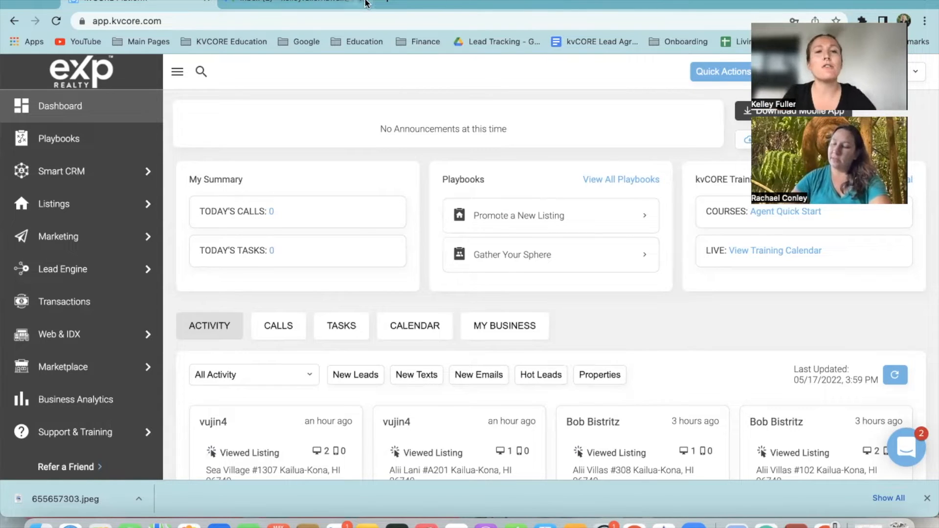
Open a new Chrome tab and go to canva.com by accepting the 'ca' autocompletion
{"action": "left_click", "coordinate": [385, 4]}
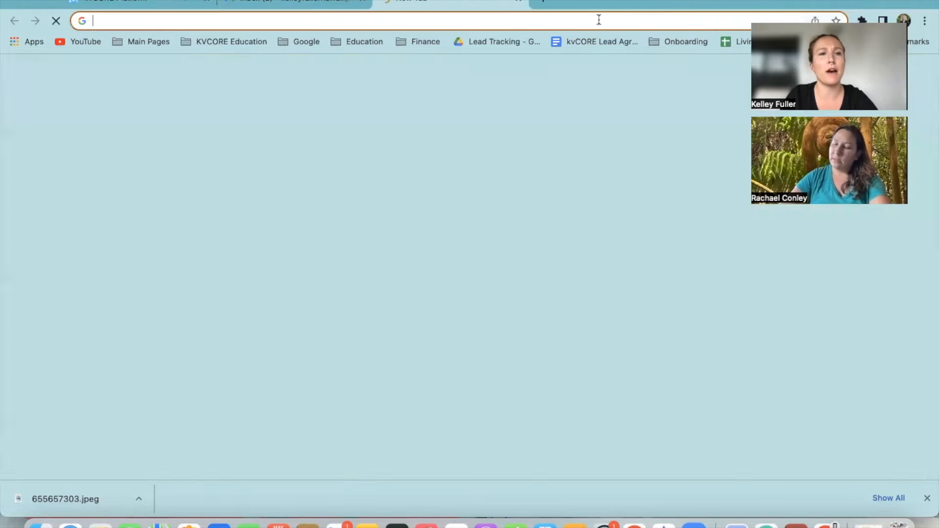
{"action": "left_click", "coordinate": [484, 21]}
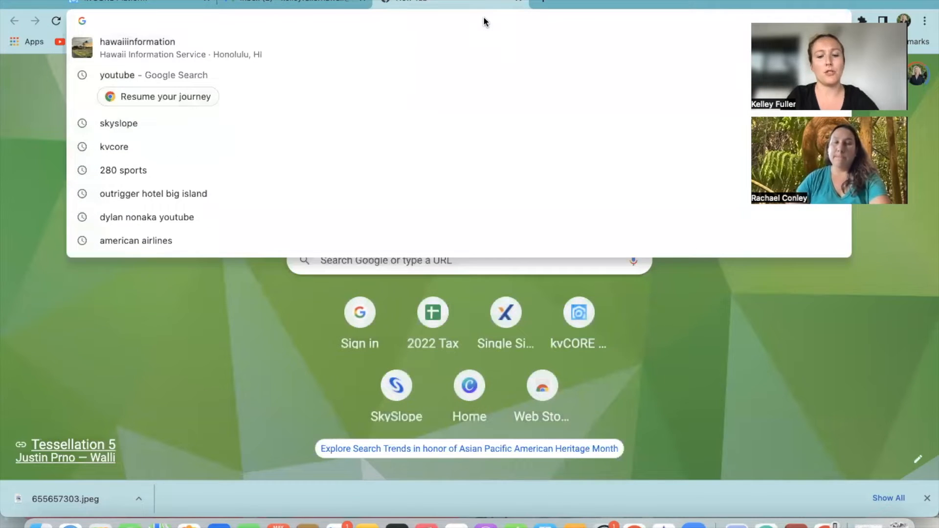
{"action": "type", "text": "canva.com"}
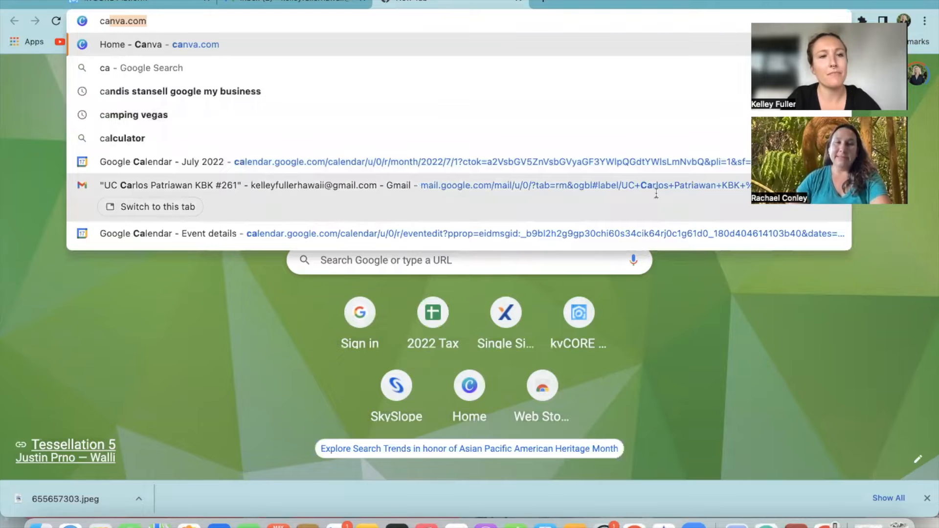
{"action": "key", "text": "Return"}
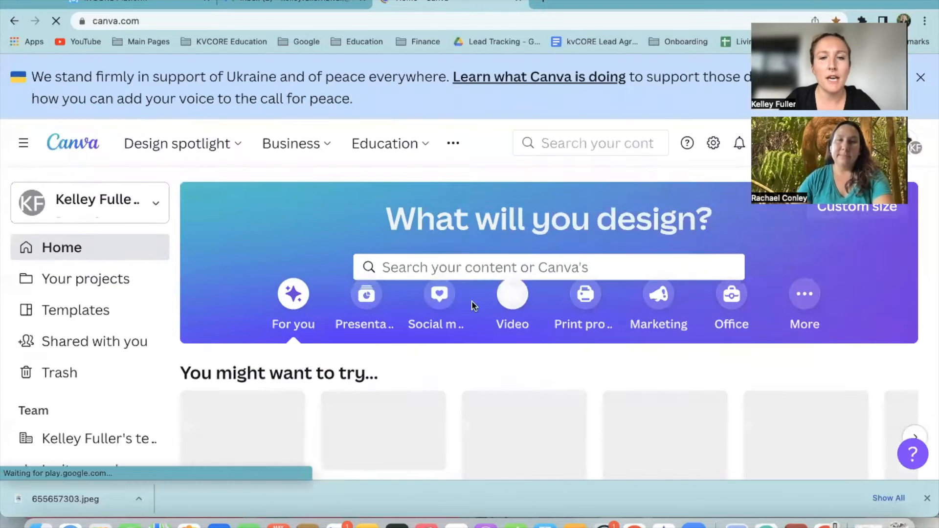
Search Canva's templates for 'youtube video' from the home page search box
{"action": "scroll", "coordinate": [470, 305], "scroll_direction": "down", "scroll_amount": 3}
{"action": "scroll", "coordinate": [453, 304], "scroll_direction": "up", "scroll_amount": 2}
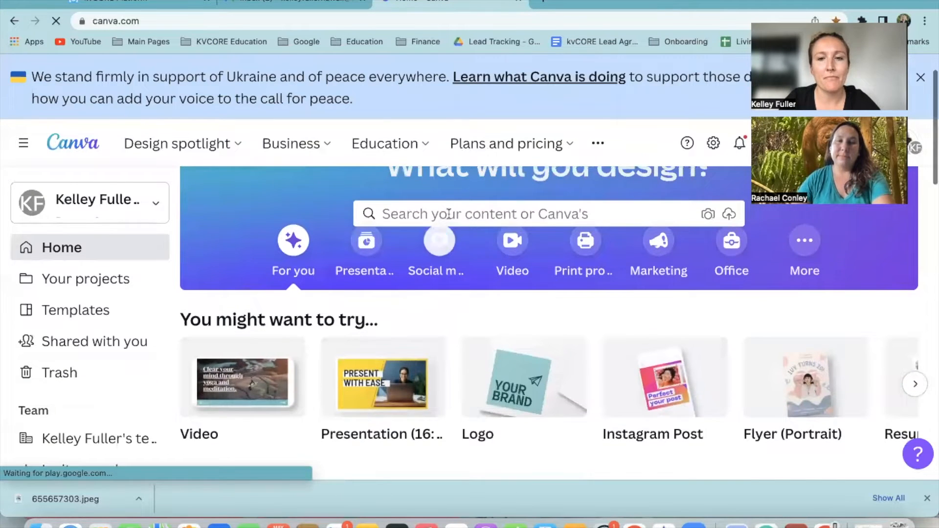
{"action": "left_click", "coordinate": [574, 219]}
{"action": "scroll", "coordinate": [552, 265], "scroll_direction": "down", "scroll_amount": 2}
{"action": "scroll", "coordinate": [550, 250], "scroll_direction": "up", "scroll_amount": 1}
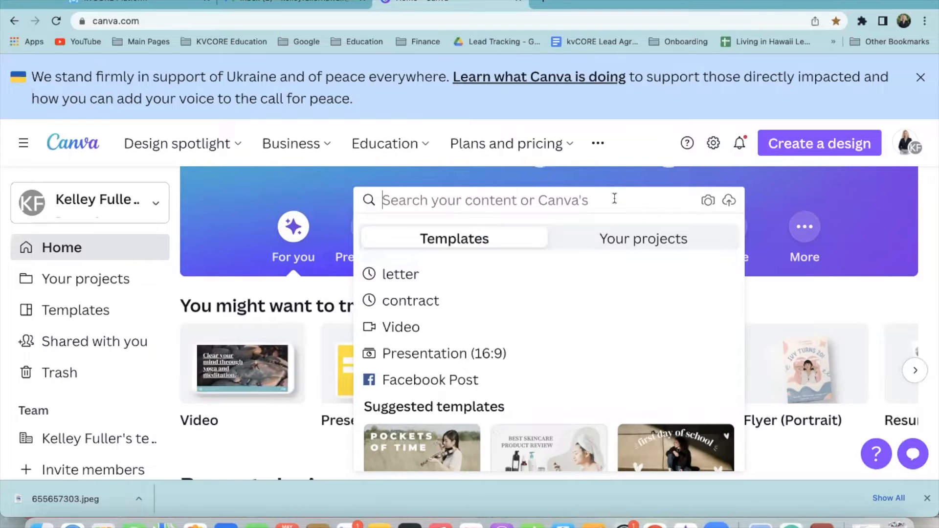
{"action": "type", "text": "youtube video"}
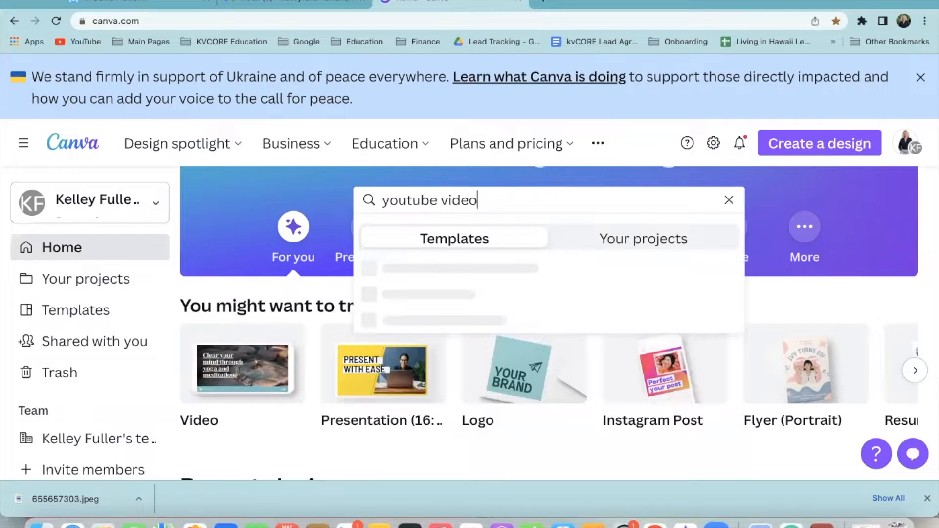
{"action": "left_click", "coordinate": [574, 277]}
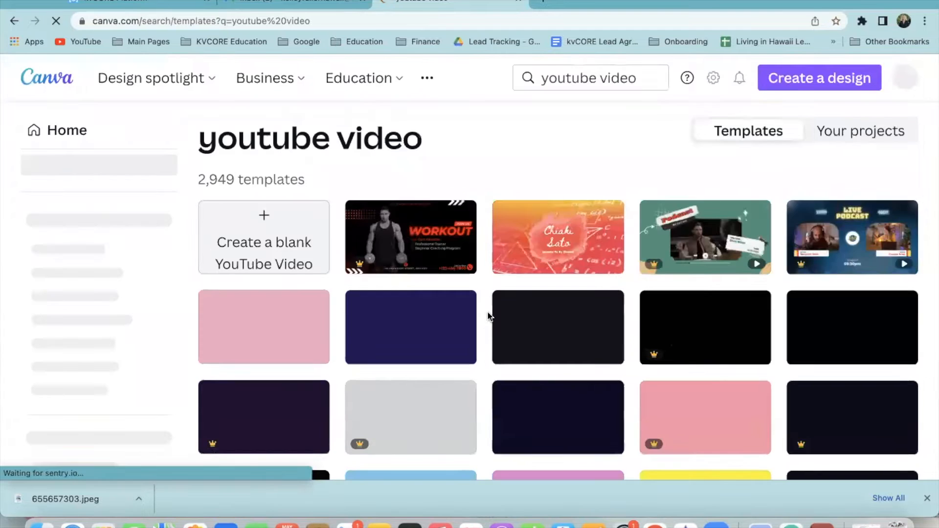
{"action": "scroll", "coordinate": [486, 309], "scroll_direction": "down", "scroll_amount": 2}
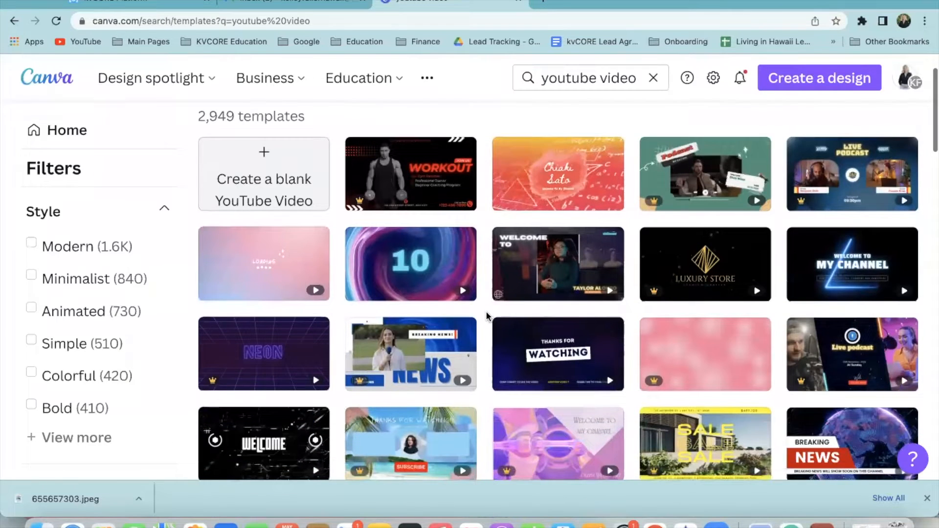
{"action": "scroll", "coordinate": [487, 314], "scroll_direction": "down", "scroll_amount": 4}
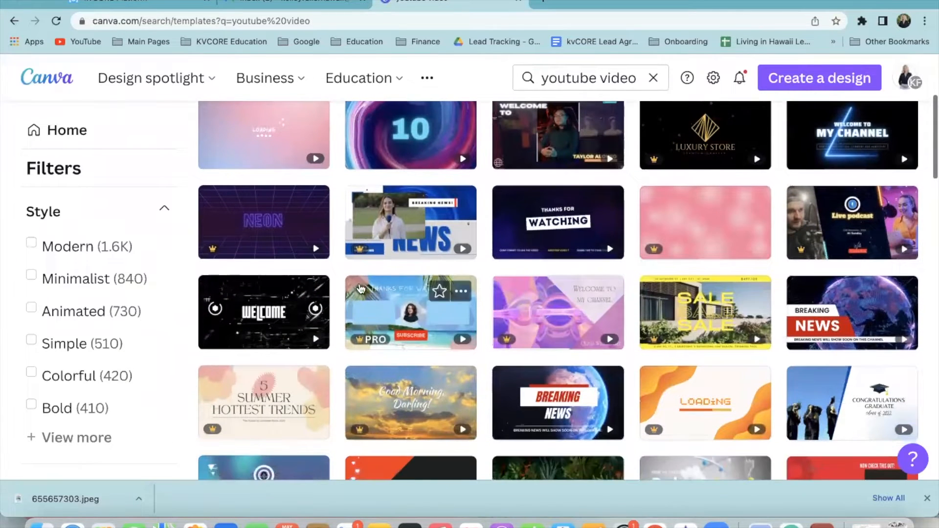
{"action": "scroll", "coordinate": [475, 338], "scroll_direction": "down", "scroll_amount": 3}
{"action": "scroll", "coordinate": [465, 328], "scroll_direction": "down", "scroll_amount": 5}
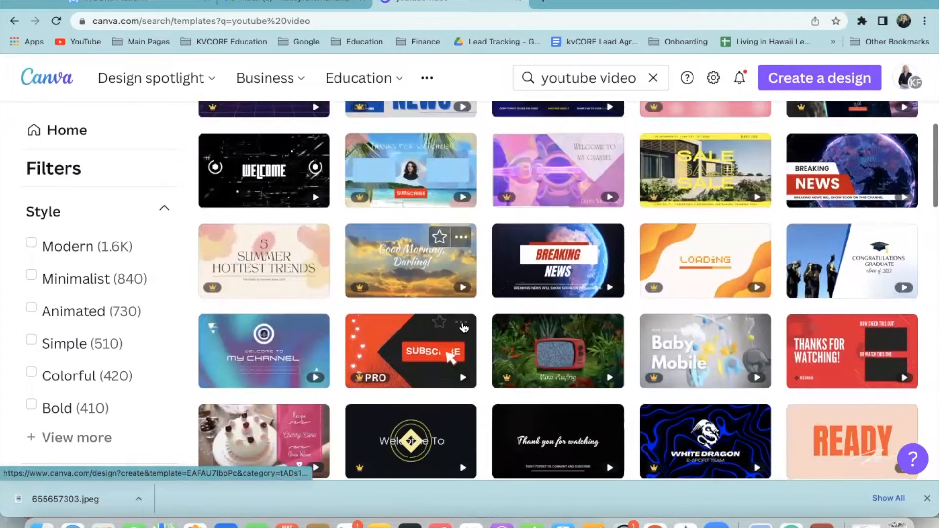
{"action": "scroll", "coordinate": [482, 334], "scroll_direction": "down", "scroll_amount": 6}
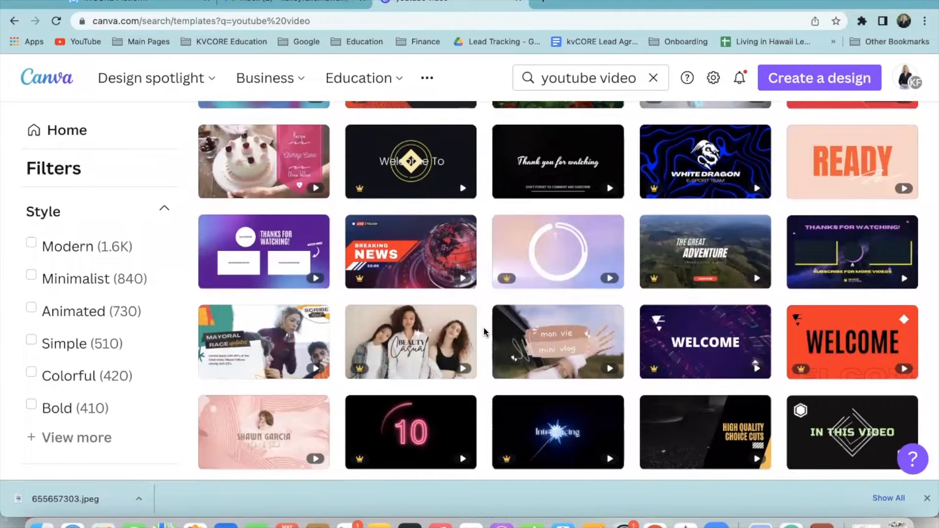
{"action": "scroll", "coordinate": [482, 316], "scroll_direction": "up", "scroll_amount": 20}
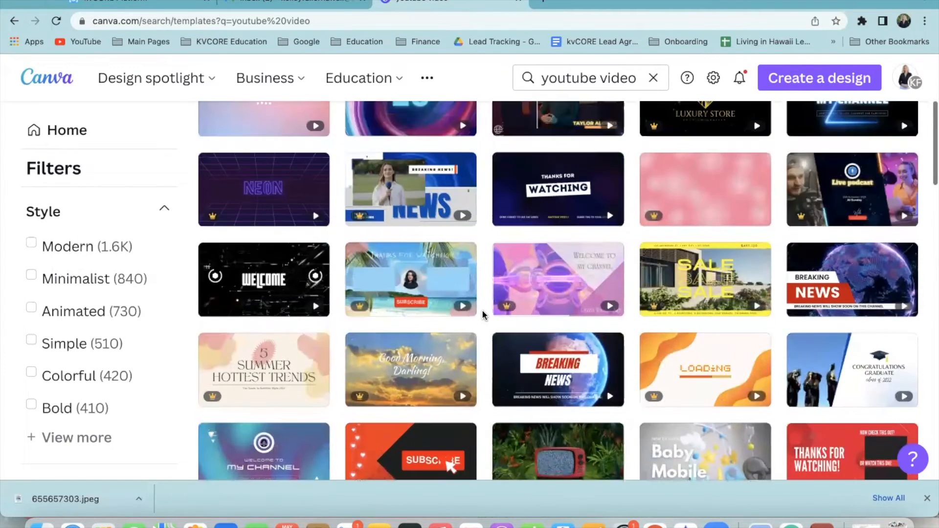
{"action": "scroll", "coordinate": [471, 292], "scroll_direction": "down", "scroll_amount": 3}
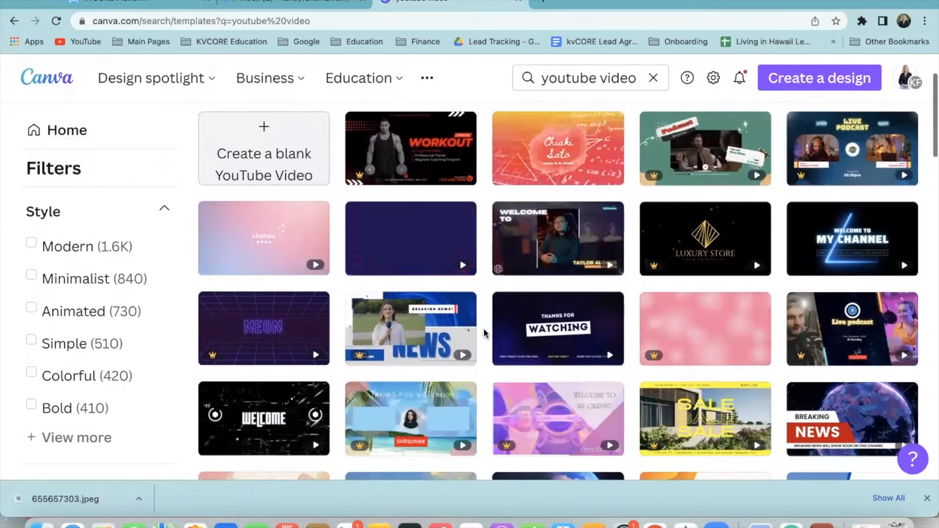
{"action": "scroll", "coordinate": [474, 368], "scroll_direction": "down", "scroll_amount": 2}
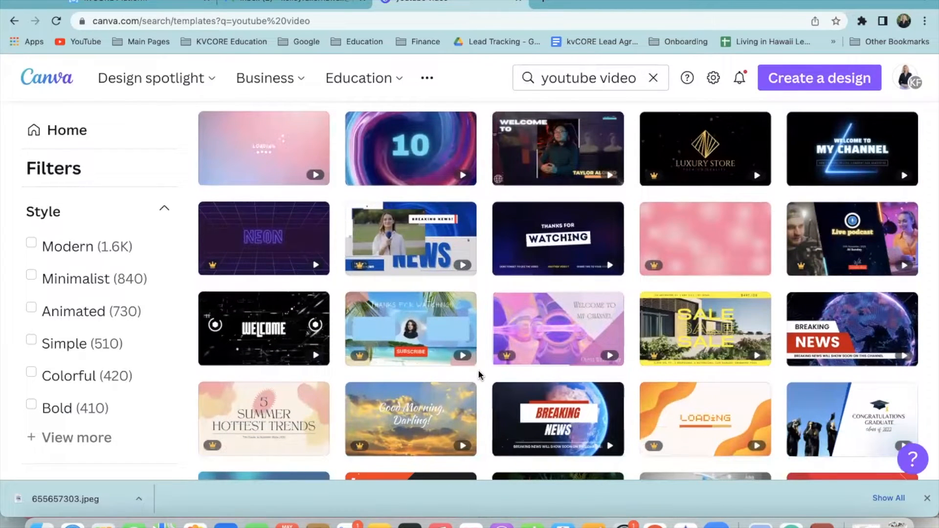
{"action": "scroll", "coordinate": [495, 398], "scroll_direction": "down", "scroll_amount": 6}
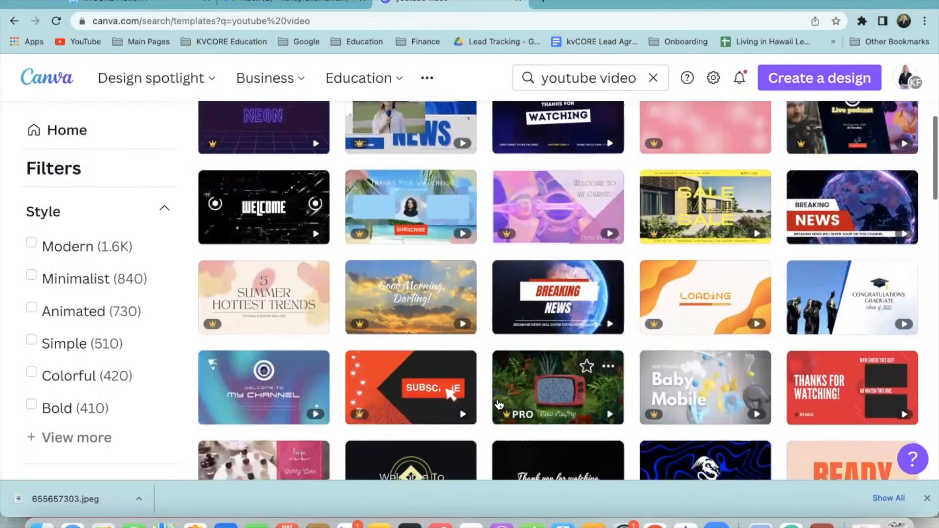
{"action": "scroll", "coordinate": [502, 403], "scroll_direction": "down", "scroll_amount": 2}
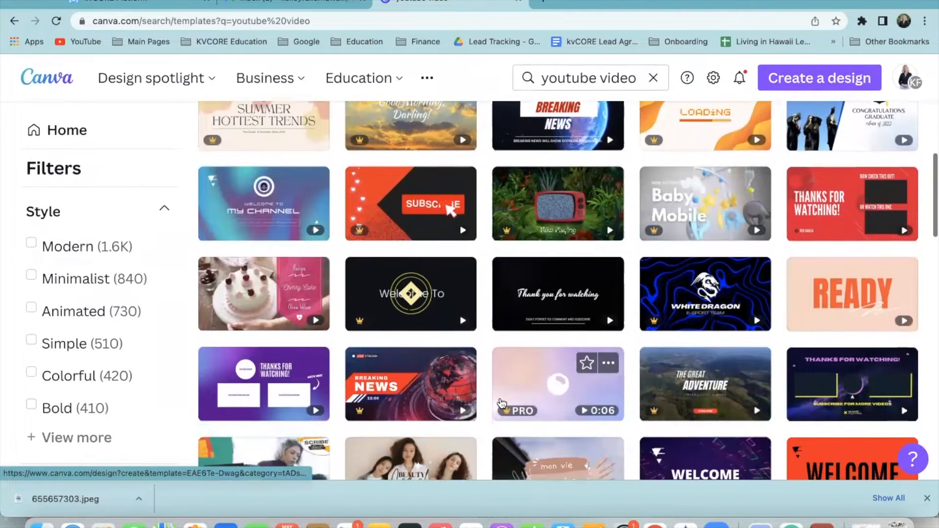
{"action": "scroll", "coordinate": [488, 404], "scroll_direction": "down", "scroll_amount": 2}
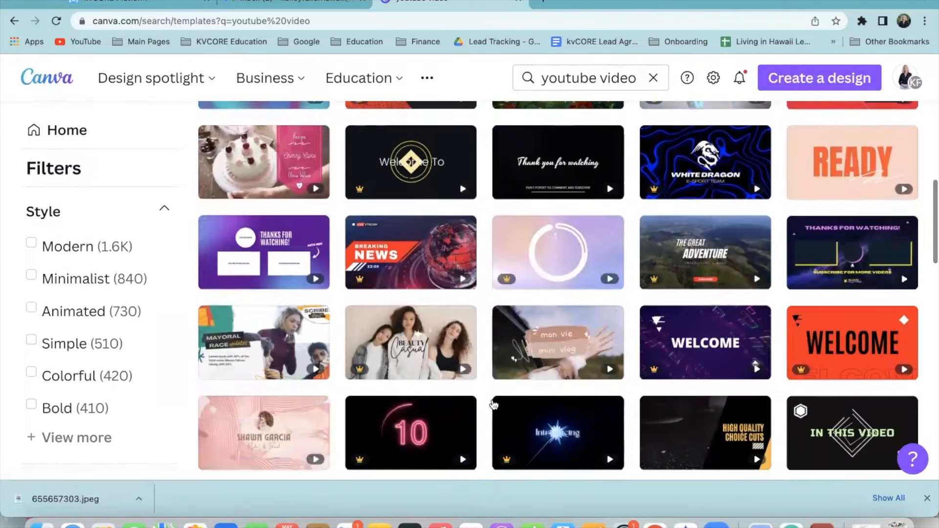
{"action": "scroll", "coordinate": [494, 405], "scroll_direction": "down", "scroll_amount": 3}
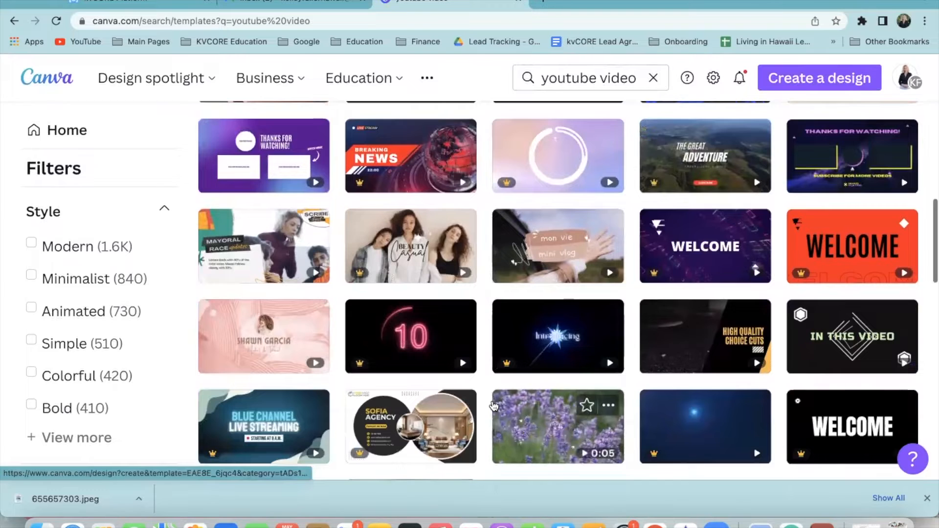
{"action": "scroll", "coordinate": [490, 405], "scroll_direction": "down", "scroll_amount": 3}
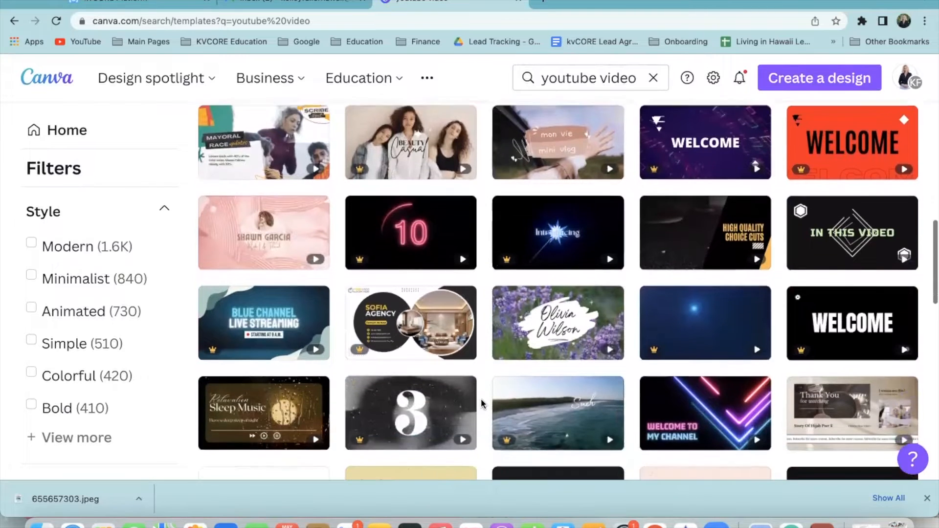
{"action": "scroll", "coordinate": [482, 404], "scroll_direction": "down", "scroll_amount": 2}
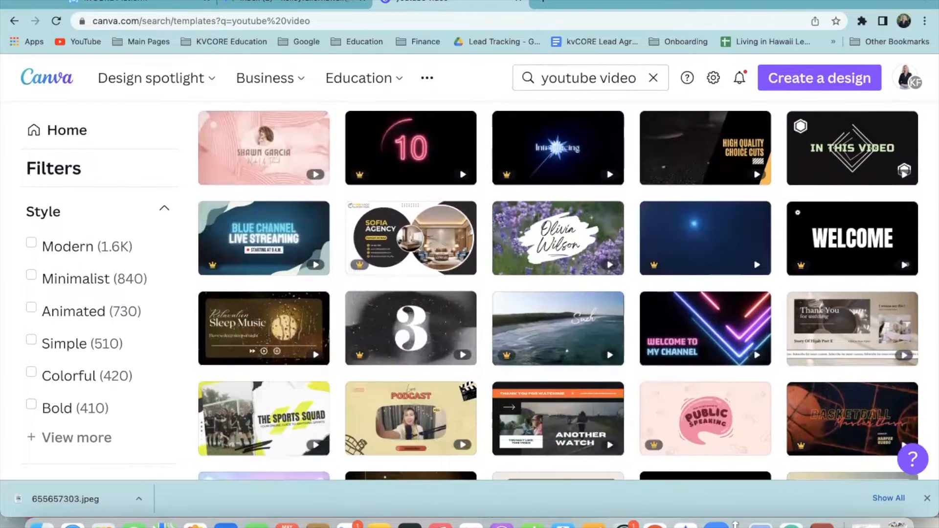
{"action": "scroll", "coordinate": [631, 415], "scroll_direction": "down", "scroll_amount": 4}
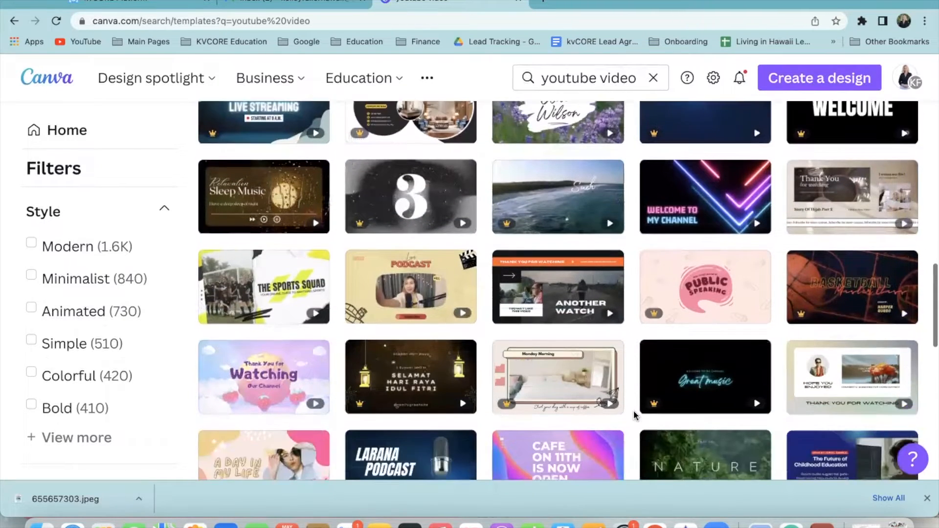
{"action": "scroll", "coordinate": [634, 415], "scroll_direction": "down", "scroll_amount": 1}
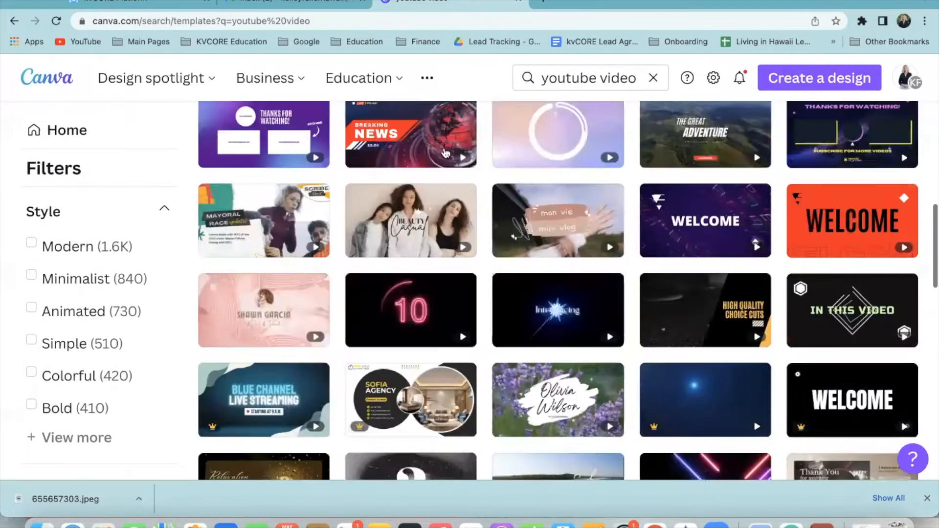
{"action": "scroll", "coordinate": [446, 154], "scroll_direction": "up", "scroll_amount": 10}
{"action": "left_click", "coordinate": [602, 79]}
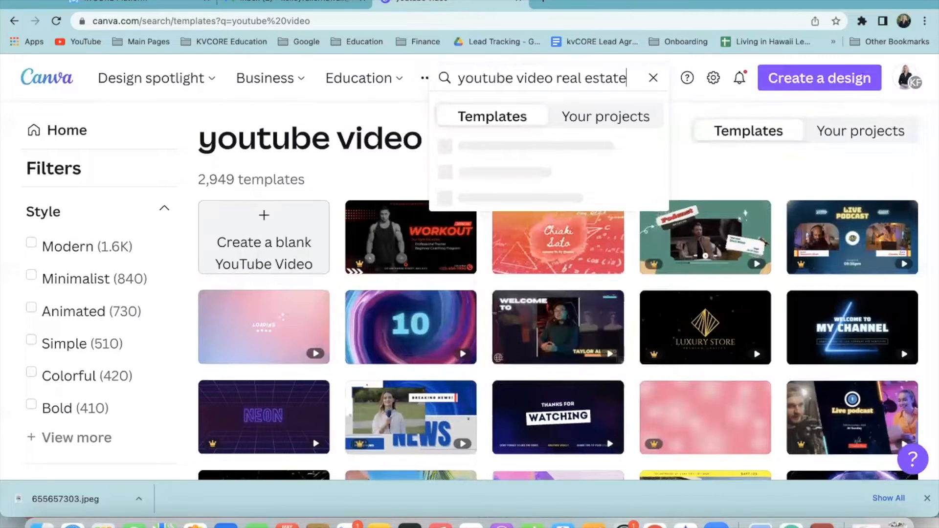
Run the 'youtube video real estate' search and scroll through its 29,253 template results
{"action": "key", "text": "Return"}
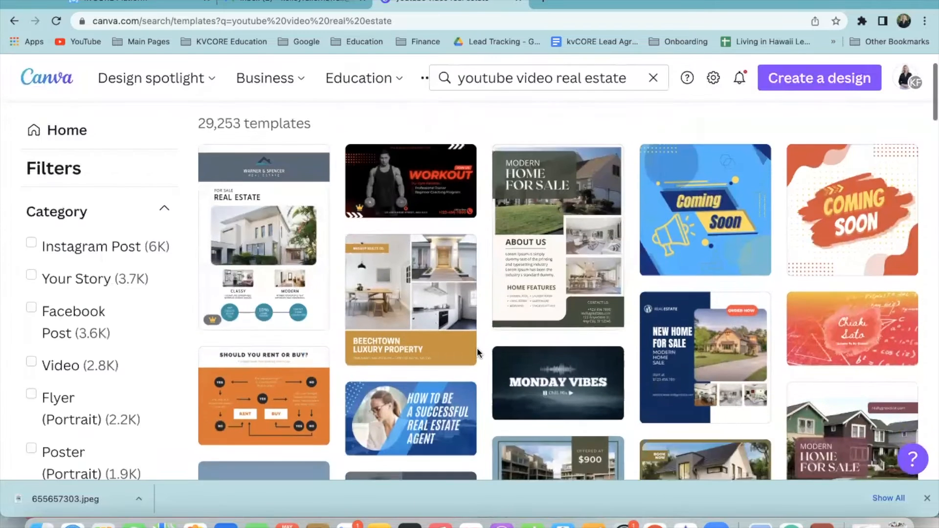
{"action": "scroll", "coordinate": [410, 338], "scroll_direction": "down", "scroll_amount": 5}
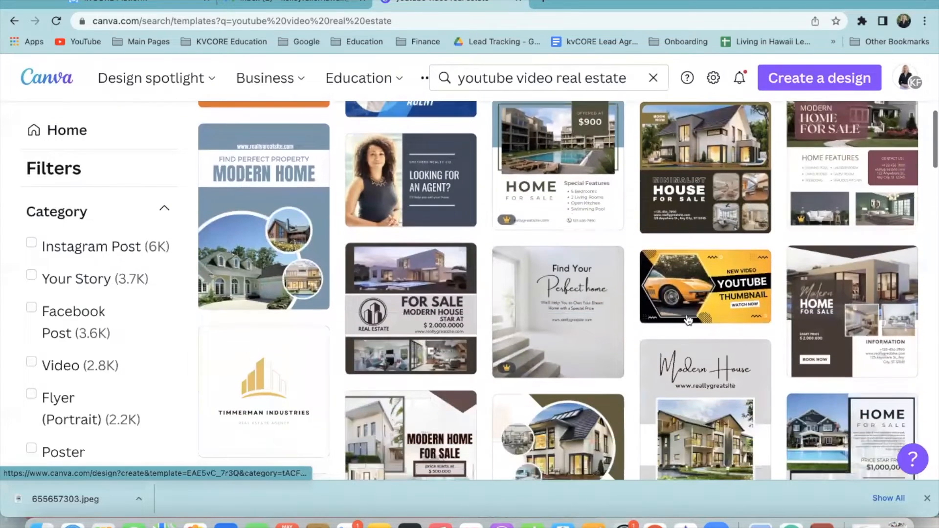
{"action": "mouse_move", "coordinate": [700, 299]}
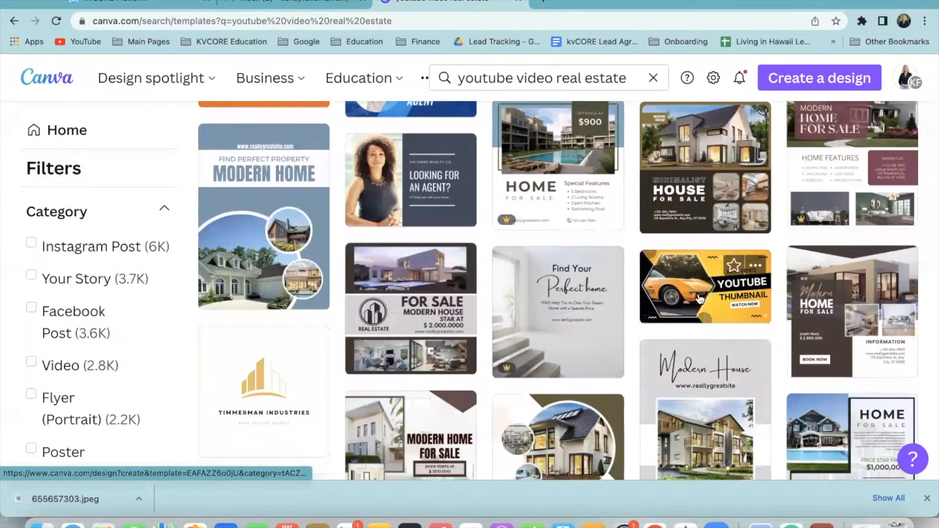
{"action": "scroll", "coordinate": [700, 299], "scroll_direction": "down", "scroll_amount": 10}
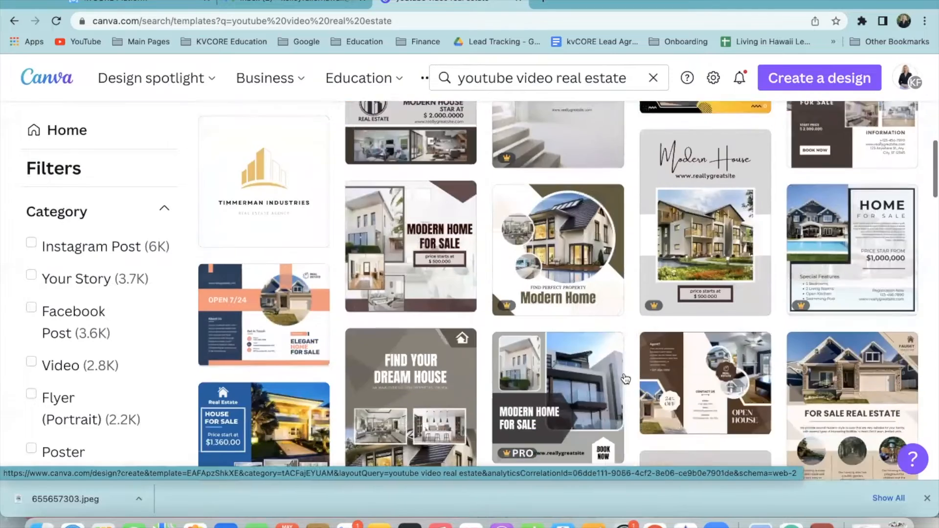
{"action": "scroll", "coordinate": [624, 388], "scroll_direction": "down", "scroll_amount": 8}
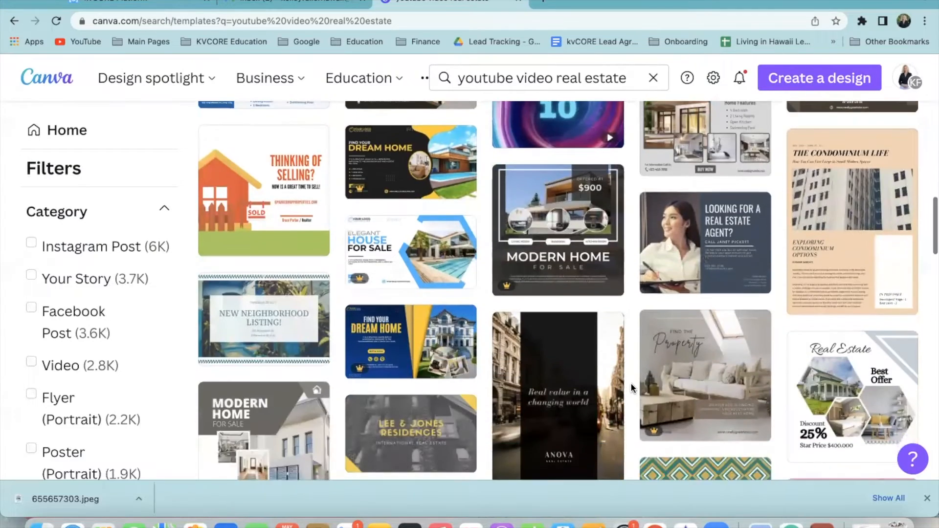
{"action": "scroll", "coordinate": [633, 388], "scroll_direction": "down", "scroll_amount": 4}
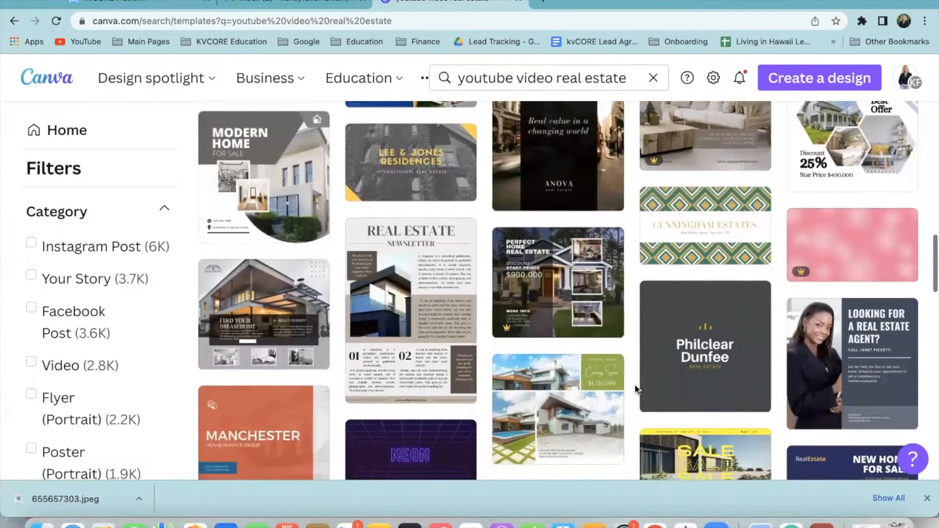
{"action": "scroll", "coordinate": [635, 388], "scroll_direction": "down", "scroll_amount": 7}
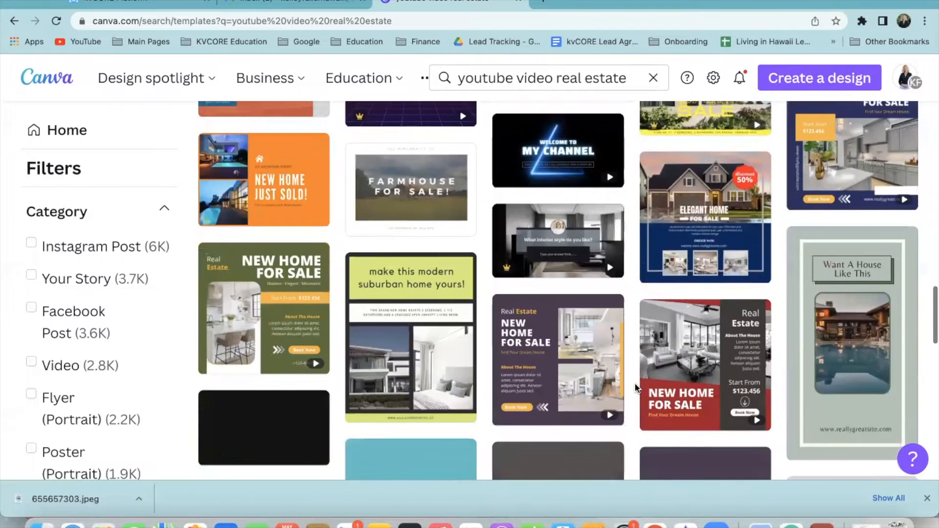
Scroll back to the top and delete 'real estate' from the search query
{"action": "scroll", "coordinate": [636, 387], "scroll_direction": "up", "scroll_amount": 3}
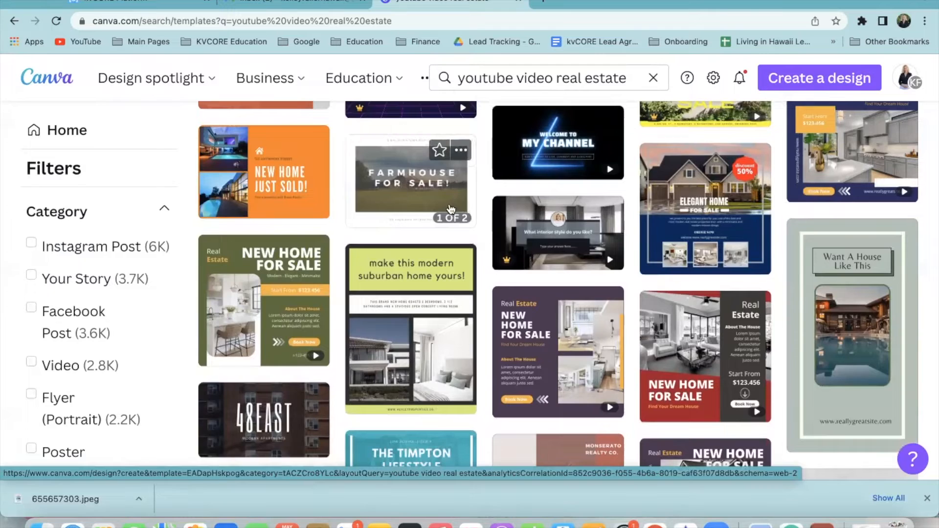
{"action": "scroll", "coordinate": [400, 196], "scroll_direction": "up", "scroll_amount": 10}
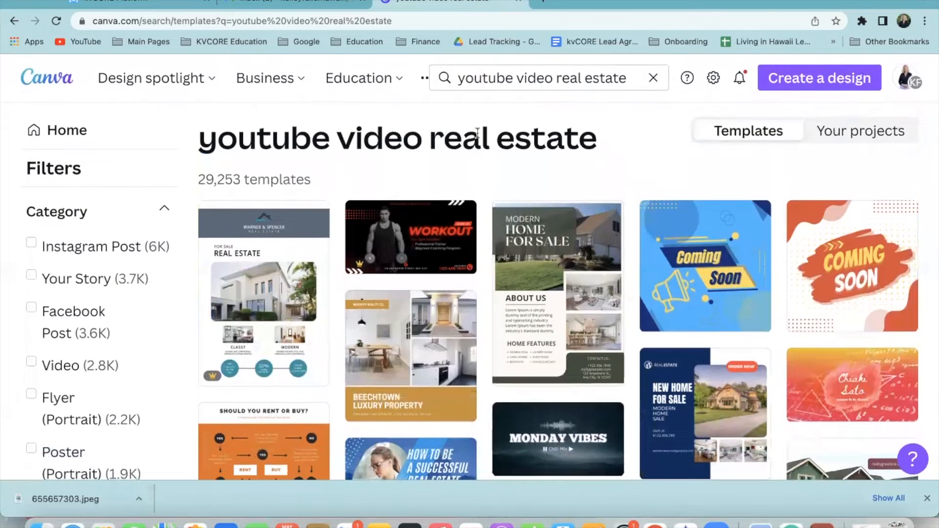
{"action": "left_click_drag", "start_coordinate": [629, 78], "coordinate": [557, 76]}
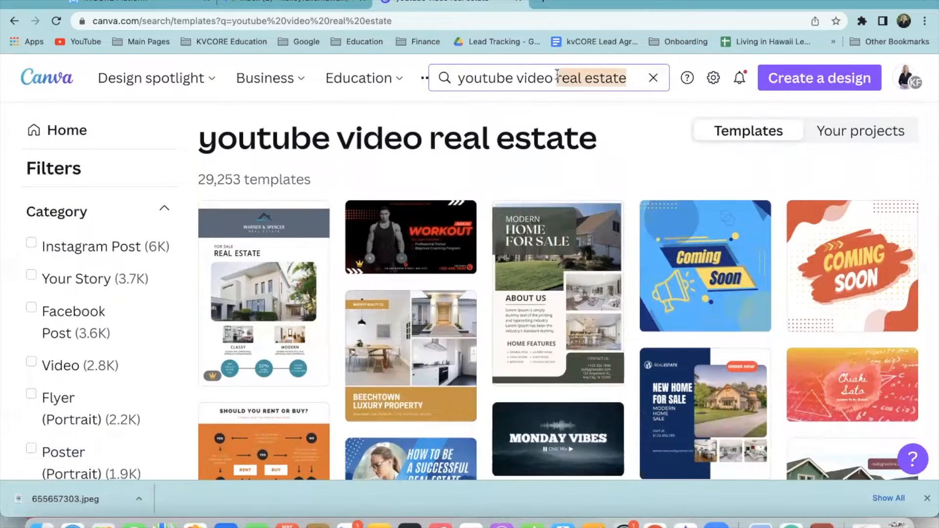
{"action": "key", "text": "BackSpace"}
Rerun the 'youtube video' search and open the Gradient animation YouTube intro template
{"action": "key", "text": "Return"}
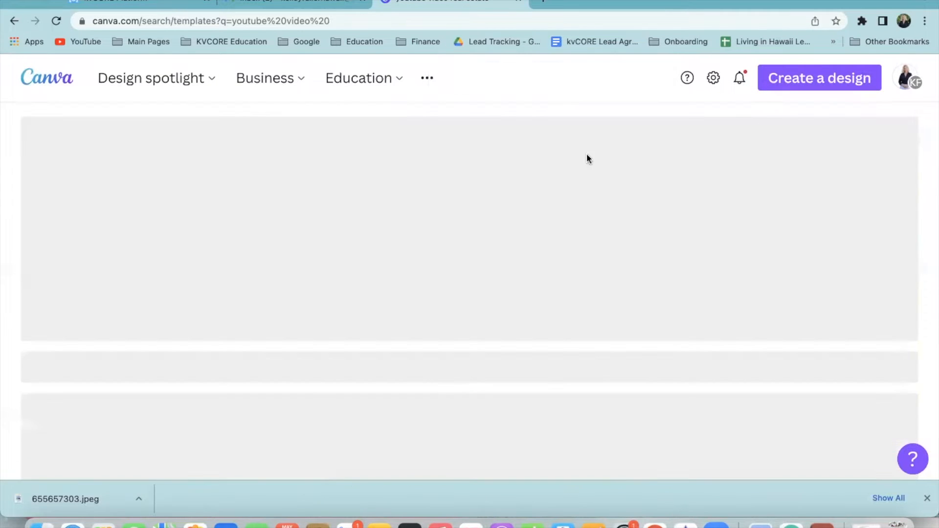
{"action": "scroll", "coordinate": [491, 351], "scroll_direction": "down", "scroll_amount": 5}
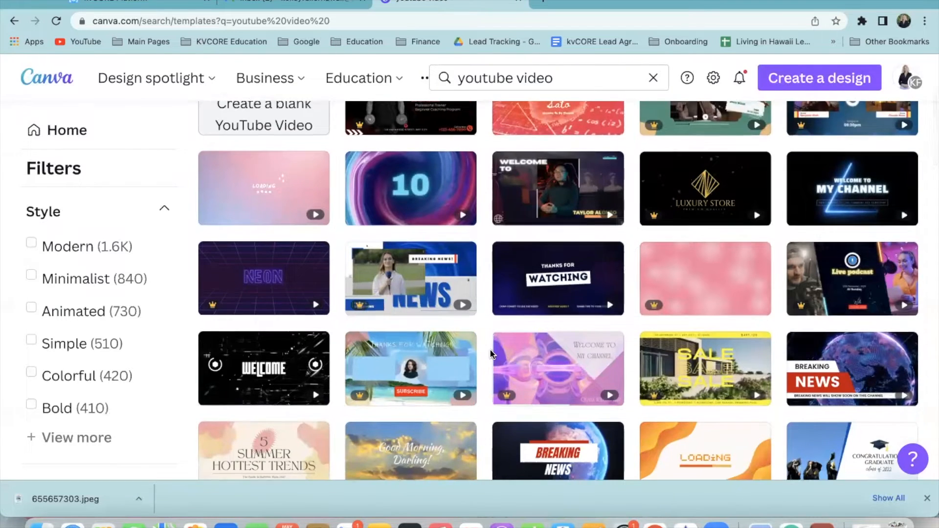
{"action": "scroll", "coordinate": [485, 398], "scroll_direction": "down", "scroll_amount": 3}
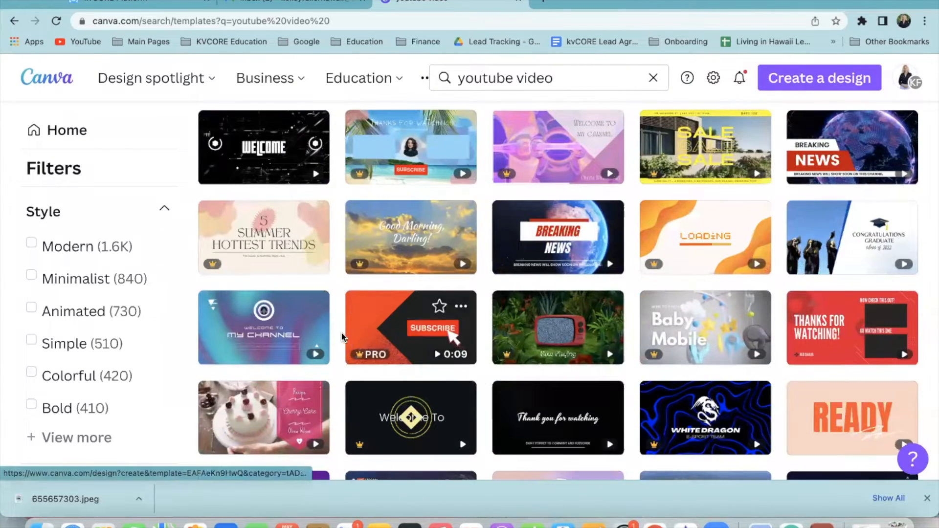
{"action": "scroll", "coordinate": [344, 337], "scroll_direction": "down", "scroll_amount": 2}
{"action": "scroll", "coordinate": [352, 336], "scroll_direction": "down", "scroll_amount": 4}
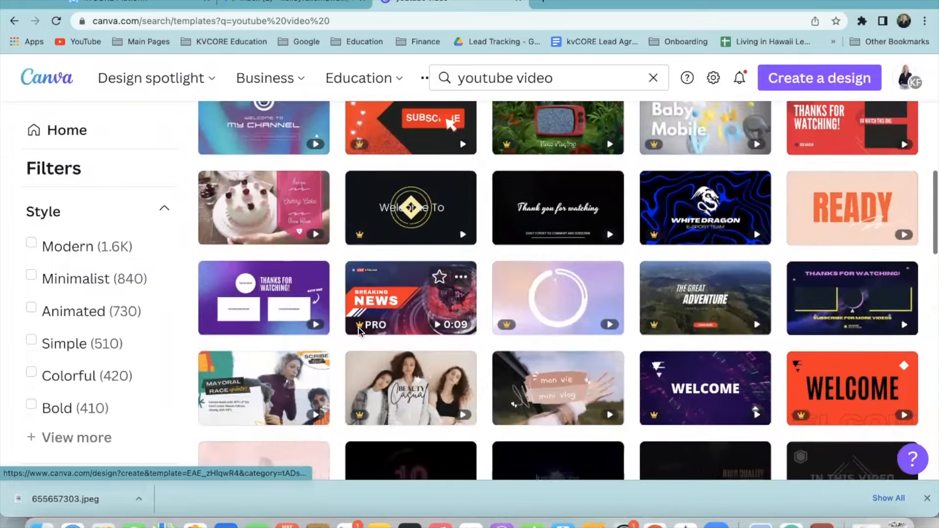
{"action": "scroll", "coordinate": [357, 333], "scroll_direction": "down", "scroll_amount": 3}
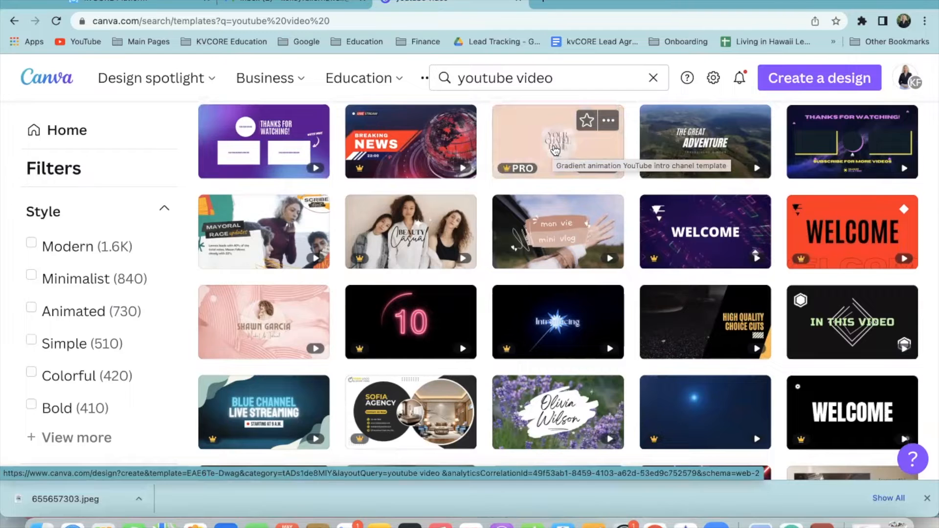
{"action": "left_click", "coordinate": [554, 149]}
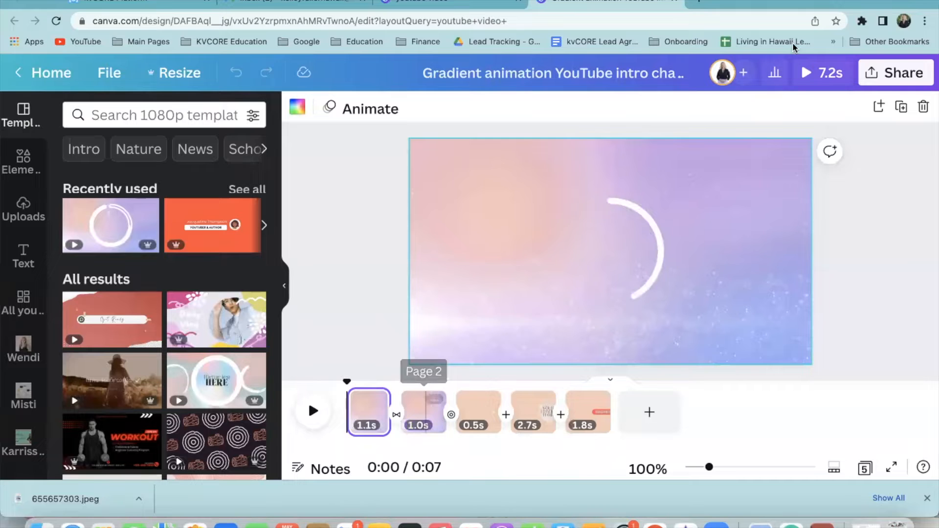
Delete the 1.0s second page from the Gradient animation intro
{"action": "left_click", "coordinate": [429, 413]}
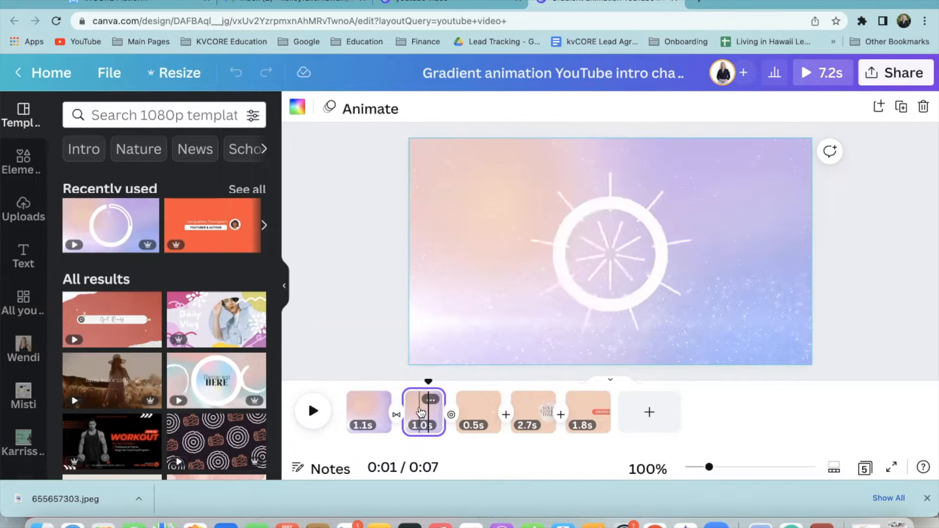
{"action": "key", "text": "Delete"}
Delete the 0.5s, channel-name and SUBSCRIBED pages, leaving only the loading-animation page
{"action": "key", "text": "Delete"}
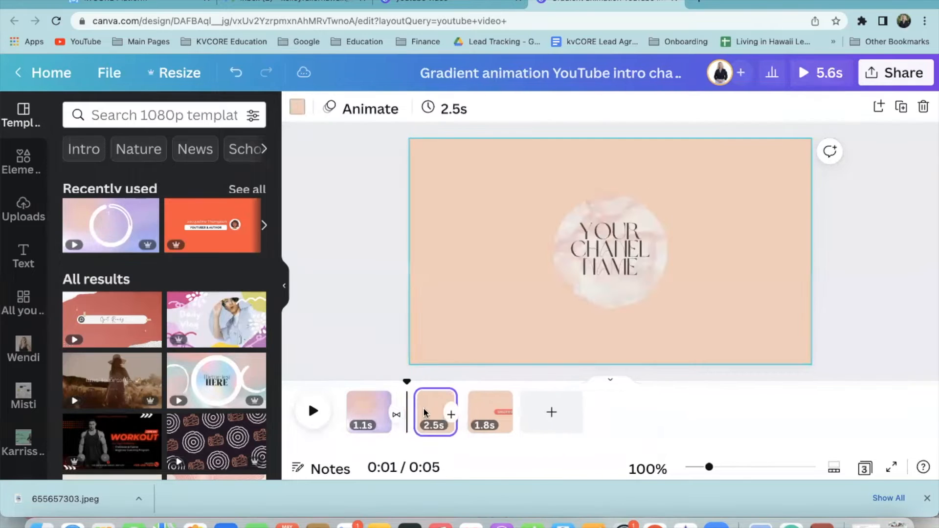
{"action": "key", "text": "Delete"}
{"action": "left_click", "coordinate": [446, 108]}
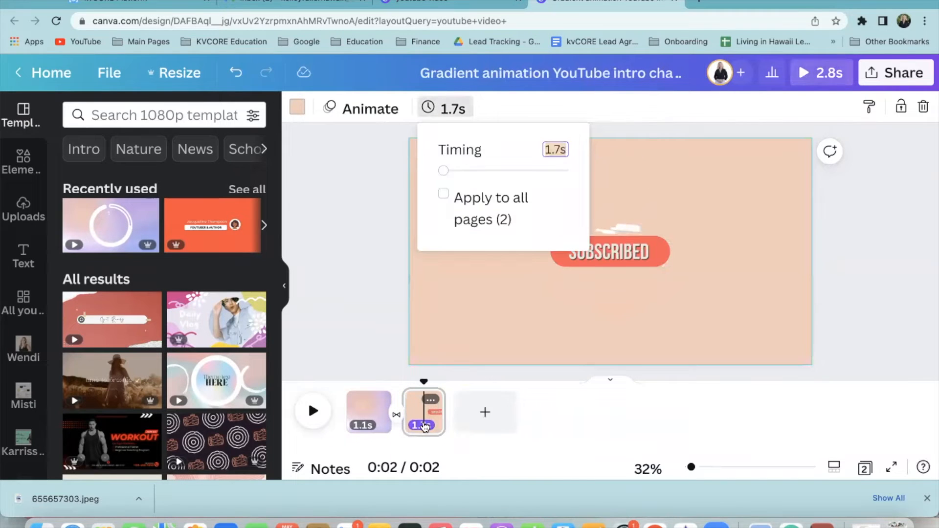
{"action": "left_click", "coordinate": [422, 415]}
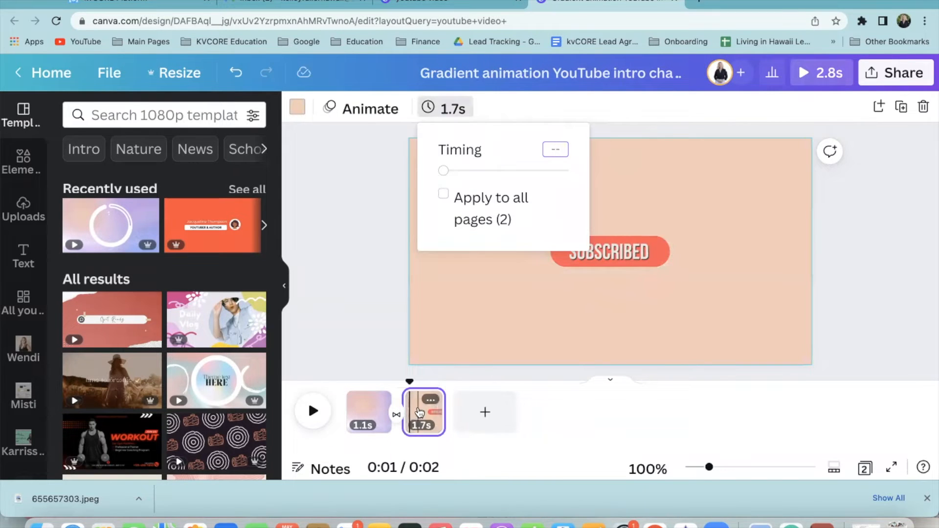
{"action": "left_click", "coordinate": [597, 415]}
{"action": "left_click", "coordinate": [429, 412]}
{"action": "left_click", "coordinate": [430, 399]}
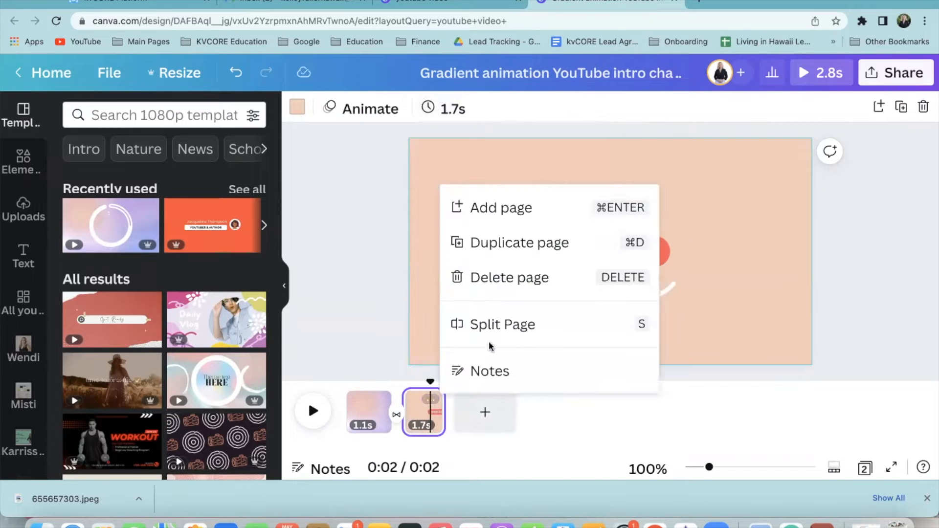
{"action": "left_click", "coordinate": [528, 277]}
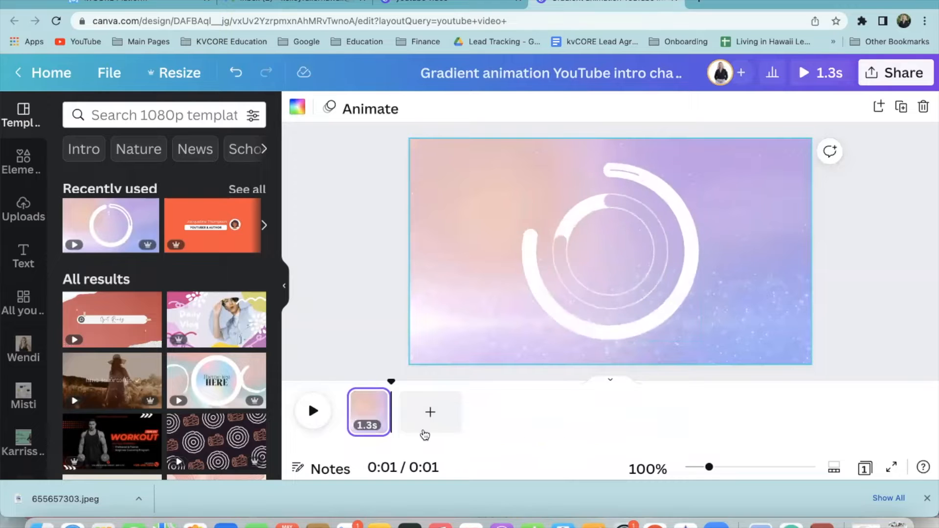
Stretch the remaining loading-animation page to 8.3 seconds and return to the Canva home page
{"action": "left_click", "coordinate": [374, 402]}
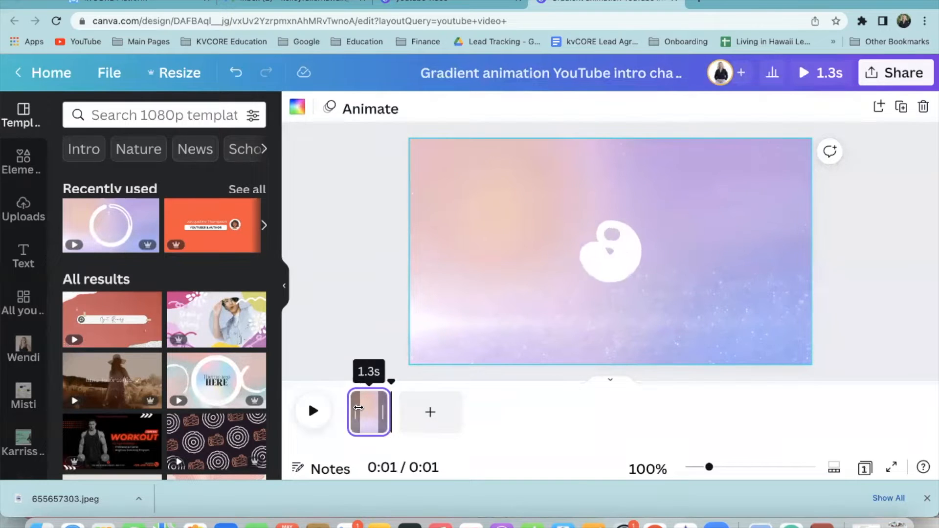
{"action": "left_click", "coordinate": [376, 401]}
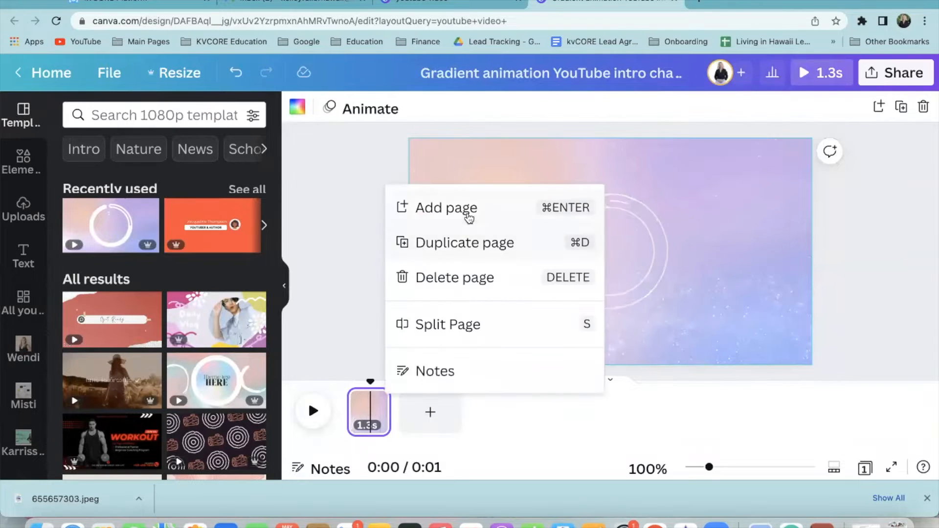
{"action": "left_click", "coordinate": [632, 264]}
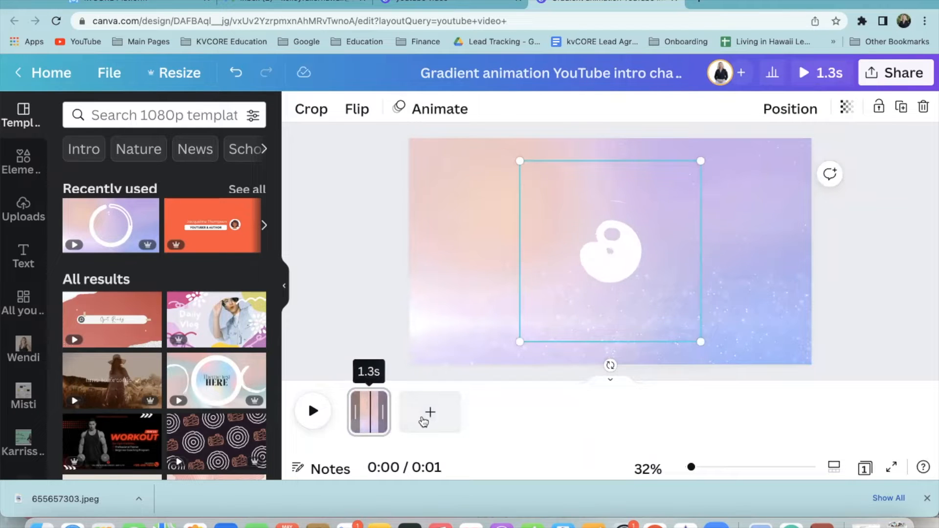
{"action": "left_click_drag", "start_coordinate": [392, 421], "coordinate": [477, 415]}
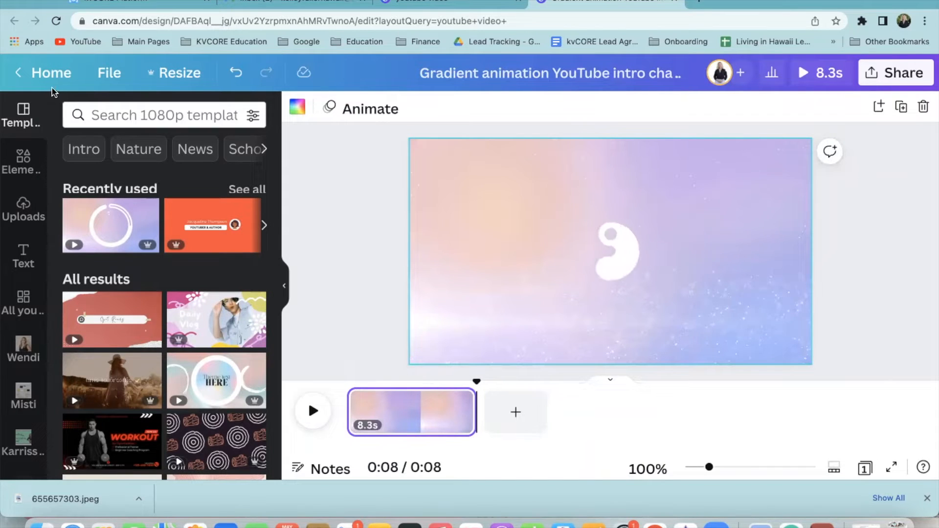
{"action": "left_click", "coordinate": [49, 73]}
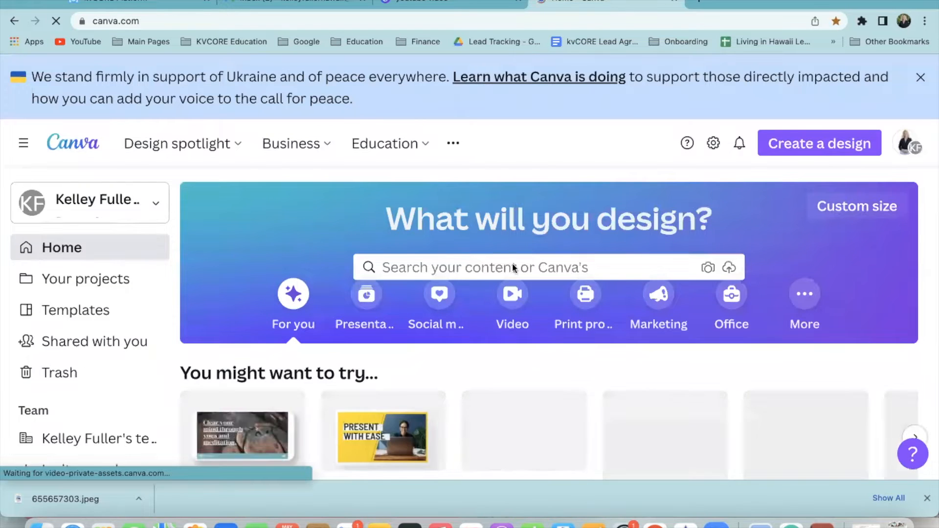
Search 'youtube video' again and open the Peach and Orange Vibrant Food YouTube Intro template
{"action": "left_click", "coordinate": [529, 267]}
{"action": "type", "text": "youtube video"}
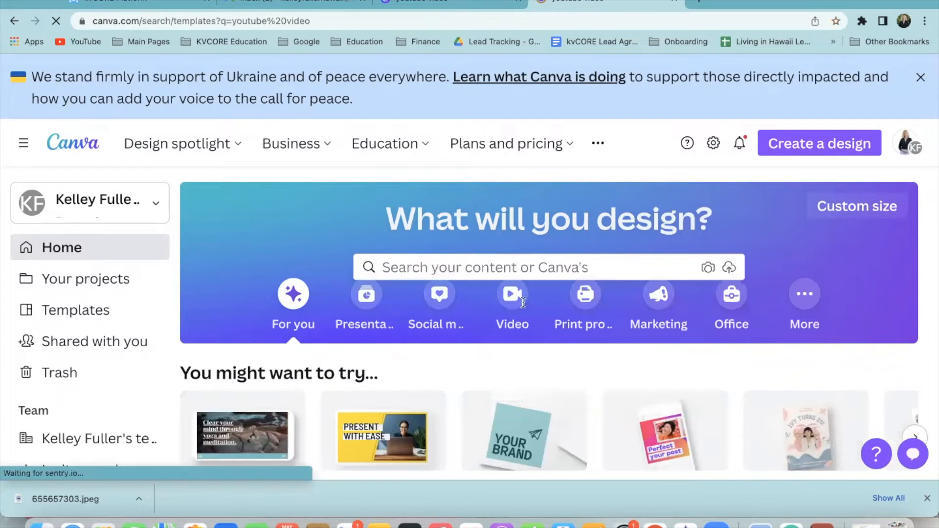
{"action": "scroll", "coordinate": [625, 384], "scroll_direction": "down", "scroll_amount": 5}
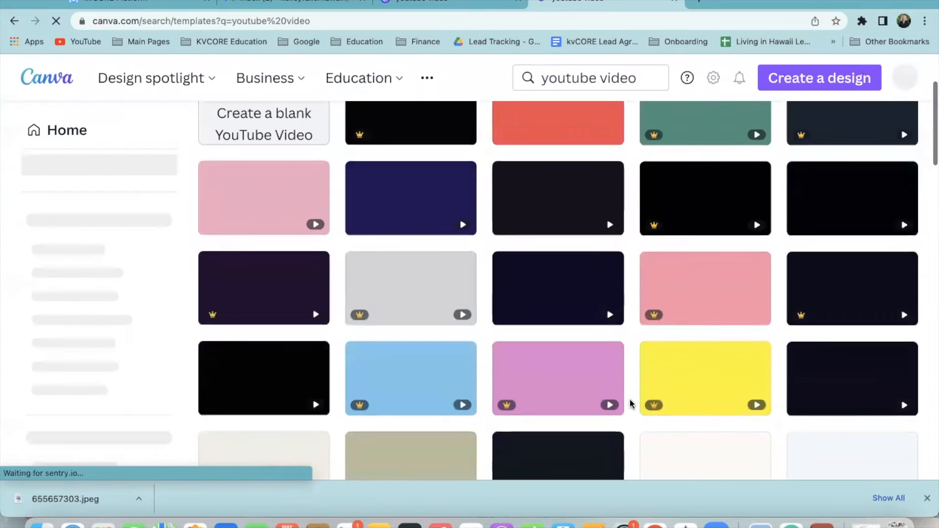
{"action": "scroll", "coordinate": [632, 419], "scroll_direction": "down", "scroll_amount": 6}
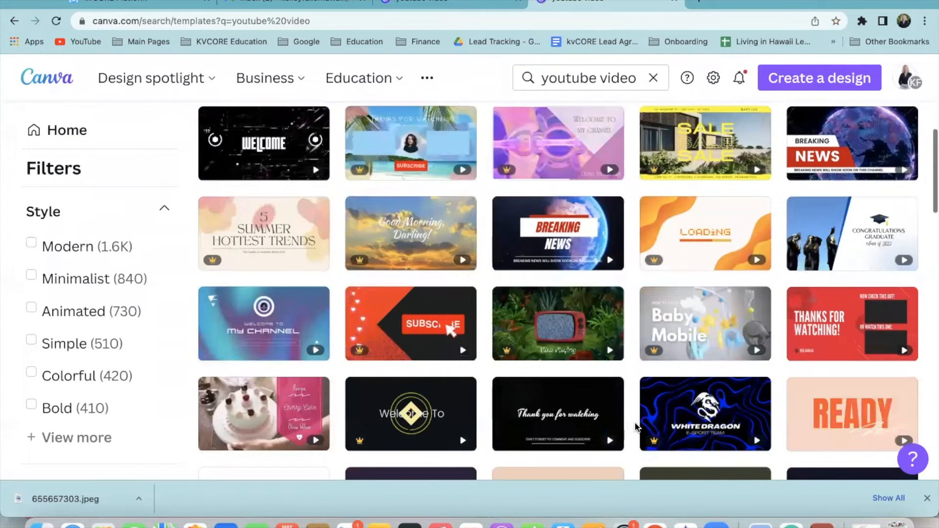
{"action": "scroll", "coordinate": [636, 428], "scroll_direction": "down", "scroll_amount": 3}
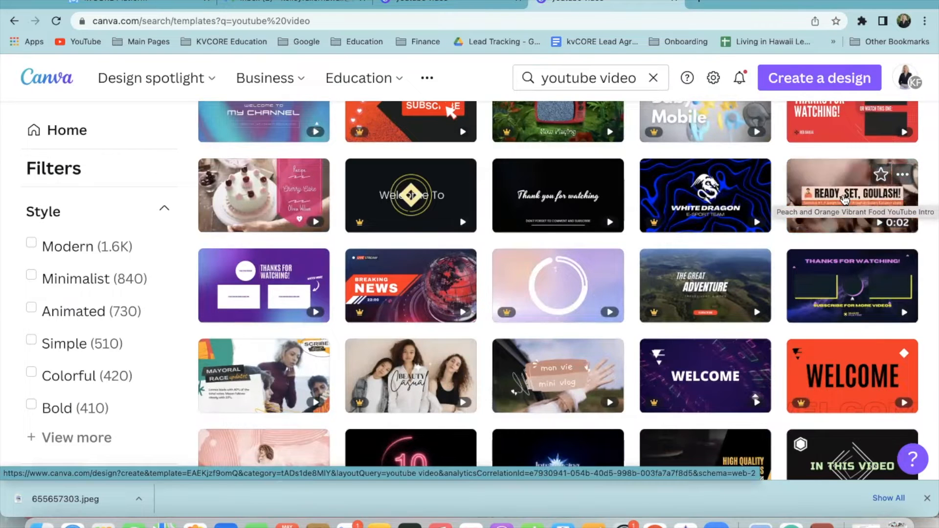
{"action": "left_click", "coordinate": [840, 223]}
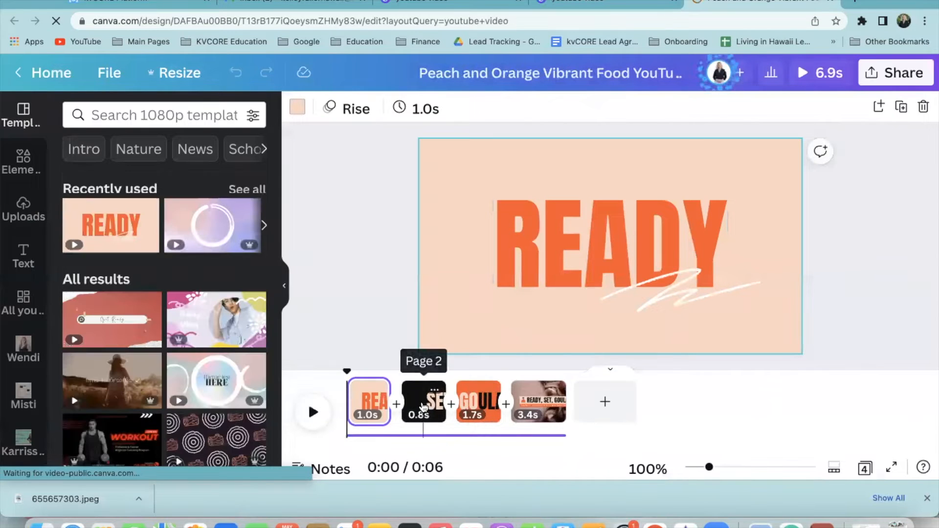
Delete the SET, GOULASH and last pages, keeping only the READY page
{"action": "left_click", "coordinate": [424, 408]}
{"action": "key", "text": "Delete"}
{"action": "left_click", "coordinate": [479, 405]}
{"action": "key", "text": "Delete"}
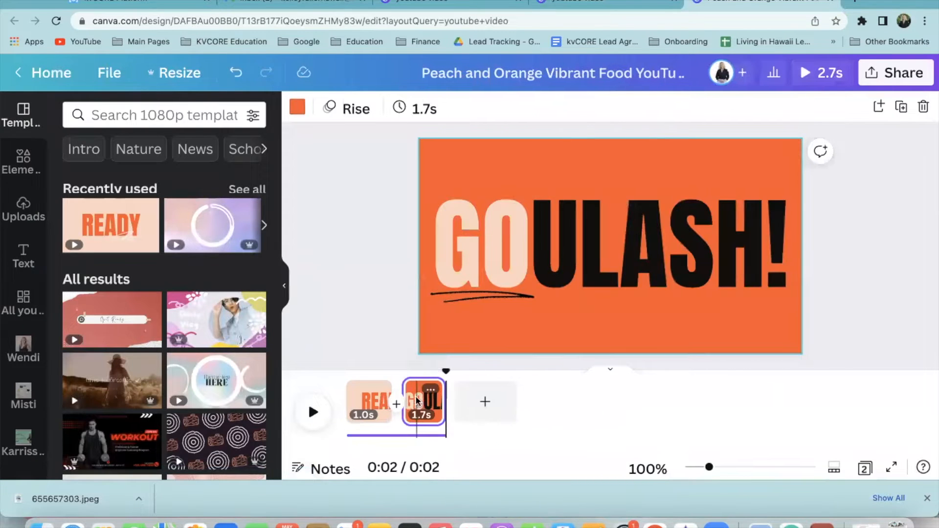
{"action": "key", "text": "Delete"}
Change the READY title text to 'VIRTUAL OPEN HOUSE'
{"action": "double_click", "coordinate": [708, 238]}
{"action": "left_click", "coordinate": [708, 238]}
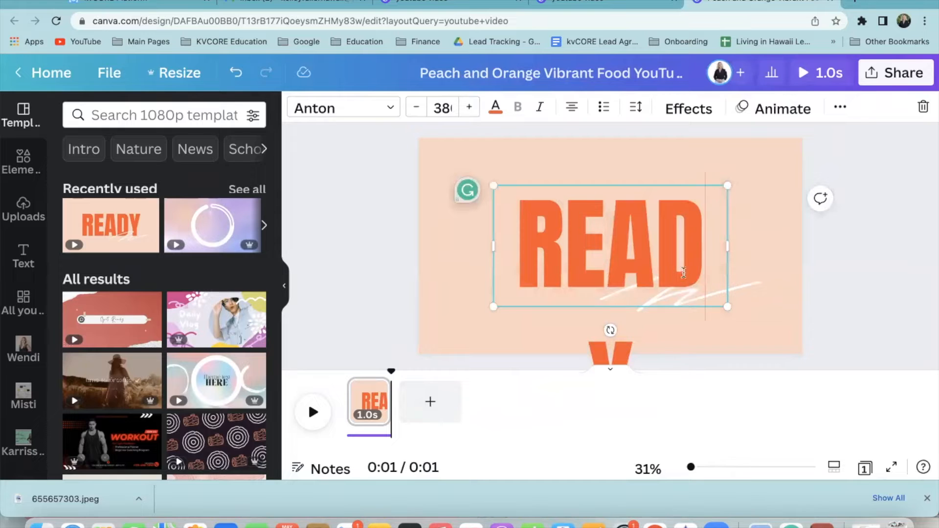
{"action": "left_click_drag", "start_coordinate": [708, 238], "coordinate": [521, 221]}
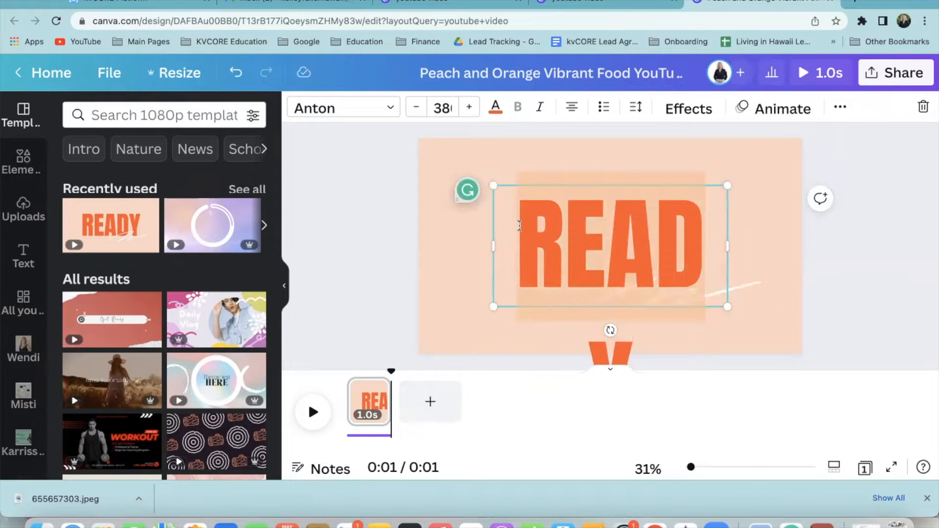
{"action": "type", "text": "VIRTUA"}
{"action": "key", "text": "BackSpace"}
{"action": "key", "text": "BackSpace"}
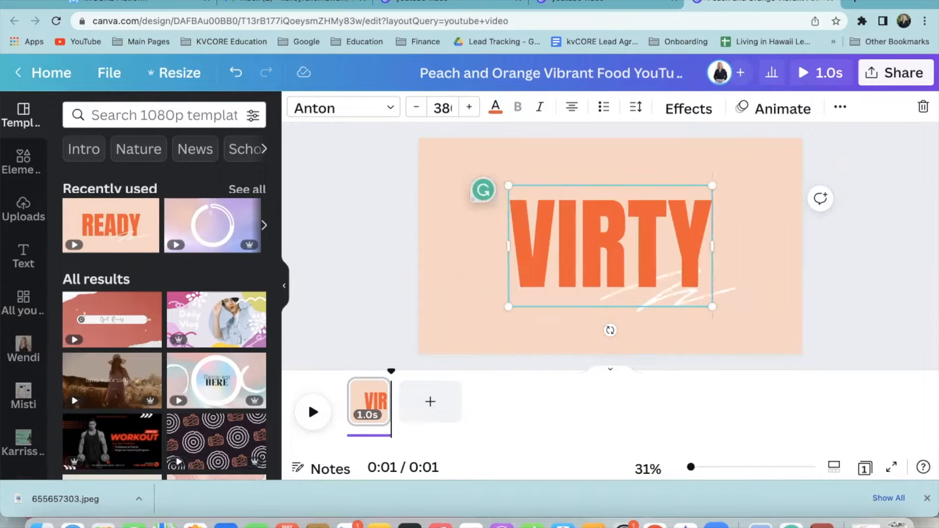
{"action": "key", "text": "BackSpace"}
{"action": "key", "text": "BackSpace"}
{"action": "key", "text": "BackSpace"}
{"action": "type", "text": "RTUAL OEPN"}
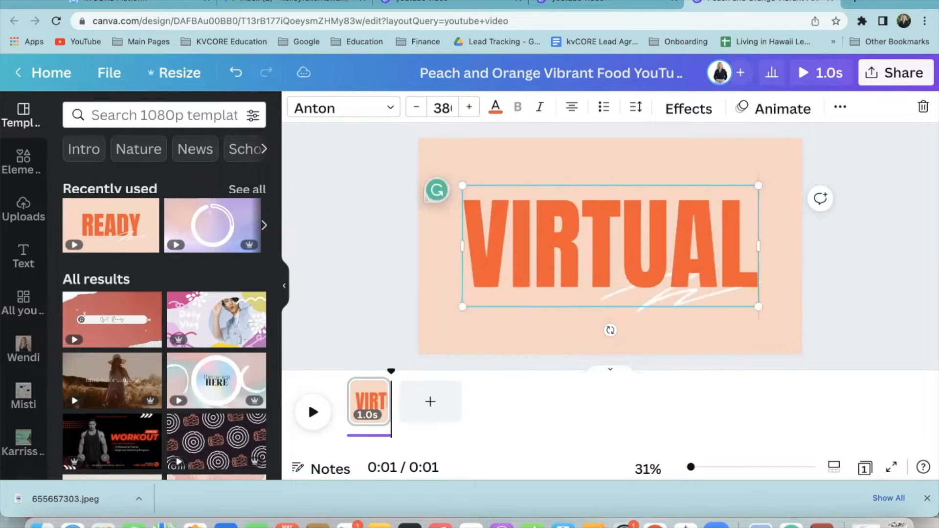
{"action": "key", "text": "BackSpace"}
{"action": "key", "text": "BackSpace"}
{"action": "key", "text": "BackSpace"}
{"action": "type", "text": "PEN HOUSE"}
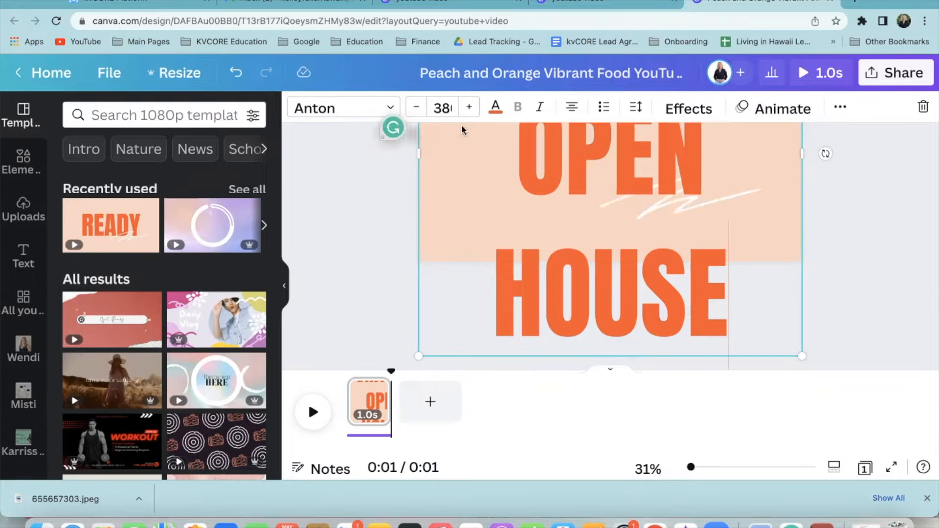
Set the title to font size 50, enlarge and centre it, then add a blank second page
{"action": "left_click", "coordinate": [417, 109]}
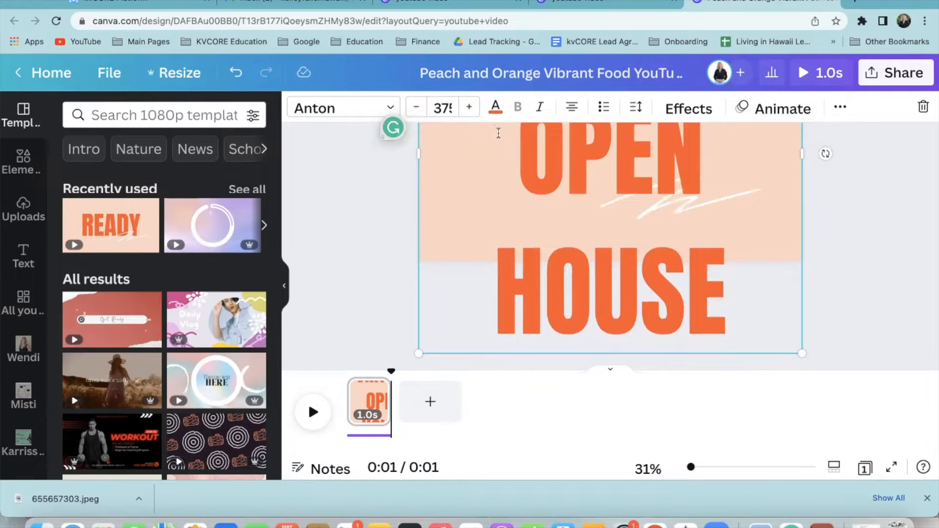
{"action": "left_click_drag", "start_coordinate": [434, 104], "coordinate": [494, 109]}
{"action": "type", "text": "50"}
{"action": "key", "text": "Return"}
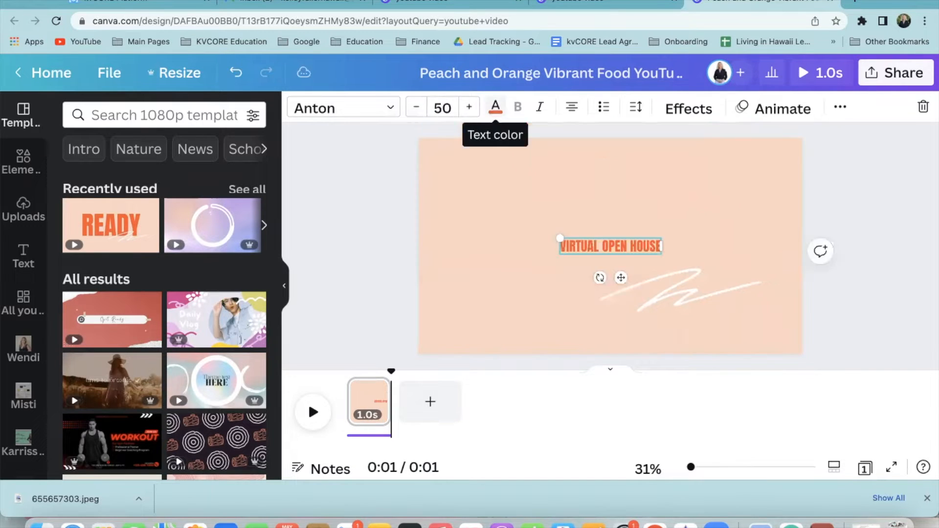
{"action": "left_click_drag", "start_coordinate": [518, 215], "coordinate": [377, 209]}
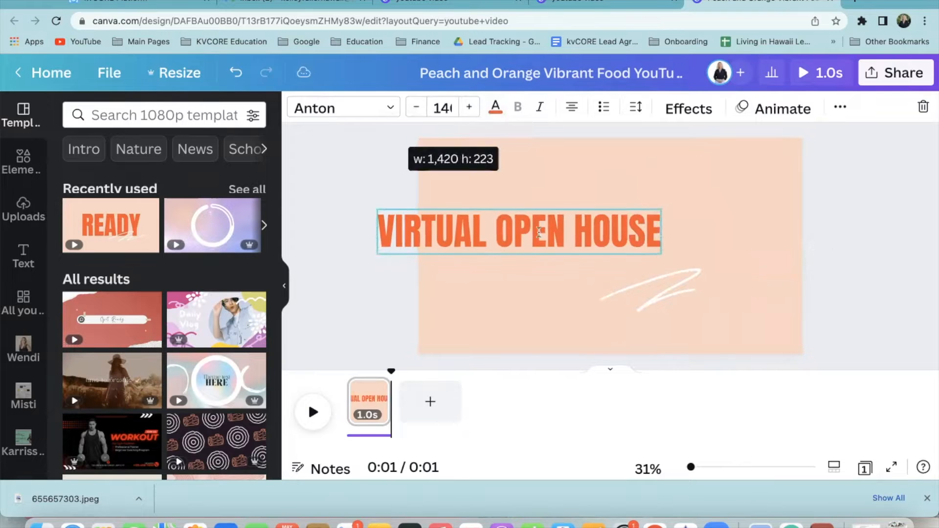
{"action": "left_click_drag", "start_coordinate": [661, 254], "coordinate": [733, 306]}
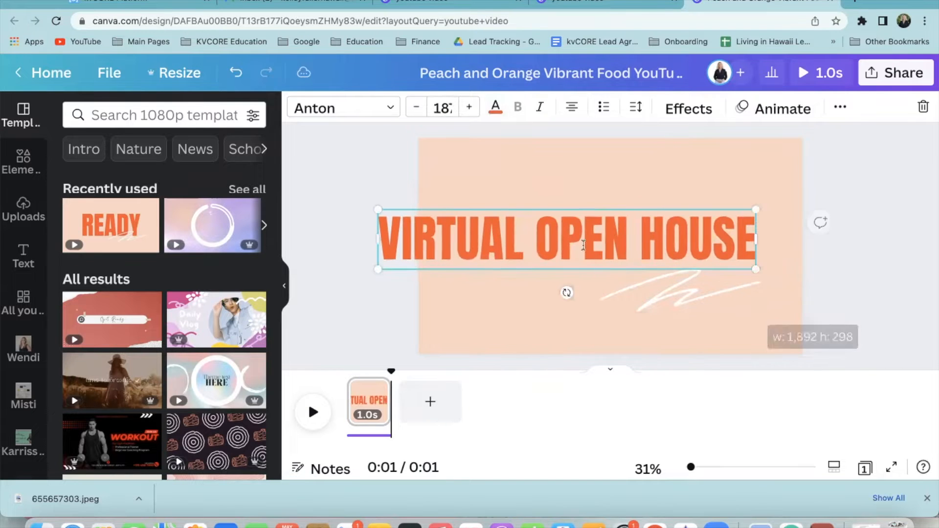
{"action": "left_click", "coordinate": [869, 177]}
{"action": "left_click_drag", "start_coordinate": [638, 253], "coordinate": [679, 260]}
{"action": "left_click", "coordinate": [429, 405]}
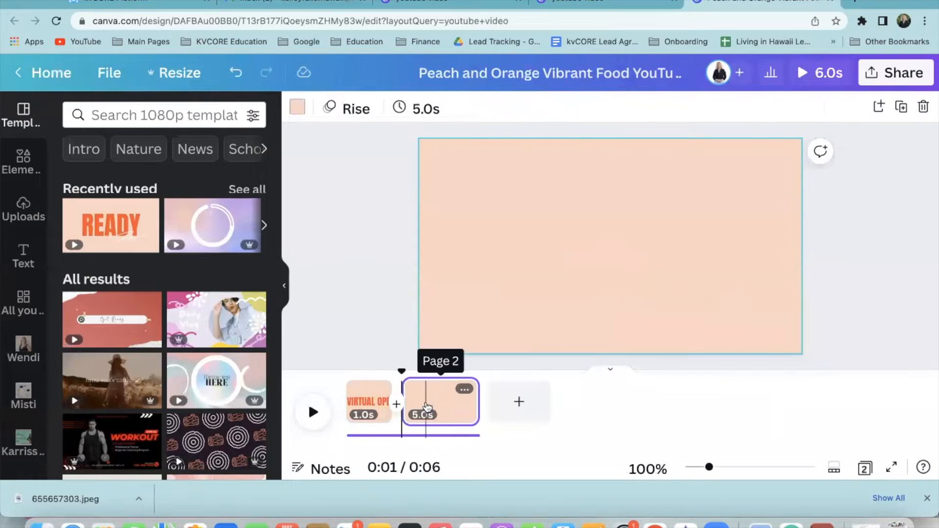
Upload the house photo IMG_4720.HEIC from the Photos library into Canva's Uploads
{"action": "right_click", "coordinate": [445, 409]}
{"action": "left_click", "coordinate": [377, 294]}
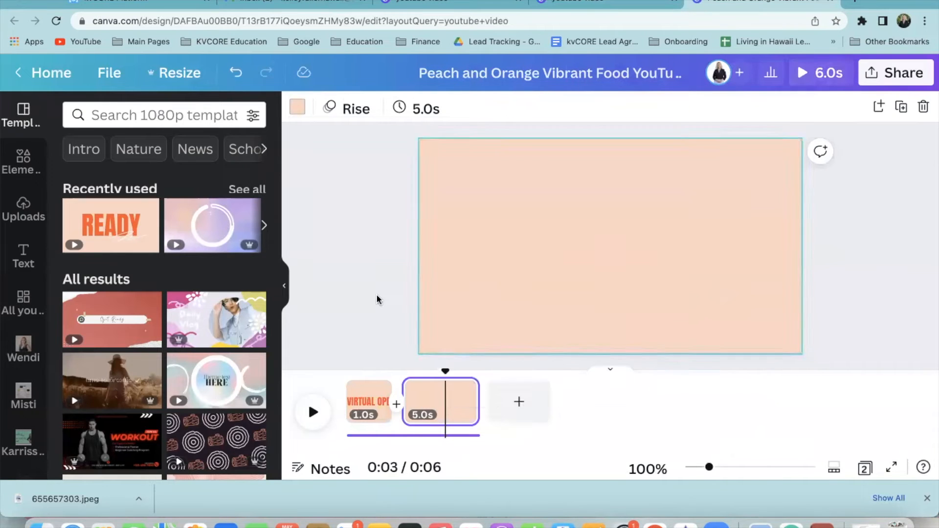
{"action": "left_click", "coordinate": [19, 213]}
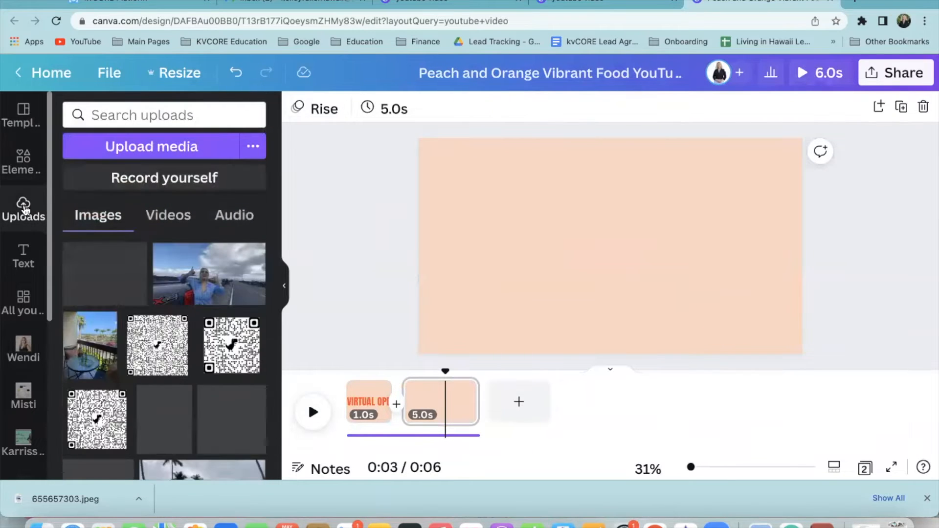
{"action": "left_click", "coordinate": [151, 150]}
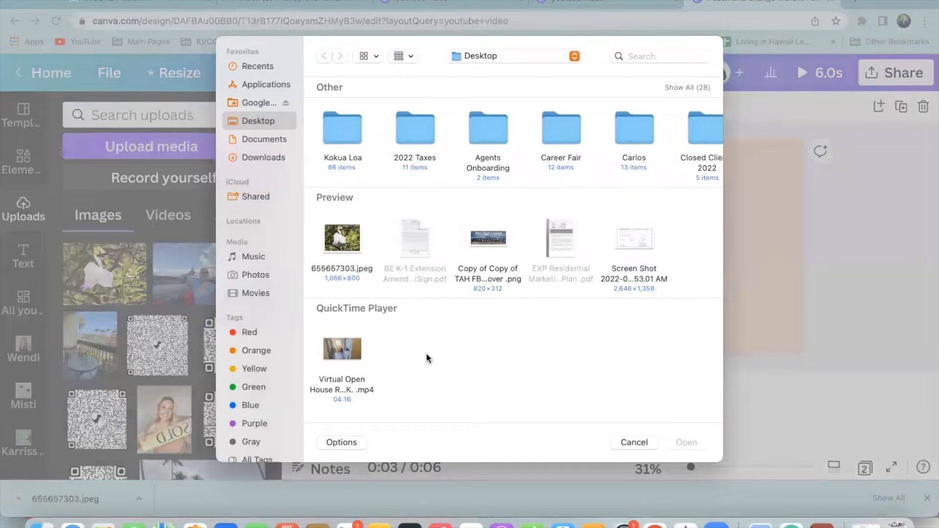
{"action": "left_click", "coordinate": [253, 278]}
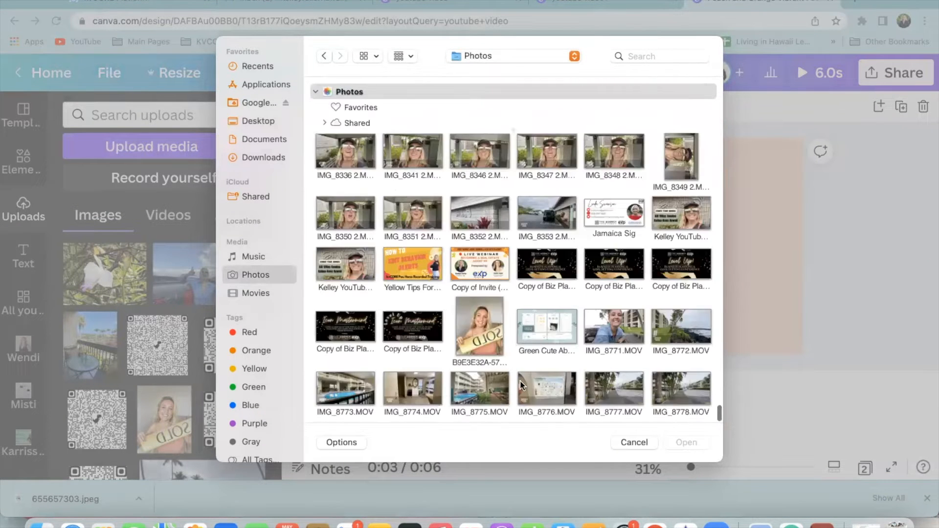
{"action": "scroll", "coordinate": [526, 373], "scroll_direction": "up", "scroll_amount": 15}
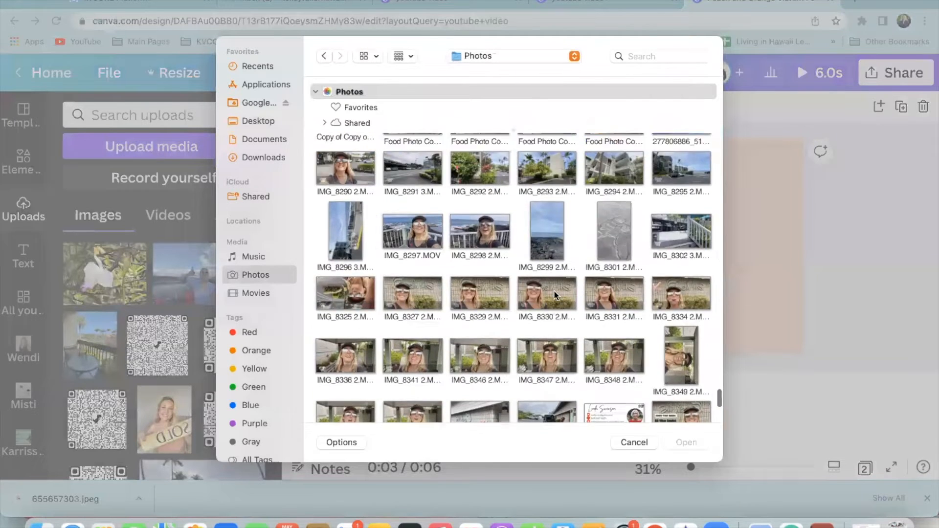
{"action": "scroll", "coordinate": [522, 316], "scroll_direction": "up", "scroll_amount": 5}
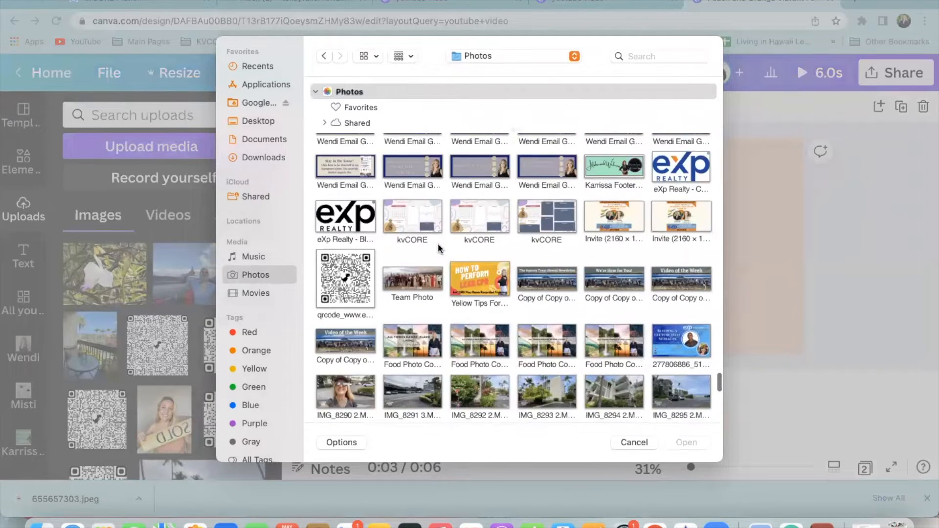
{"action": "scroll", "coordinate": [439, 248], "scroll_direction": "up", "scroll_amount": 5}
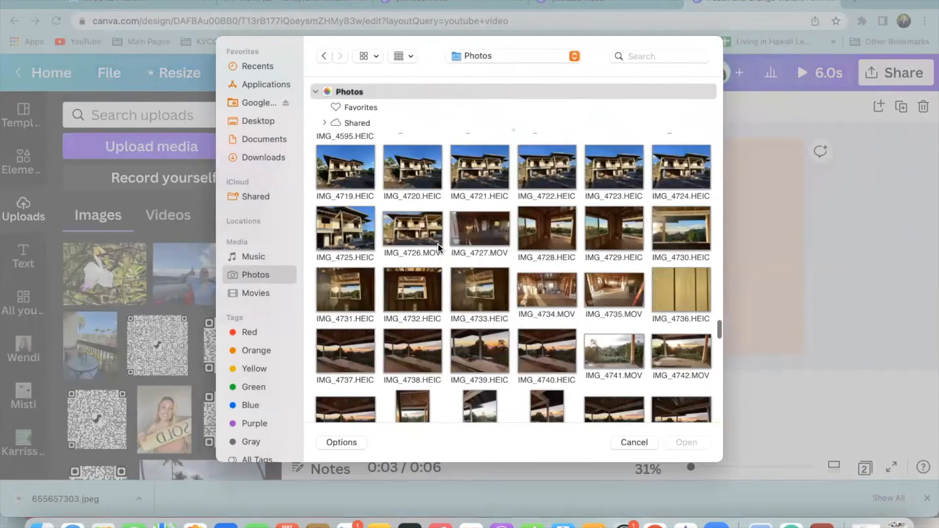
{"action": "left_click", "coordinate": [422, 178]}
{"action": "left_click", "coordinate": [688, 443]}
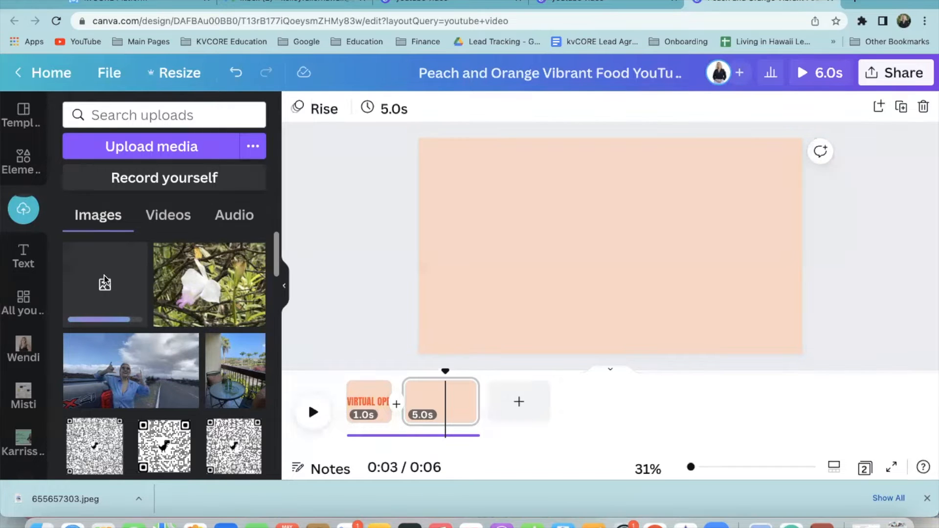
Place the uploaded house photo on page 2 and stretch it to fill the page
{"action": "scroll", "coordinate": [167, 314], "scroll_direction": "down", "scroll_amount": 1}
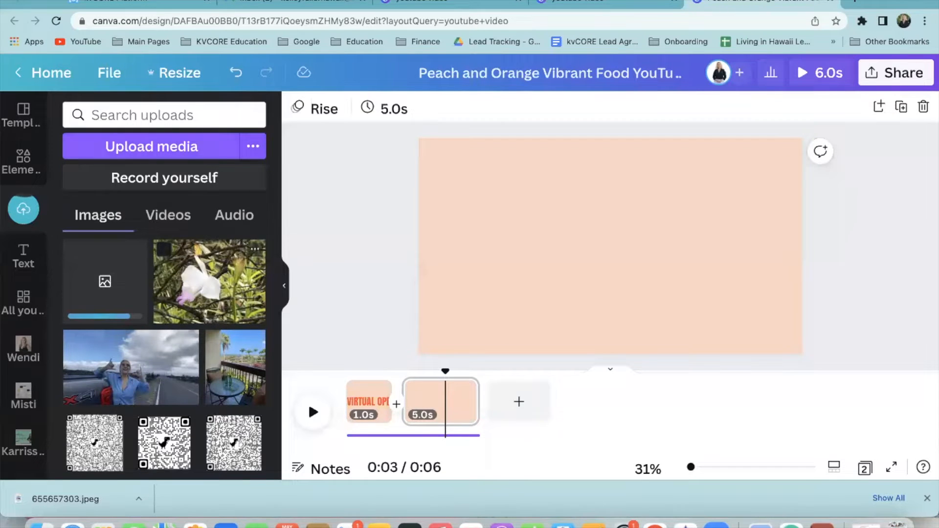
{"action": "left_click", "coordinate": [125, 289]}
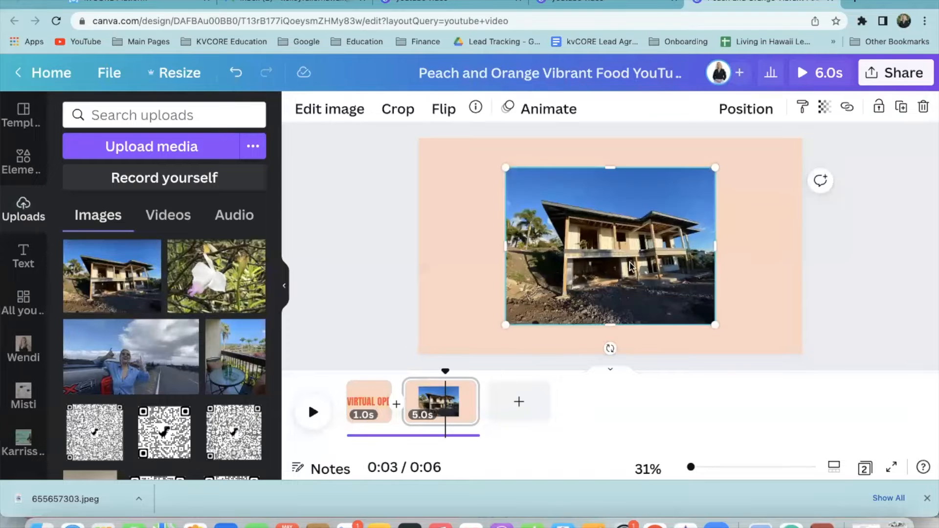
{"action": "left_click_drag", "start_coordinate": [509, 166], "coordinate": [350, 144]}
{"action": "left_click_drag", "start_coordinate": [715, 320], "coordinate": [843, 377]}
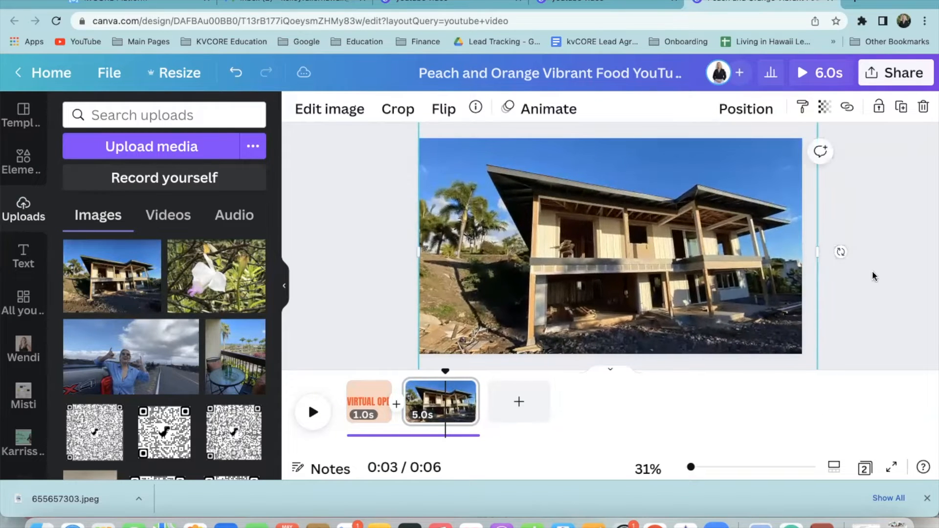
{"action": "left_click", "coordinate": [839, 251]}
Set page 2's timing to 2.0 seconds and duplicate it as a third page
{"action": "left_click", "coordinate": [467, 392]}
{"action": "left_click", "coordinate": [470, 387]}
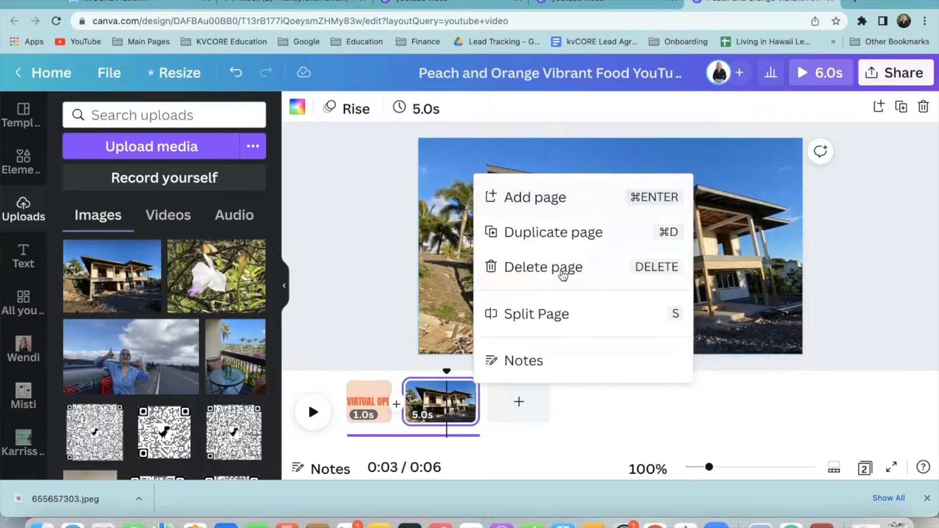
{"action": "left_click", "coordinate": [425, 416]}
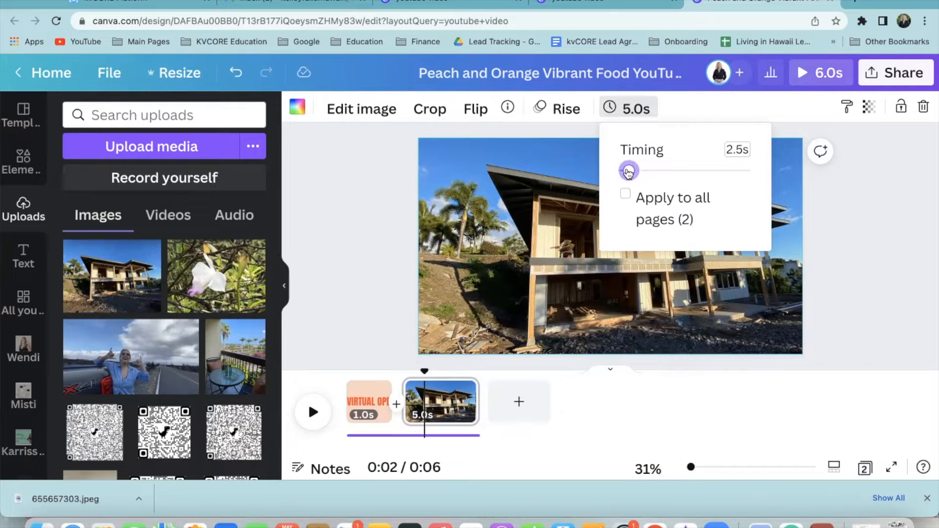
{"action": "left_click_drag", "start_coordinate": [626, 171], "coordinate": [629, 176]}
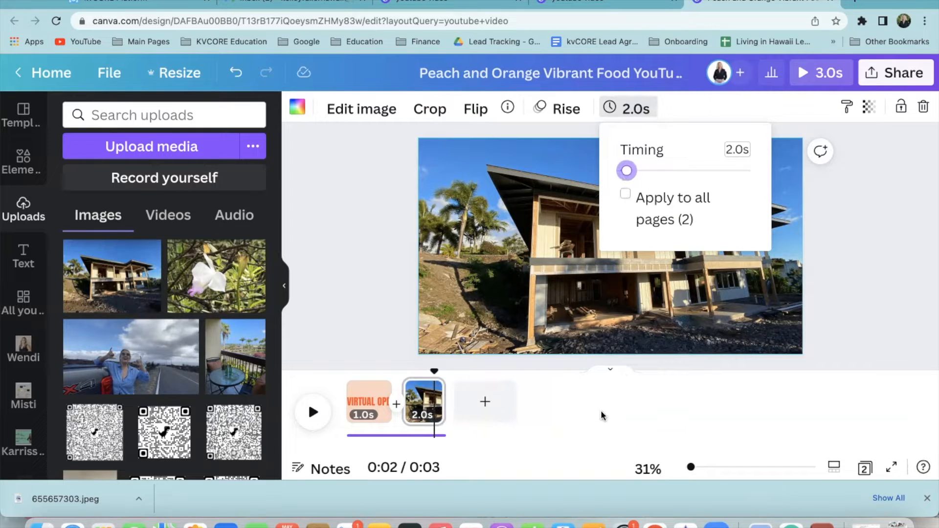
{"action": "left_click", "coordinate": [430, 393]}
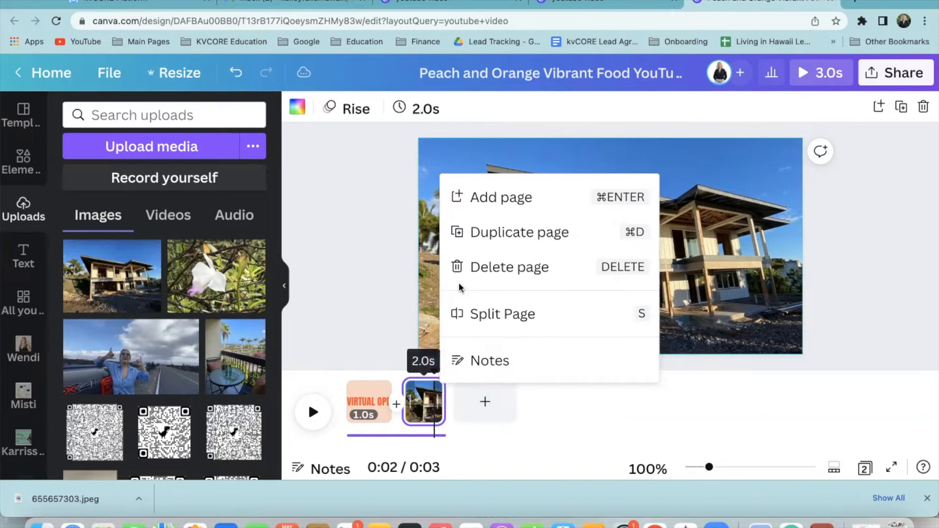
{"action": "left_click", "coordinate": [478, 231]}
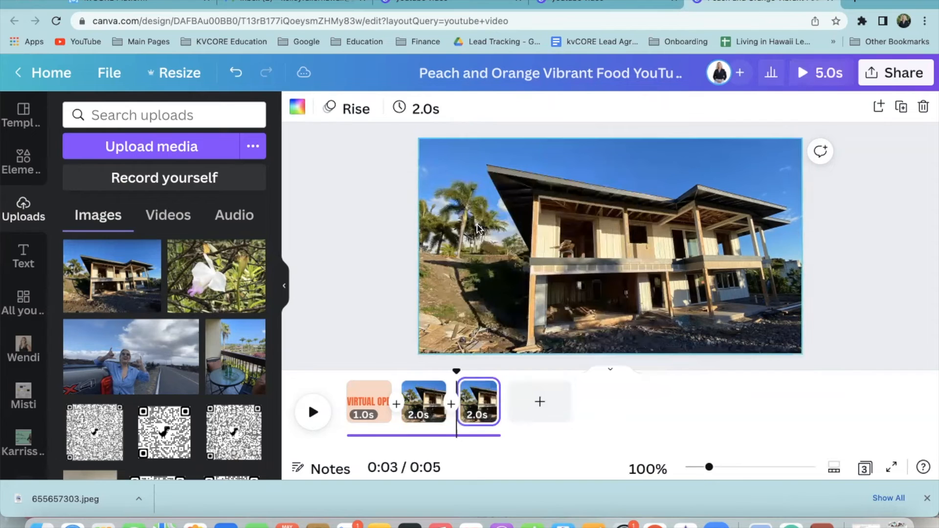
{"action": "left_click", "coordinate": [539, 267]}
Replace the house photo on page 3 with the white orchid photo, stretched to fill the page
{"action": "key", "text": "Delete"}
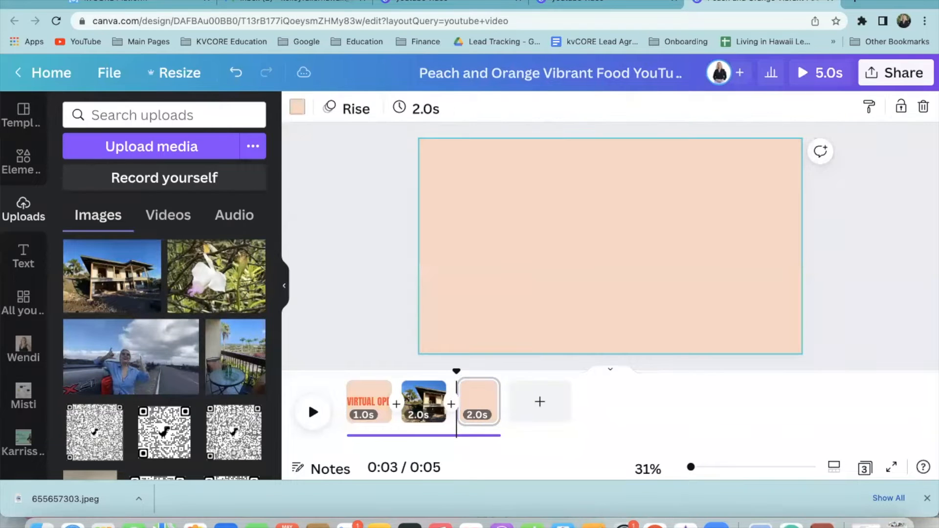
{"action": "left_click", "coordinate": [219, 293]}
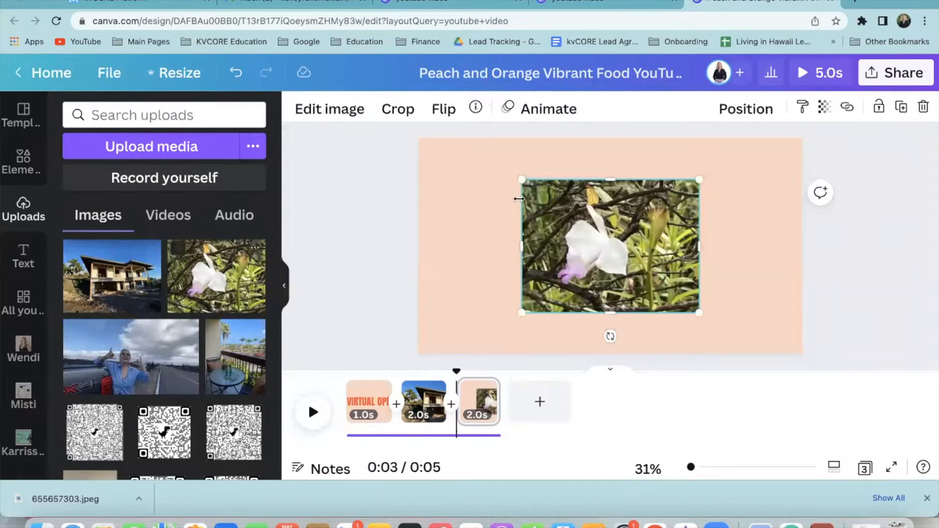
{"action": "left_click_drag", "start_coordinate": [467, 170], "coordinate": [386, 152]}
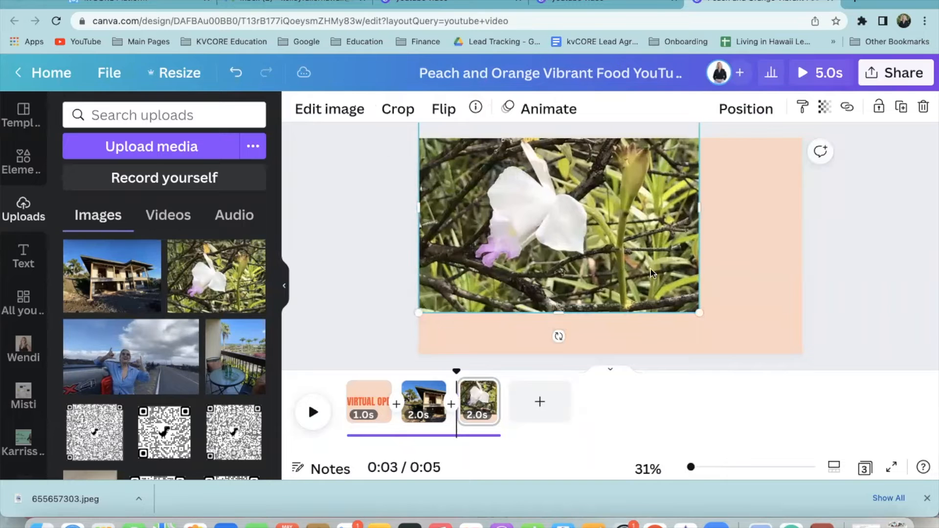
{"action": "left_click_drag", "start_coordinate": [696, 314], "coordinate": [834, 369]}
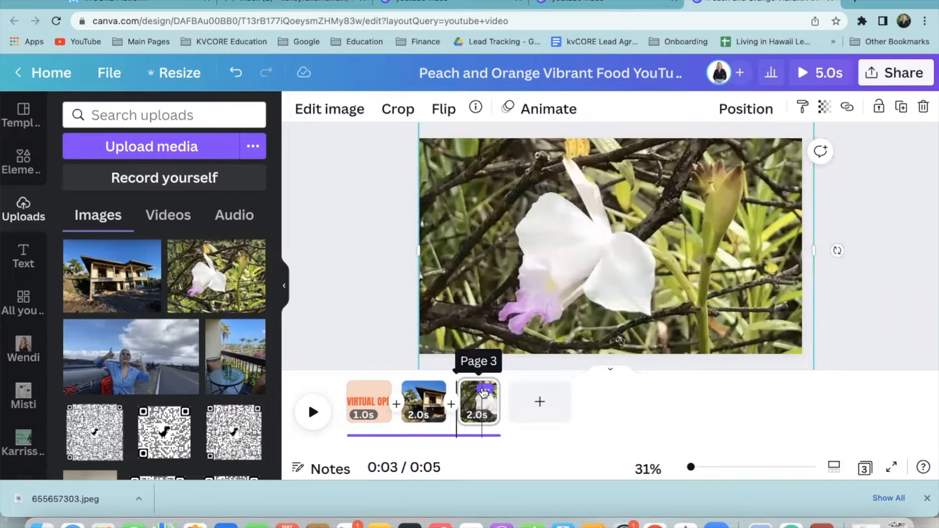
Delete the extra duplicate and blank fourth pages so the design keeps three pages, then open Share
{"action": "left_click", "coordinate": [483, 393]}
{"action": "left_click", "coordinate": [577, 278]}
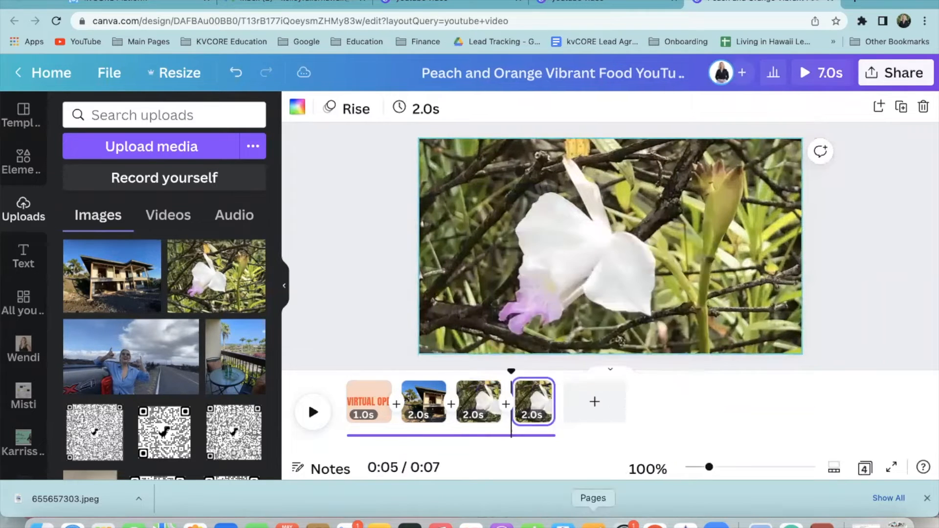
{"action": "left_click", "coordinate": [538, 409]}
{"action": "key", "text": "Delete"}
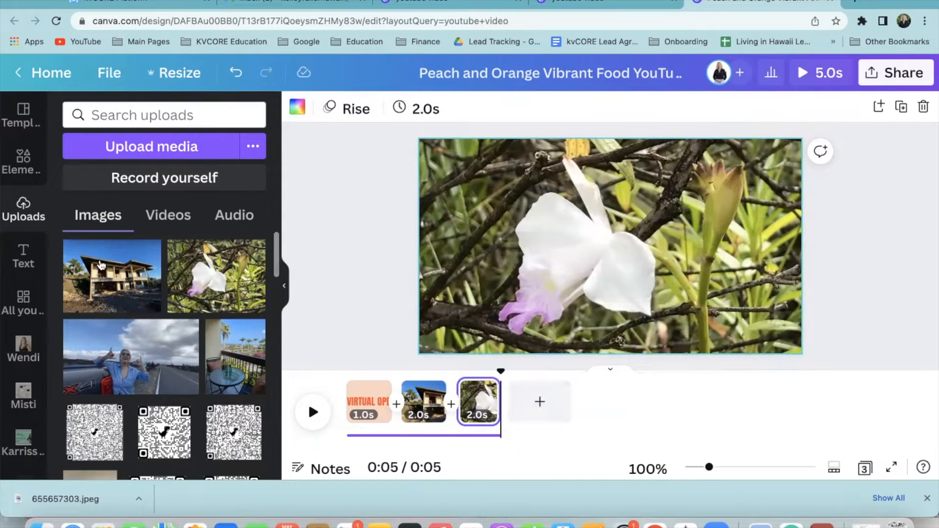
{"action": "left_click", "coordinate": [540, 401]}
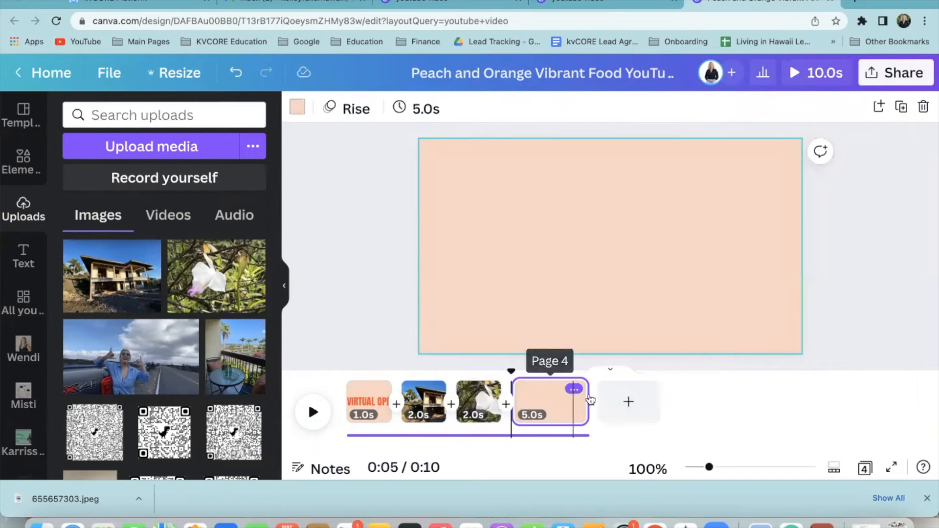
{"action": "left_click", "coordinate": [572, 389]}
{"action": "left_click", "coordinate": [642, 318]}
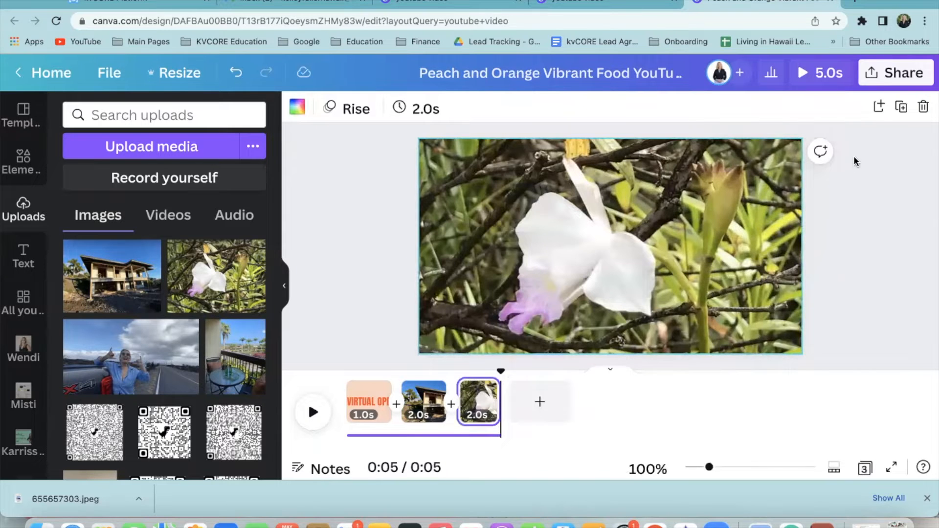
{"action": "left_click", "coordinate": [876, 74]}
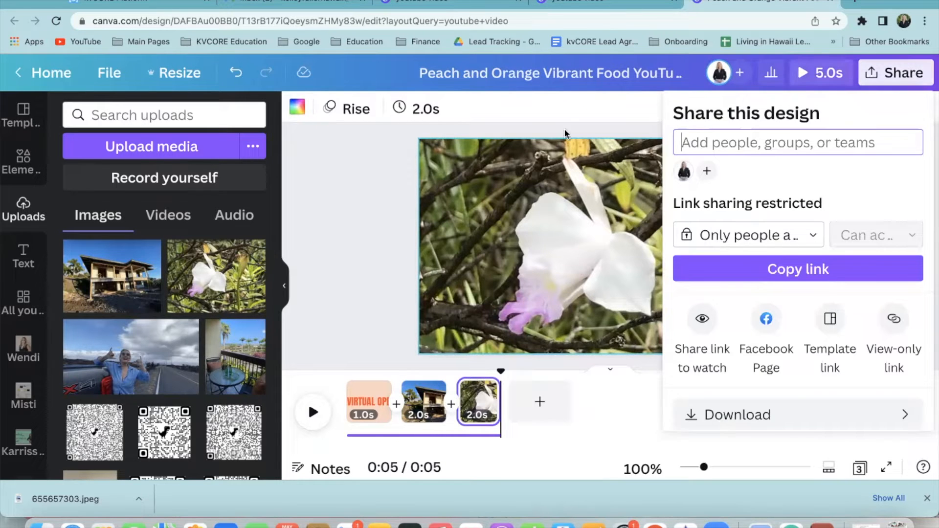
Preview the 5-second three-page video full screen, then look through the Share options and close them
{"action": "left_click", "coordinate": [826, 74]}
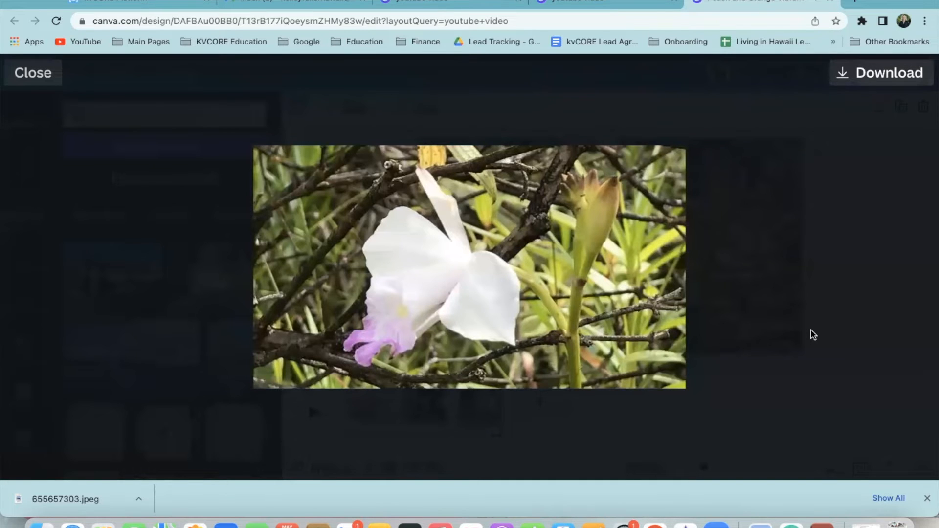
{"action": "left_click", "coordinate": [30, 72]}
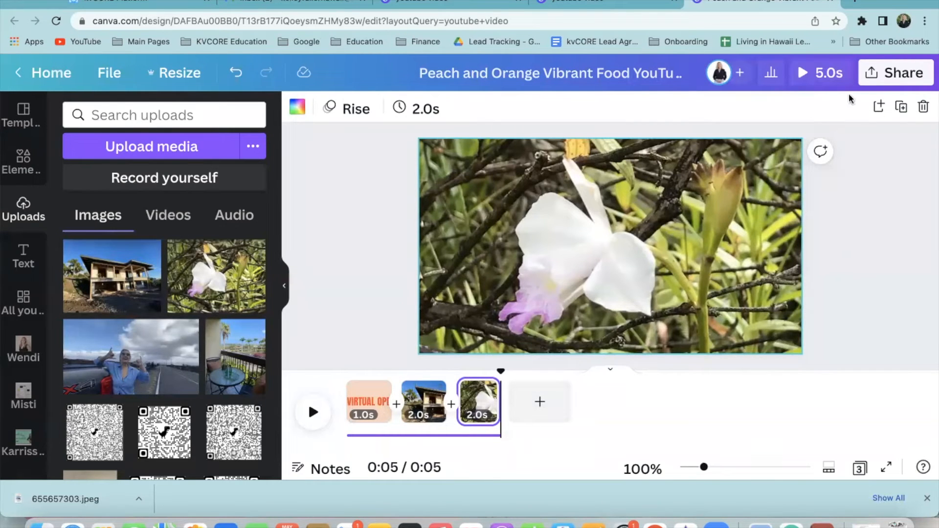
{"action": "left_click", "coordinate": [880, 78]}
{"action": "scroll", "coordinate": [778, 318], "scroll_direction": "down", "scroll_amount": 3}
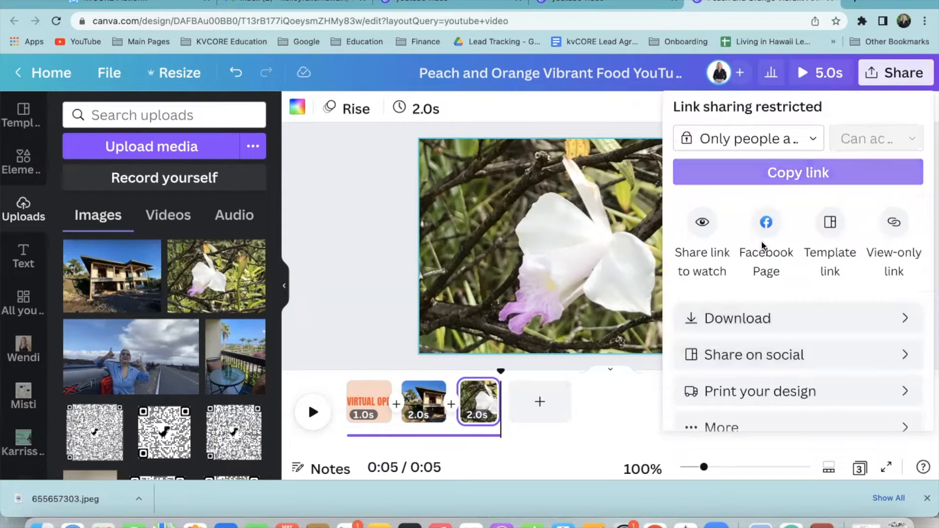
{"action": "left_click", "coordinate": [377, 158]}
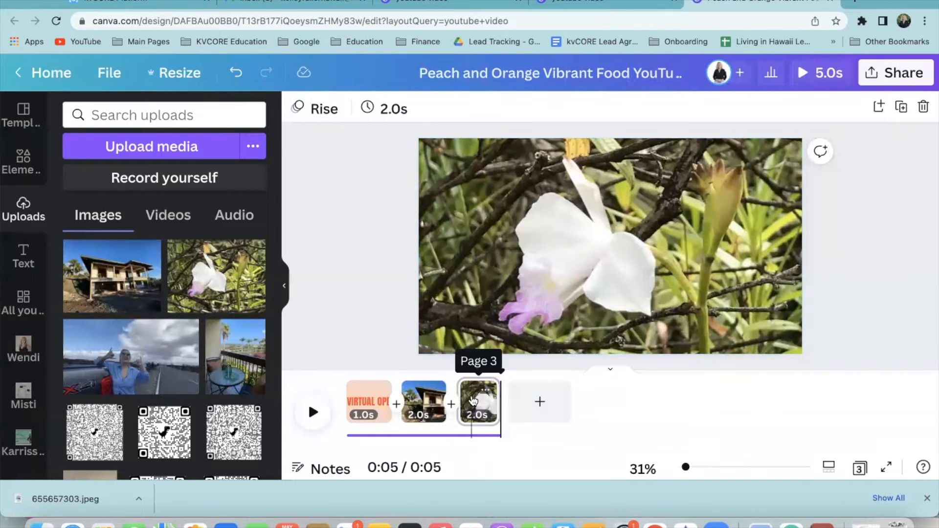
Delete the flower and house photo pages and add a blank second page after the title
{"action": "left_click", "coordinate": [473, 401]}
{"action": "key", "text": "Delete"}
{"action": "left_click", "coordinate": [429, 392]}
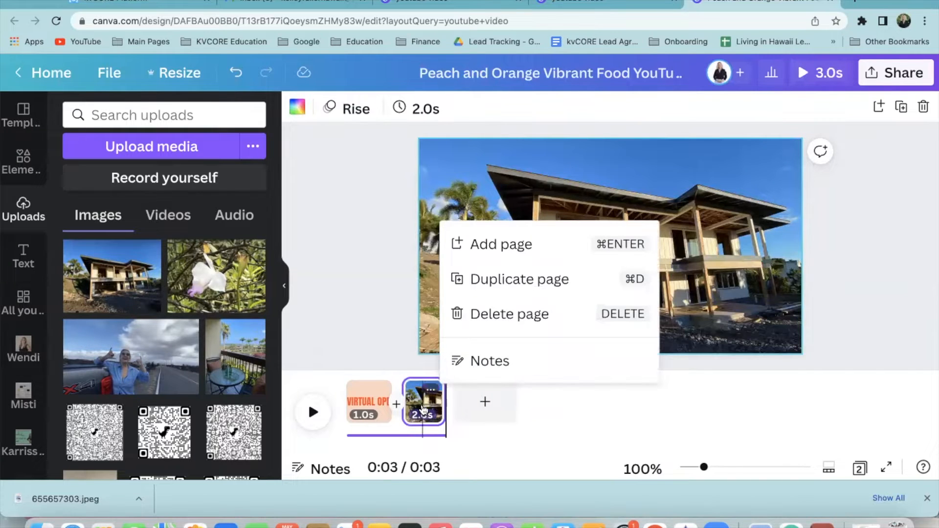
{"action": "key", "text": "Delete"}
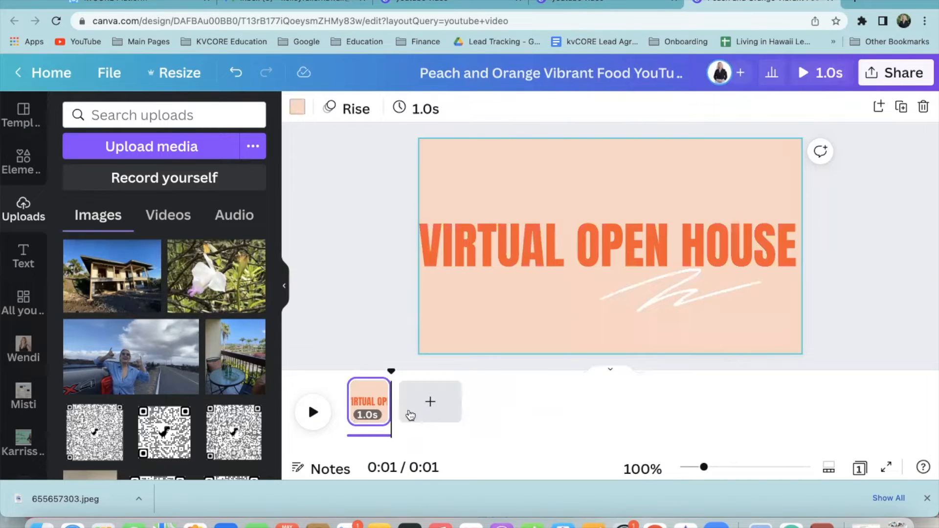
{"action": "left_click", "coordinate": [430, 403]}
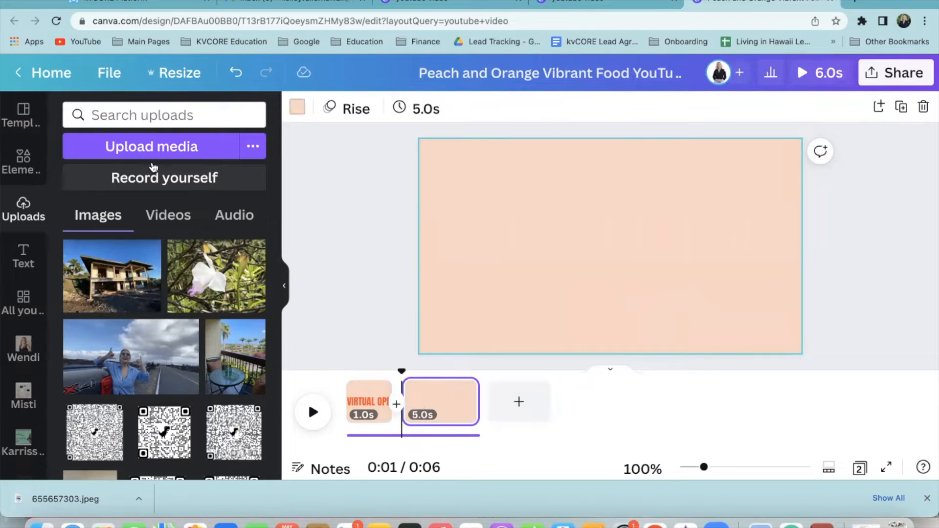
Upload the open house video file from the Desktop into Canva's uploaded videos
{"action": "left_click", "coordinate": [168, 216]}
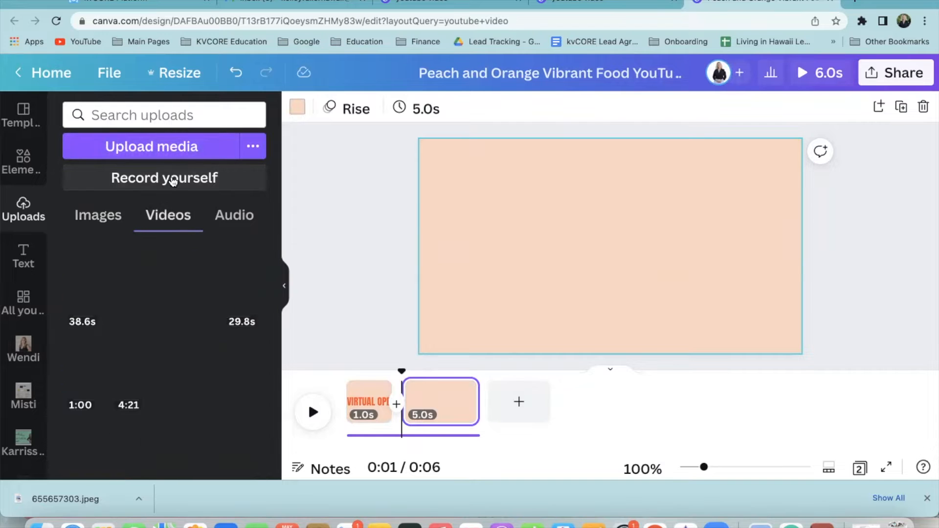
{"action": "left_click", "coordinate": [165, 150]}
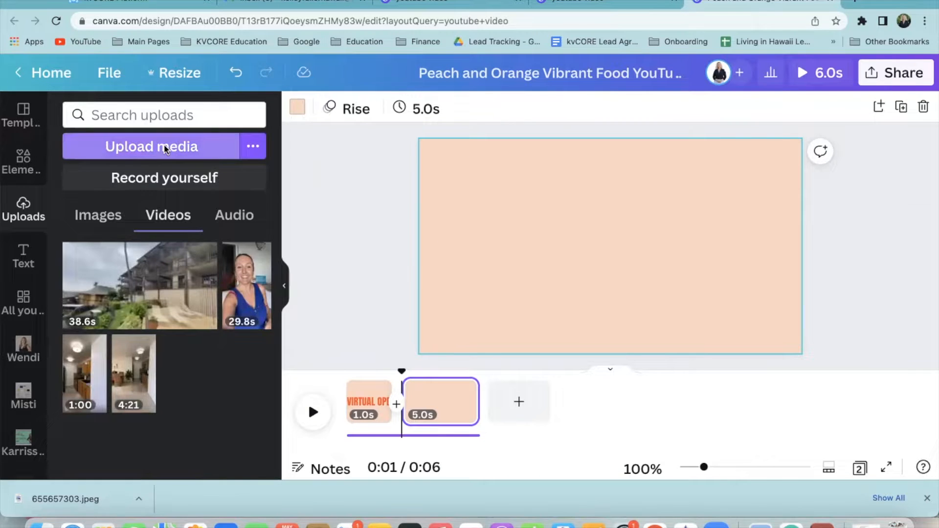
{"action": "scroll", "coordinate": [467, 387], "scroll_direction": "down", "scroll_amount": 3}
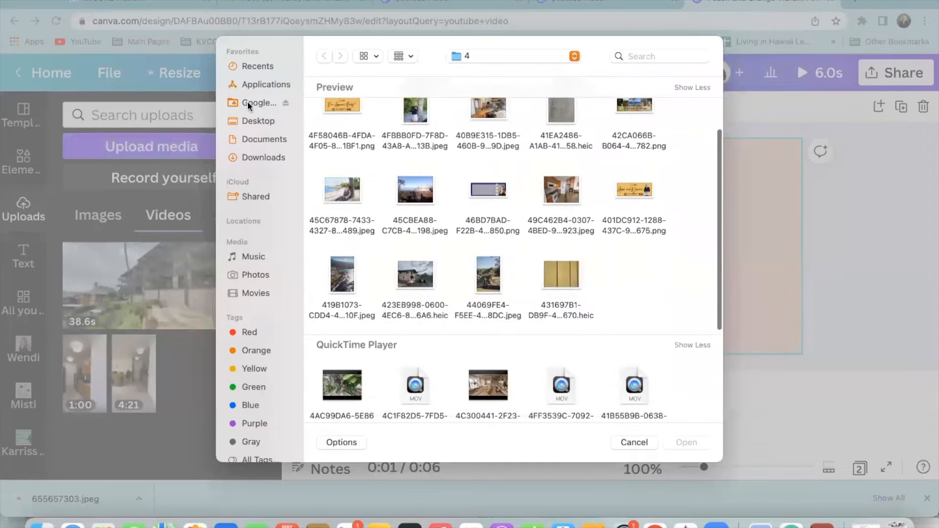
{"action": "left_click", "coordinate": [251, 122]}
{"action": "double_click", "coordinate": [343, 345]}
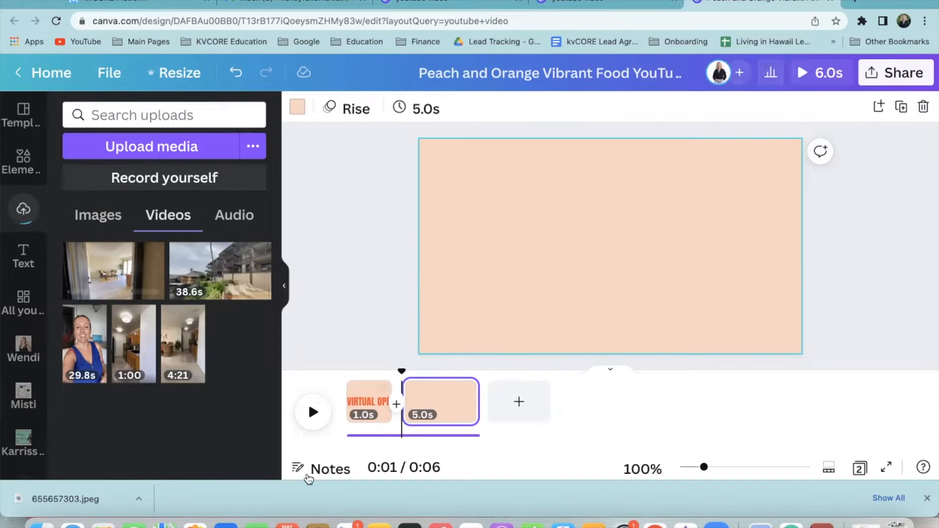
{"action": "left_click", "coordinate": [927, 499]}
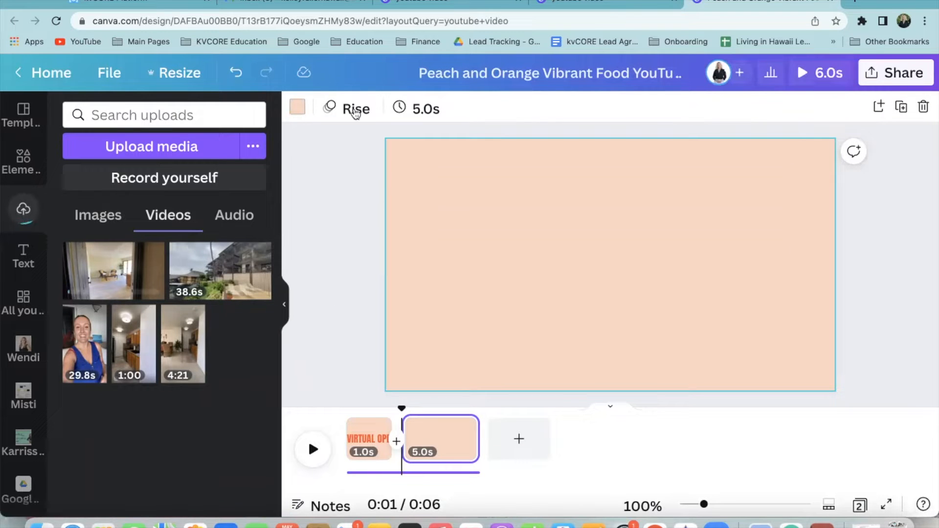
Check the blank page's animation and duration settings without changing them
{"action": "left_click", "coordinate": [345, 110]}
{"action": "left_click", "coordinate": [343, 110]}
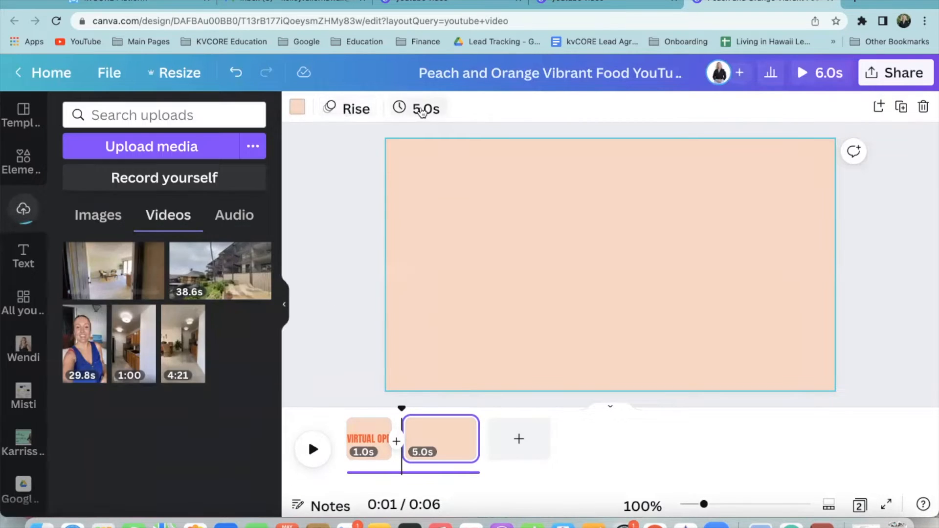
{"action": "left_click", "coordinate": [423, 110]}
{"action": "left_click", "coordinate": [422, 111]}
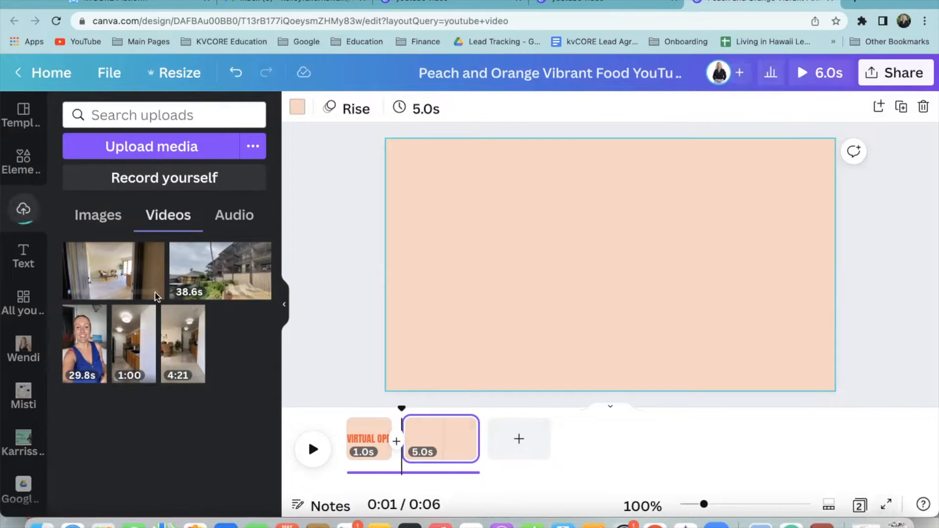
Add the uploaded walkthrough video to page 2 and resize it to fill the whole page
{"action": "left_click", "coordinate": [112, 265]}
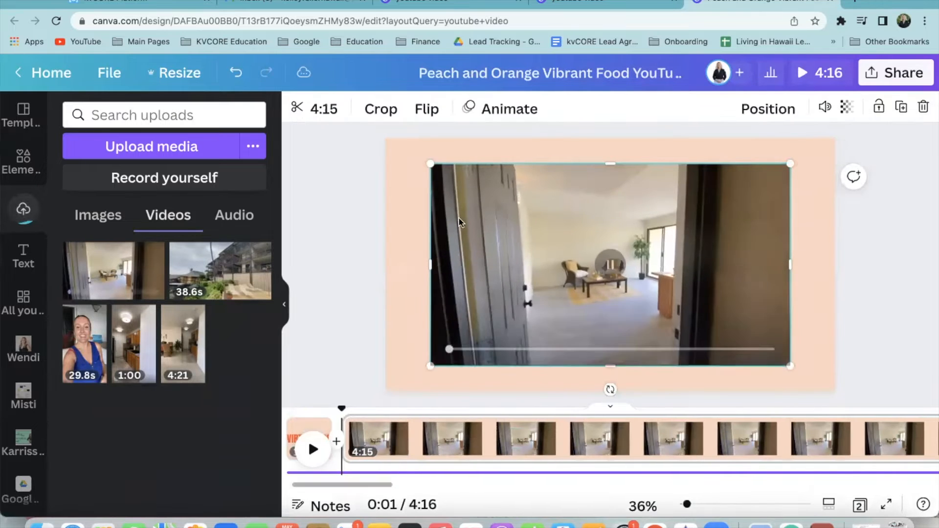
{"action": "left_click_drag", "start_coordinate": [398, 154], "coordinate": [381, 147]}
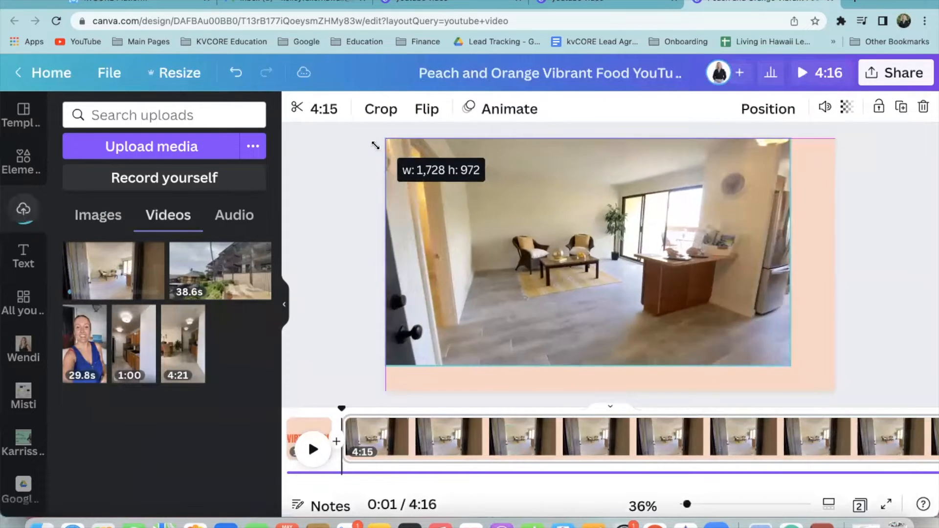
{"action": "left_click_drag", "start_coordinate": [846, 391], "coordinate": [852, 394]}
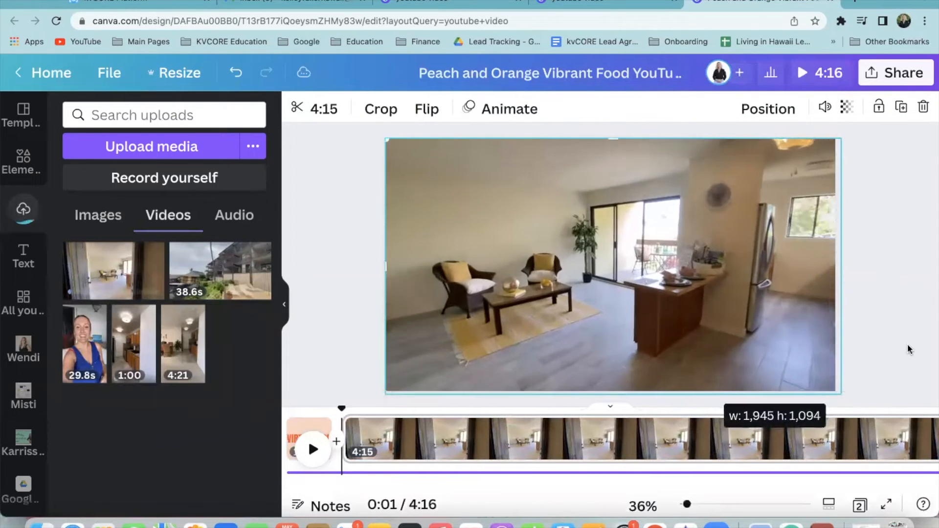
{"action": "left_click", "coordinate": [511, 497]}
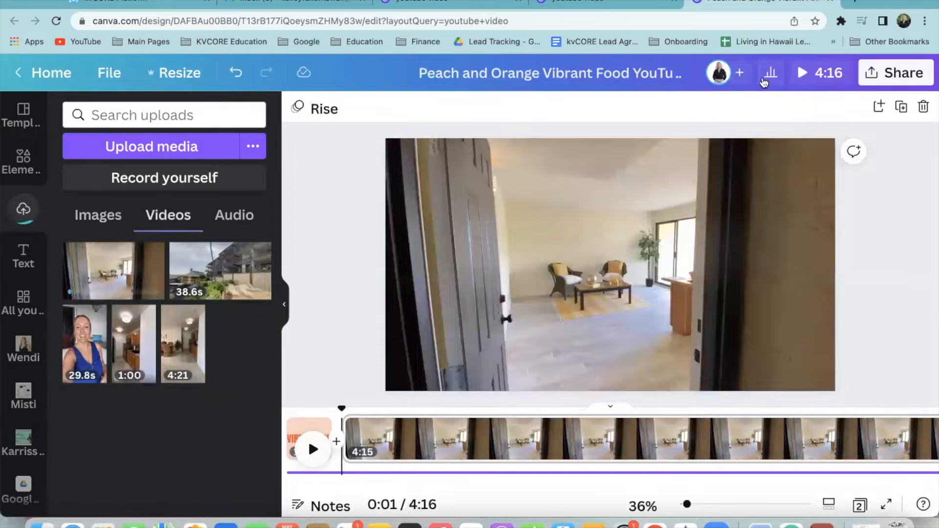
Preview the walkthrough video full screen with the sound muted, then show the uploaded audio files
{"action": "left_click", "coordinate": [310, 448]}
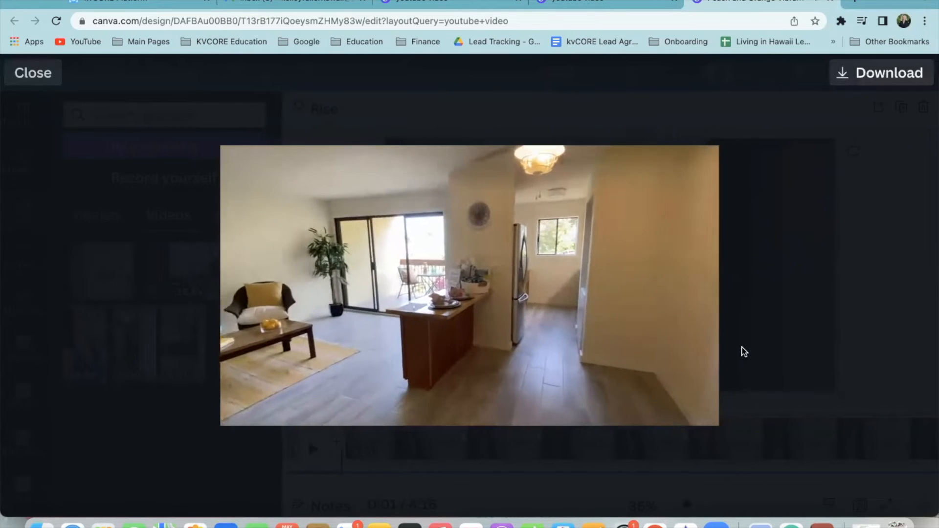
{"action": "mouse_move", "coordinate": [665, 415]}
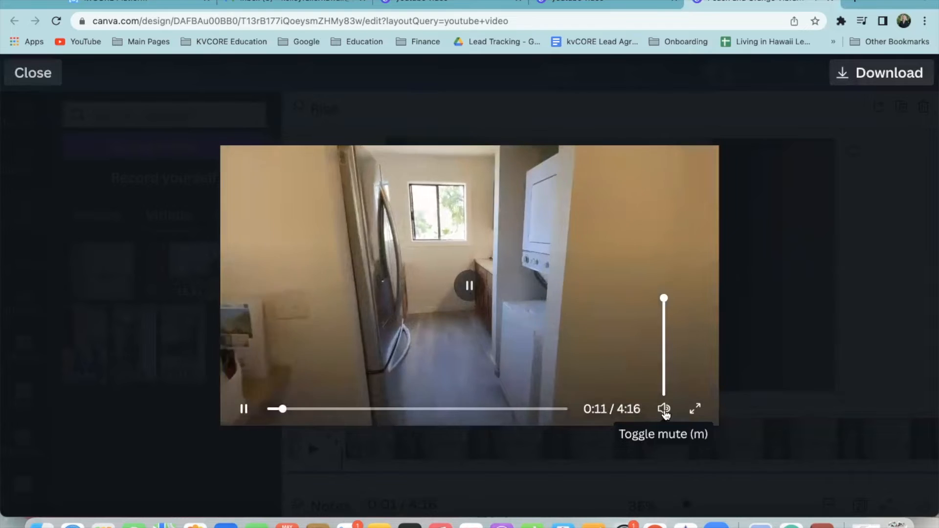
{"action": "left_click", "coordinate": [665, 412]}
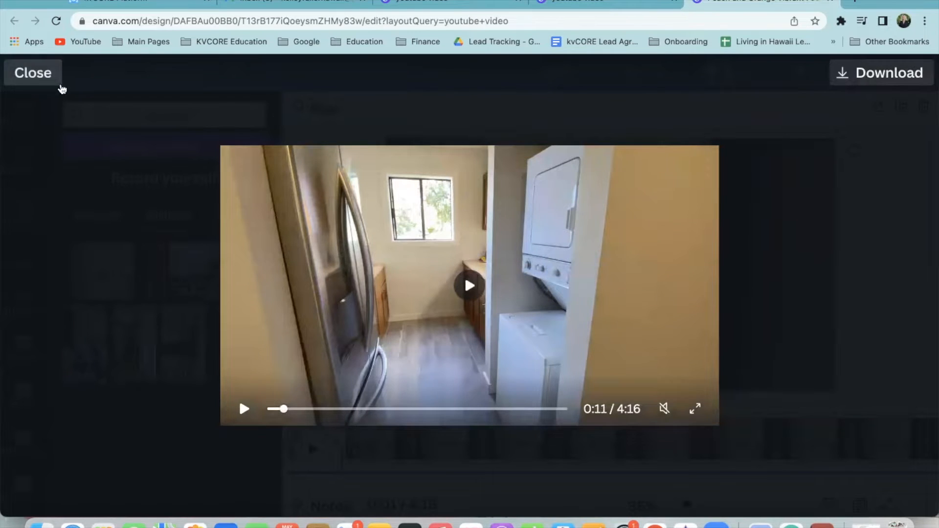
{"action": "left_click", "coordinate": [58, 87]}
{"action": "left_click", "coordinate": [235, 218]}
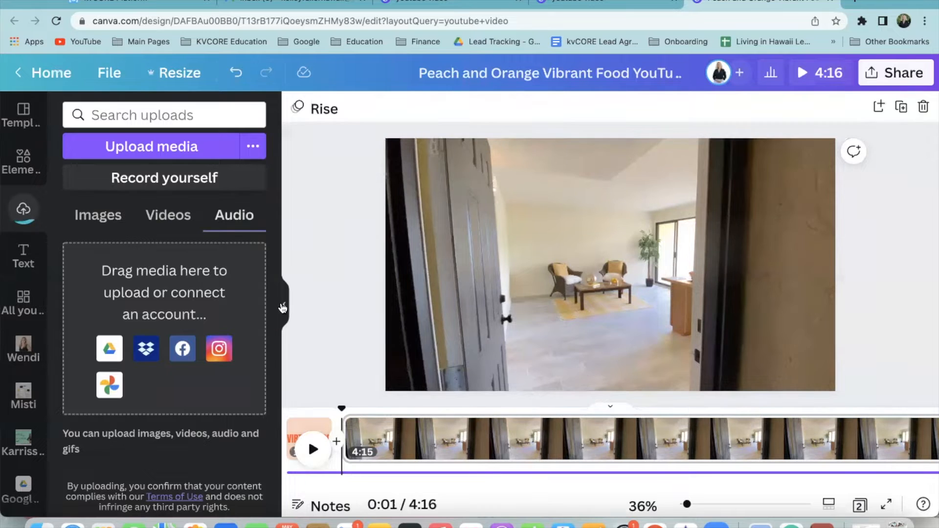
Collapse the uploads panel, play the design from the start, check the page and zoom menus, then open Share
{"action": "left_click", "coordinate": [283, 304]}
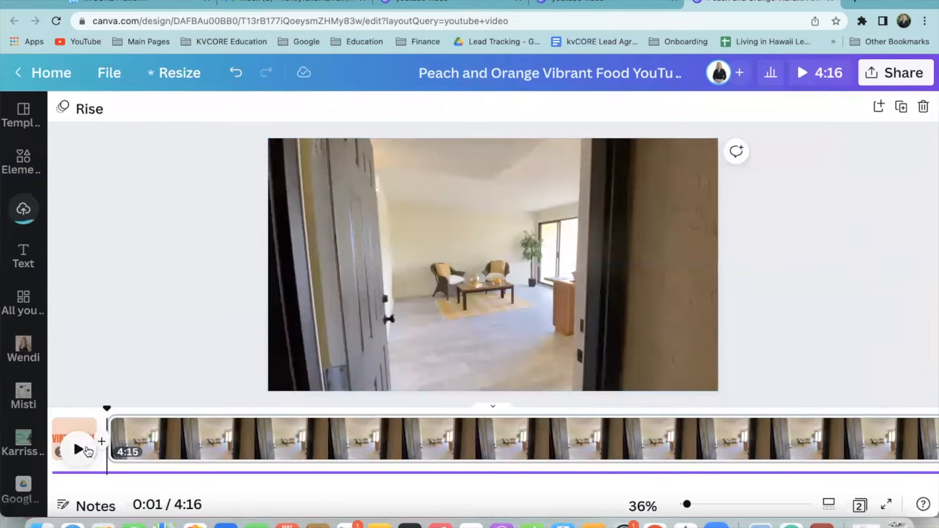
{"action": "left_click", "coordinate": [87, 450]}
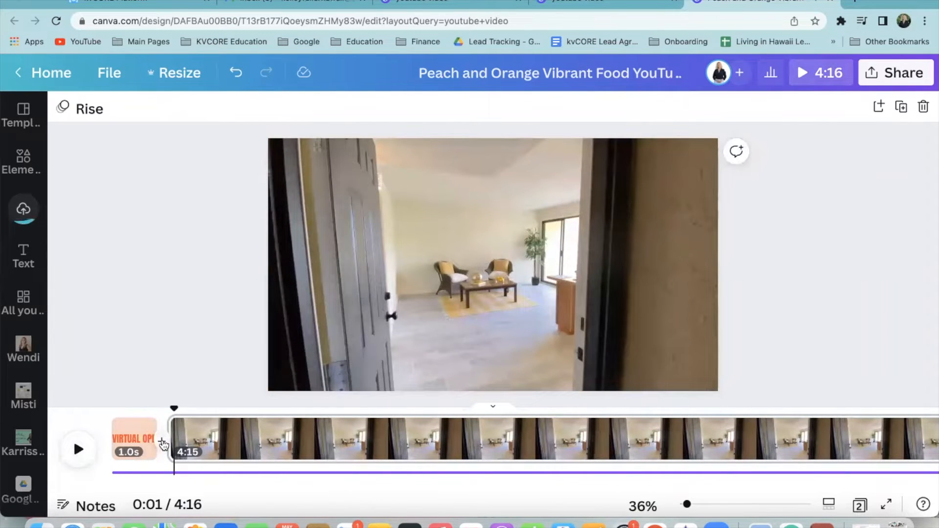
{"action": "right_click", "coordinate": [215, 437]}
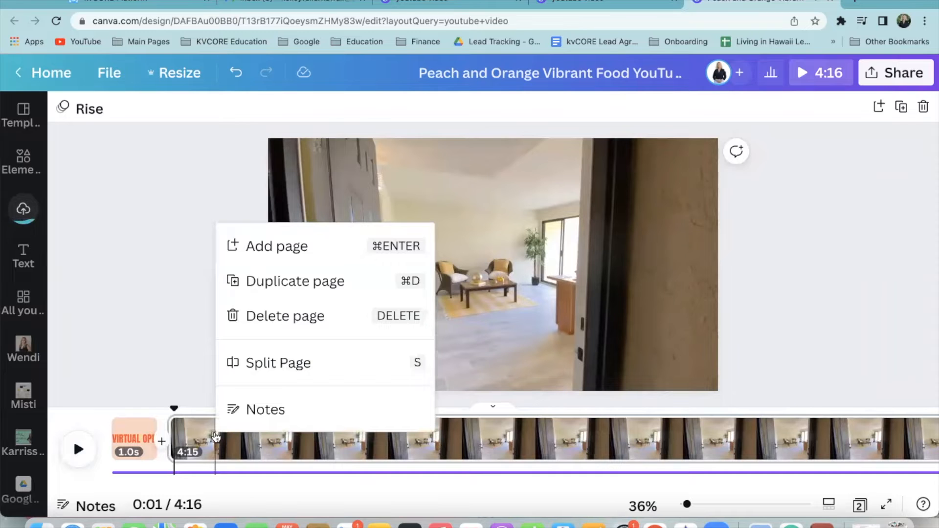
{"action": "left_click", "coordinate": [167, 318]}
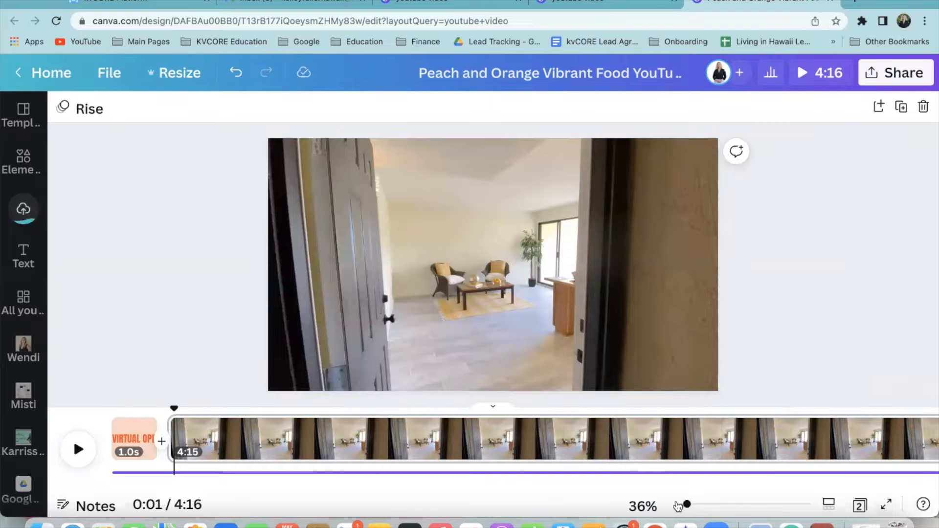
{"action": "left_click", "coordinate": [650, 502]}
{"action": "left_click", "coordinate": [649, 502]}
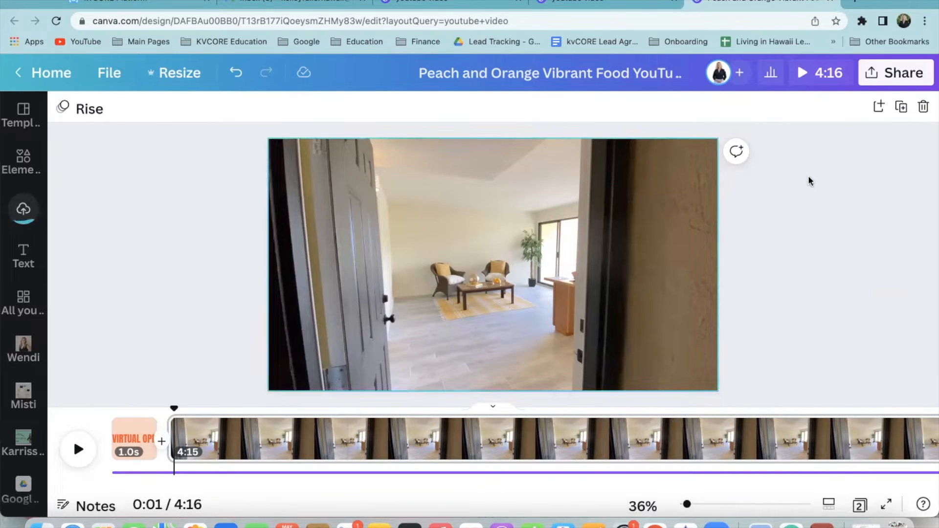
{"action": "left_click", "coordinate": [911, 84]}
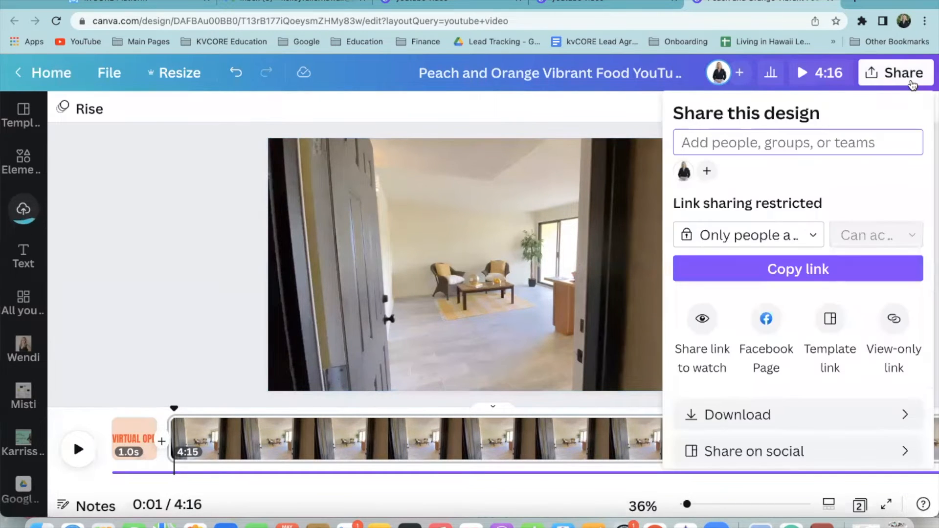
Watch the 4:16 walkthrough full screen and muted, jumping to the bedroom, closet, living room and pool footage
{"action": "left_click", "coordinate": [819, 72]}
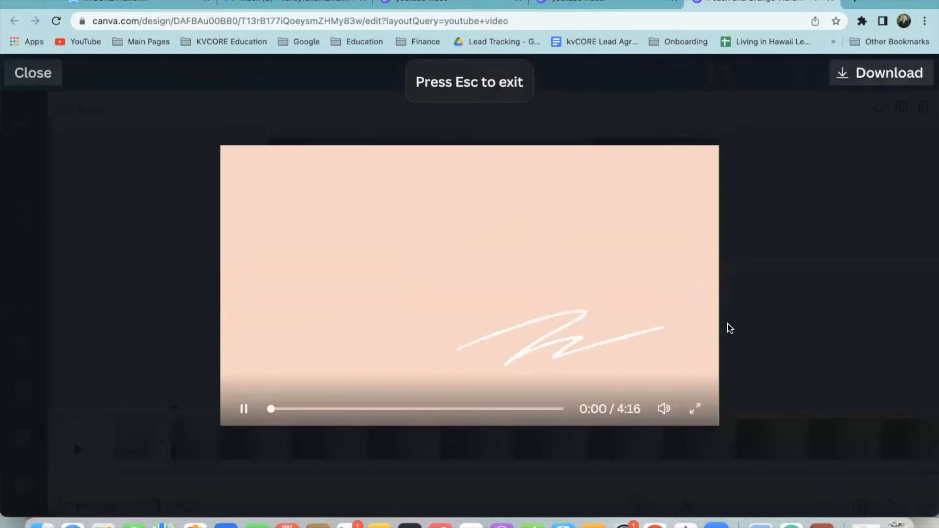
{"action": "left_click", "coordinate": [663, 410]}
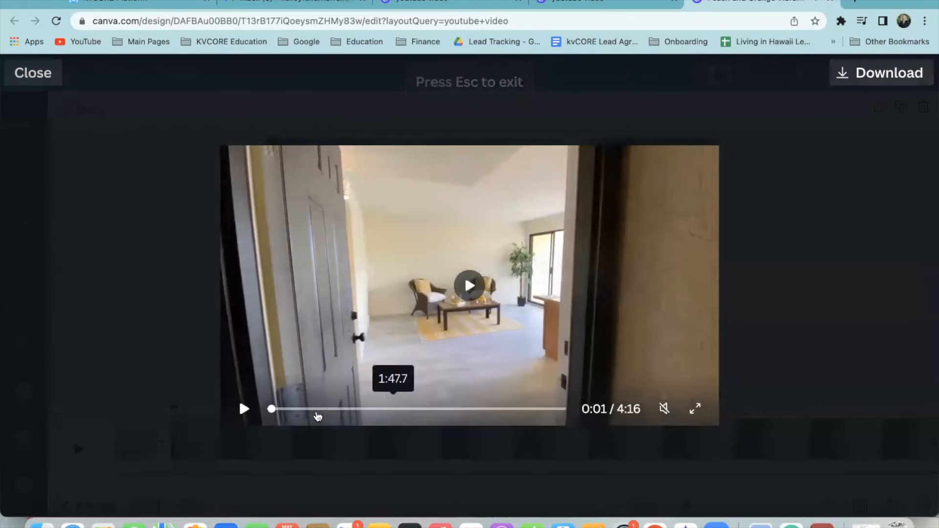
{"action": "left_click", "coordinate": [365, 409]}
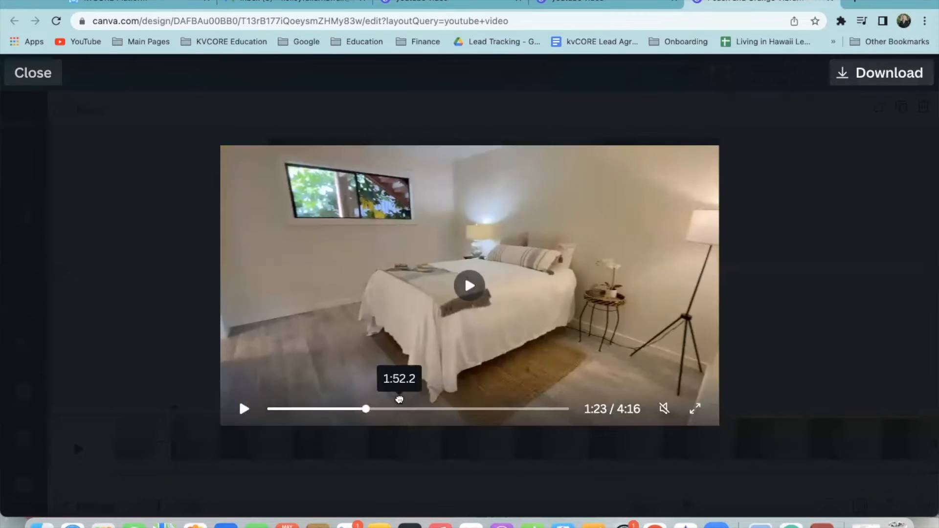
{"action": "left_click", "coordinate": [399, 401]}
{"action": "left_click", "coordinate": [245, 410]}
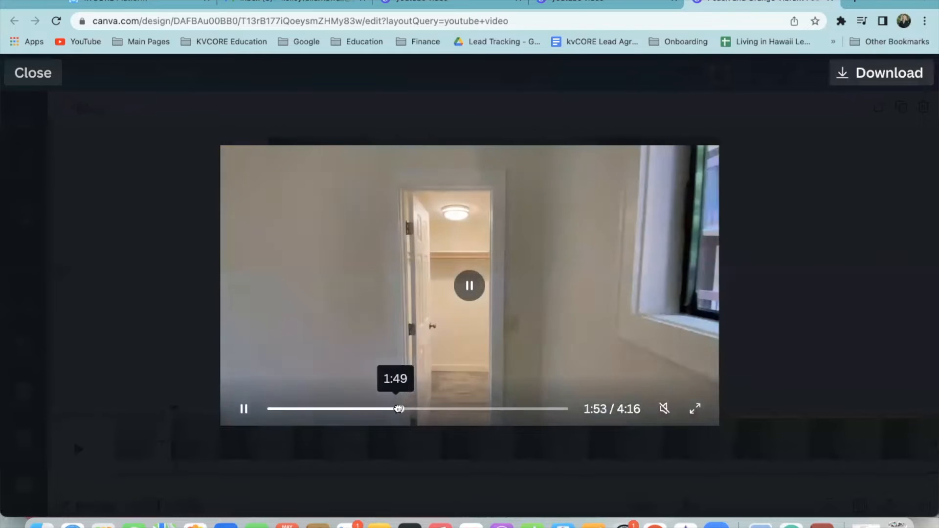
{"action": "left_click", "coordinate": [422, 409]}
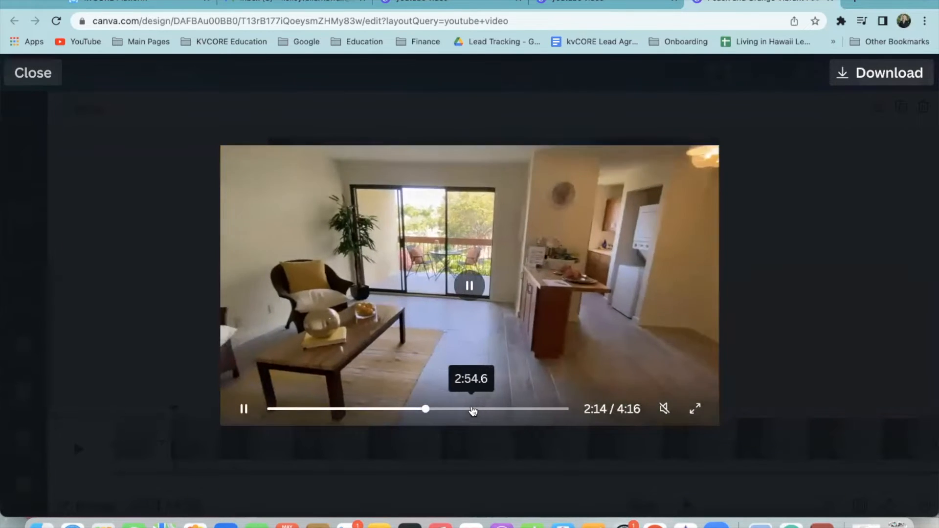
{"action": "left_click", "coordinate": [473, 410]}
{"action": "left_click", "coordinate": [463, 410]}
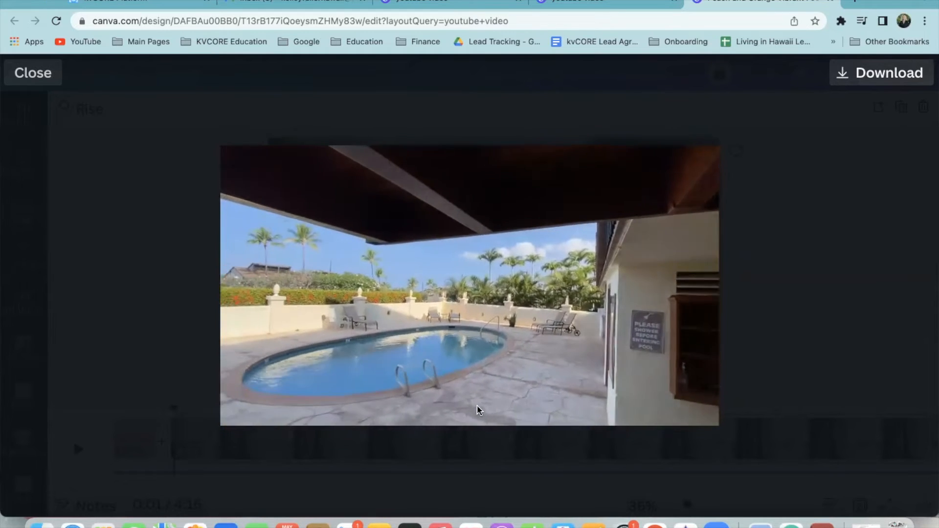
{"action": "left_click", "coordinate": [31, 74]}
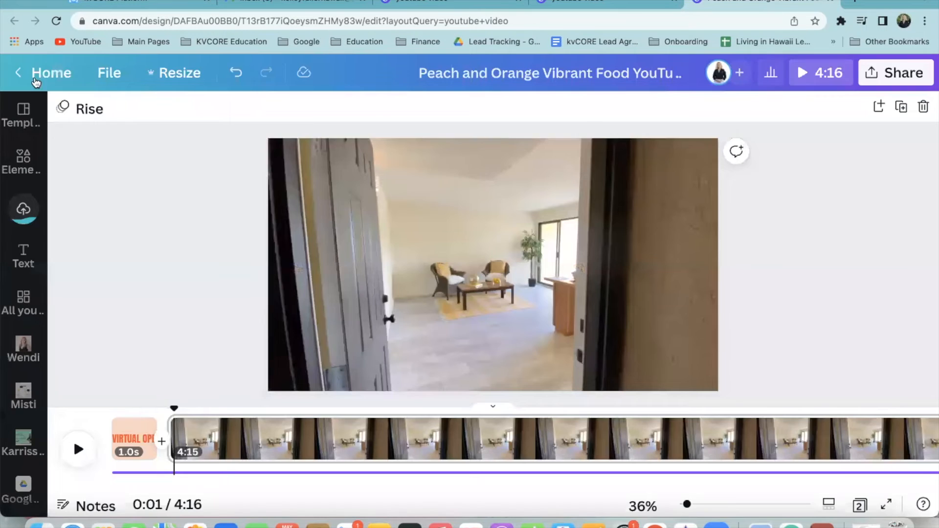
Look at the sharing options and page animation choices without changing anything
{"action": "left_click", "coordinate": [872, 72]}
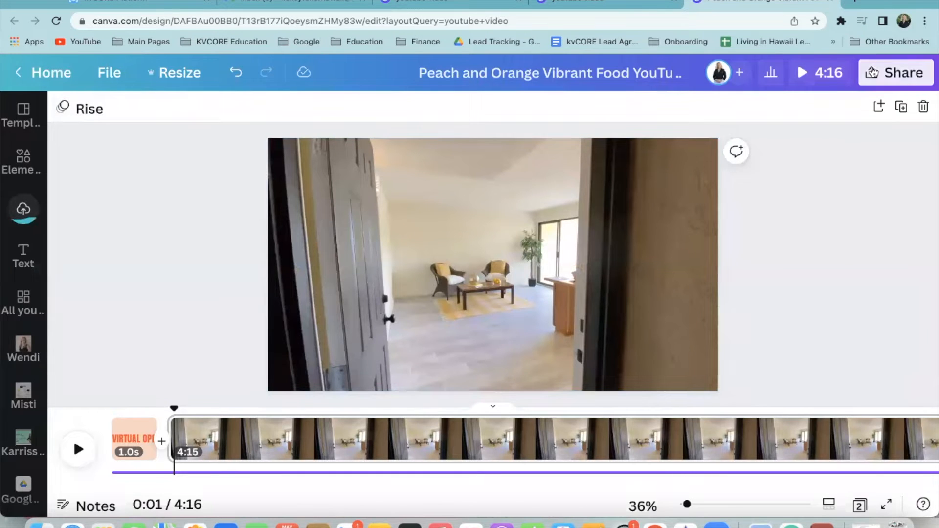
{"action": "left_click", "coordinate": [152, 239]}
{"action": "left_click", "coordinate": [72, 109]}
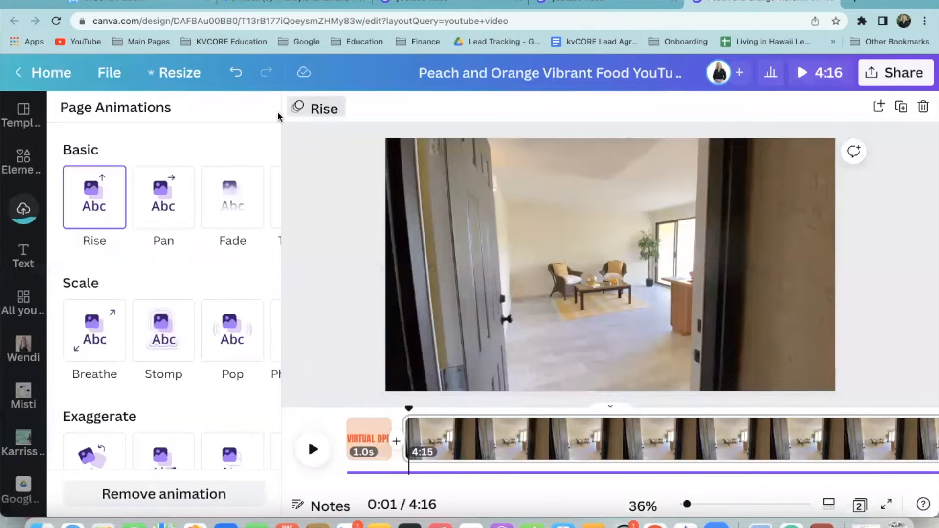
{"action": "left_click", "coordinate": [315, 113]}
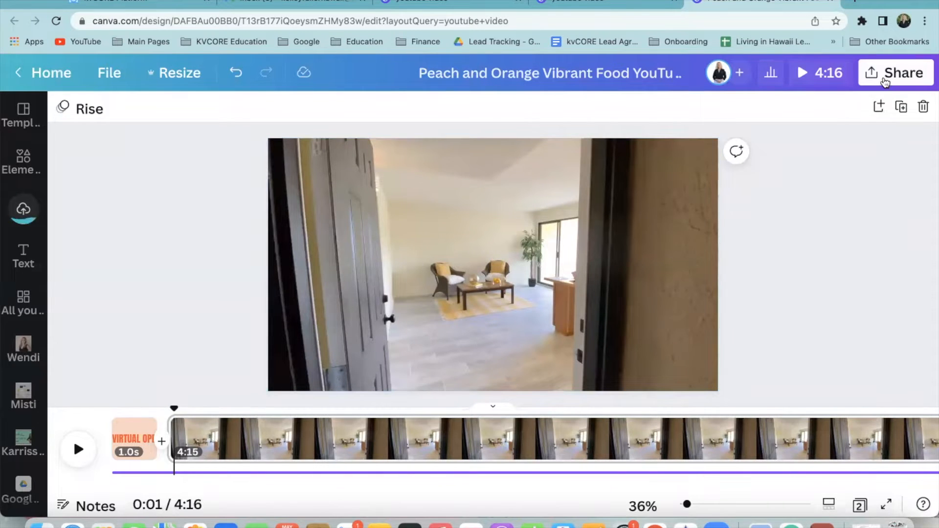
Start a video download of the design and retry the failed export twice
{"action": "left_click", "coordinate": [886, 81]}
{"action": "scroll", "coordinate": [790, 332], "scroll_direction": "down", "scroll_amount": 3}
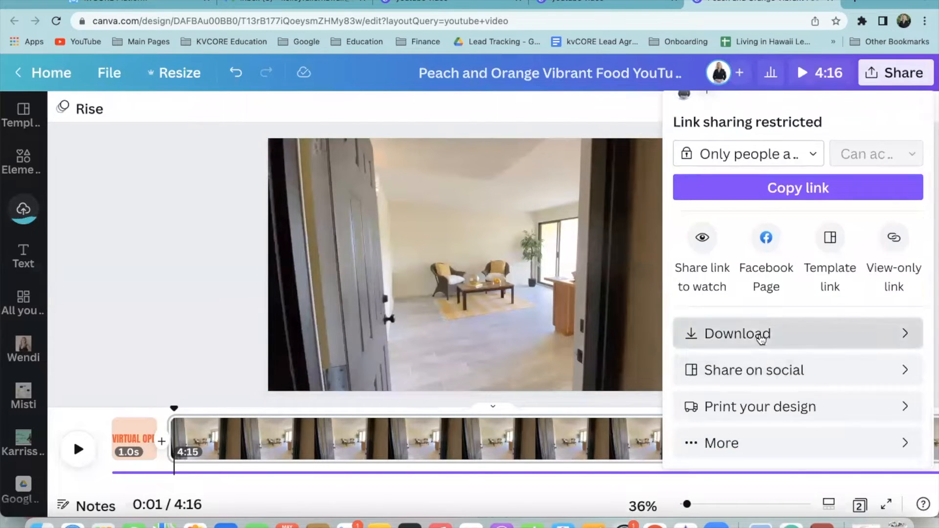
{"action": "left_click", "coordinate": [761, 339]}
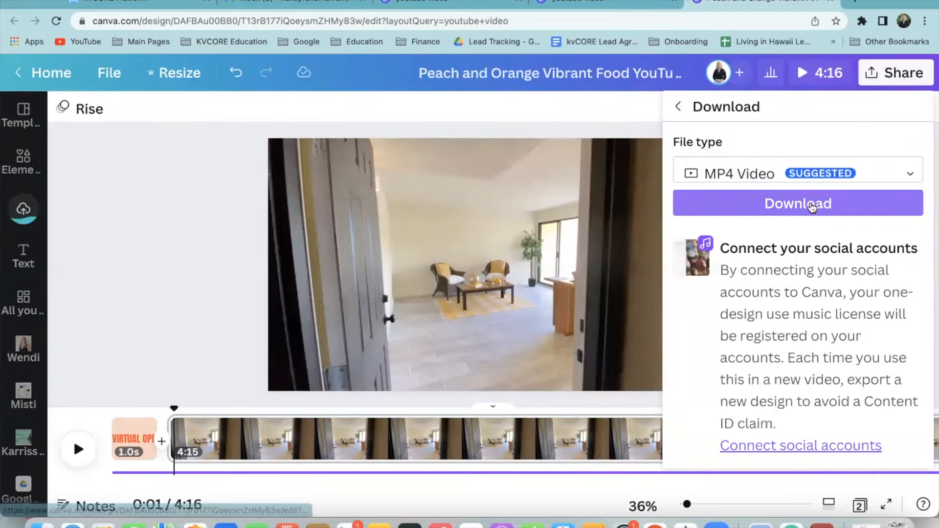
{"action": "left_click", "coordinate": [810, 207]}
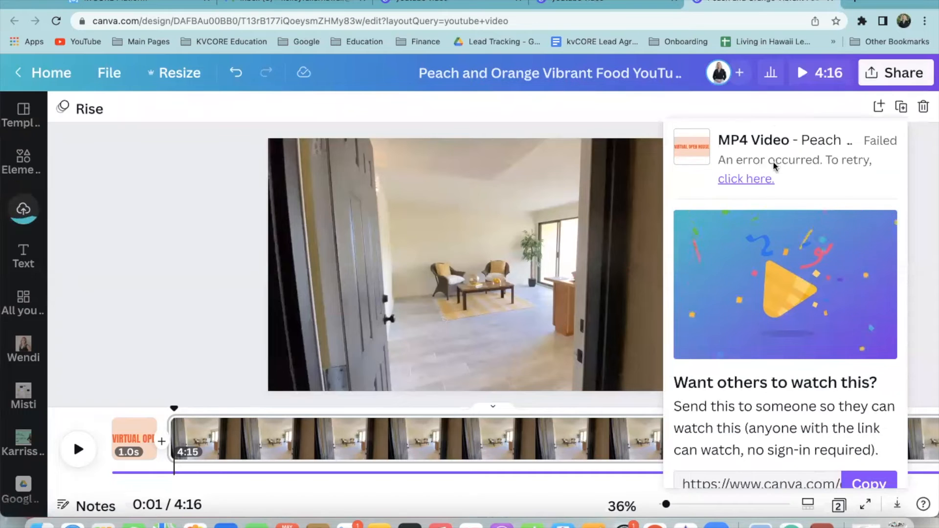
{"action": "left_click", "coordinate": [756, 179]}
{"action": "left_click", "coordinate": [756, 179]}
{"action": "left_click", "coordinate": [926, 171]}
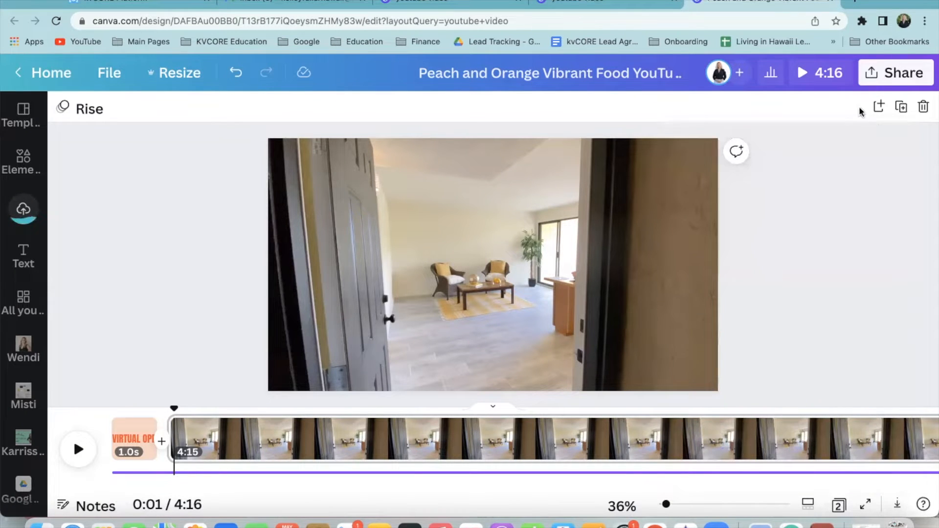
Download the design again with MP4 Video kept as the file type
{"action": "left_click", "coordinate": [882, 79]}
{"action": "scroll", "coordinate": [809, 274], "scroll_direction": "down", "scroll_amount": 3}
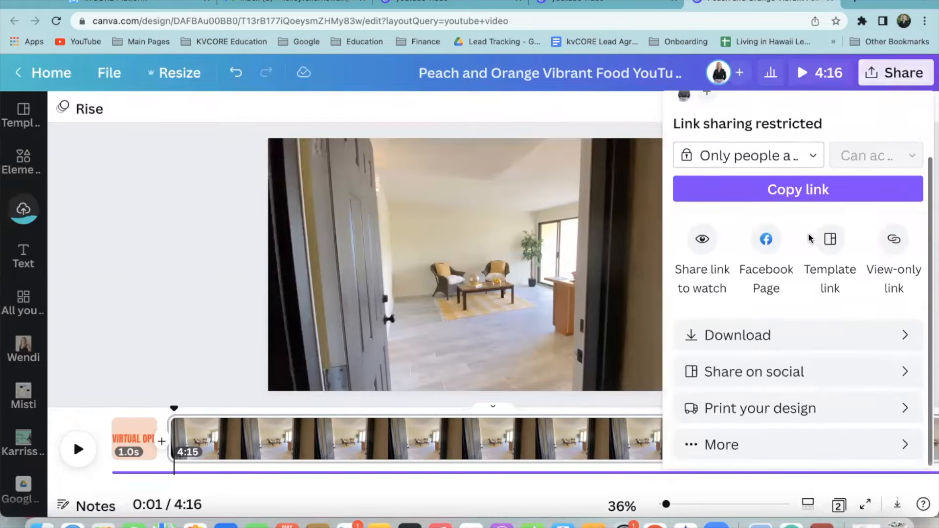
{"action": "left_click", "coordinate": [785, 332]}
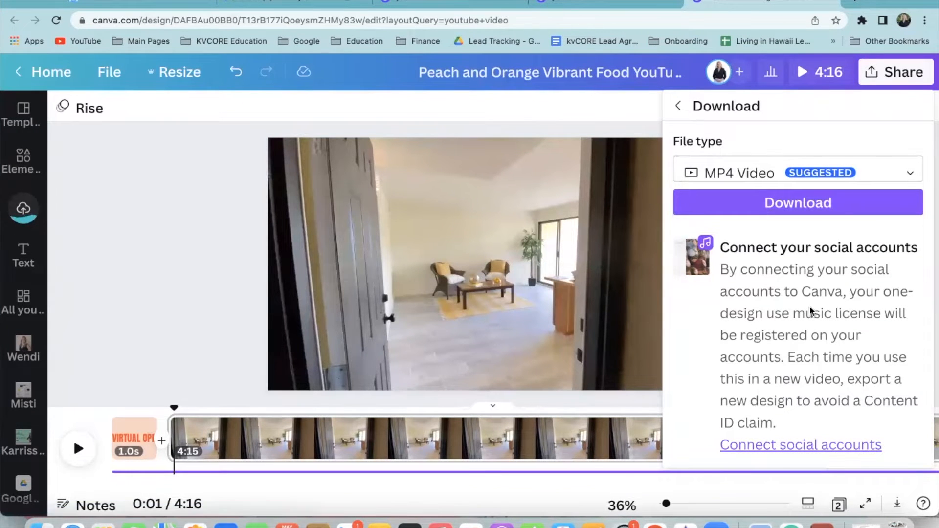
{"action": "left_click", "coordinate": [724, 174]}
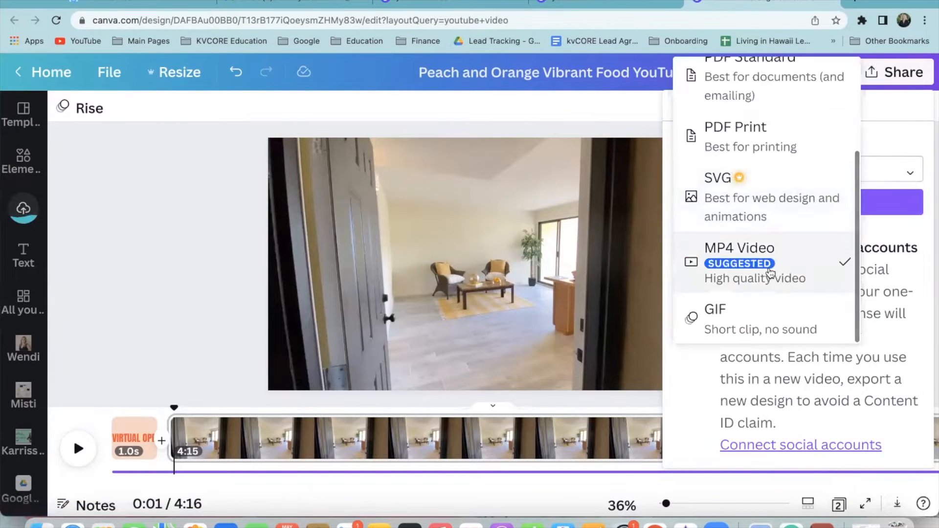
{"action": "scroll", "coordinate": [757, 255], "scroll_direction": "up", "scroll_amount": 3}
{"action": "scroll", "coordinate": [756, 252], "scroll_direction": "down", "scroll_amount": 3}
{"action": "left_click", "coordinate": [756, 250]}
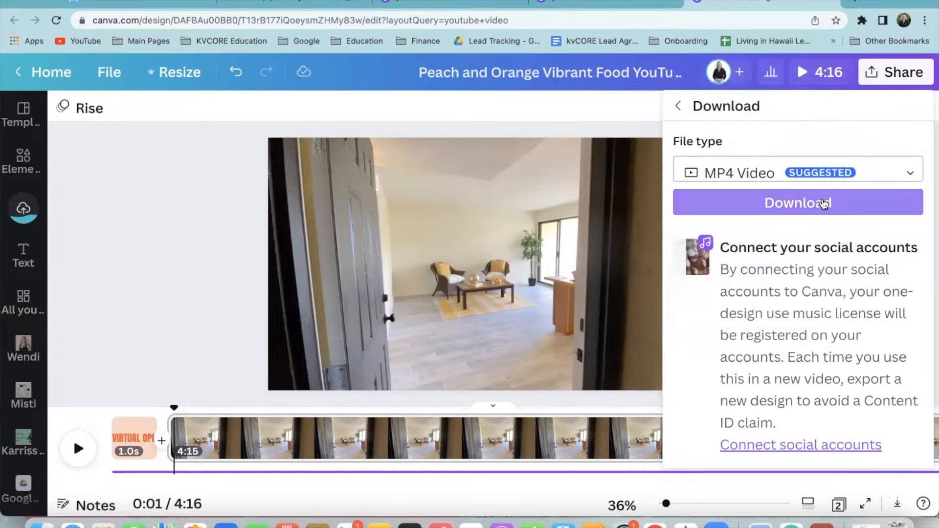
{"action": "left_click", "coordinate": [825, 204]}
Retry the failed MP4 exports from the recent downloads list
{"action": "scroll", "coordinate": [778, 280], "scroll_direction": "down", "scroll_amount": 2}
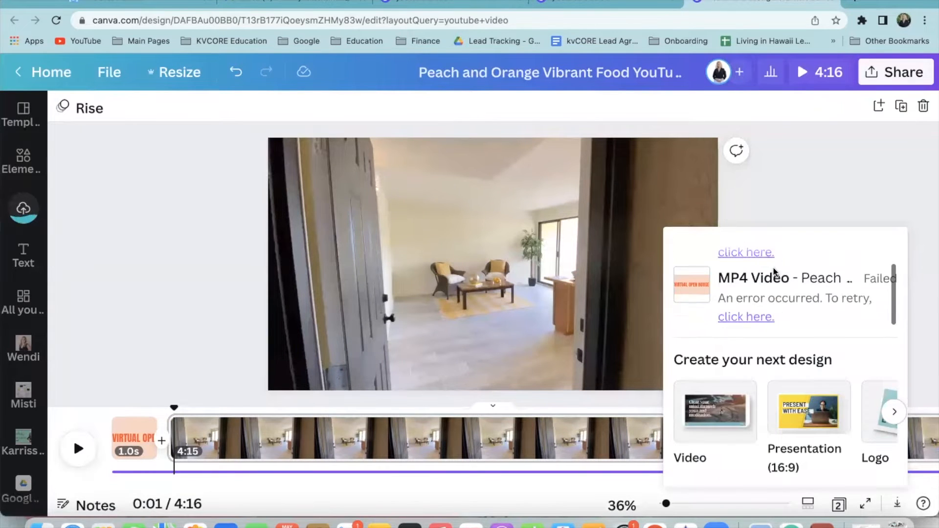
{"action": "scroll", "coordinate": [756, 269], "scroll_direction": "up", "scroll_amount": 1}
{"action": "left_click", "coordinate": [754, 289]}
{"action": "left_click", "coordinate": [780, 174]}
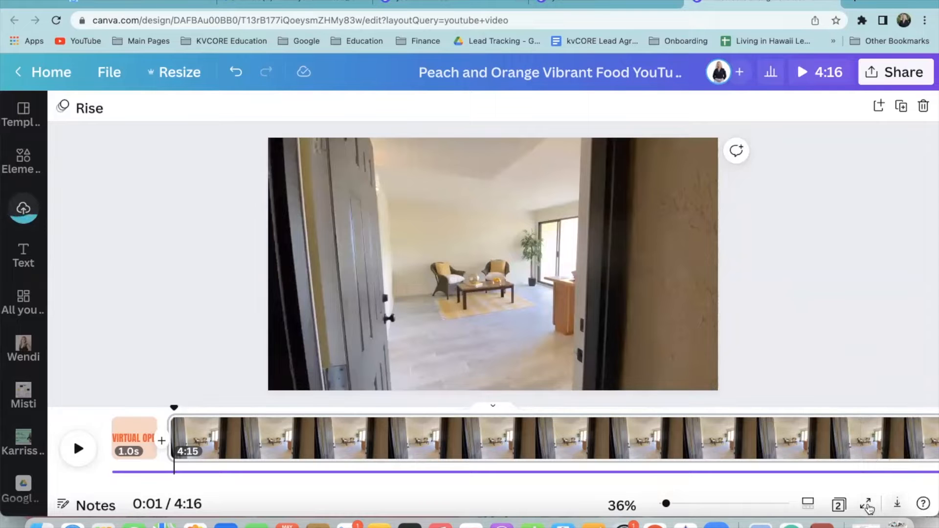
{"action": "left_click", "coordinate": [898, 506]}
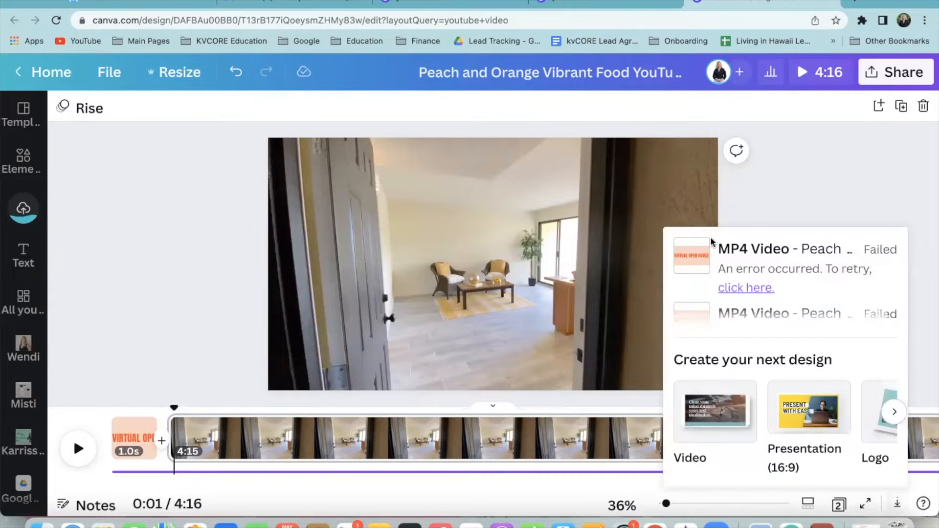
{"action": "scroll", "coordinate": [734, 274], "scroll_direction": "down", "scroll_amount": 2}
{"action": "scroll", "coordinate": [734, 274], "scroll_direction": "up", "scroll_amount": 2}
{"action": "left_click", "coordinate": [746, 288]}
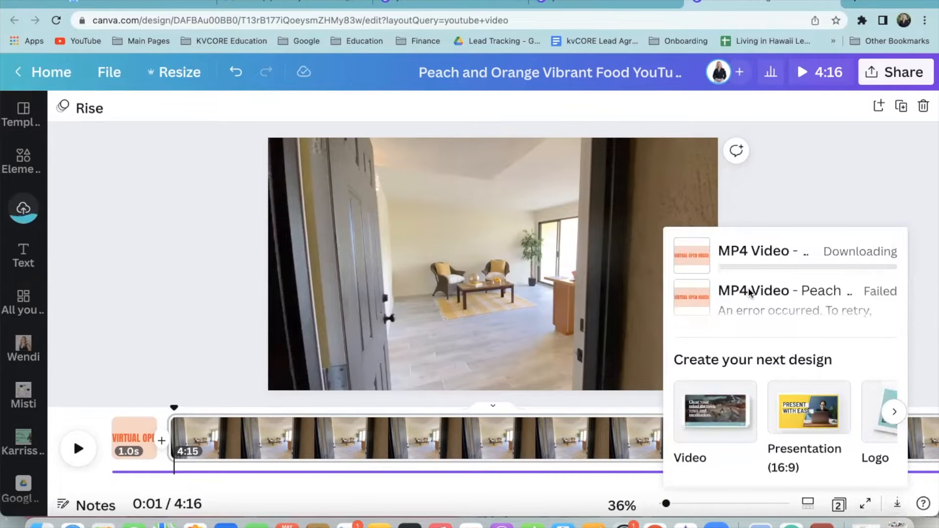
{"action": "scroll", "coordinate": [620, 452], "scroll_direction": "right", "scroll_amount": 10}
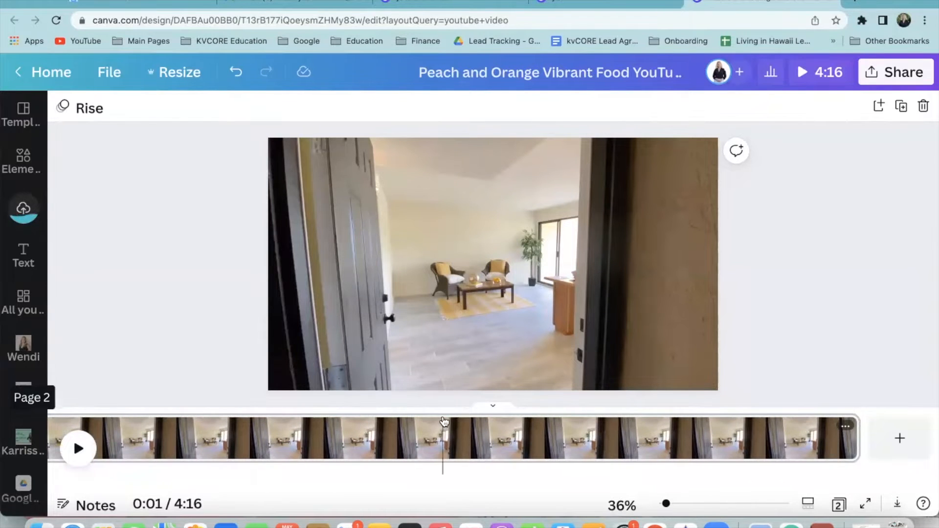
{"action": "scroll", "coordinate": [444, 423], "scroll_direction": "left", "scroll_amount": 10}
{"action": "left_click", "coordinate": [510, 428]}
{"action": "scroll", "coordinate": [579, 443], "scroll_direction": "right", "scroll_amount": 8}
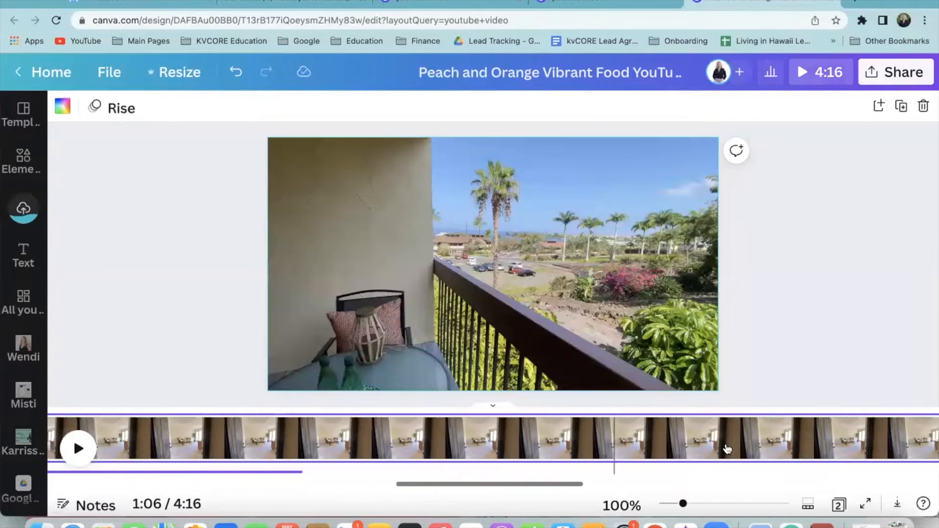
{"action": "scroll", "coordinate": [817, 442], "scroll_direction": "right", "scroll_amount": 2}
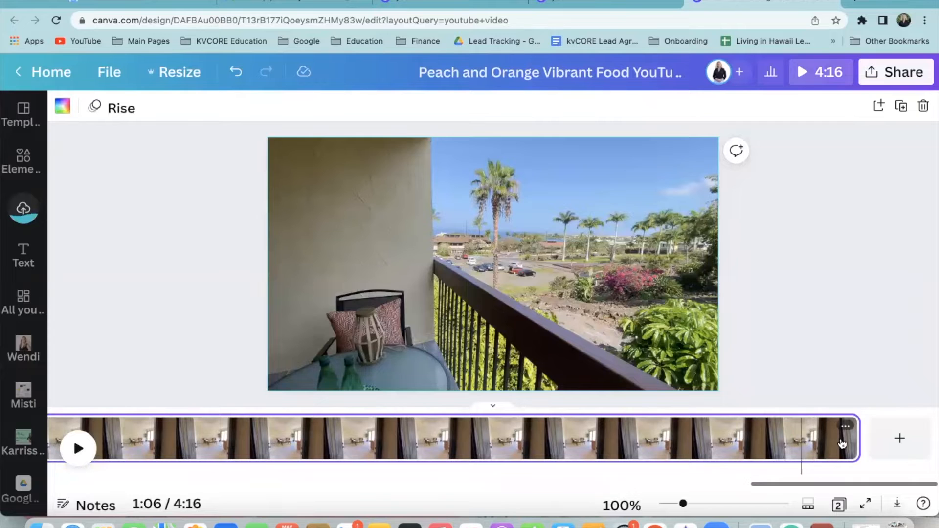
{"action": "left_click", "coordinate": [826, 441]}
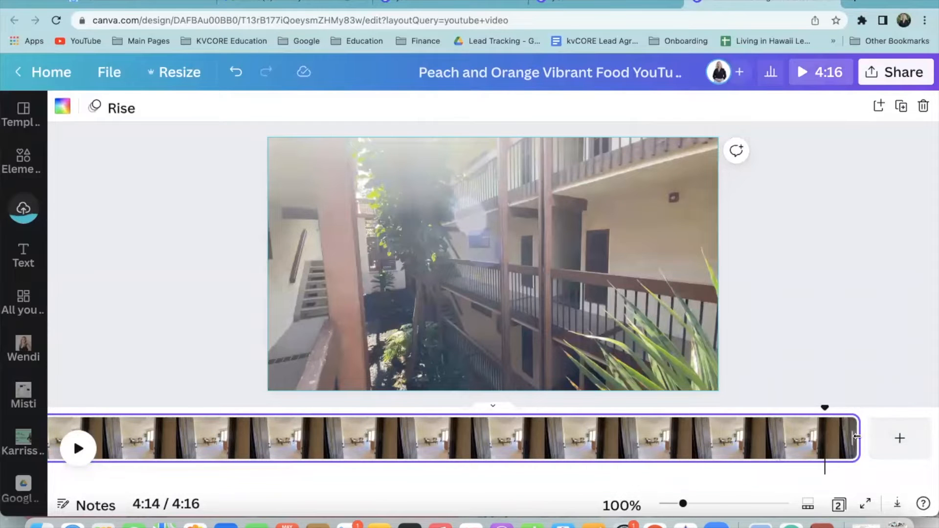
{"action": "scroll", "coordinate": [782, 441], "scroll_direction": "left", "scroll_amount": 10}
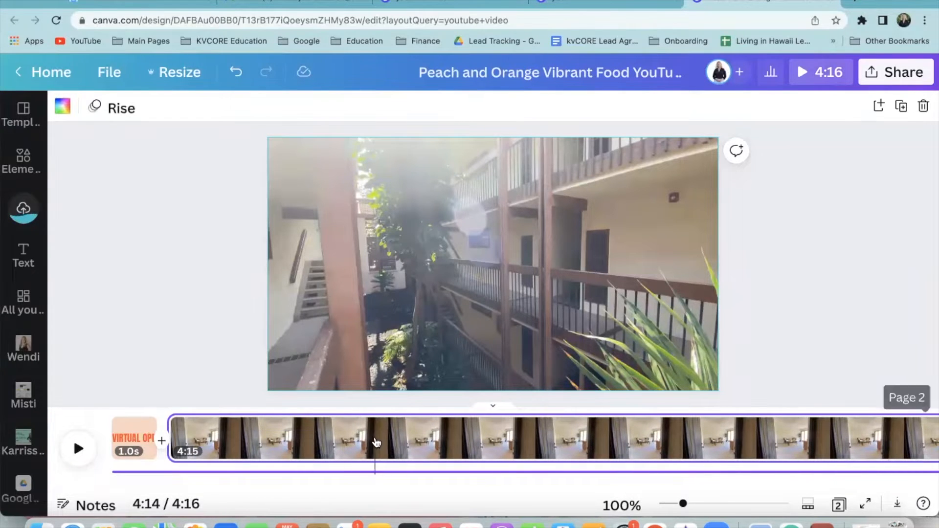
{"action": "left_click", "coordinate": [375, 442]}
{"action": "right_click", "coordinate": [375, 443]}
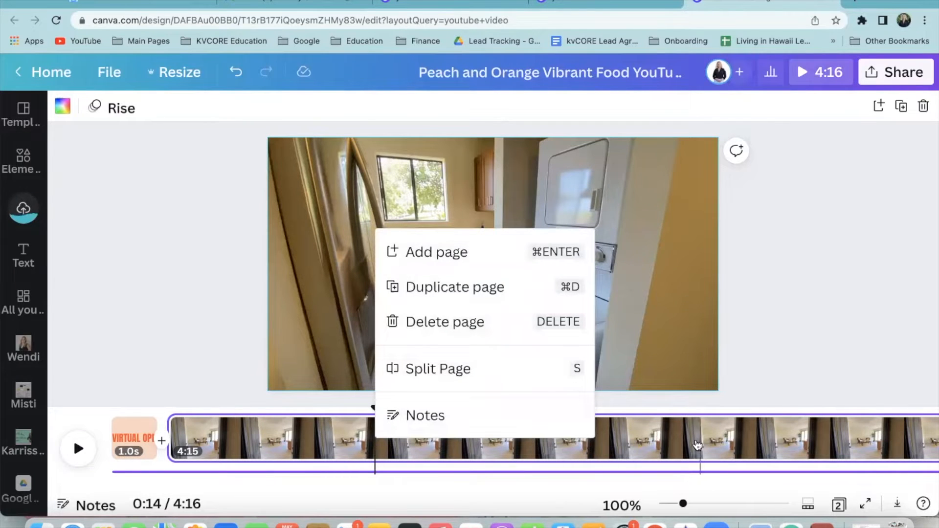
{"action": "left_click", "coordinate": [698, 443]}
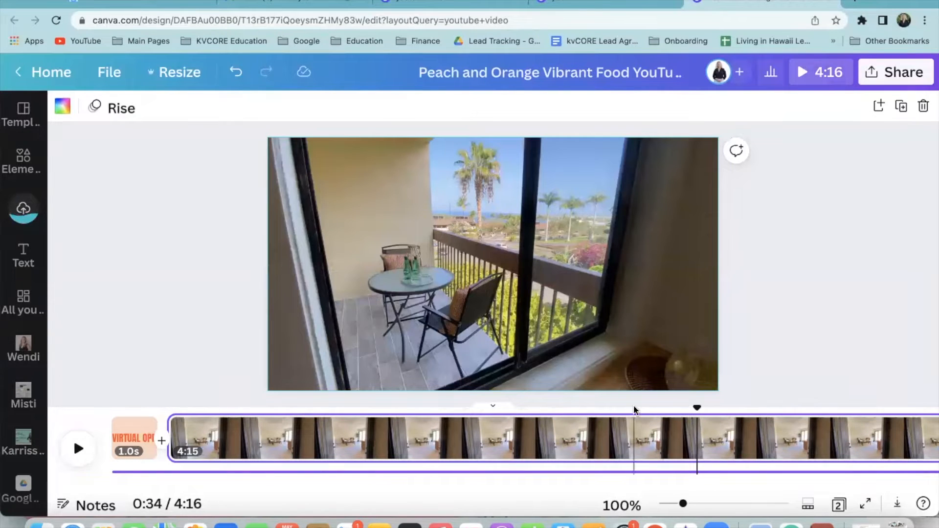
{"action": "scroll", "coordinate": [793, 453], "scroll_direction": "right", "scroll_amount": 5}
{"action": "scroll", "coordinate": [796, 453], "scroll_direction": "right", "scroll_amount": 10}
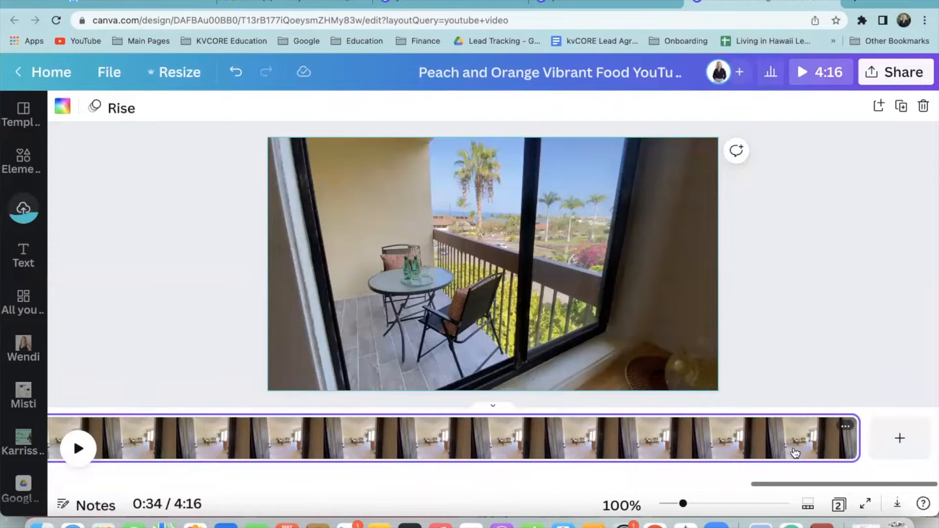
{"action": "left_click", "coordinate": [845, 426]}
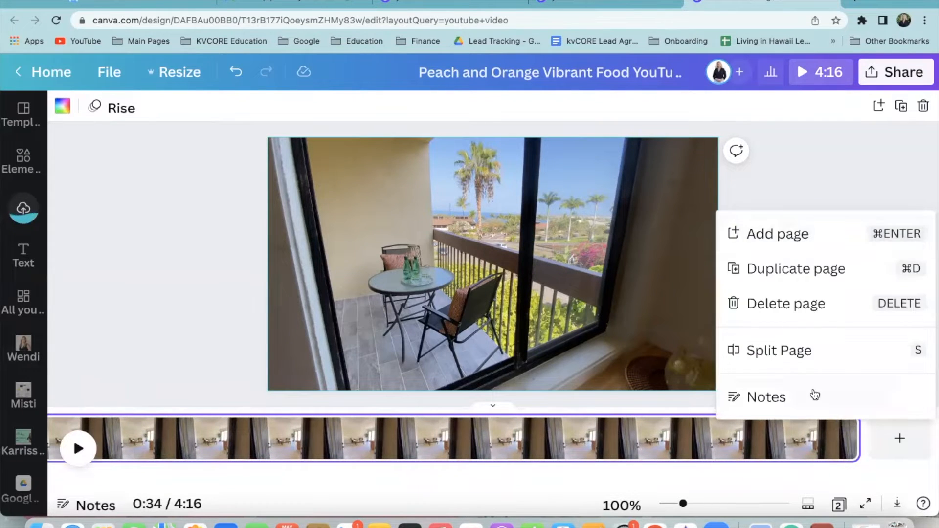
{"action": "left_click", "coordinate": [832, 448]}
{"action": "right_click", "coordinate": [825, 449]}
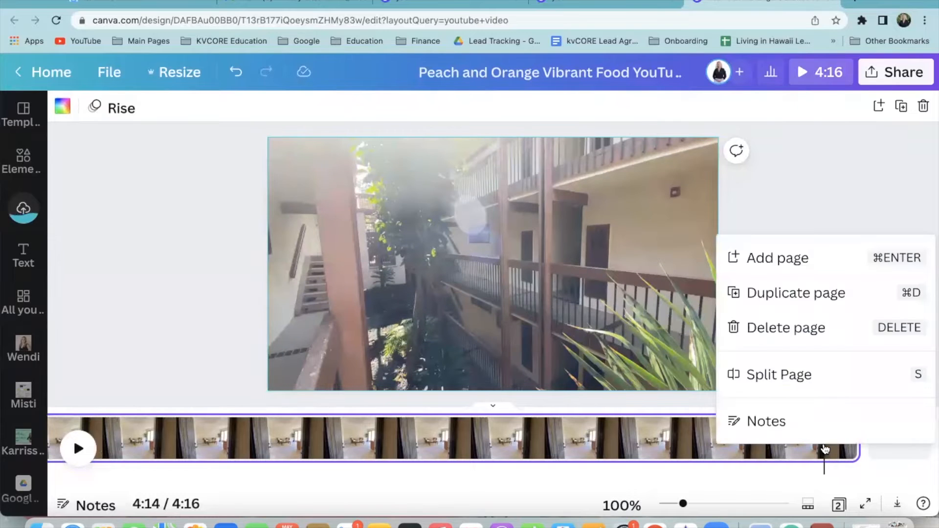
{"action": "left_click", "coordinate": [794, 182]}
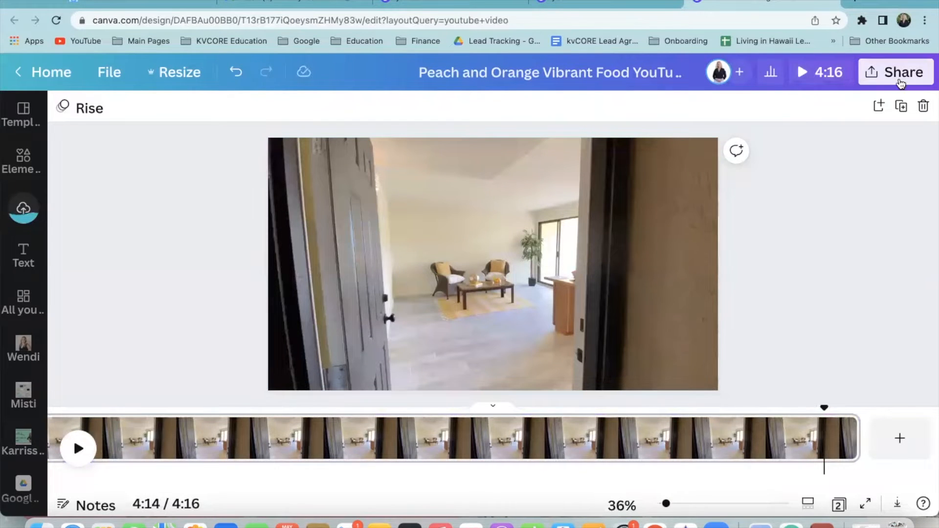
{"action": "left_click", "coordinate": [899, 73]}
{"action": "left_click", "coordinate": [776, 414]}
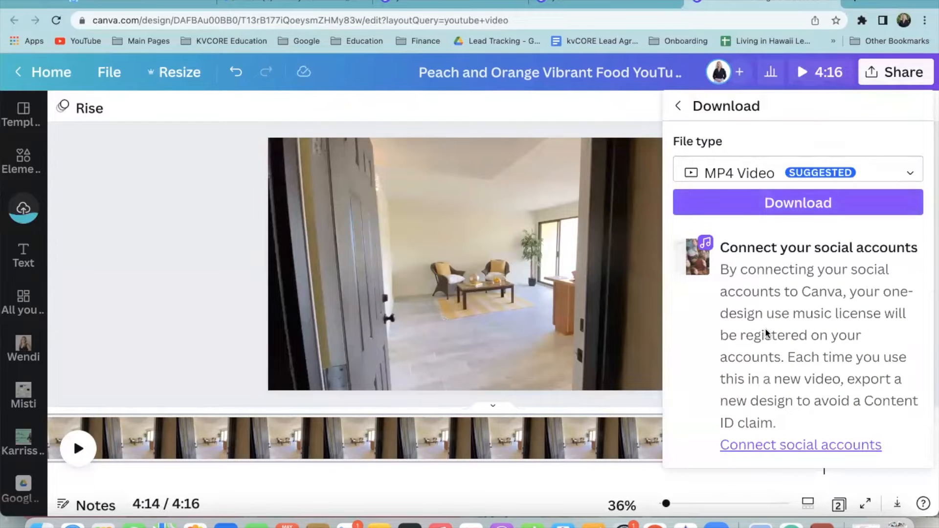
{"action": "left_click", "coordinate": [774, 182]}
{"action": "left_click", "coordinate": [795, 264]}
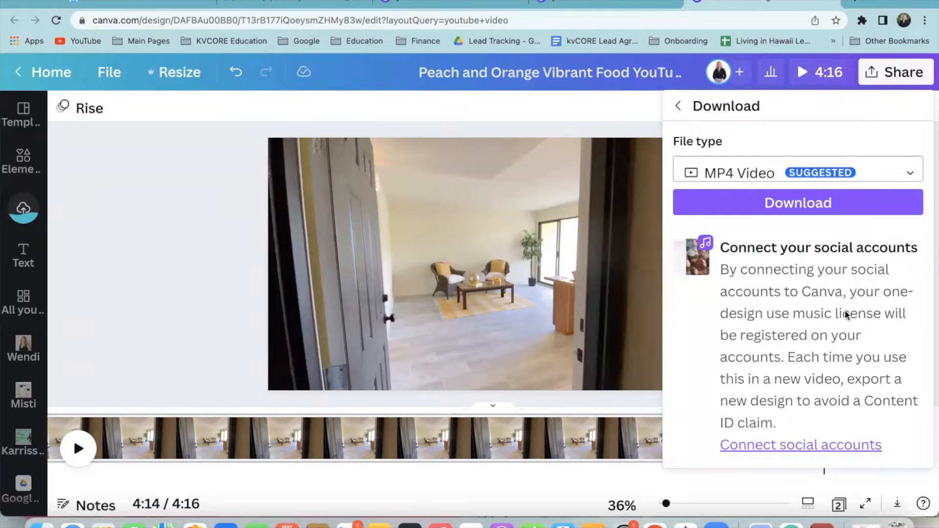
{"action": "left_click", "coordinate": [803, 201]}
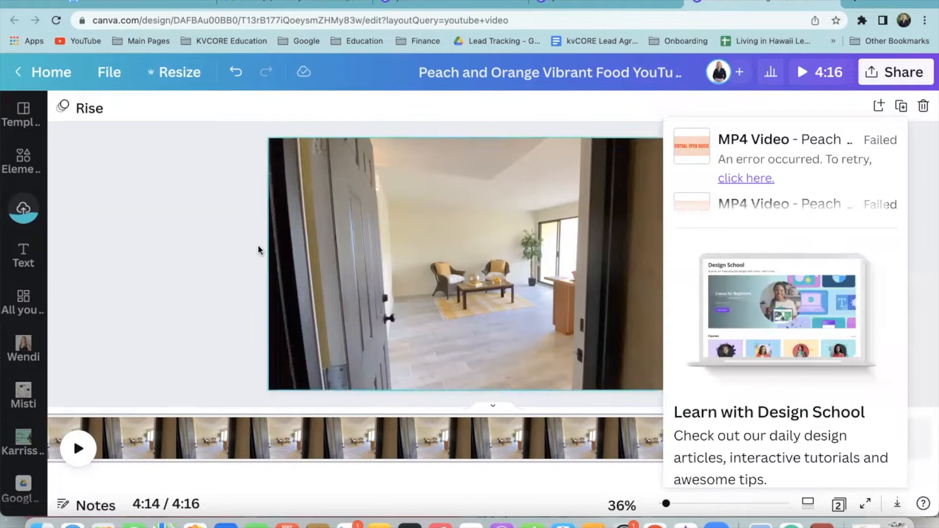
{"action": "left_click", "coordinate": [247, 234]}
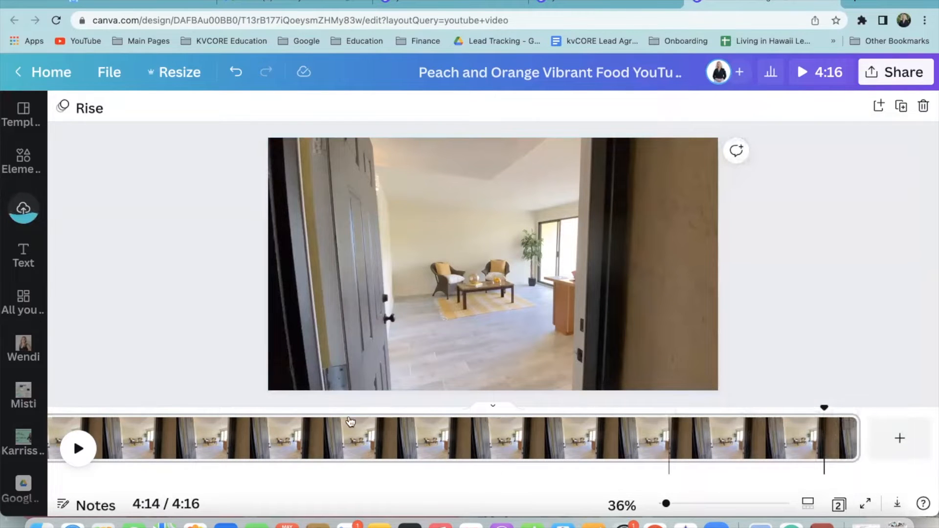
{"action": "scroll", "coordinate": [495, 434], "scroll_direction": "left", "scroll_amount": 5}
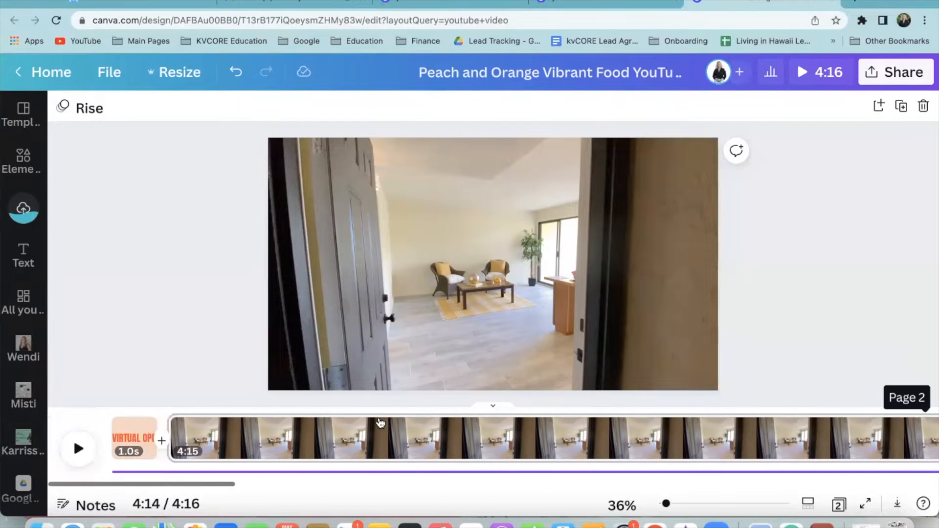
Delete the 4:15 house tour page and centre the VIRTUAL OPEN HOUSE title
{"action": "left_click", "coordinate": [361, 435]}
{"action": "key", "text": "Delete"}
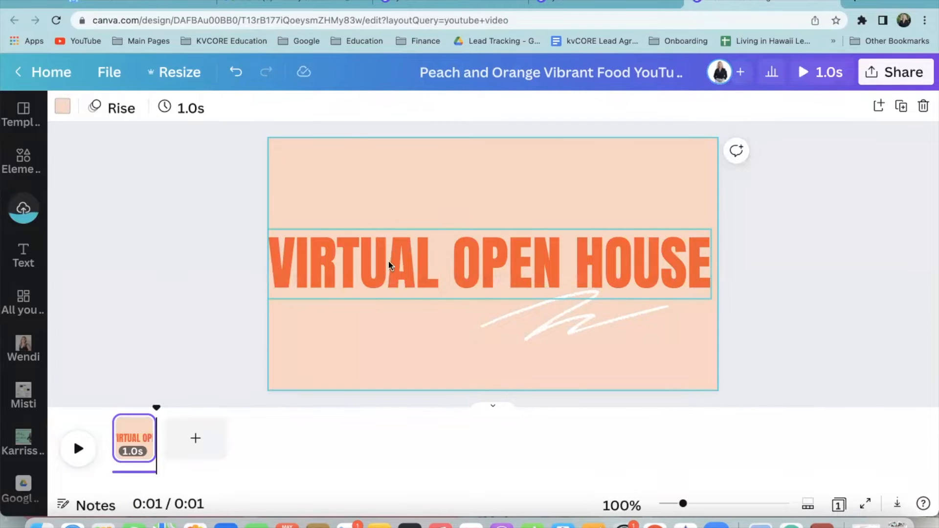
{"action": "left_click_drag", "start_coordinate": [398, 262], "coordinate": [402, 260]}
Search the design elements for 'palm trees'
{"action": "left_click", "coordinate": [23, 163]}
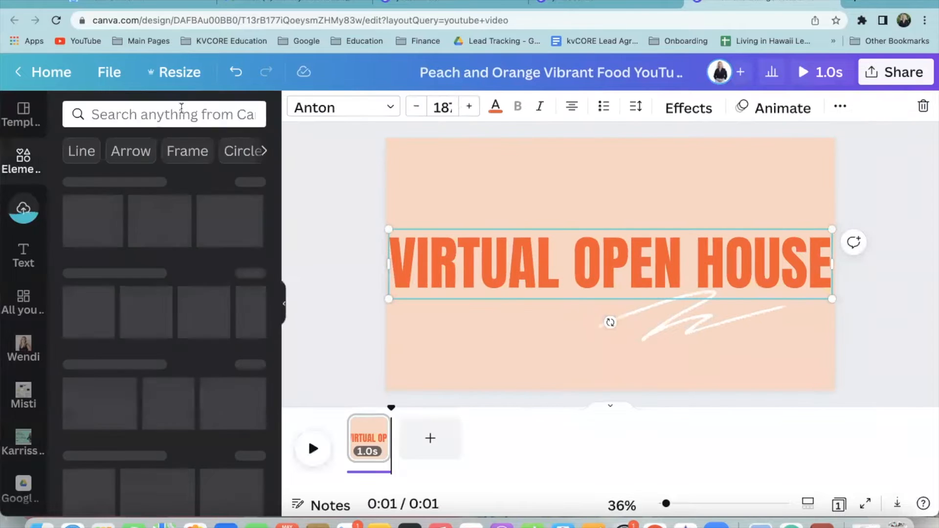
{"action": "left_click", "coordinate": [161, 114]}
{"action": "type", "text": "pine"}
{"action": "key", "text": "BackSpace"}
{"action": "key", "text": "BackSpace"}
{"action": "key", "text": "BackSpace"}
{"action": "type", "text": "alm"}
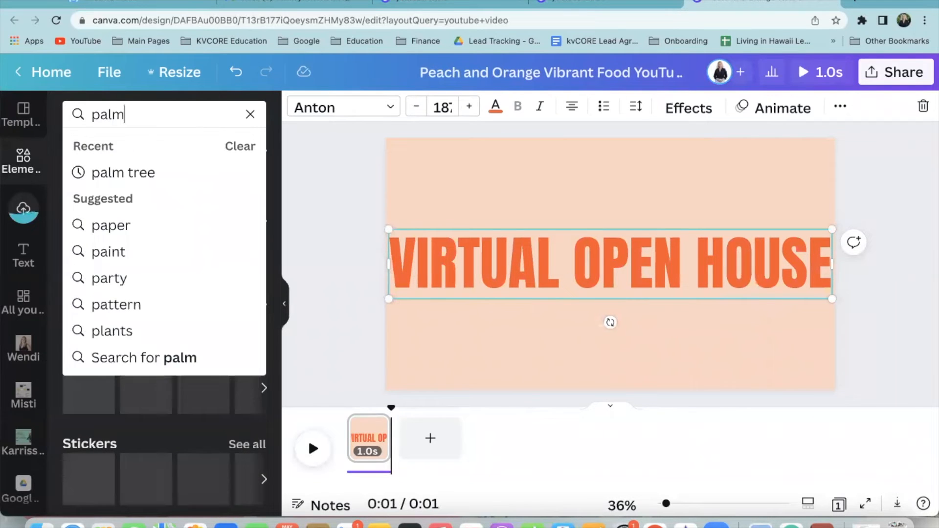
{"action": "type", "text": " trees"}
{"action": "key", "text": "Return"}
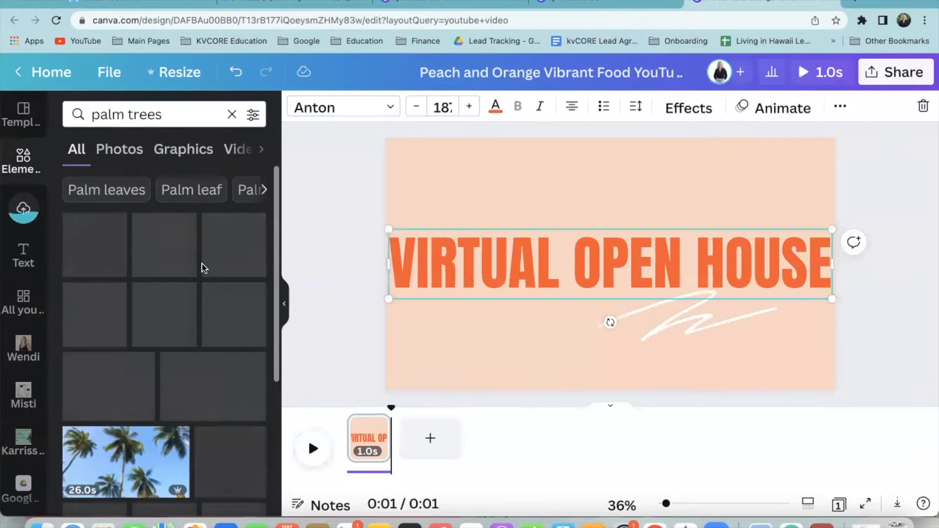
Move one of the uploaded open-house videos to the trash
{"action": "left_click", "coordinate": [22, 215]}
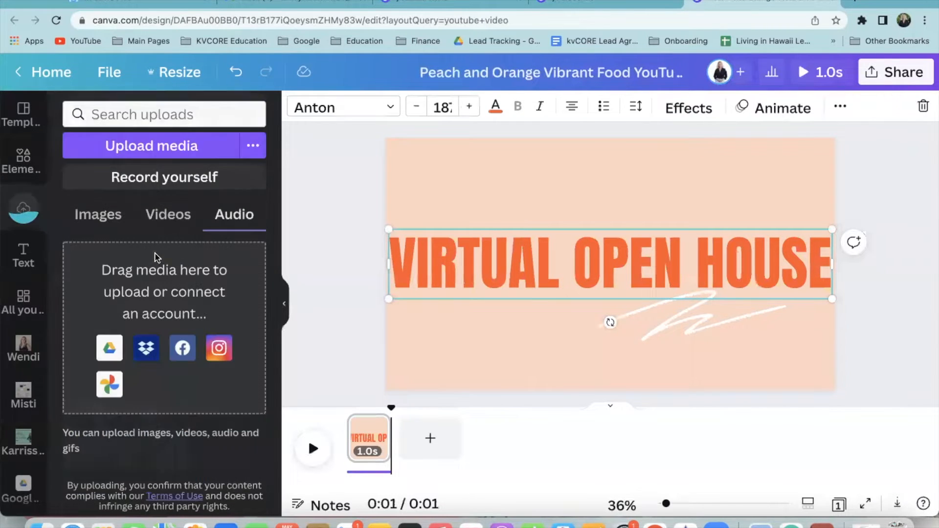
{"action": "left_click", "coordinate": [182, 219]}
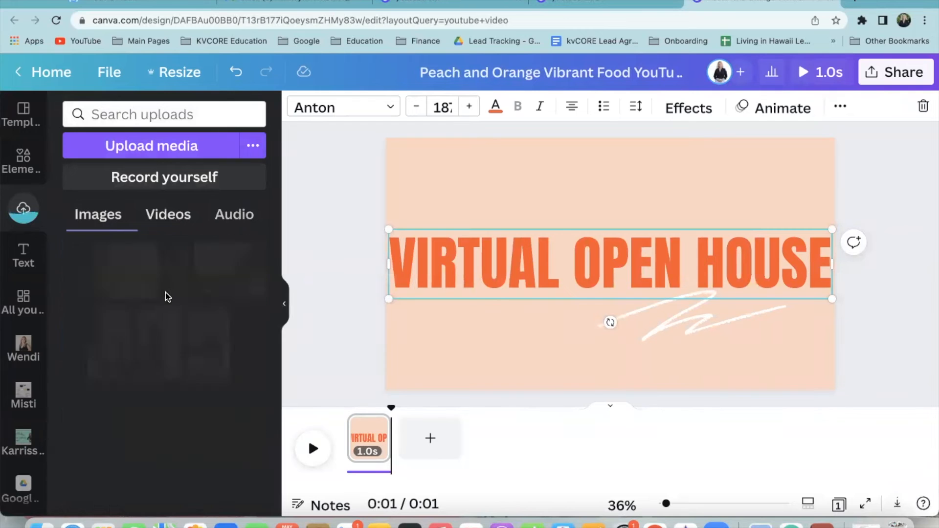
{"action": "left_click", "coordinate": [154, 252]}
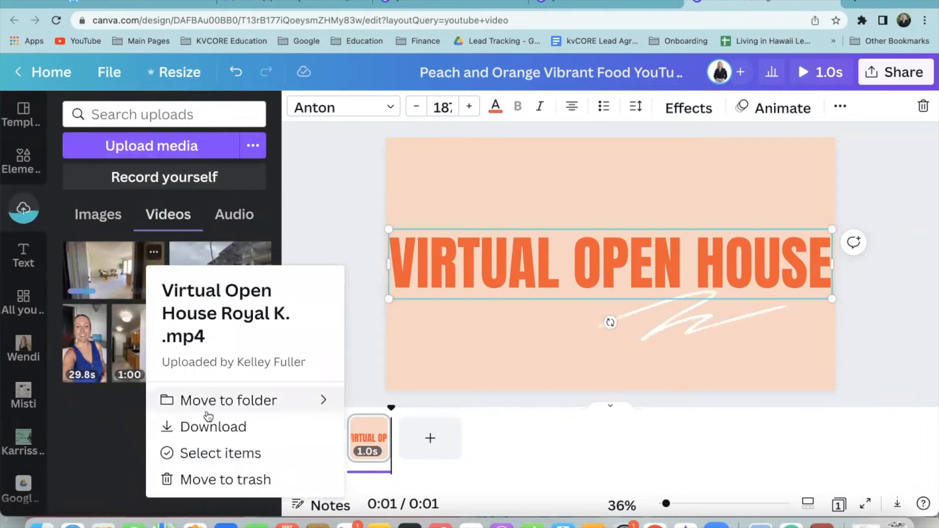
{"action": "left_click", "coordinate": [191, 480]}
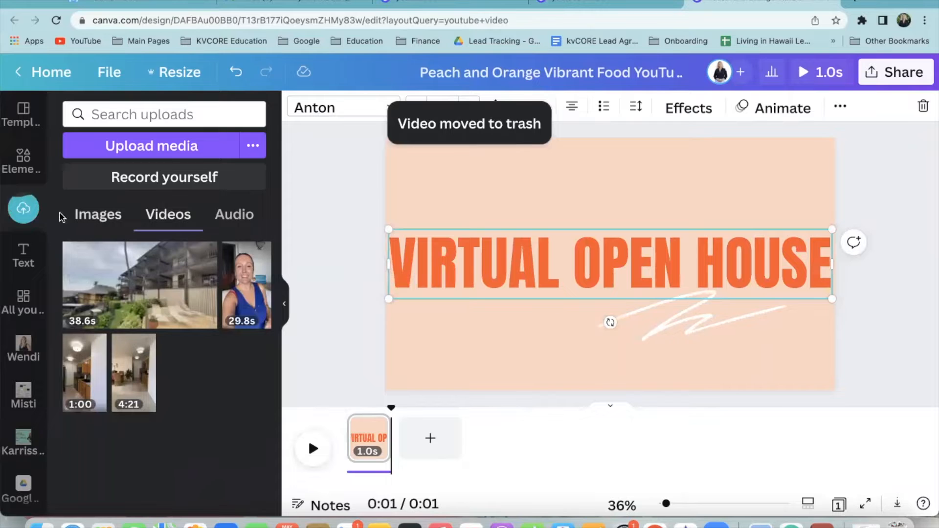
Return to the palm trees results and close the extra YouTube template search tabs
{"action": "left_click", "coordinate": [23, 159]}
{"action": "left_click", "coordinate": [175, 118]}
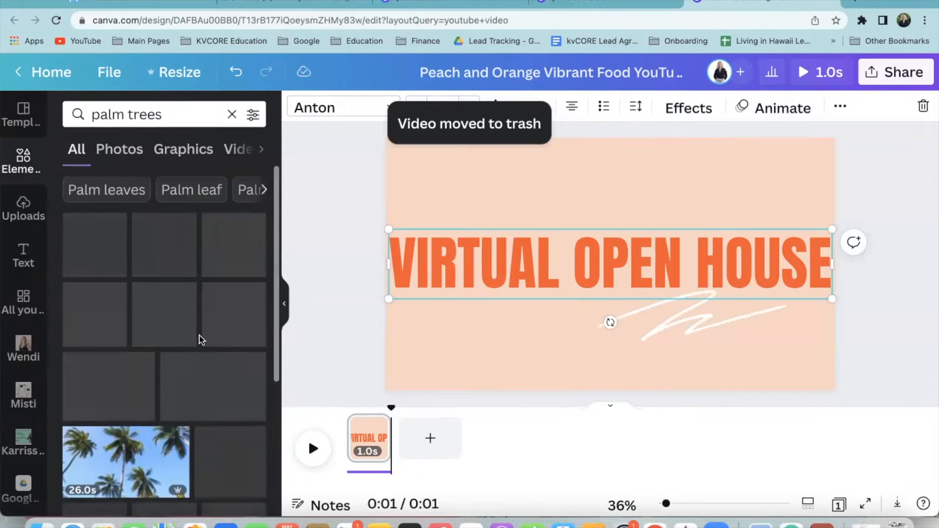
{"action": "scroll", "coordinate": [203, 359], "scroll_direction": "down", "scroll_amount": 5}
{"action": "scroll", "coordinate": [205, 361], "scroll_direction": "down", "scroll_amount": 3}
{"action": "scroll", "coordinate": [186, 294], "scroll_direction": "up", "scroll_amount": 7}
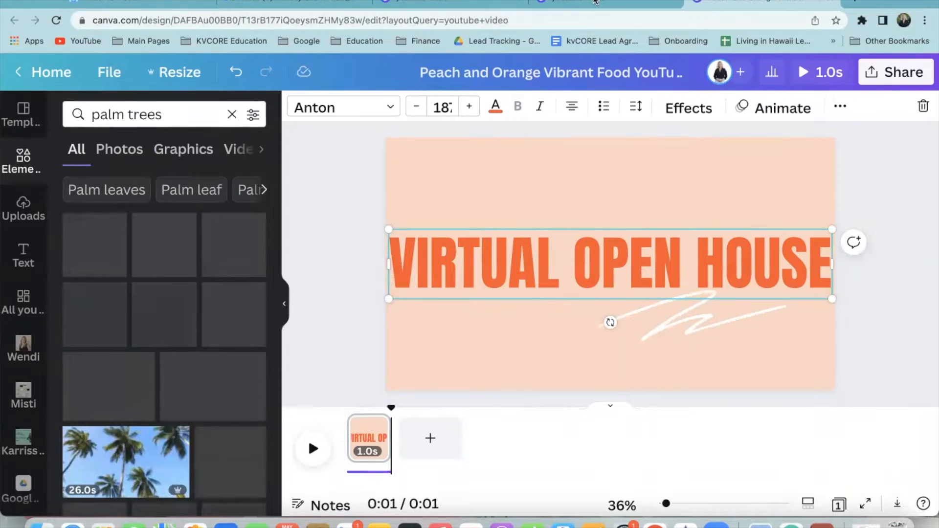
{"action": "left_click", "coordinate": [596, 3]}
{"action": "left_click", "coordinate": [673, 2]}
{"action": "left_click", "coordinate": [520, 4]}
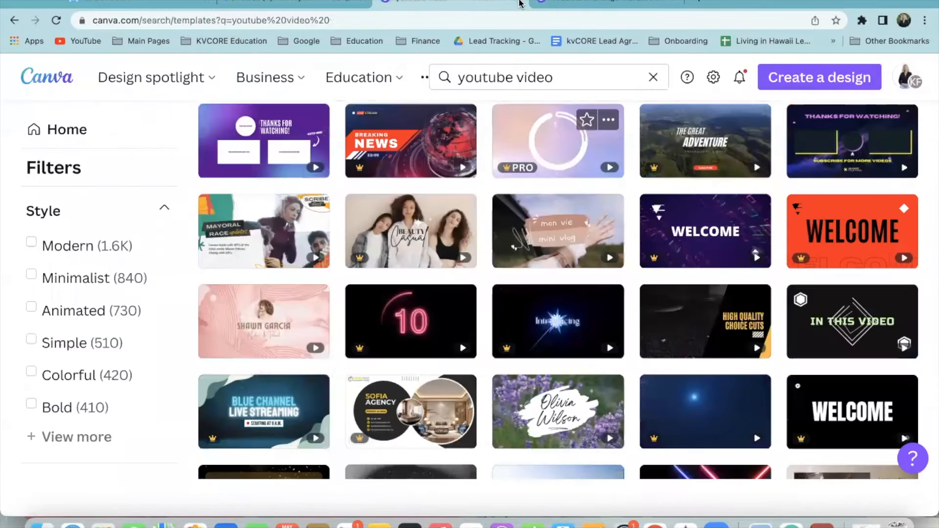
{"action": "left_click", "coordinate": [519, 4]}
Filter the palm trees results to graphics, clear the search, and add the recently used sun graphic
{"action": "left_click", "coordinate": [175, 151]}
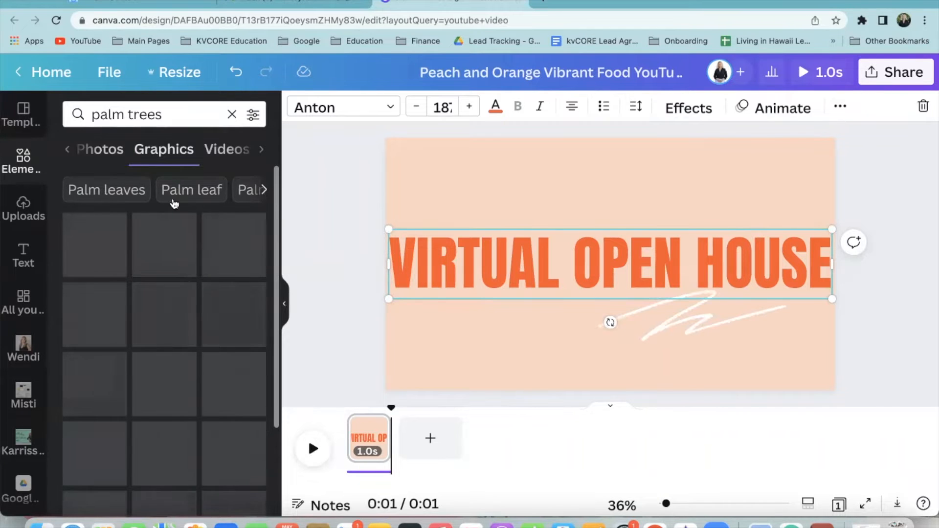
{"action": "scroll", "coordinate": [175, 242], "scroll_direction": "down", "scroll_amount": 2}
{"action": "left_click", "coordinate": [23, 158]}
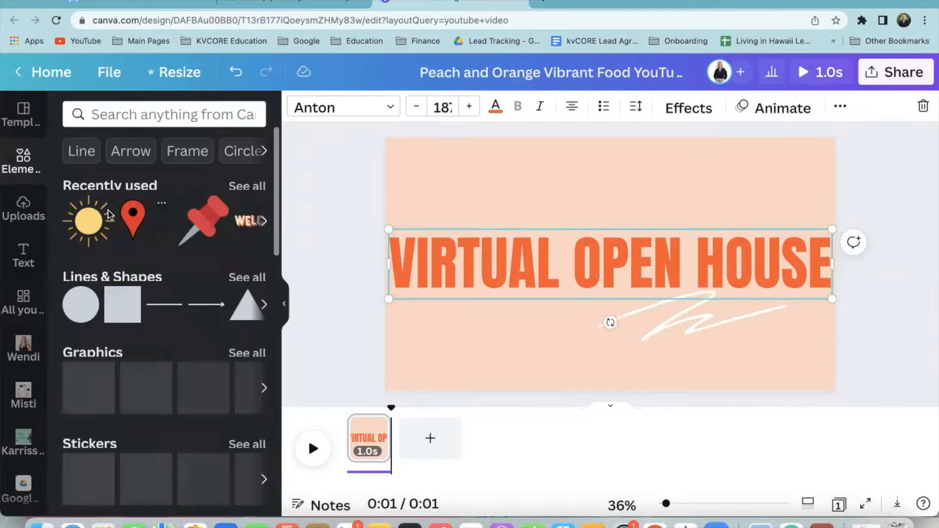
{"action": "left_click", "coordinate": [88, 222]}
Move the sun to the page's top-right corner and browse 'arrows' graphics without adding any
{"action": "left_click_drag", "start_coordinate": [623, 256], "coordinate": [766, 182]}
{"action": "left_click", "coordinate": [187, 115]}
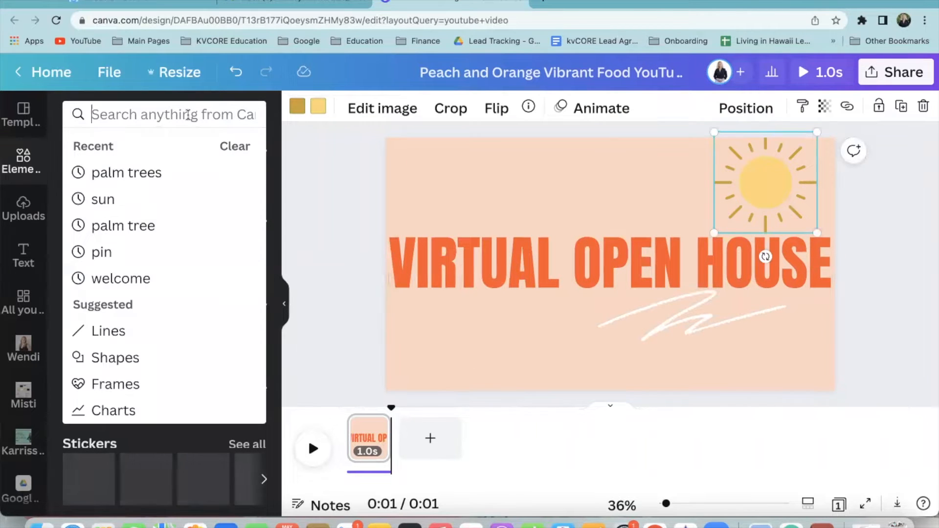
{"action": "type", "text": "ke"}
{"action": "key", "text": "BackSpace"}
{"action": "key", "text": "BackSpace"}
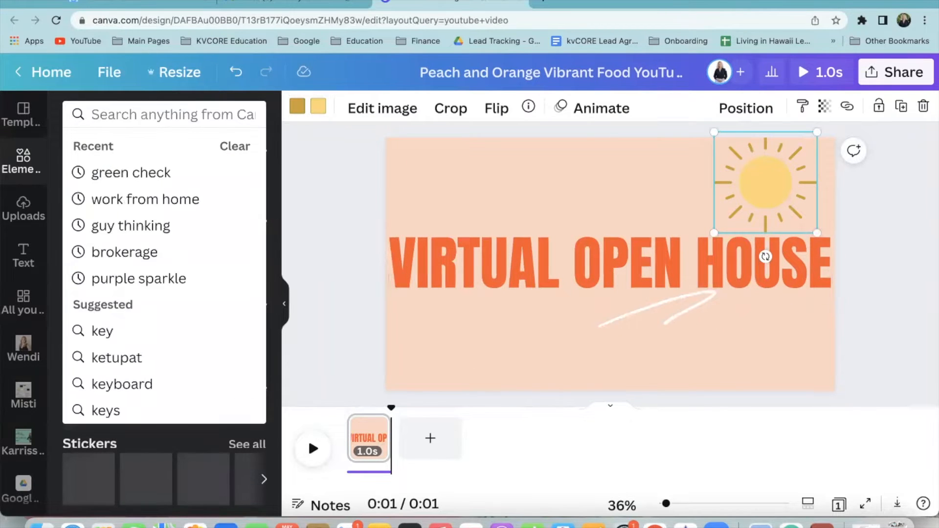
{"action": "type", "text": "arrows"}
{"action": "key", "text": "Return"}
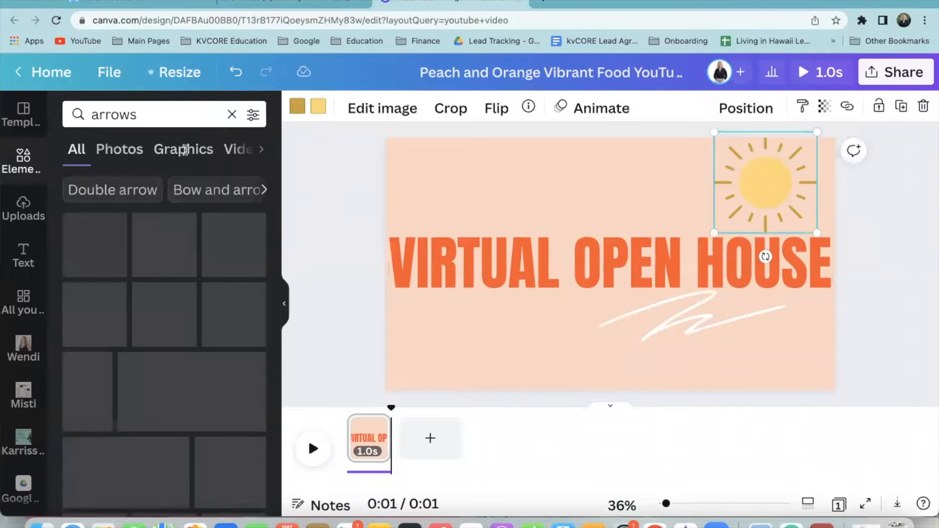
{"action": "scroll", "coordinate": [184, 358], "scroll_direction": "down", "scroll_amount": 5}
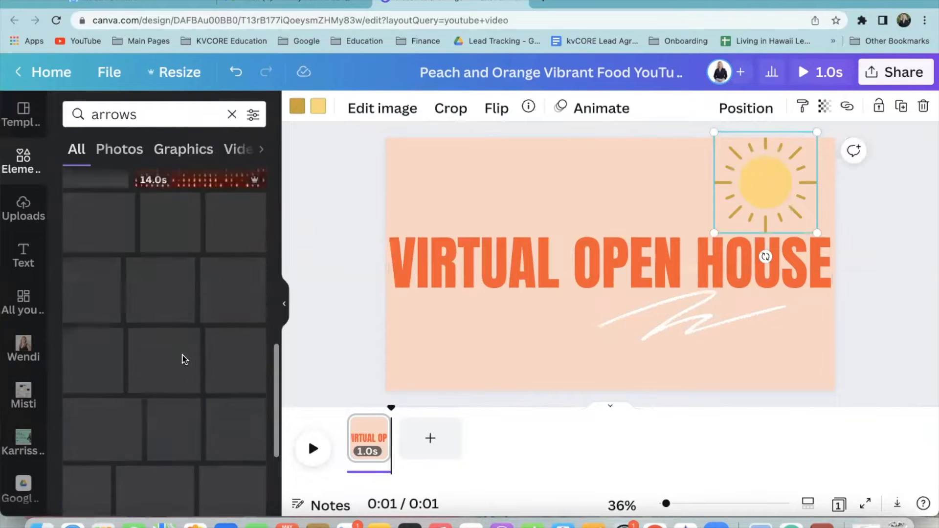
{"action": "scroll", "coordinate": [177, 361], "scroll_direction": "up", "scroll_amount": 3}
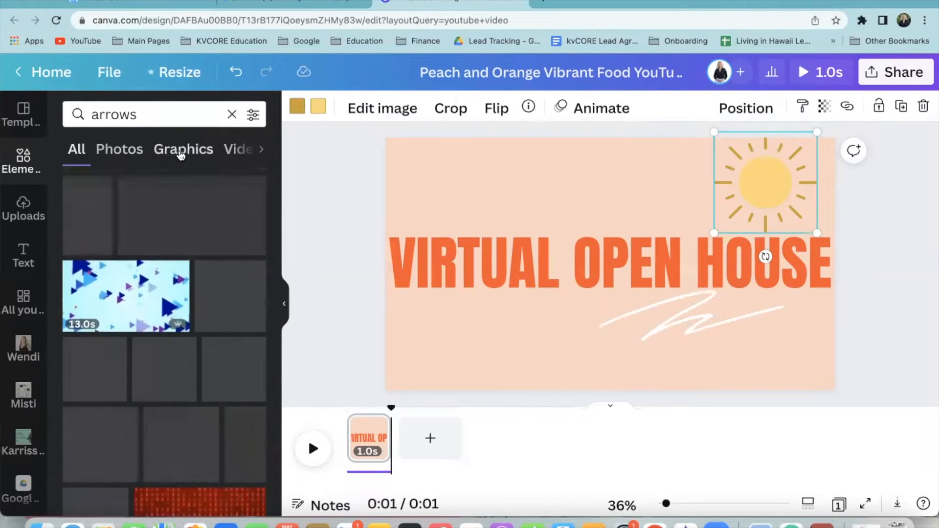
{"action": "left_click", "coordinate": [182, 149]}
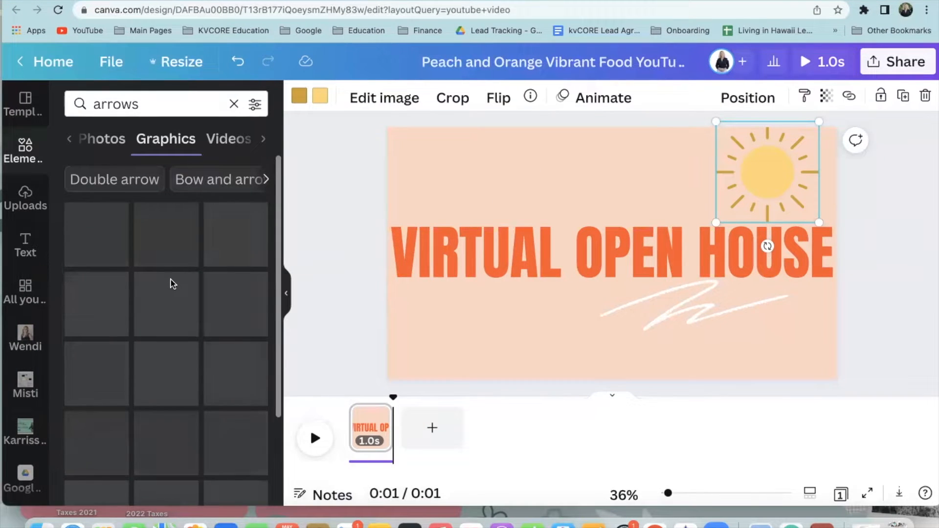
{"action": "left_click", "coordinate": [69, 140]}
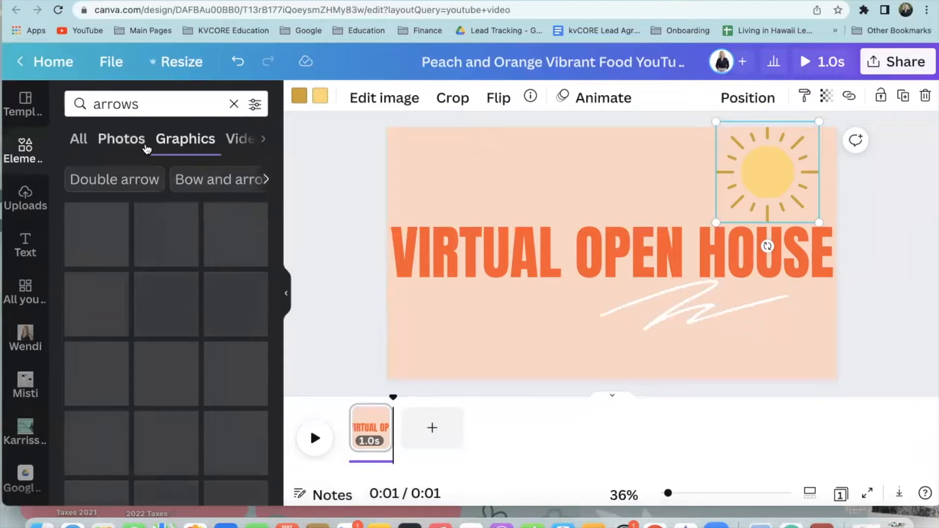
{"action": "left_click", "coordinate": [233, 104]}
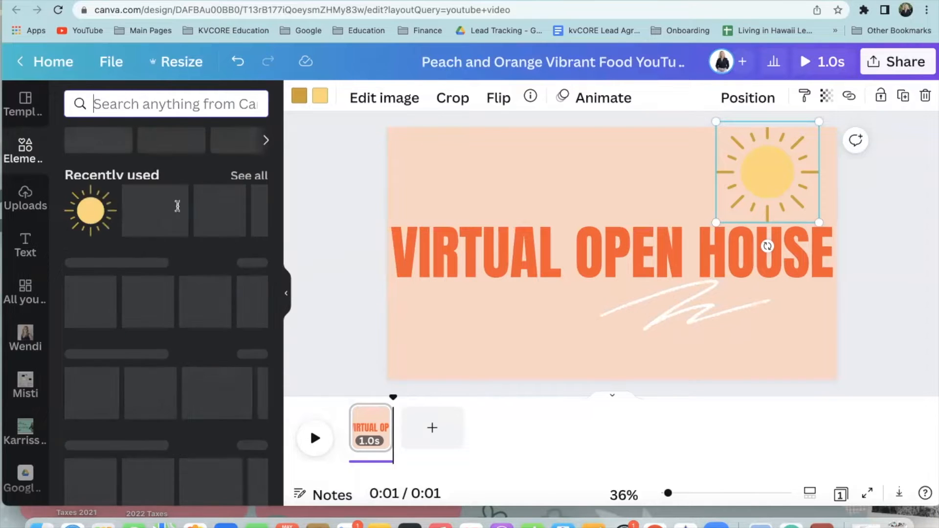
Add the WELCOME text element, enlarge it and place it above VIRTUAL OPEN HOUSE
{"action": "left_click", "coordinate": [267, 212]}
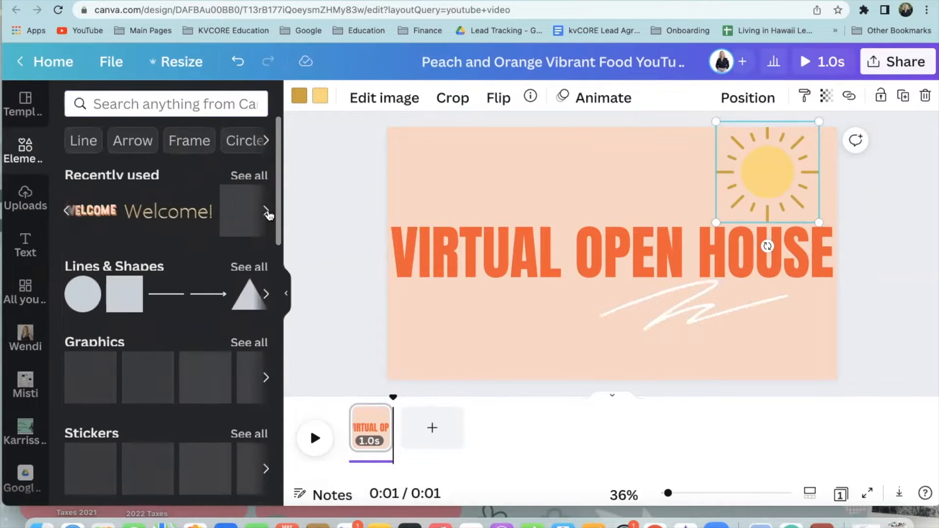
{"action": "left_click", "coordinate": [93, 210]}
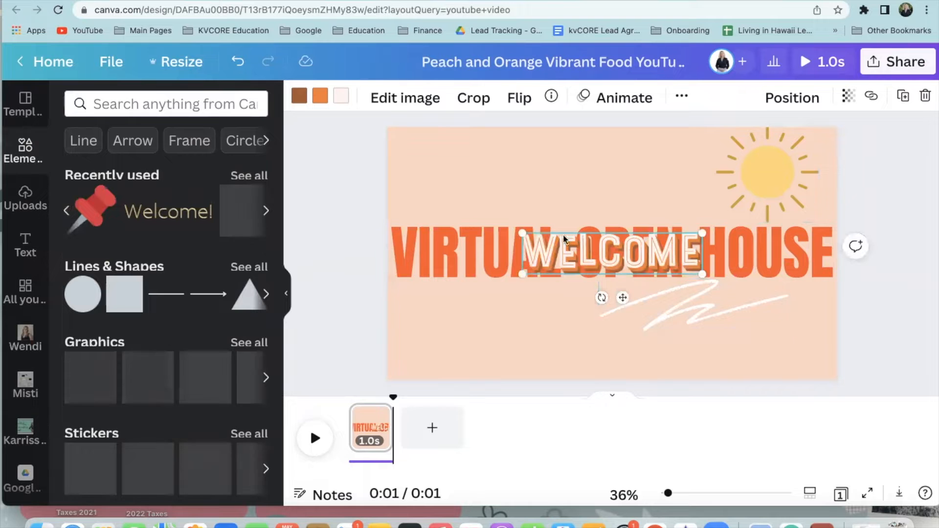
{"action": "left_click_drag", "start_coordinate": [523, 233], "coordinate": [408, 207]}
{"action": "mouse_move", "coordinate": [568, 209]}
{"action": "left_mouse_down"}
{"action": "mouse_move", "coordinate": [556, 184]}
{"action": "mouse_move", "coordinate": [558, 194]}
{"action": "left_mouse_up"}
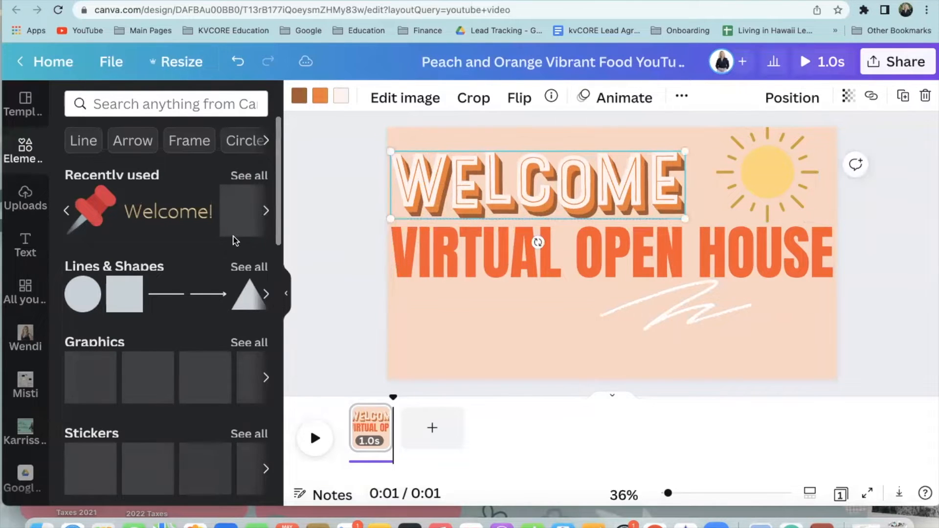
{"action": "left_click", "coordinate": [262, 213]}
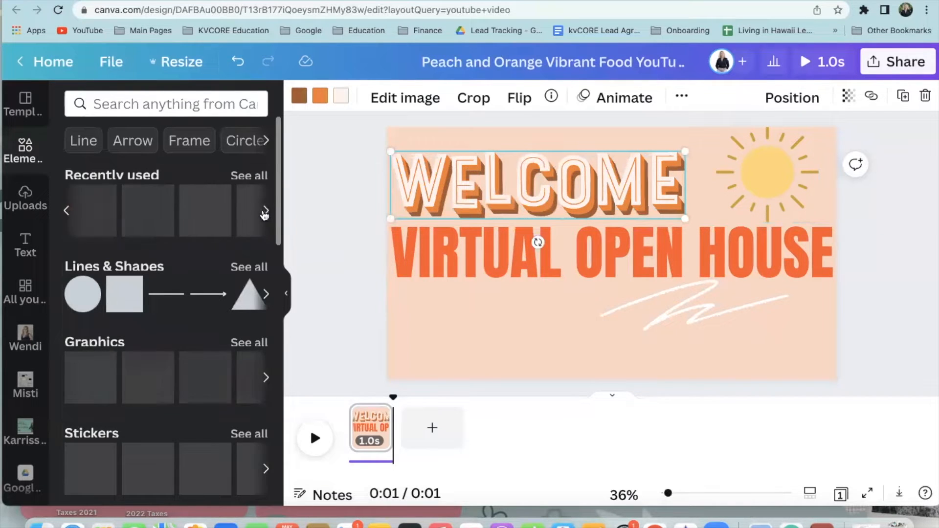
{"action": "scroll", "coordinate": [203, 348], "scroll_direction": "down", "scroll_amount": 10}
{"action": "scroll", "coordinate": [207, 358], "scroll_direction": "down", "scroll_amount": 7}
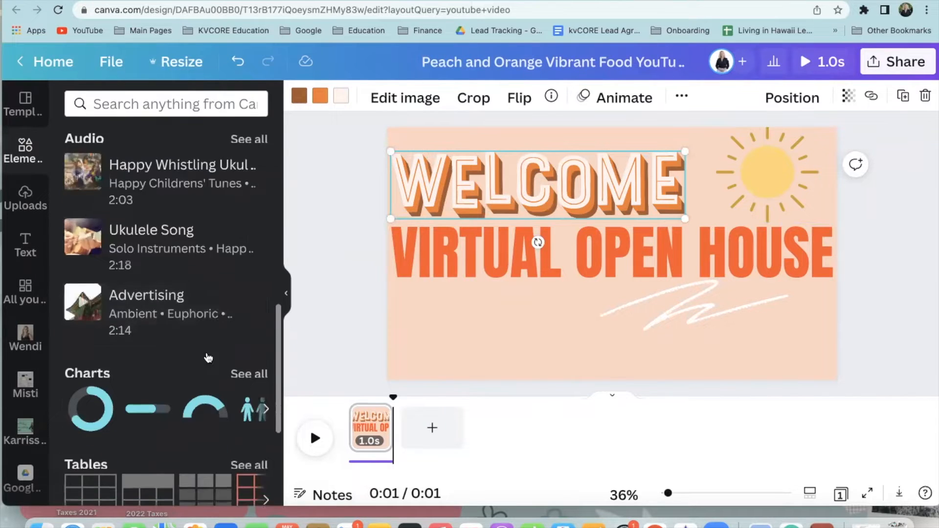
{"action": "scroll", "coordinate": [208, 357], "scroll_direction": "up", "scroll_amount": 15}
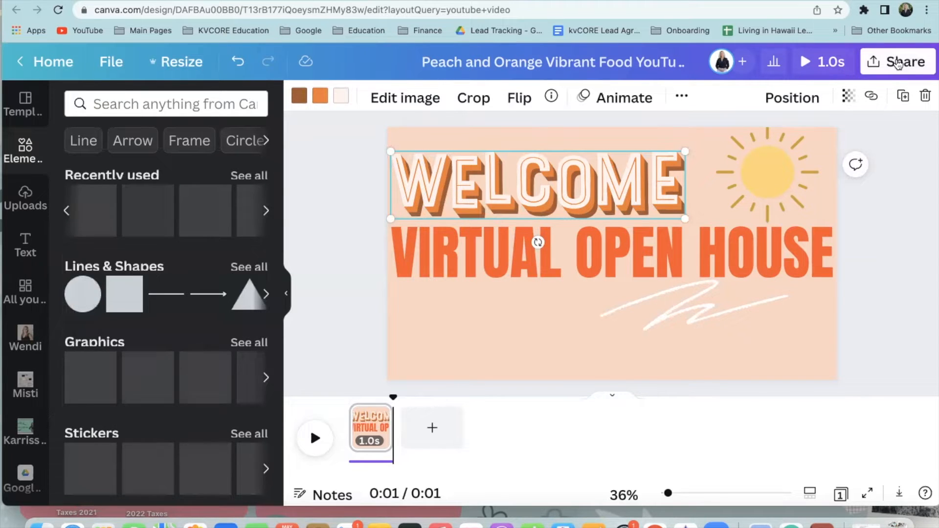
Export the one-page WELCOME title design as an MP4 video download
{"action": "left_click", "coordinate": [898, 62]}
{"action": "scroll", "coordinate": [792, 331], "scroll_direction": "down", "scroll_amount": 2}
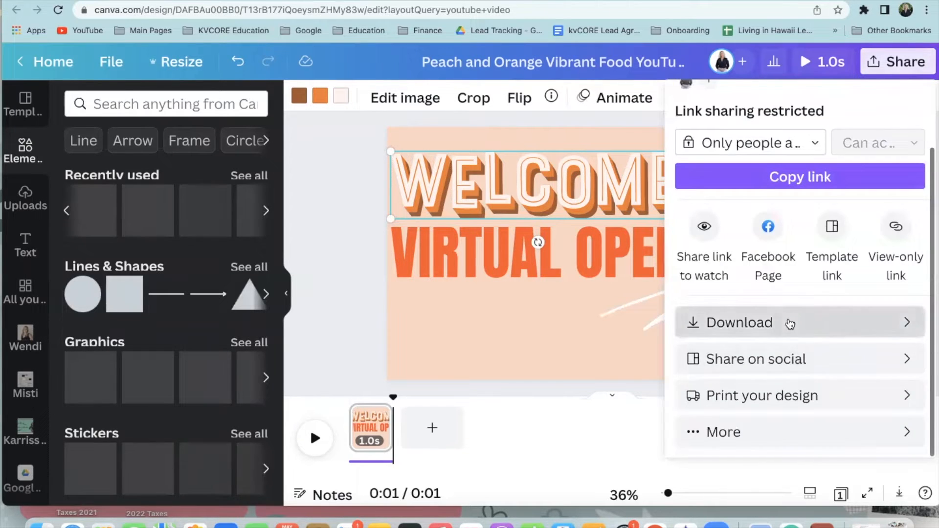
{"action": "left_click", "coordinate": [788, 323]}
{"action": "left_click", "coordinate": [774, 192]}
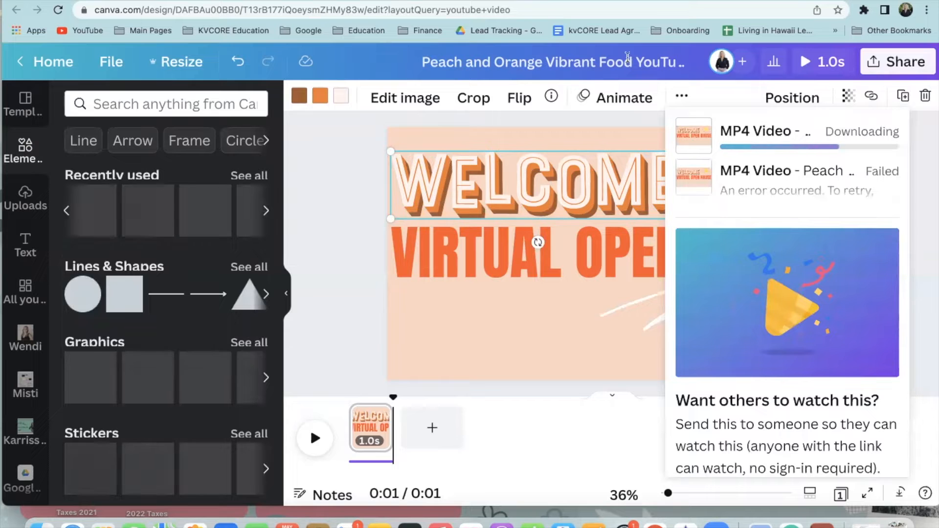
Go from the page's News Feed to Facebook's Events page to see Discover Events
{"action": "left_click", "coordinate": [553, 0]}
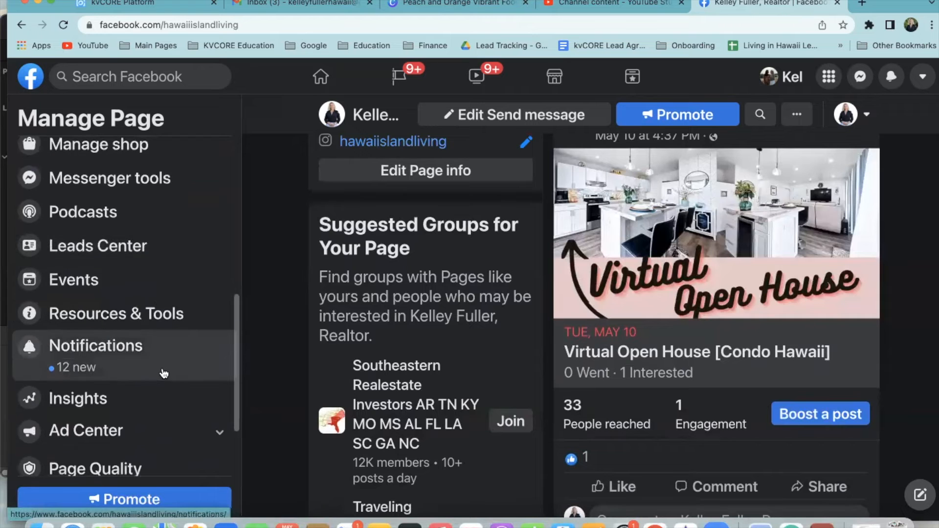
{"action": "scroll", "coordinate": [162, 374], "scroll_direction": "down", "scroll_amount": 3}
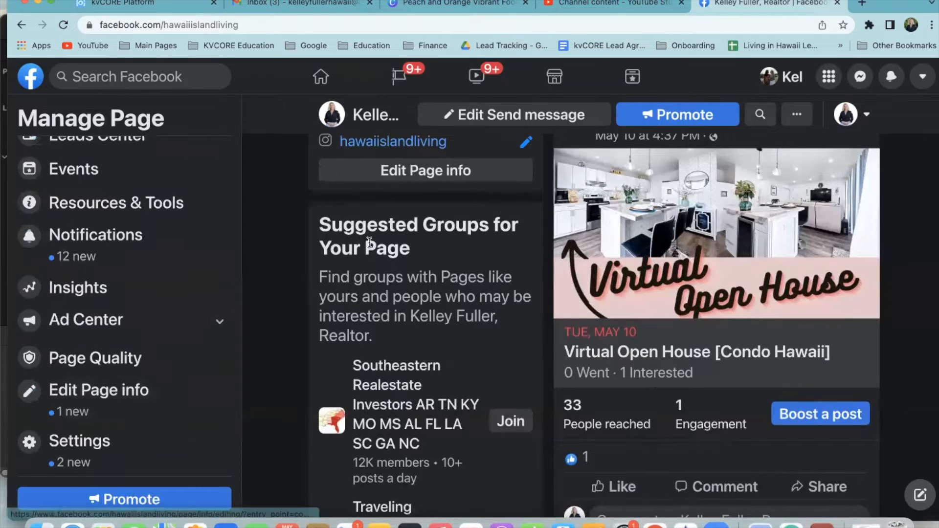
{"action": "scroll", "coordinate": [426, 318], "scroll_direction": "up", "scroll_amount": 5}
{"action": "scroll", "coordinate": [178, 256], "scroll_direction": "up", "scroll_amount": 5}
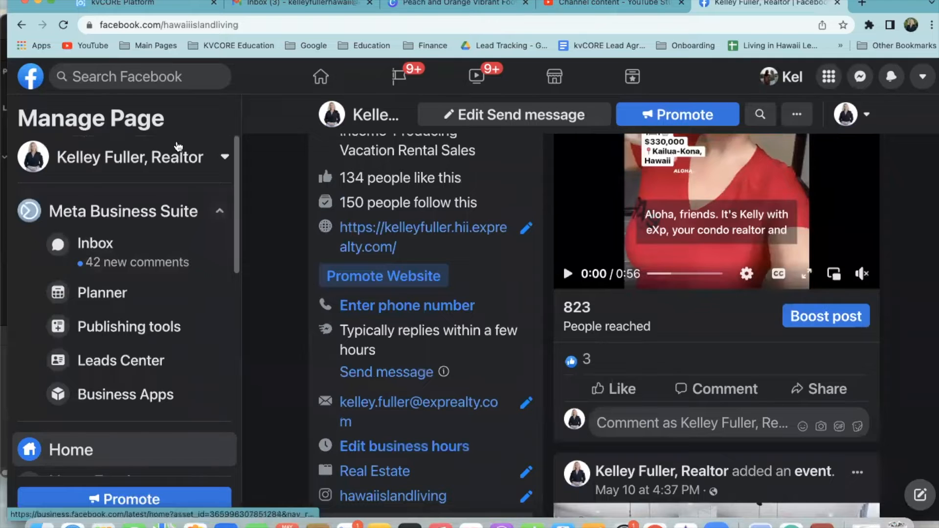
{"action": "left_click", "coordinate": [218, 159]}
{"action": "left_click", "coordinate": [219, 158]}
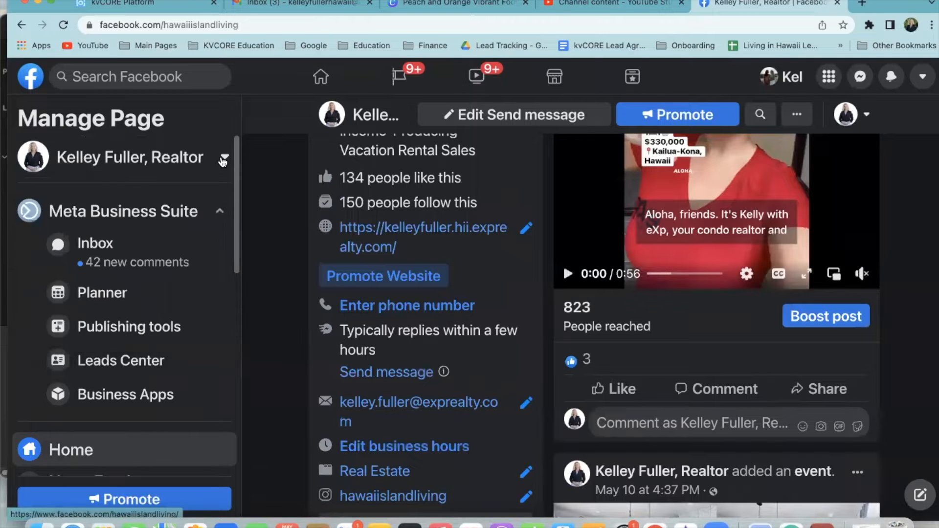
{"action": "scroll", "coordinate": [187, 299], "scroll_direction": "down", "scroll_amount": 5}
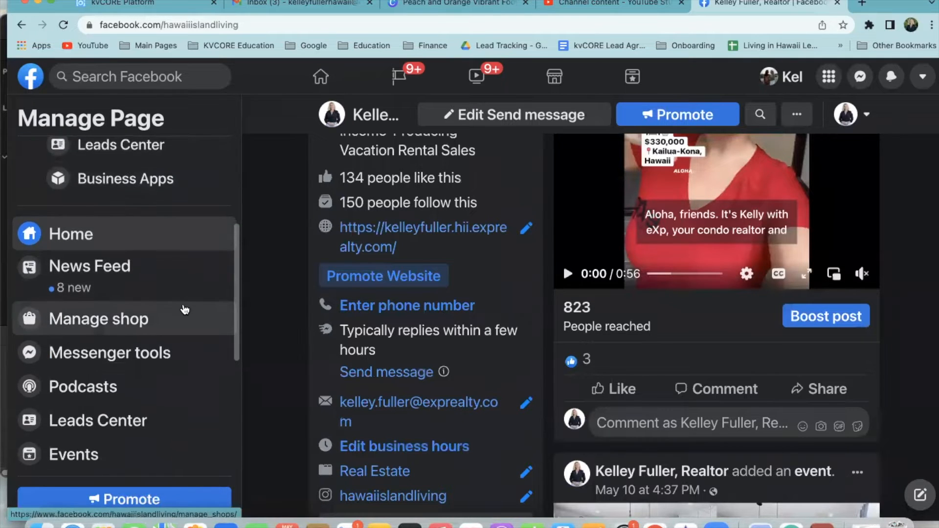
{"action": "scroll", "coordinate": [184, 308], "scroll_direction": "down", "scroll_amount": 2}
{"action": "left_click", "coordinate": [134, 179]}
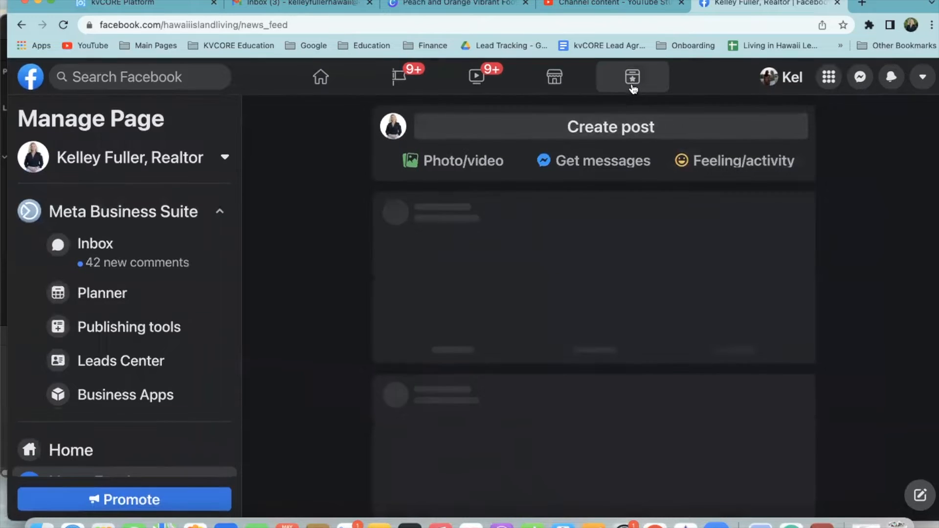
{"action": "left_click", "coordinate": [632, 83]}
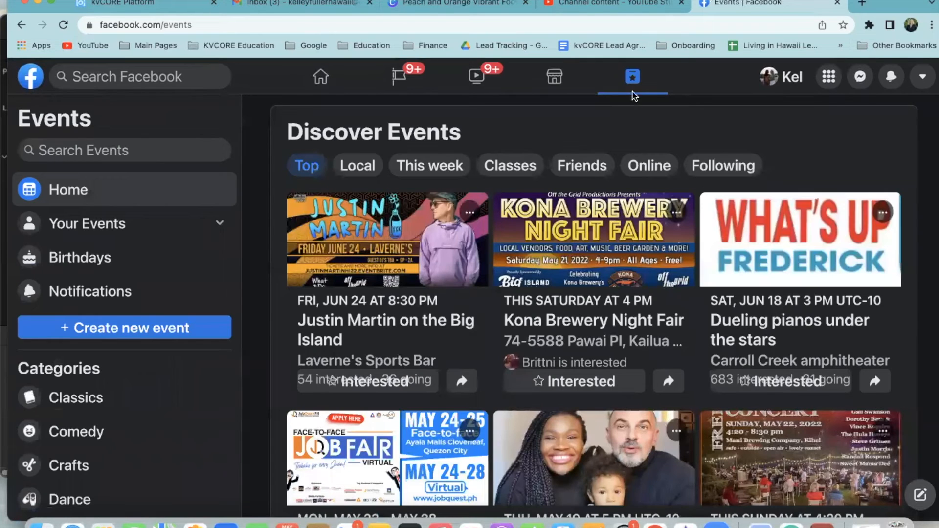
{"action": "scroll", "coordinate": [636, 108], "scroll_direction": "down", "scroll_amount": 2}
{"action": "scroll", "coordinate": [636, 117], "scroll_direction": "up", "scroll_amount": 2}
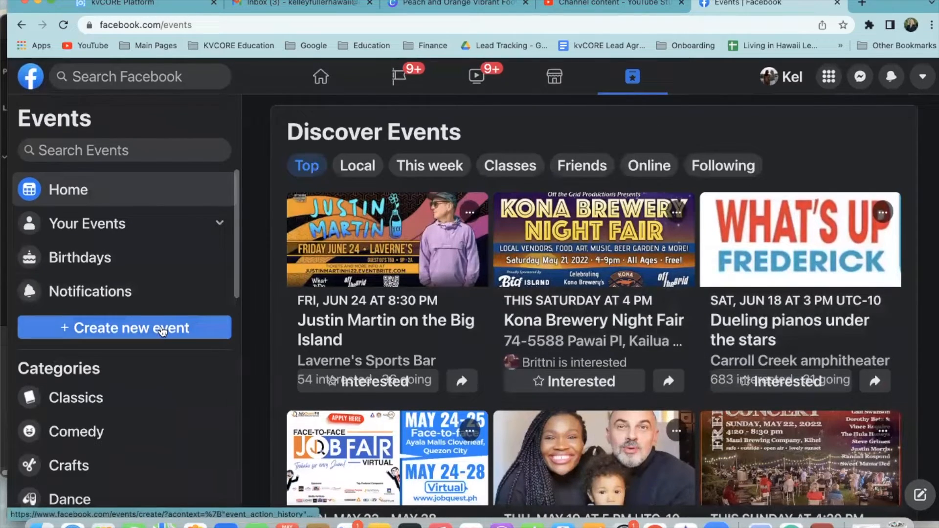
Create a new Online event of the General type and reach its Event Details form
{"action": "left_click", "coordinate": [163, 332]}
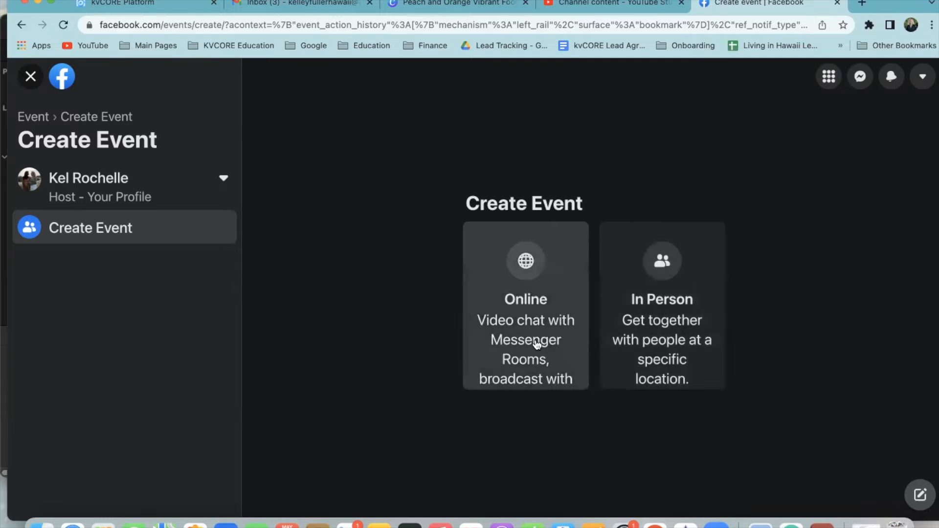
{"action": "left_click", "coordinate": [537, 319]}
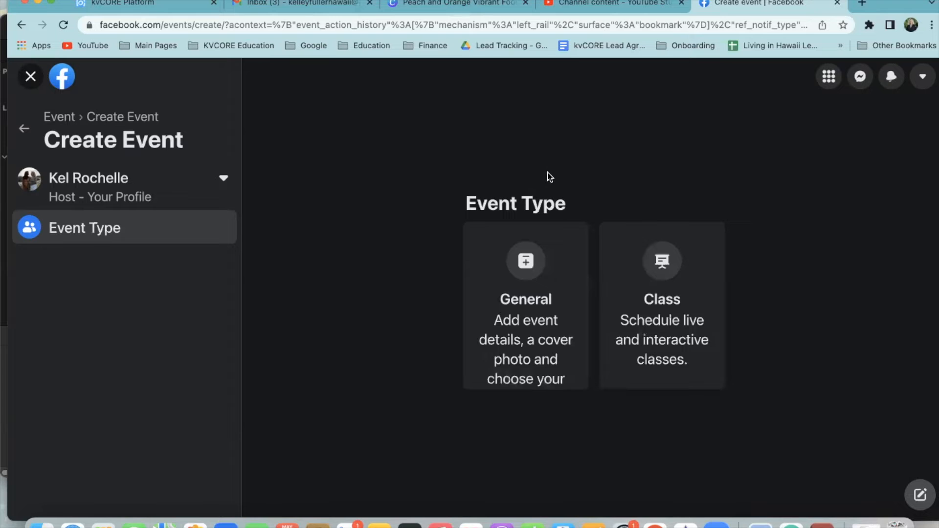
{"action": "left_click", "coordinate": [527, 322]}
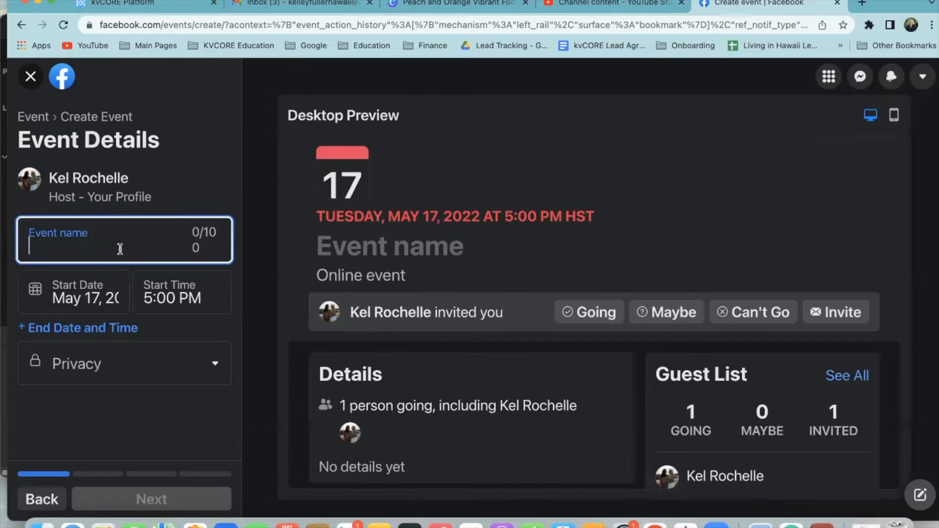
Name the event '[Hawaii Condo LIVE] Virtual Open House'
{"action": "type", "text": "Virtu"}
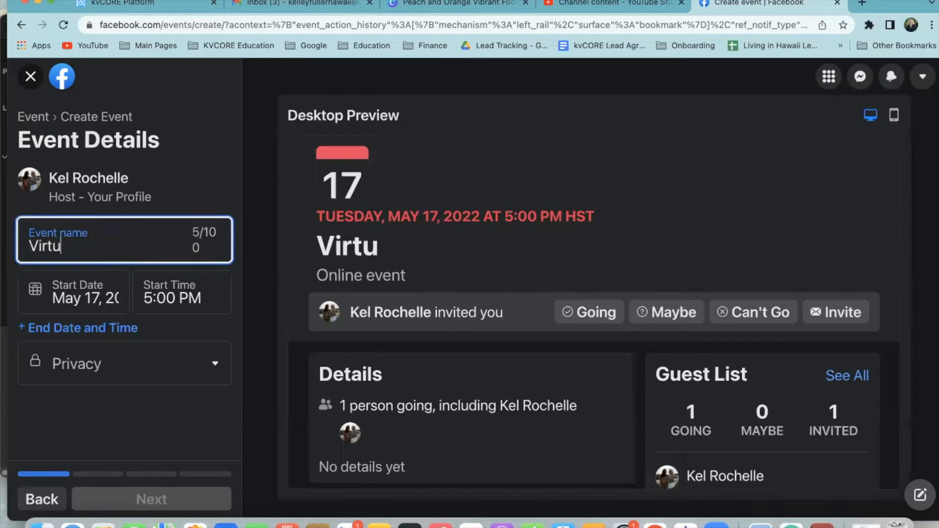
{"action": "type", "text": "al Open House"}
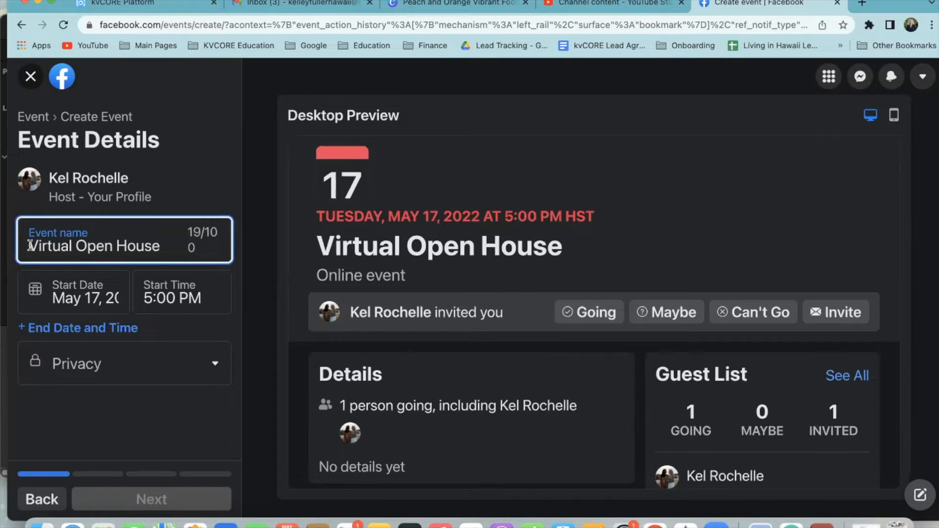
{"action": "left_click", "coordinate": [29, 246]}
{"action": "type", "text": "[Hawaii C"}
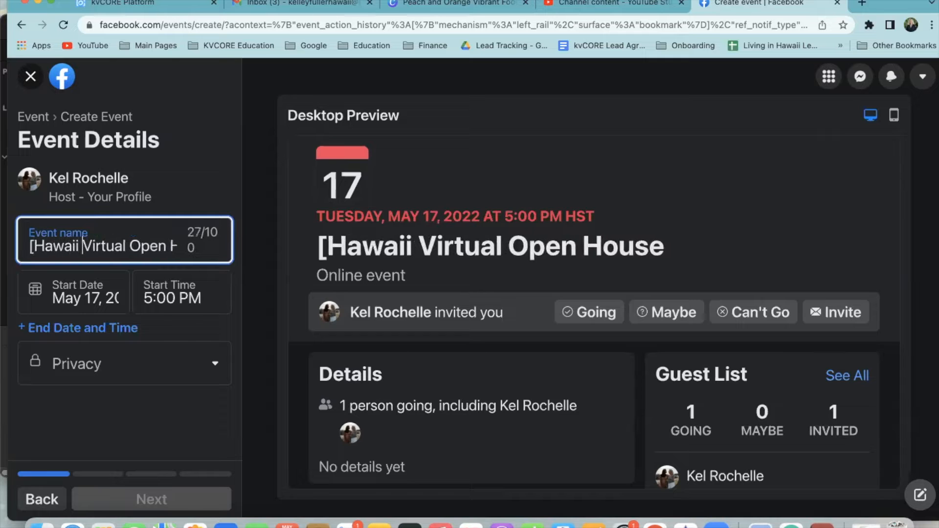
{"action": "type", "text": "ondo LIVE"}
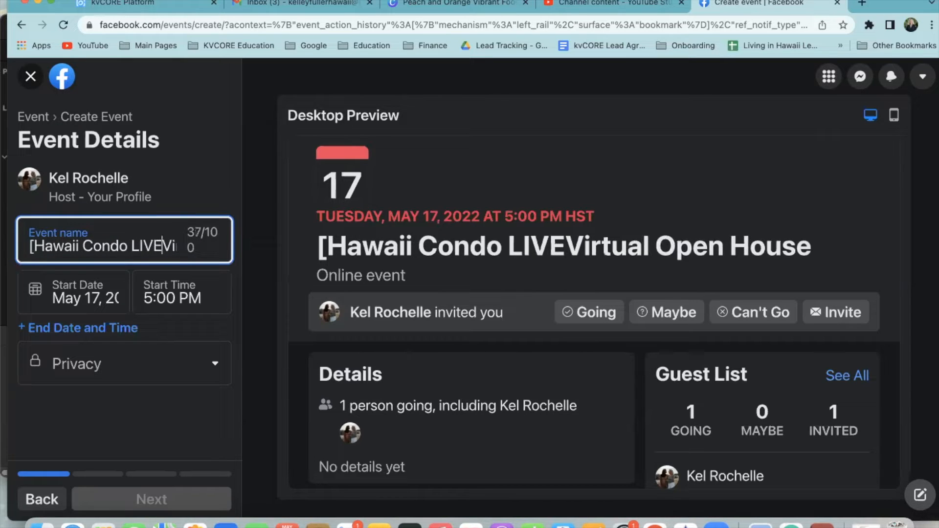
{"action": "type", "text": "]["}
{"action": "key", "text": "BackSpace"}
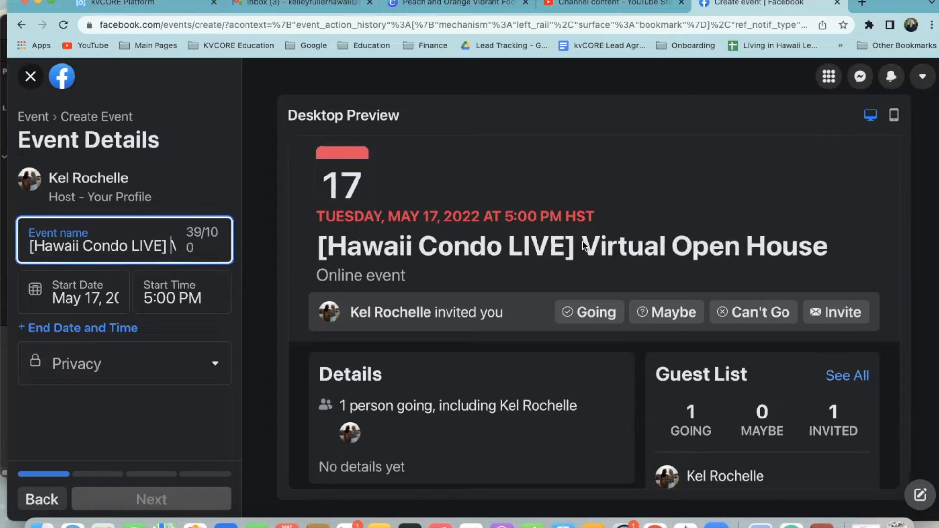
Keep the May 17 start, add a May 24 end date, and make the event Public
{"action": "left_click", "coordinate": [81, 298]}
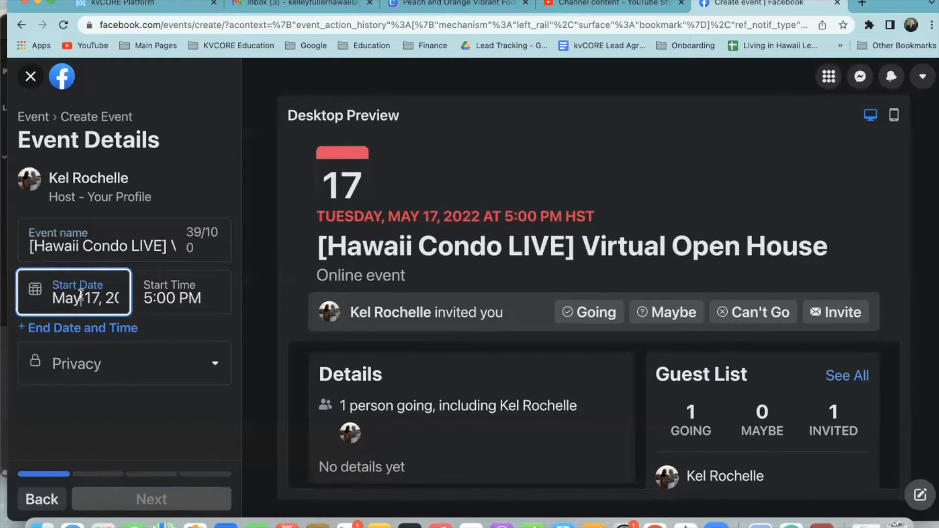
{"action": "left_click", "coordinate": [96, 423]}
{"action": "left_click", "coordinate": [98, 328]}
{"action": "left_click", "coordinate": [77, 351]}
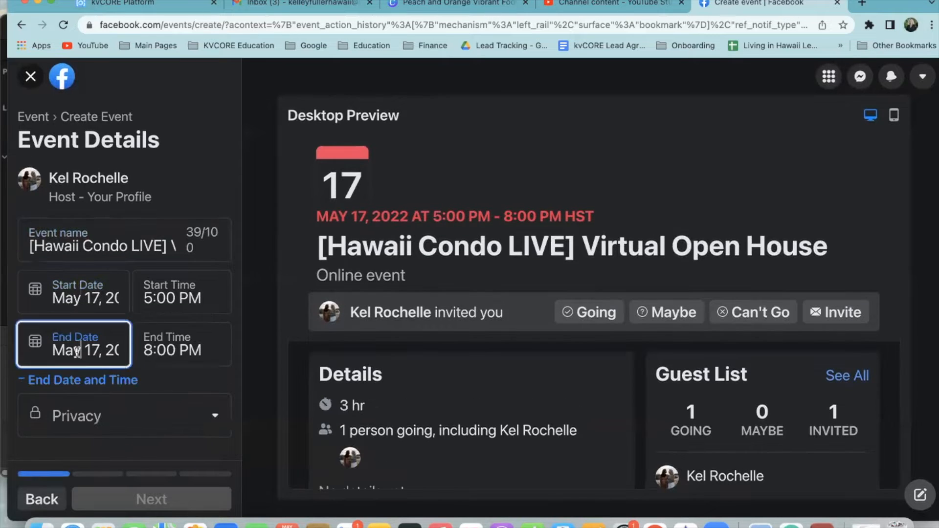
{"action": "left_click", "coordinate": [90, 285]}
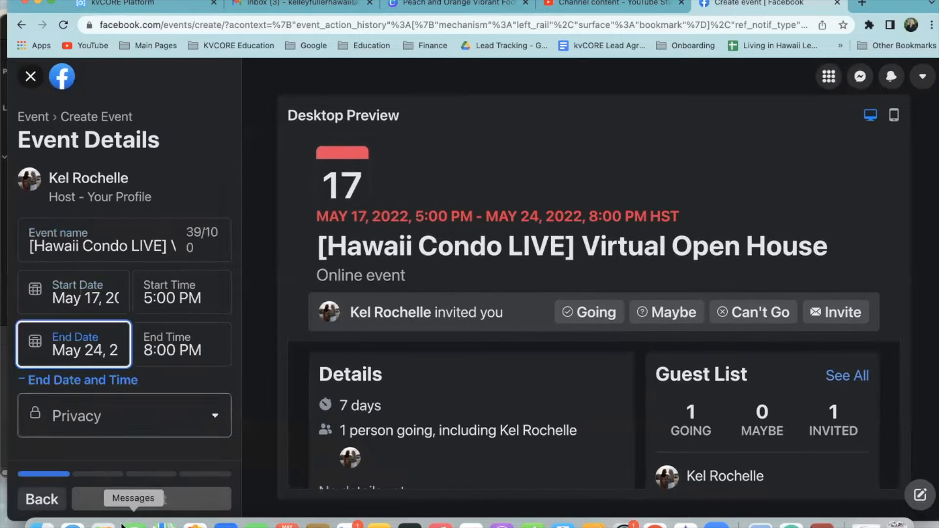
{"action": "left_click", "coordinate": [95, 351]}
{"action": "left_click", "coordinate": [95, 288]}
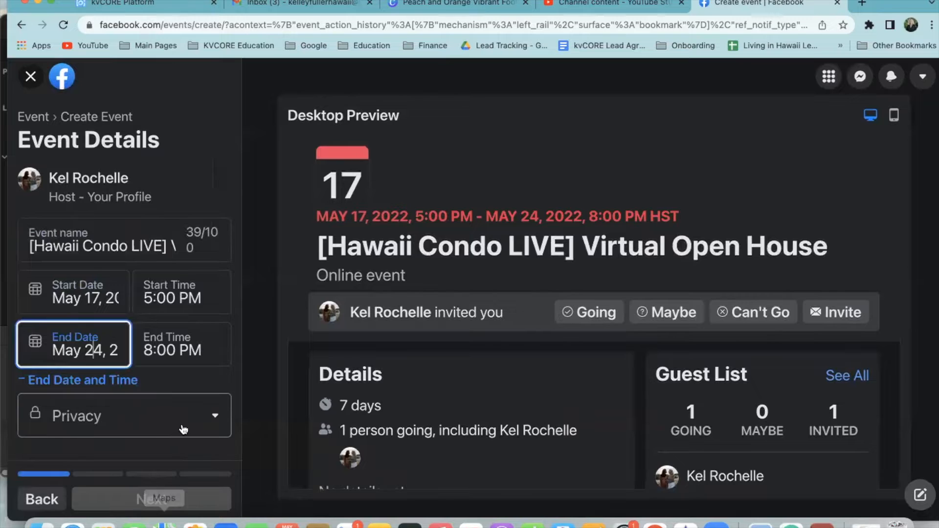
{"action": "left_click", "coordinate": [181, 435]}
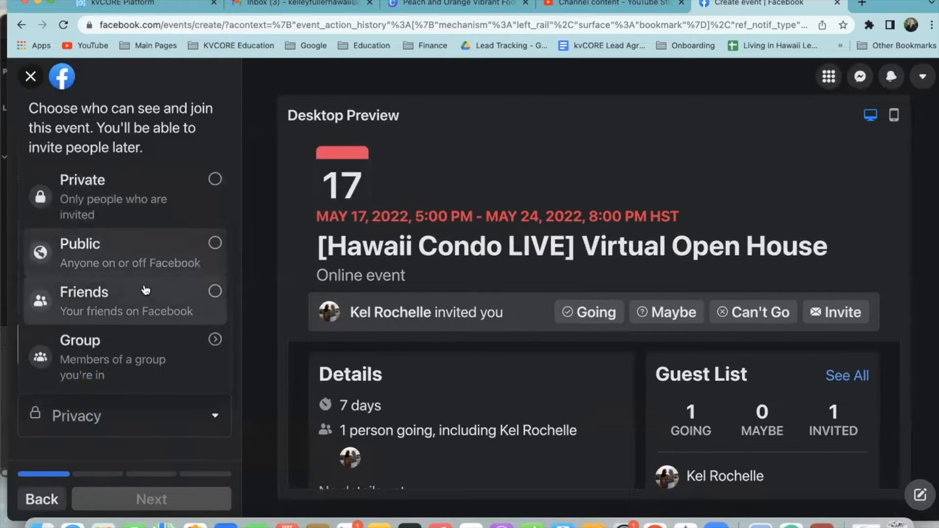
{"action": "left_click", "coordinate": [143, 264]}
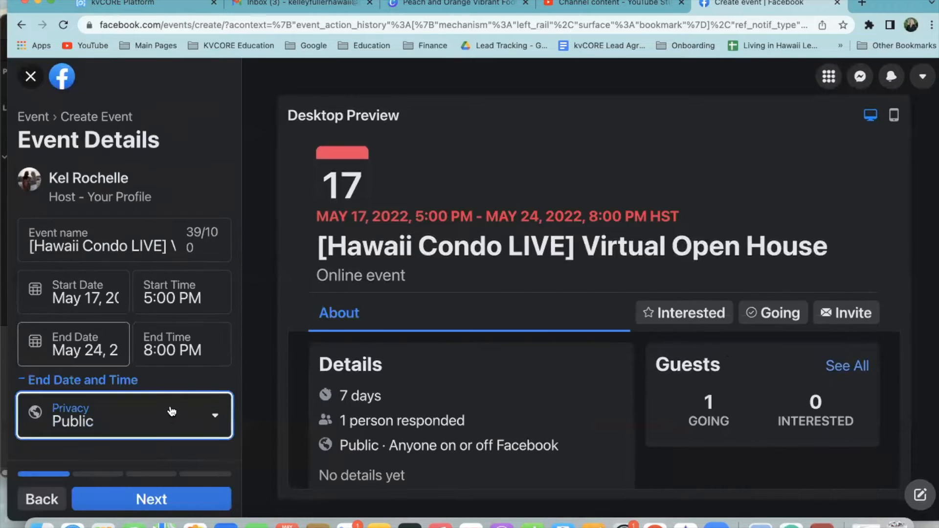
Set the event location to External Link, then go to the YouTube Studio upload tab
{"action": "left_click", "coordinate": [154, 502]}
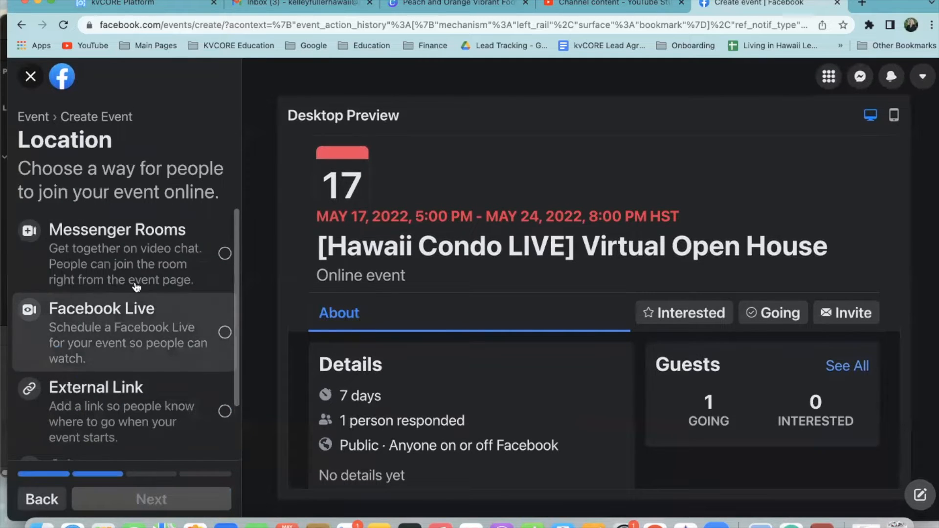
{"action": "scroll", "coordinate": [117, 267], "scroll_direction": "down", "scroll_amount": 2}
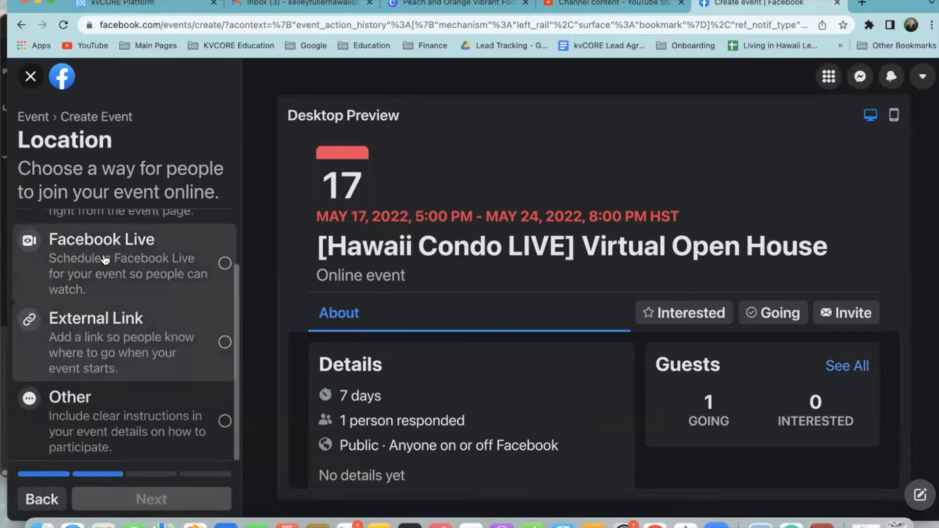
{"action": "scroll", "coordinate": [120, 303], "scroll_direction": "up", "scroll_amount": 2}
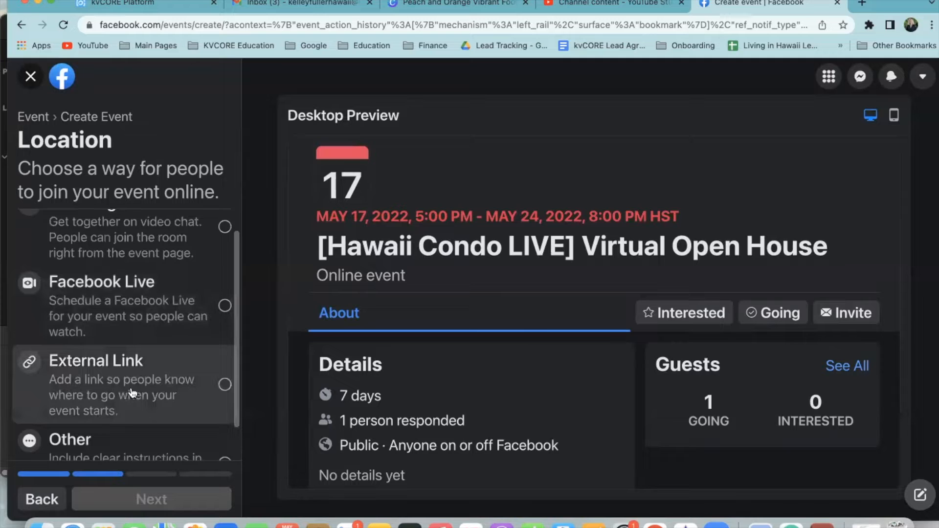
{"action": "scroll", "coordinate": [133, 391], "scroll_direction": "down", "scroll_amount": 1}
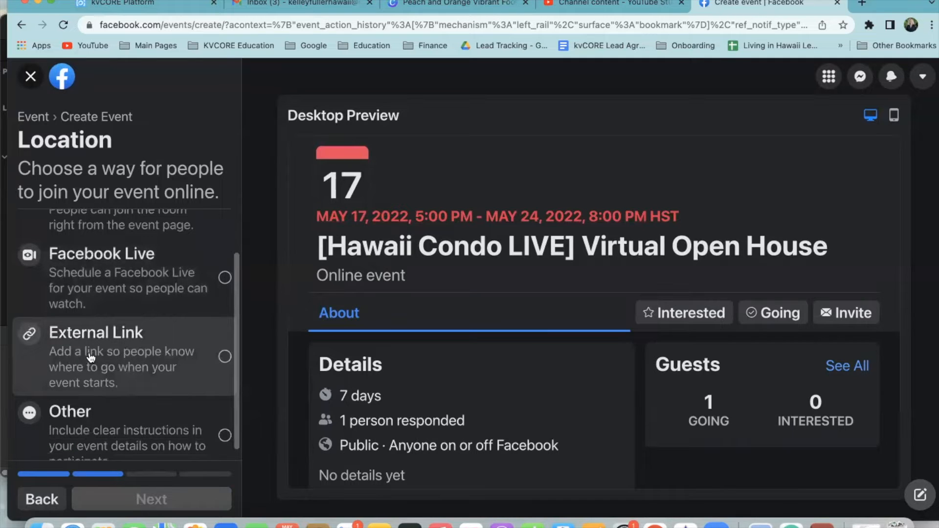
{"action": "left_click", "coordinate": [114, 359]}
{"action": "scroll", "coordinate": [237, 436], "scroll_direction": "down", "scroll_amount": 1}
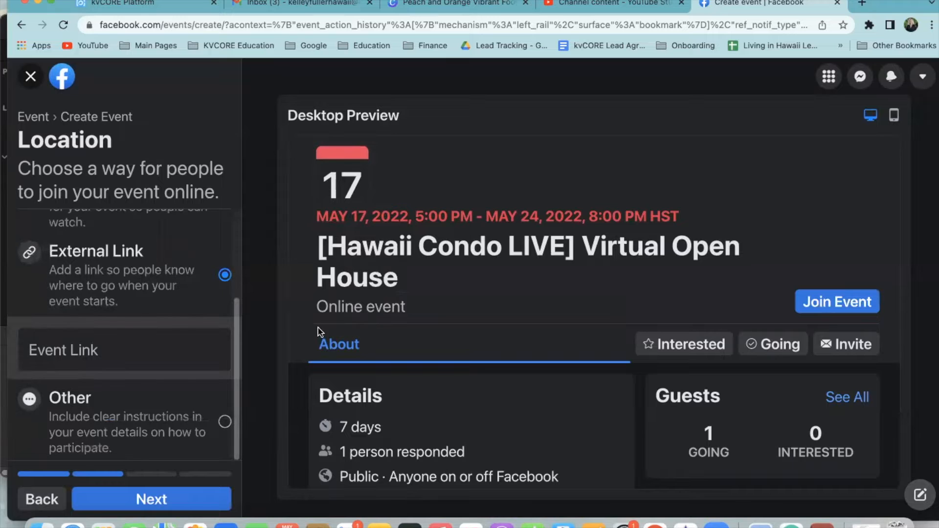
{"action": "left_click", "coordinate": [610, 9]}
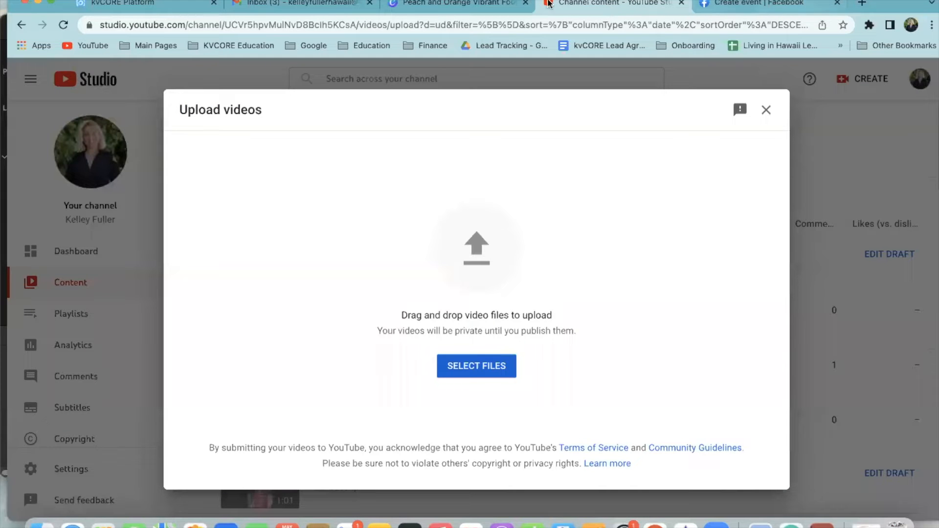
Pick 'Virtual Open House Royal K .mp4' from the Desktop and start uploading it
{"action": "left_click", "coordinate": [687, 523]}
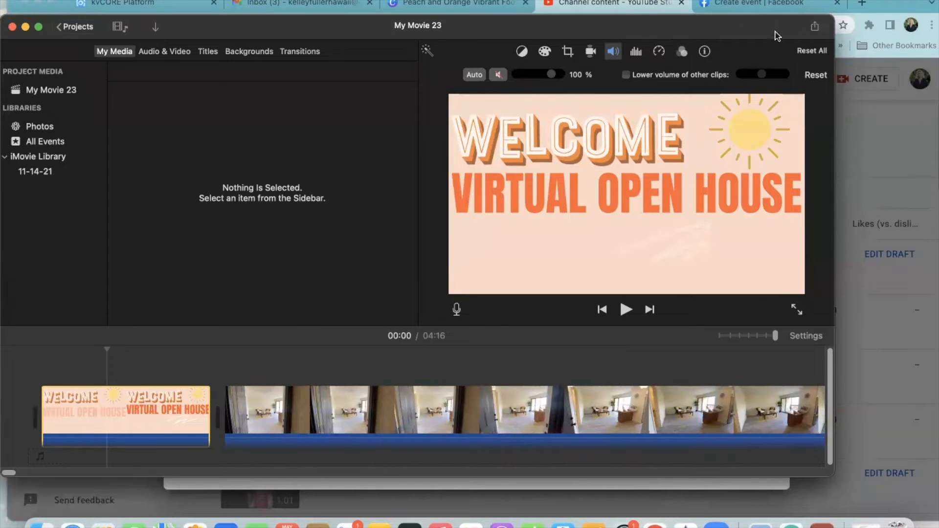
{"action": "left_click", "coordinate": [25, 27]}
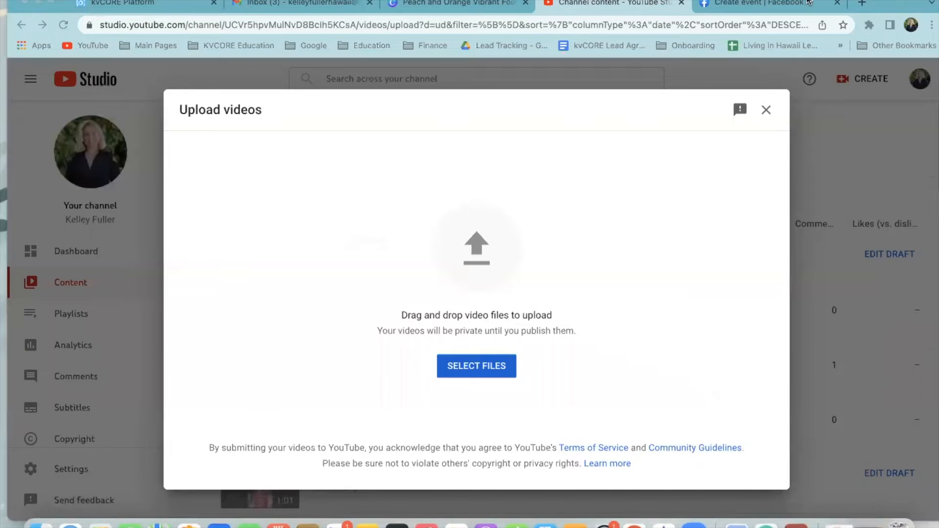
{"action": "left_click_drag", "start_coordinate": [889, 4], "coordinate": [891, 384]}
{"action": "left_click_drag", "start_coordinate": [889, 451], "coordinate": [895, 56]}
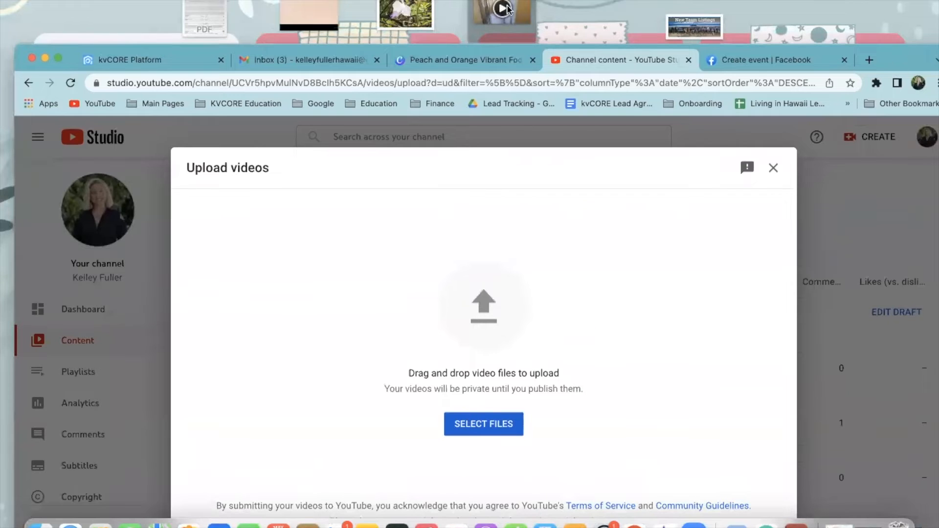
{"action": "left_click", "coordinate": [504, 8]}
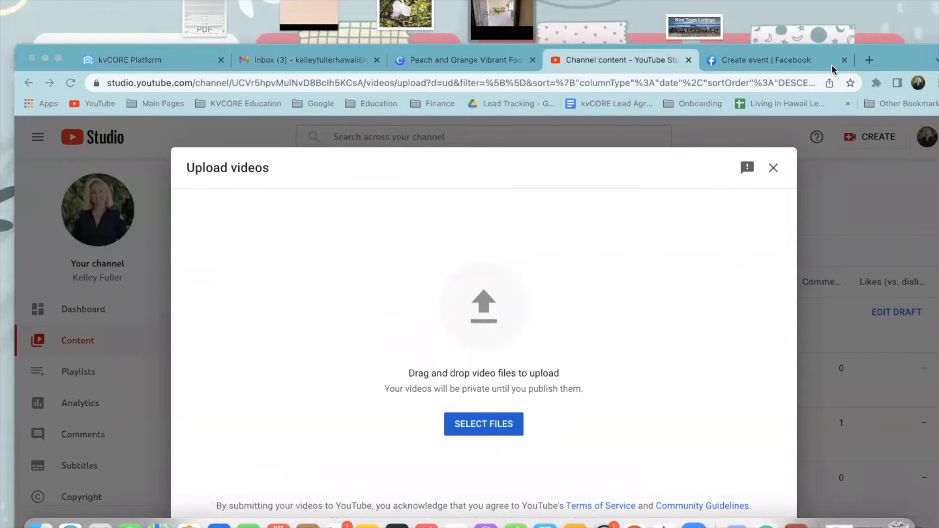
{"action": "left_click_drag", "start_coordinate": [888, 74], "coordinate": [874, 201]}
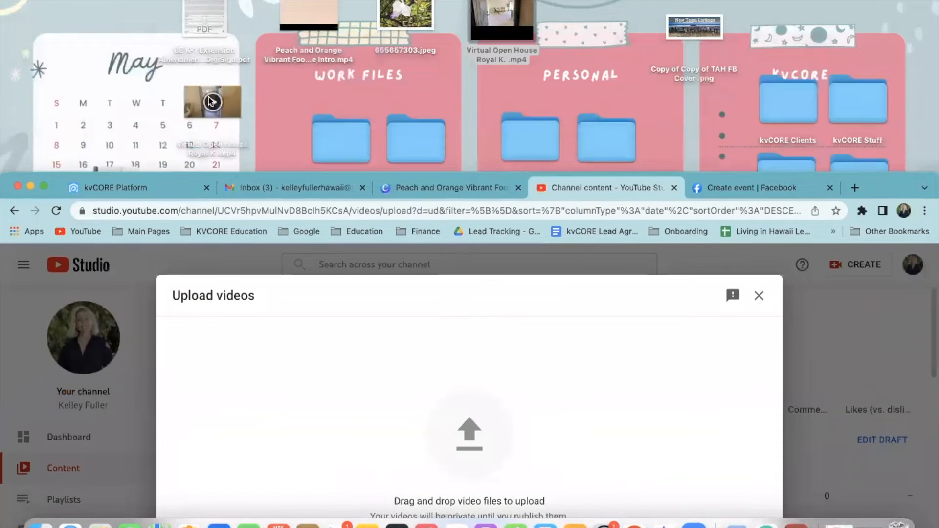
{"action": "left_click", "coordinate": [213, 104]}
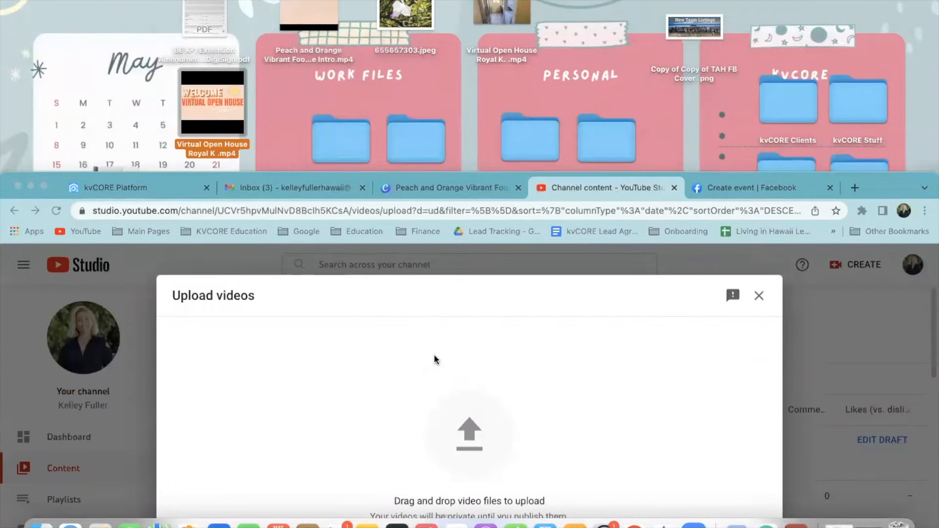
{"action": "left_click_drag", "start_coordinate": [875, 186], "coordinate": [882, 16]}
{"action": "left_click", "coordinate": [473, 382]}
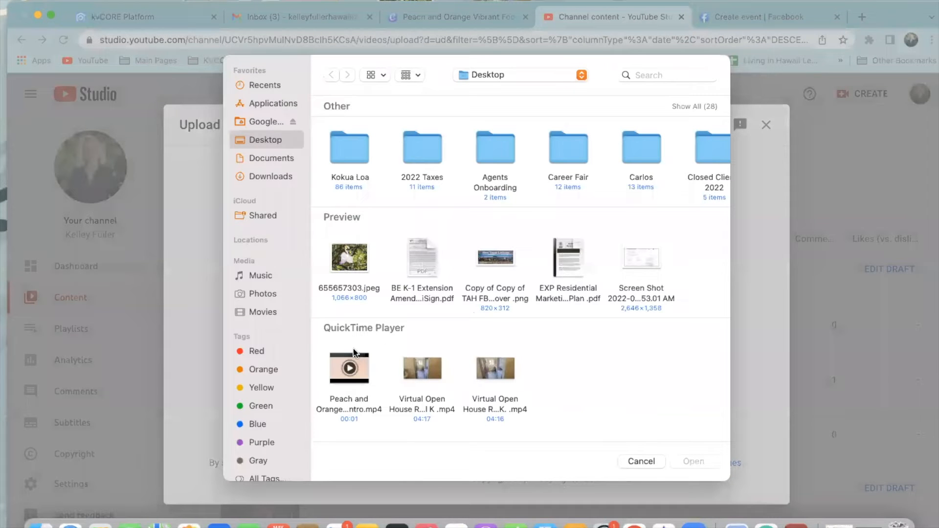
{"action": "left_click", "coordinate": [495, 371]}
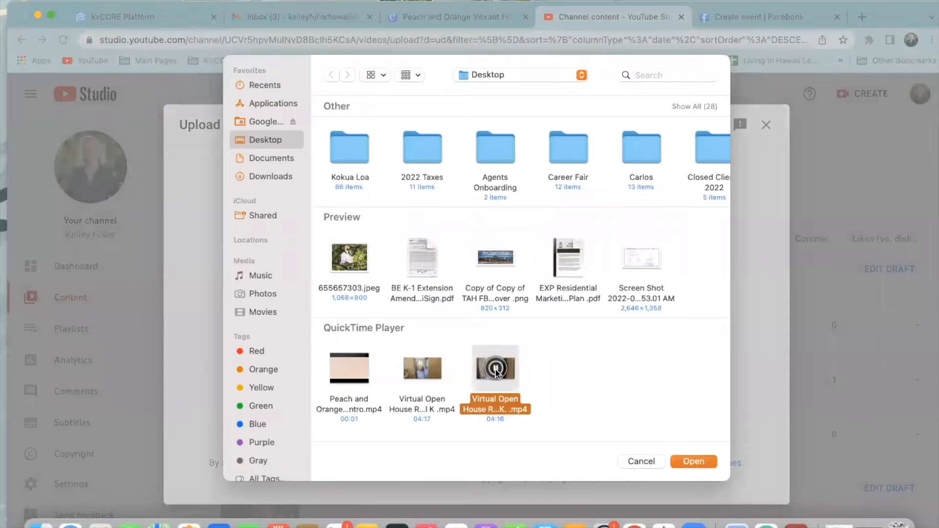
{"action": "left_click", "coordinate": [426, 377]}
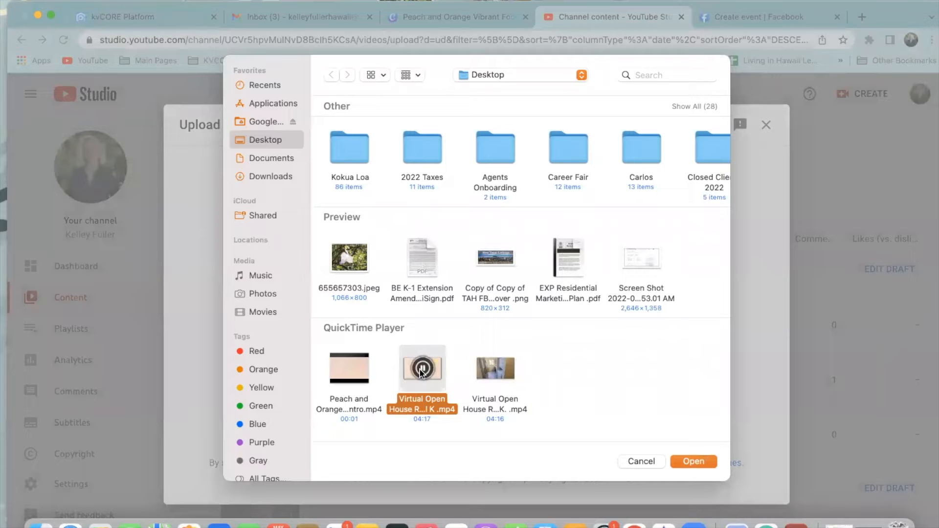
{"action": "left_click", "coordinate": [694, 462]}
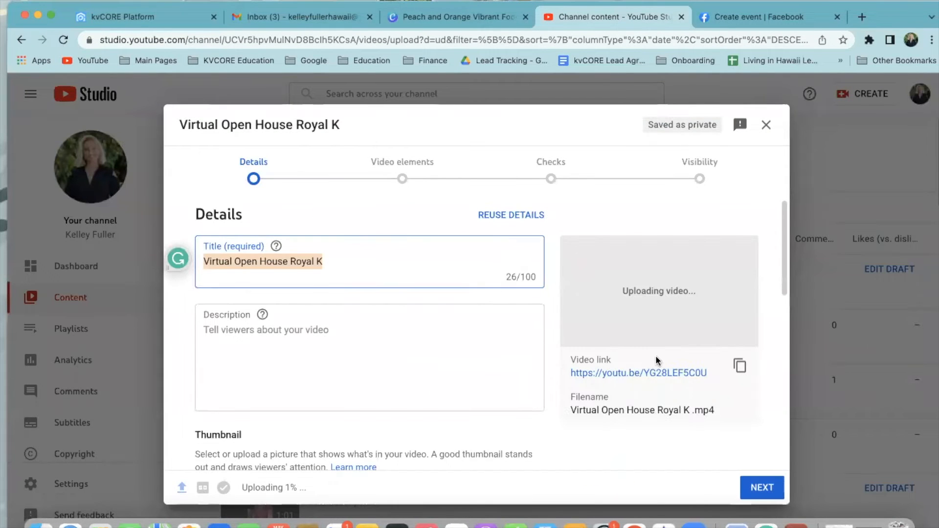
Replace the video title with 'Hawaii Condo LIVE SHOWING [Virtual Open House] NEW CONDO BIG ISLAND 🌴'
{"action": "scroll", "coordinate": [655, 360], "scroll_direction": "down", "scroll_amount": 1}
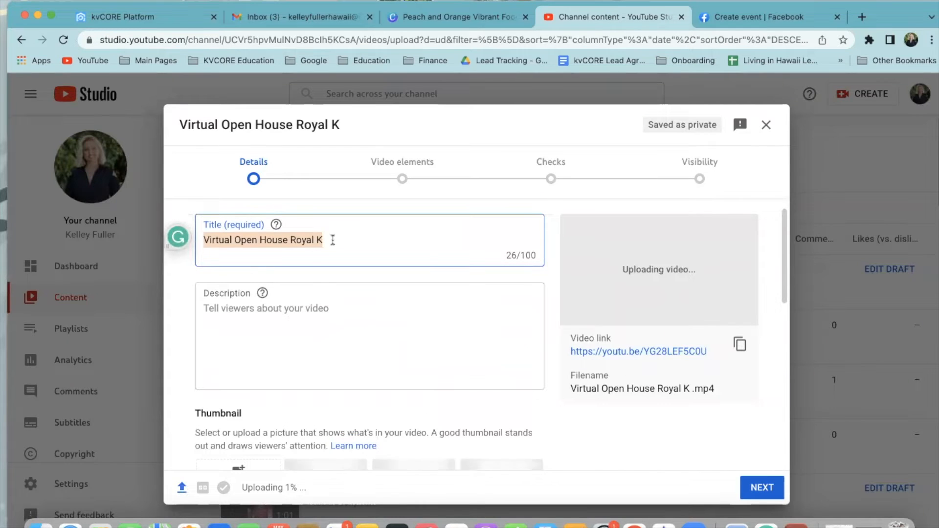
{"action": "key", "text": "BackSpace"}
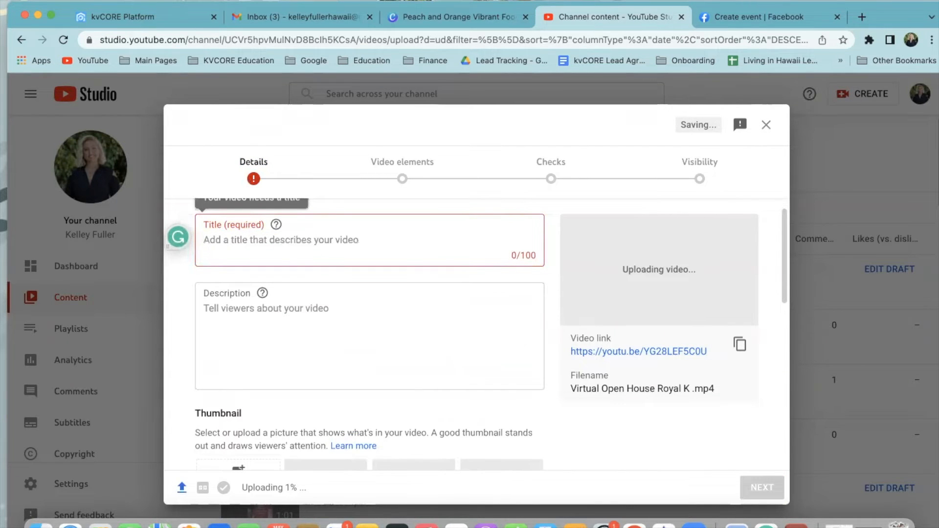
{"action": "type", "text": "Hawaii Condo "}
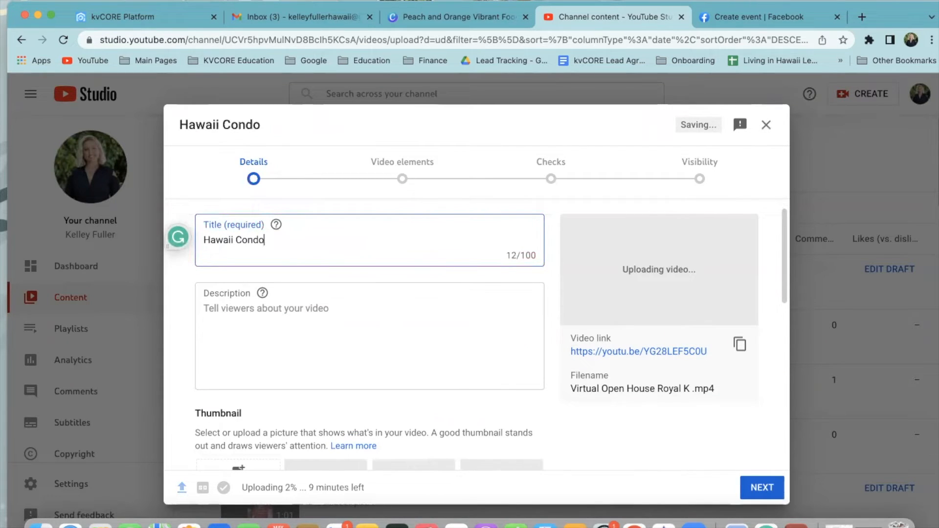
{"action": "type", "text": "LIVE "}
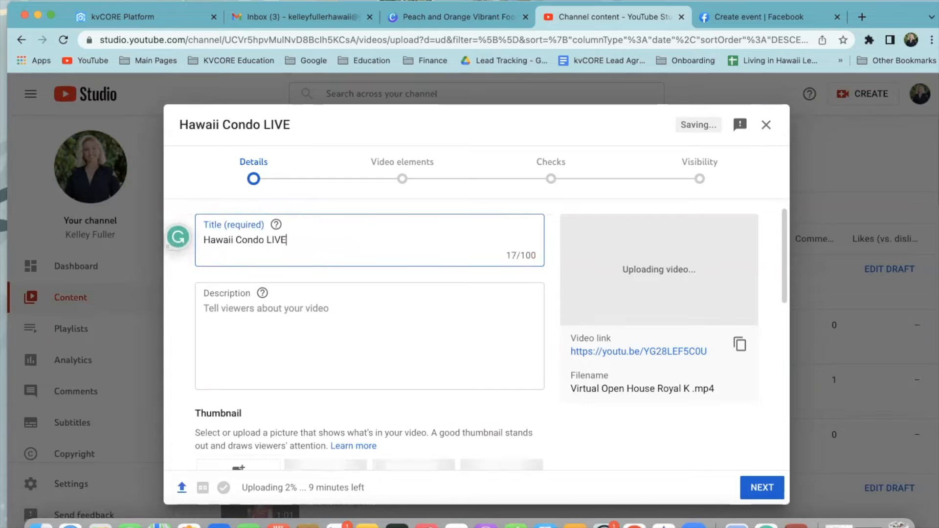
{"action": "type", "text": "SHOWIN"}
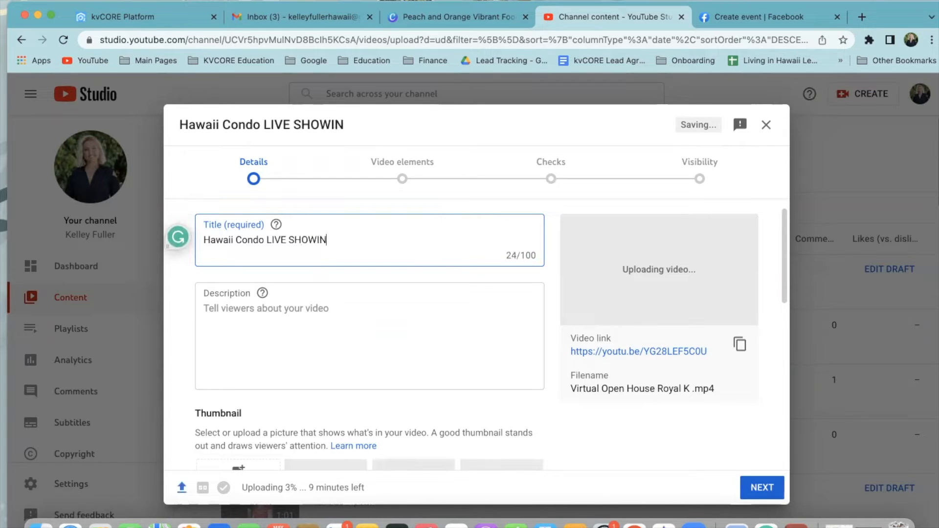
{"action": "type", "text": "G [Vir"}
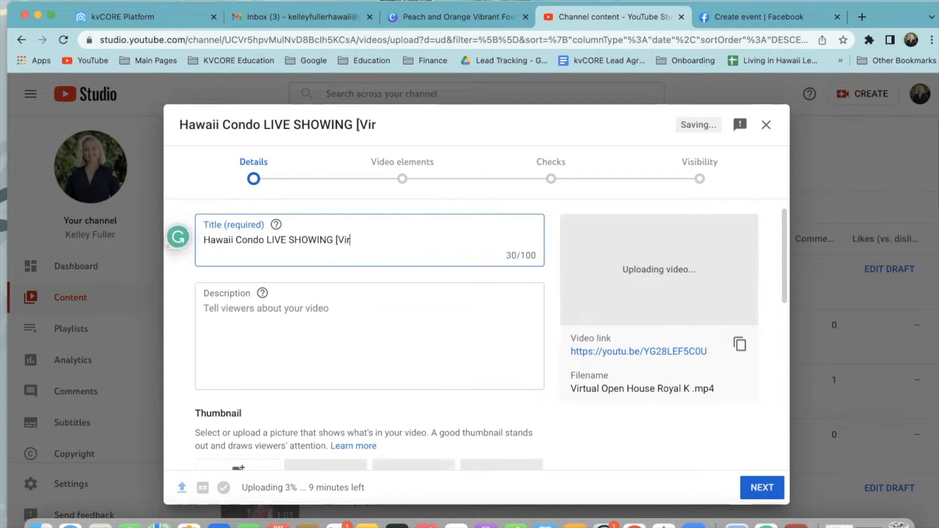
{"action": "type", "text": "tual Oepn"}
{"action": "key", "text": "BackSpace"}
{"action": "key", "text": "BackSpace"}
{"action": "key", "text": "BackSpace"}
{"action": "type", "text": "pen House "}
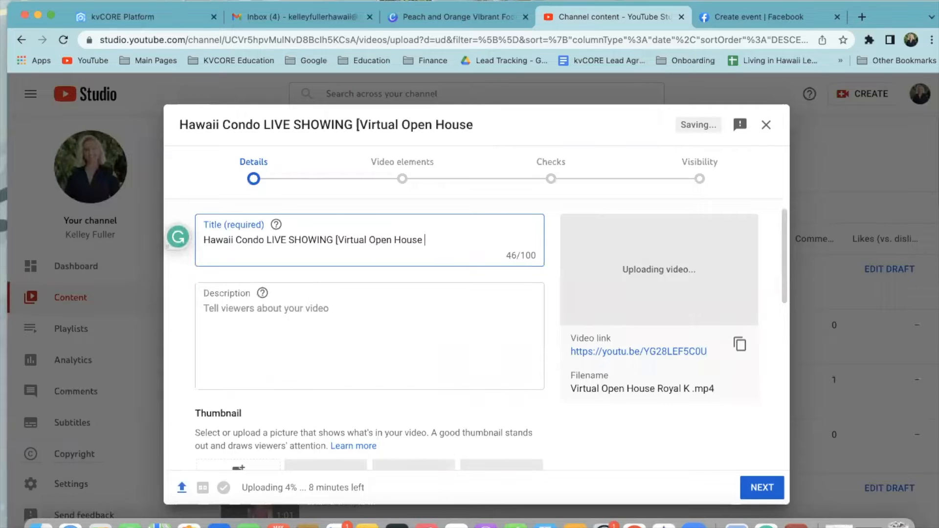
{"action": "type", "text": "] NEW "}
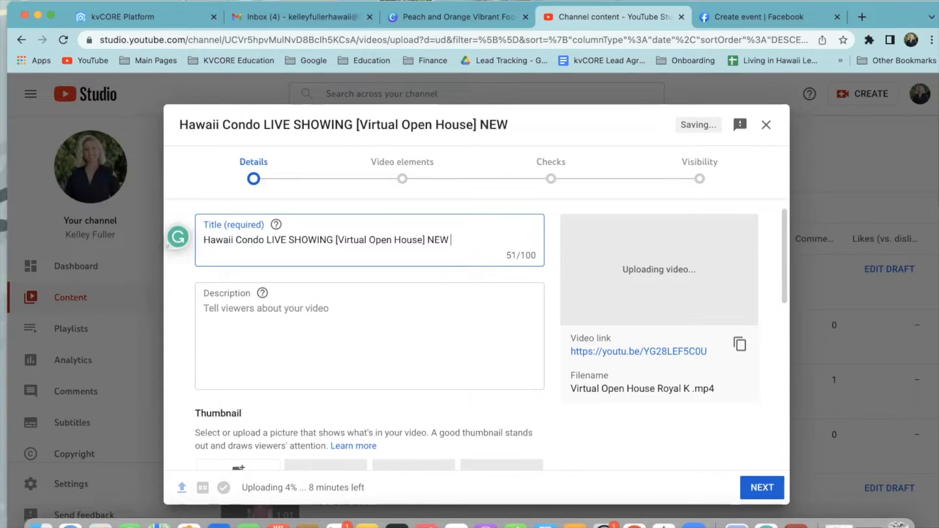
{"action": "type", "text": "CONDO BIG ISLAND "}
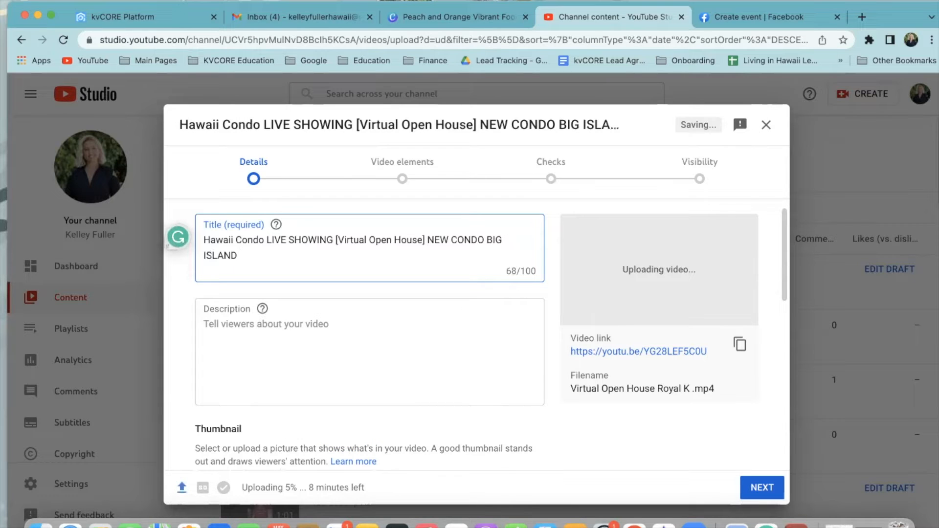
{"action": "type", "text": "🌴"}
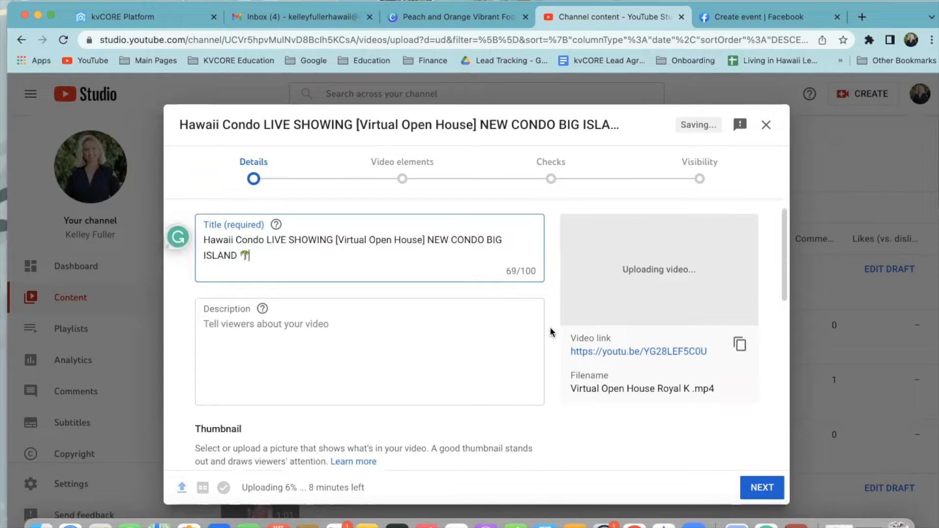
{"action": "left_click", "coordinate": [293, 330]}
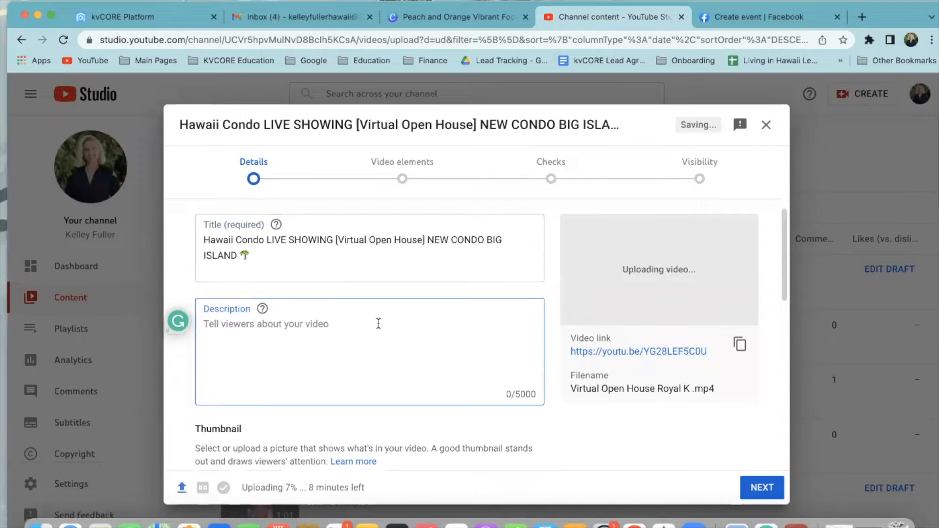
{"action": "scroll", "coordinate": [336, 329], "scroll_direction": "up", "scroll_amount": 1}
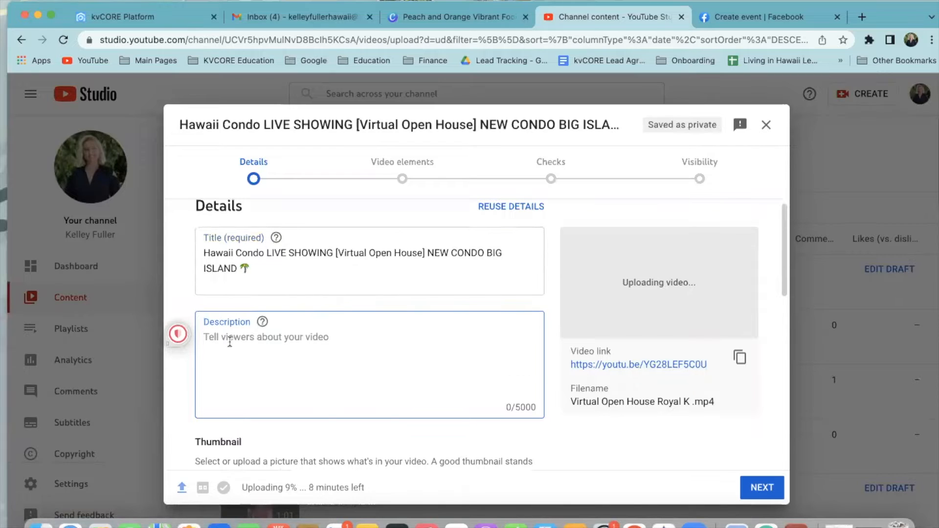
{"action": "scroll", "coordinate": [227, 339], "scroll_direction": "down", "scroll_amount": 1}
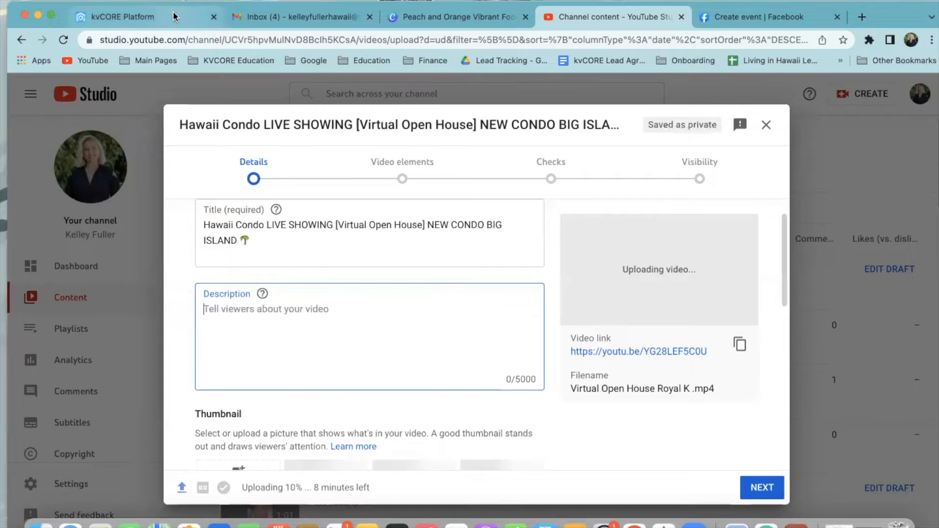
In kvCORE, open Lead Engine's Build Squeeze Page and switch to SINGLE PROPERTY
{"action": "left_click", "coordinate": [147, 17]}
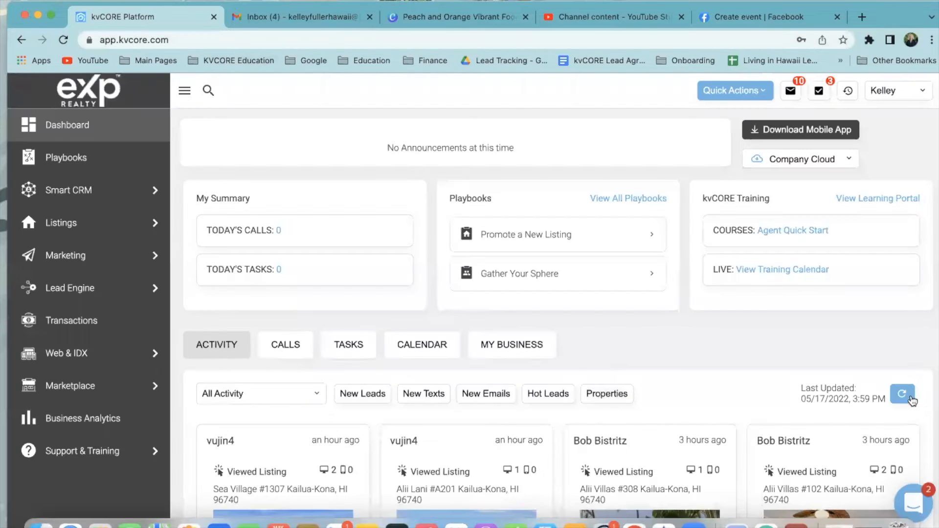
{"action": "left_click", "coordinate": [911, 399]}
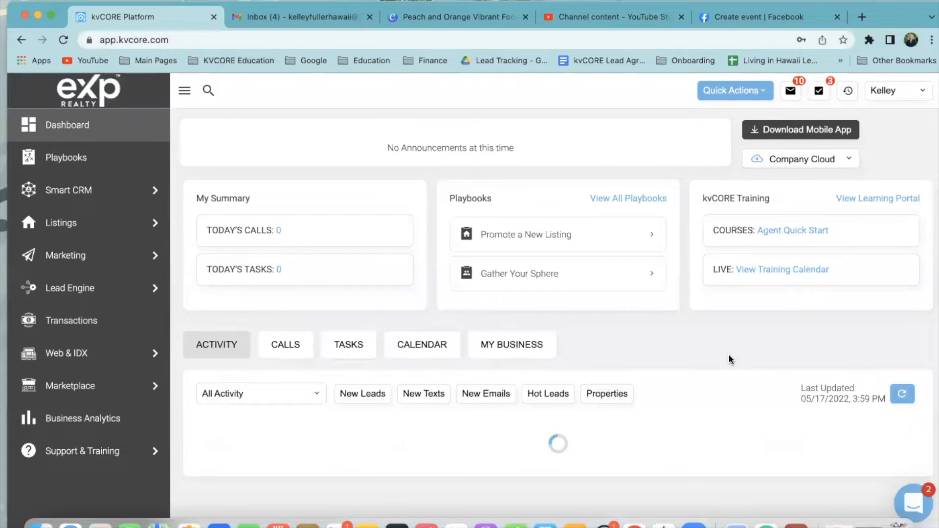
{"action": "mouse_move", "coordinate": [66, 285]}
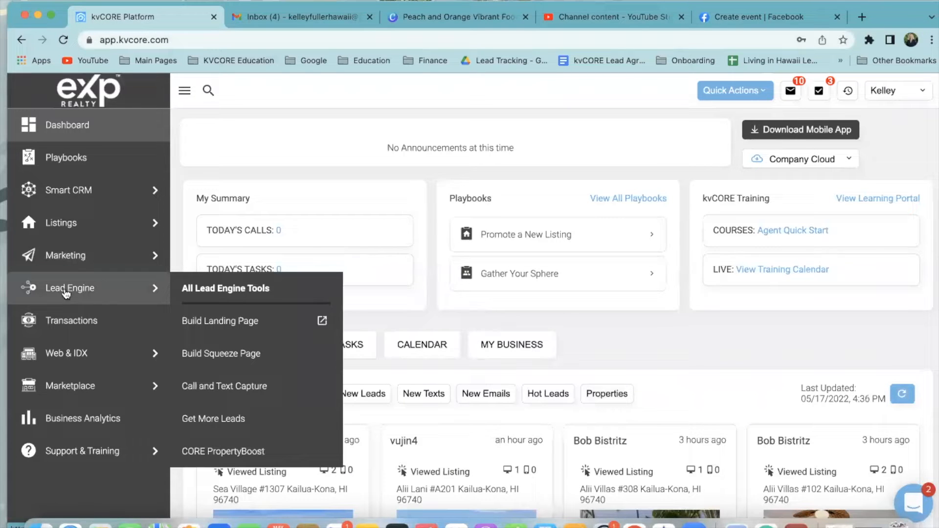
{"action": "left_click", "coordinate": [233, 356]}
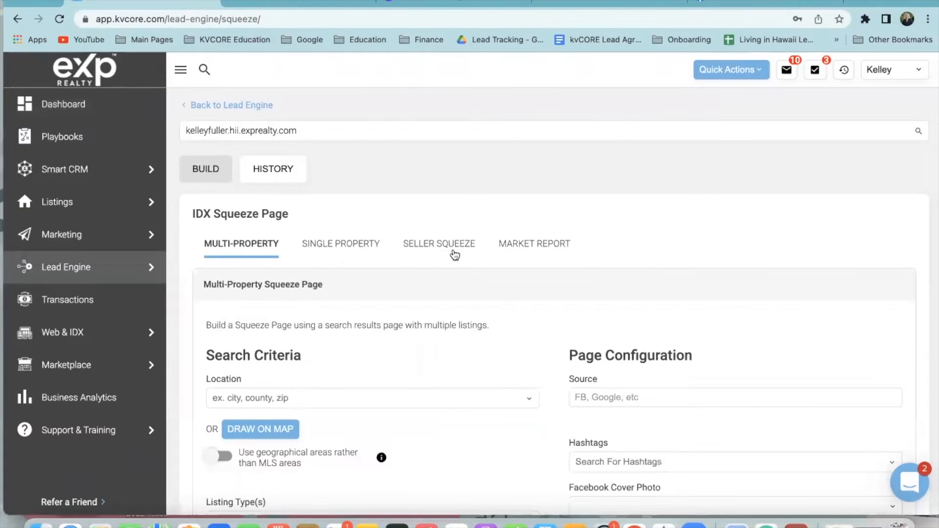
{"action": "scroll", "coordinate": [553, 260], "scroll_direction": "down", "scroll_amount": 3}
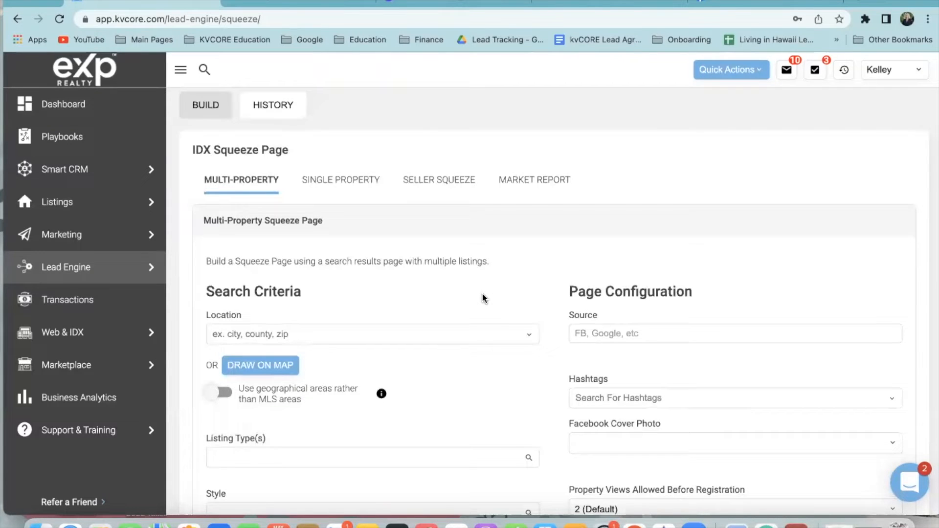
{"action": "left_click", "coordinate": [356, 183]}
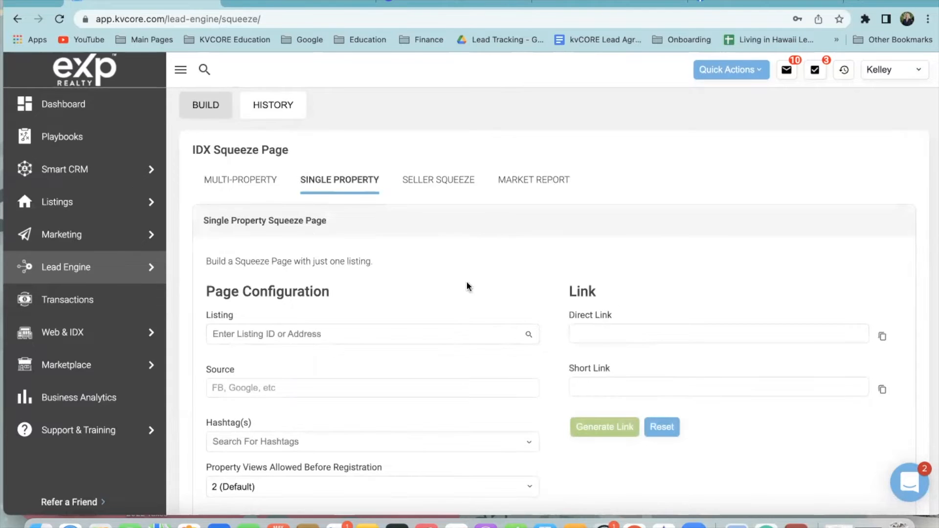
{"action": "scroll", "coordinate": [329, 350], "scroll_direction": "down", "scroll_amount": 2}
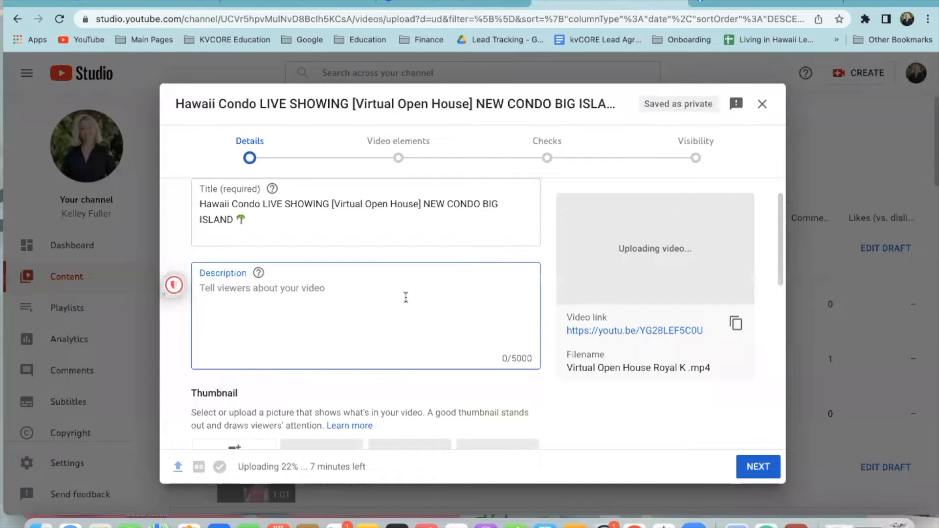
Write 'More Info here :' with the pasted property address as description, then delete it all
{"action": "type", "text": "More INFO"}
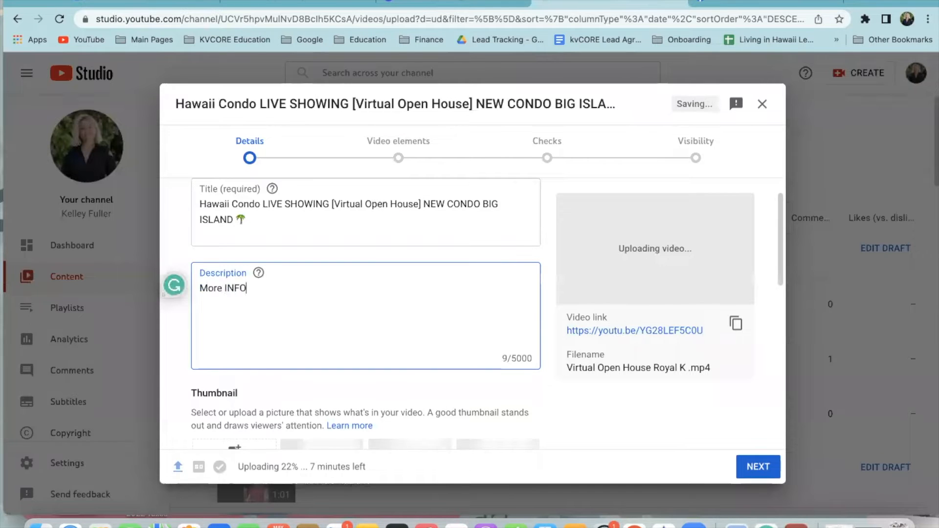
{"action": "key", "text": "BackSpace"}
{"action": "type", "text": "o here :"}
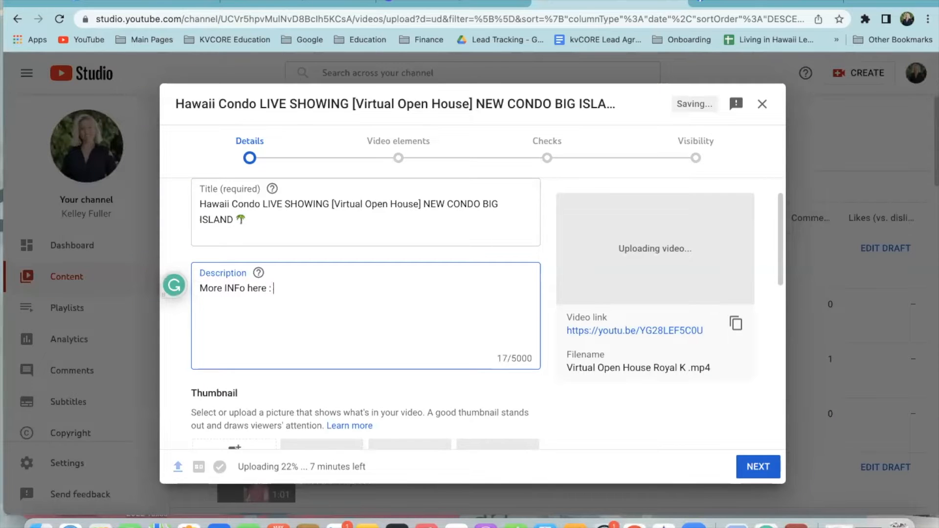
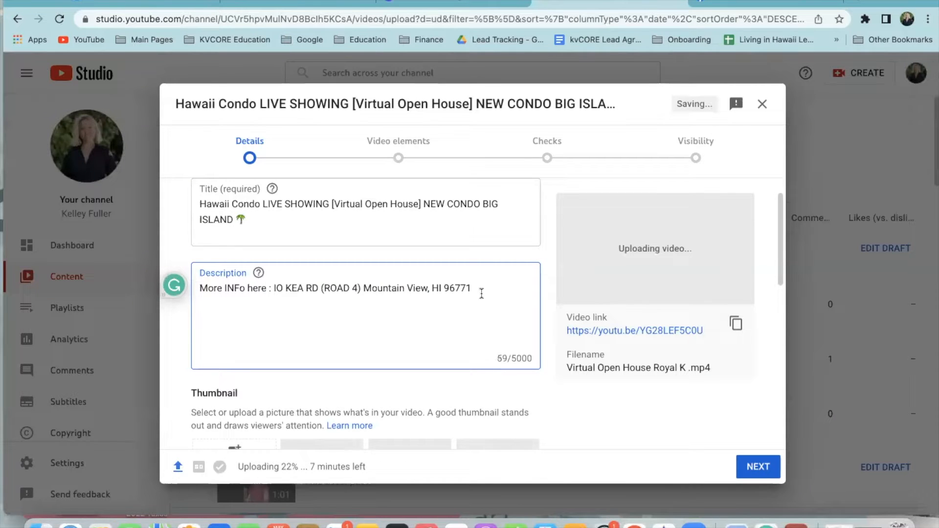
{"action": "left_click_drag", "start_coordinate": [495, 286], "coordinate": [196, 289]}
{"action": "key", "text": "BackSpace"}
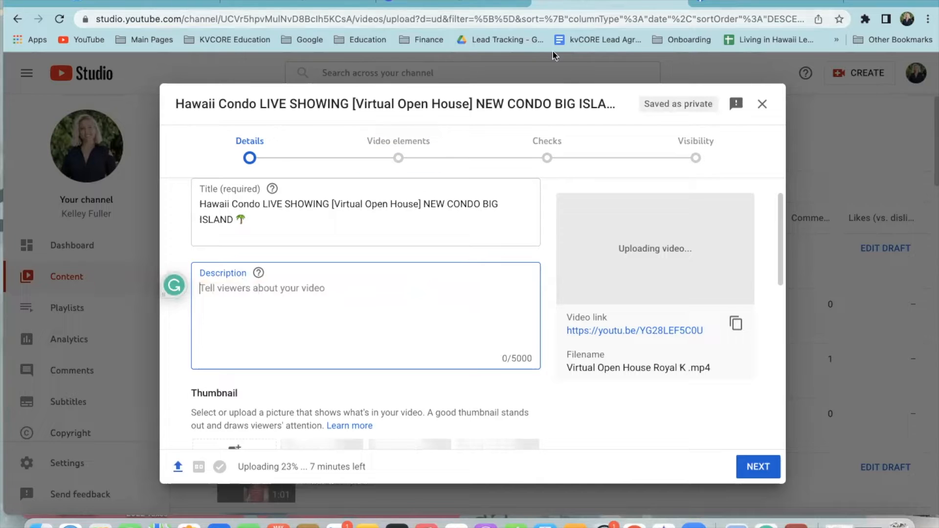
Return through the browser tabs to kvCORE's Single Property Squeeze Page builder
{"action": "left_click", "coordinate": [461, 5]}
{"action": "left_click", "coordinate": [290, 4]}
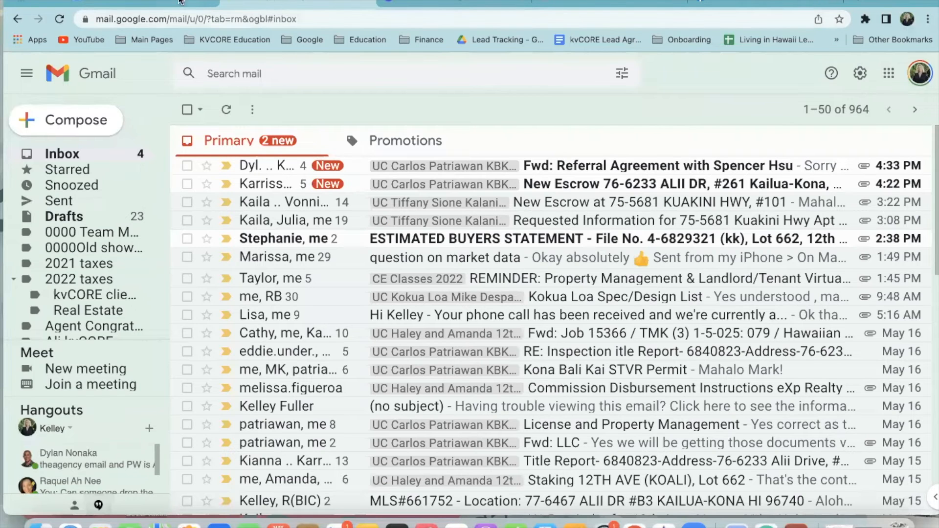
{"action": "left_click", "coordinate": [142, 5]}
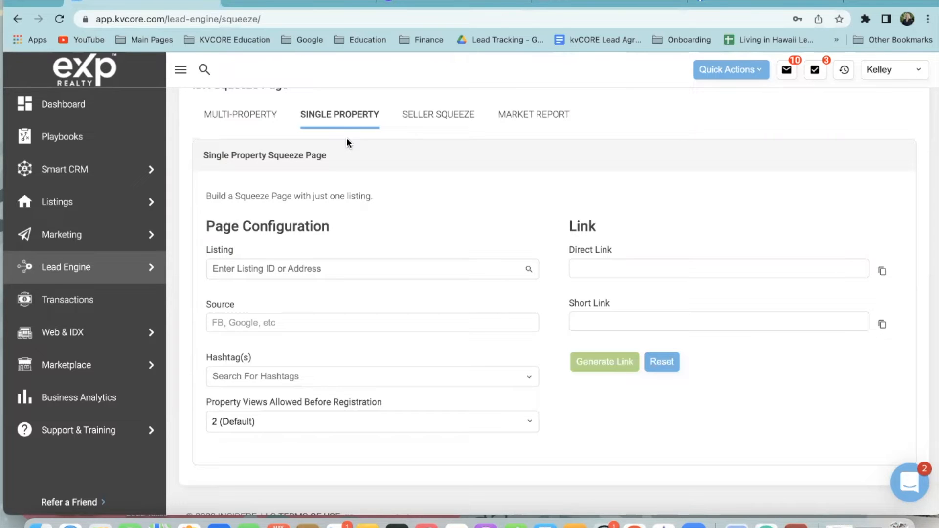
Begin the condo showing video's description in YouTube Studio with just 'More info:'
{"action": "left_click", "coordinate": [548, 7]}
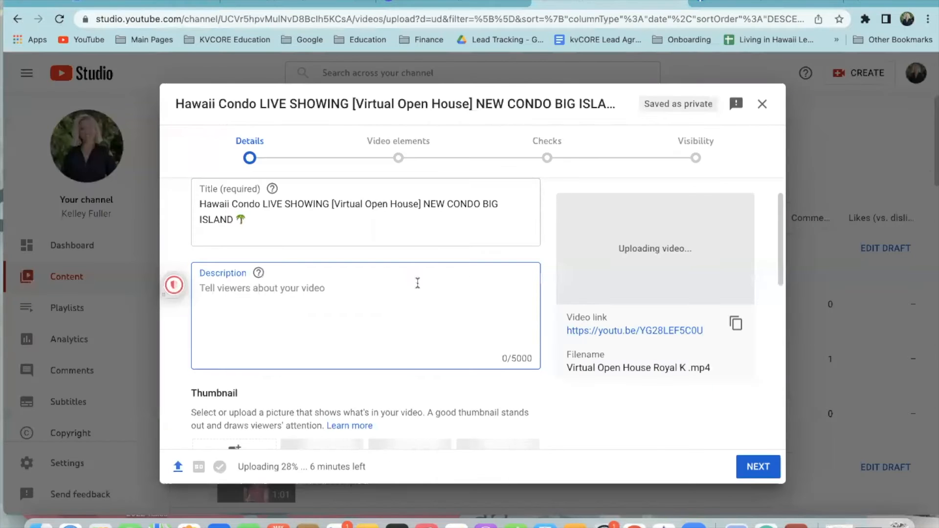
{"action": "scroll", "coordinate": [542, 283], "scroll_direction": "down", "scroll_amount": 3}
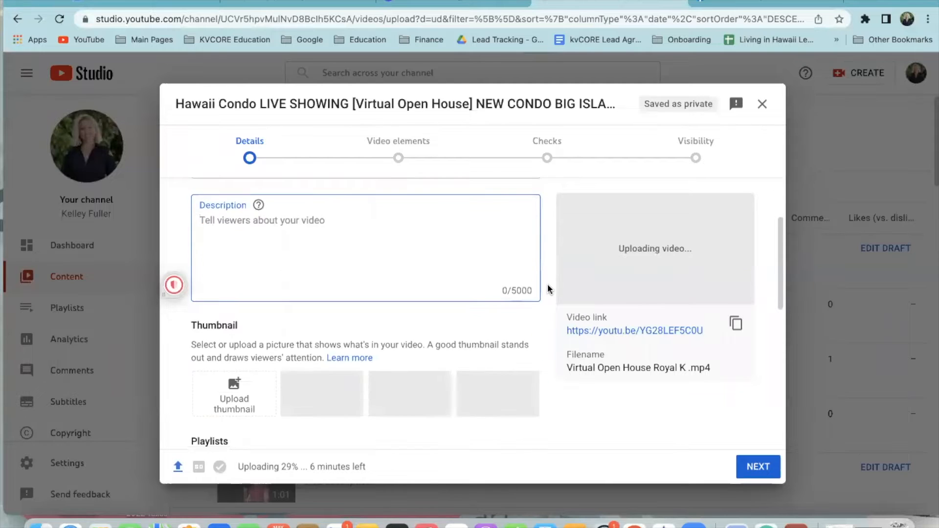
{"action": "scroll", "coordinate": [548, 284], "scroll_direction": "up", "scroll_amount": 4}
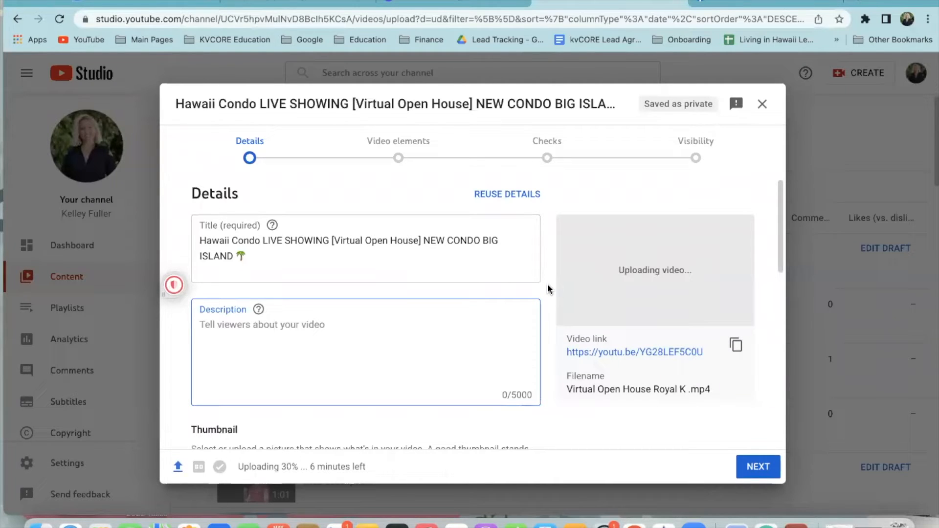
{"action": "scroll", "coordinate": [546, 331], "scroll_direction": "down", "scroll_amount": 3}
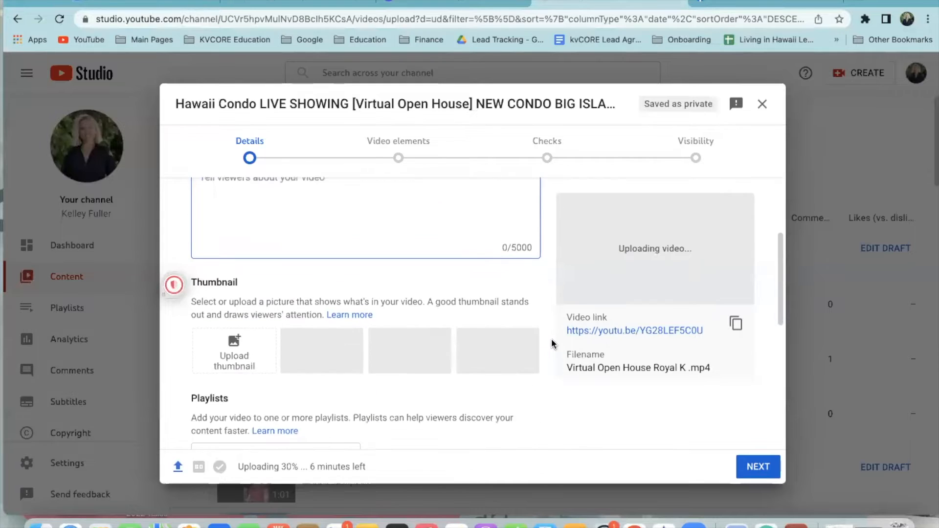
{"action": "scroll", "coordinate": [548, 338], "scroll_direction": "up", "scroll_amount": 4}
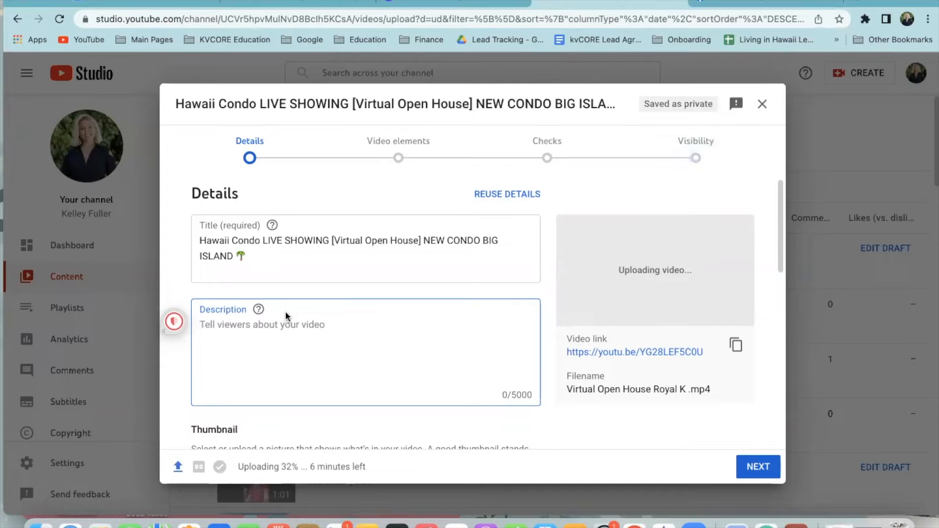
{"action": "type", "text": "More info:"}
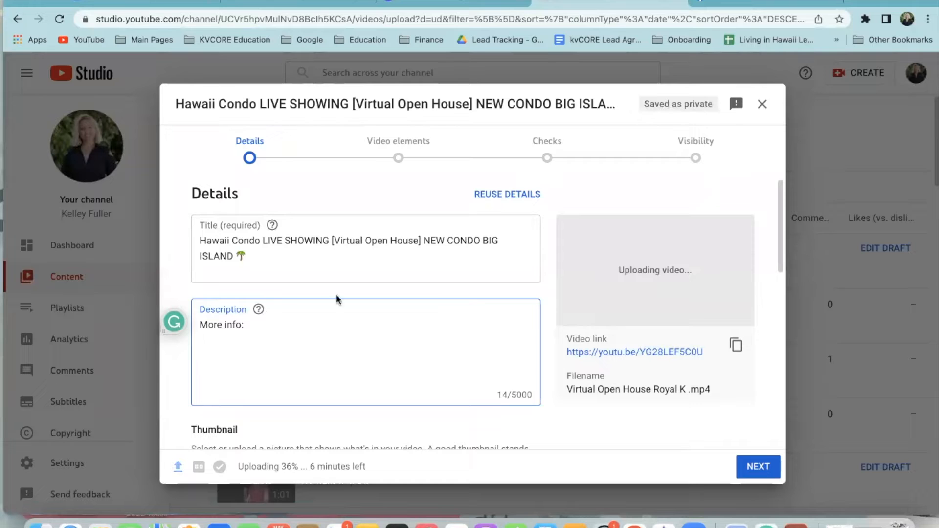
{"action": "left_click_drag", "start_coordinate": [218, 321], "coordinate": [254, 327]}
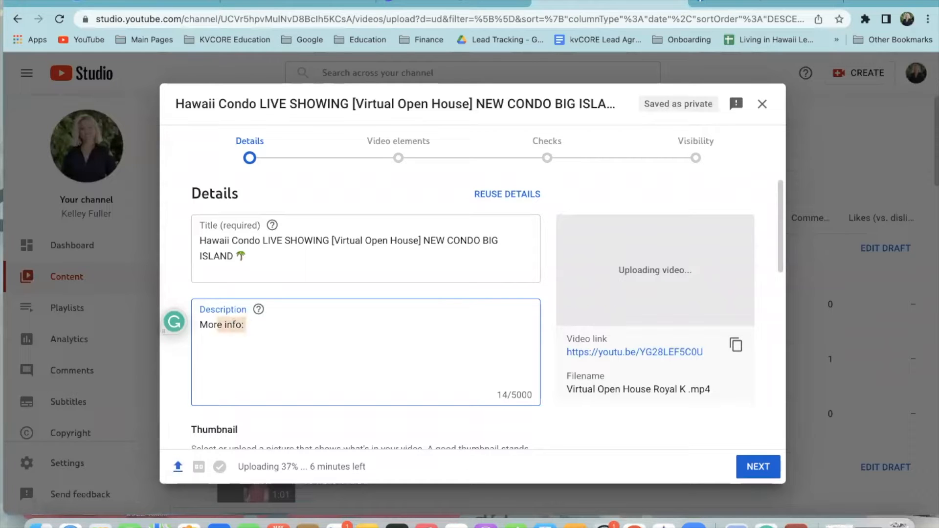
{"action": "key", "text": "BackSpace"}
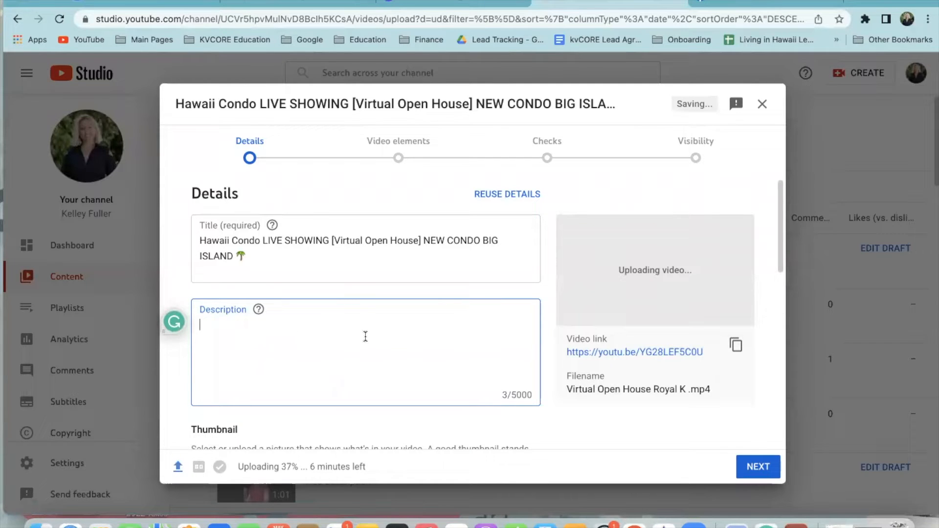
Reuse the Kona Coffee Villas video's details, excluding its title
{"action": "left_click", "coordinate": [504, 195]}
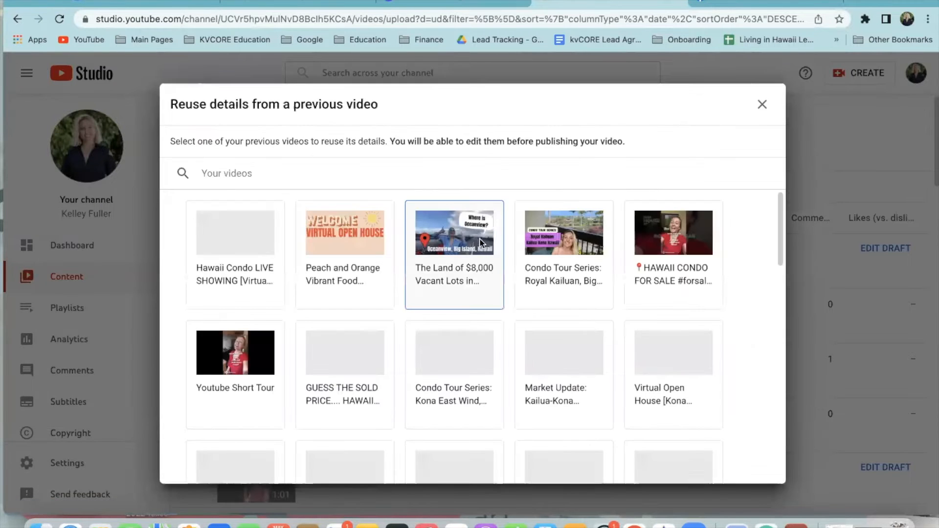
{"action": "scroll", "coordinate": [401, 293], "scroll_direction": "down", "scroll_amount": 2}
{"action": "scroll", "coordinate": [395, 313], "scroll_direction": "down", "scroll_amount": 1}
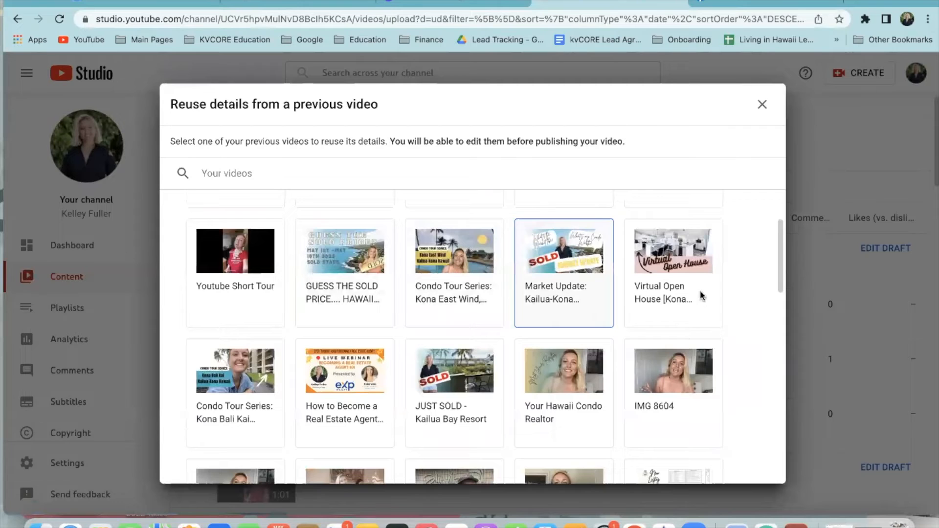
{"action": "left_click", "coordinate": [670, 264]}
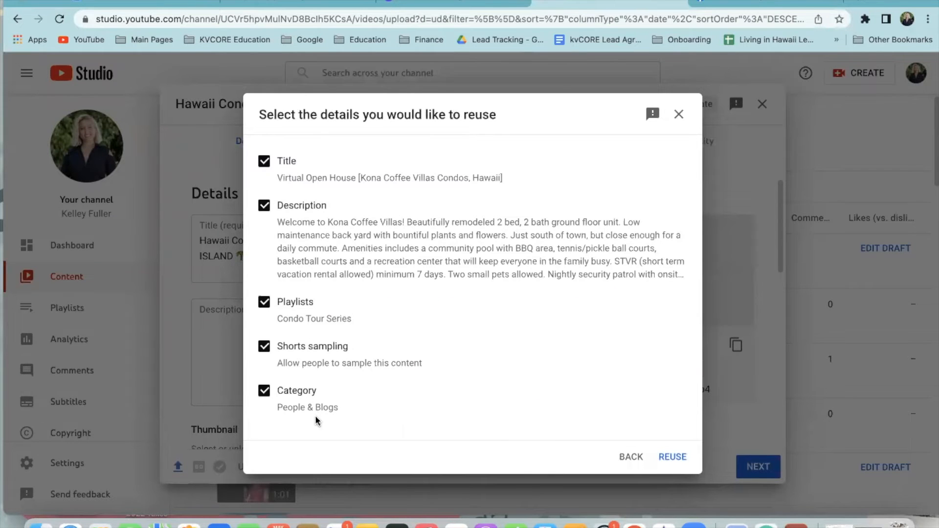
{"action": "left_click", "coordinate": [265, 162]}
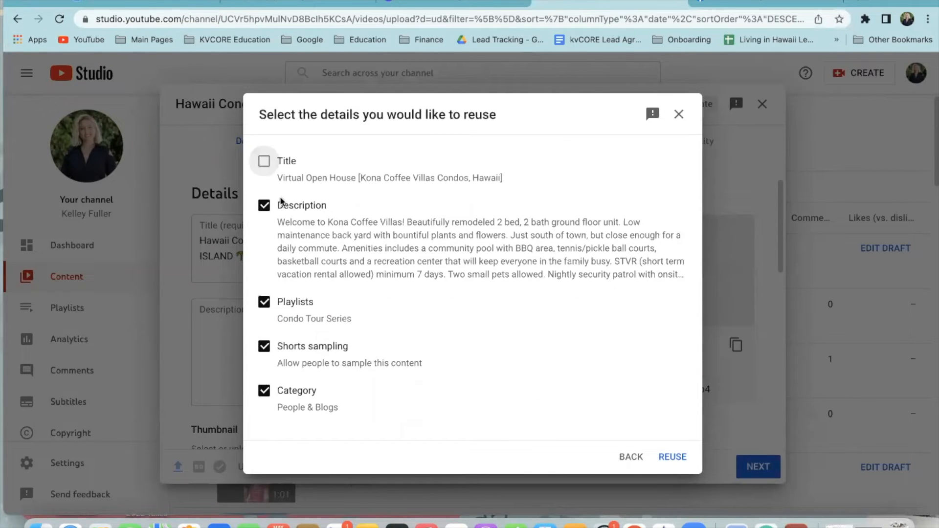
{"action": "left_click", "coordinate": [673, 457]}
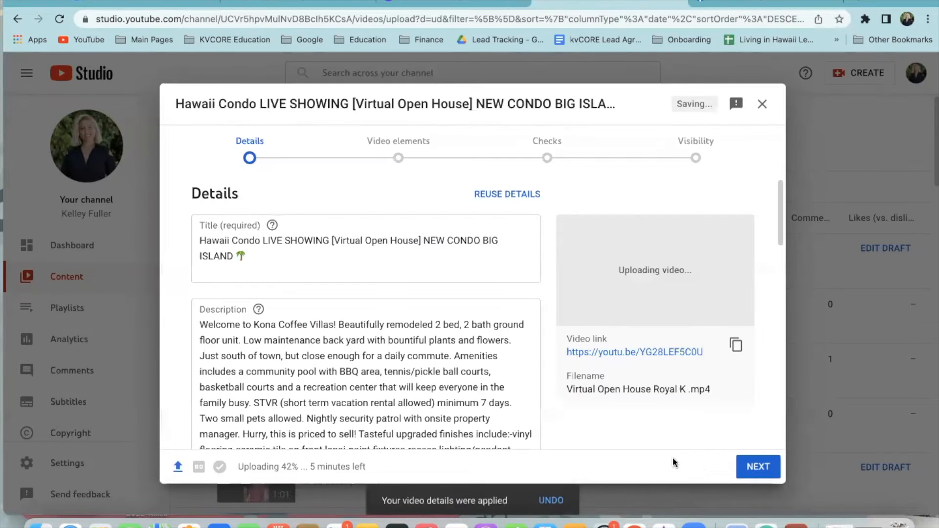
{"action": "scroll", "coordinate": [502, 389], "scroll_direction": "down", "scroll_amount": 5}
{"action": "scroll", "coordinate": [499, 389], "scroll_direction": "down", "scroll_amount": 4}
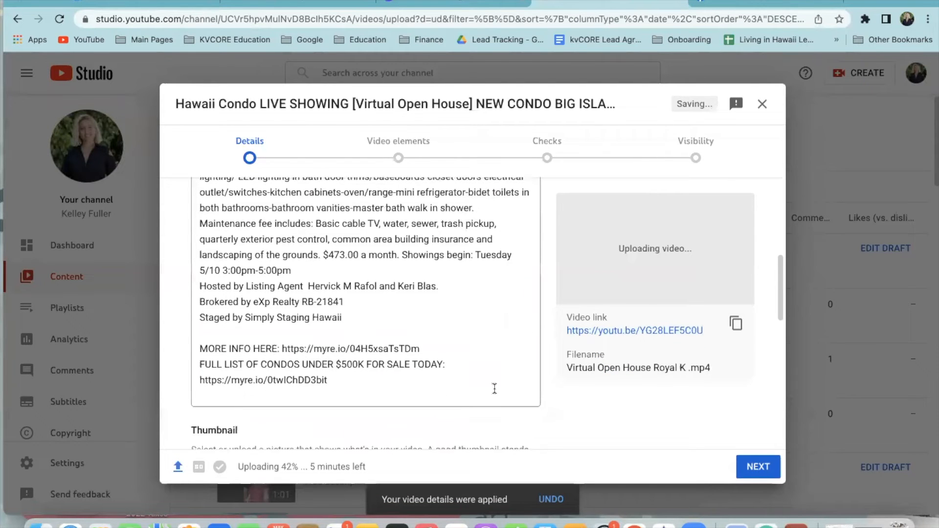
Add a blank line between the MORE INFO HERE link and the condo list link
{"action": "left_click", "coordinate": [336, 318]}
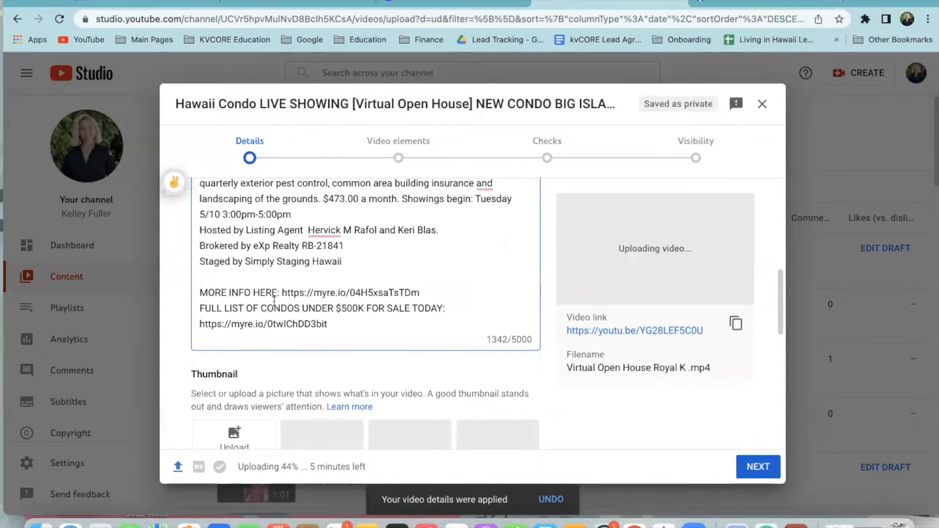
{"action": "left_click", "coordinate": [433, 293]}
{"action": "key", "text": "Return"}
Copy the condo list short link and load it in a new browser tab
{"action": "left_click", "coordinate": [323, 341]}
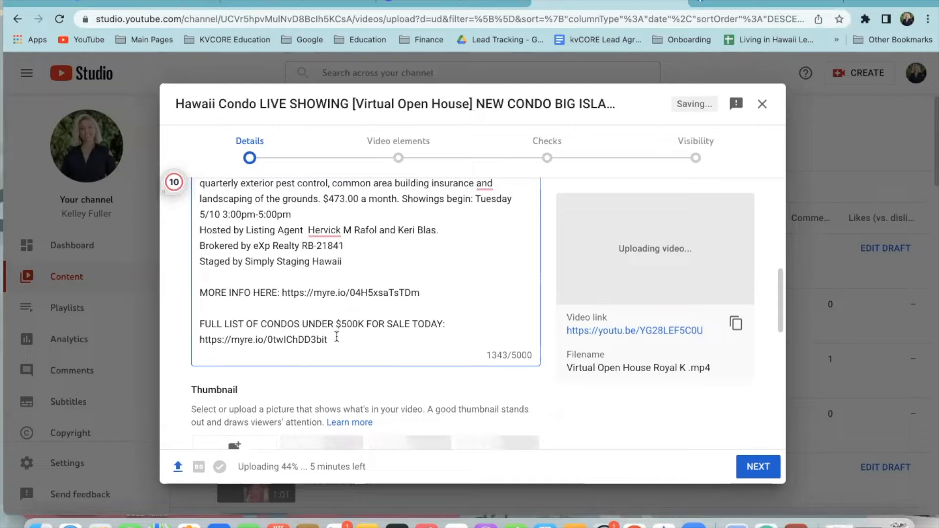
{"action": "left_click_drag", "start_coordinate": [383, 336], "coordinate": [193, 344]}
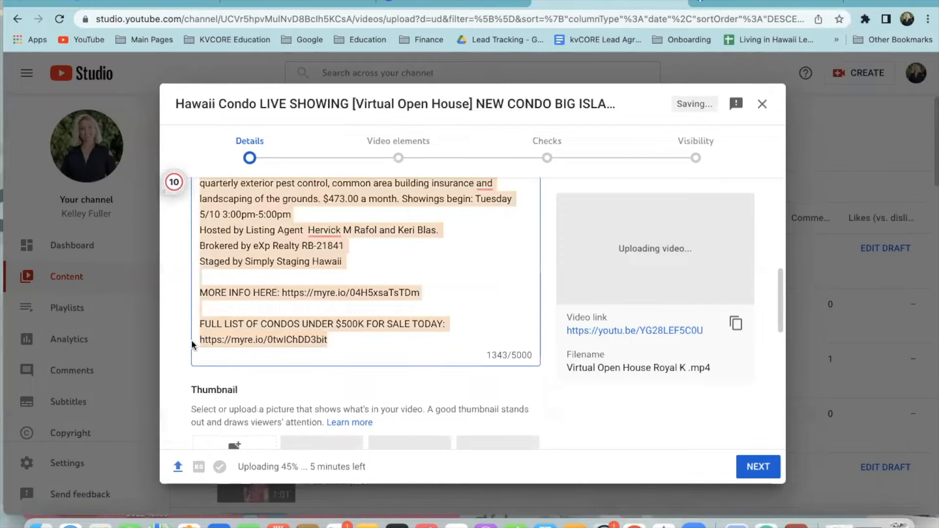
{"action": "left_click", "coordinate": [305, 324]}
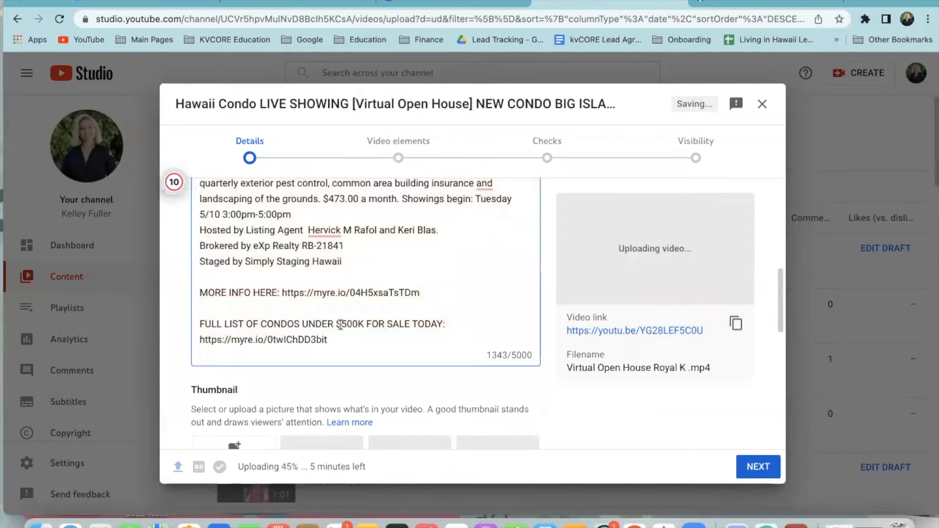
{"action": "left_click_drag", "start_coordinate": [328, 340], "coordinate": [201, 341]}
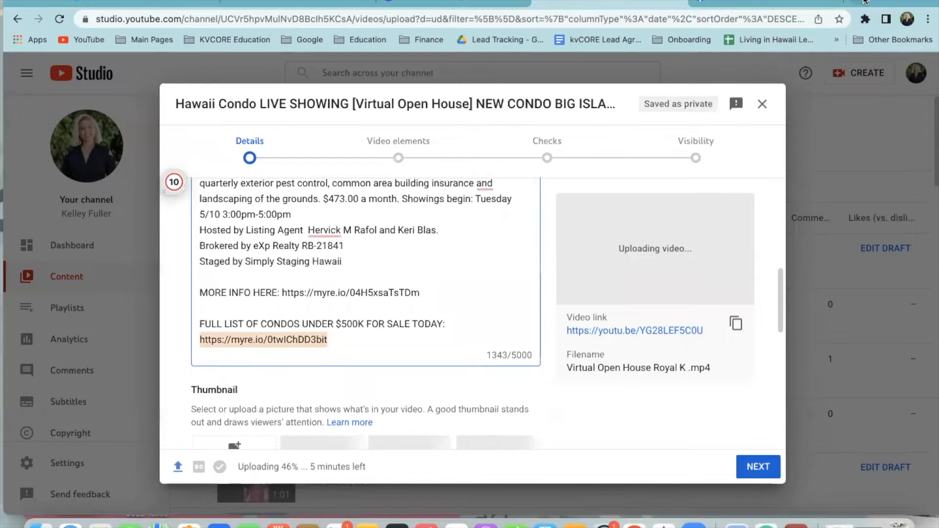
{"action": "key", "text": "super+c"}
{"action": "key", "text": "super+t"}
{"action": "key", "text": "super+v"}
{"action": "key", "text": "Return"}
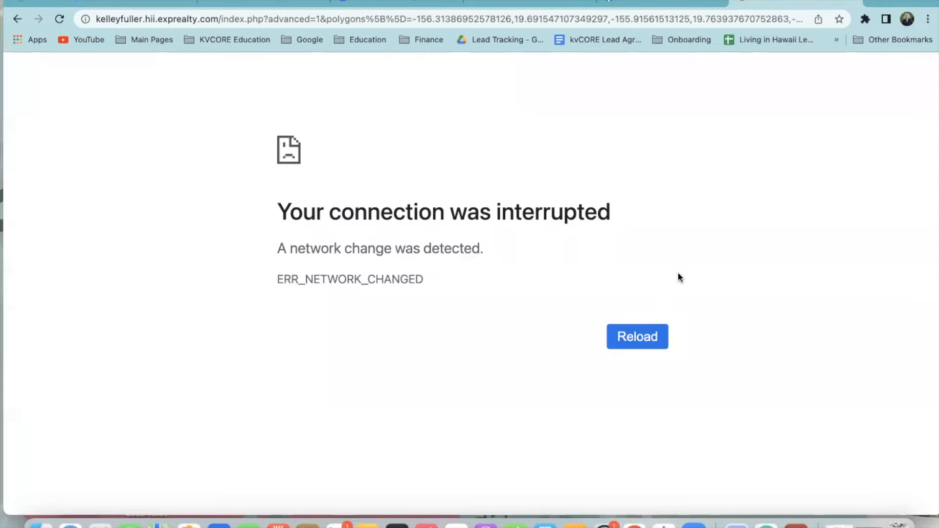
Reload the interrupted short-link page and review its 12 condo results
{"action": "left_click", "coordinate": [257, 22]}
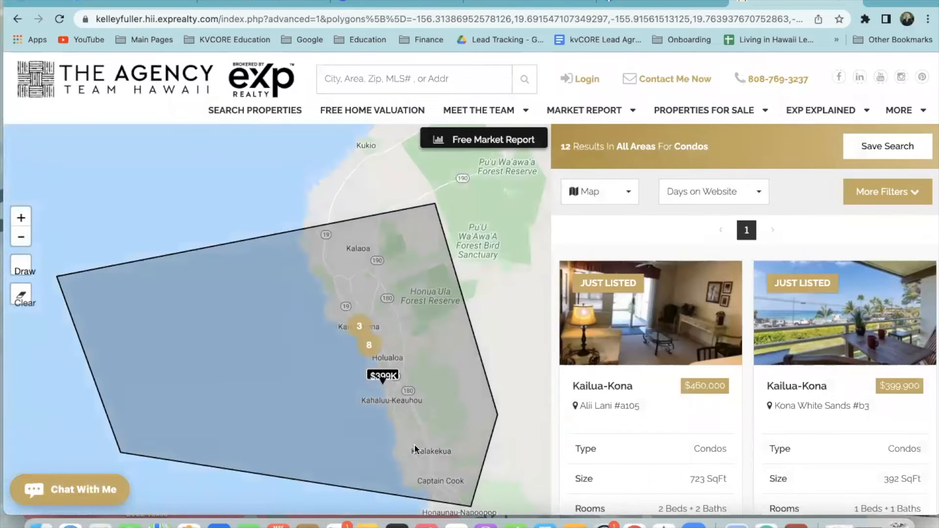
{"action": "scroll", "coordinate": [788, 392], "scroll_direction": "down", "scroll_amount": 5}
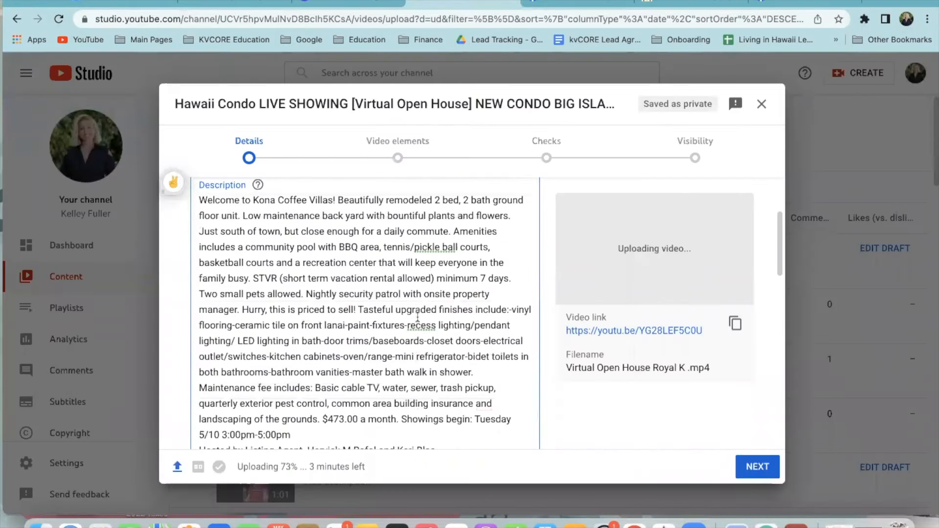
{"action": "scroll", "coordinate": [417, 317], "scroll_direction": "down", "scroll_amount": 3}
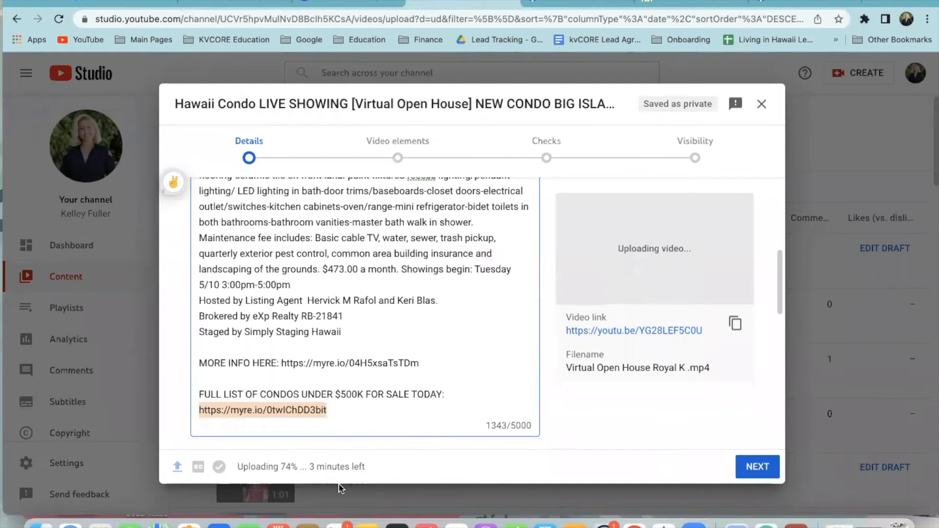
Delete the reused Kona Coffee Villas text, leaving only the two closing links
{"action": "scroll", "coordinate": [227, 252], "scroll_direction": "up", "scroll_amount": 10}
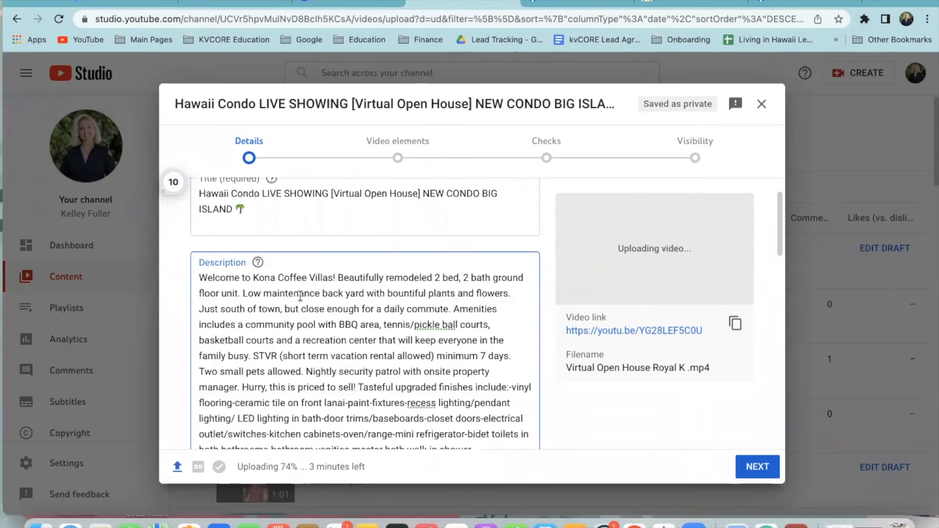
{"action": "scroll", "coordinate": [313, 333], "scroll_direction": "down", "scroll_amount": 5}
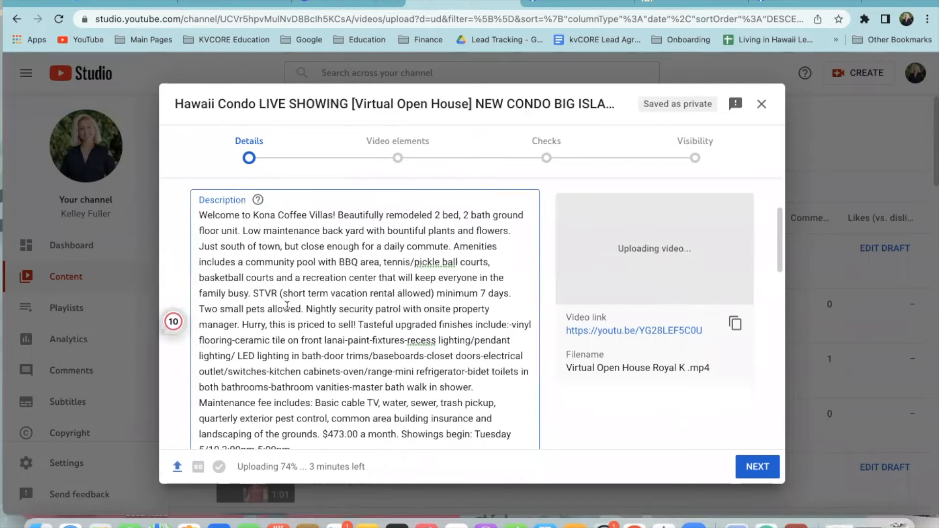
{"action": "left_click_drag", "start_coordinate": [341, 375], "coordinate": [203, 322]}
{"action": "key", "text": "BackSpace"}
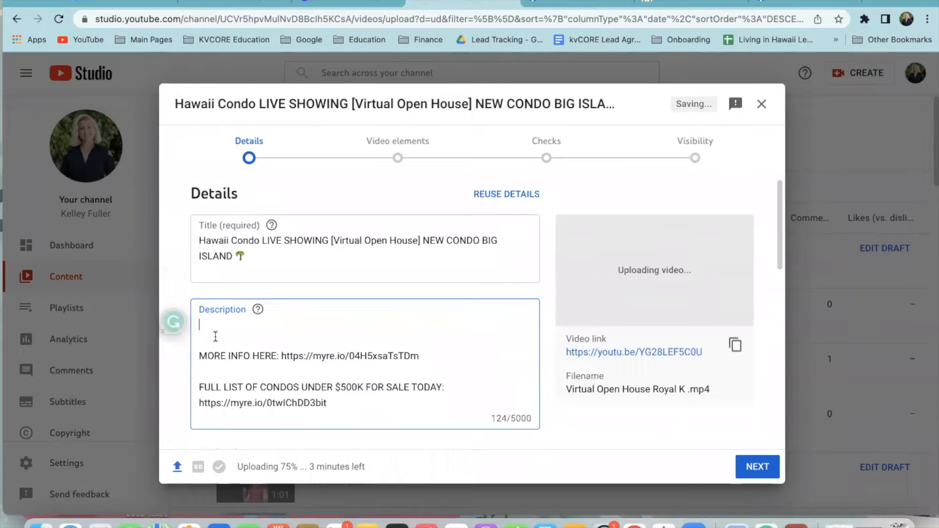
{"action": "left_click", "coordinate": [690, 5]}
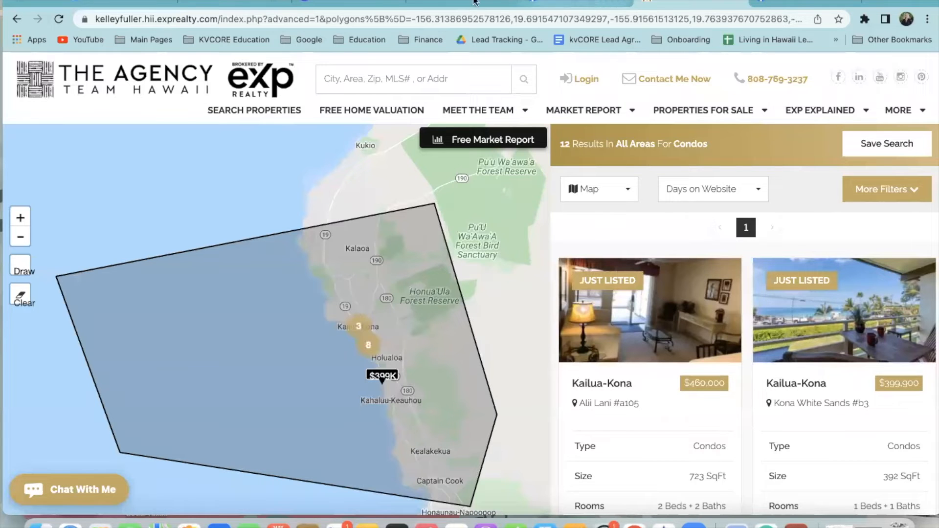
Log in to the Hawaii Information Service MLS with the saved credentials
{"action": "left_click", "coordinate": [876, 4]}
{"action": "type", "text": "hawaiiinformation"}
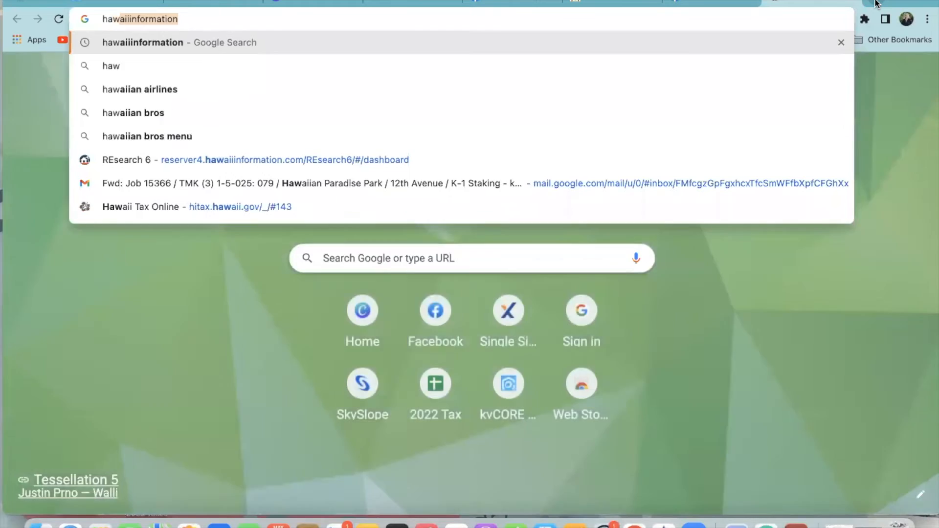
{"action": "key", "text": "Return"}
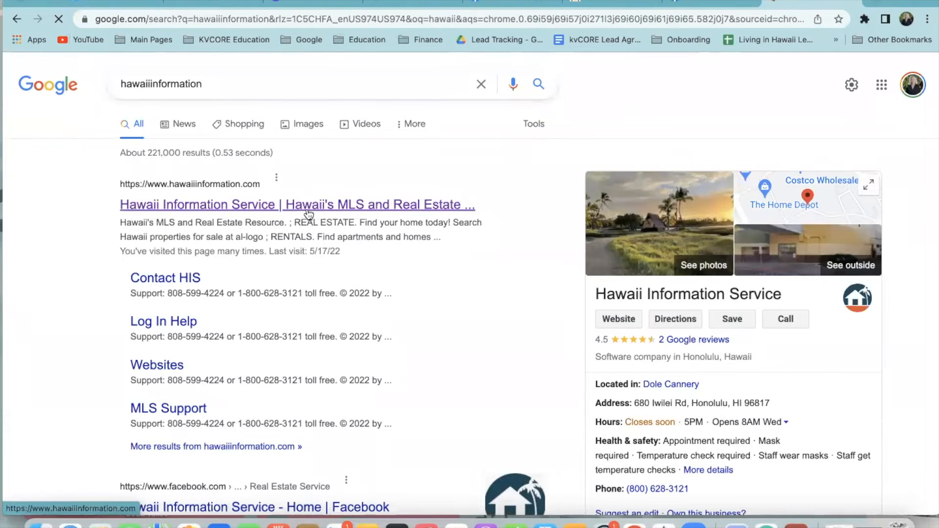
{"action": "left_click", "coordinate": [305, 208]}
{"action": "left_click", "coordinate": [230, 308]}
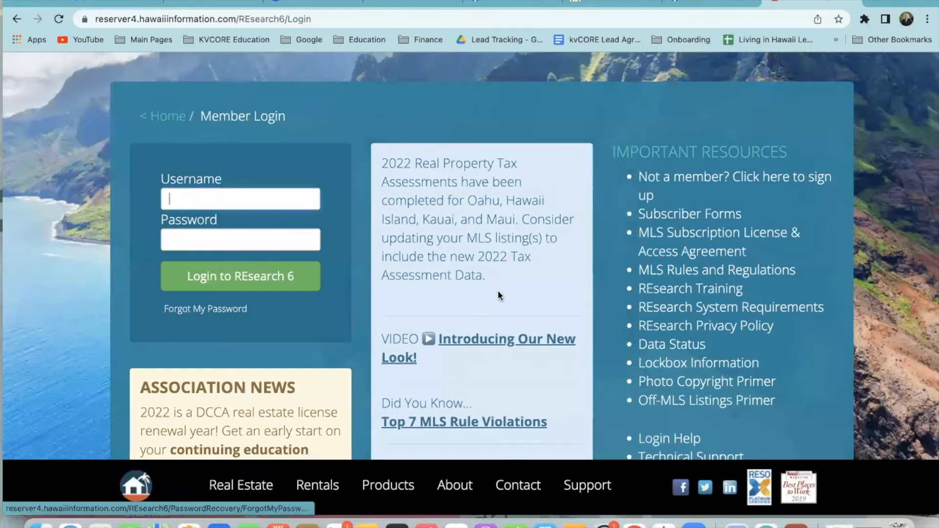
{"action": "left_click", "coordinate": [234, 202]}
{"action": "left_click", "coordinate": [253, 230]}
{"action": "left_click", "coordinate": [238, 239]}
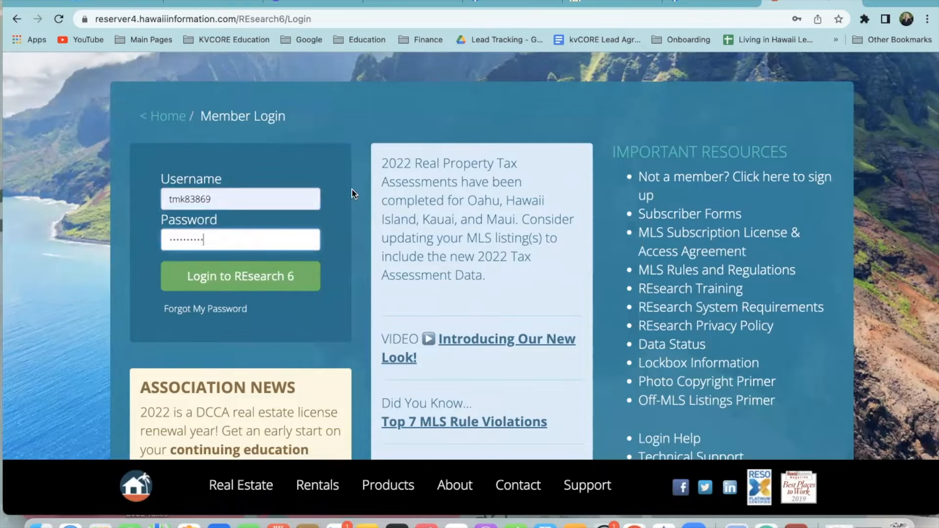
{"action": "left_click", "coordinate": [223, 282]}
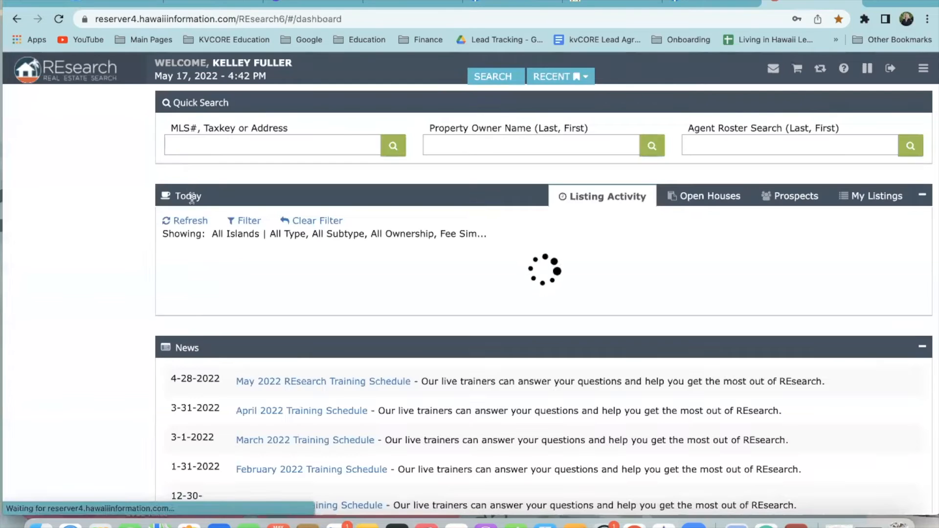
Search contingent and sold condos in taxkey 3-7 with minimum sold date 5/16/2022
{"action": "left_click", "coordinate": [94, 214]}
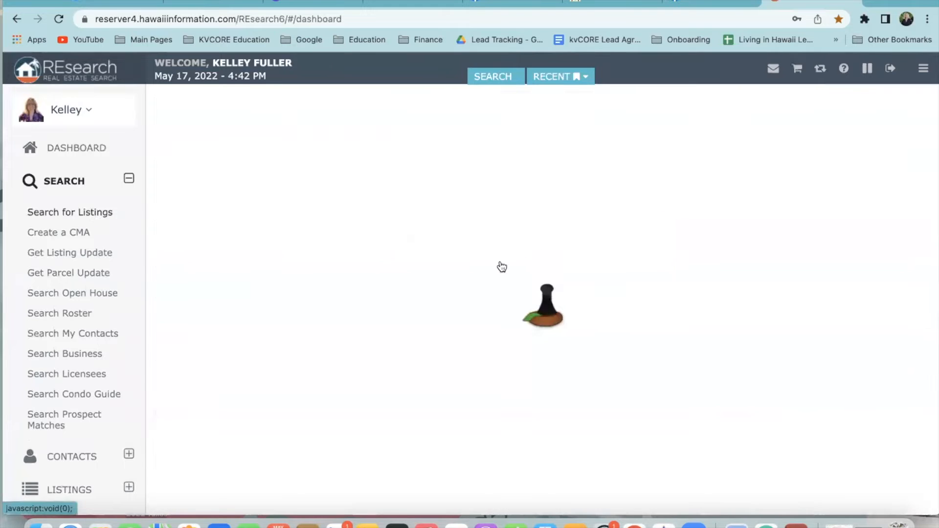
{"action": "left_click", "coordinate": [475, 210]}
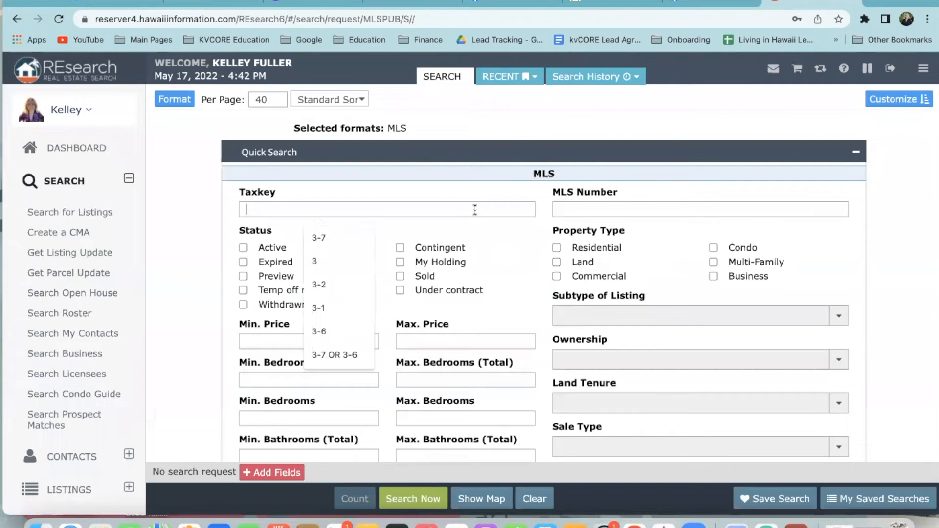
{"action": "left_click", "coordinate": [337, 237]}
{"action": "left_click", "coordinate": [400, 248]}
{"action": "left_click", "coordinate": [400, 276]}
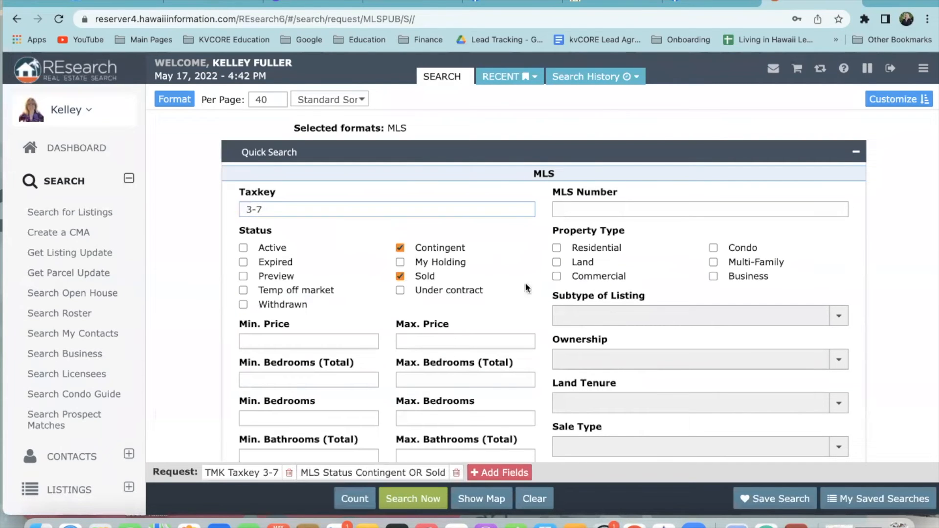
{"action": "left_click", "coordinate": [713, 248]}
{"action": "scroll", "coordinate": [654, 328], "scroll_direction": "down", "scroll_amount": 5}
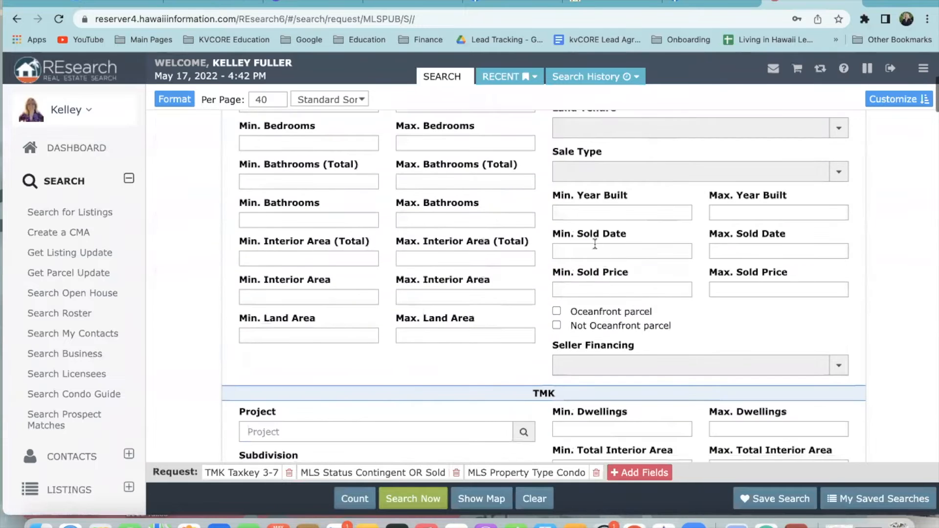
{"action": "left_click", "coordinate": [594, 250]}
{"action": "left_click", "coordinate": [584, 357]}
{"action": "scroll", "coordinate": [497, 368], "scroll_direction": "down", "scroll_amount": 10}
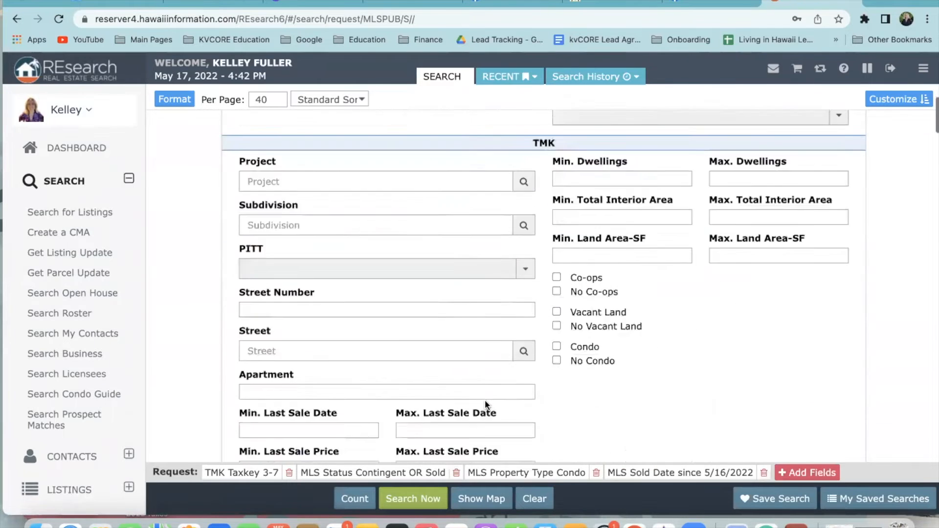
{"action": "left_click", "coordinate": [416, 494]}
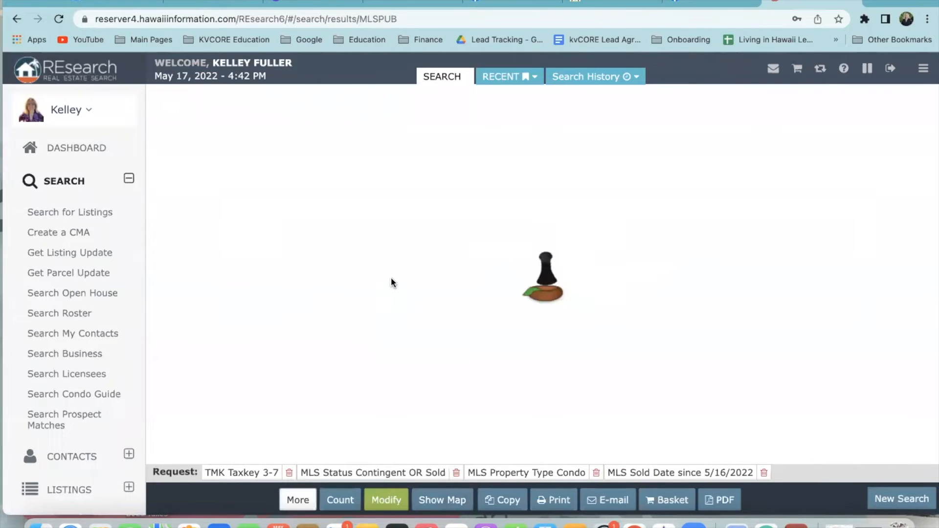
{"action": "scroll", "coordinate": [390, 296], "scroll_direction": "down", "scroll_amount": 5}
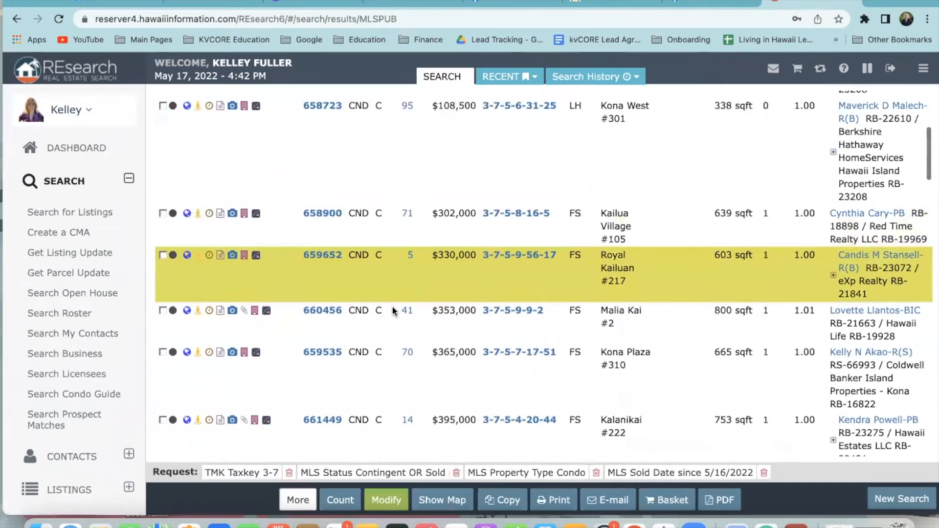
{"action": "scroll", "coordinate": [392, 306], "scroll_direction": "down", "scroll_amount": 1}
{"action": "left_click", "coordinate": [315, 184]}
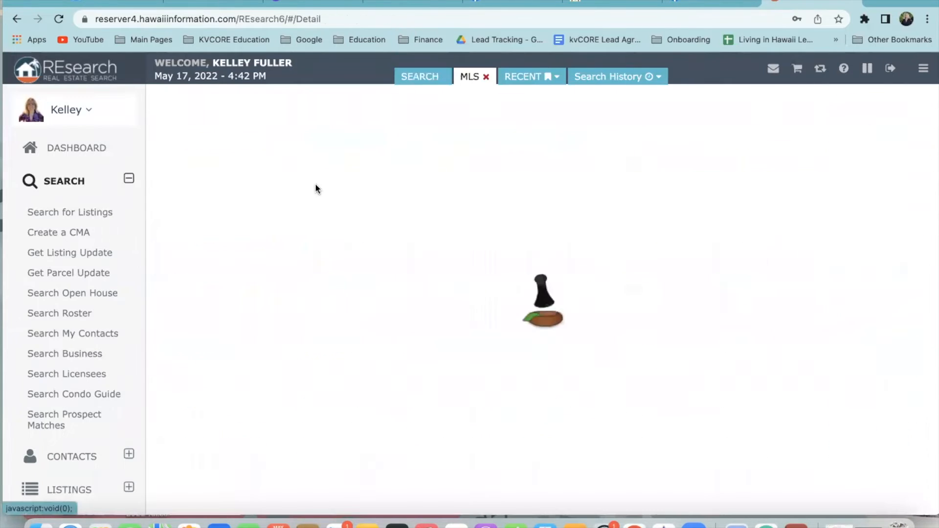
{"action": "scroll", "coordinate": [523, 332], "scroll_direction": "down", "scroll_amount": 10}
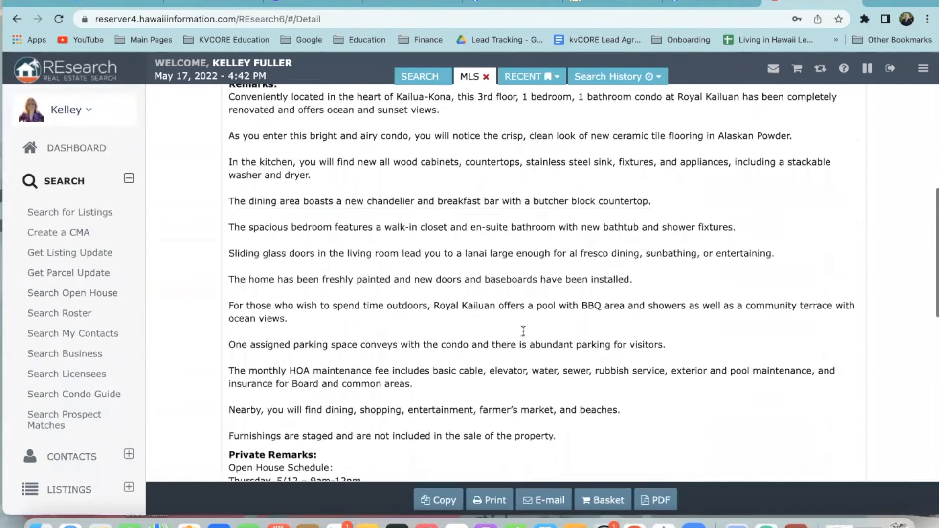
{"action": "left_click_drag", "start_coordinate": [571, 311], "coordinate": [232, 217]}
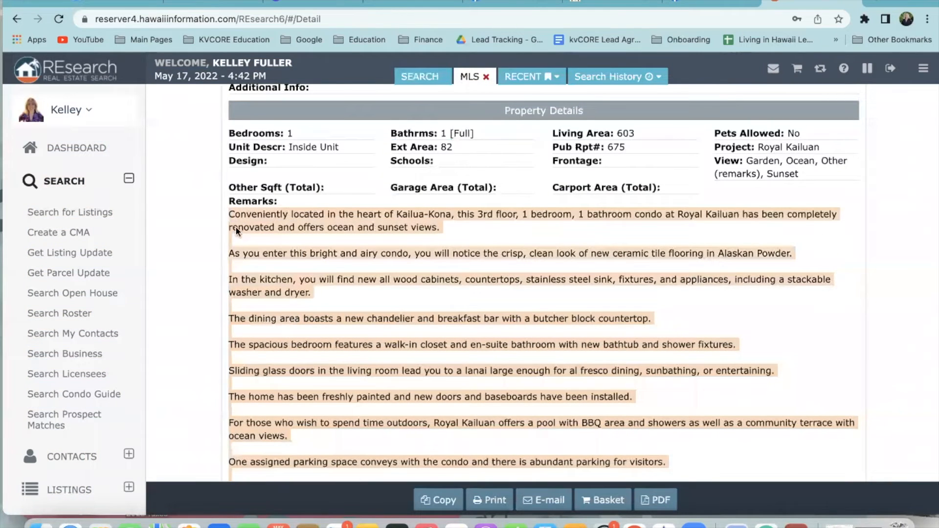
{"action": "scroll", "coordinate": [358, 291], "scroll_direction": "down", "scroll_amount": 8}
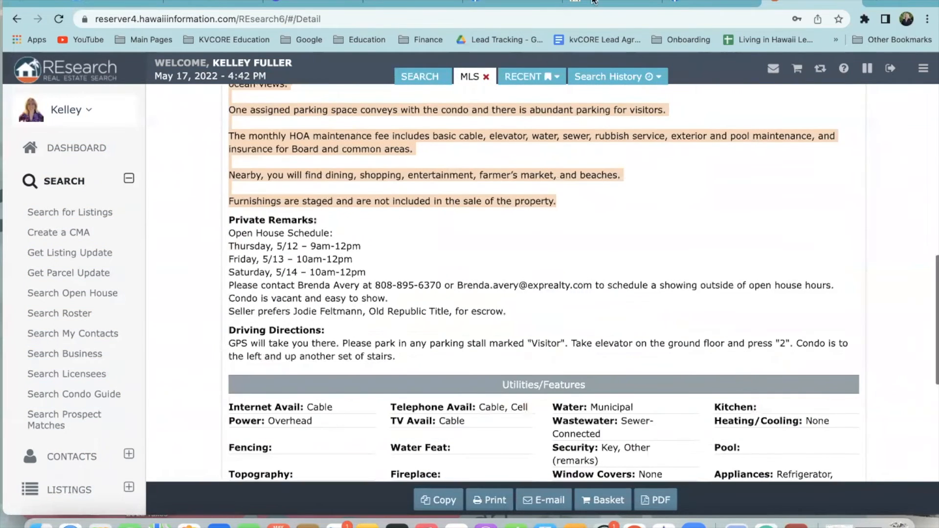
{"action": "left_click", "coordinate": [472, 2]}
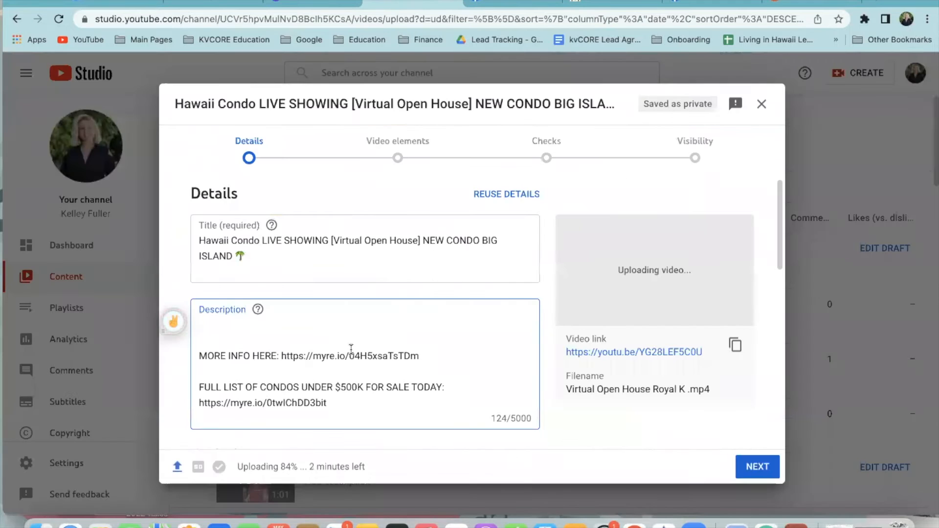
Paste the Royal Kailuan remarks and add a palm-tree emoji after the first paragraph
{"action": "key", "text": "super+v"}
{"action": "scroll", "coordinate": [294, 347], "scroll_direction": "down", "scroll_amount": 2}
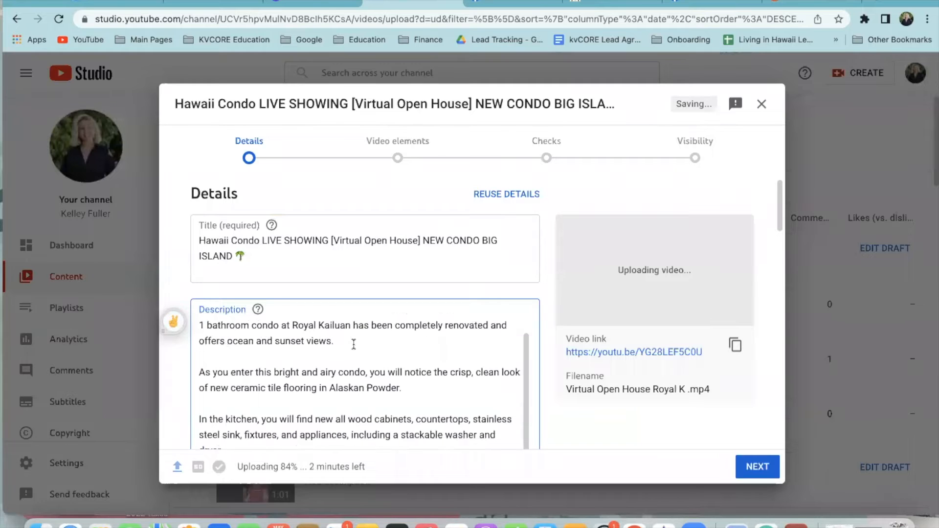
{"action": "left_click", "coordinate": [226, 349]}
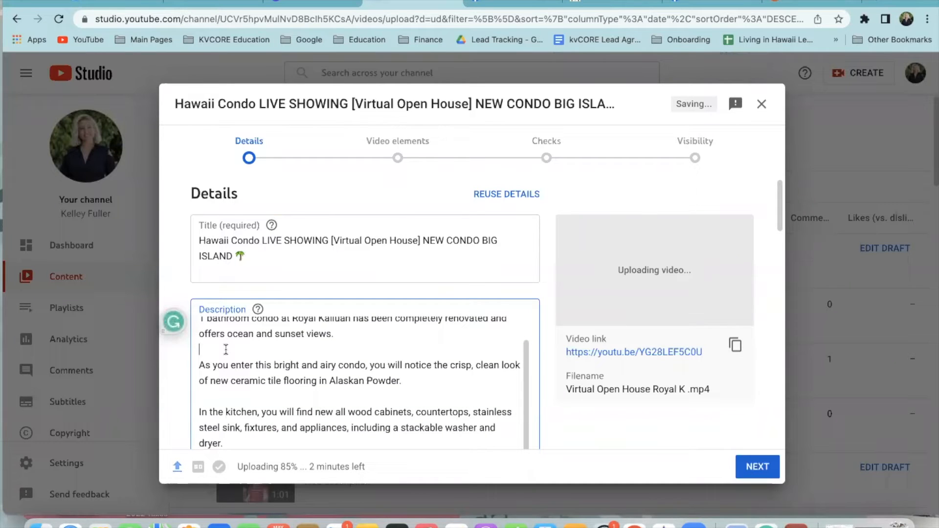
{"action": "left_click", "coordinate": [218, 396]}
{"action": "scroll", "coordinate": [218, 393], "scroll_direction": "down", "scroll_amount": 1}
{"action": "type", "text": "🌴"}
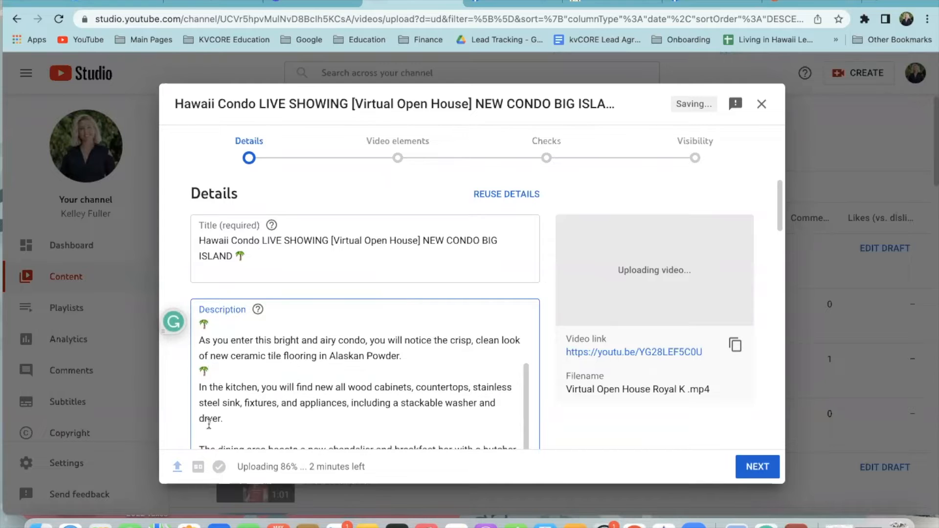
Add palm-tree emojis after the countertop and lanai paragraphs
{"action": "scroll", "coordinate": [209, 424], "scroll_direction": "down", "scroll_amount": 3}
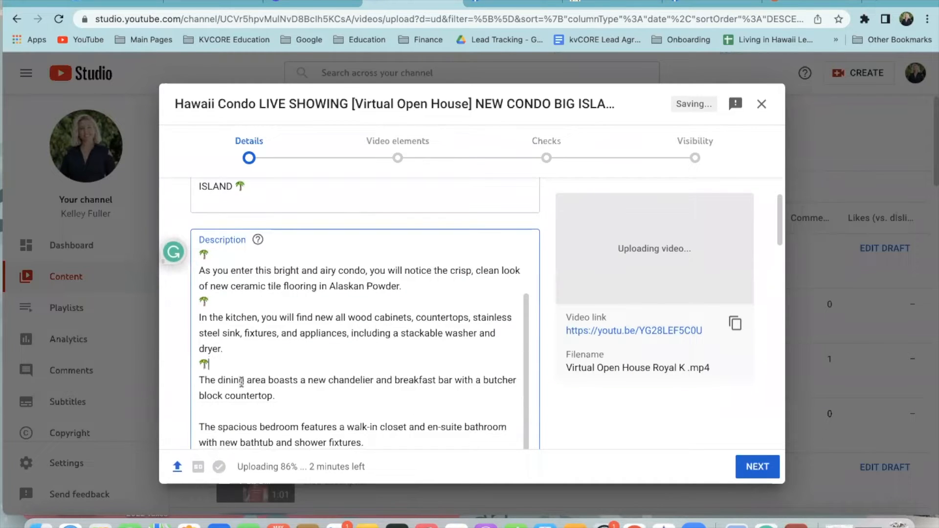
{"action": "scroll", "coordinate": [241, 382], "scroll_direction": "down", "scroll_amount": 4}
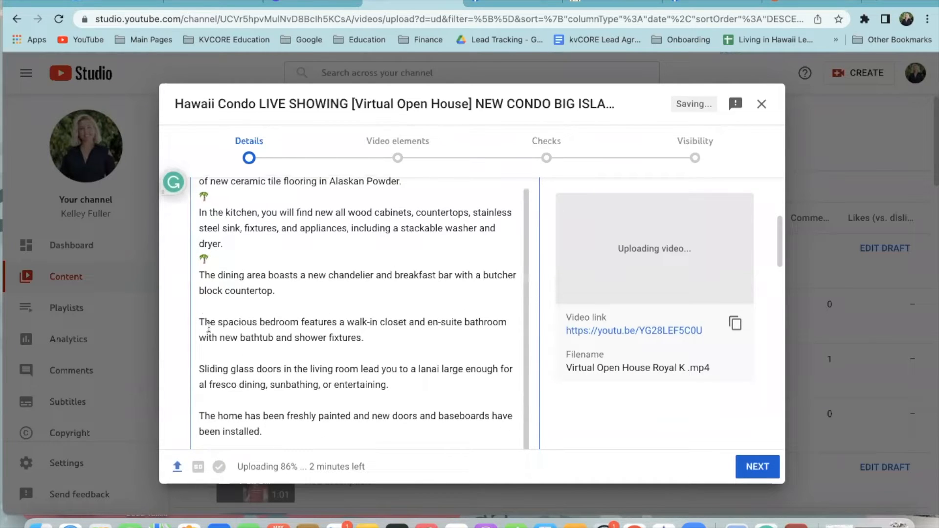
{"action": "scroll", "coordinate": [208, 327], "scroll_direction": "down", "scroll_amount": 2}
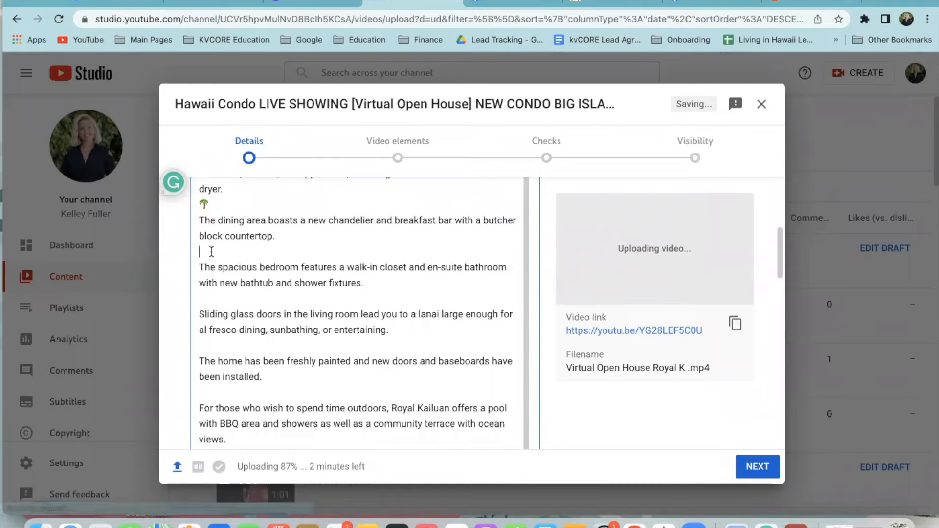
{"action": "type", "text": "🌴"}
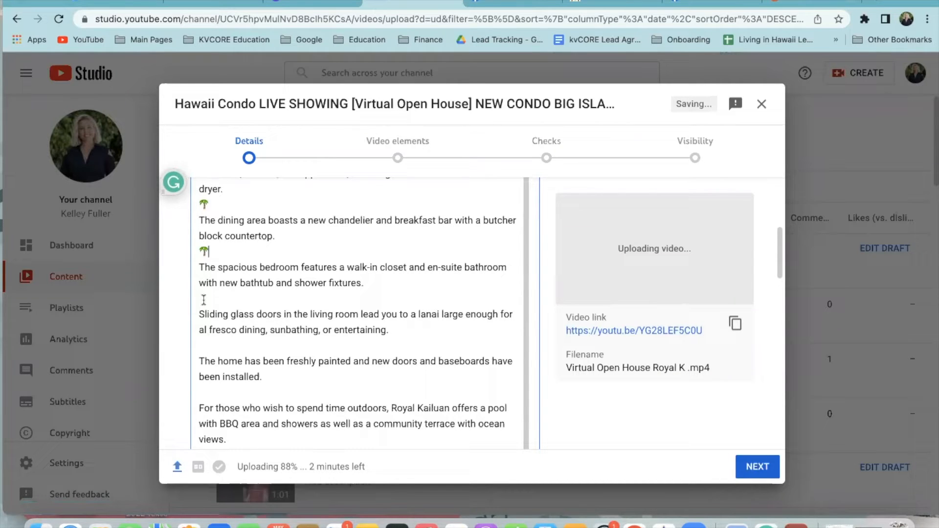
{"action": "scroll", "coordinate": [209, 308], "scroll_direction": "down", "scroll_amount": 2}
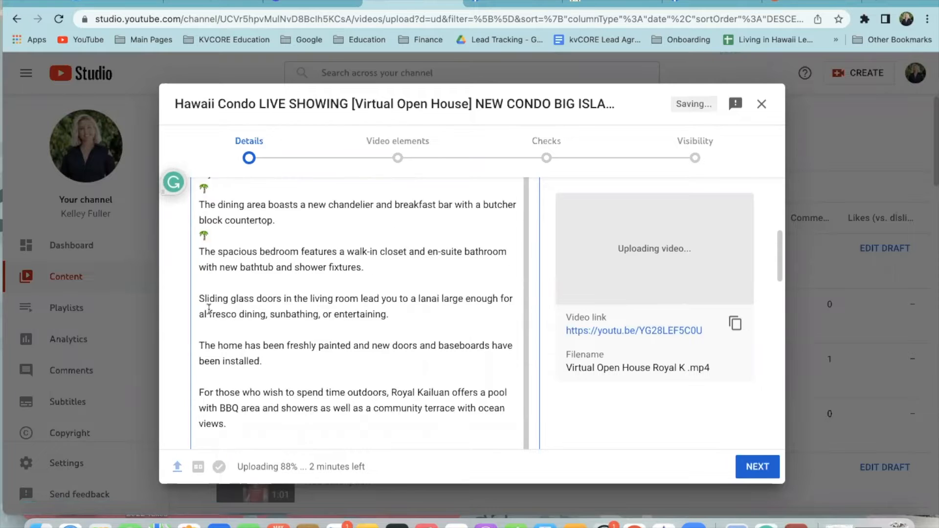
{"action": "left_click", "coordinate": [216, 283]}
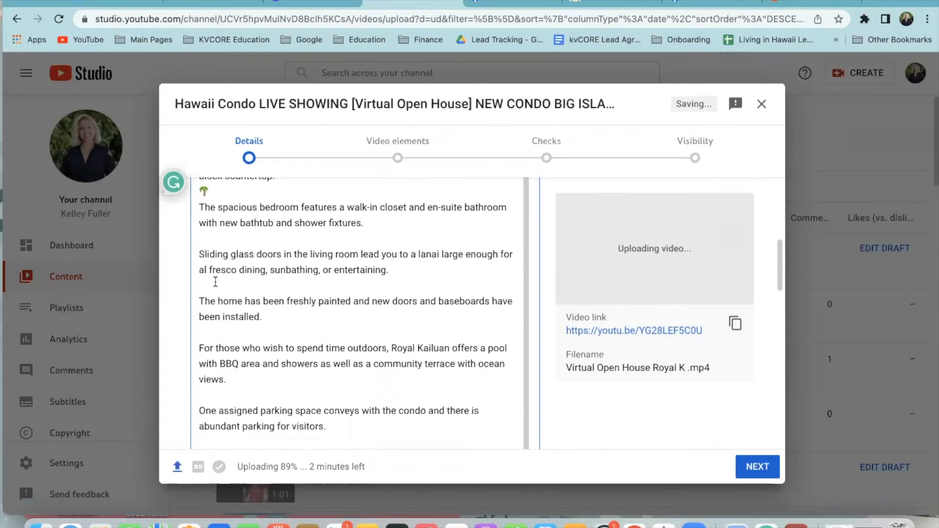
{"action": "type", "text": "🌴"}
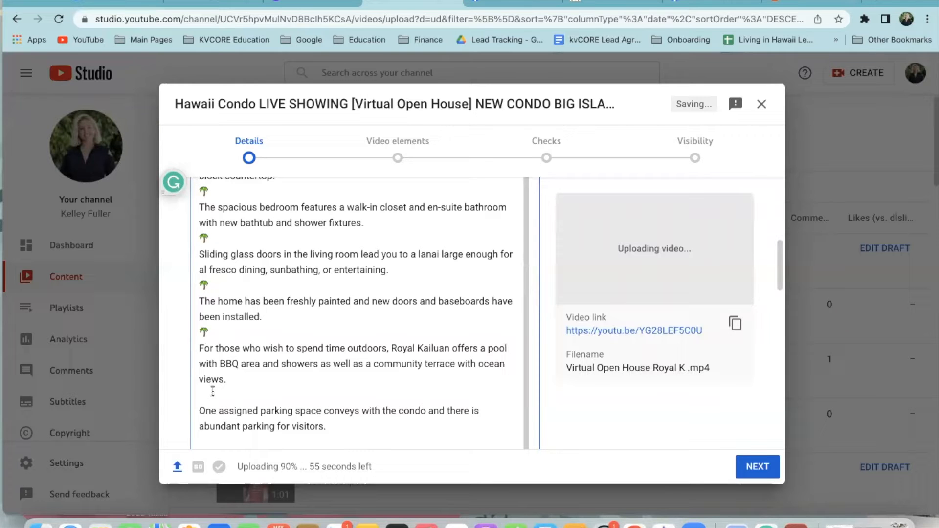
Delete the closing paragraphs from parking through furnishings
{"action": "scroll", "coordinate": [286, 398], "scroll_direction": "down", "scroll_amount": 8}
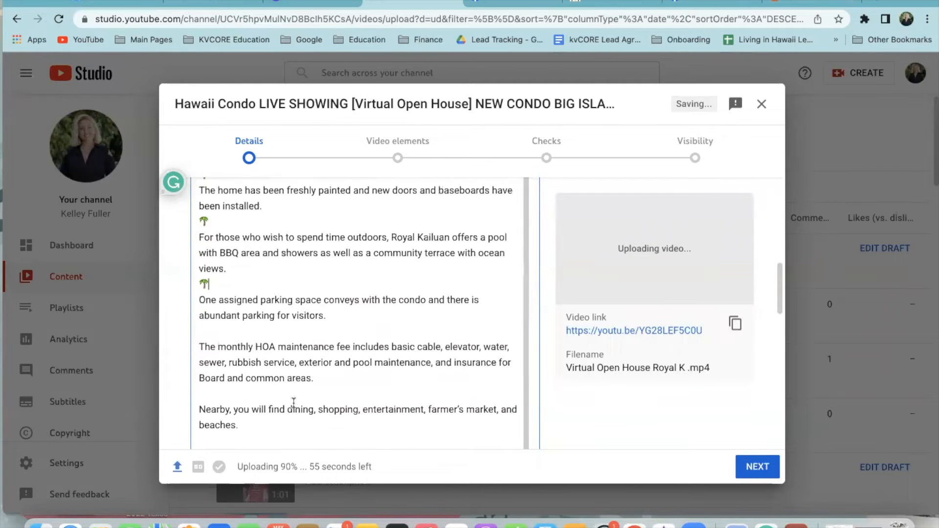
{"action": "scroll", "coordinate": [306, 400], "scroll_direction": "up", "scroll_amount": 2}
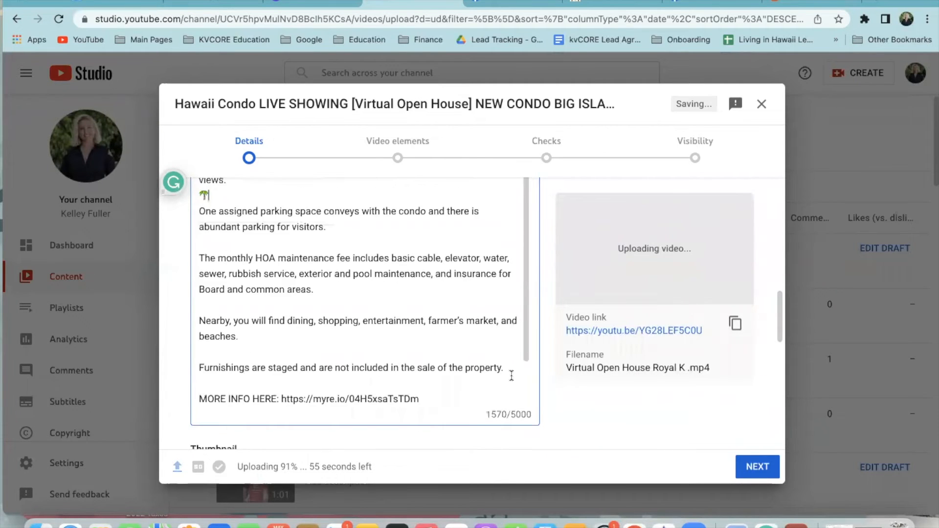
{"action": "left_click_drag", "start_coordinate": [512, 370], "coordinate": [206, 215]}
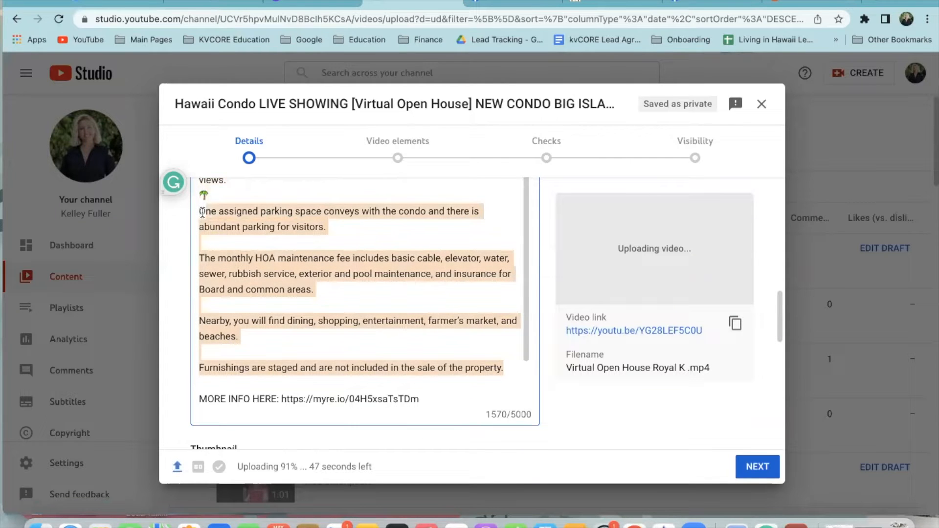
{"action": "key", "text": "BackSpace"}
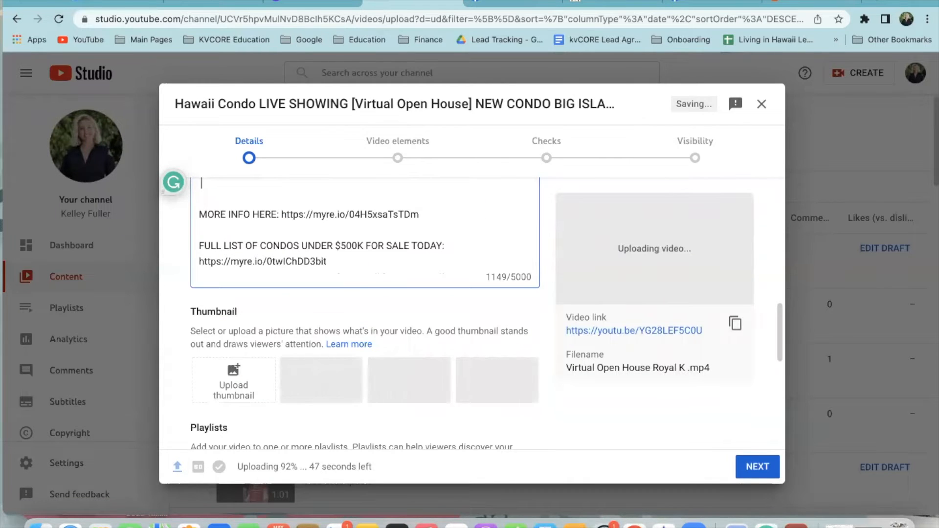
Type a credit line naming the listing agents and eXp Realty
{"action": "scroll", "coordinate": [365, 313], "scroll_direction": "up", "scroll_amount": 3}
{"action": "type", "text": "Li"}
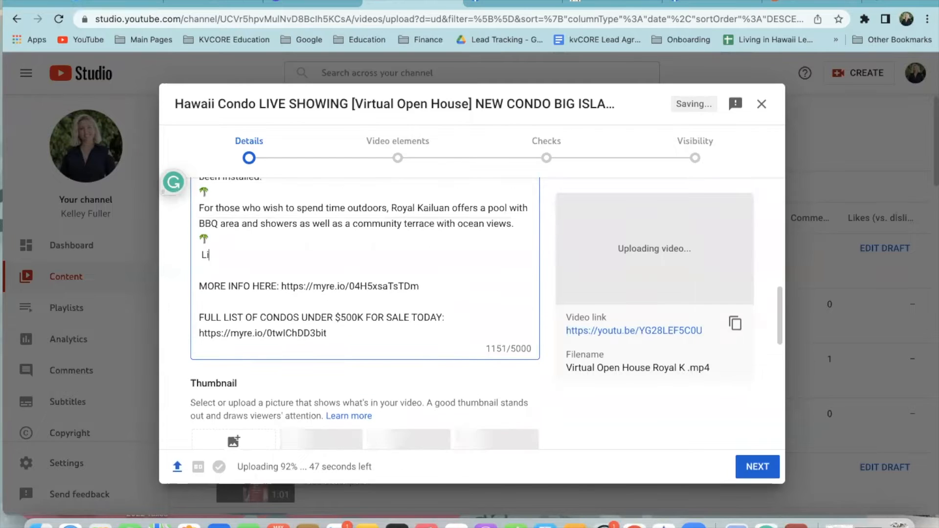
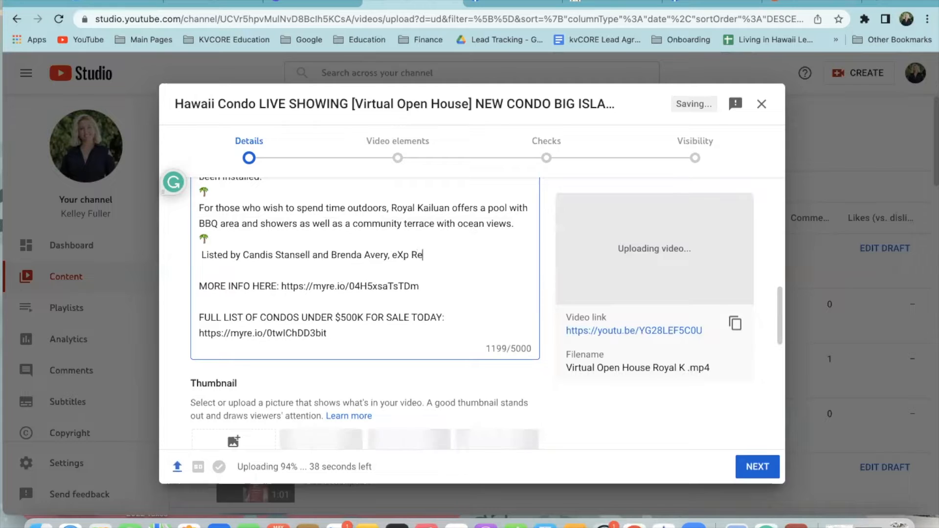
{"action": "type", "text": "lty"}
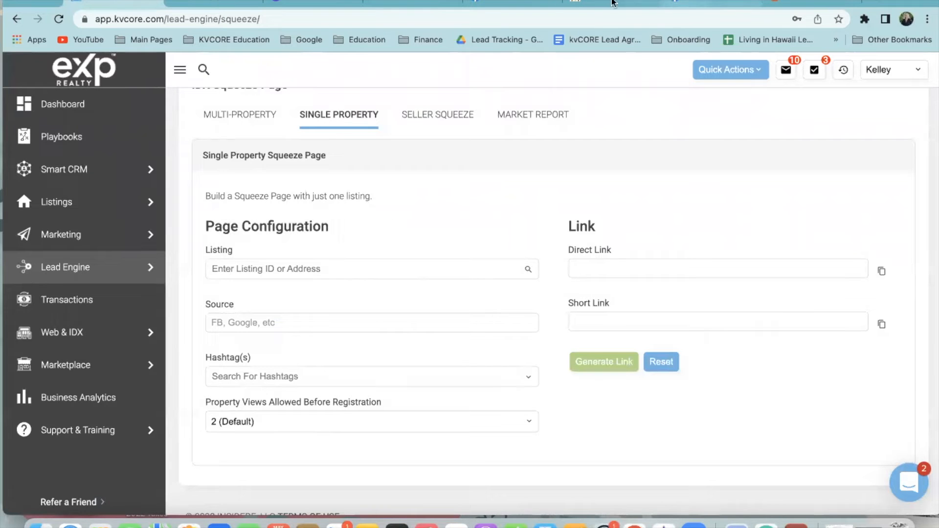
{"action": "left_click", "coordinate": [426, 6]}
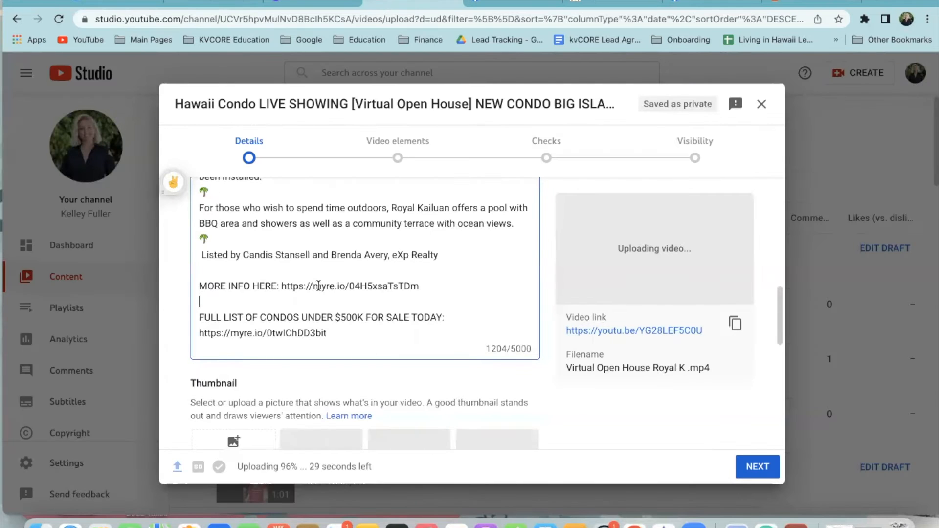
Delete the MORE INFO HERE line and the blank line above the condo list
{"action": "left_click_drag", "start_coordinate": [270, 287], "coordinate": [207, 290]}
{"action": "key", "text": "BackSpace"}
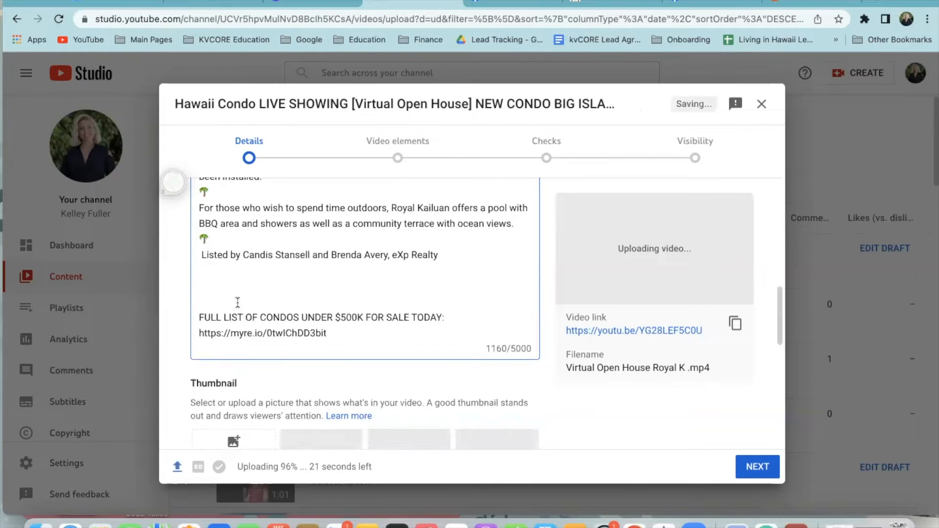
{"action": "key", "text": "BackSpace"}
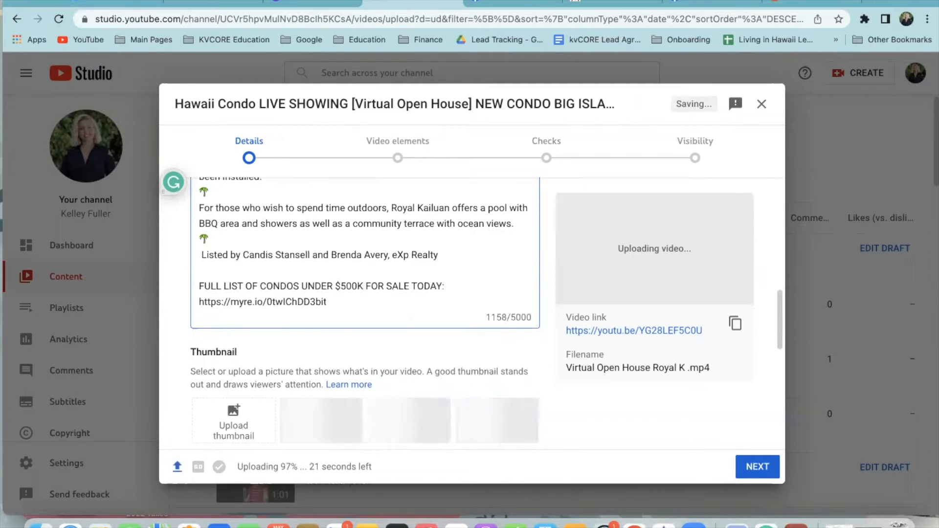
Check the MLS, eXp Realty and Facebook event tabs, then add an empty line after the short link
{"action": "left_click", "coordinate": [799, 2]}
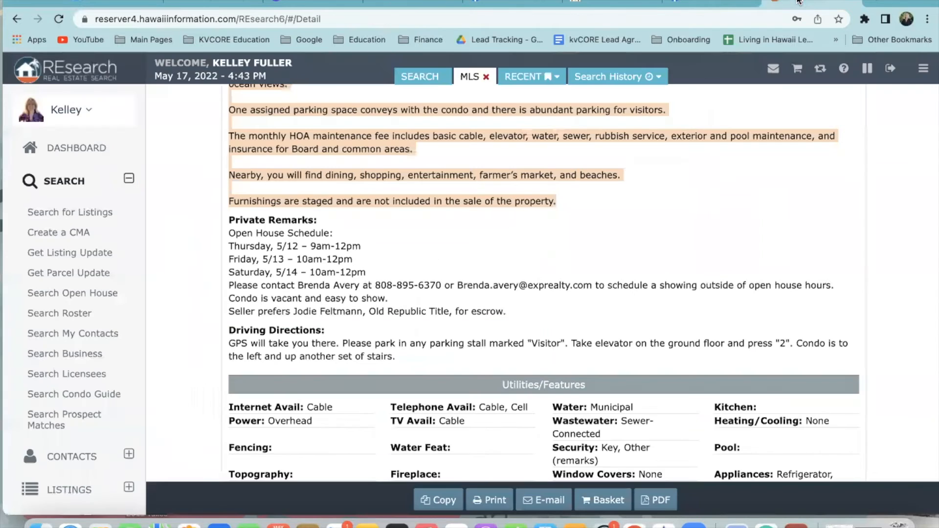
{"action": "left_click", "coordinate": [641, 1]}
{"action": "left_click", "coordinate": [494, 3]}
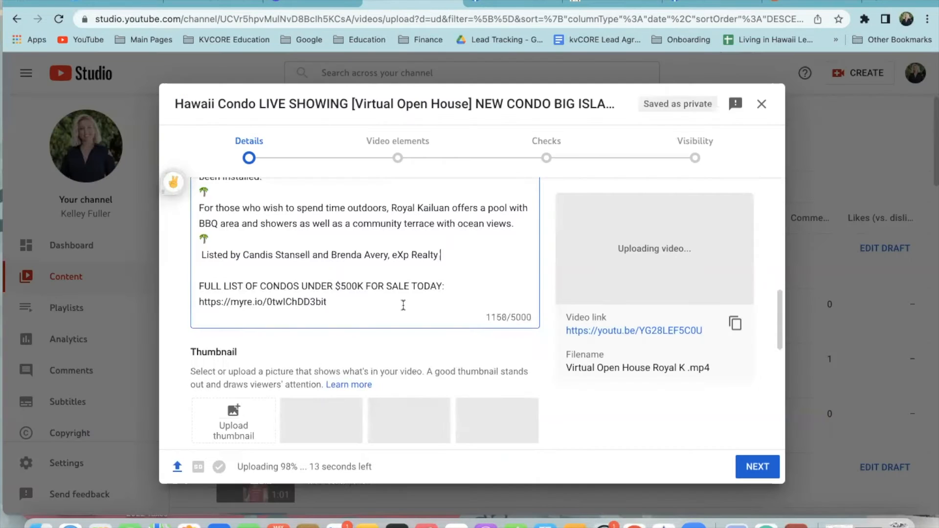
{"action": "left_click", "coordinate": [424, 2]}
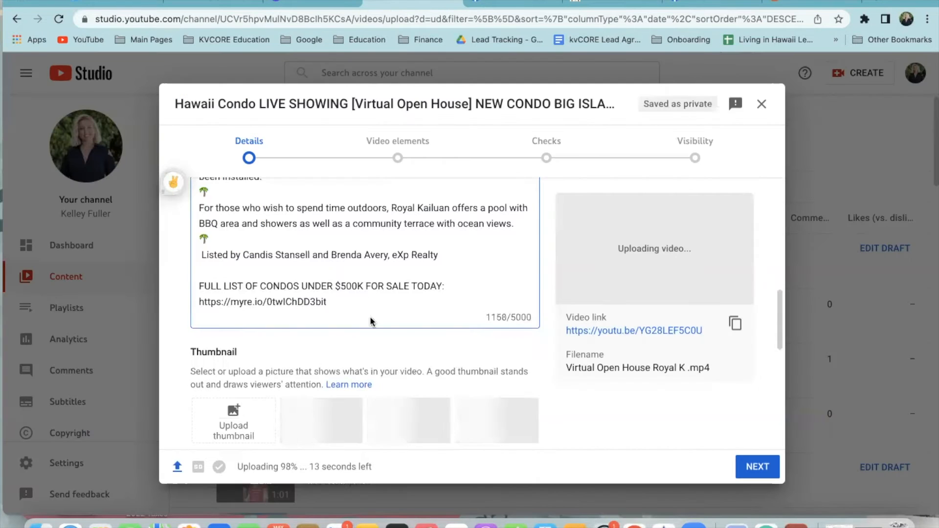
{"action": "key", "text": "Return"}
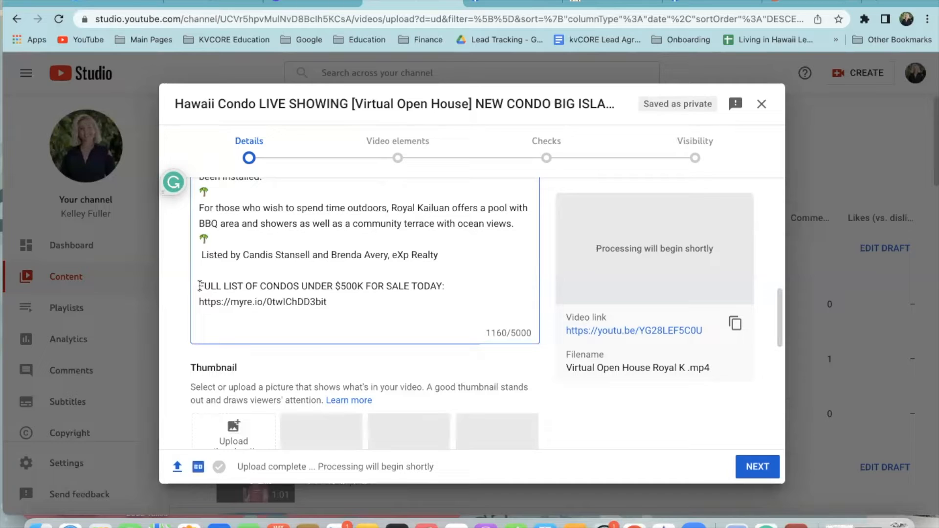
Put a 👉 before the condo list line and cut it with its short link
{"action": "type", "text": "👉"}
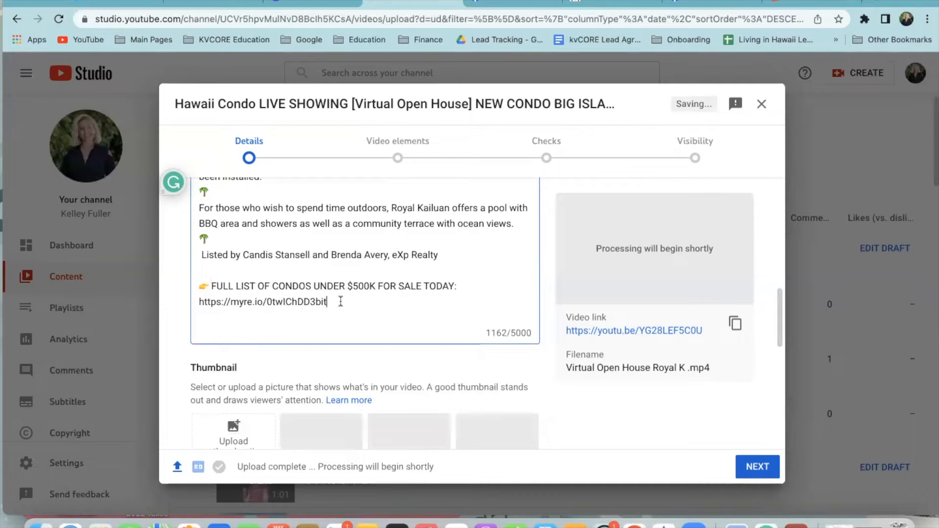
{"action": "left_click_drag", "start_coordinate": [340, 300], "coordinate": [202, 289]}
{"action": "key", "text": "super+c"}
{"action": "key", "text": "super+a"}
{"action": "left_click_drag", "start_coordinate": [352, 302], "coordinate": [203, 285]}
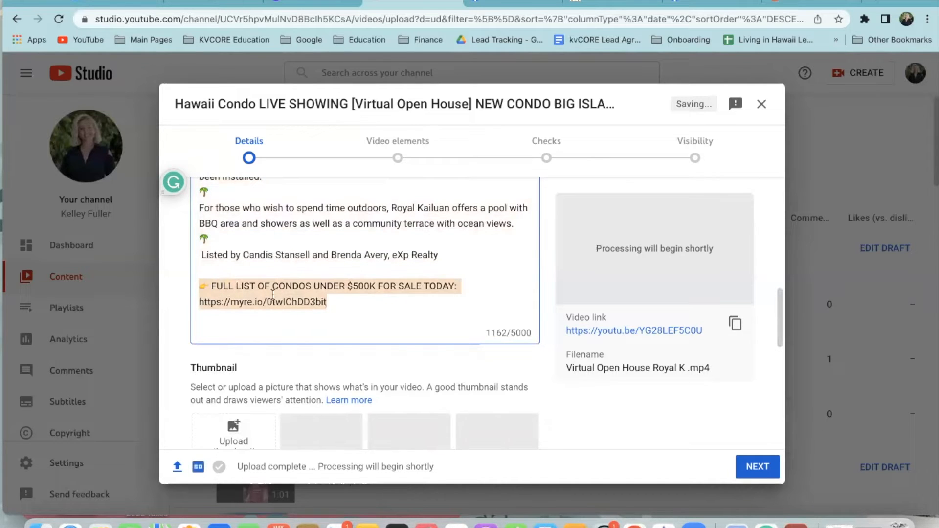
{"action": "scroll", "coordinate": [273, 295], "scroll_direction": "up", "scroll_amount": 10}
{"action": "scroll", "coordinate": [273, 295], "scroll_direction": "down", "scroll_amount": 10}
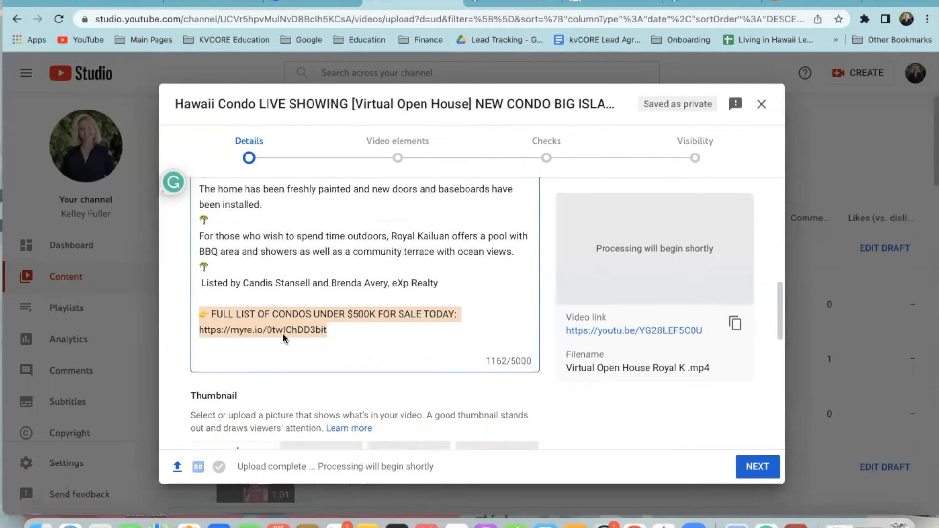
{"action": "key", "text": "BackSpace"}
Paste the condo list line and short link at the top of the description
{"action": "scroll", "coordinate": [274, 317], "scroll_direction": "up", "scroll_amount": 5}
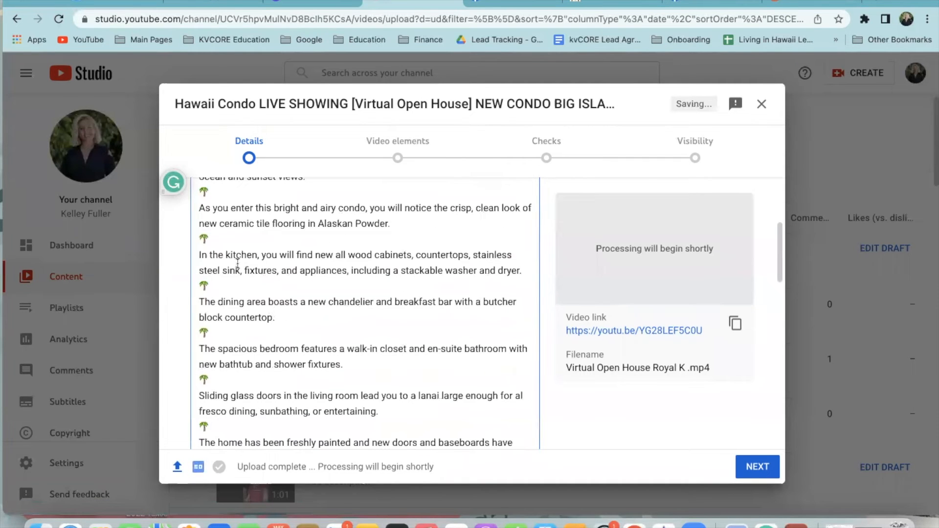
{"action": "scroll", "coordinate": [238, 265], "scroll_direction": "up", "scroll_amount": 5}
{"action": "left_click", "coordinate": [201, 324]}
{"action": "key", "text": "Return"}
{"action": "key", "text": "Return"}
{"action": "key", "text": "Return"}
{"action": "key", "text": "Return"}
{"action": "key", "text": "Return"}
{"action": "key", "text": "Return"}
{"action": "key", "text": "Return"}
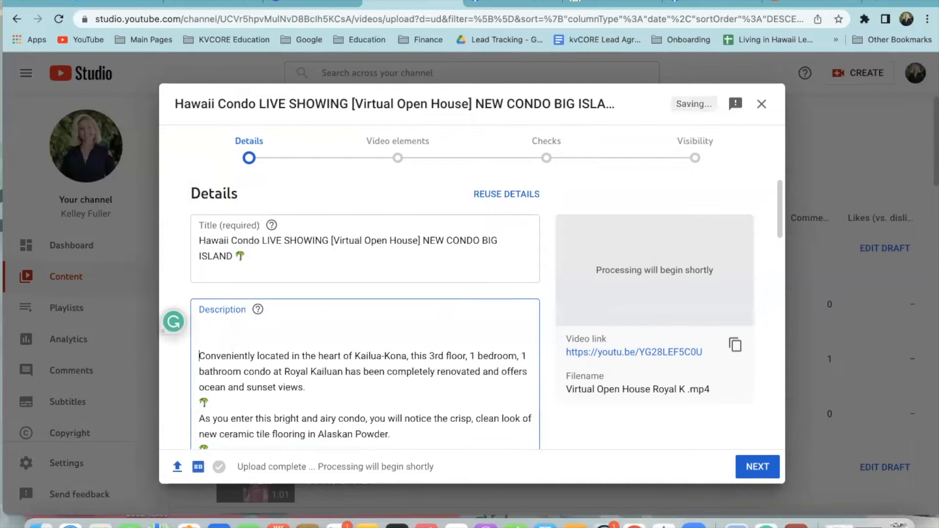
{"action": "left_click", "coordinate": [205, 329]}
{"action": "key", "text": "super+v"}
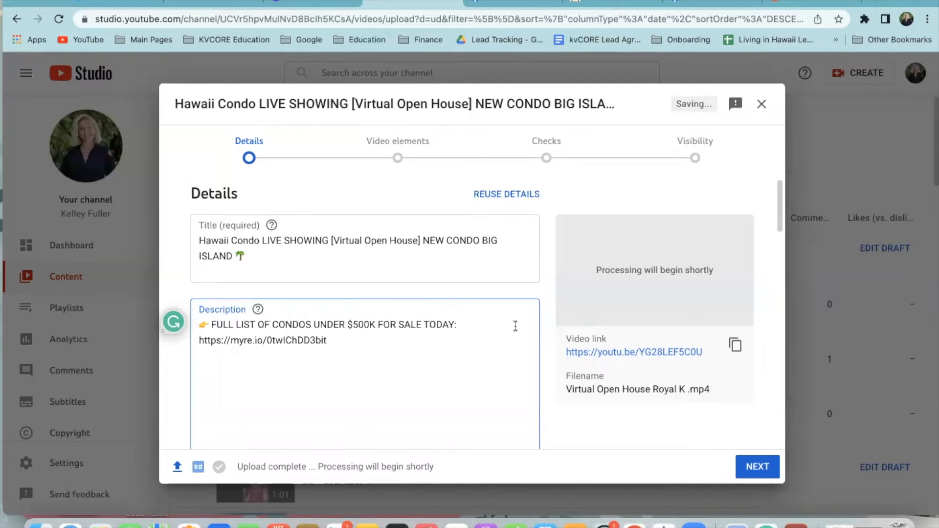
{"action": "scroll", "coordinate": [359, 435], "scroll_direction": "down", "scroll_amount": 3}
{"action": "scroll", "coordinate": [423, 370], "scroll_direction": "up", "scroll_amount": 3}
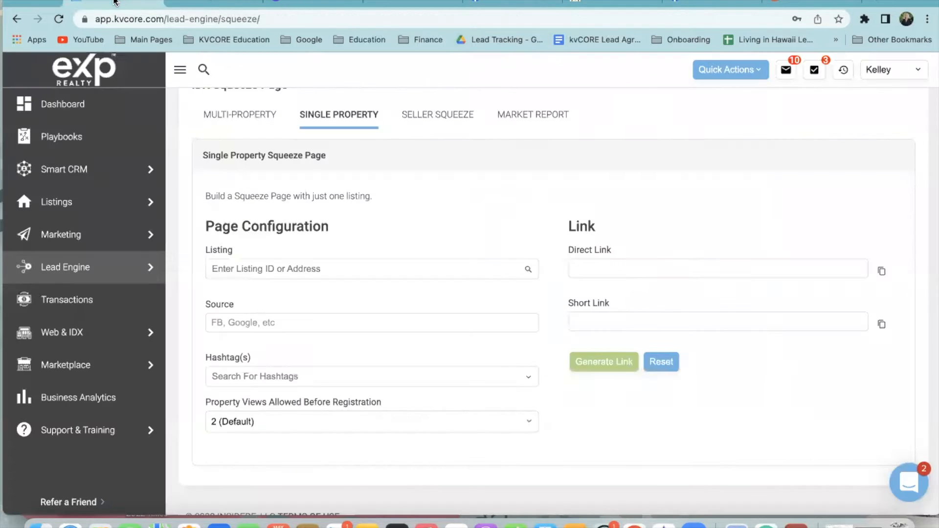
{"action": "left_click", "coordinate": [118, 4]}
Switch to MULTI-PROPERTY, try and remove Kailua-kona as the location, then open map drawing
{"action": "scroll", "coordinate": [272, 140], "scroll_direction": "up", "scroll_amount": 1}
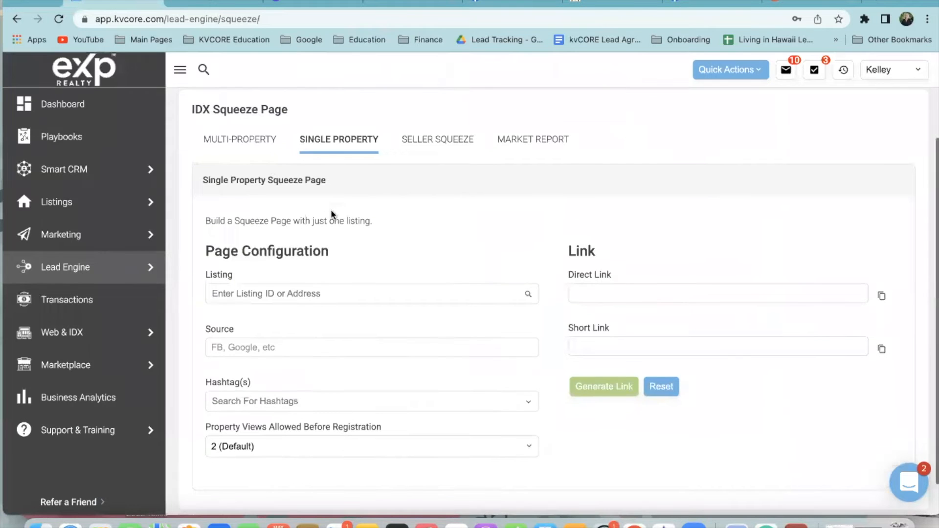
{"action": "left_click", "coordinate": [234, 147]}
{"action": "scroll", "coordinate": [248, 159], "scroll_direction": "down", "scroll_amount": 3}
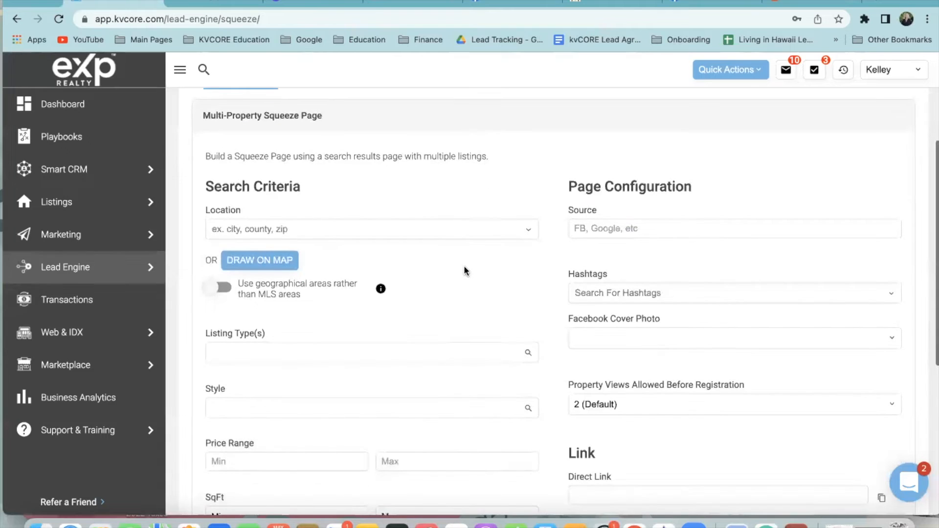
{"action": "left_click", "coordinate": [301, 229]}
{"action": "type", "text": "Ka"}
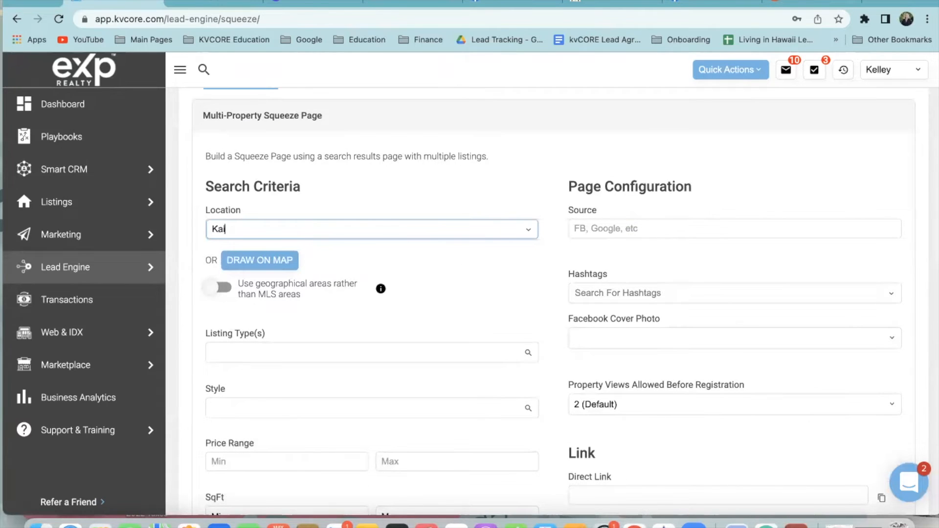
{"action": "type", "text": "ilua-konaKoan"}
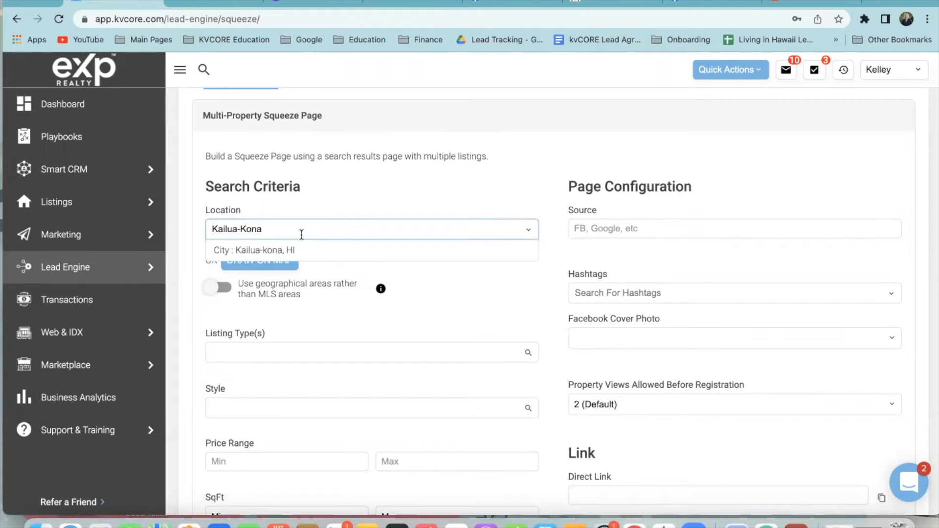
{"action": "left_click", "coordinate": [291, 252]}
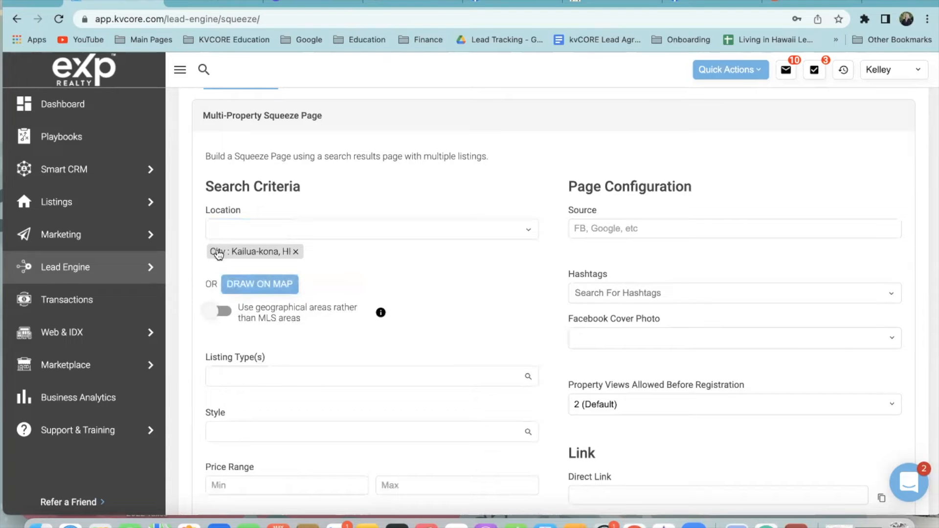
{"action": "left_click", "coordinate": [295, 252]}
{"action": "left_click", "coordinate": [254, 270]}
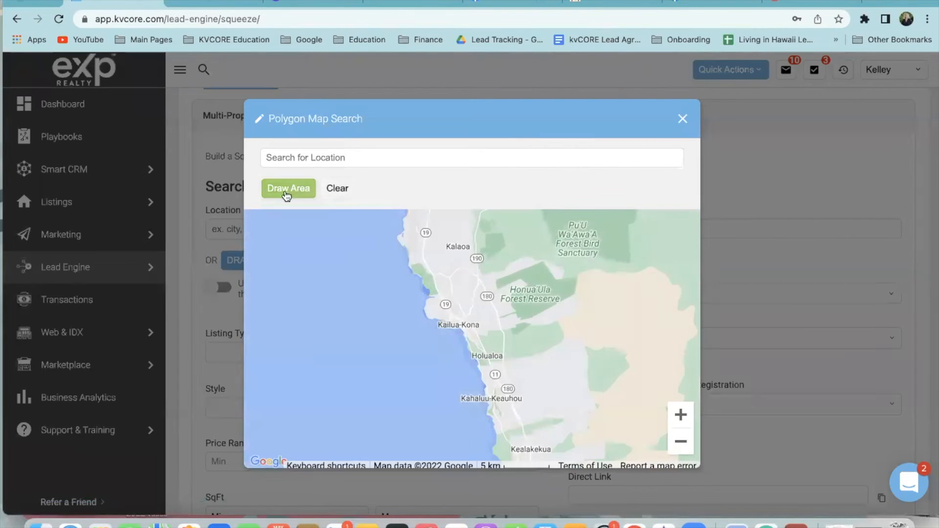
Draw a four-corner polygon around Kailua-Kona from the ocean to inland Kalaoa and Holualoa
{"action": "scroll", "coordinate": [393, 293], "scroll_direction": "down", "scroll_amount": 2}
{"action": "scroll", "coordinate": [392, 292], "scroll_direction": "up", "scroll_amount": 1}
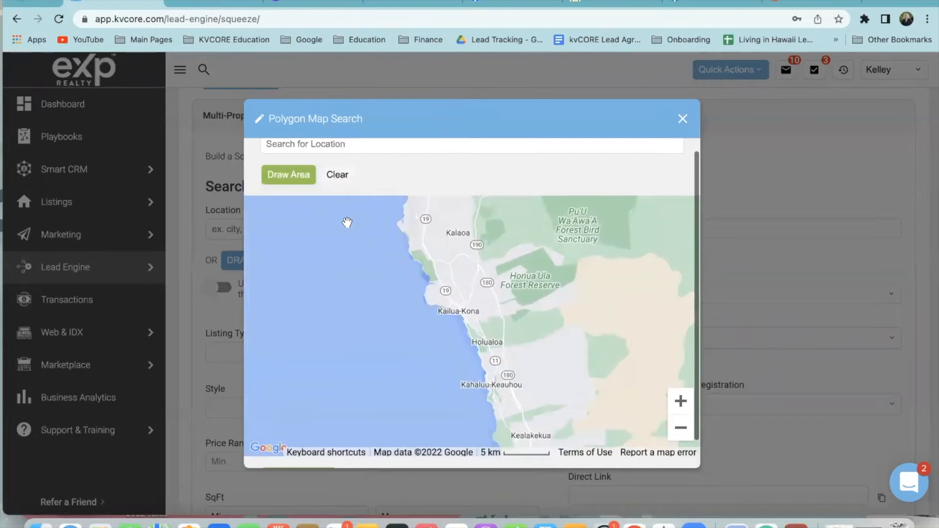
{"action": "left_click", "coordinate": [281, 180]}
{"action": "left_click", "coordinate": [266, 280]}
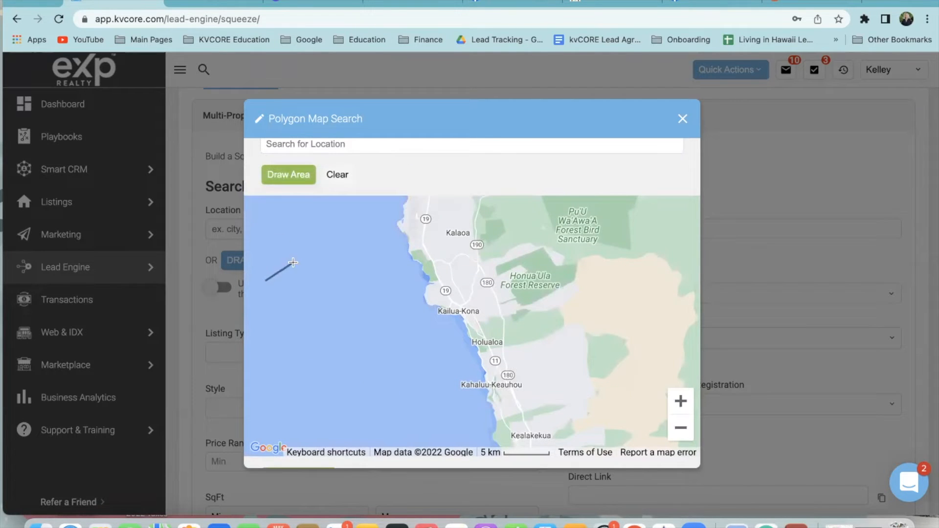
{"action": "left_click", "coordinate": [482, 218]}
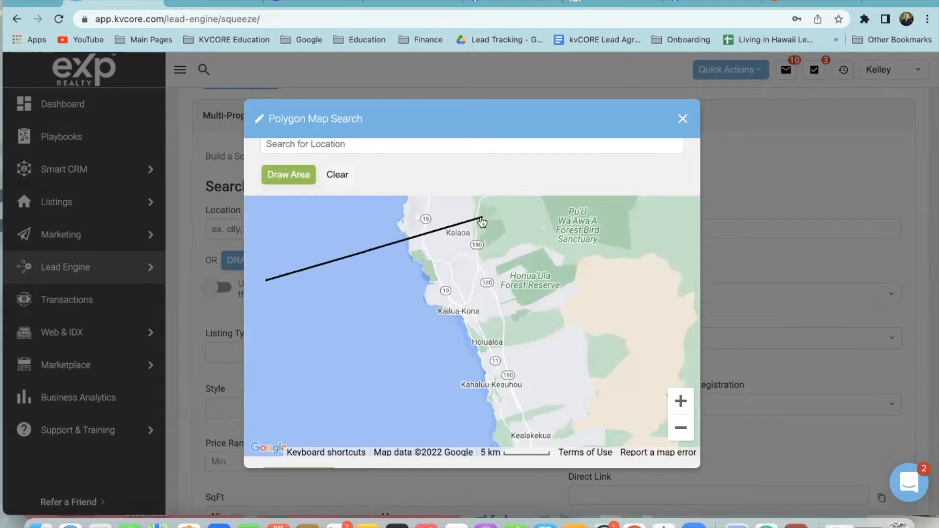
{"action": "left_click", "coordinate": [534, 351]}
{"action": "left_click", "coordinate": [284, 399]}
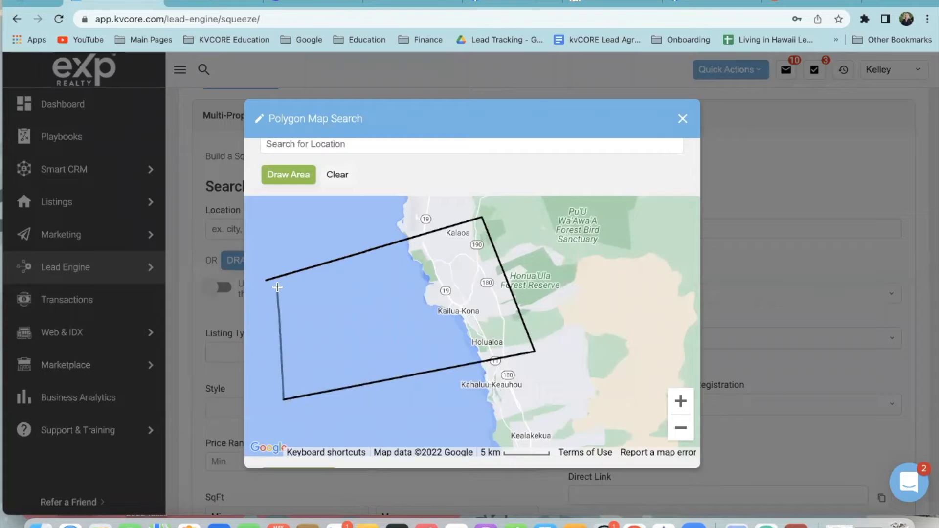
{"action": "left_click", "coordinate": [265, 281]}
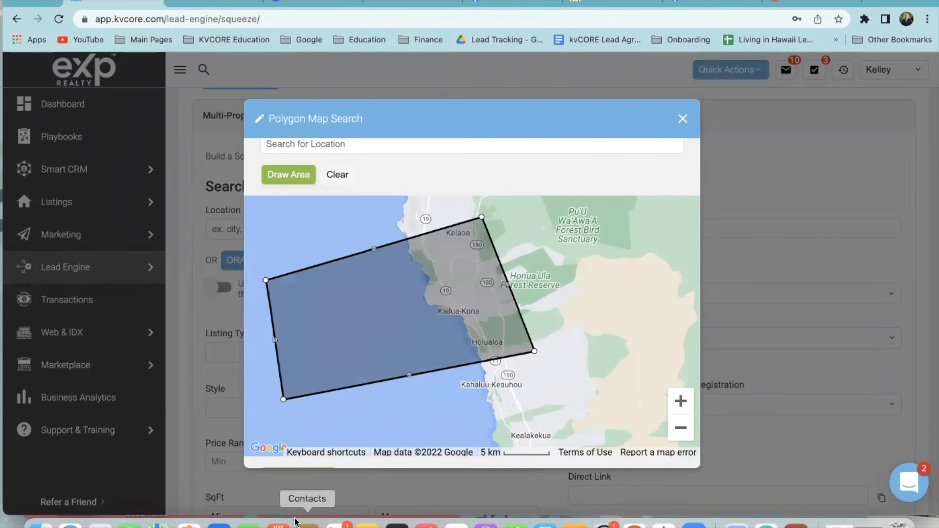
Tighten the polygon's east corners around Kailua-Kona and apply it as the location
{"action": "left_click_drag", "start_coordinate": [535, 351], "coordinate": [487, 339]}
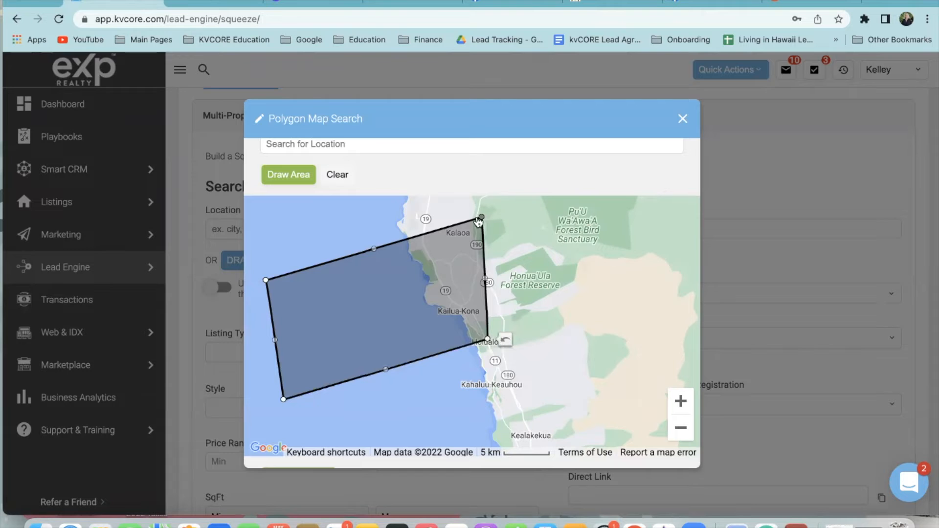
{"action": "left_click_drag", "start_coordinate": [485, 278], "coordinate": [471, 285]}
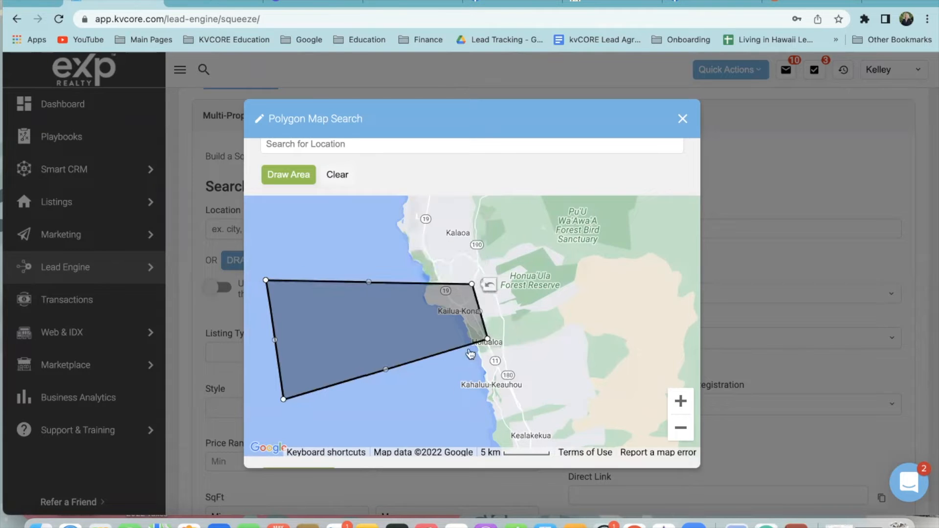
{"action": "left_click_drag", "start_coordinate": [488, 339], "coordinate": [495, 345]}
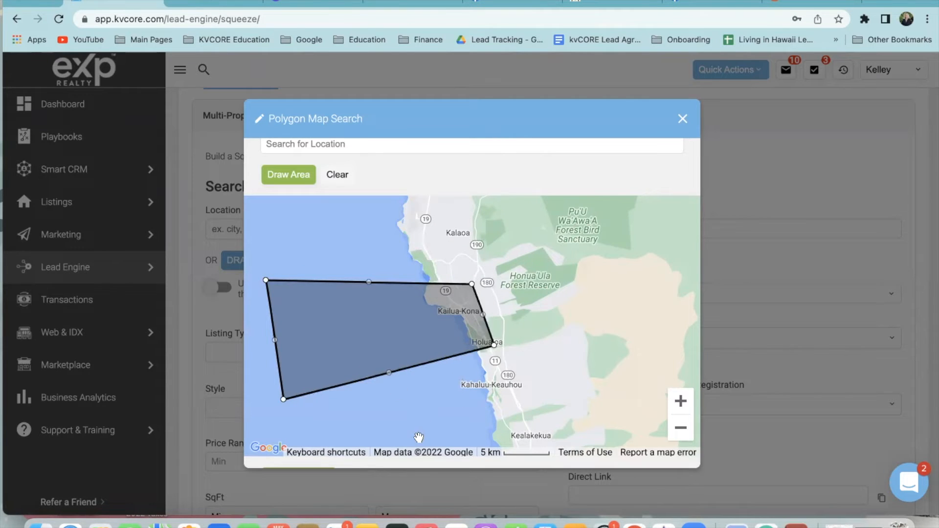
{"action": "scroll", "coordinate": [418, 433], "scroll_direction": "down", "scroll_amount": 1}
{"action": "left_click", "coordinate": [302, 448]}
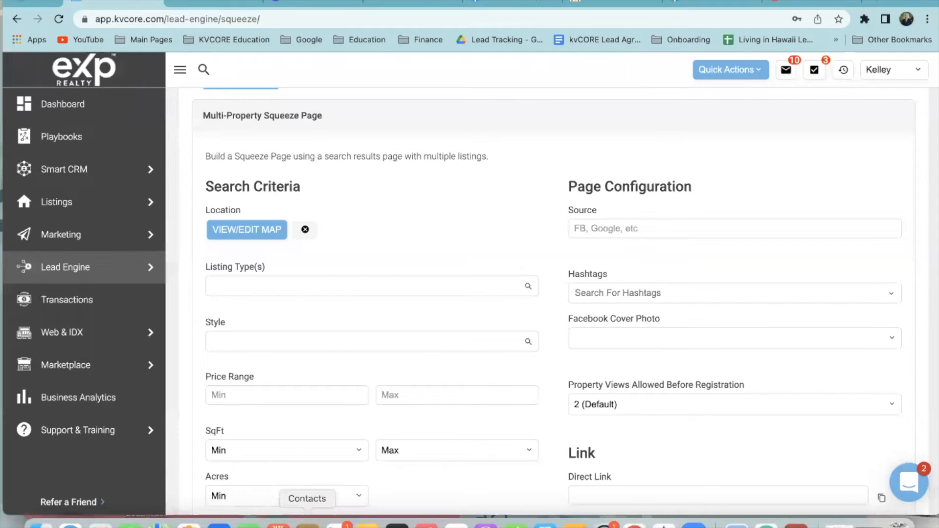
{"action": "scroll", "coordinate": [300, 243], "scroll_direction": "down", "scroll_amount": 1}
{"action": "left_click", "coordinate": [298, 244]}
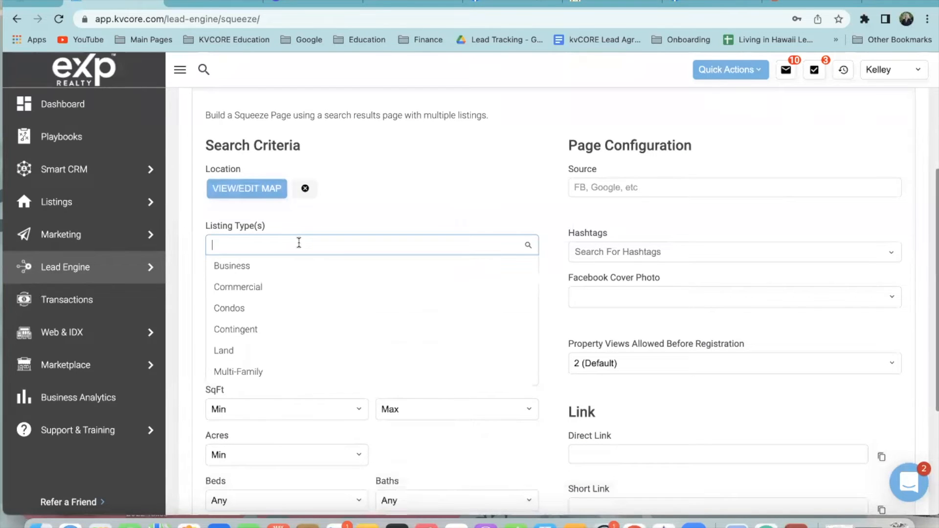
{"action": "scroll", "coordinate": [316, 323], "scroll_direction": "down", "scroll_amount": 1}
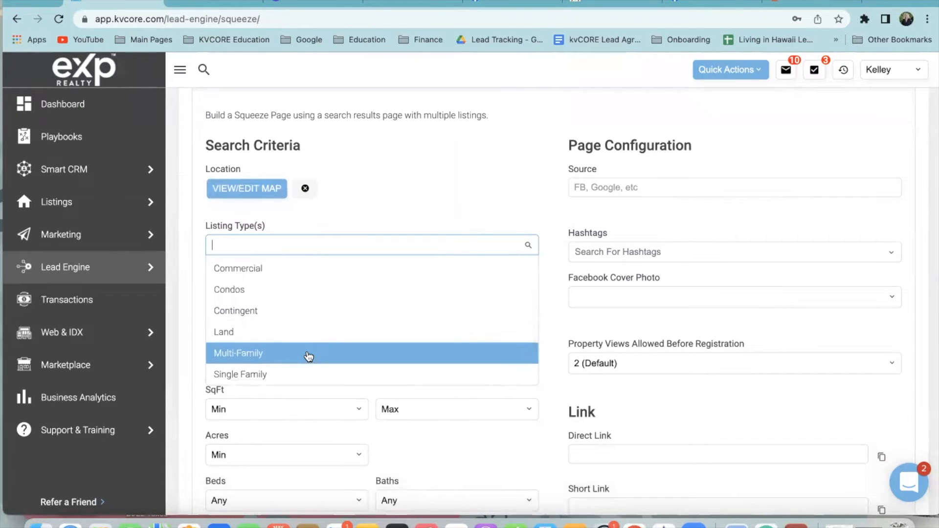
{"action": "scroll", "coordinate": [305, 295], "scroll_direction": "up", "scroll_amount": 1}
{"action": "left_click", "coordinate": [300, 292]}
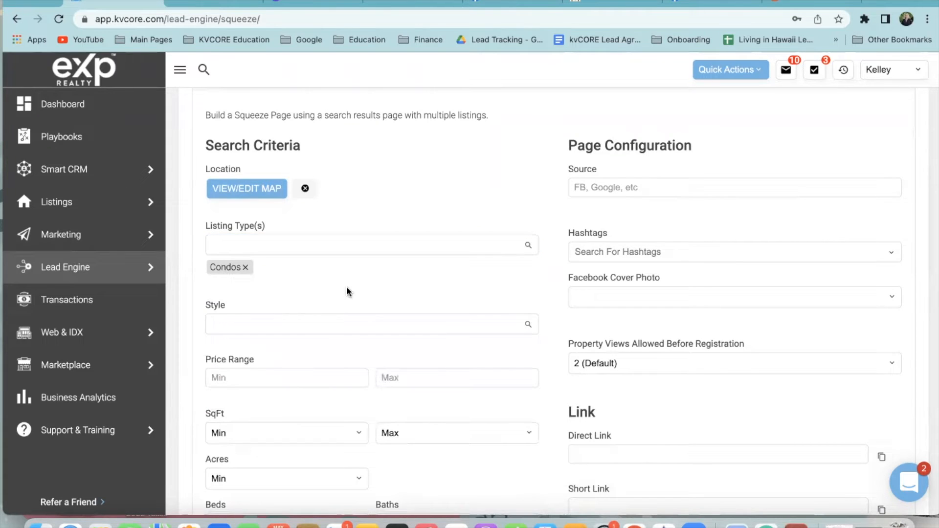
{"action": "scroll", "coordinate": [346, 292], "scroll_direction": "down", "scroll_amount": 4}
{"action": "left_click", "coordinate": [335, 235]}
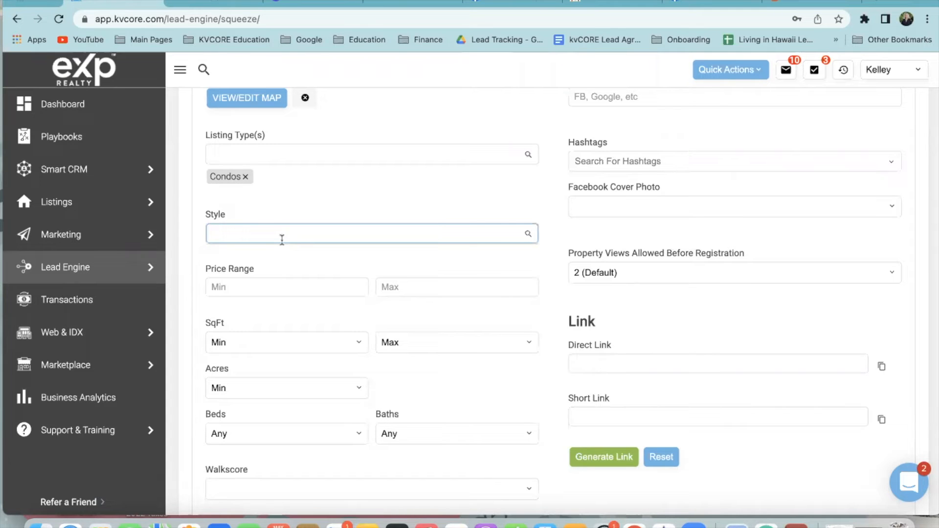
{"action": "type", "text": "cottage"}
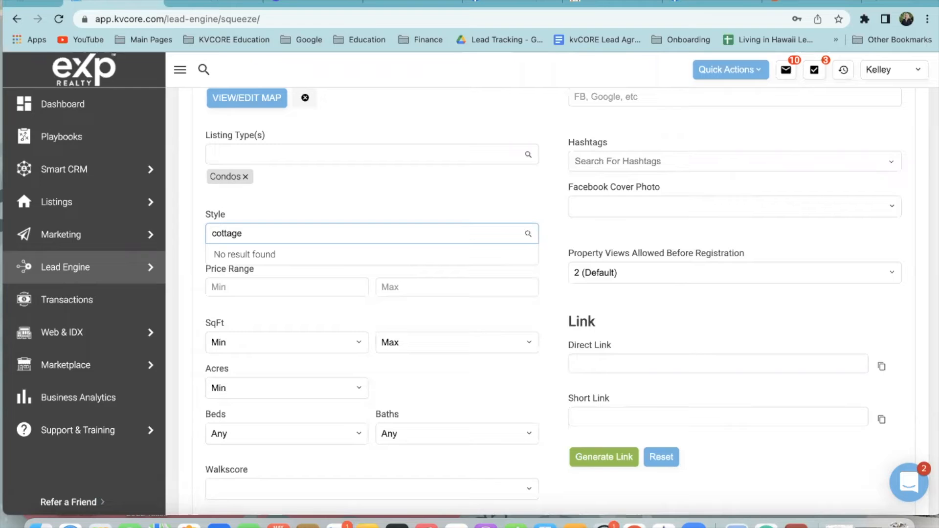
{"action": "key", "text": "BackSpace"}
{"action": "key", "text": "BackSpace"}
{"action": "key", "text": "BackSpace"}
{"action": "key", "text": "BackSpace"}
{"action": "type", "text": "craight"}
{"action": "key", "text": "BackSpace"}
{"action": "key", "text": "BackSpace"}
{"action": "key", "text": "BackSpace"}
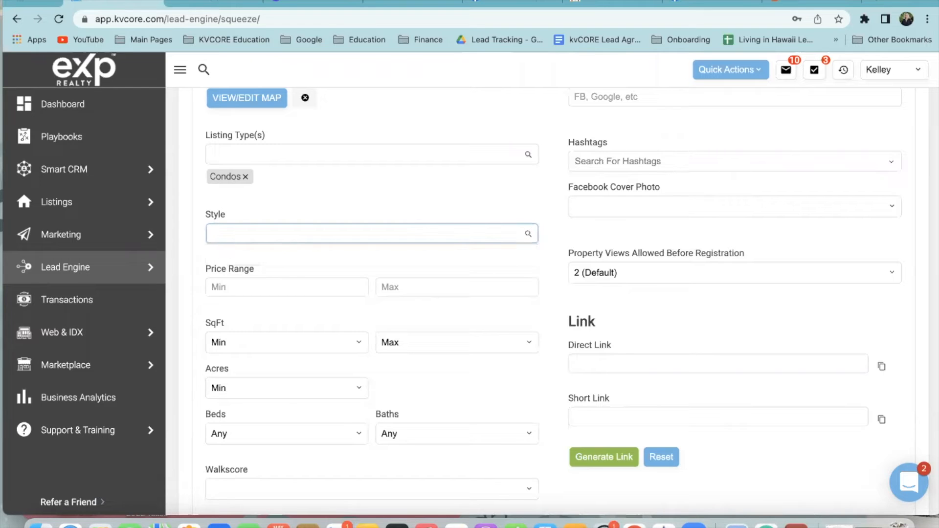
{"action": "type", "text": "modern"}
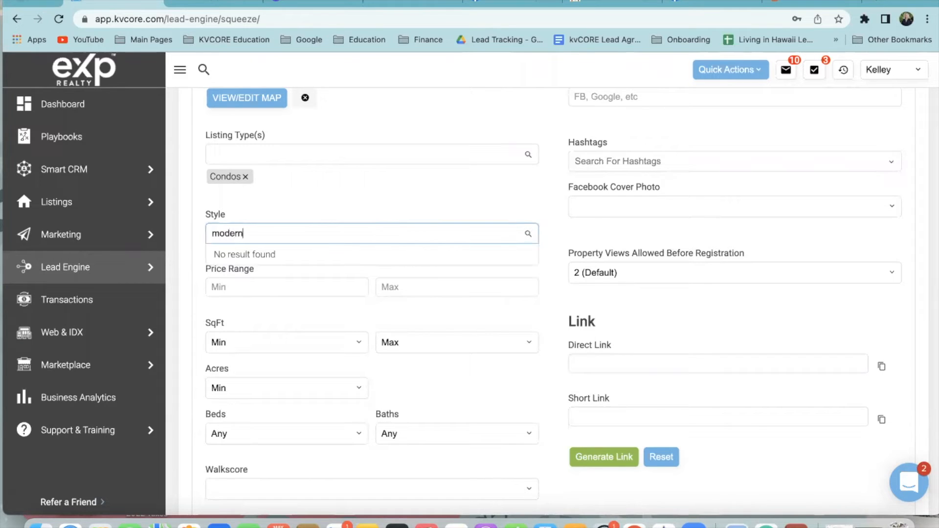
{"action": "key", "text": "BackSpace"}
{"action": "scroll", "coordinate": [336, 310], "scroll_direction": "down", "scroll_amount": 1}
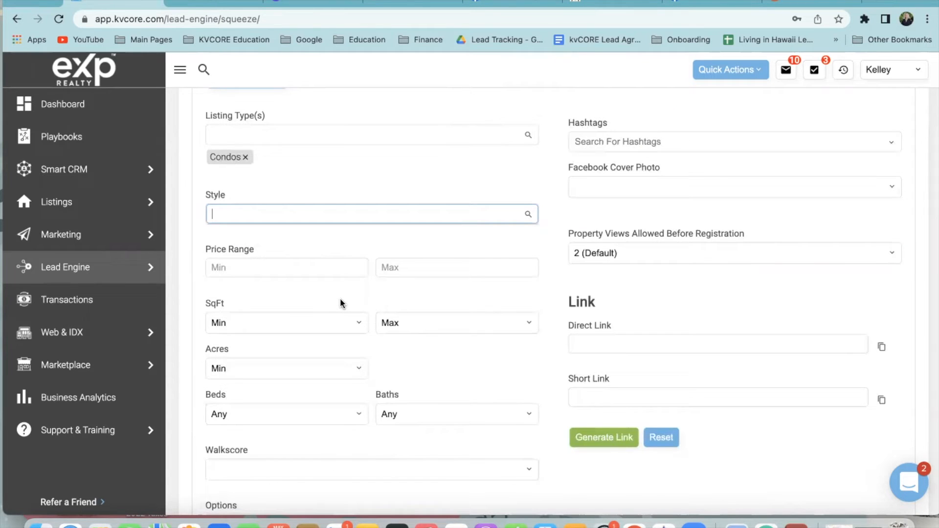
{"action": "left_click", "coordinate": [389, 268]}
{"action": "type", "text": "600009"}
{"action": "left_click", "coordinate": [374, 307]}
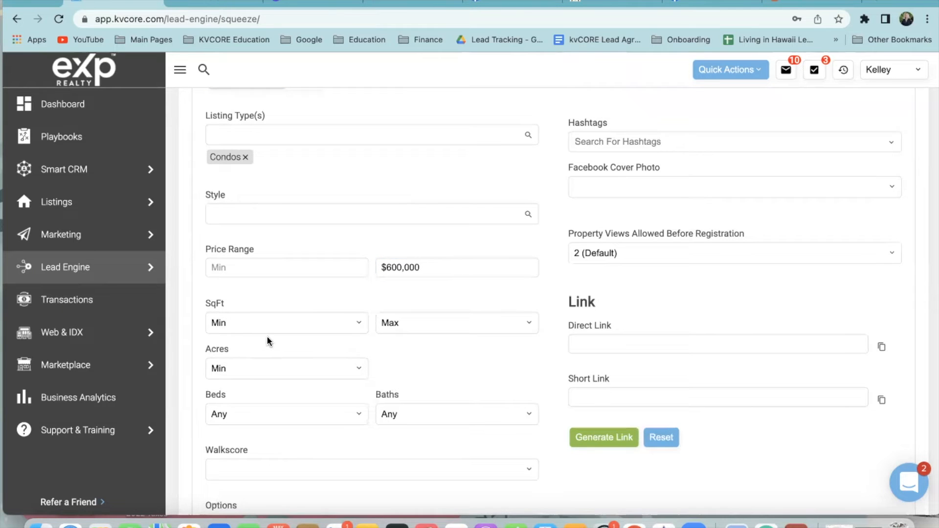
{"action": "left_click", "coordinate": [471, 273]}
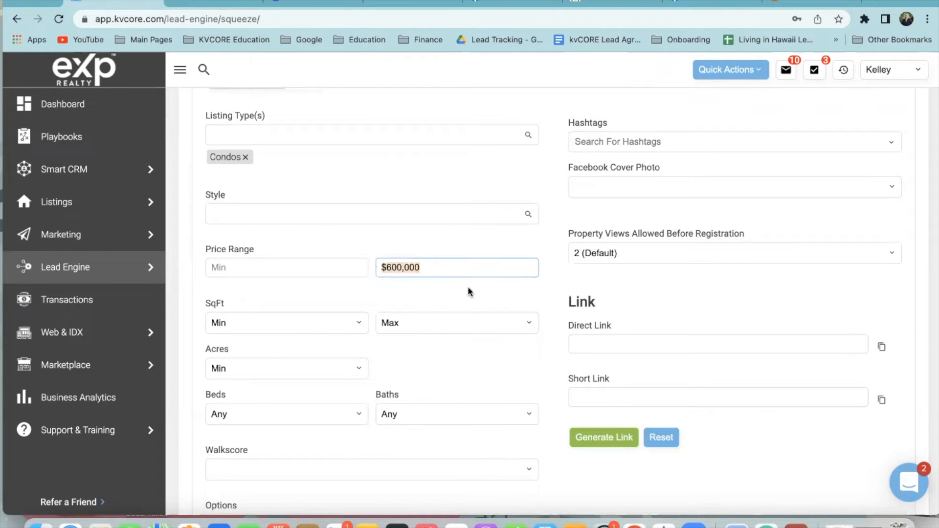
{"action": "key", "text": "BackSpace"}
{"action": "scroll", "coordinate": [383, 283], "scroll_direction": "up", "scroll_amount": 2}
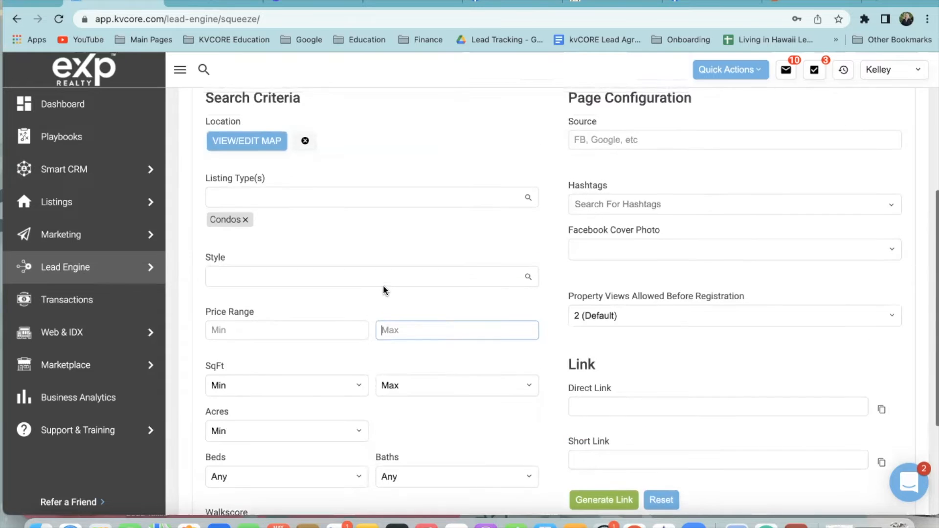
{"action": "scroll", "coordinate": [383, 285], "scroll_direction": "down", "scroll_amount": 3}
{"action": "scroll", "coordinate": [348, 311], "scroll_direction": "up", "scroll_amount": 2}
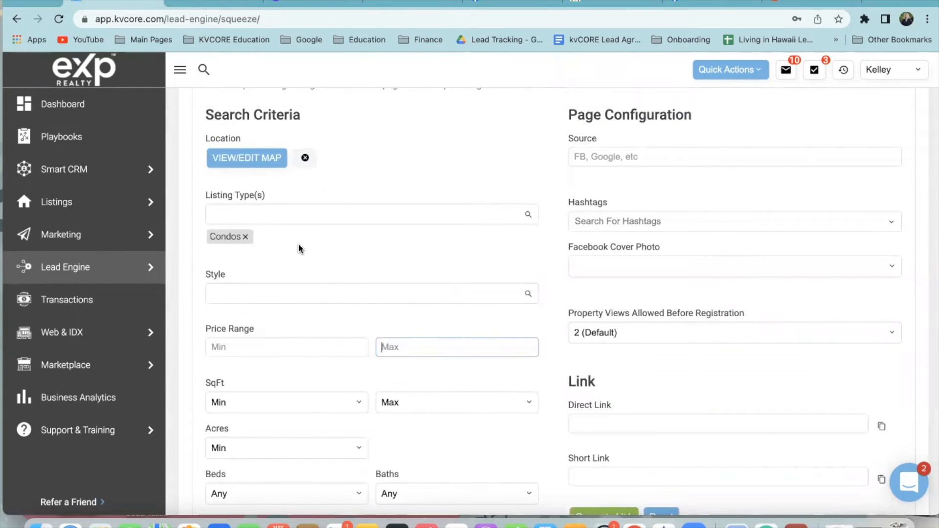
{"action": "scroll", "coordinate": [480, 402], "scroll_direction": "down", "scroll_amount": 2}
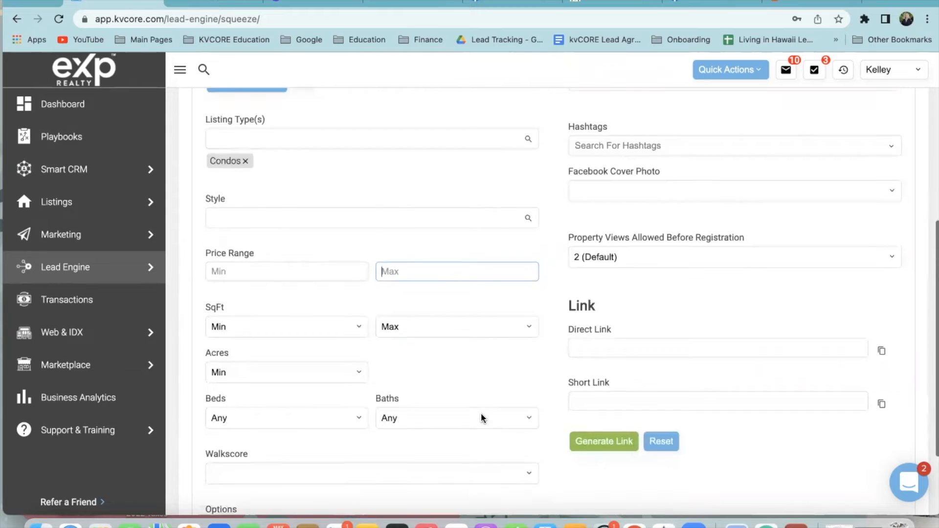
{"action": "scroll", "coordinate": [481, 418], "scroll_direction": "down", "scroll_amount": 2}
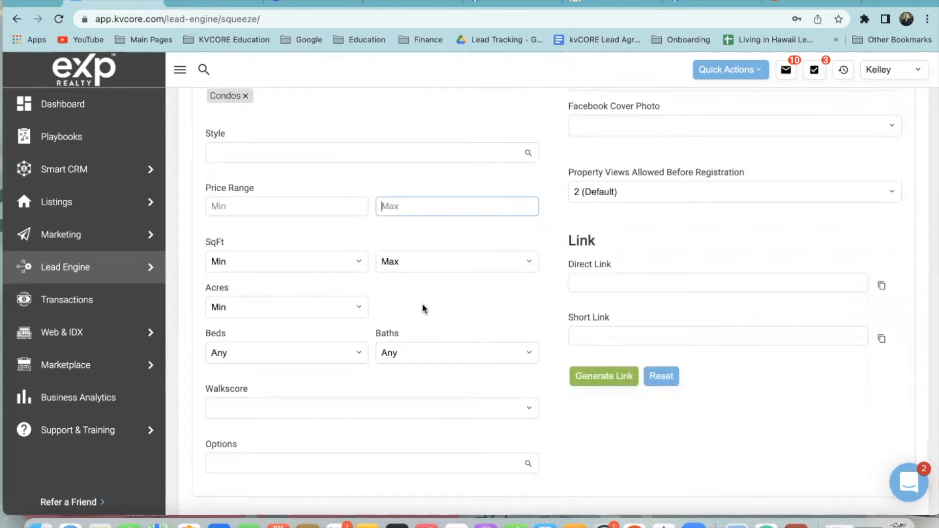
{"action": "scroll", "coordinate": [298, 308], "scroll_direction": "down", "scroll_amount": 1}
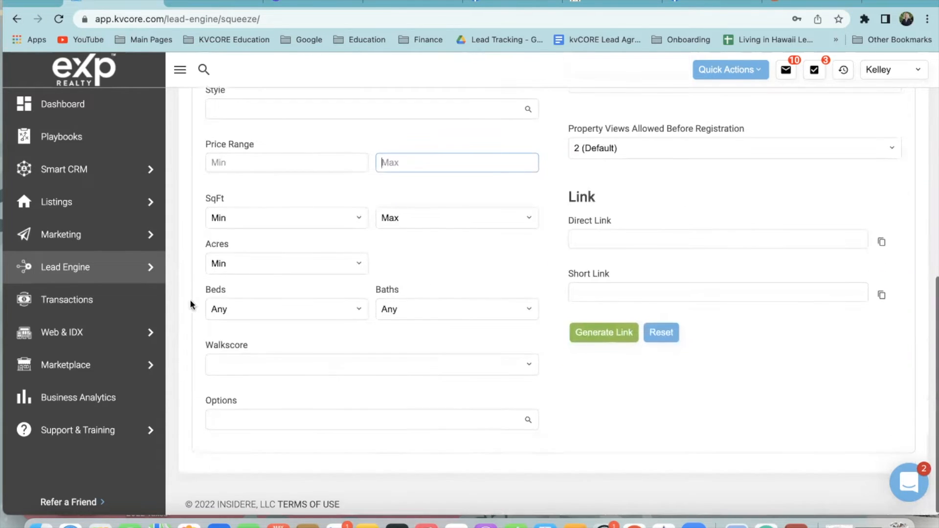
{"action": "left_click", "coordinate": [233, 265]}
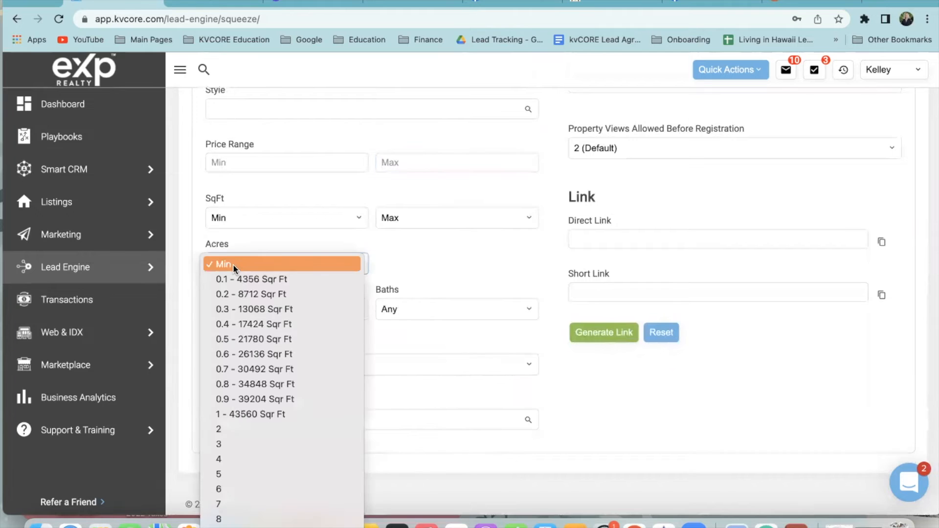
{"action": "left_click", "coordinate": [253, 416]}
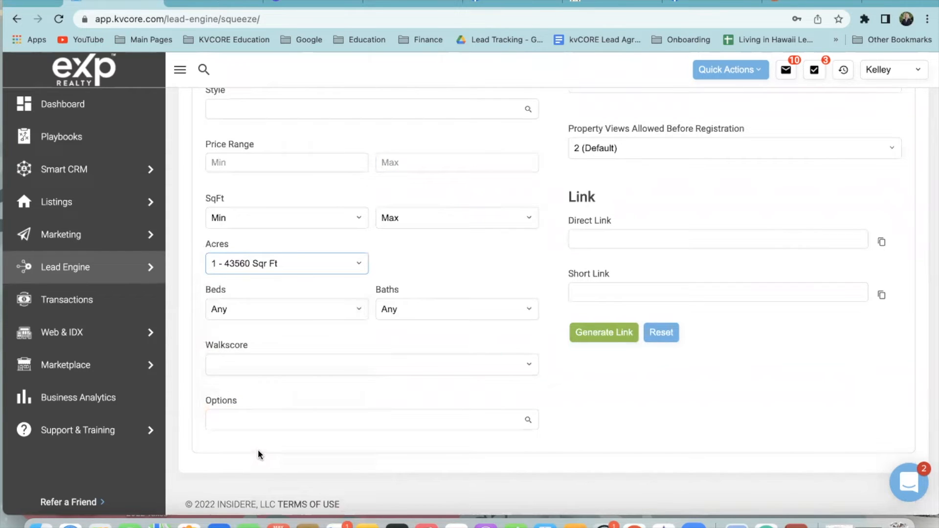
{"action": "left_click", "coordinate": [242, 266]}
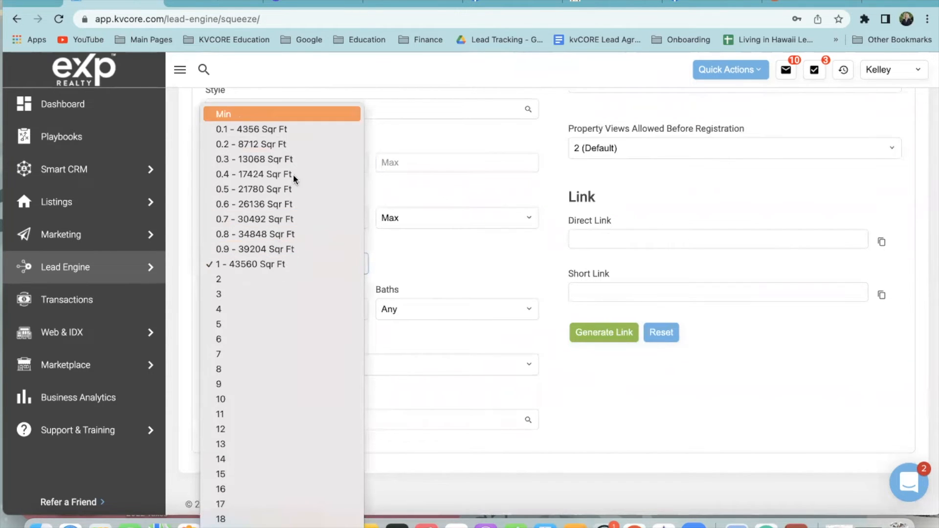
{"action": "left_click", "coordinate": [245, 116]}
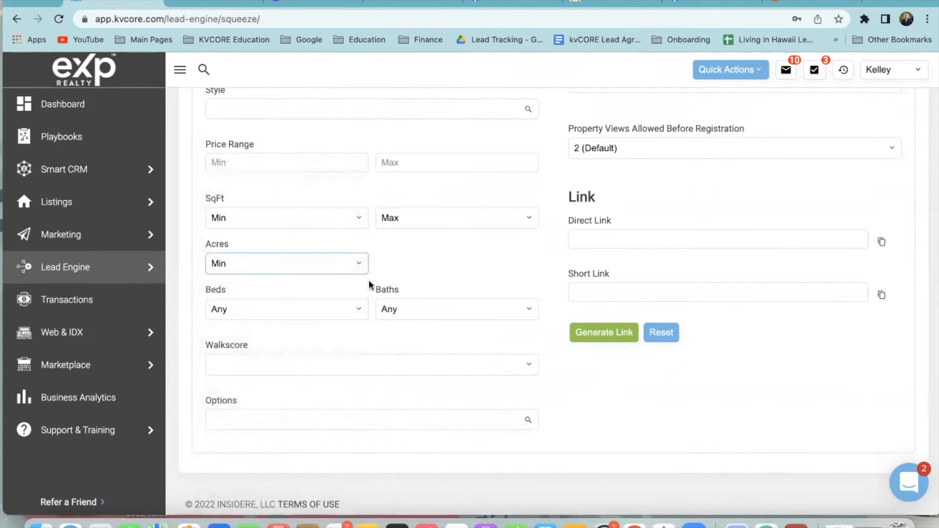
{"action": "left_click", "coordinate": [262, 315]}
{"action": "left_click", "coordinate": [264, 353]}
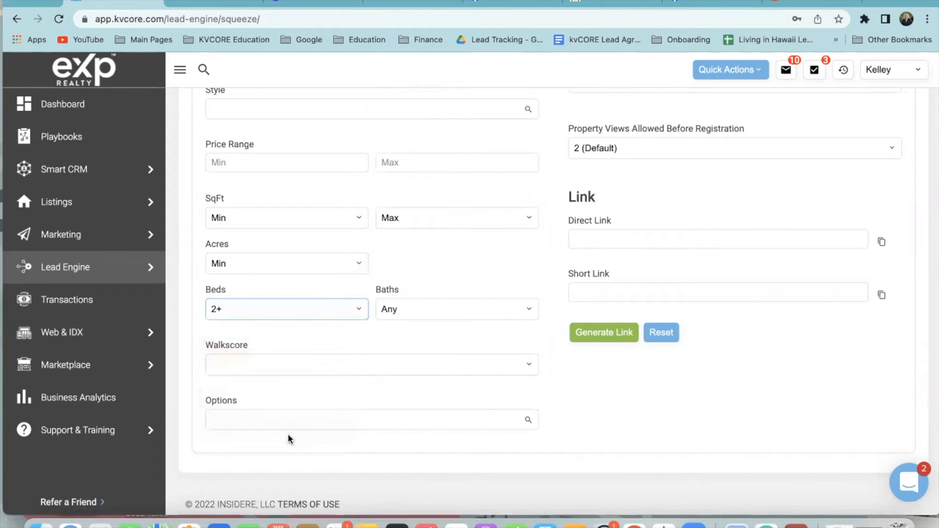
{"action": "left_click", "coordinate": [231, 313]}
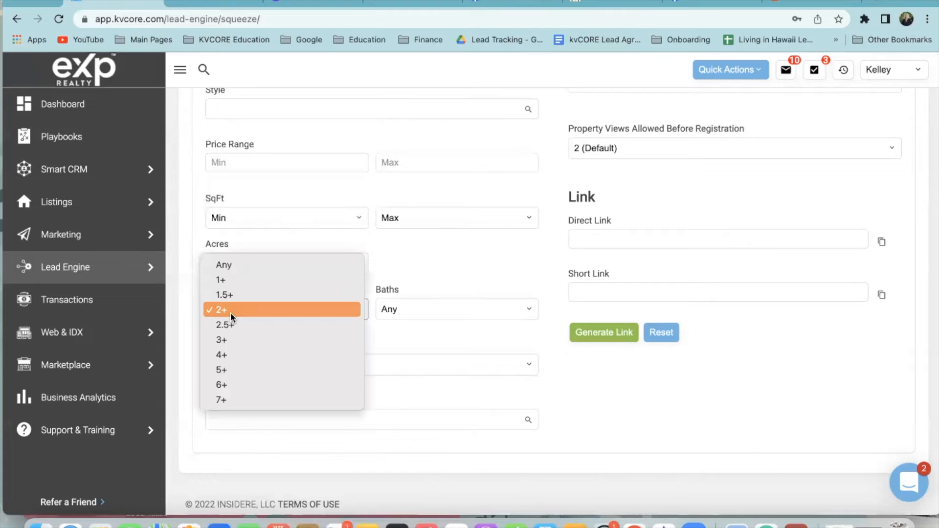
{"action": "left_click", "coordinate": [228, 265]}
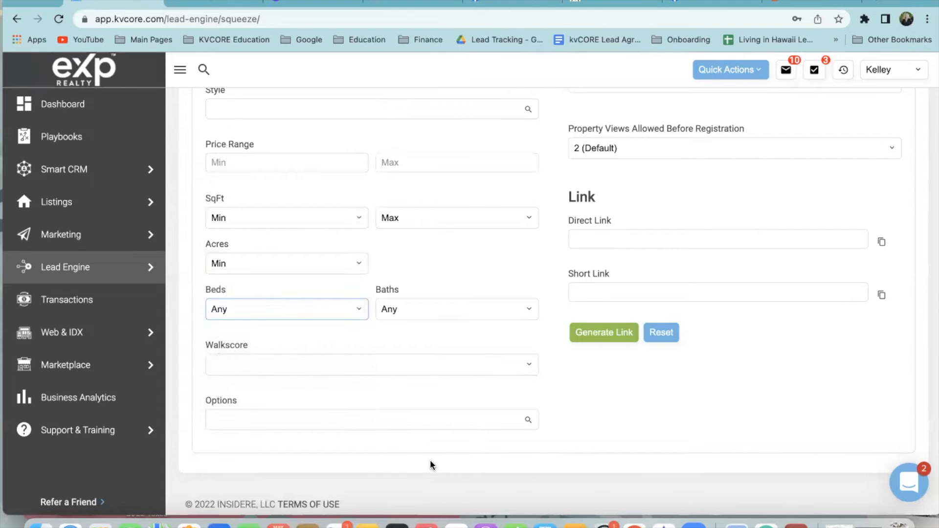
{"action": "left_click", "coordinate": [343, 365]}
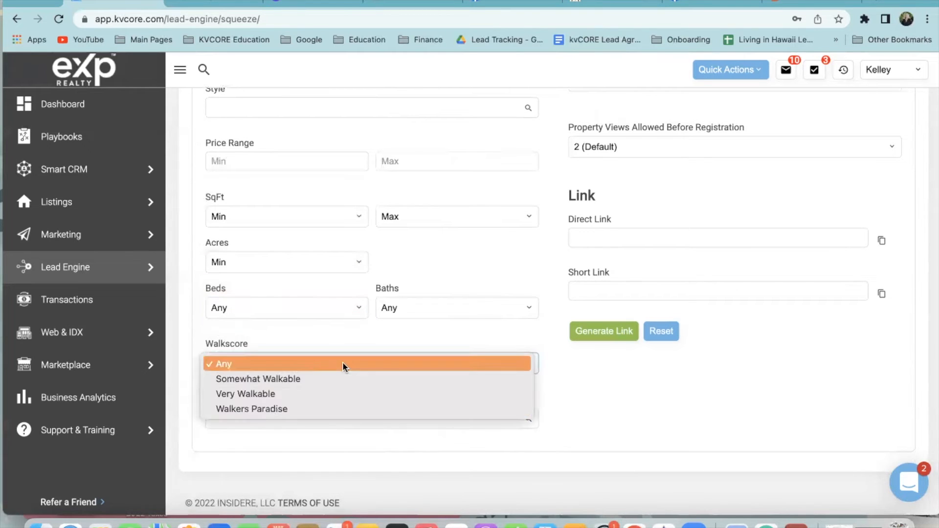
{"action": "left_click", "coordinate": [413, 294]}
{"action": "left_click", "coordinate": [304, 417]}
{"action": "scroll", "coordinate": [312, 464], "scroll_direction": "down", "scroll_amount": 2}
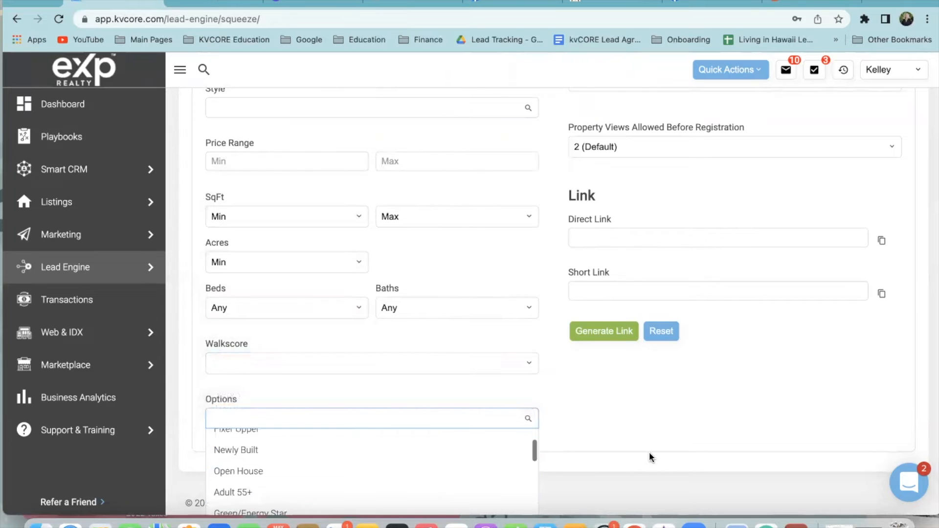
Add Pool as a property option in the Options list
{"action": "scroll", "coordinate": [367, 481], "scroll_direction": "down", "scroll_amount": 5}
{"action": "scroll", "coordinate": [366, 472], "scroll_direction": "down", "scroll_amount": 4}
{"action": "scroll", "coordinate": [367, 475], "scroll_direction": "down", "scroll_amount": 2}
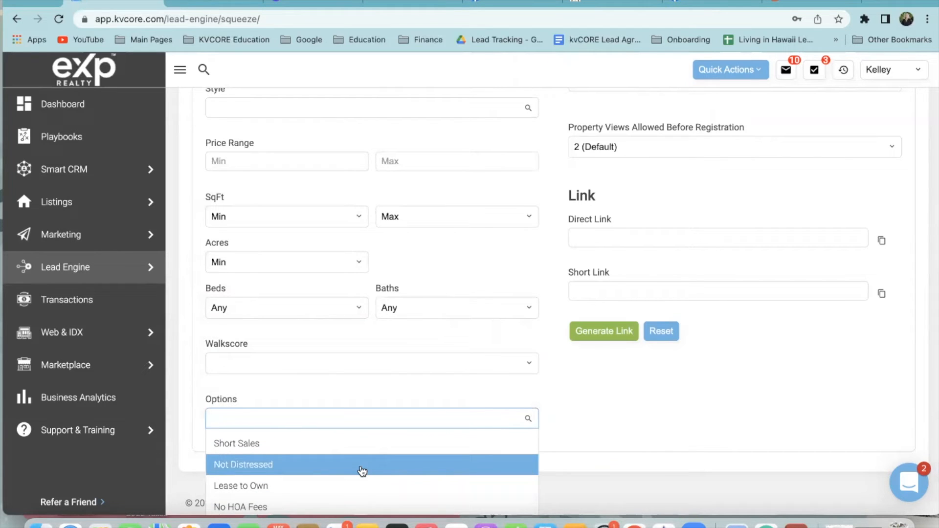
{"action": "scroll", "coordinate": [362, 471], "scroll_direction": "up", "scroll_amount": 5}
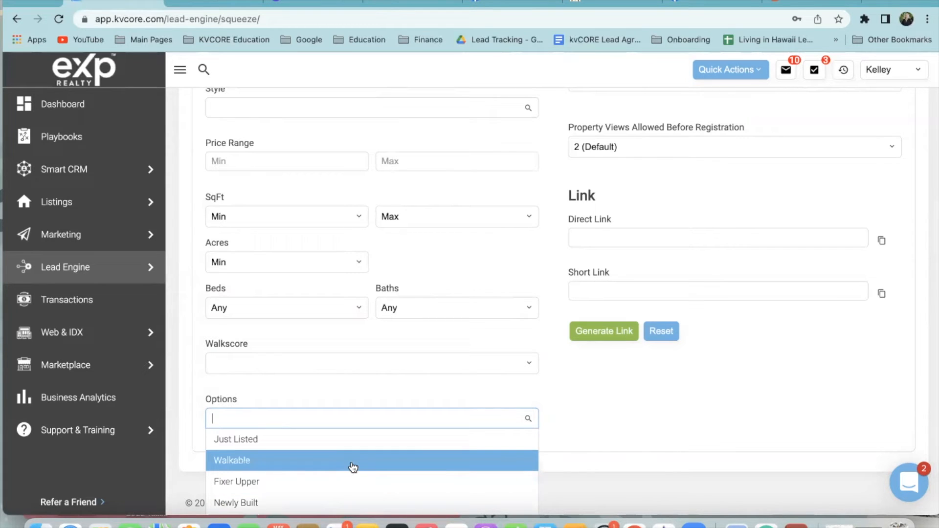
{"action": "scroll", "coordinate": [354, 467], "scroll_direction": "down", "scroll_amount": 4}
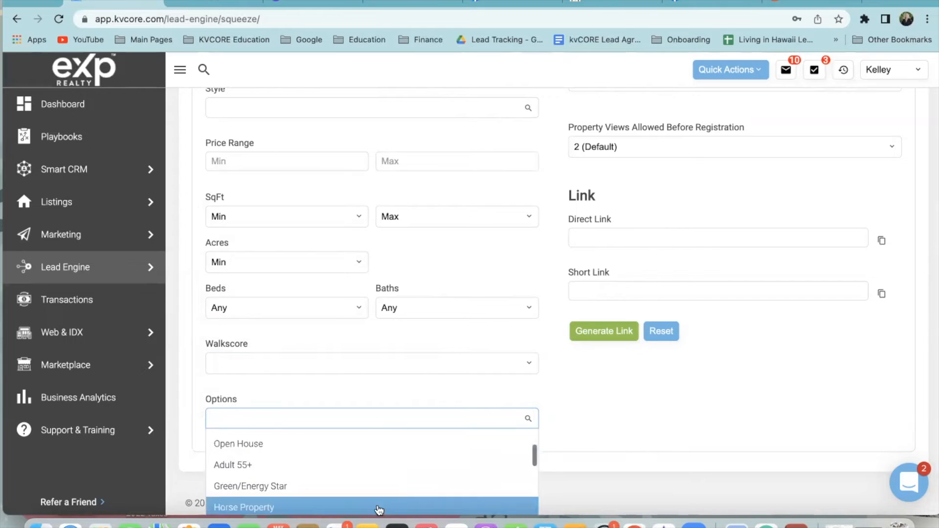
{"action": "scroll", "coordinate": [387, 477], "scroll_direction": "down", "scroll_amount": 3}
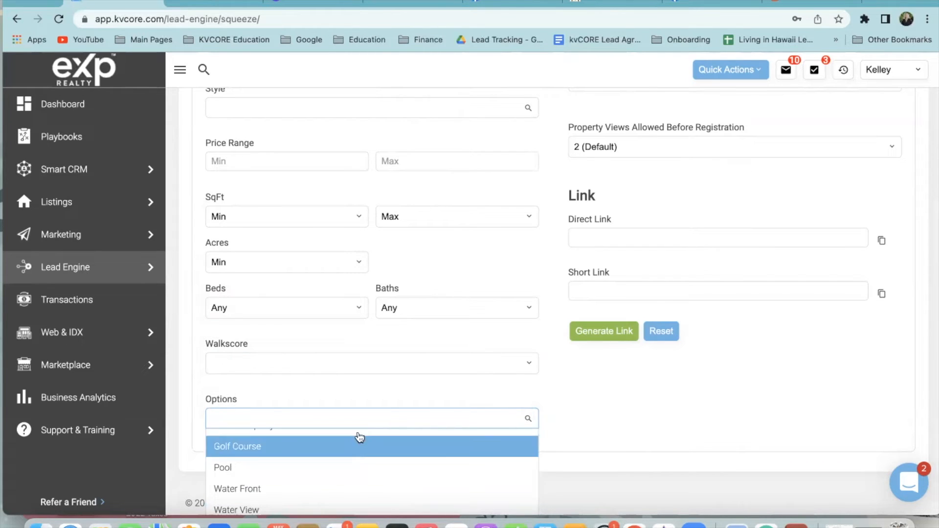
{"action": "left_click", "coordinate": [352, 467]}
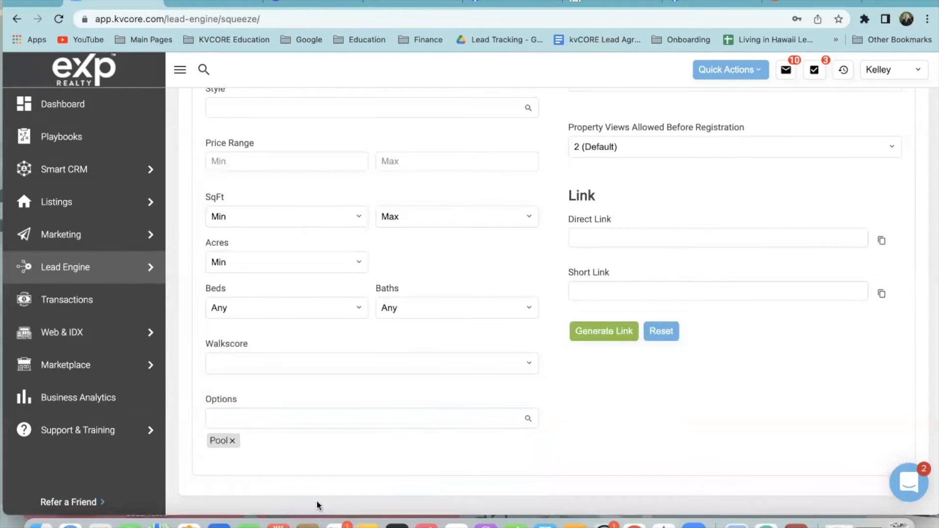
Close the options list and return to the Search Criteria and Page Configuration sections
{"action": "left_click", "coordinate": [237, 443]}
{"action": "scroll", "coordinate": [318, 468], "scroll_direction": "down", "scroll_amount": 5}
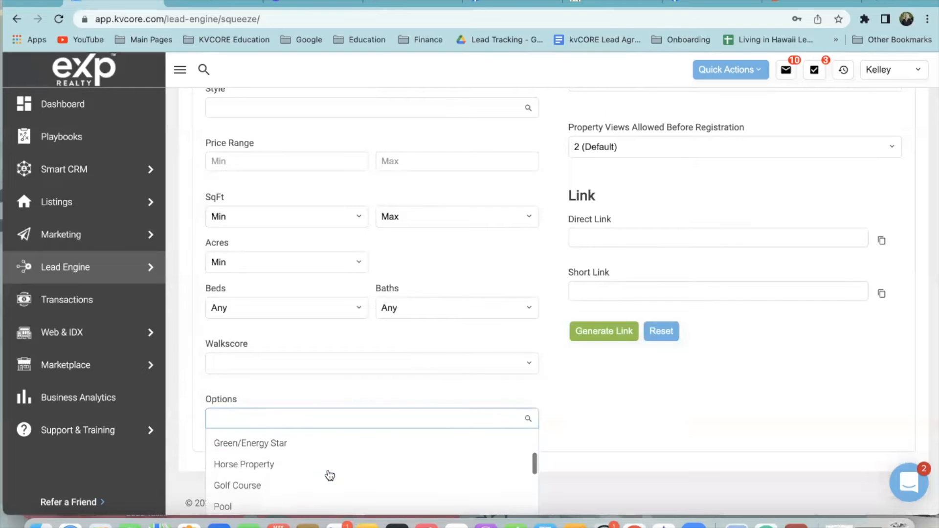
{"action": "scroll", "coordinate": [313, 489], "scroll_direction": "down", "scroll_amount": 5}
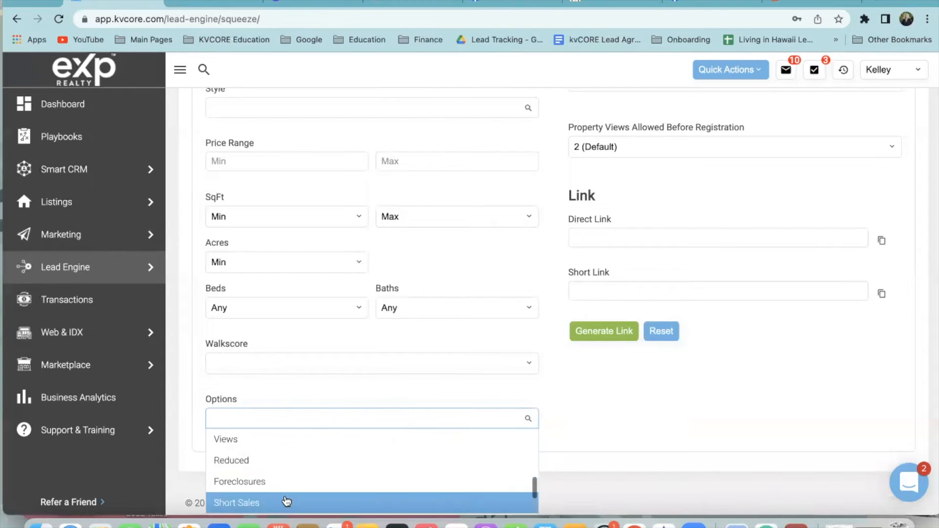
{"action": "scroll", "coordinate": [284, 504], "scroll_direction": "down", "scroll_amount": 3}
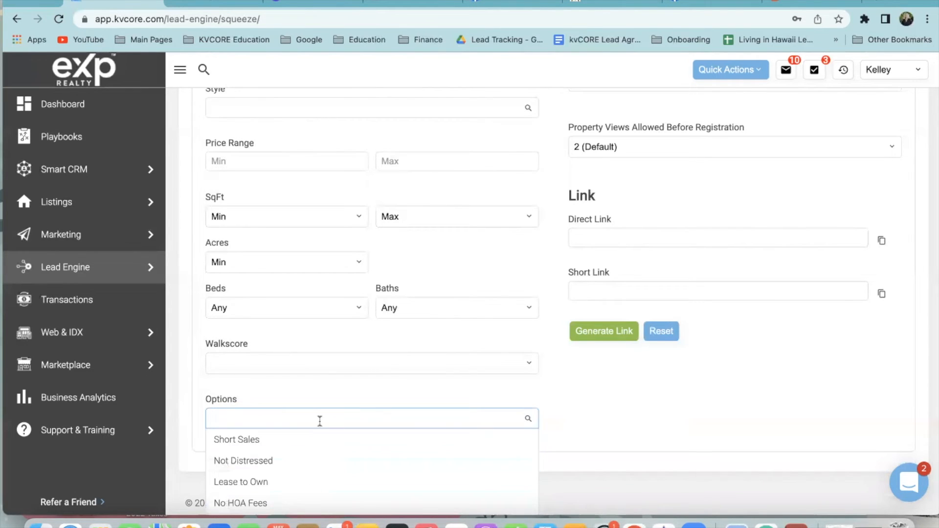
{"action": "scroll", "coordinate": [318, 492], "scroll_direction": "down", "scroll_amount": 4}
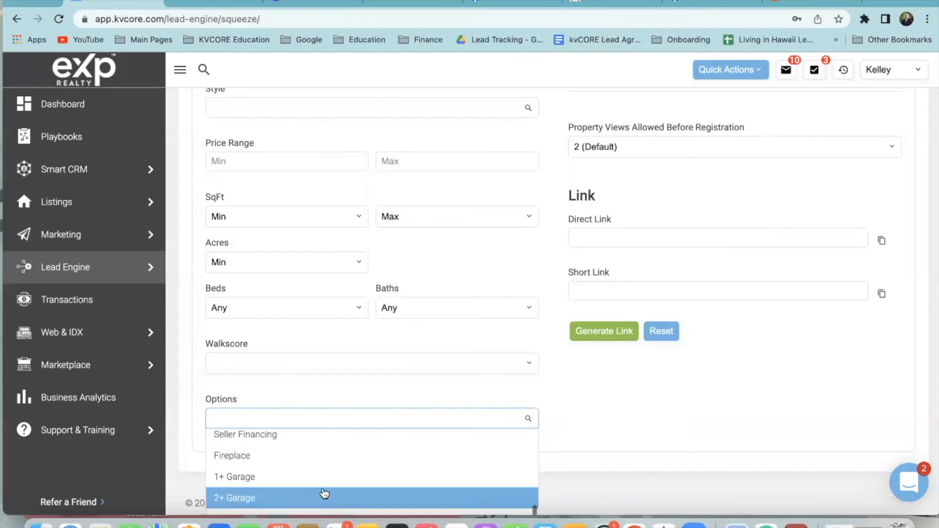
{"action": "scroll", "coordinate": [327, 493], "scroll_direction": "down", "scroll_amount": 3}
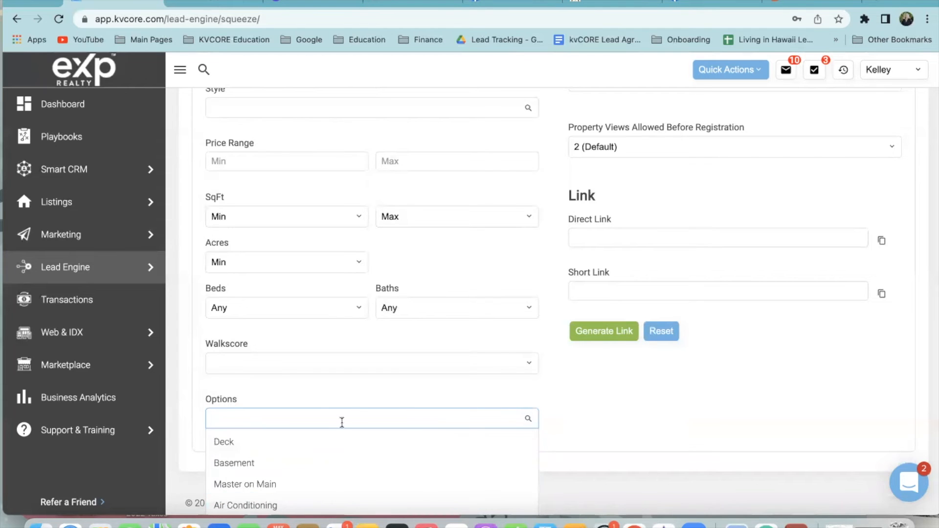
{"action": "scroll", "coordinate": [331, 463], "scroll_direction": "up", "scroll_amount": 1}
{"action": "left_click", "coordinate": [320, 397]}
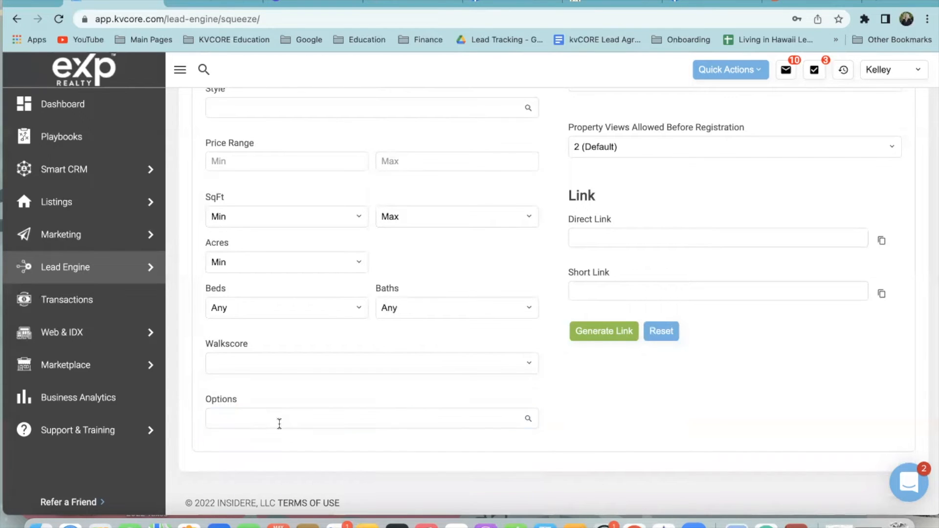
{"action": "scroll", "coordinate": [560, 409], "scroll_direction": "up", "scroll_amount": 5}
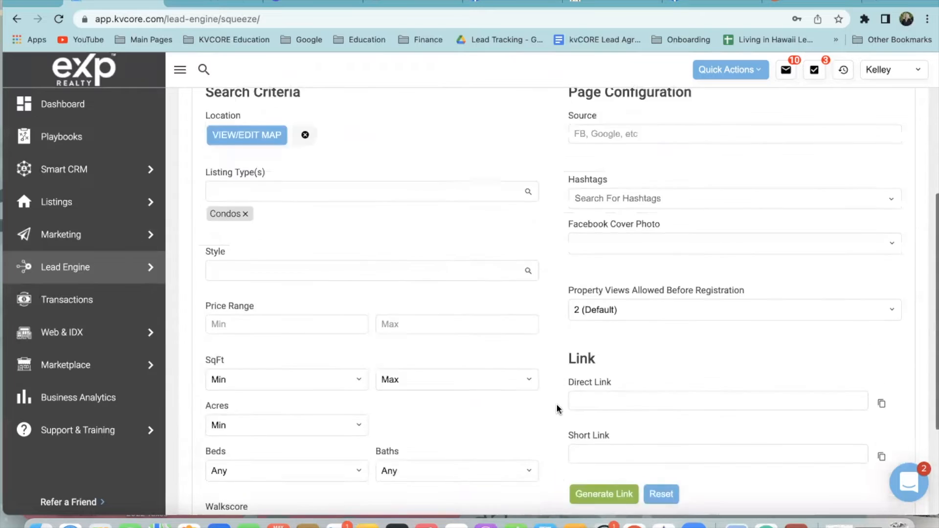
Enter 'Virtual Open House Youtube Royal K.' as the squeeze page's lead source
{"action": "left_click", "coordinate": [601, 164]}
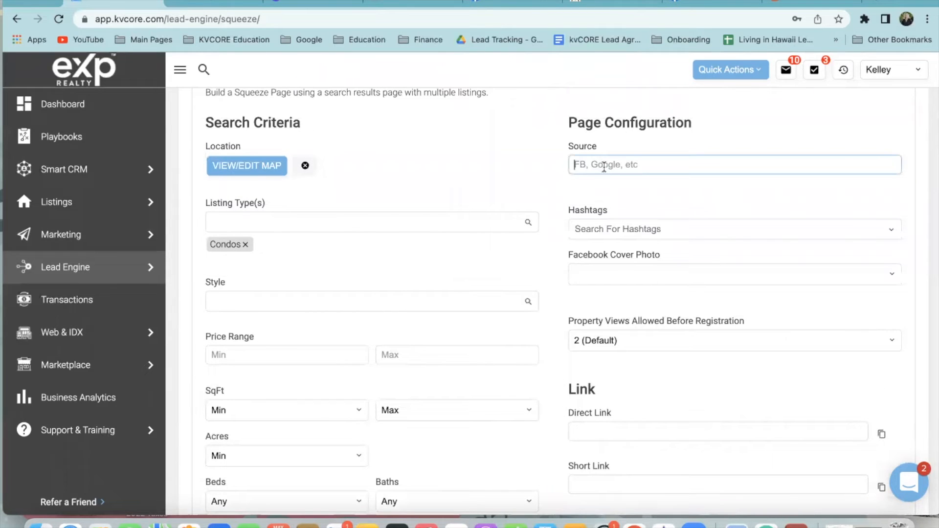
{"action": "type", "text": "Virtual Open House Youtube Royal K."}
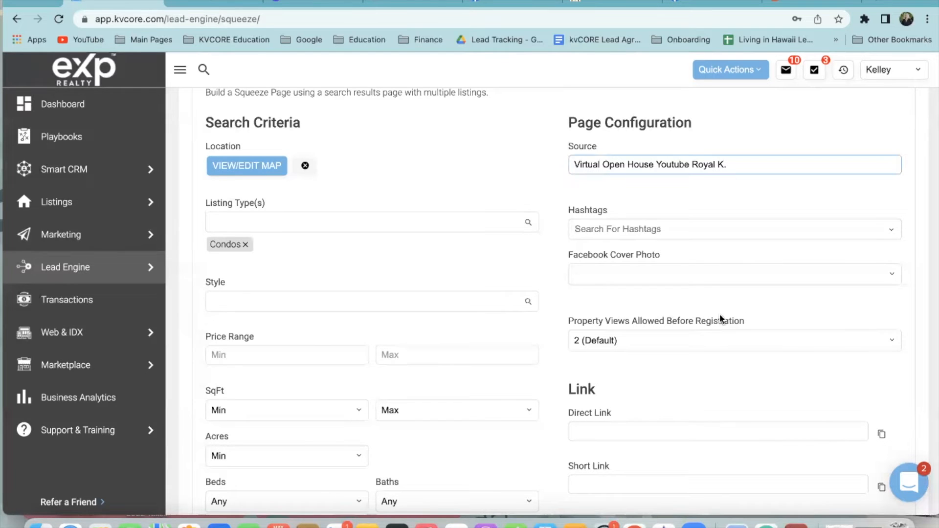
{"action": "scroll", "coordinate": [700, 300], "scroll_direction": "down", "scroll_amount": 1}
{"action": "left_click", "coordinate": [596, 200]}
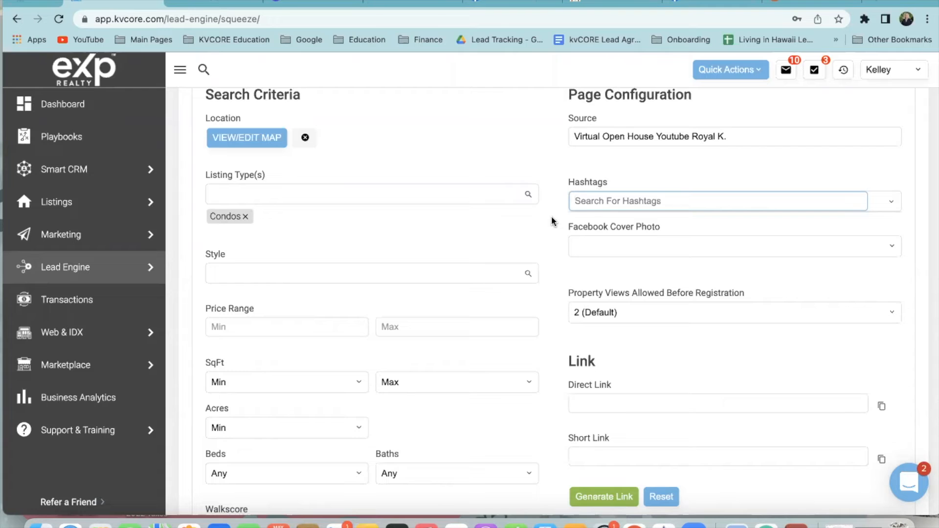
Add the existing NewLeadKelley hashtag to the squeeze page
{"action": "type", "text": "New"}
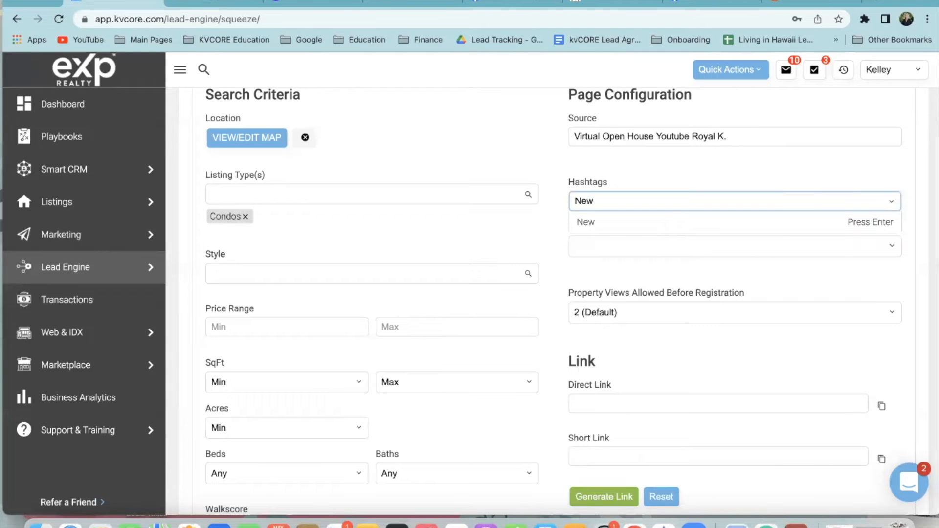
{"action": "type", "text": "Lead"}
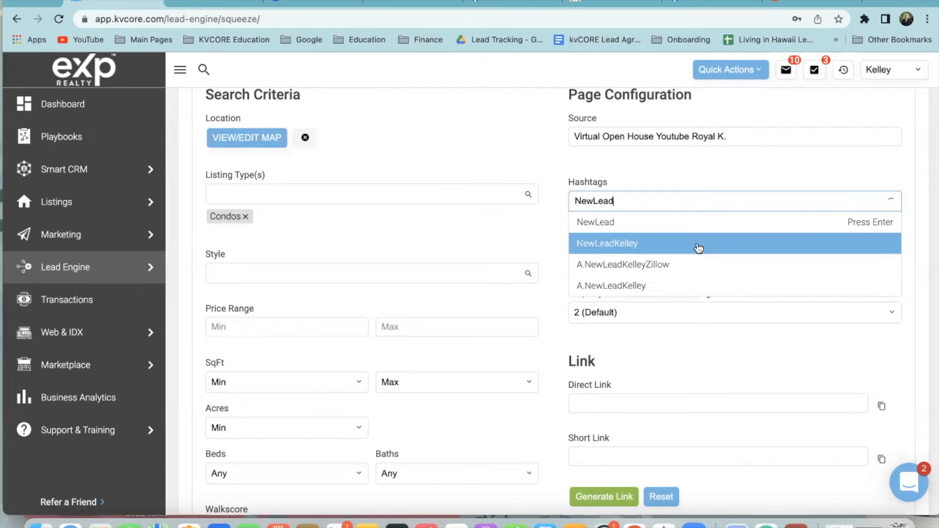
{"action": "left_click", "coordinate": [607, 243]}
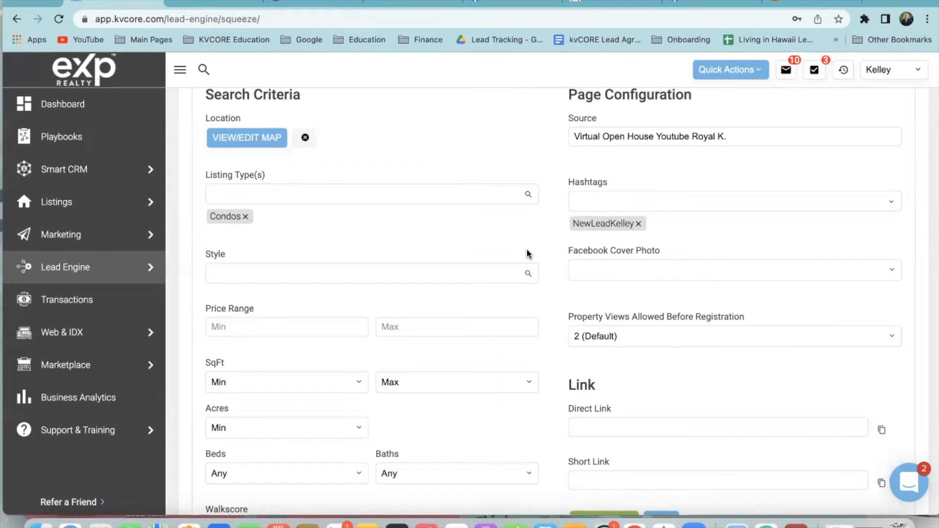
{"action": "scroll", "coordinate": [529, 253], "scroll_direction": "up", "scroll_amount": 1}
{"action": "left_click", "coordinate": [639, 266]}
{"action": "left_click", "coordinate": [645, 238]}
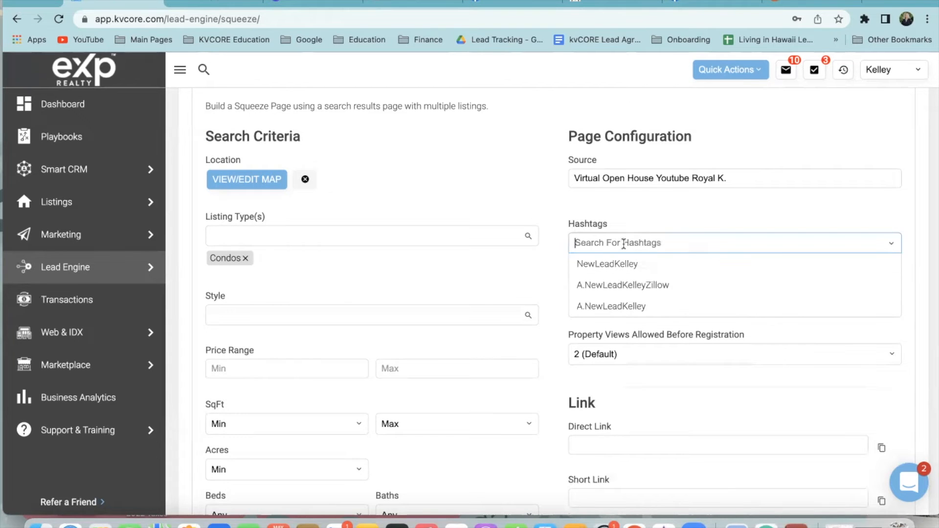
{"action": "left_click", "coordinate": [641, 220]}
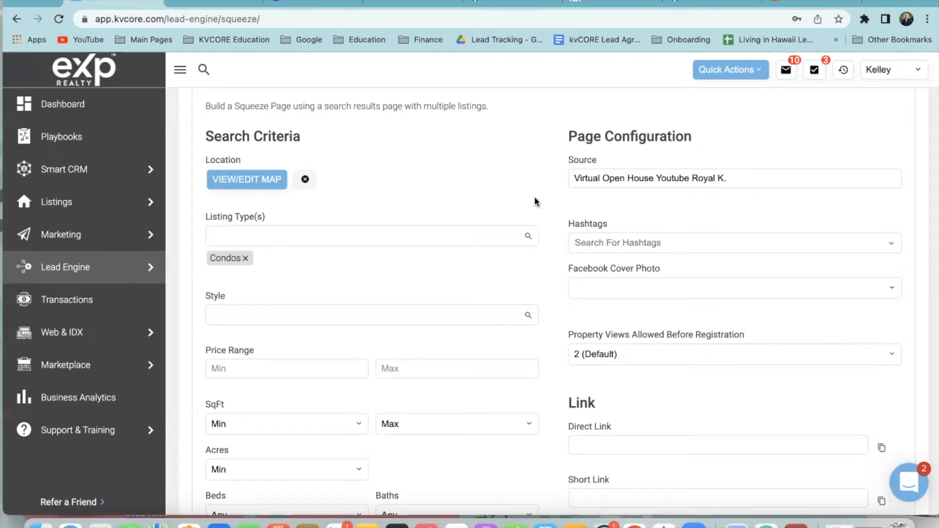
{"action": "left_click", "coordinate": [580, 243]}
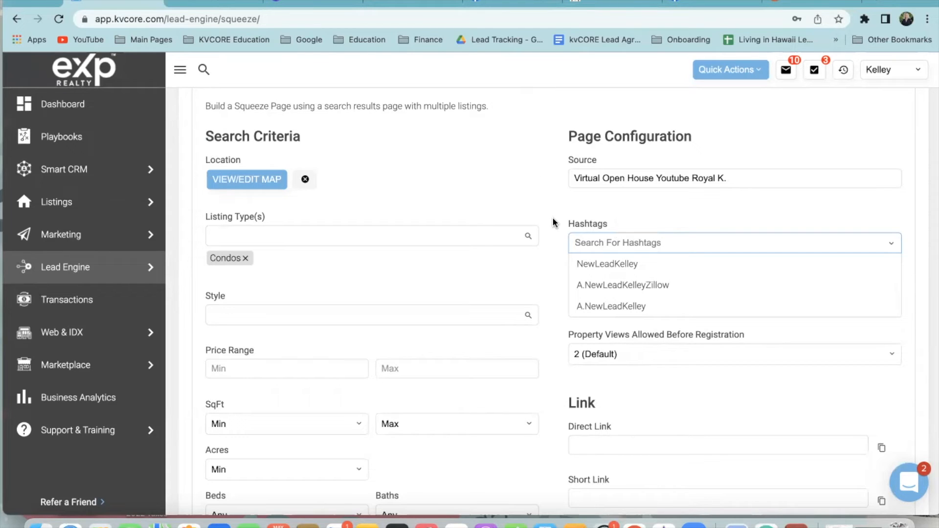
{"action": "left_click", "coordinate": [622, 272]}
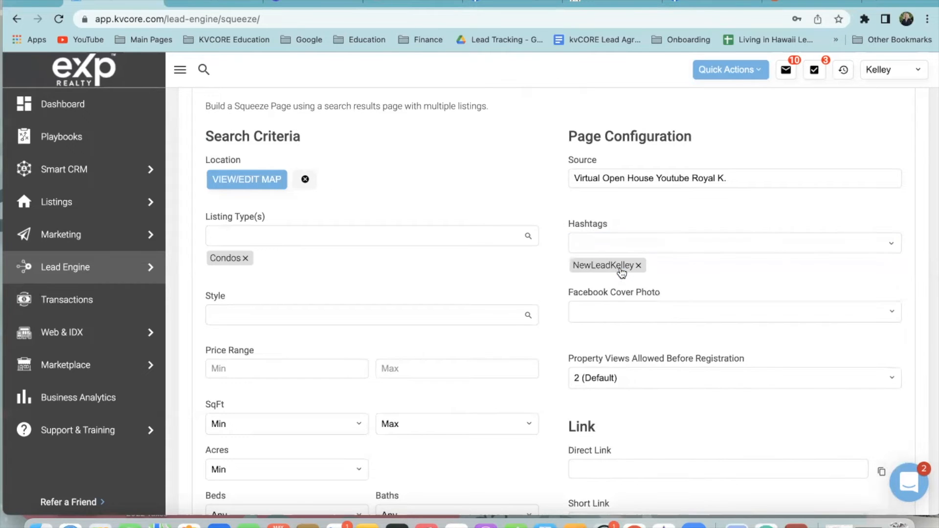
{"action": "left_click", "coordinate": [637, 245]}
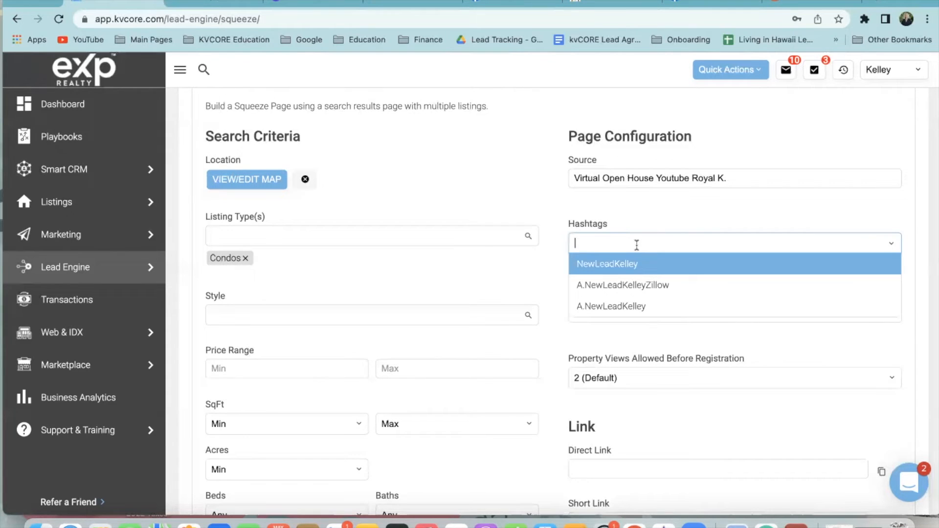
{"action": "key", "text": "Return"}
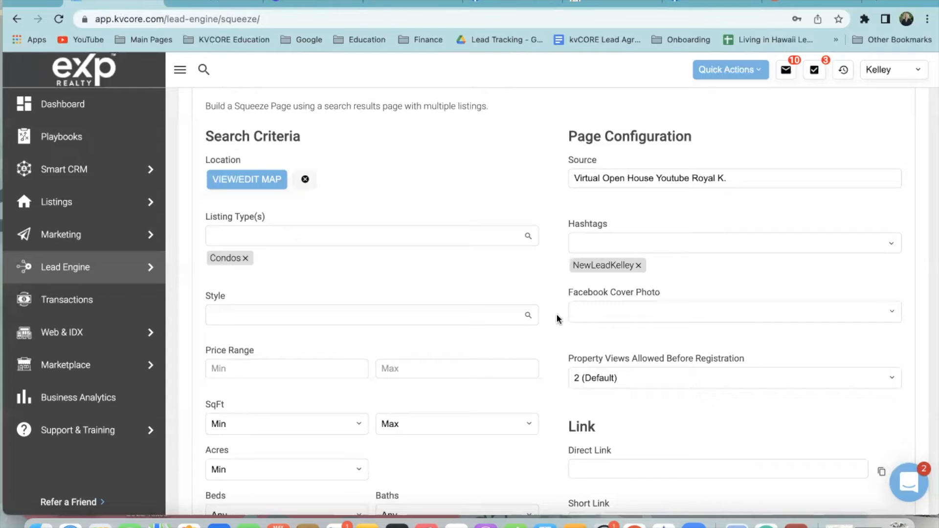
Add a new Konacondobuyer hashtag to the squeeze page
{"action": "left_click", "coordinate": [609, 243]}
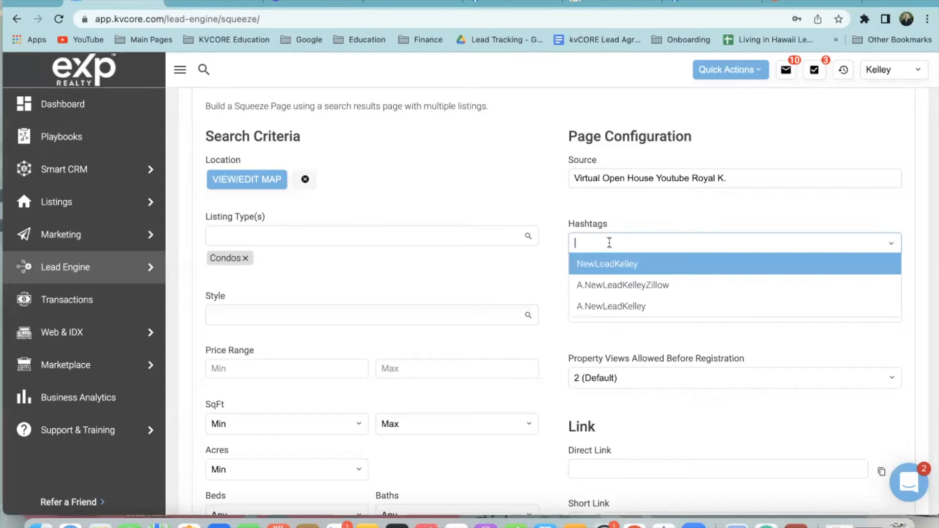
{"action": "type", "text": "Condobuyer"}
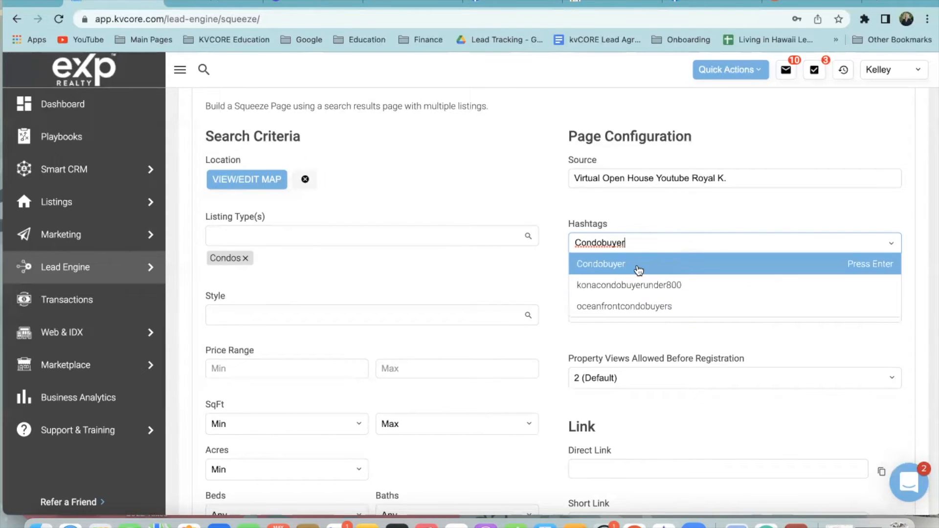
{"action": "type", "text": "kona"}
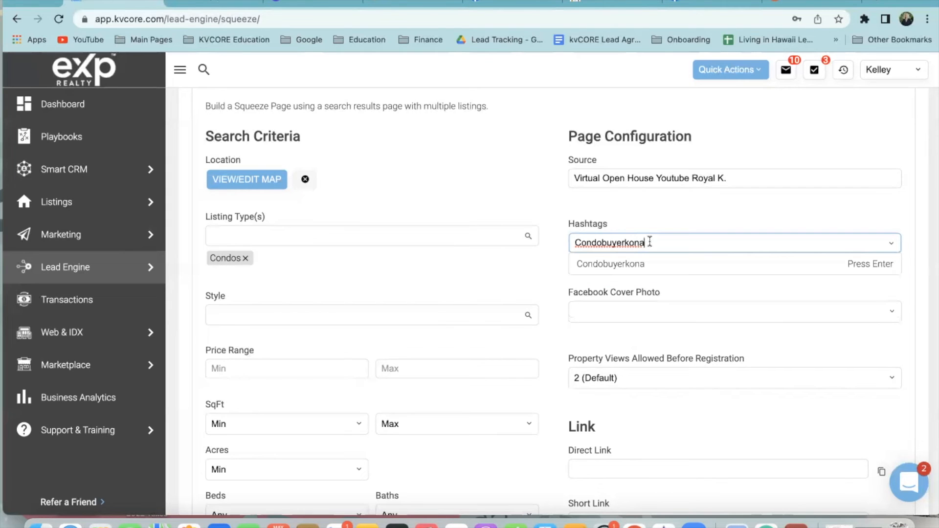
{"action": "key", "text": "super+a"}
{"action": "type", "text": "Kona"}
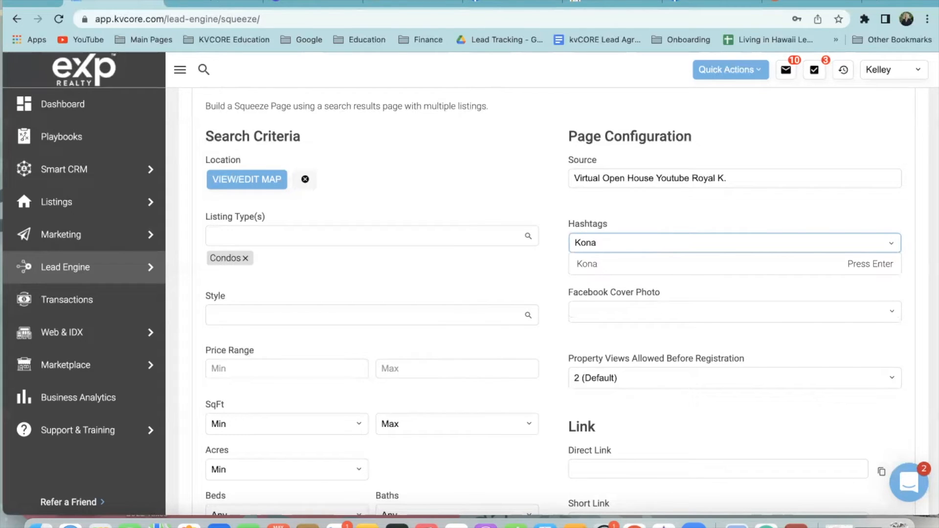
{"action": "type", "text": "condo"}
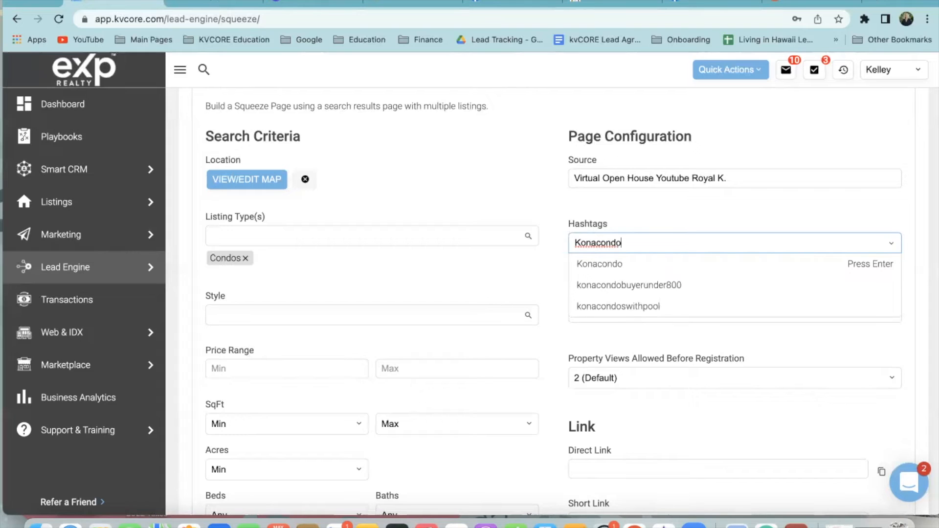
{"action": "type", "text": "buyer"}
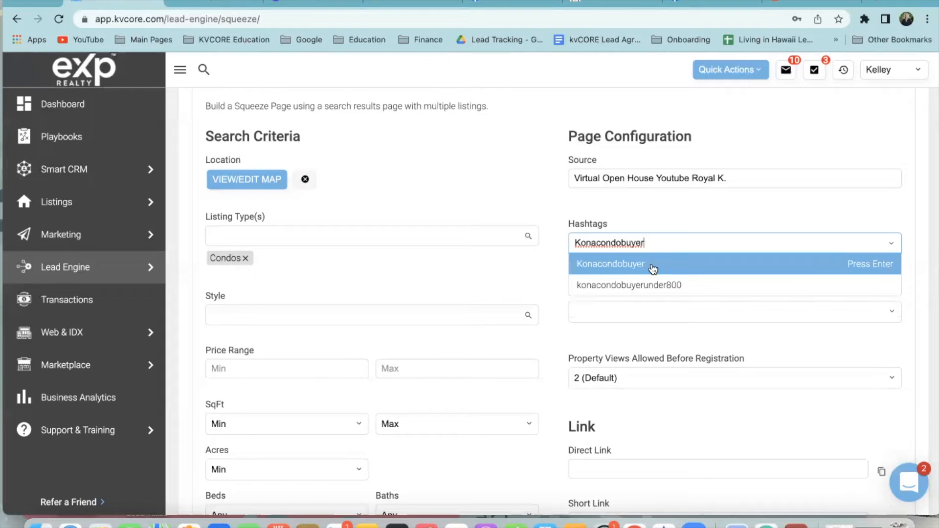
{"action": "left_click", "coordinate": [653, 268]}
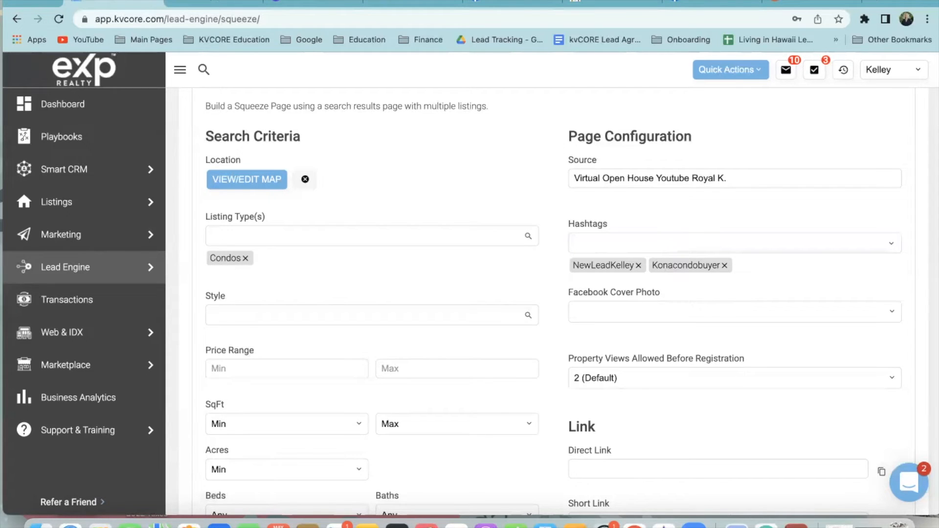
{"action": "left_click", "coordinate": [874, 2]}
Search Google for kvcore, log in to kvCORE and open the marketing tools page
{"action": "type", "text": "kvcore"}
{"action": "key", "text": "Return"}
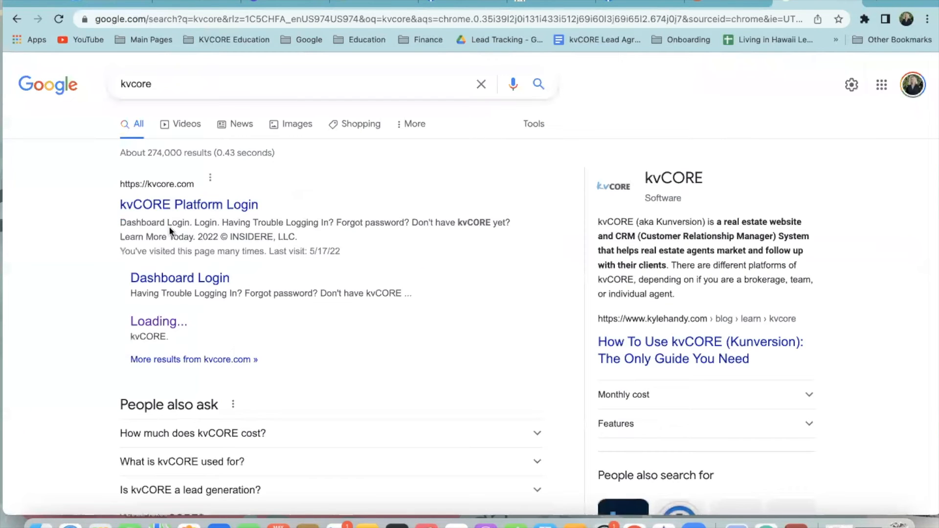
{"action": "left_click", "coordinate": [188, 206]}
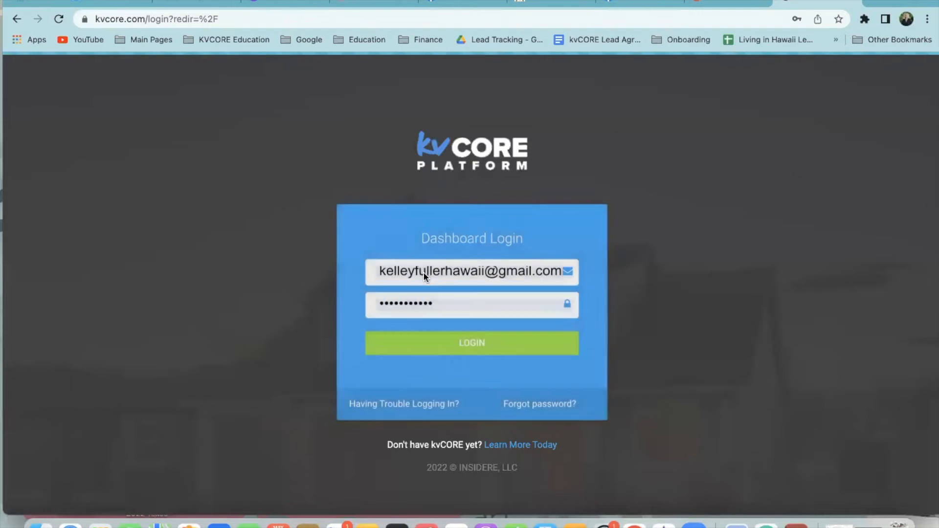
{"action": "left_click", "coordinate": [466, 353]}
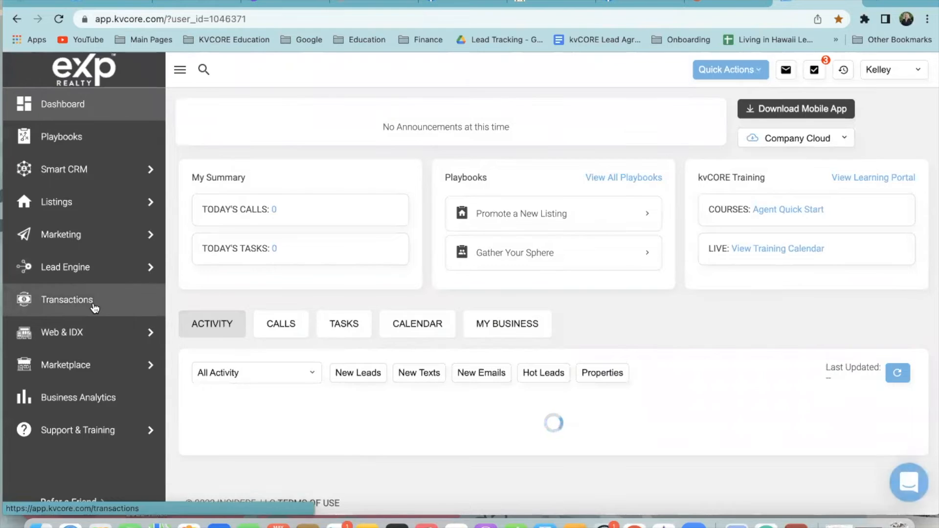
{"action": "mouse_move", "coordinate": [68, 284]}
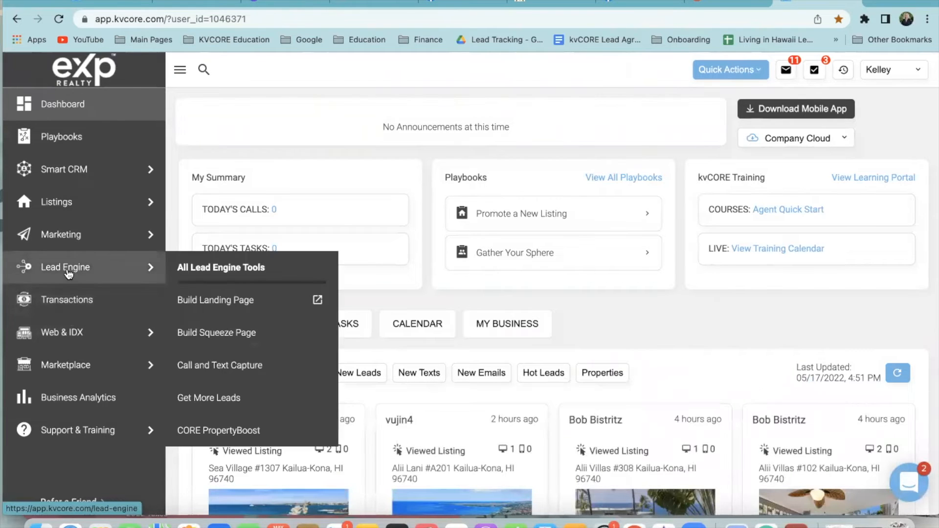
{"action": "left_click", "coordinate": [63, 240]}
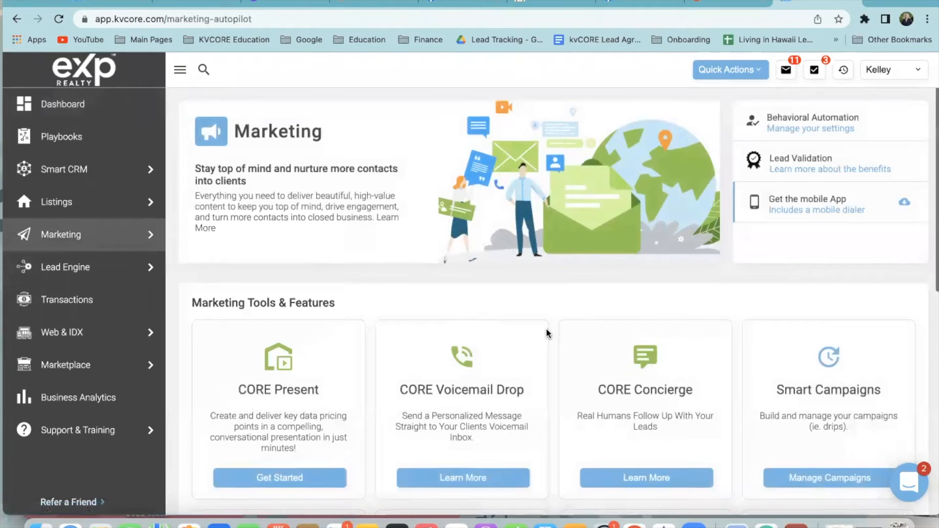
Open the All Hashtags list and scroll down to the oceanfrontcondobuyers row
{"action": "scroll", "coordinate": [546, 343], "scroll_direction": "down", "scroll_amount": 5}
{"action": "scroll", "coordinate": [546, 360], "scroll_direction": "down", "scroll_amount": 2}
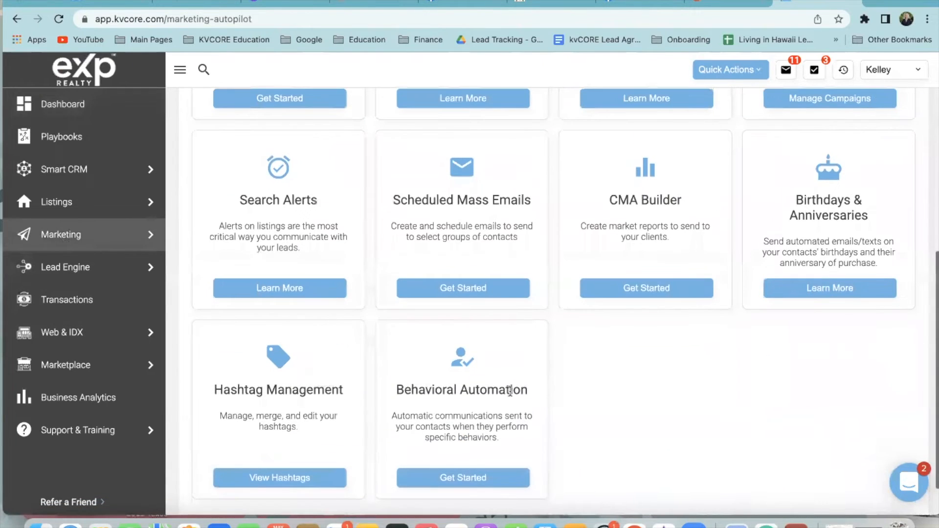
{"action": "scroll", "coordinate": [306, 400], "scroll_direction": "down", "scroll_amount": 1}
{"action": "left_click", "coordinate": [287, 451]}
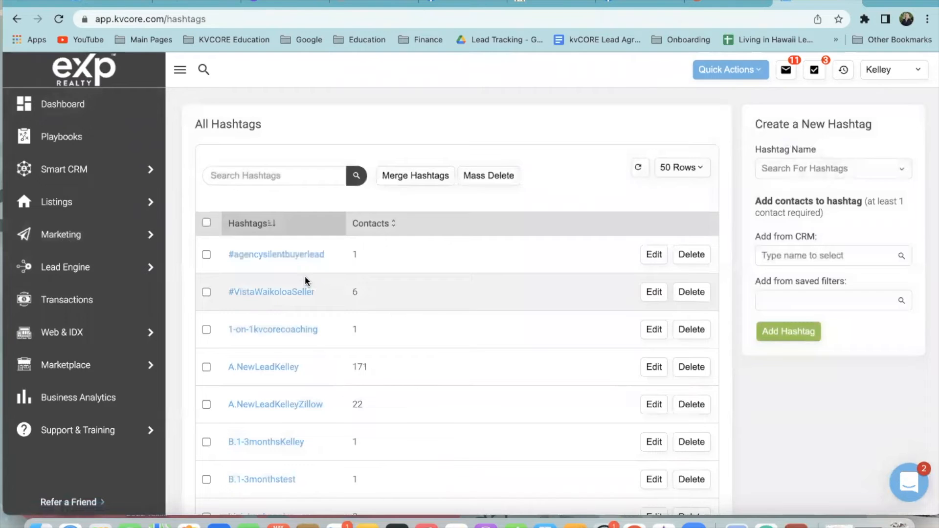
{"action": "scroll", "coordinate": [306, 276], "scroll_direction": "down", "scroll_amount": 2}
{"action": "scroll", "coordinate": [304, 308], "scroll_direction": "down", "scroll_amount": 5}
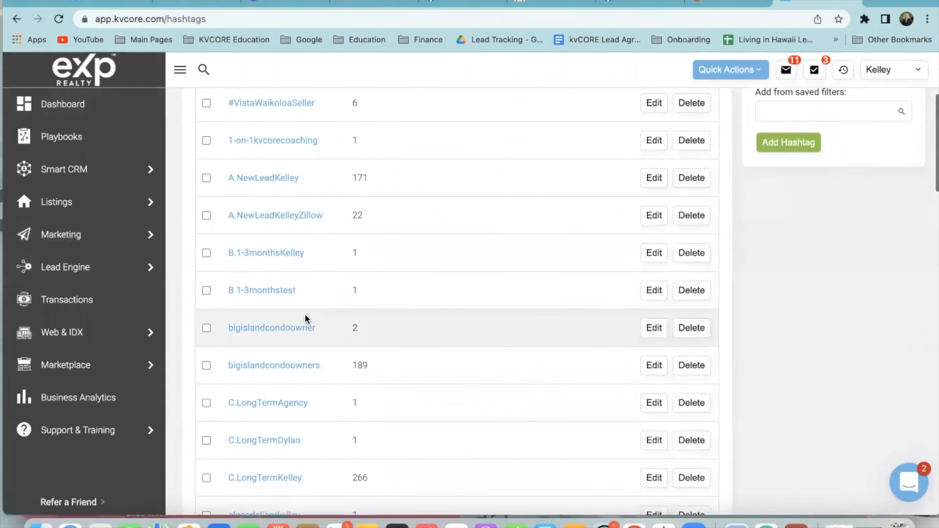
{"action": "scroll", "coordinate": [306, 334], "scroll_direction": "down", "scroll_amount": 3}
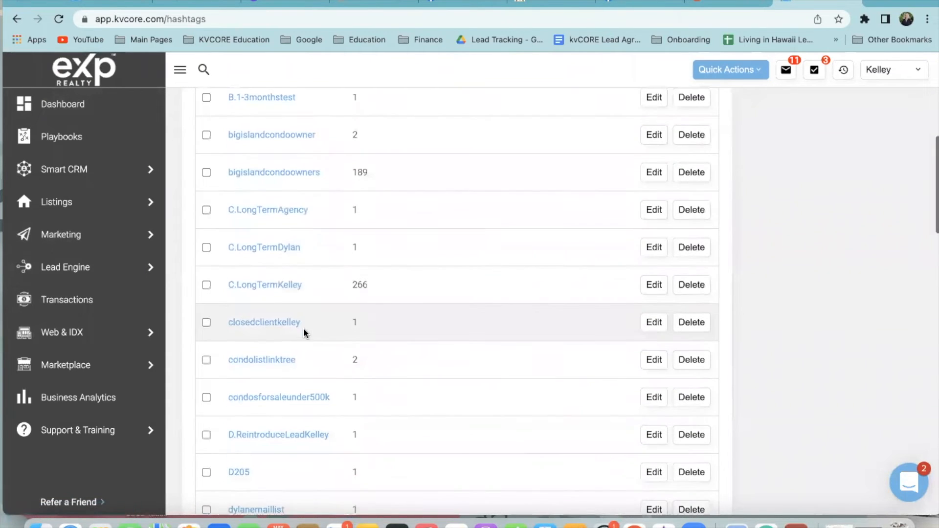
{"action": "scroll", "coordinate": [303, 323], "scroll_direction": "down", "scroll_amount": 3}
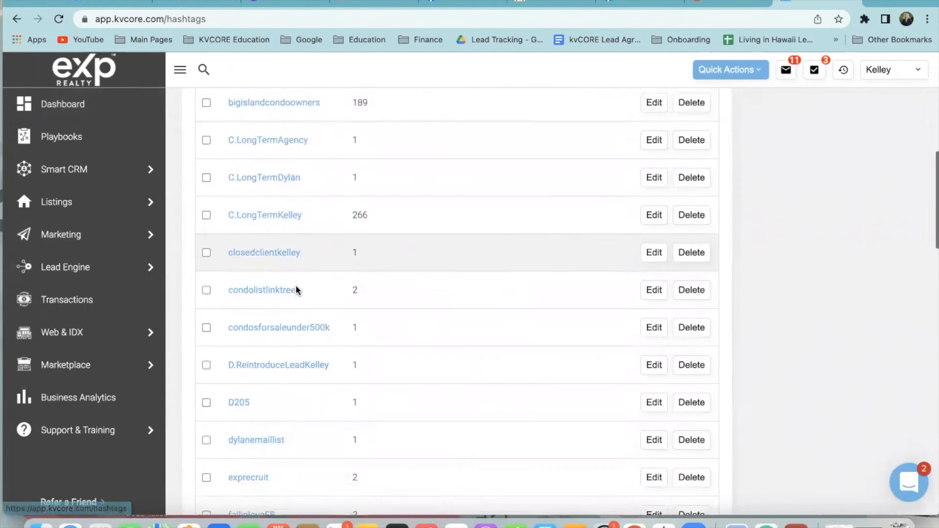
{"action": "scroll", "coordinate": [342, 327], "scroll_direction": "down", "scroll_amount": 6}
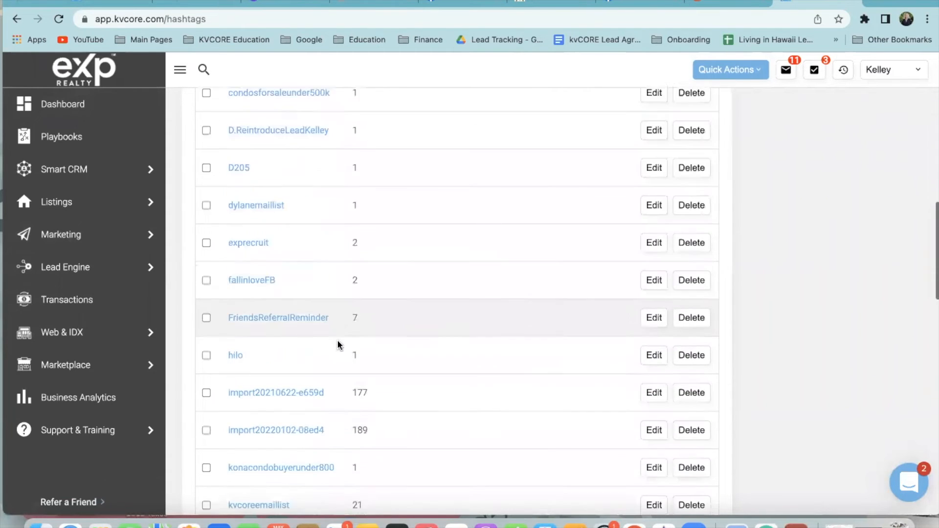
{"action": "scroll", "coordinate": [333, 348], "scroll_direction": "down", "scroll_amount": 9}
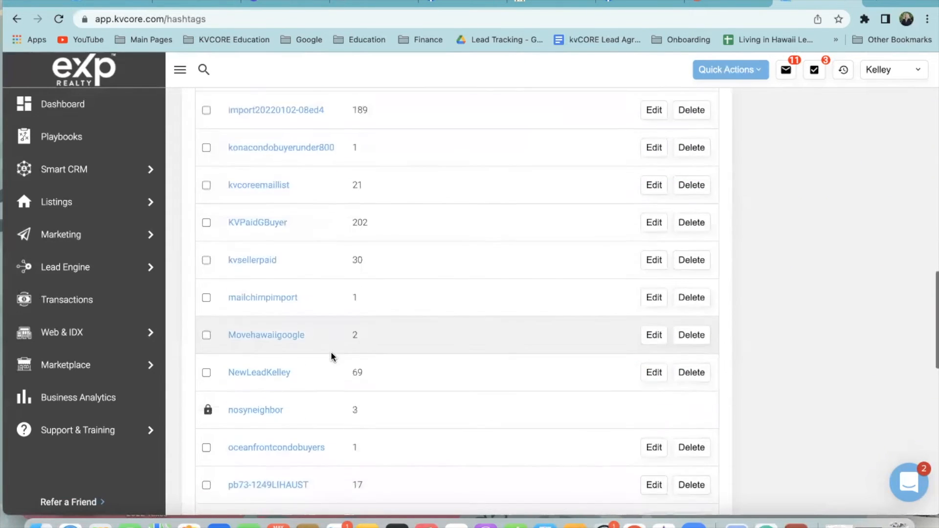
{"action": "scroll", "coordinate": [331, 360], "scroll_direction": "up", "scroll_amount": 1}
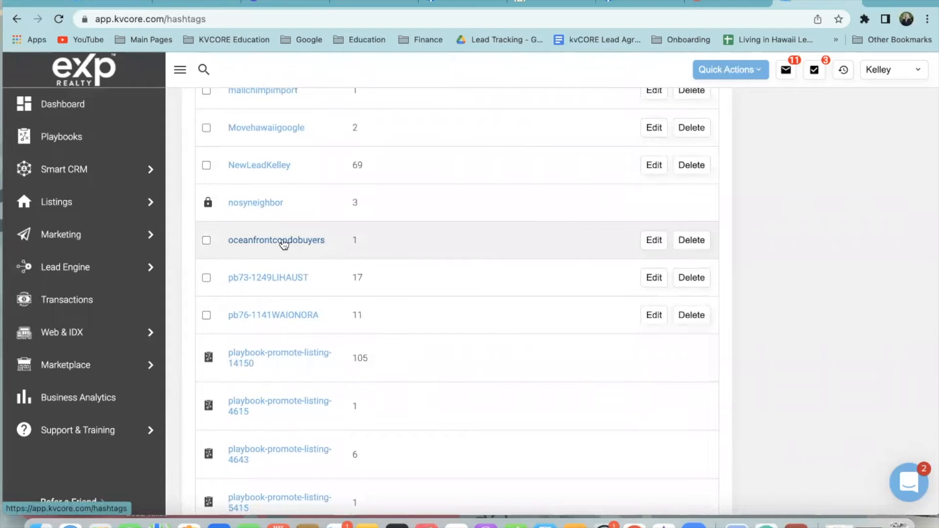
Open the oceanfrontcondobuyers hashtag details and select its contact for a text
{"action": "left_click", "coordinate": [288, 240]}
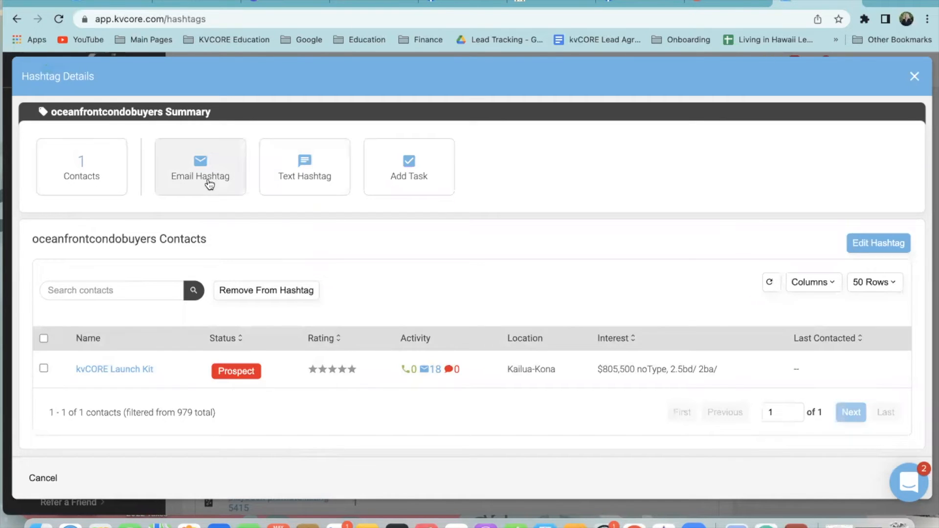
{"action": "left_click", "coordinate": [297, 183]}
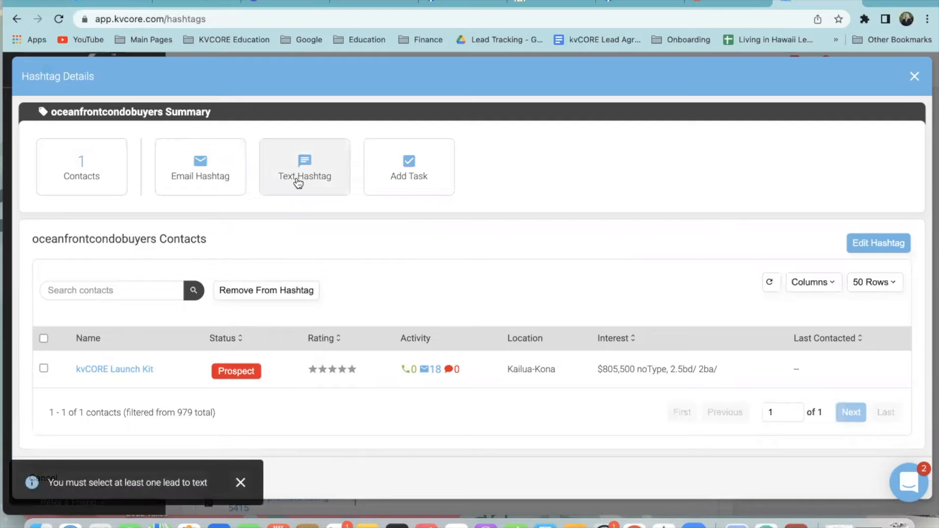
{"action": "left_click", "coordinate": [44, 368]}
{"action": "left_click", "coordinate": [281, 168]}
Draft 'Aloha! I have a new listing in Kona oceanview. I think you'll love it!', then discard it
{"action": "left_click", "coordinate": [370, 300]}
{"action": "type", "text": "Aloha"}
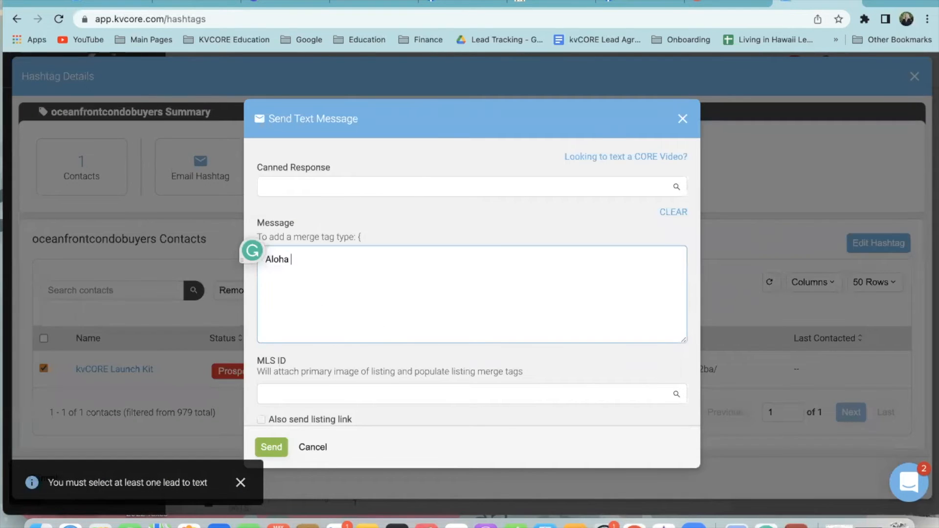
{"action": "type", "text": "! I have a new lsiting"}
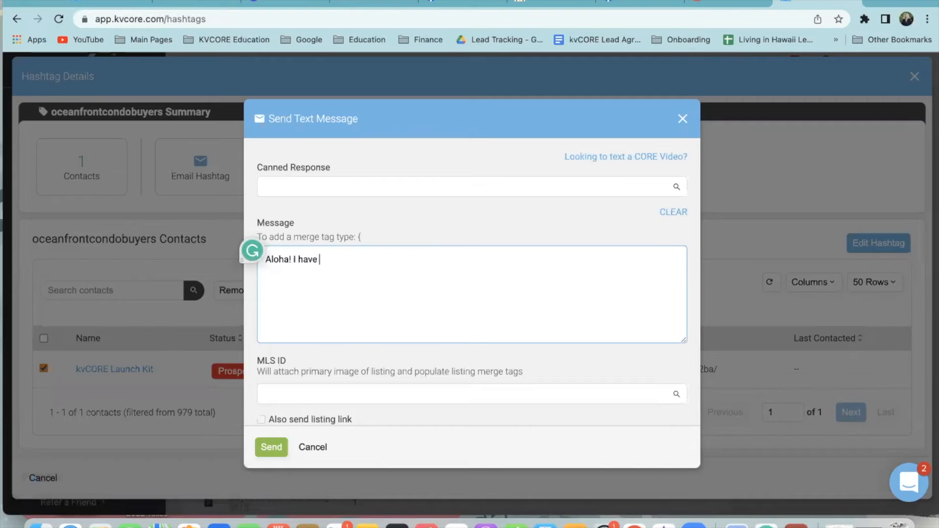
{"action": "key", "text": "BackSpace"}
{"action": "key", "text": "BackSpace"}
{"action": "key", "text": "BackSpace"}
{"action": "key", "text": "BackSpace"}
{"action": "key", "text": "BackSpace"}
{"action": "key", "text": "BackSpace"}
{"action": "type", "text": "isting in Kona oceanview. I think you'll love it!"}
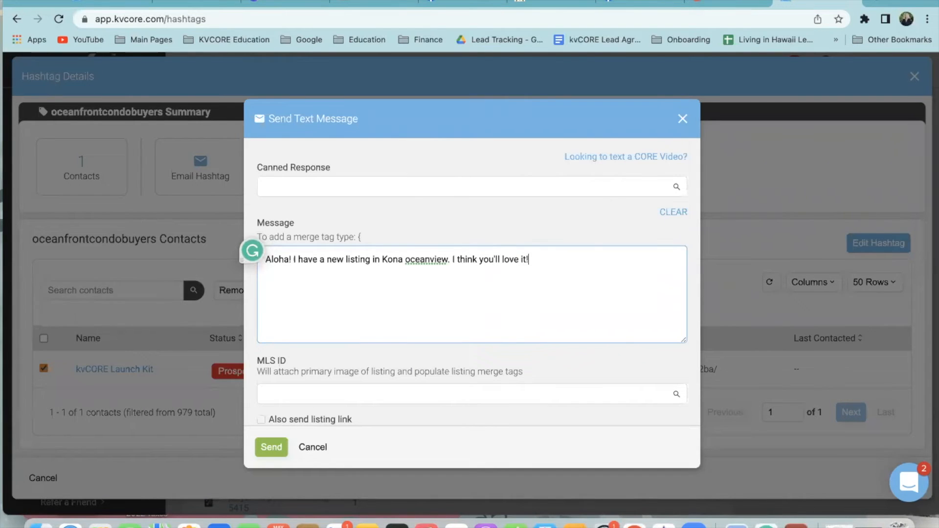
{"action": "left_click", "coordinate": [349, 399]}
{"action": "scroll", "coordinate": [350, 406], "scroll_direction": "down", "scroll_amount": 1}
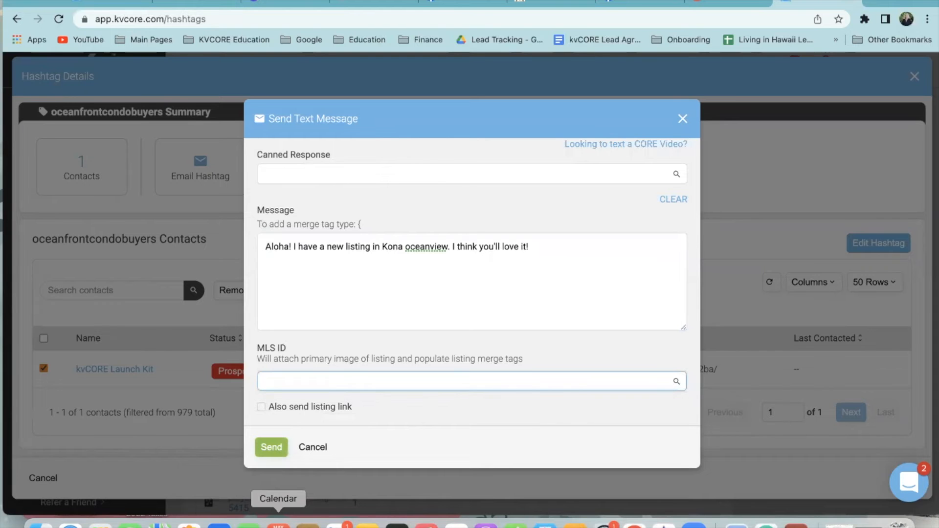
{"action": "left_click", "coordinate": [683, 119]}
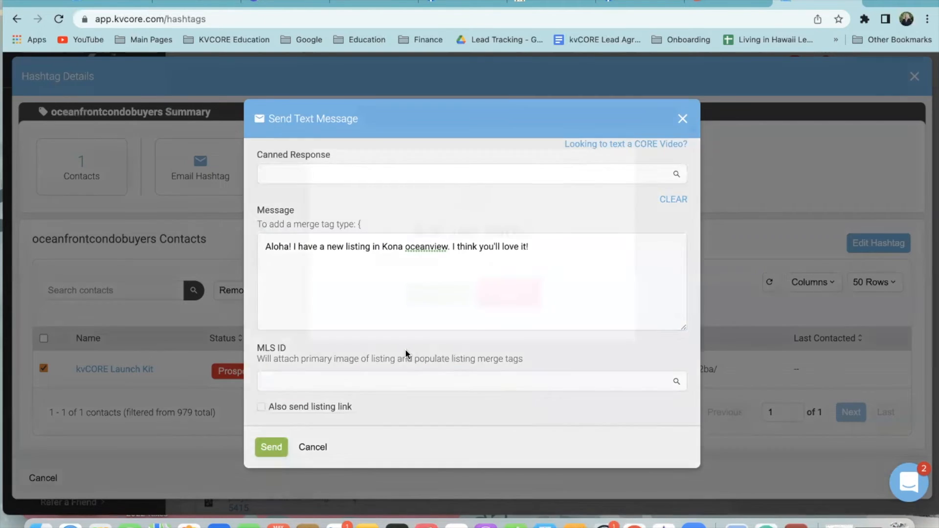
{"action": "left_click", "coordinate": [420, 297]}
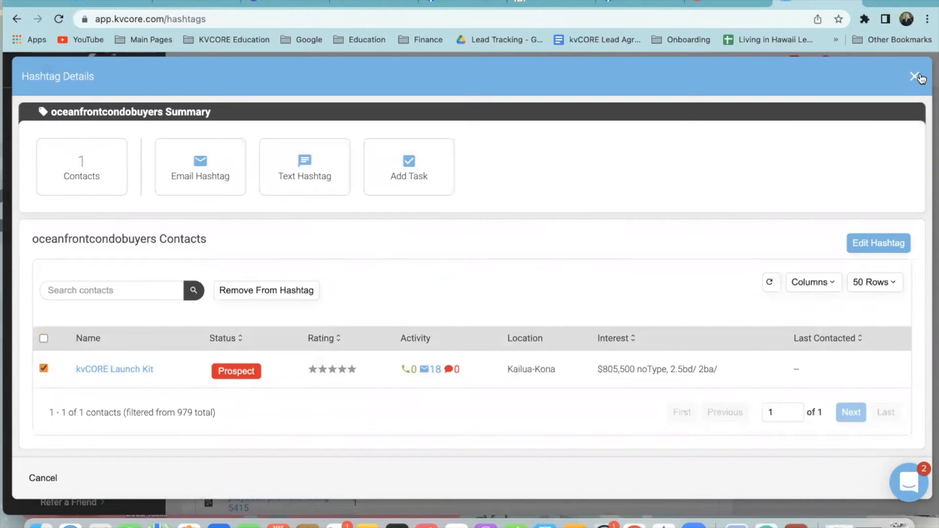
{"action": "left_click", "coordinate": [910, 79]}
{"action": "scroll", "coordinate": [428, 286], "scroll_direction": "up", "scroll_amount": 5}
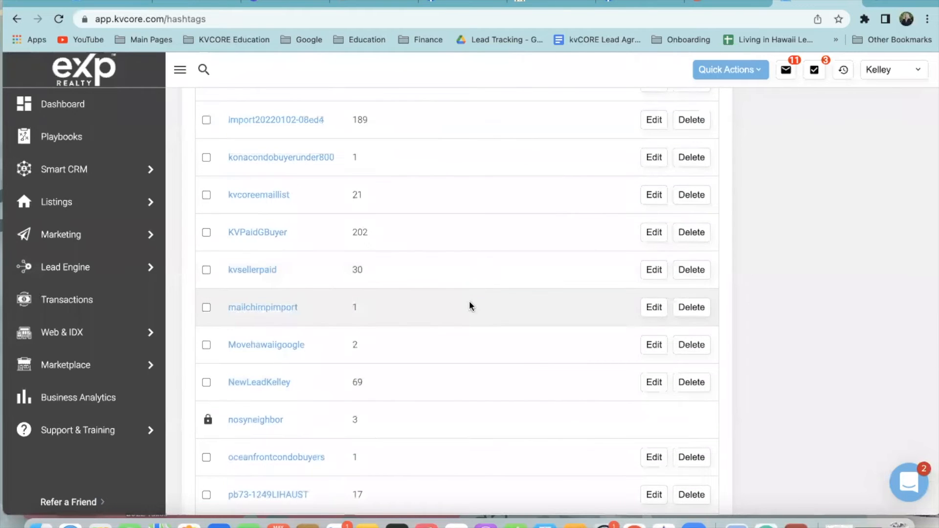
{"action": "scroll", "coordinate": [457, 280], "scroll_direction": "up", "scroll_amount": 4}
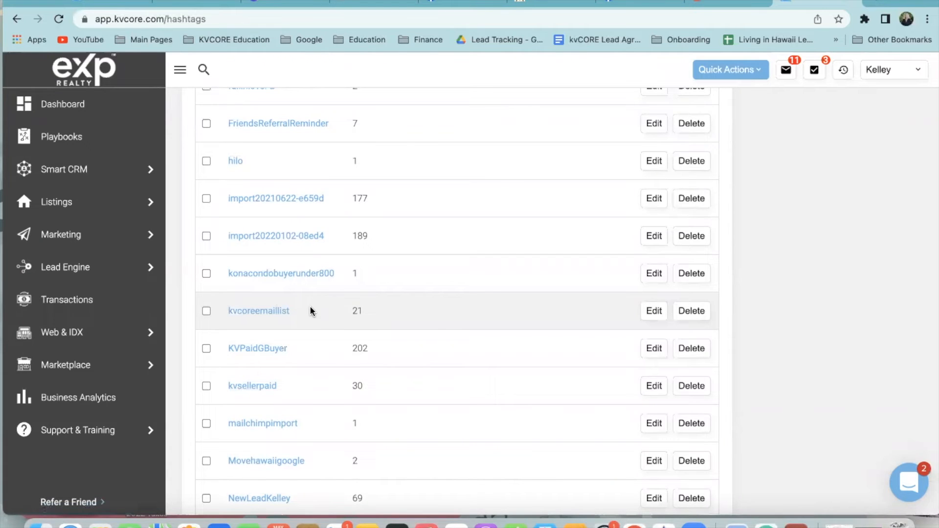
{"action": "left_click", "coordinate": [266, 311]}
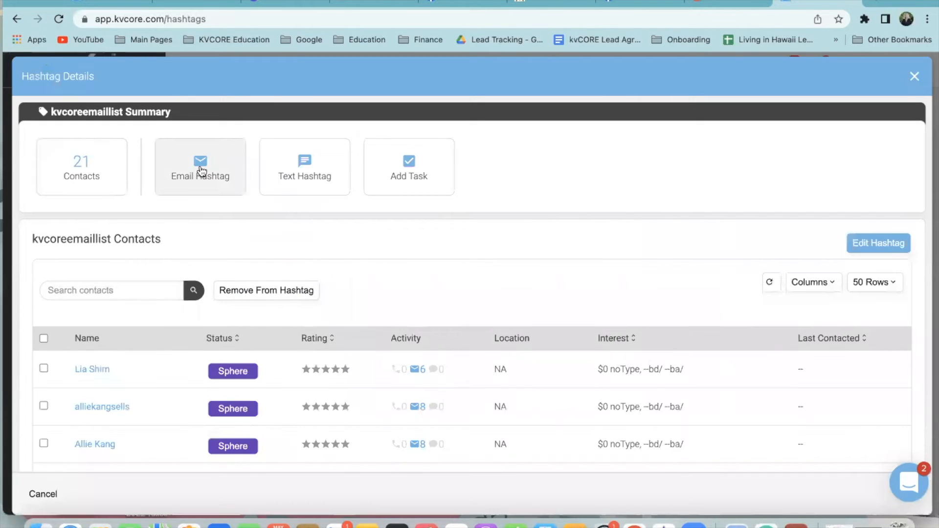
{"action": "left_click", "coordinate": [43, 339]}
{"action": "left_click", "coordinate": [203, 185]}
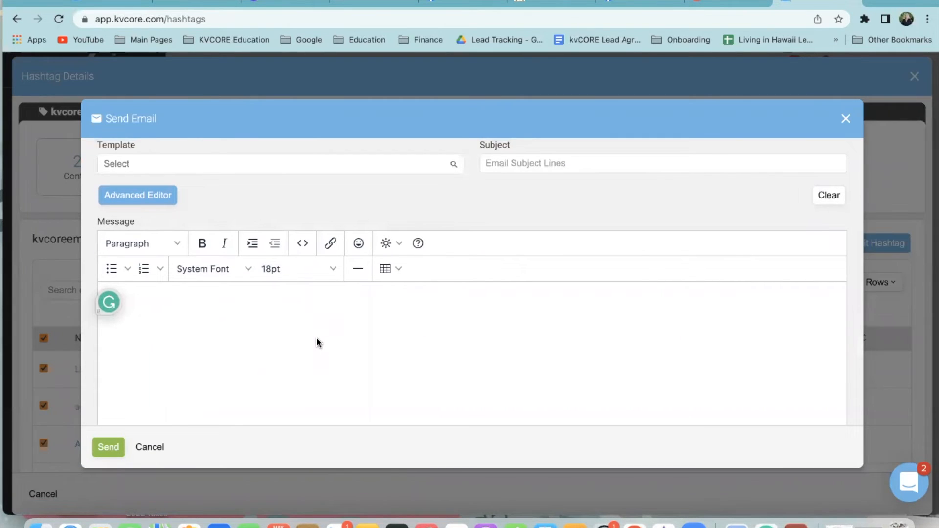
{"action": "key", "text": "Escape"}
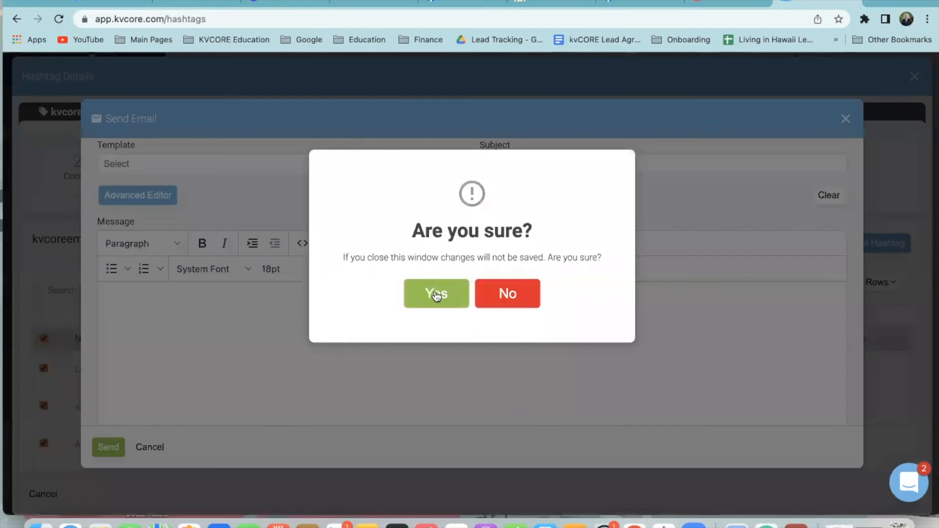
{"action": "left_click", "coordinate": [438, 292]}
{"action": "left_click", "coordinate": [913, 78]}
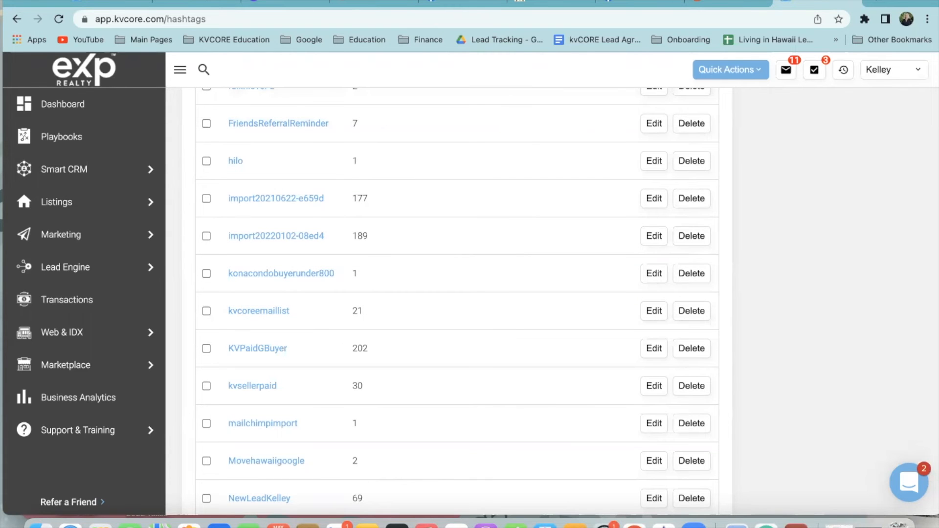
Check the hashtags and MLS listing tabs, then return to the squeeze page form
{"action": "left_click", "coordinate": [106, 7]}
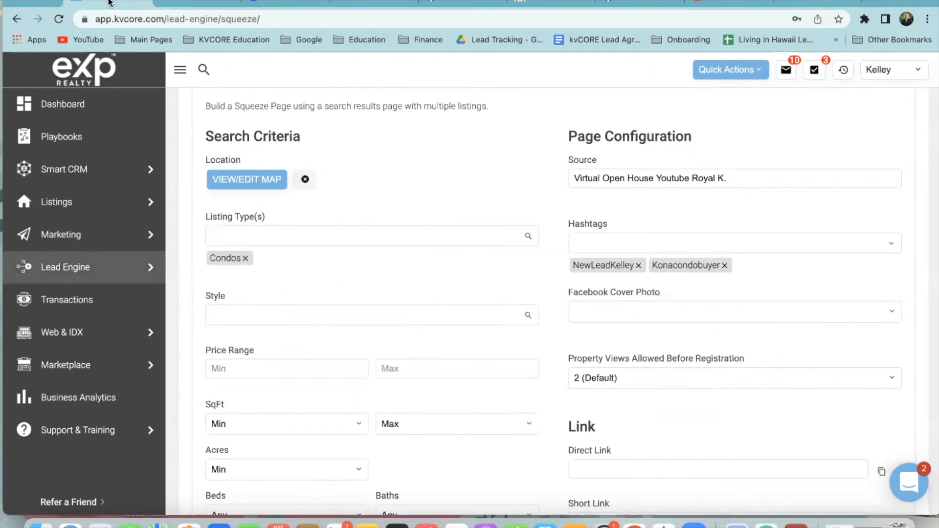
{"action": "scroll", "coordinate": [540, 308], "scroll_direction": "down", "scroll_amount": 1}
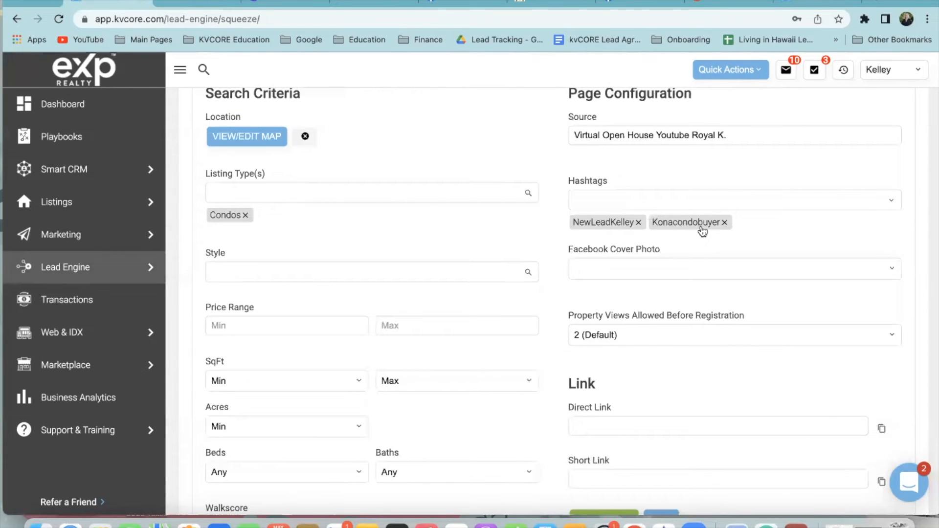
{"action": "left_click", "coordinate": [814, 6]}
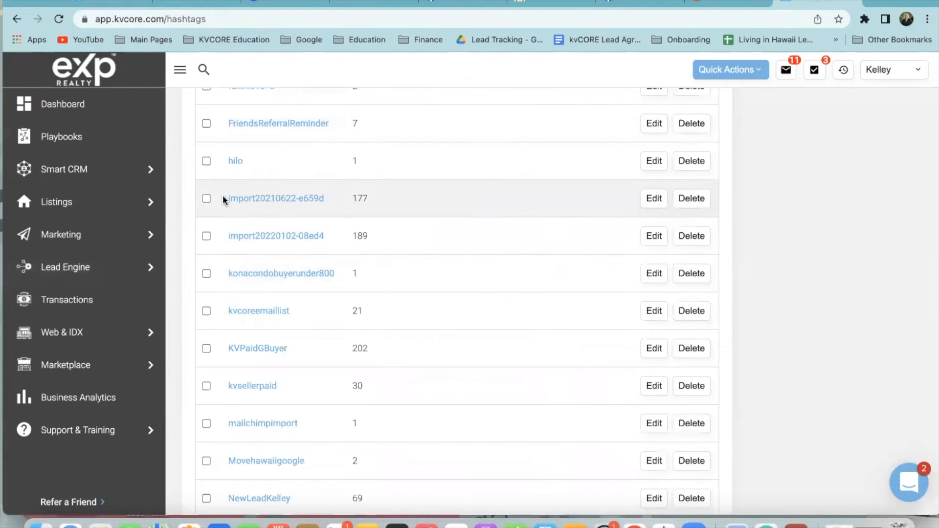
{"action": "scroll", "coordinate": [223, 198], "scroll_direction": "up", "scroll_amount": 15}
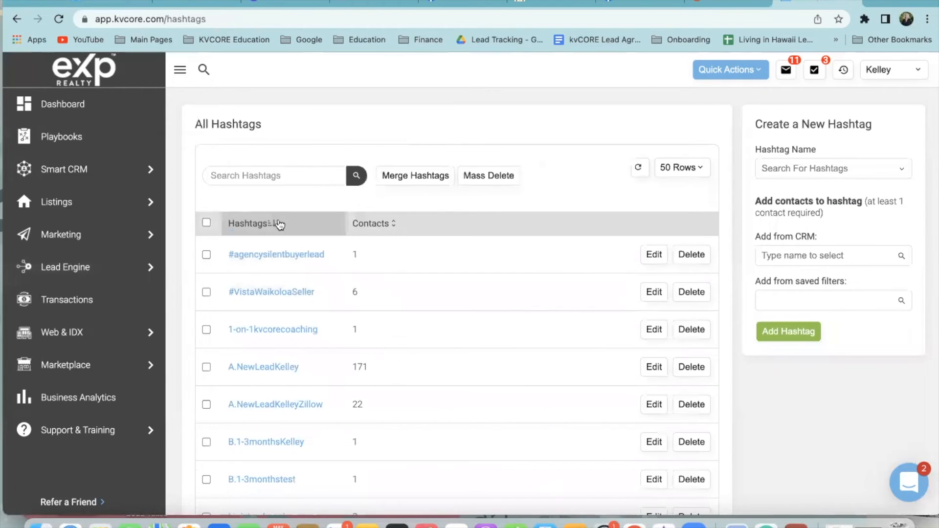
{"action": "left_click", "coordinate": [727, 3]}
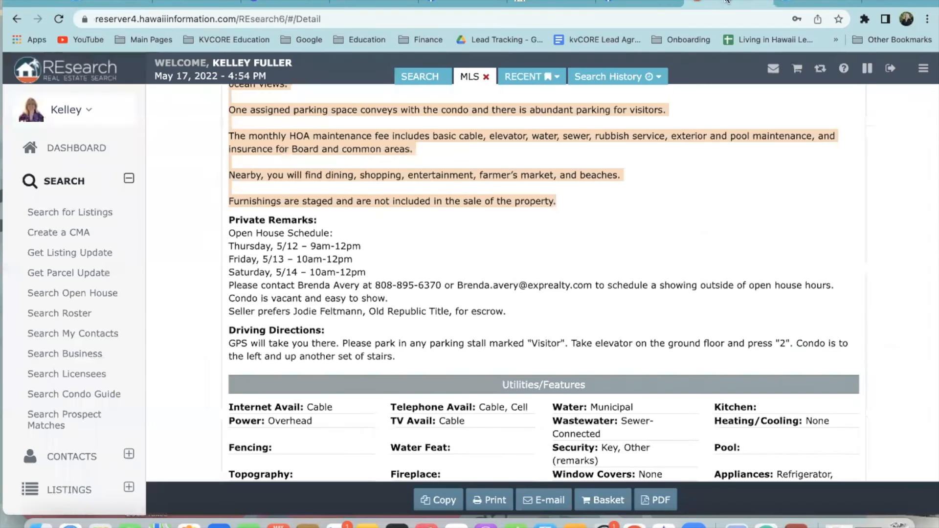
{"action": "left_click", "coordinate": [116, 5]}
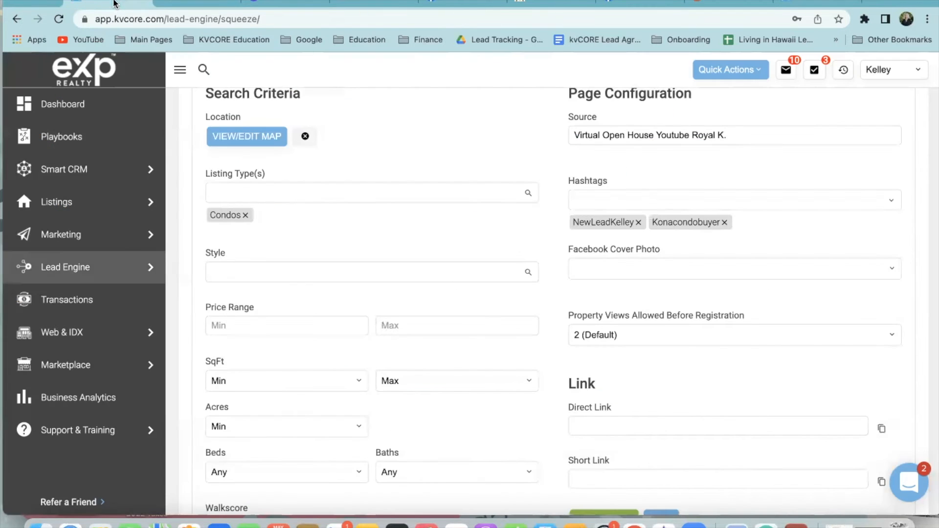
{"action": "scroll", "coordinate": [518, 296], "scroll_direction": "down", "scroll_amount": 1}
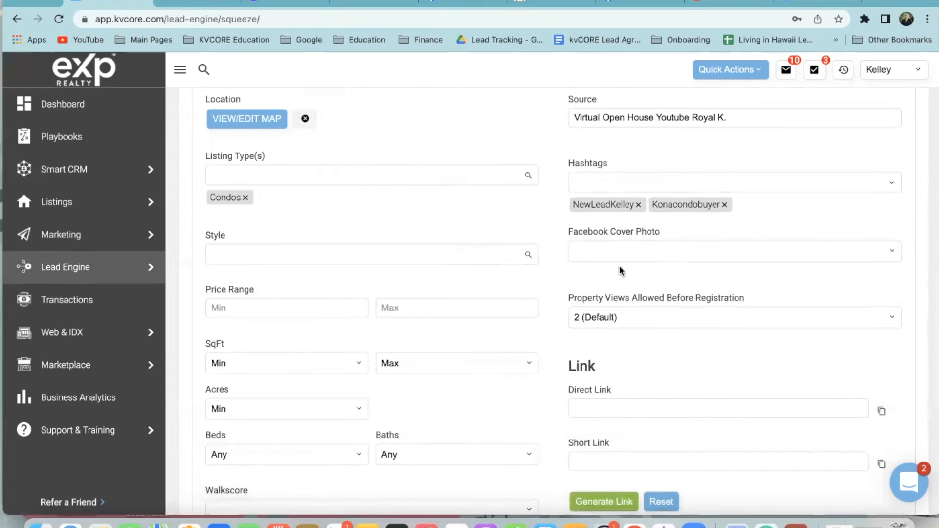
{"action": "scroll", "coordinate": [620, 270], "scroll_direction": "down", "scroll_amount": 3}
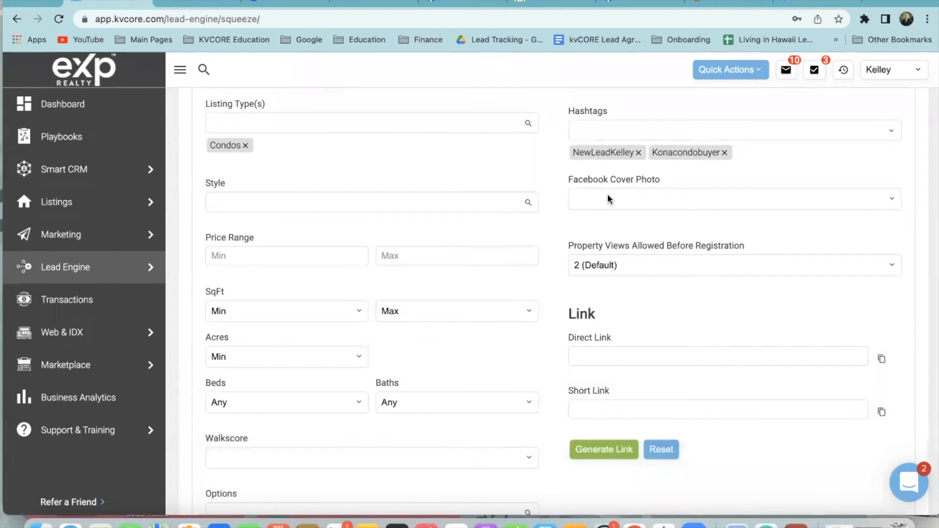
Set Facebook Cover Photo to 'Use Listings From Search Results (not compliant in all areas)'
{"action": "left_click", "coordinate": [606, 201]}
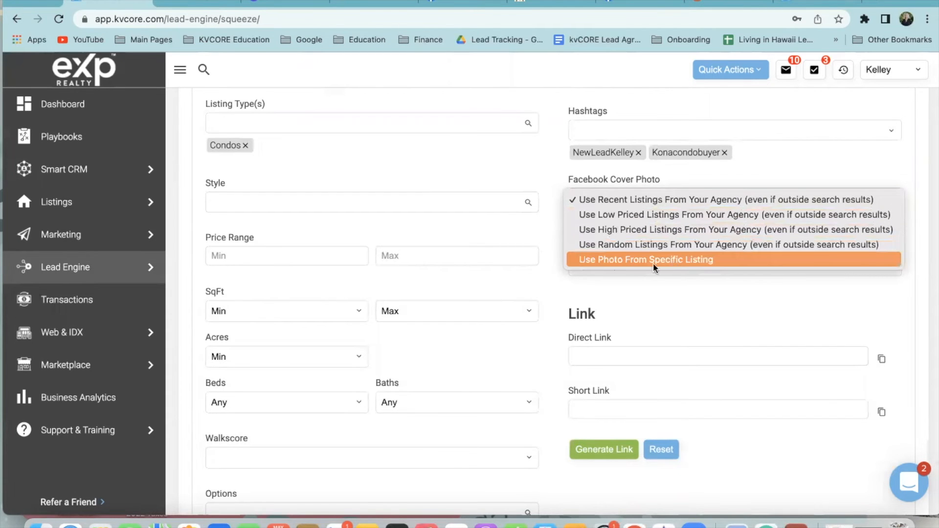
{"action": "left_click", "coordinate": [696, 259]}
{"action": "left_click", "coordinate": [622, 239]}
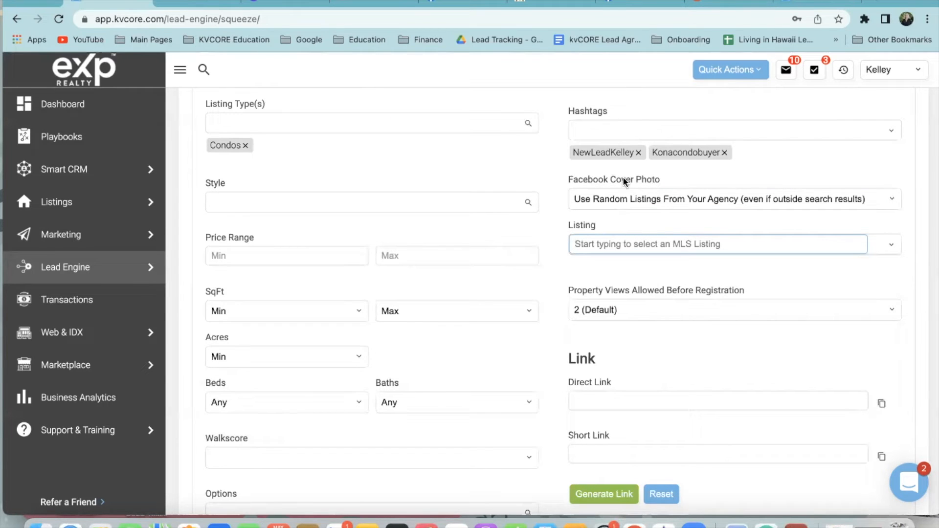
{"action": "left_click", "coordinate": [664, 199]}
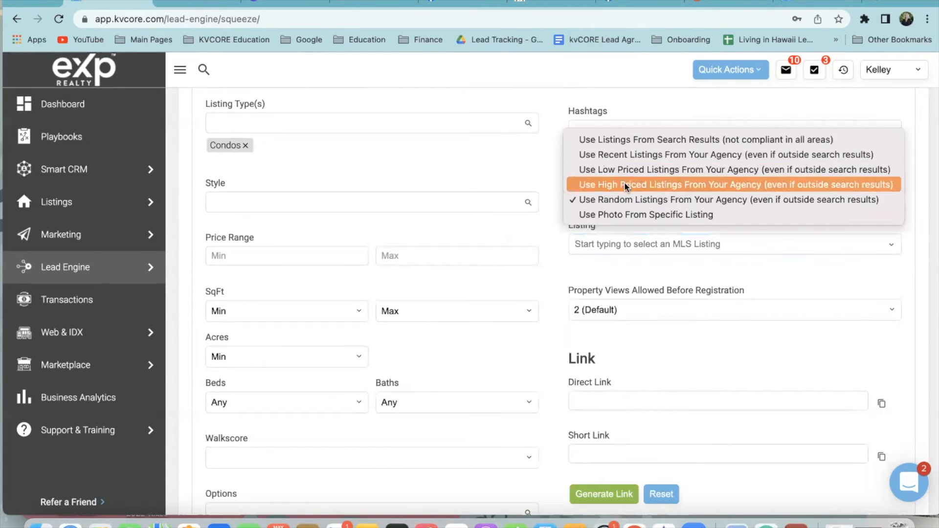
{"action": "left_click", "coordinate": [510, 169]}
{"action": "scroll", "coordinate": [533, 177], "scroll_direction": "up", "scroll_amount": 2}
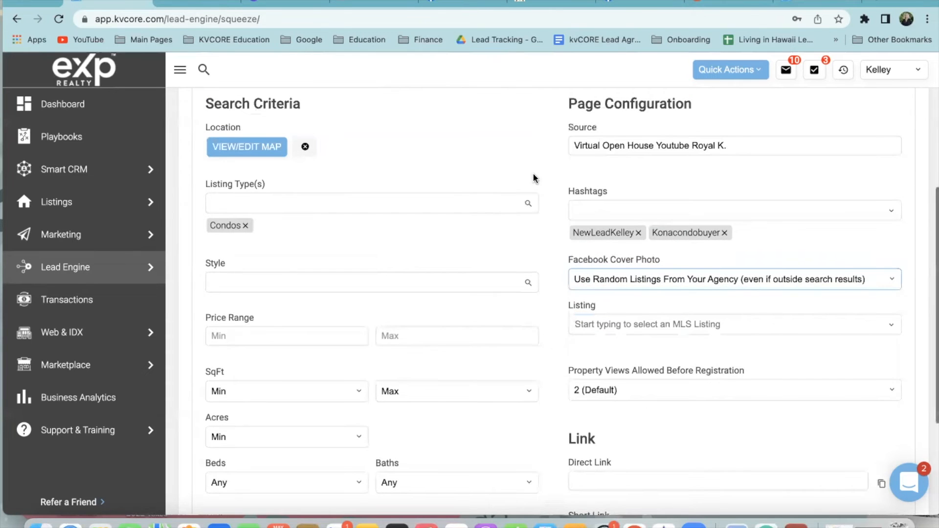
{"action": "scroll", "coordinate": [559, 182], "scroll_direction": "down", "scroll_amount": 5}
{"action": "left_click", "coordinate": [609, 160]}
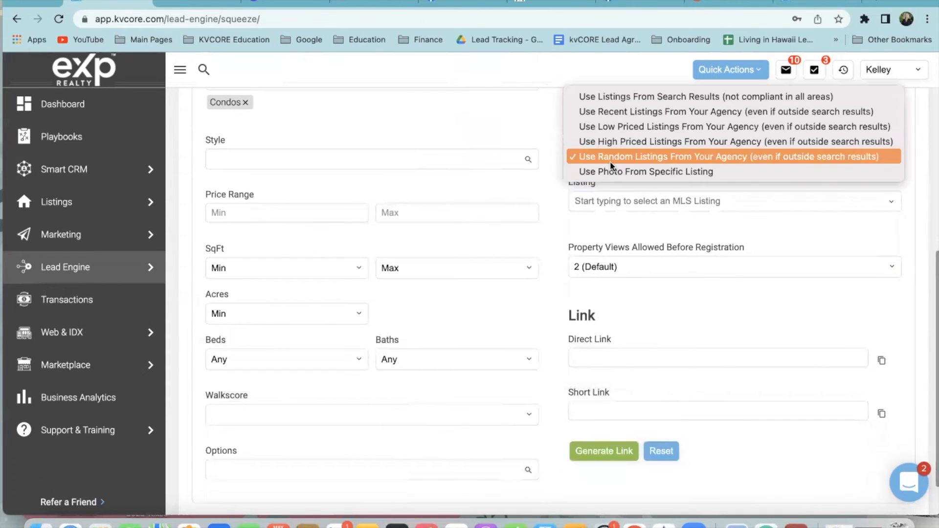
{"action": "left_click", "coordinate": [588, 97]}
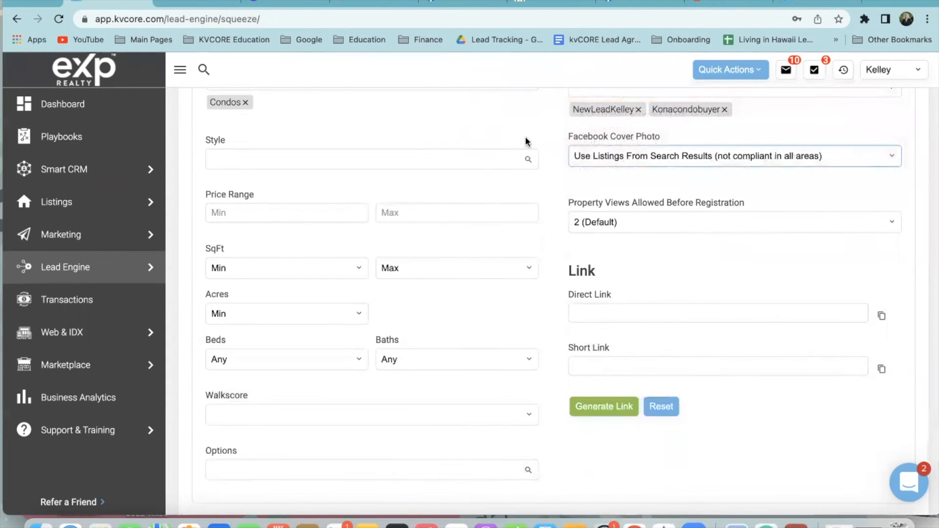
{"action": "scroll", "coordinate": [543, 169], "scroll_direction": "up", "scroll_amount": 2}
{"action": "scroll", "coordinate": [558, 194], "scroll_direction": "down", "scroll_amount": 3}
{"action": "scroll", "coordinate": [570, 247], "scroll_direction": "down", "scroll_amount": 1}
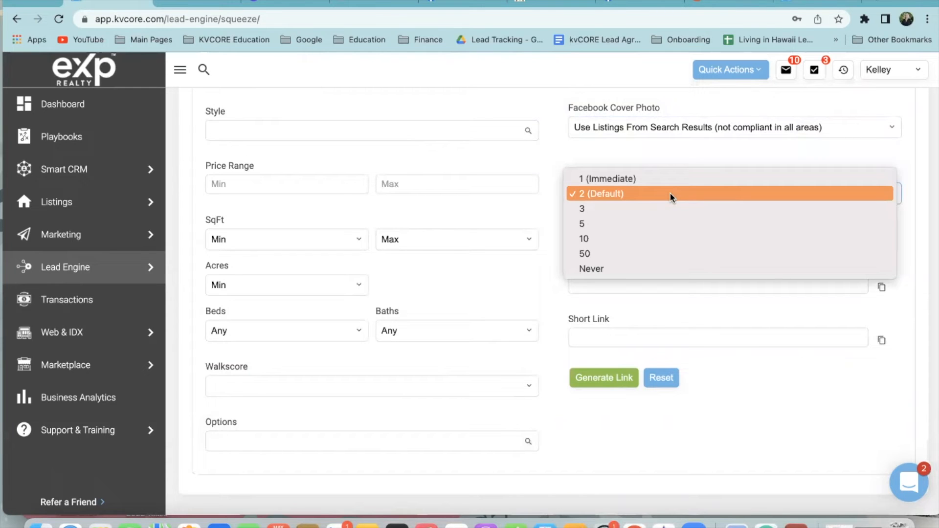
{"action": "left_click", "coordinate": [642, 149]}
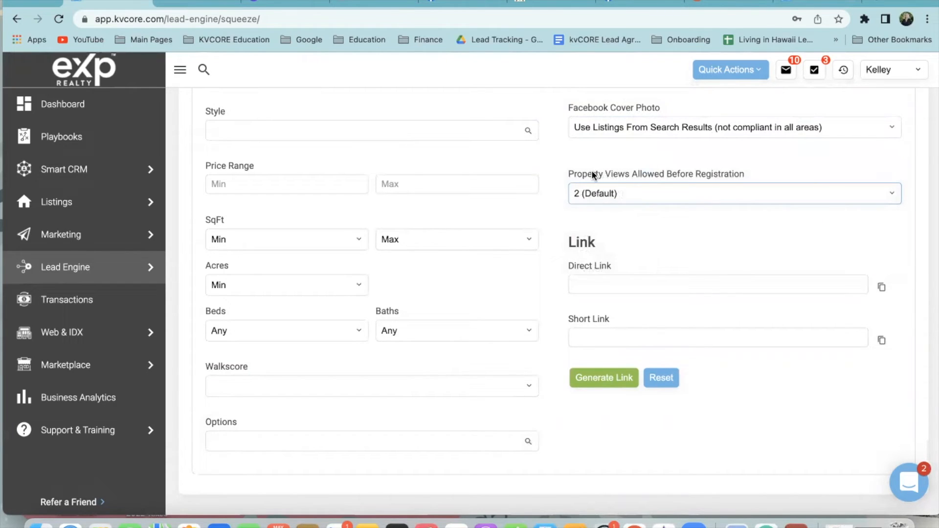
{"action": "left_click", "coordinate": [623, 192]}
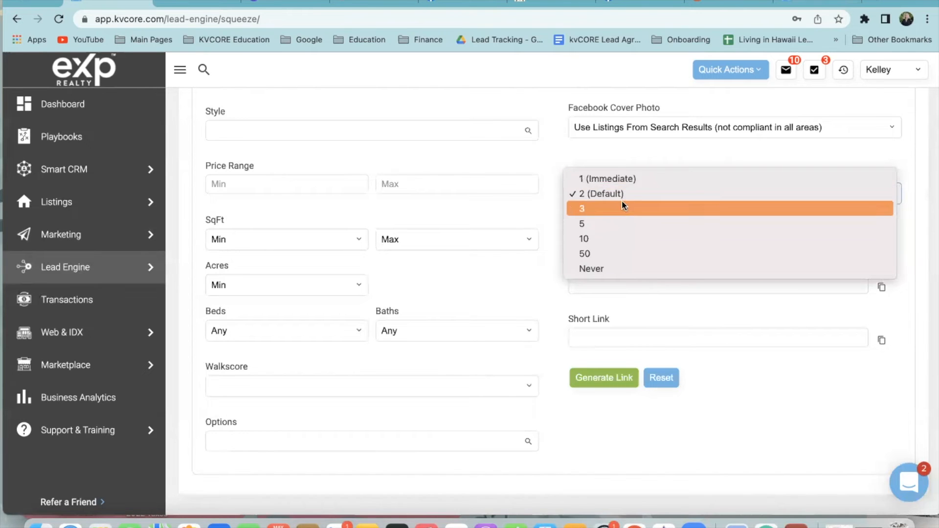
{"action": "left_click", "coordinate": [556, 146]}
{"action": "scroll", "coordinate": [561, 171], "scroll_direction": "up", "scroll_amount": 3}
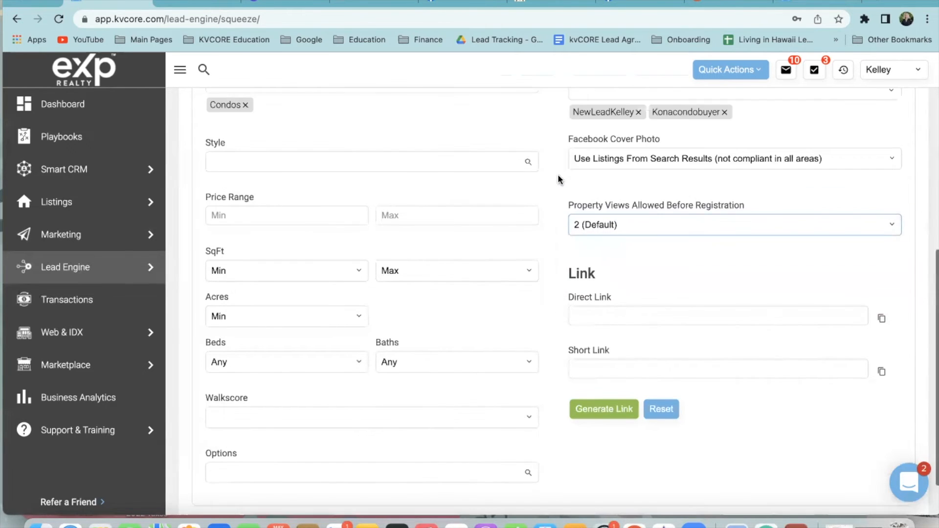
{"action": "scroll", "coordinate": [561, 194], "scroll_direction": "up", "scroll_amount": 2}
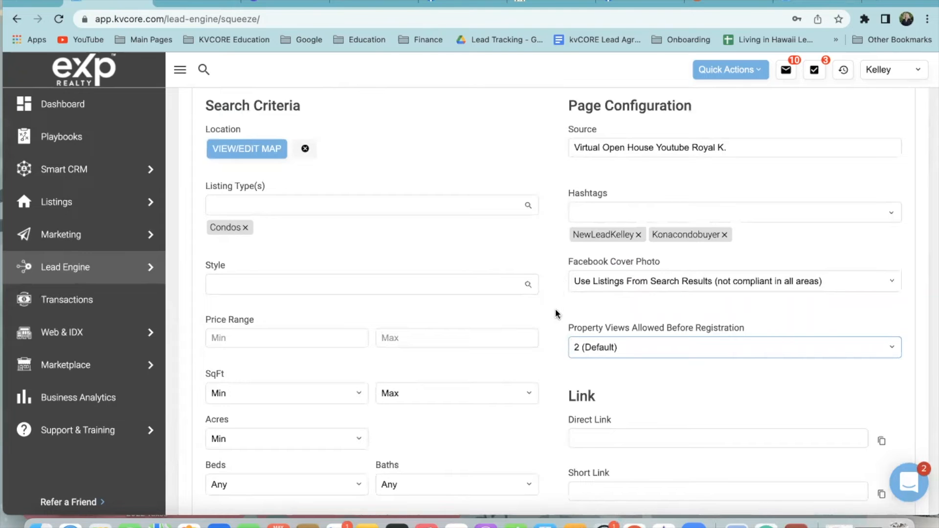
{"action": "scroll", "coordinate": [559, 314], "scroll_direction": "down", "scroll_amount": 1}
{"action": "mouse_move", "coordinate": [101, 269]}
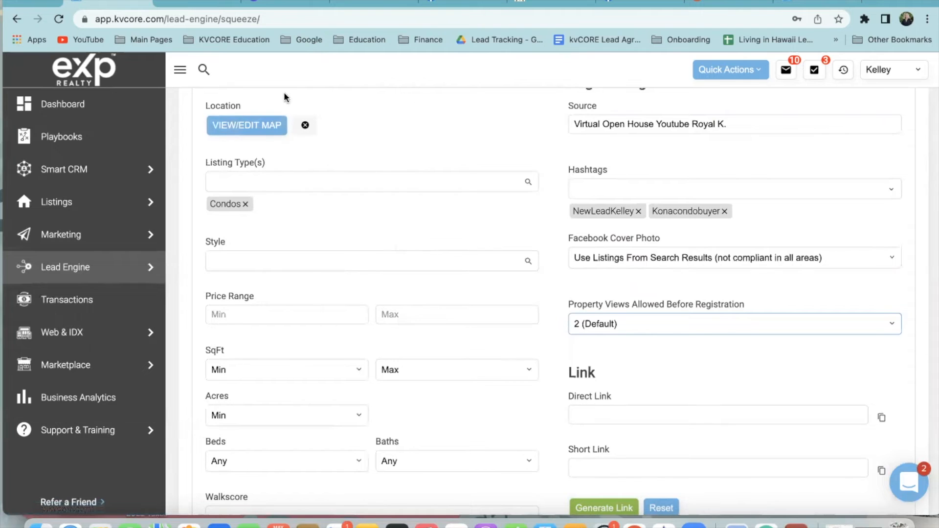
{"action": "scroll", "coordinate": [254, 101], "scroll_direction": "down", "scroll_amount": 1}
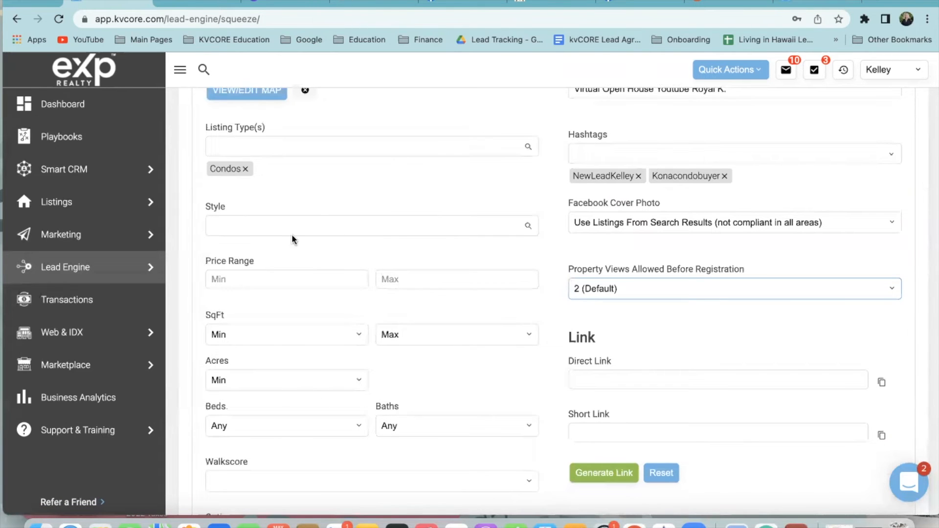
{"action": "scroll", "coordinate": [541, 303], "scroll_direction": "up", "scroll_amount": 2}
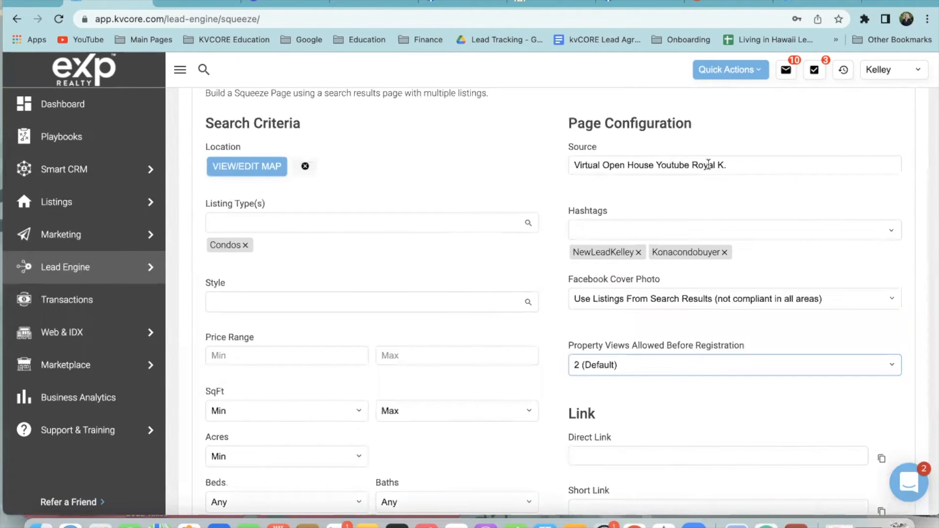
{"action": "scroll", "coordinate": [671, 486], "scroll_direction": "down", "scroll_amount": 1}
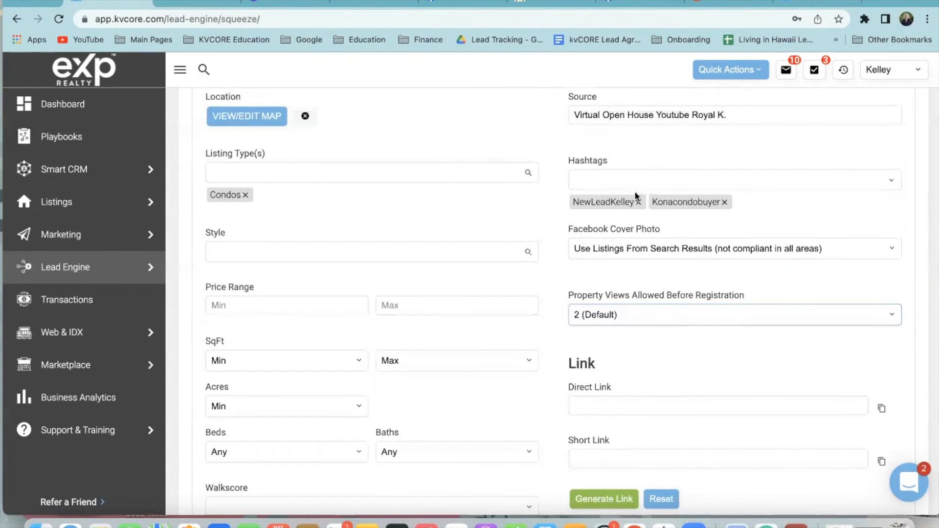
{"action": "scroll", "coordinate": [663, 222], "scroll_direction": "down", "scroll_amount": 2}
{"action": "left_click", "coordinate": [607, 217]}
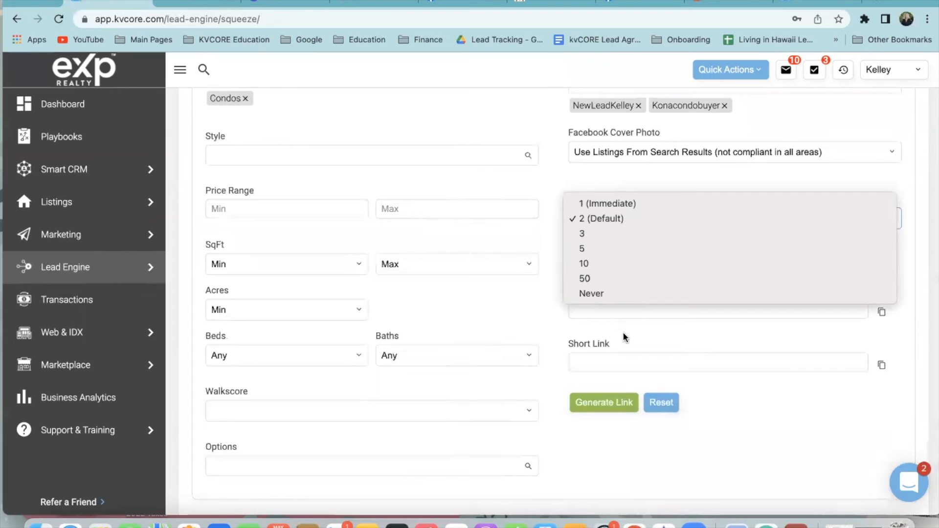
{"action": "left_click", "coordinate": [597, 294]}
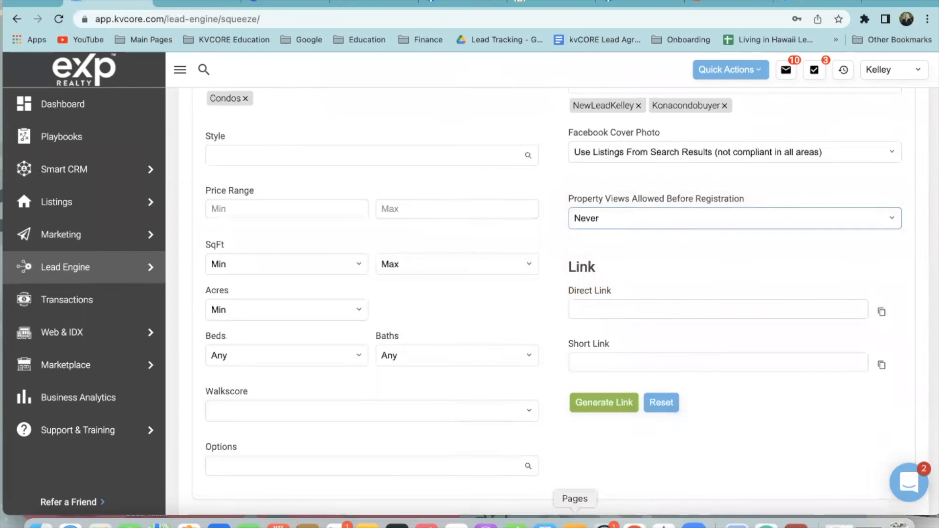
{"action": "left_click", "coordinate": [617, 218]}
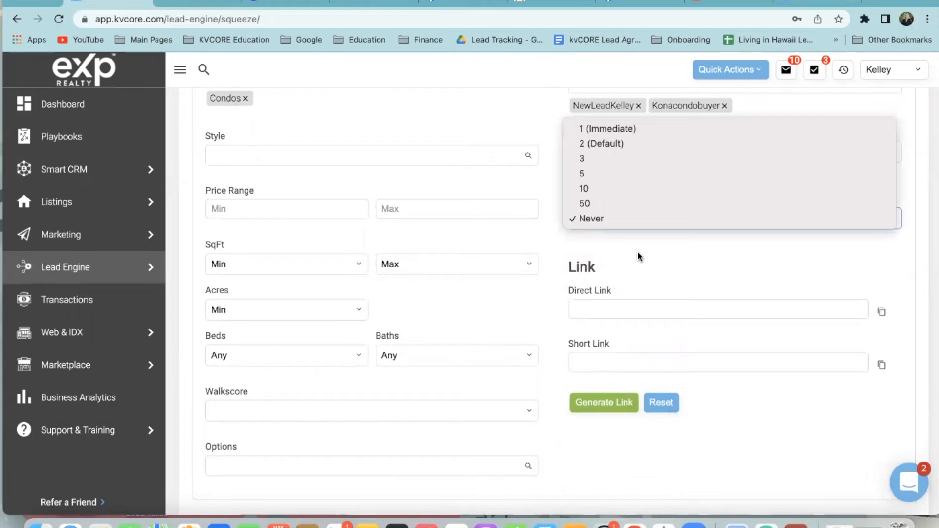
{"action": "left_click", "coordinate": [667, 256]}
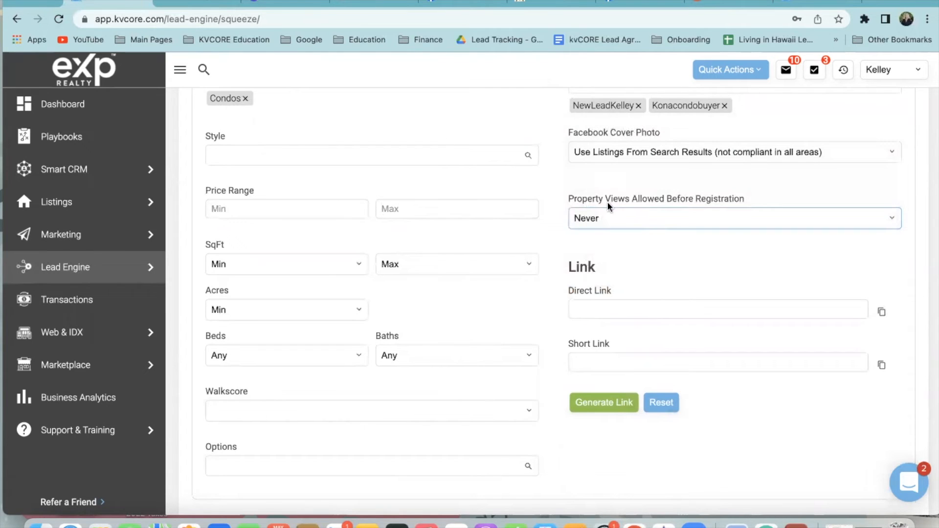
{"action": "left_click", "coordinate": [607, 217]}
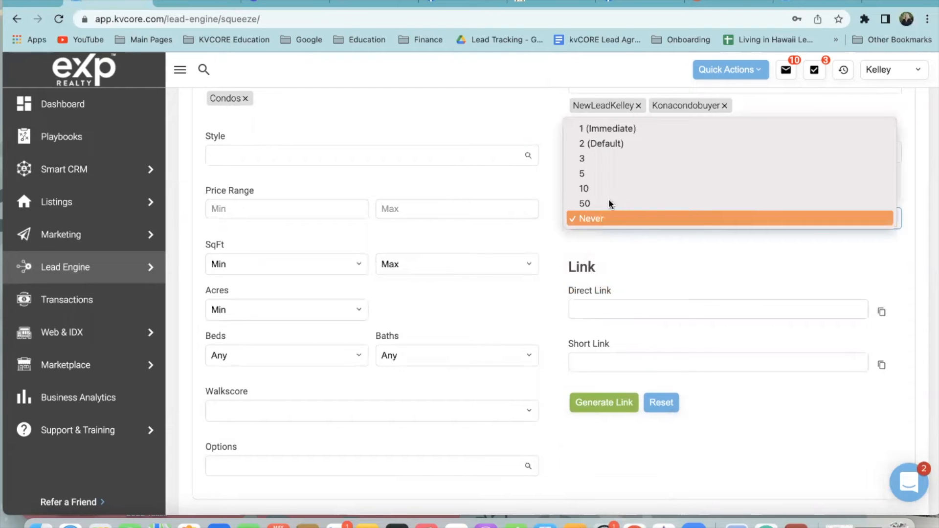
{"action": "left_click", "coordinate": [602, 144]}
{"action": "left_click", "coordinate": [641, 260]}
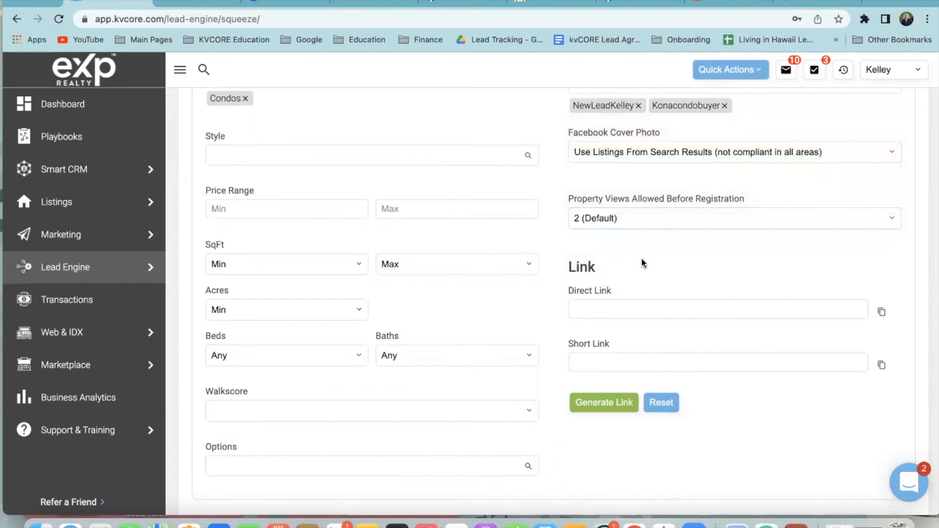
{"action": "scroll", "coordinate": [646, 268], "scroll_direction": "down", "scroll_amount": 1}
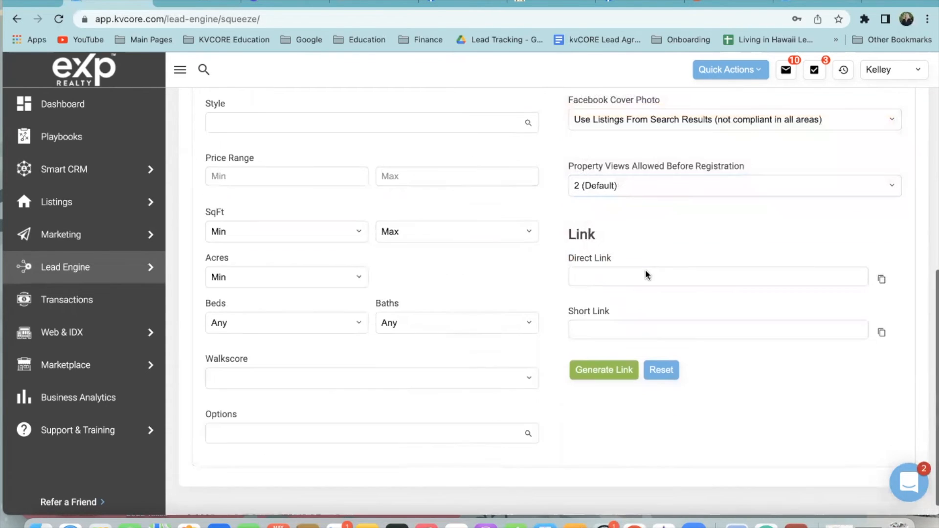
Generate the squeeze page links, copy the short link and load it in a new tab
{"action": "left_click", "coordinate": [621, 377]}
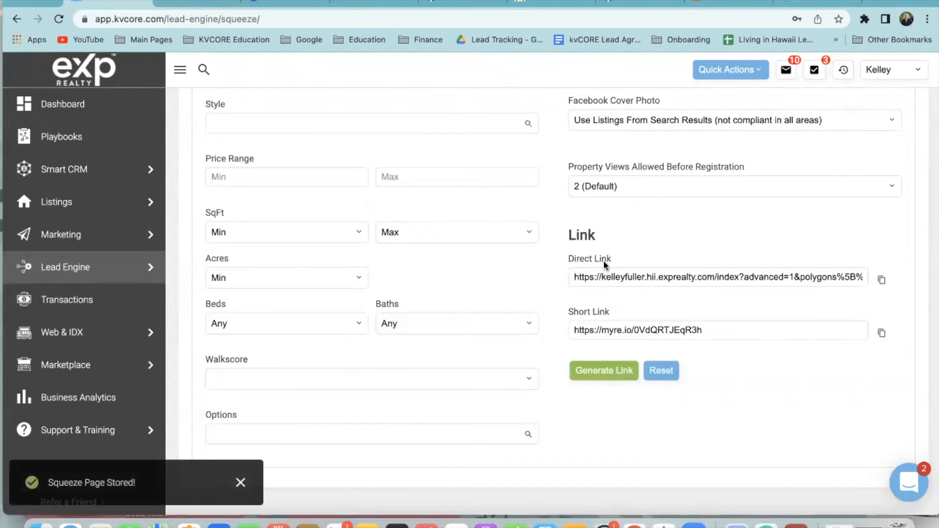
{"action": "left_click", "coordinate": [881, 334]}
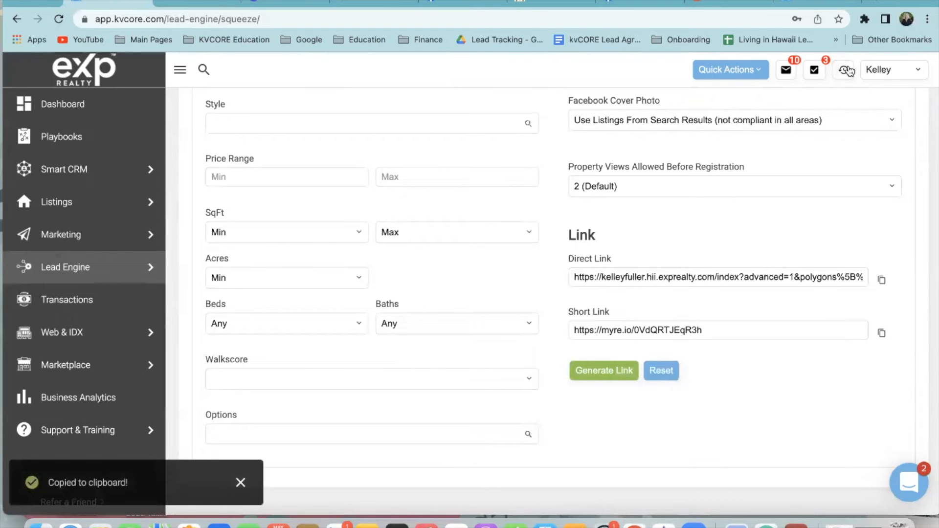
{"action": "left_click", "coordinate": [879, 4]}
{"action": "key", "text": "super+v"}
{"action": "key", "text": "Return"}
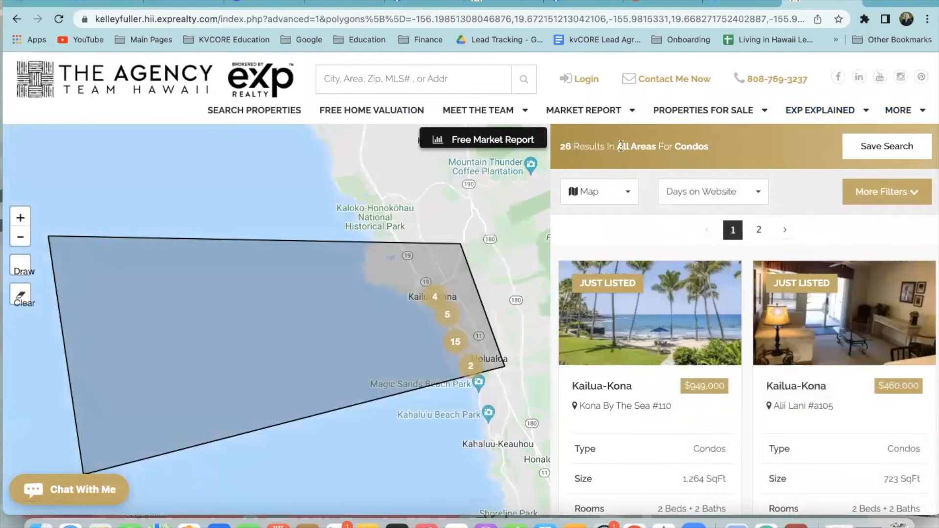
Scroll the condo results and view the Kona Pacific listing's details
{"action": "scroll", "coordinate": [752, 332], "scroll_direction": "down", "scroll_amount": 10}
{"action": "scroll", "coordinate": [751, 331], "scroll_direction": "down", "scroll_amount": 10}
{"action": "scroll", "coordinate": [747, 331], "scroll_direction": "down", "scroll_amount": 2}
{"action": "scroll", "coordinate": [747, 331], "scroll_direction": "up", "scroll_amount": 3}
{"action": "left_click", "coordinate": [815, 269]}
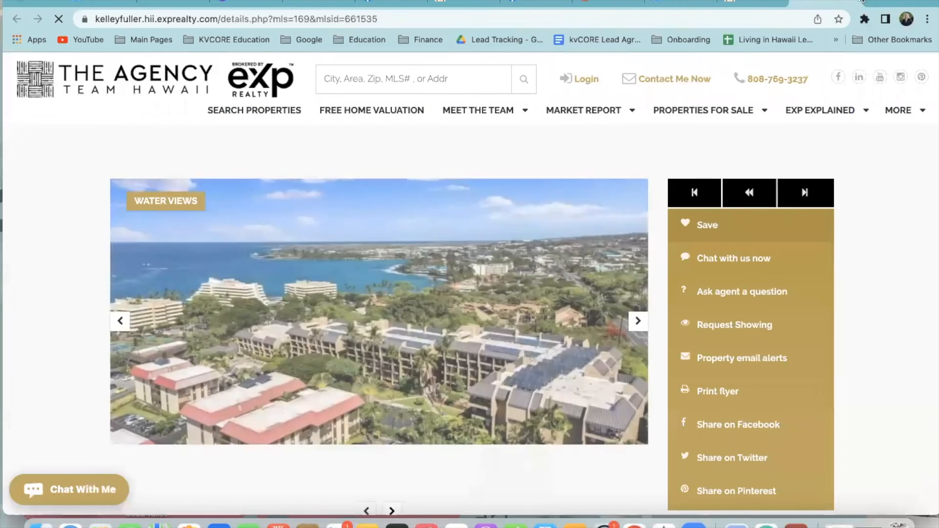
{"action": "key", "text": "super+w"}
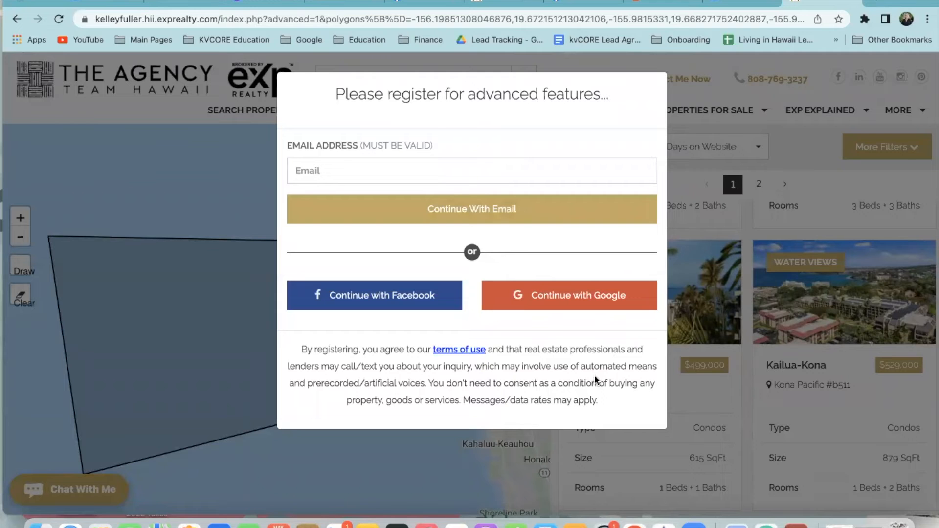
Go to the YouTube Studio video details and place the cursor in the description
{"action": "left_click", "coordinate": [851, 3]}
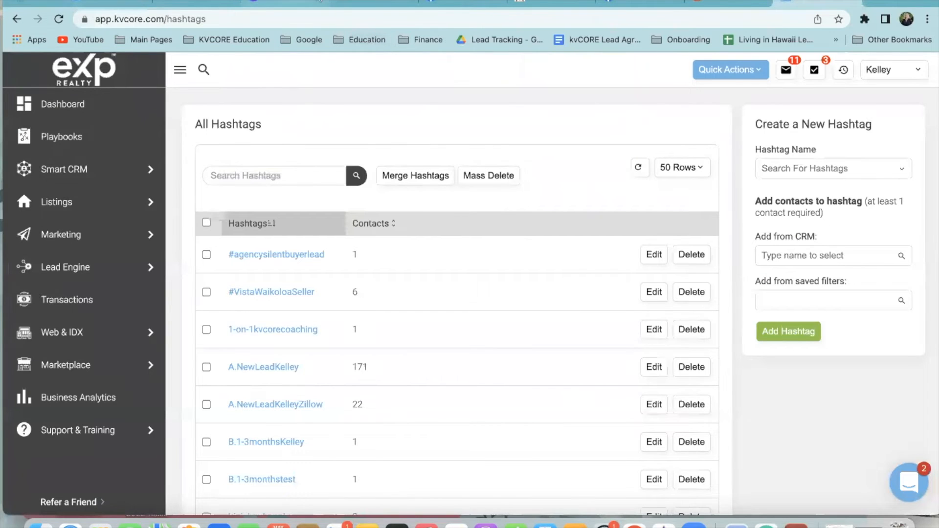
{"action": "left_click", "coordinate": [377, 2]}
{"action": "left_click", "coordinate": [386, 332]}
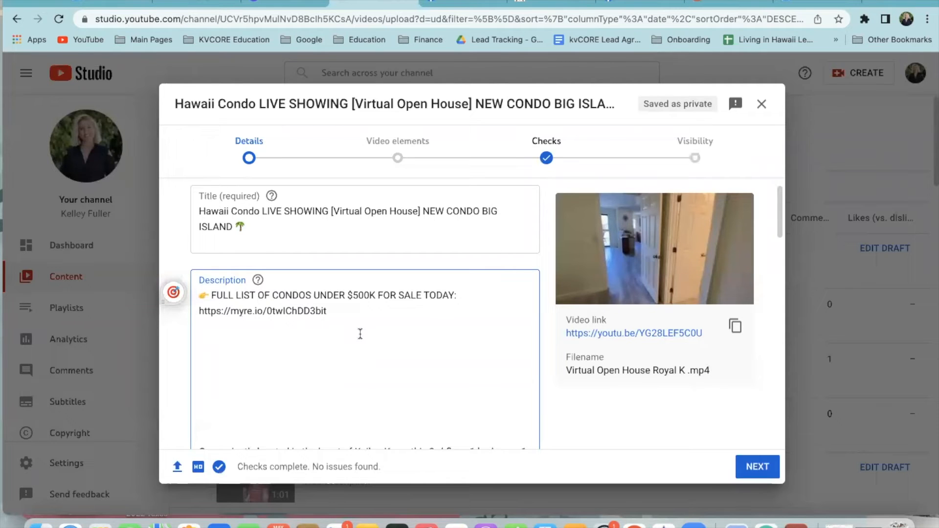
Add '👉 FULL LIST OF CONDOS FOR SALE IN KAILUA-KONA TODAY:' with the short link below it
{"action": "key", "text": "super+v"}
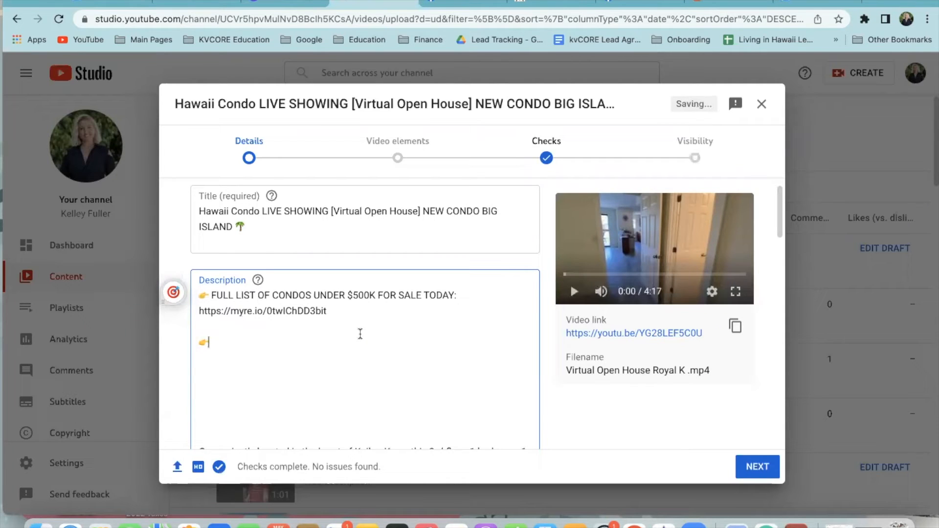
{"action": "type", "text": "Fu"}
{"action": "key", "text": "BackSpace"}
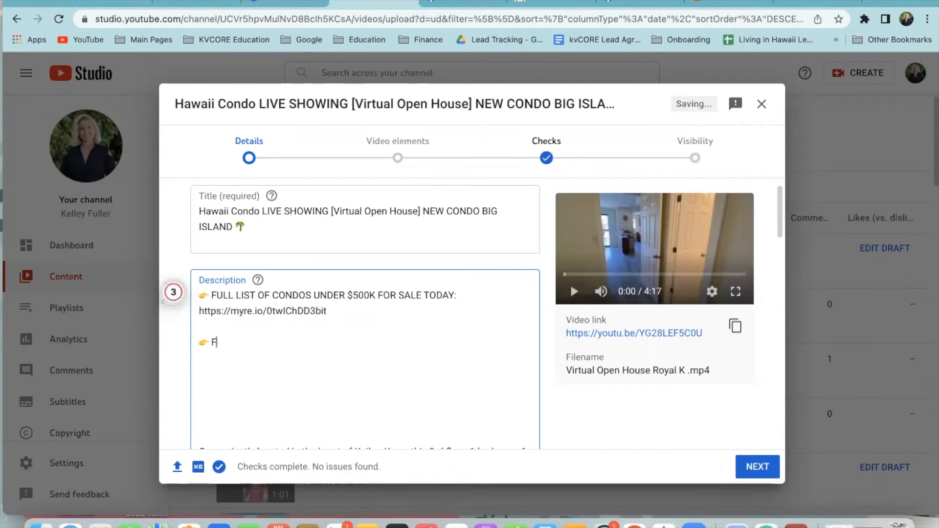
{"action": "type", "text": "ULL LIST OF CONDOS"}
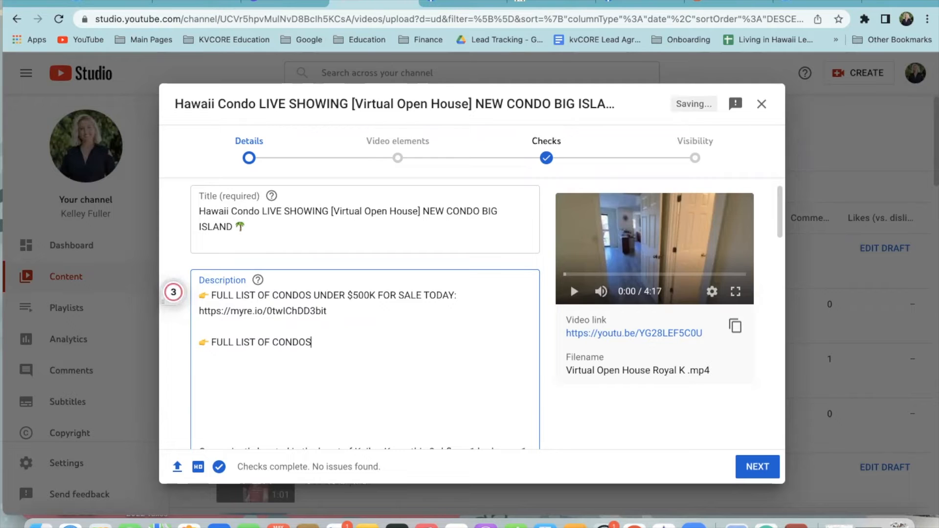
{"action": "type", "text": " FOR SALE IN KAILUA-KONA TODAY"}
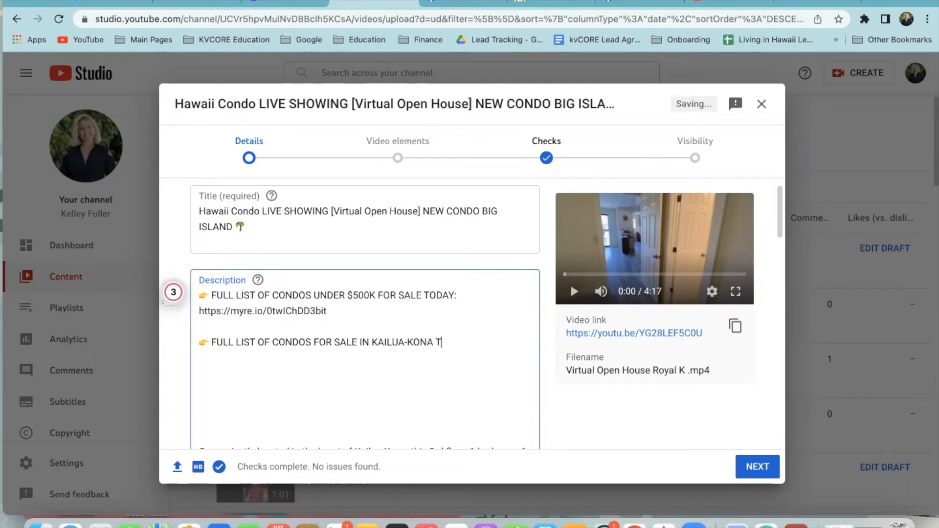
{"action": "type", "text": ":"}
{"action": "key", "text": "Return"}
{"action": "key", "text": "cmd+v"}
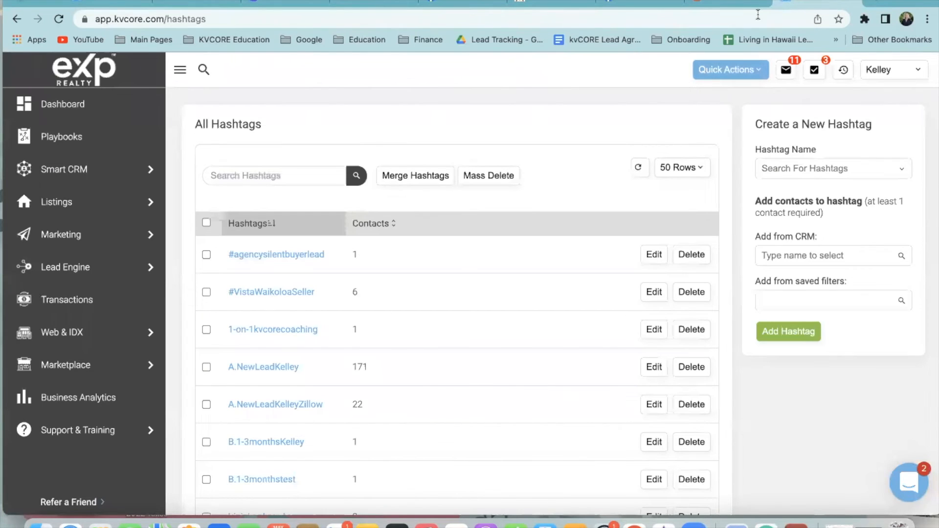
Return to the kvCORE squeeze page builder and clear the previous form and its generated links
{"action": "left_click", "coordinate": [639, 3]}
{"action": "left_click", "coordinate": [120, 3]}
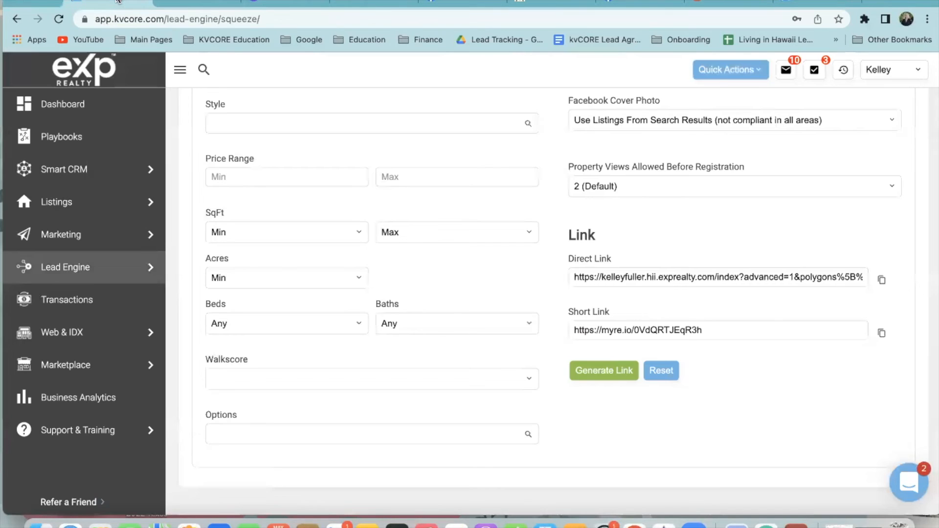
{"action": "scroll", "coordinate": [778, 362], "scroll_direction": "down", "scroll_amount": 1}
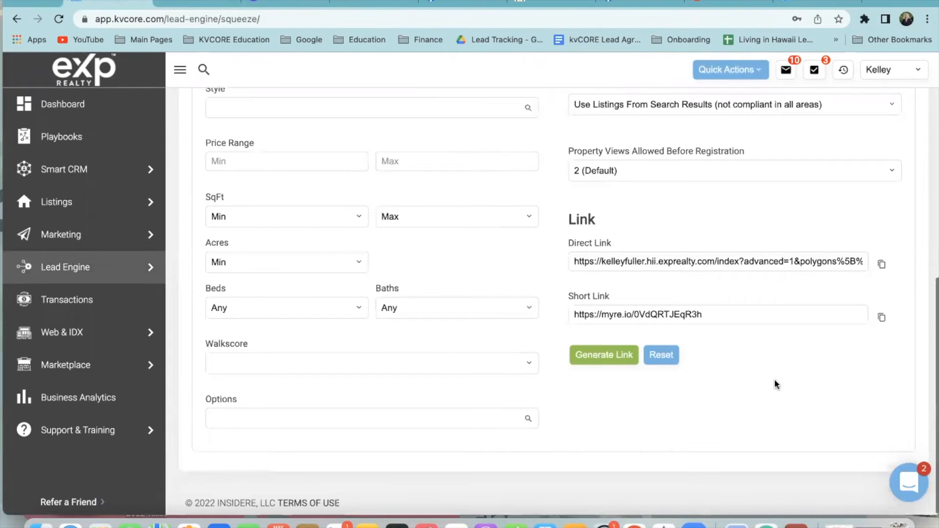
{"action": "left_click", "coordinate": [662, 357]}
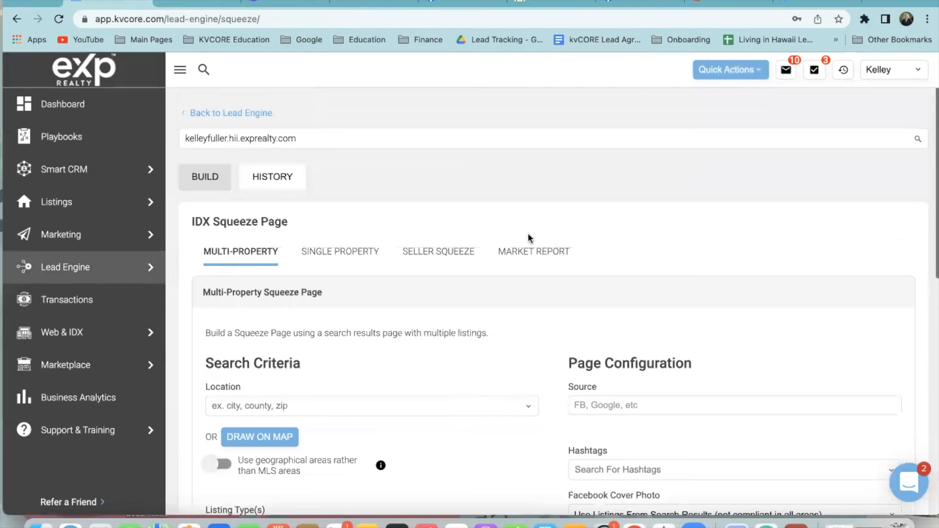
Scroll through the HISTORY list of past squeeze pages, then return to the BUILD form
{"action": "left_click", "coordinate": [282, 186]}
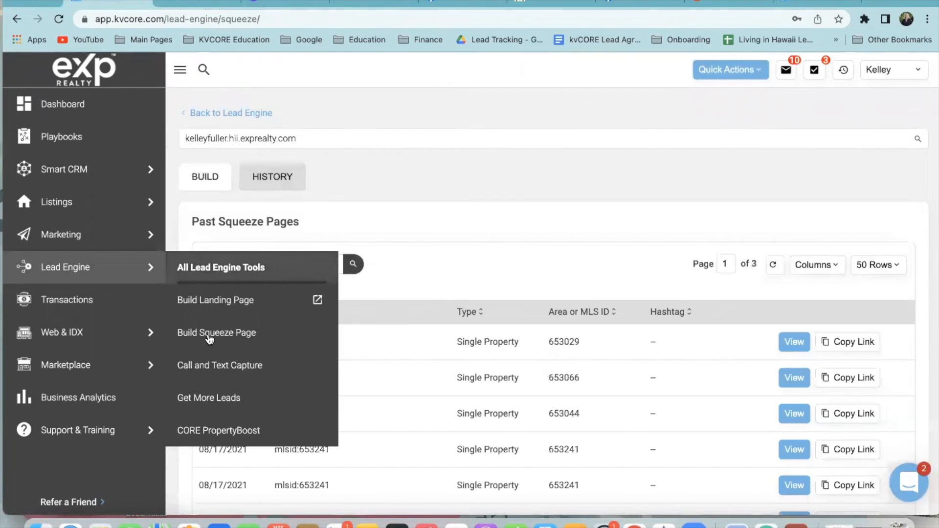
{"action": "scroll", "coordinate": [440, 248], "scroll_direction": "down", "scroll_amount": 10}
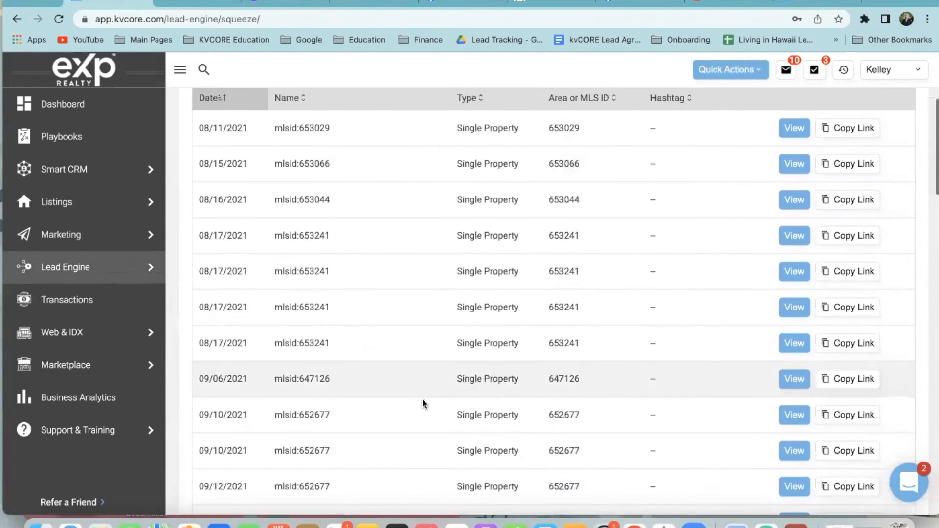
{"action": "scroll", "coordinate": [425, 408], "scroll_direction": "down", "scroll_amount": 14}
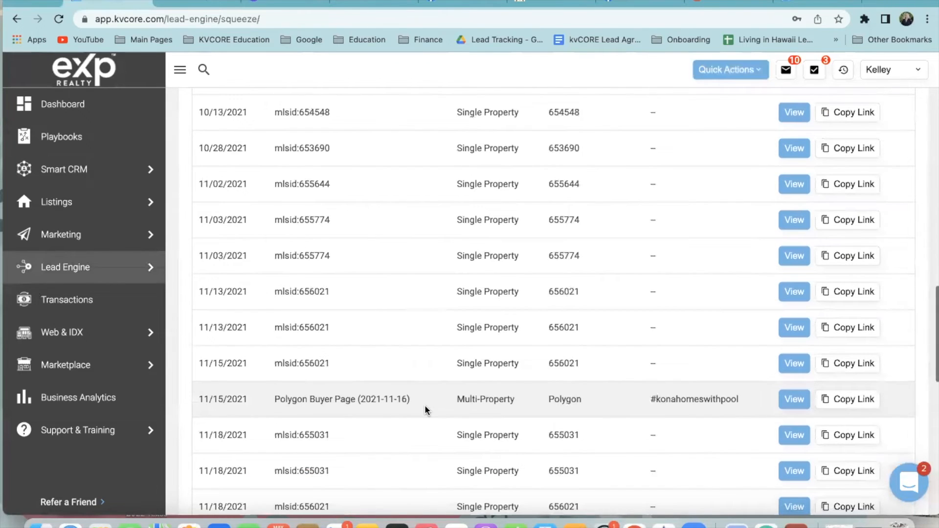
{"action": "scroll", "coordinate": [427, 404], "scroll_direction": "down", "scroll_amount": 5}
{"action": "scroll", "coordinate": [427, 403], "scroll_direction": "up", "scroll_amount": 20}
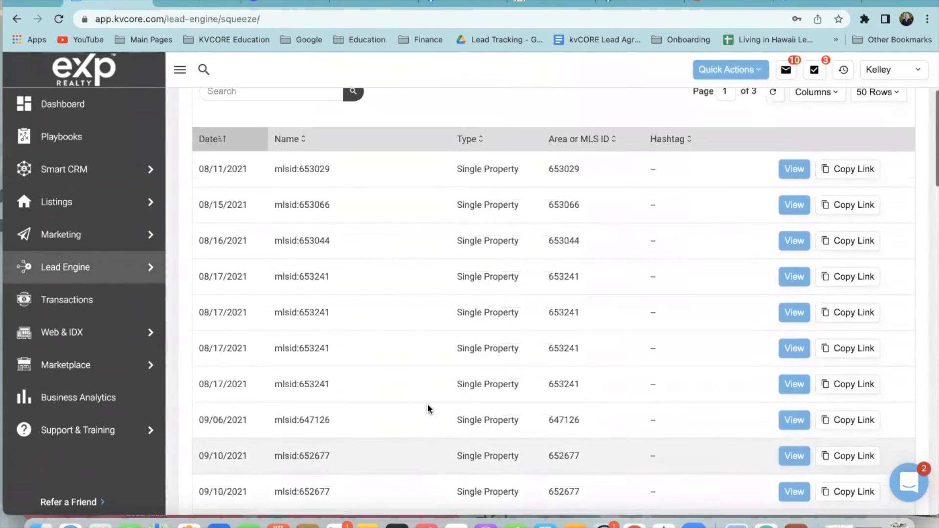
{"action": "left_click", "coordinate": [222, 186]}
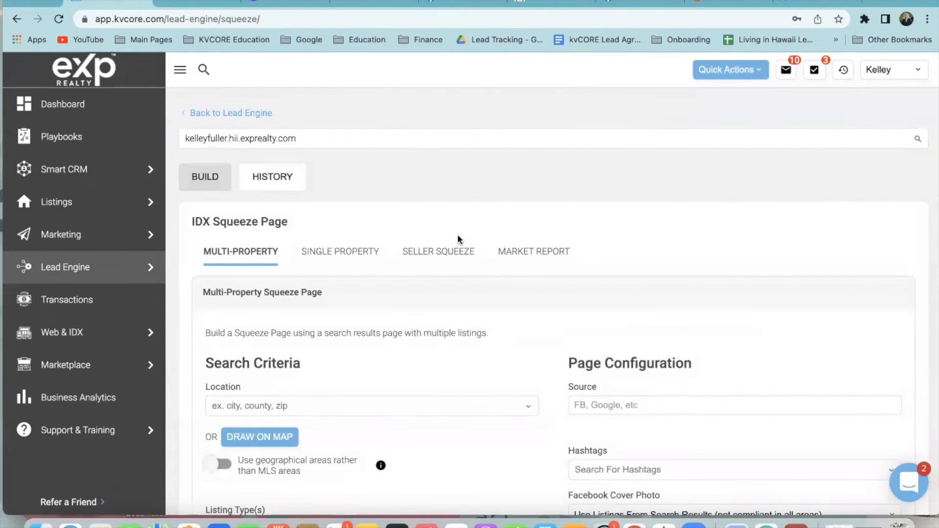
{"action": "scroll", "coordinate": [460, 233], "scroll_direction": "down", "scroll_amount": 2}
{"action": "scroll", "coordinate": [516, 286], "scroll_direction": "up", "scroll_amount": 2}
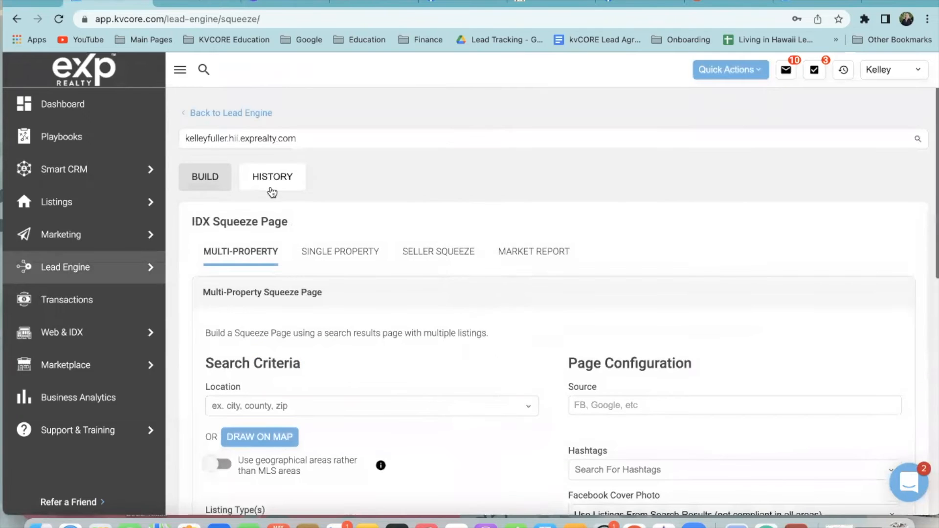
Preview the first past squeeze page from HISTORY and come back to the list
{"action": "left_click", "coordinate": [269, 176]}
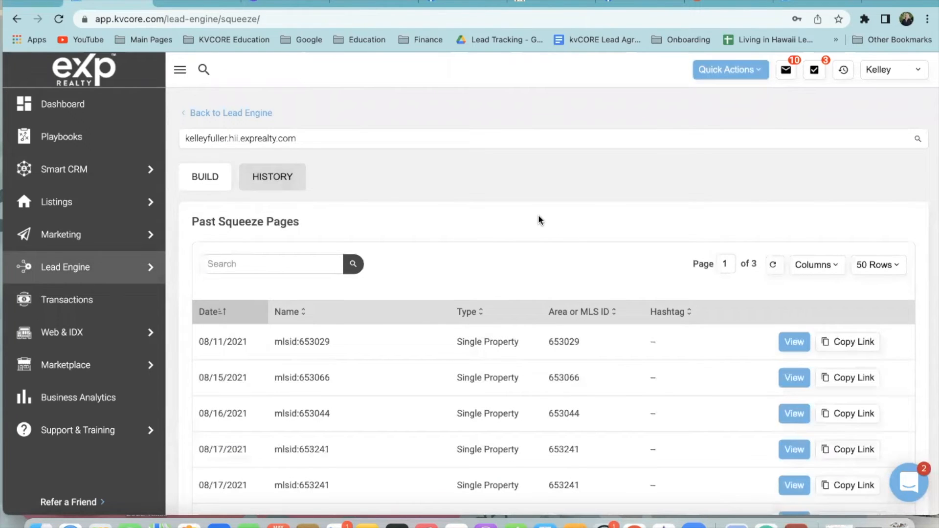
{"action": "scroll", "coordinate": [509, 285], "scroll_direction": "down", "scroll_amount": 3}
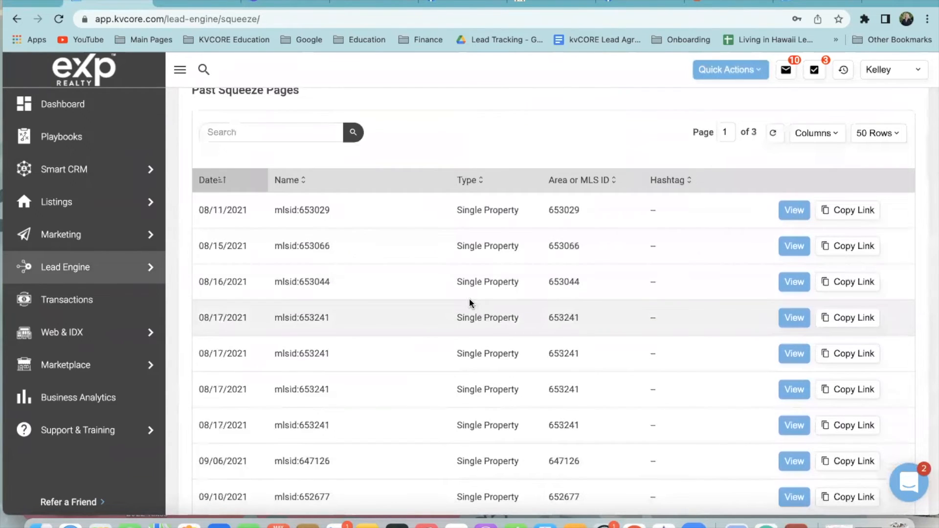
{"action": "scroll", "coordinate": [429, 378], "scroll_direction": "down", "scroll_amount": 1}
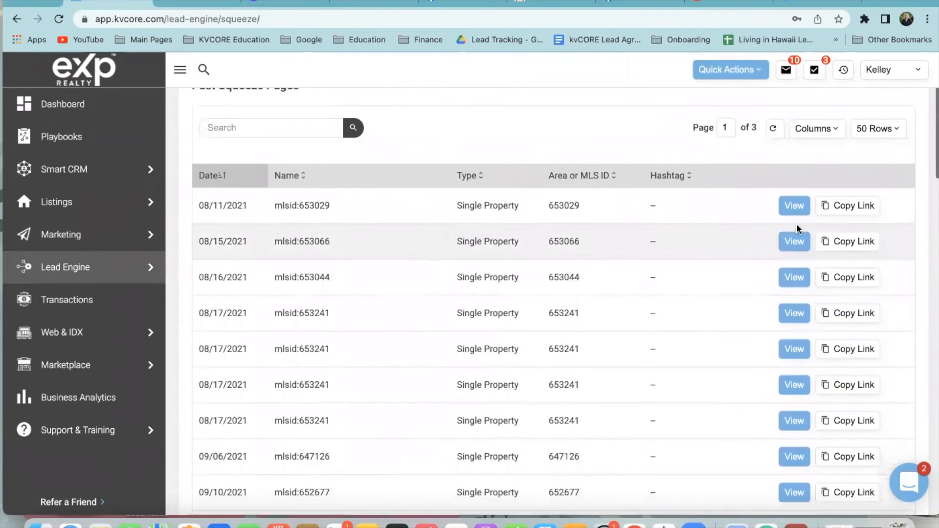
{"action": "left_click", "coordinate": [794, 206]}
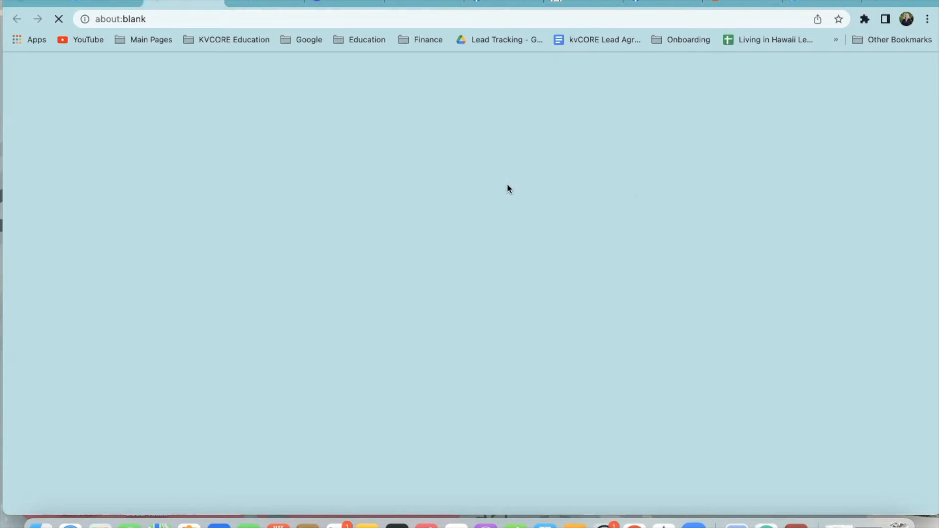
{"action": "left_click", "coordinate": [218, 2]}
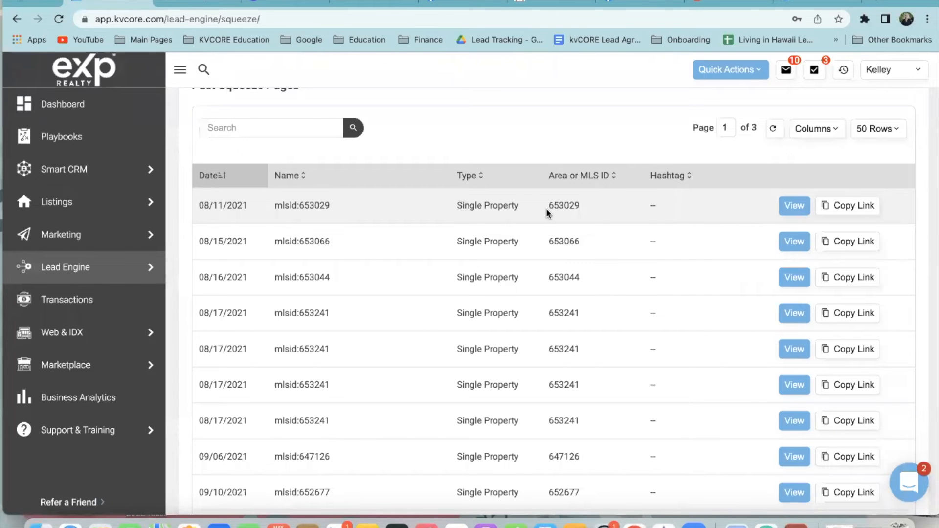
Preview the Kailua-Kona market report squeeze page and return to kvCORE
{"action": "scroll", "coordinate": [535, 323], "scroll_direction": "down", "scroll_amount": 5}
{"action": "scroll", "coordinate": [534, 326], "scroll_direction": "down", "scroll_amount": 7}
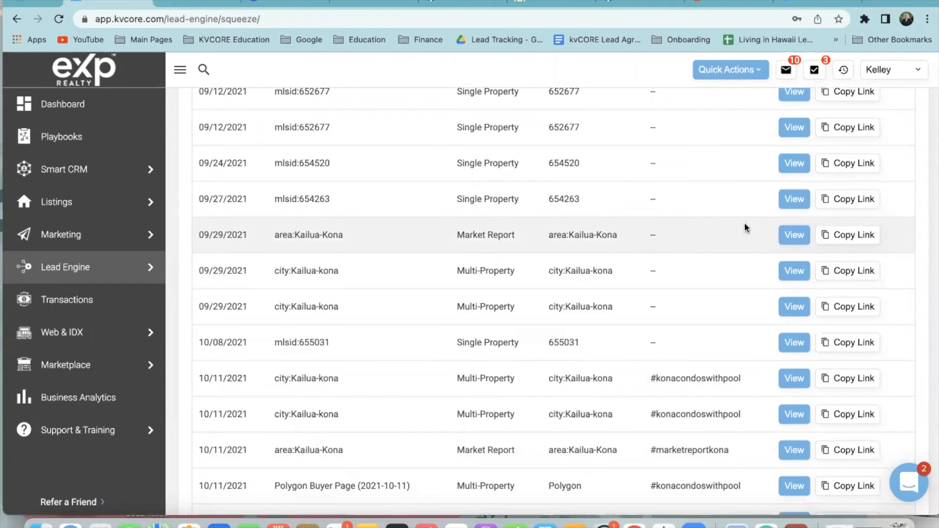
{"action": "left_click", "coordinate": [784, 232]}
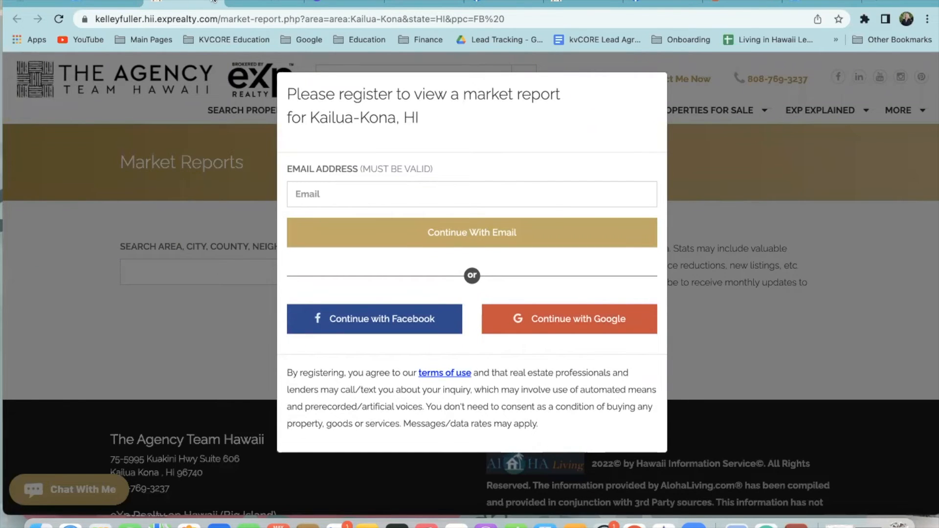
{"action": "left_click", "coordinate": [105, 3]}
Preview the city:Kailua-kona multi-property squeeze page, then go back to the history list
{"action": "scroll", "coordinate": [642, 210], "scroll_direction": "down", "scroll_amount": 5}
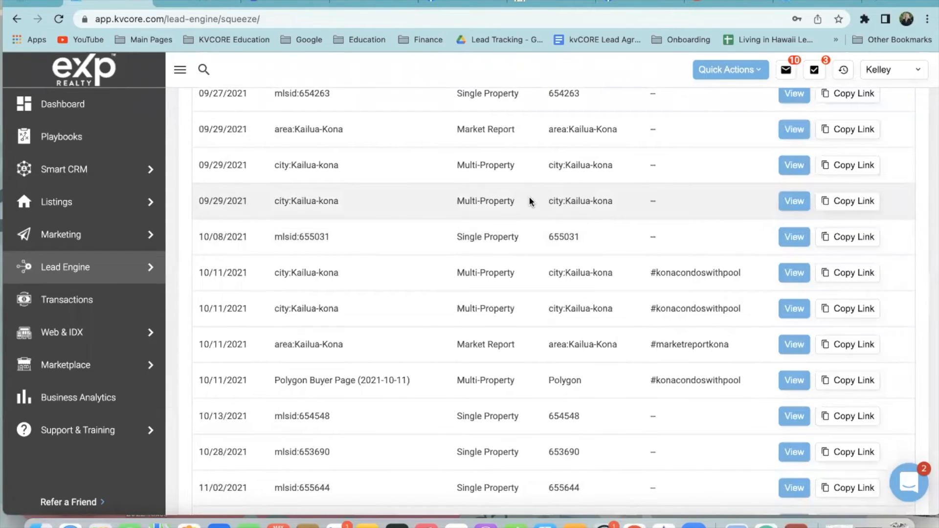
{"action": "left_click", "coordinate": [798, 202]}
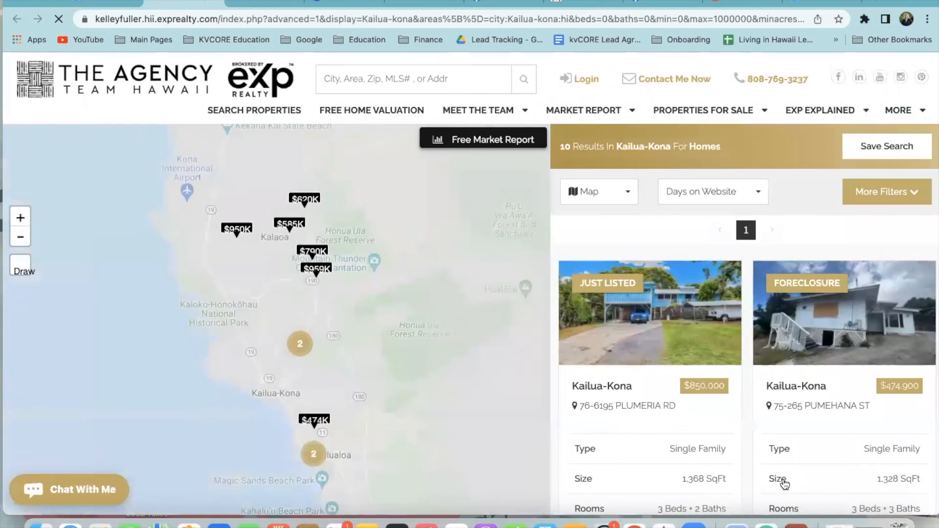
{"action": "scroll", "coordinate": [763, 482], "scroll_direction": "down", "scroll_amount": 5}
{"action": "scroll", "coordinate": [761, 484], "scroll_direction": "down", "scroll_amount": 3}
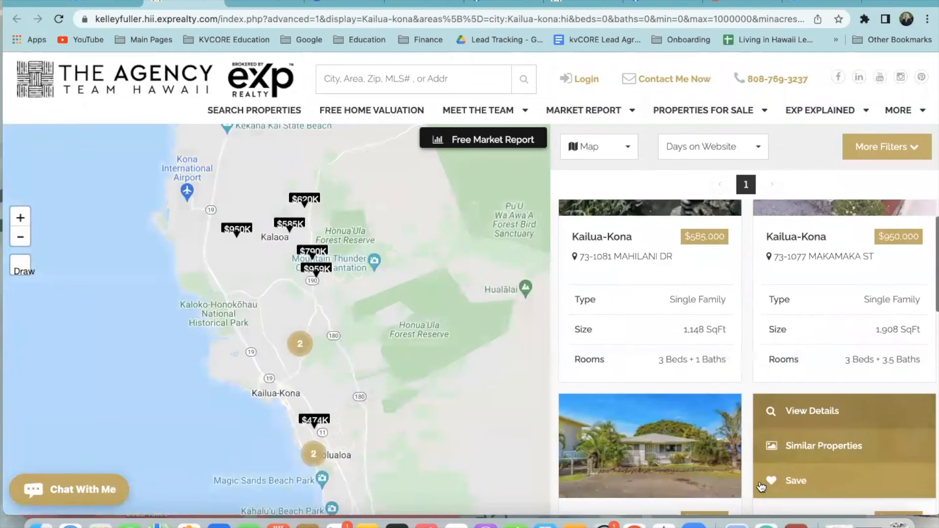
{"action": "scroll", "coordinate": [615, 258], "scroll_direction": "up", "scroll_amount": 3}
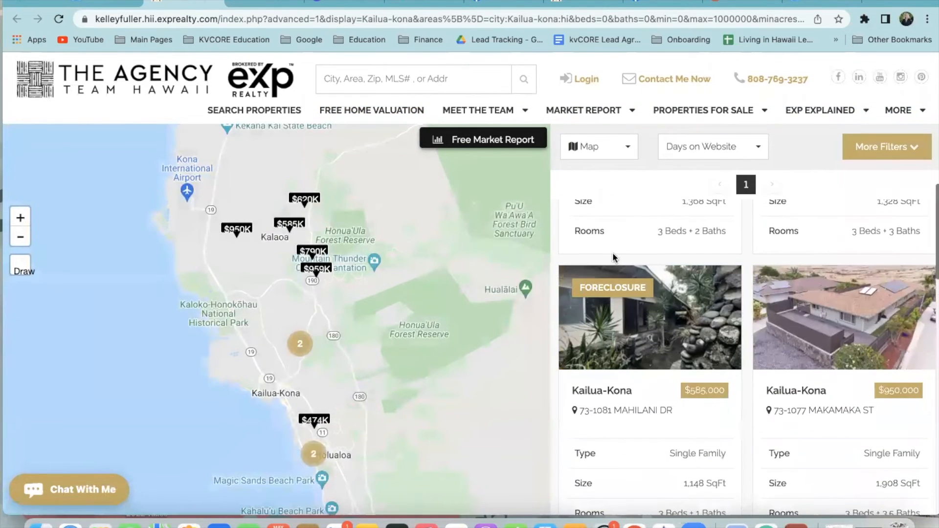
{"action": "left_click", "coordinate": [216, 3]}
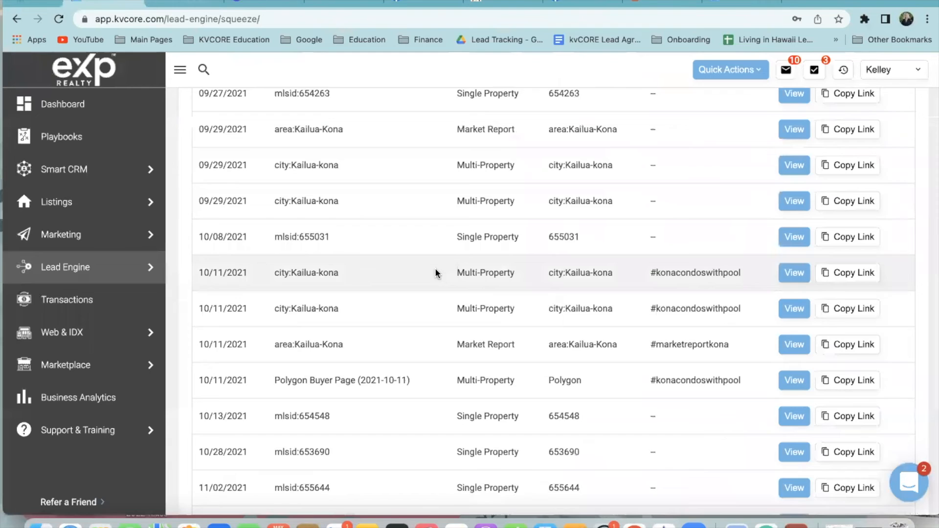
{"action": "scroll", "coordinate": [428, 260], "scroll_direction": "up", "scroll_amount": 10}
Bring up a fresh builder form and its Polygon Map Search area
{"action": "left_click", "coordinate": [181, 172]}
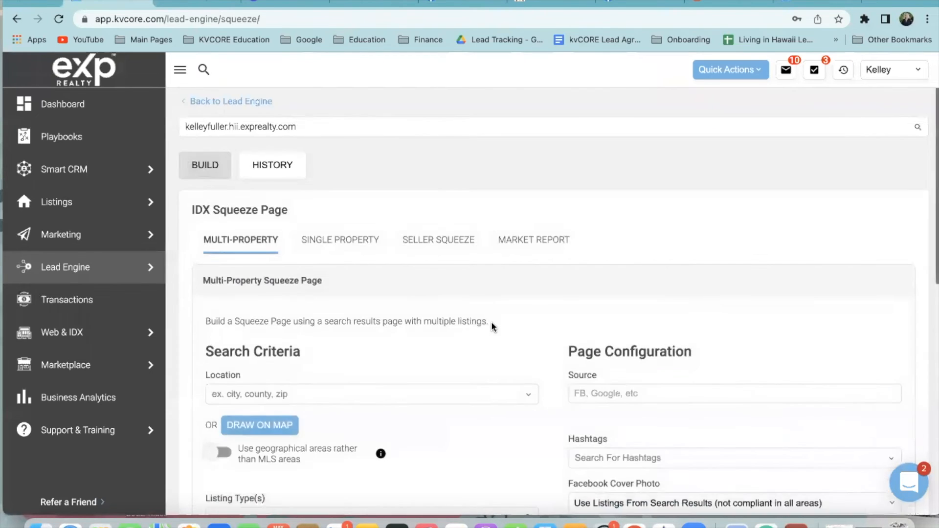
{"action": "scroll", "coordinate": [494, 327], "scroll_direction": "down", "scroll_amount": 5}
{"action": "scroll", "coordinate": [560, 394], "scroll_direction": "down", "scroll_amount": 3}
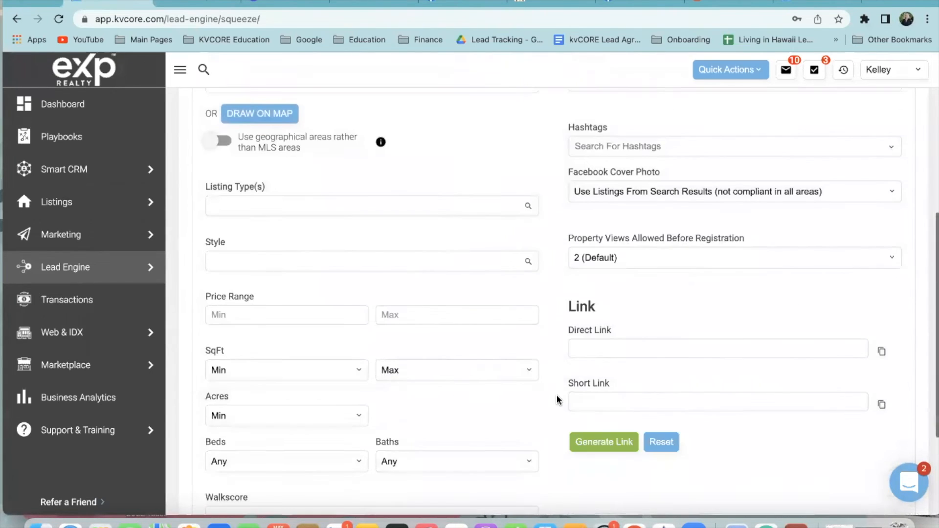
{"action": "scroll", "coordinate": [559, 391], "scroll_direction": "up", "scroll_amount": 5}
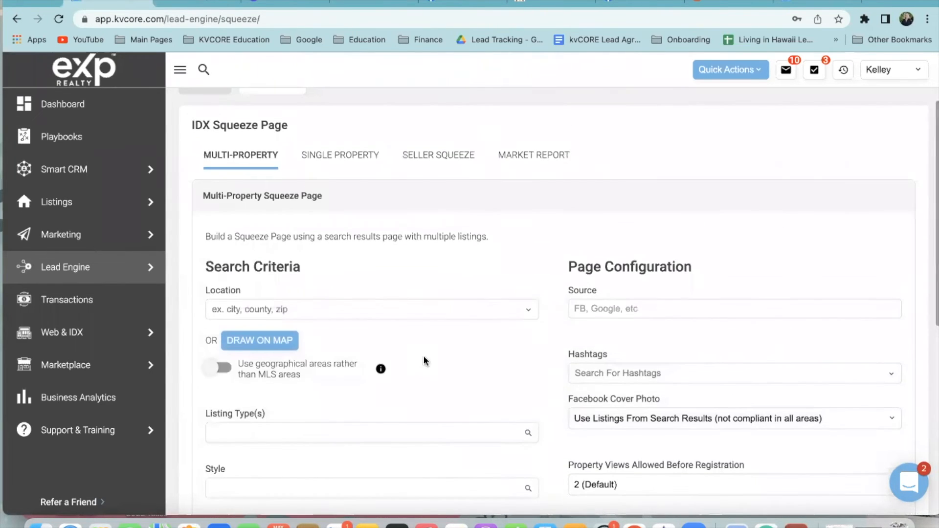
{"action": "left_click", "coordinate": [268, 348]}
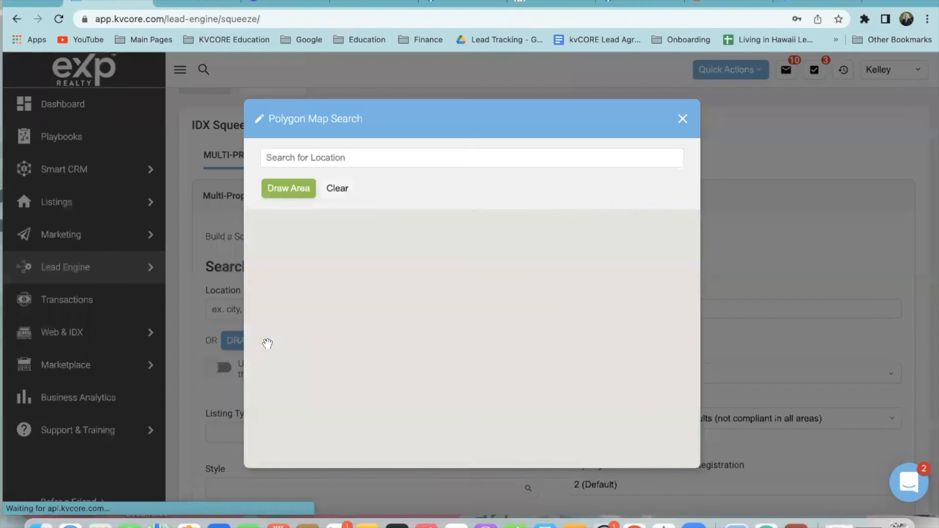
Pan and zoom the map along the Kohala coast to frame the Puako and Waikoloa shoreline
{"action": "left_click_drag", "start_coordinate": [511, 301], "coordinate": [455, 384]}
{"action": "left_click_drag", "start_coordinate": [563, 276], "coordinate": [405, 369]}
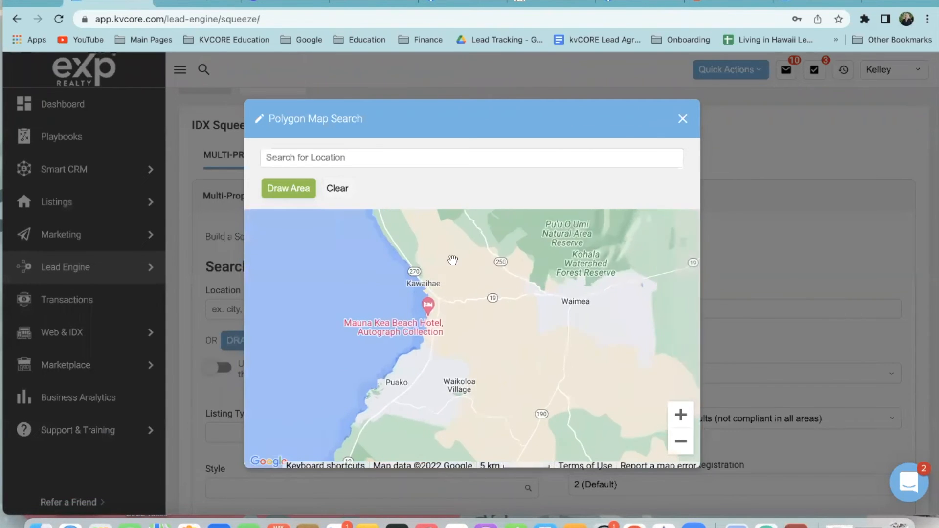
{"action": "left_click_drag", "start_coordinate": [451, 262], "coordinate": [497, 325]}
{"action": "left_click", "coordinate": [681, 416]}
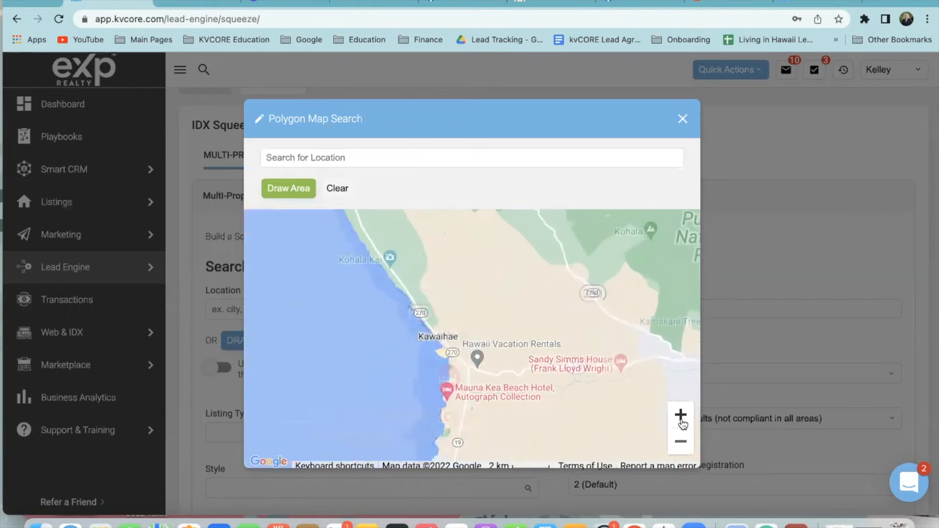
{"action": "left_click", "coordinate": [684, 414]}
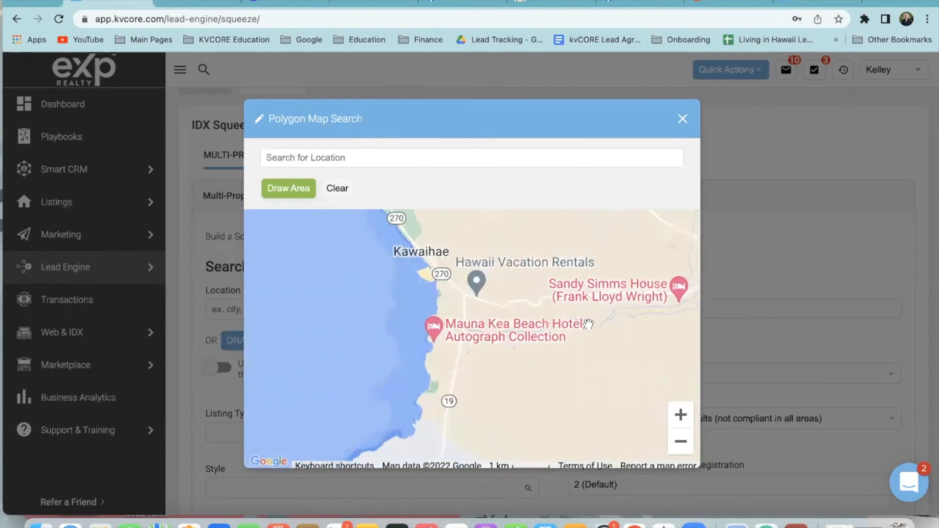
{"action": "left_click_drag", "start_coordinate": [508, 221], "coordinate": [525, 426]}
{"action": "left_click_drag", "start_coordinate": [509, 318], "coordinate": [666, 490]}
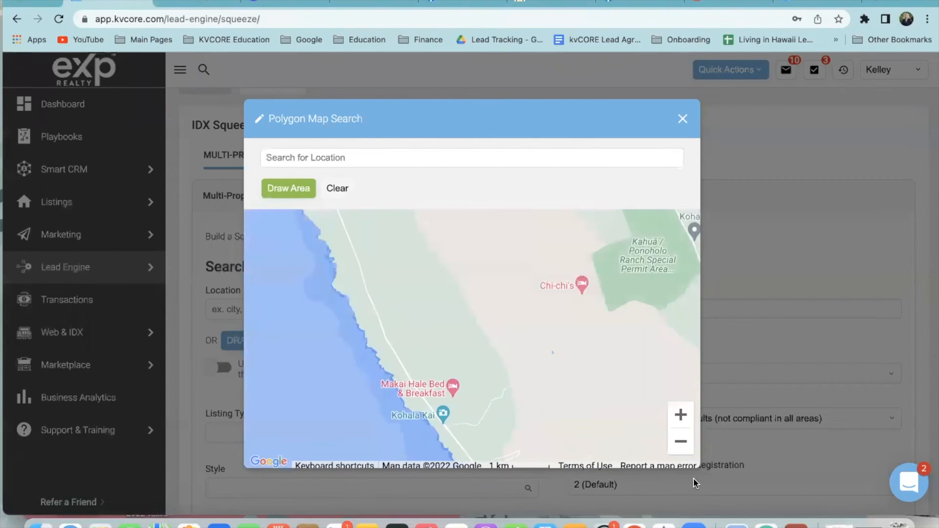
{"action": "left_click_drag", "start_coordinate": [448, 225], "coordinate": [609, 509]}
{"action": "left_click_drag", "start_coordinate": [546, 311], "coordinate": [388, 406]}
{"action": "left_click_drag", "start_coordinate": [529, 457], "coordinate": [608, 197]}
{"action": "left_click_drag", "start_coordinate": [472, 440], "coordinate": [469, 267]}
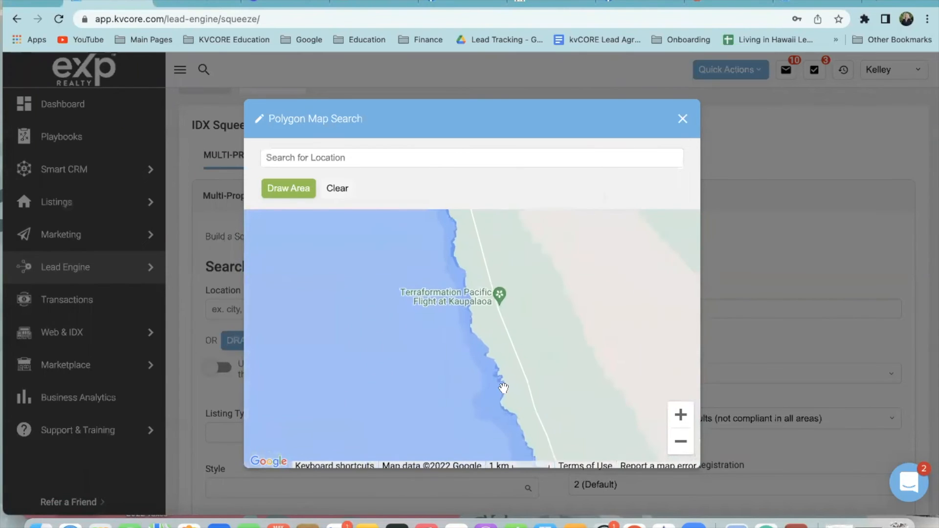
{"action": "left_click_drag", "start_coordinate": [503, 390], "coordinate": [421, 218]}
{"action": "left_click_drag", "start_coordinate": [493, 339], "coordinate": [388, 211]}
{"action": "left_click_drag", "start_coordinate": [549, 375], "coordinate": [491, 306]}
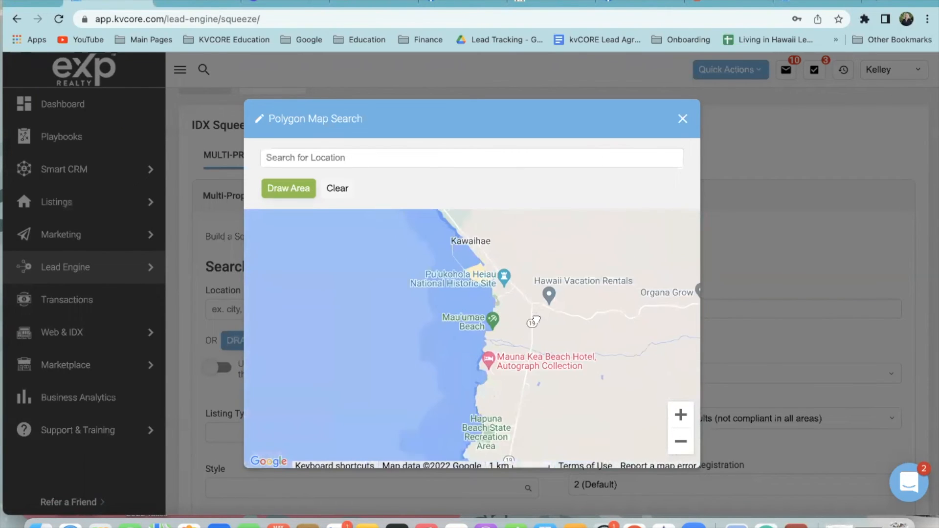
{"action": "left_click", "coordinate": [687, 443]}
{"action": "left_click", "coordinate": [688, 443]}
{"action": "left_click_drag", "start_coordinate": [574, 406], "coordinate": [568, 288]}
{"action": "left_click", "coordinate": [680, 415]}
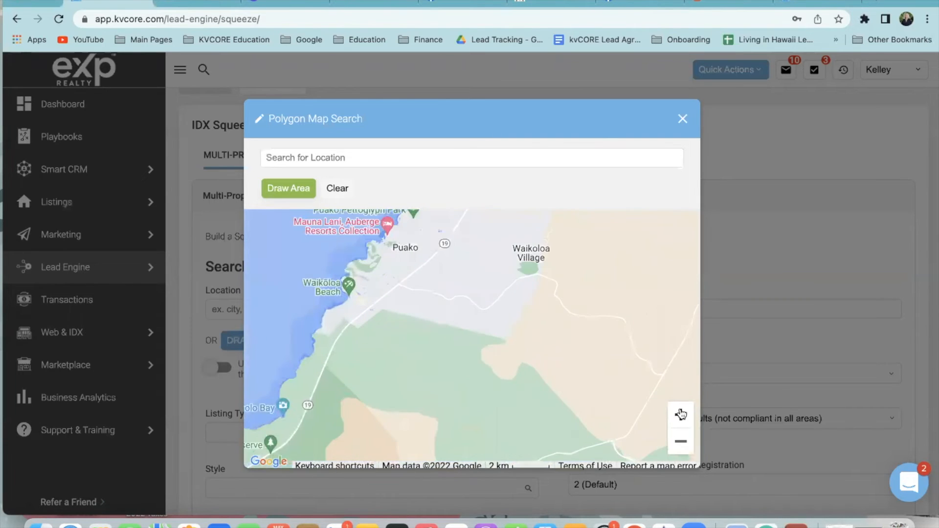
{"action": "left_click_drag", "start_coordinate": [385, 290], "coordinate": [442, 390]}
Draw a closed polygon from the Mauna Kea Beach Hotel south past Puako
{"action": "left_click", "coordinate": [303, 192]}
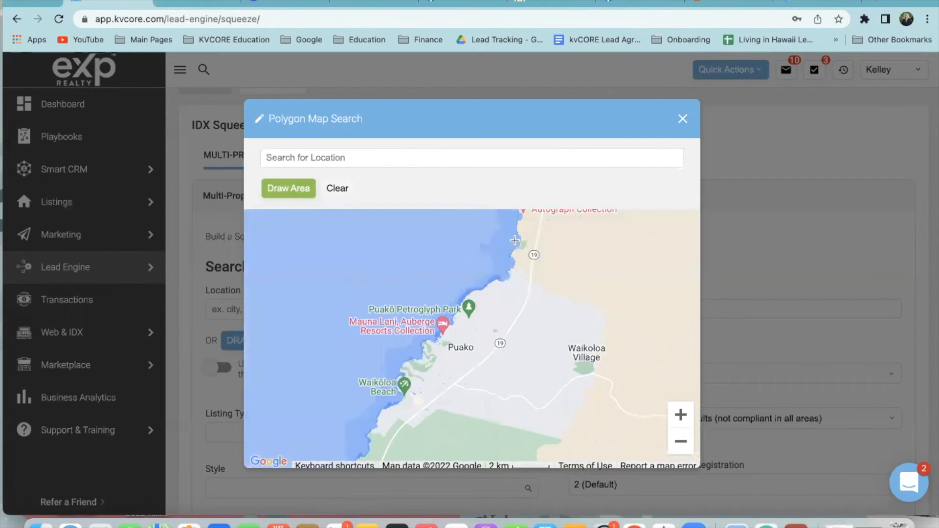
{"action": "left_click", "coordinate": [478, 237]}
{"action": "left_click", "coordinate": [558, 262]}
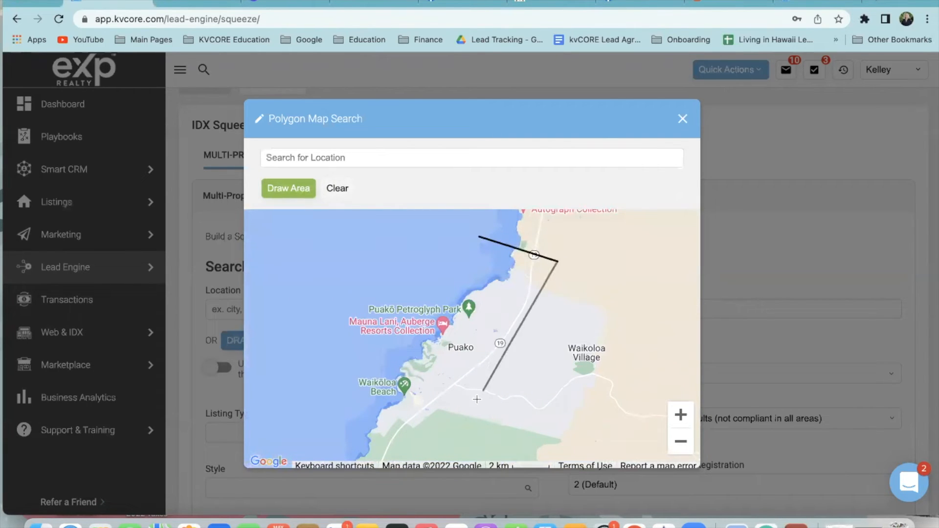
{"action": "left_click", "coordinate": [413, 446]}
{"action": "left_click", "coordinate": [681, 441]}
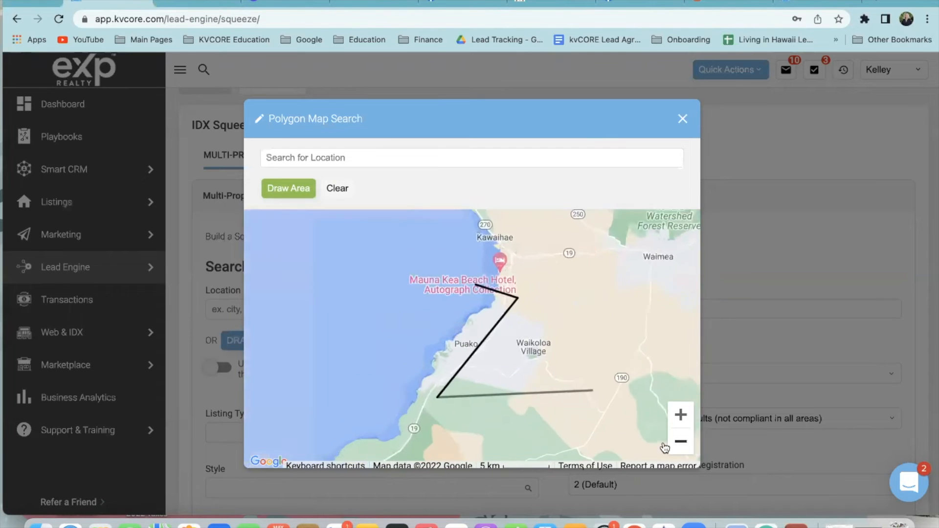
{"action": "left_click", "coordinate": [422, 437]}
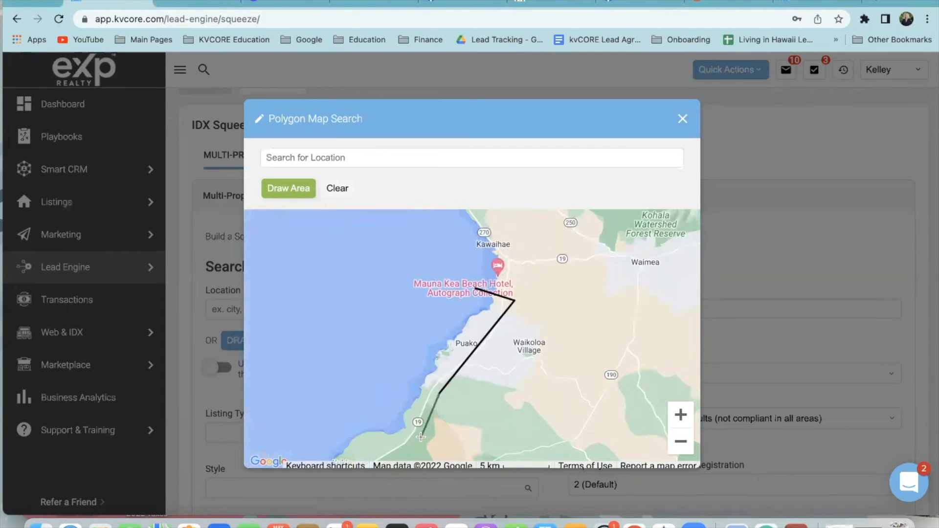
{"action": "left_click", "coordinate": [361, 394]}
{"action": "left_click", "coordinate": [476, 291]}
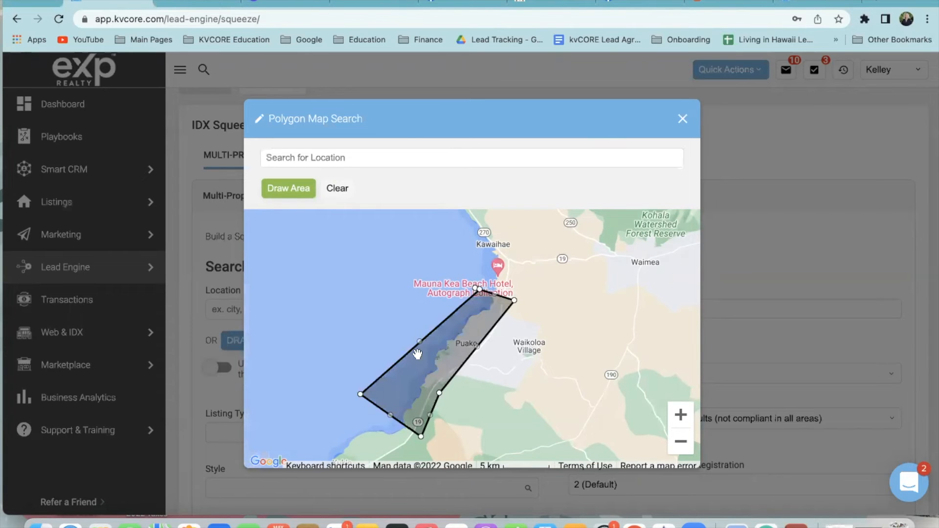
{"action": "scroll", "coordinate": [326, 469], "scroll_direction": "down", "scroll_amount": 2}
Apply the drawn area as the search location and restrict Listing Type(s) to Condos
{"action": "left_click", "coordinate": [317, 453]}
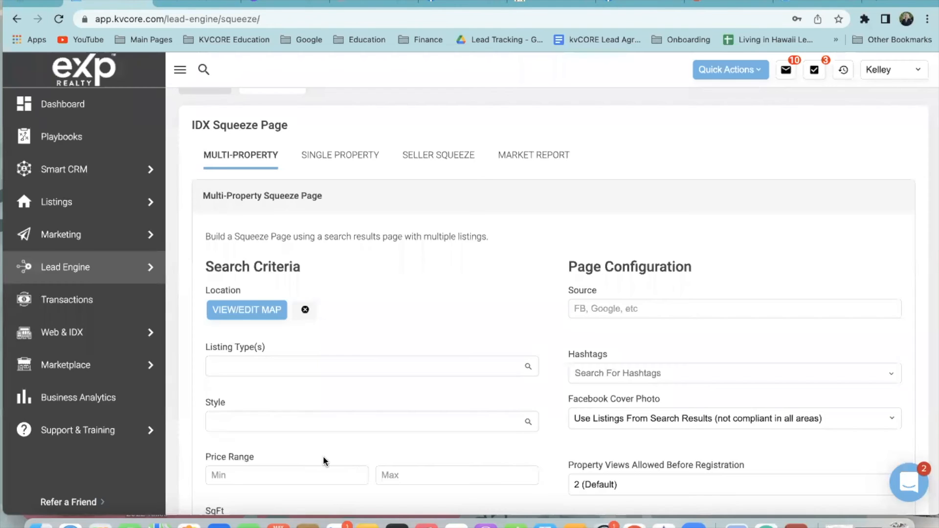
{"action": "scroll", "coordinate": [348, 346], "scroll_direction": "down", "scroll_amount": 2}
{"action": "left_click", "coordinate": [304, 257]}
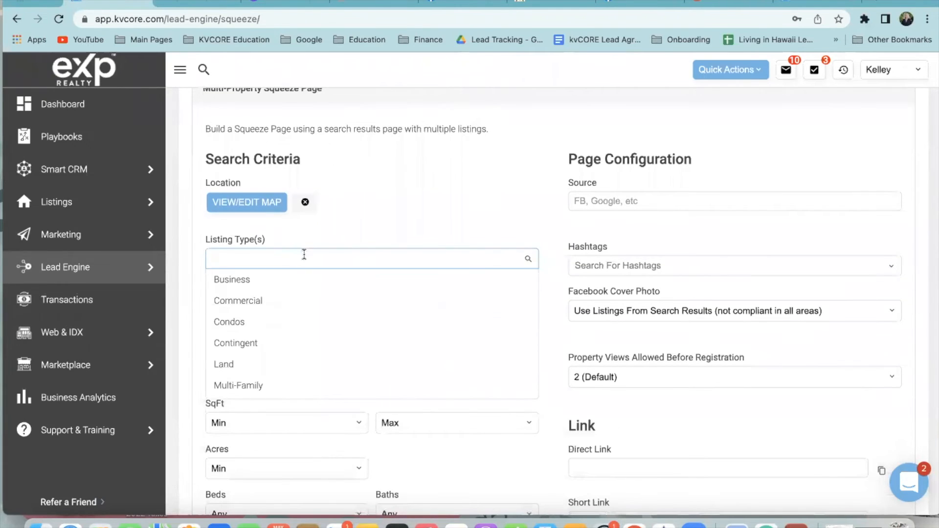
{"action": "left_click", "coordinate": [287, 321]}
{"action": "scroll", "coordinate": [341, 460], "scroll_direction": "down", "scroll_amount": 2}
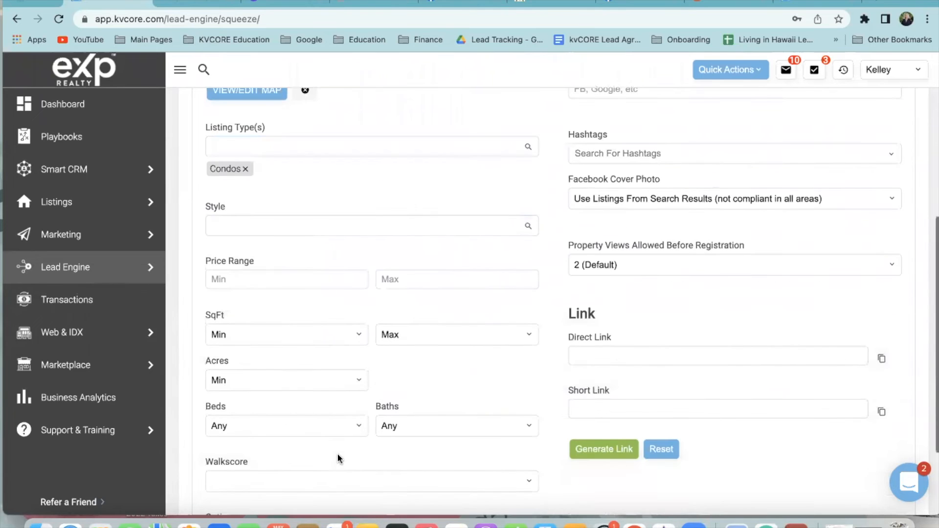
{"action": "scroll", "coordinate": [342, 463], "scroll_direction": "down", "scroll_amount": 1}
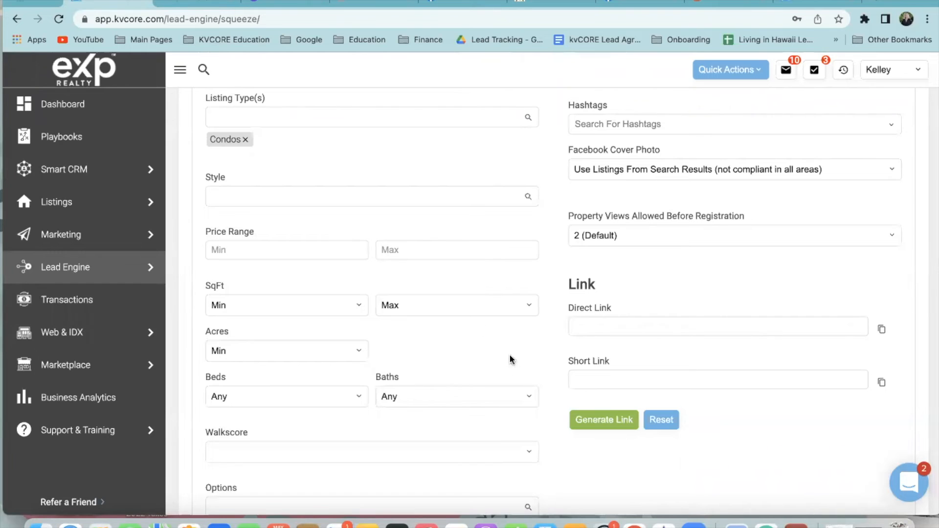
{"action": "scroll", "coordinate": [509, 359], "scroll_direction": "down", "scroll_amount": 2}
{"action": "scroll", "coordinate": [424, 367], "scroll_direction": "up", "scroll_amount": 3}
{"action": "scroll", "coordinate": [504, 305], "scroll_direction": "up", "scroll_amount": 3}
Enter 'Youtube Virtual Open House Royal K.' as the lead source
{"action": "left_click", "coordinate": [641, 243]}
{"action": "type", "text": "YOUTUBE"}
{"action": "key", "text": "BackSpace"}
{"action": "key", "text": "BackSpace"}
{"action": "key", "text": "BackSpace"}
{"action": "key", "text": "BackSpace"}
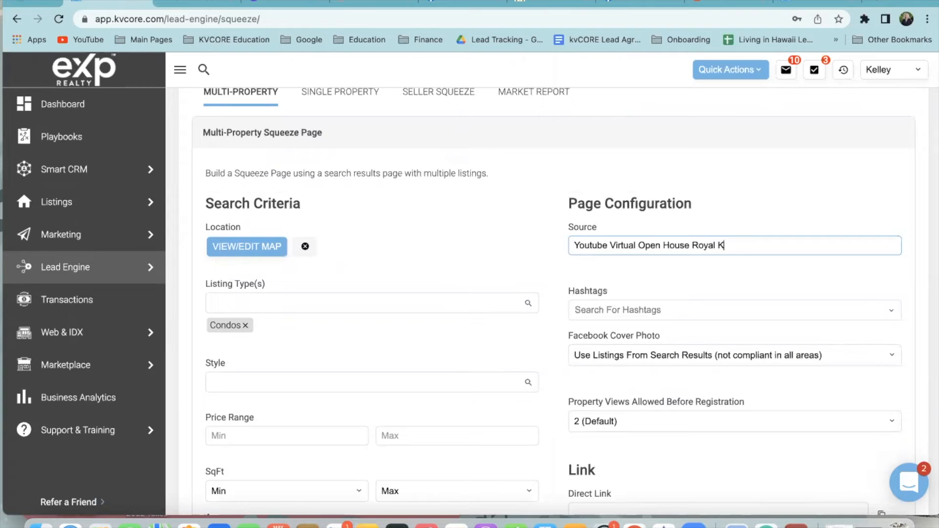
{"action": "scroll", "coordinate": [682, 271], "scroll_direction": "down", "scroll_amount": 2}
Add the waikoloabuyer hashtag and create the new Waikoloacondobuyer hashtag
{"action": "left_click", "coordinate": [634, 250]}
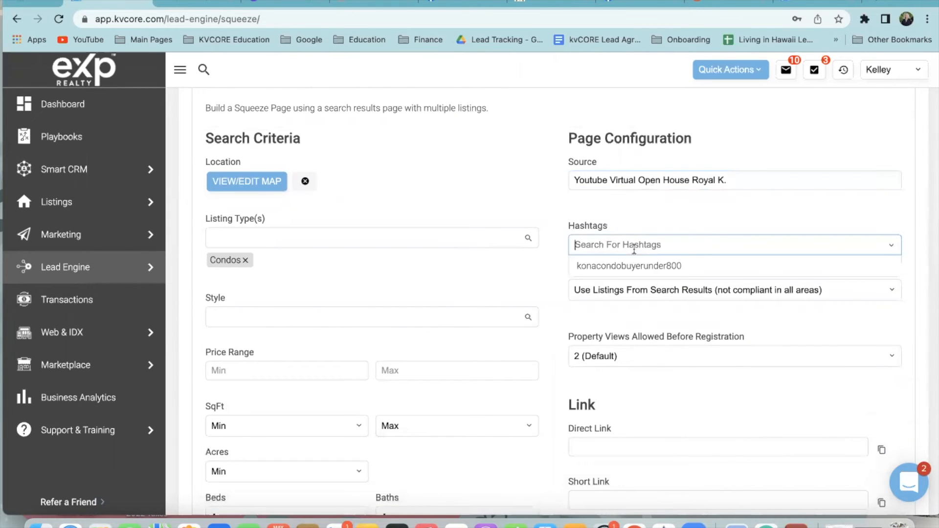
{"action": "left_click", "coordinate": [630, 242]}
{"action": "left_click", "coordinate": [630, 242]}
{"action": "type", "text": "Waikoloa"}
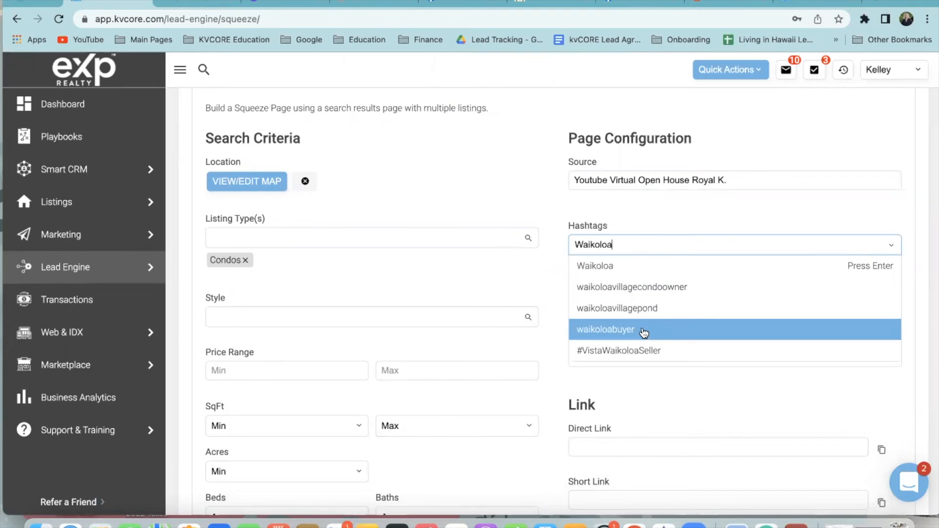
{"action": "left_click", "coordinate": [644, 333]}
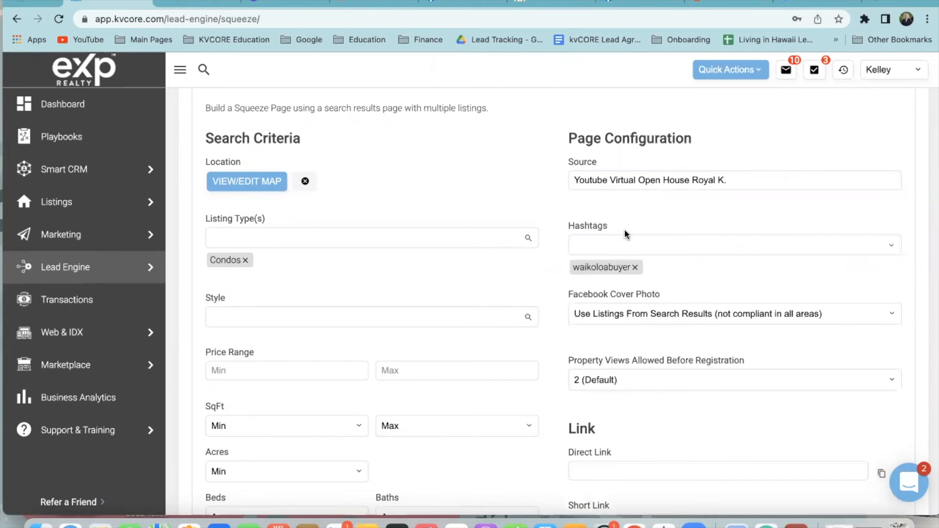
{"action": "left_click", "coordinate": [630, 244]}
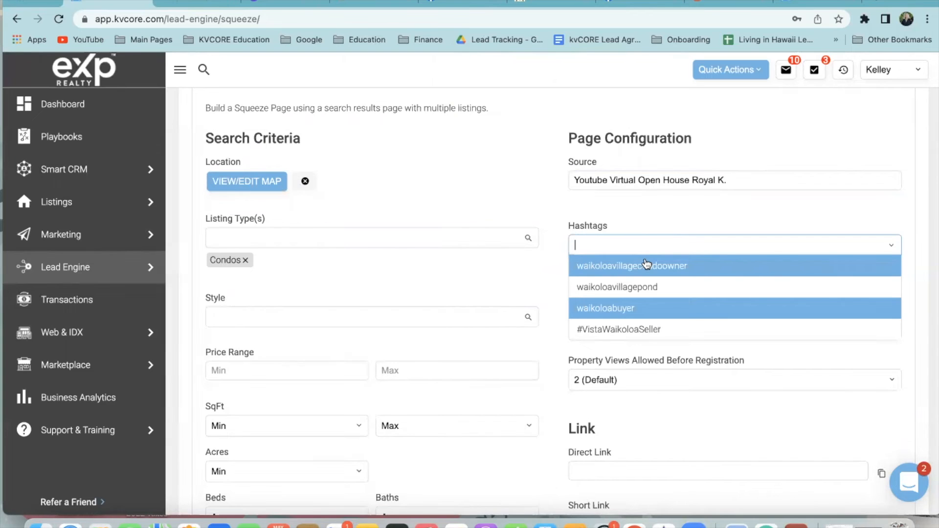
{"action": "type", "text": "Waikolo"}
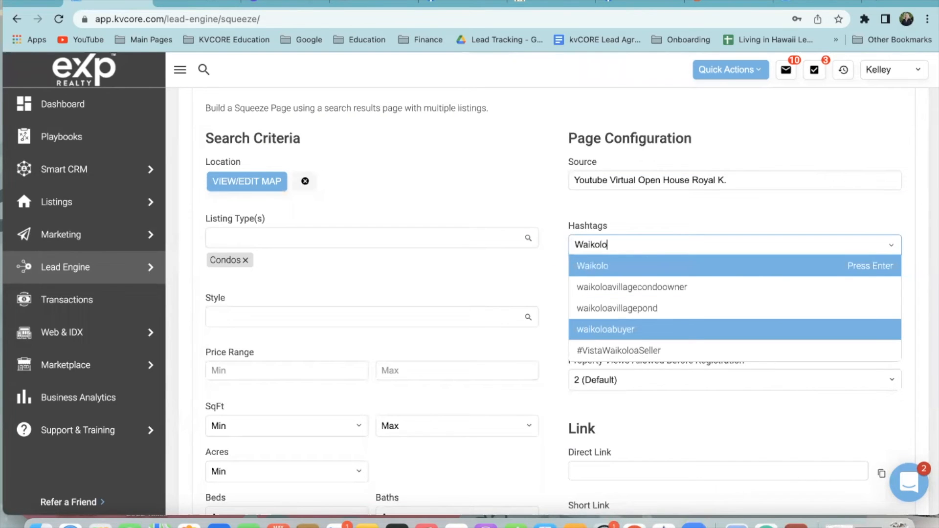
{"action": "type", "text": "acondobuyer"}
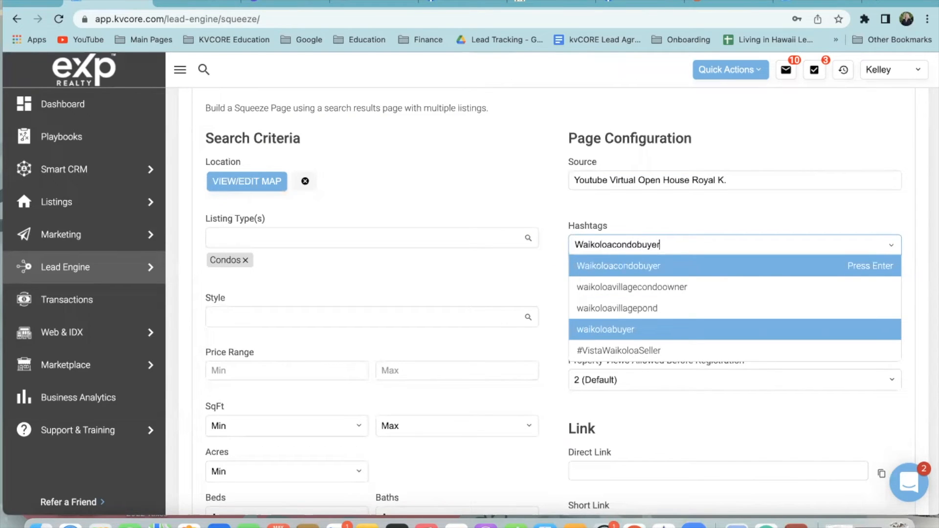
{"action": "left_click", "coordinate": [684, 273]}
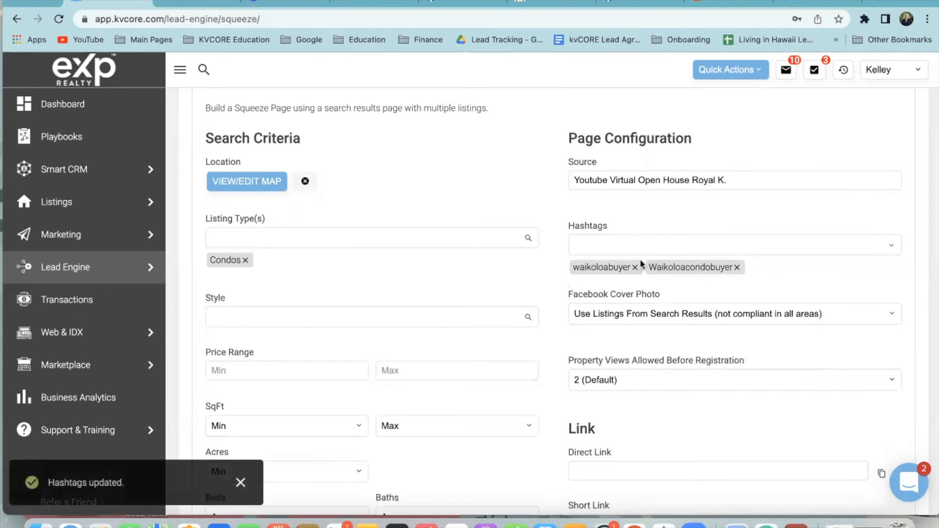
Add a third hashtag marking new leads
{"action": "left_click", "coordinate": [639, 244]}
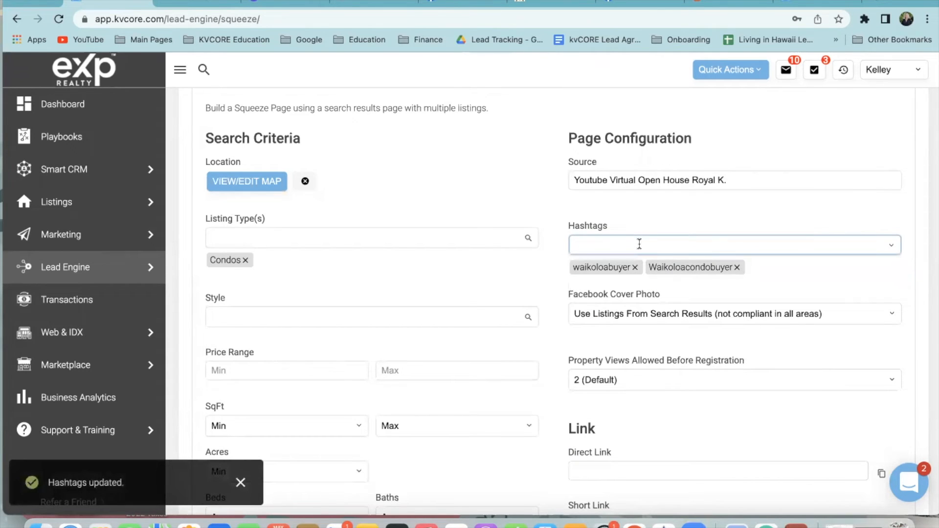
{"action": "type", "text": "NewLEad"}
{"action": "key", "text": "BackSpace"}
{"action": "key", "text": "BackSpace"}
{"action": "type", "text": "eadKelley"}
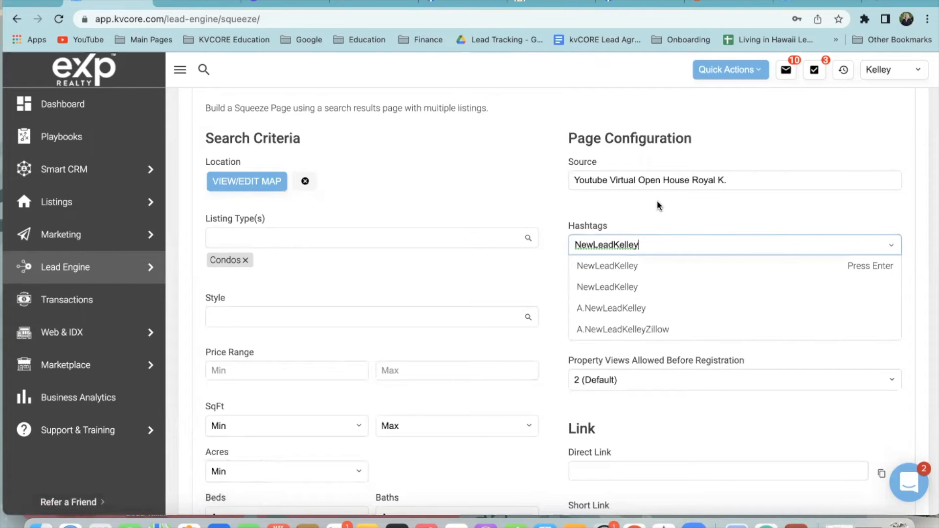
{"action": "left_click", "coordinate": [636, 266]}
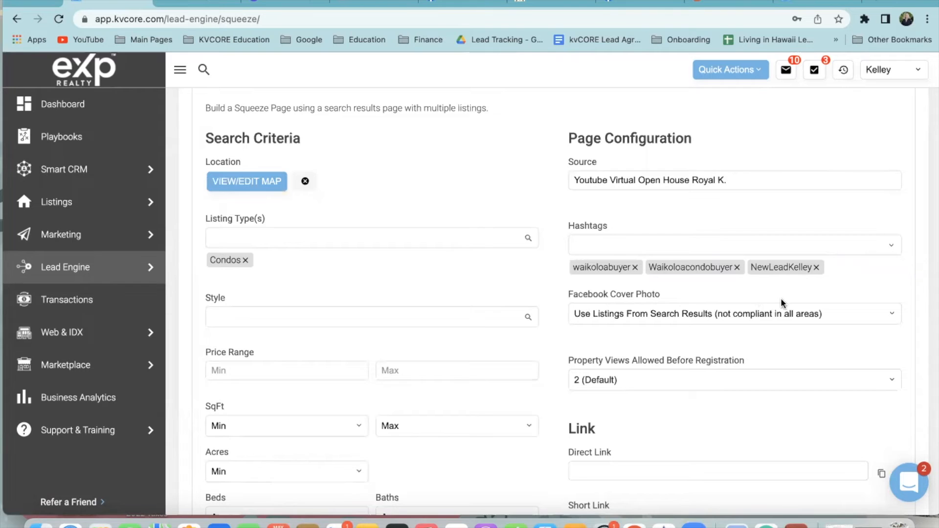
{"action": "scroll", "coordinate": [782, 305], "scroll_direction": "down", "scroll_amount": 3}
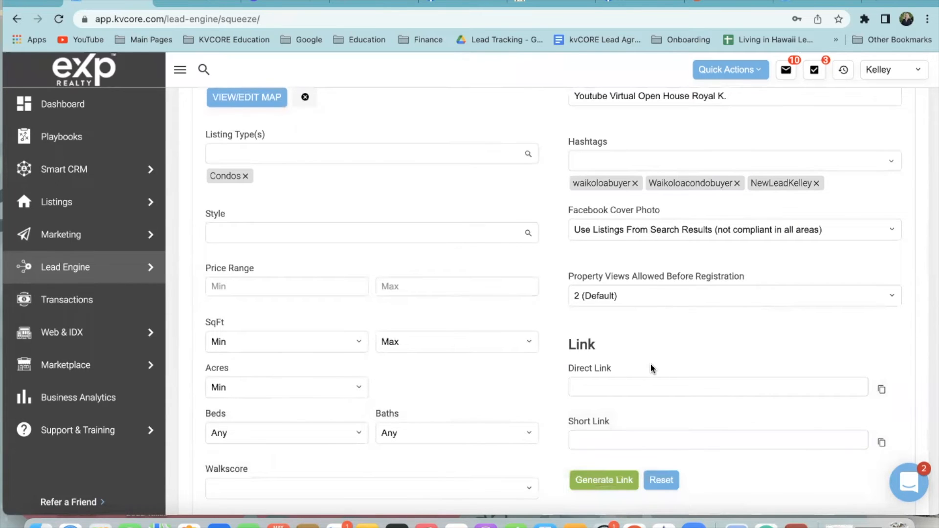
Keep 2 property views allowed, generate the squeeze page links, and copy the short link
{"action": "scroll", "coordinate": [651, 367], "scroll_direction": "down", "scroll_amount": 2}
{"action": "left_click", "coordinate": [612, 240]}
{"action": "left_click", "coordinate": [612, 241]}
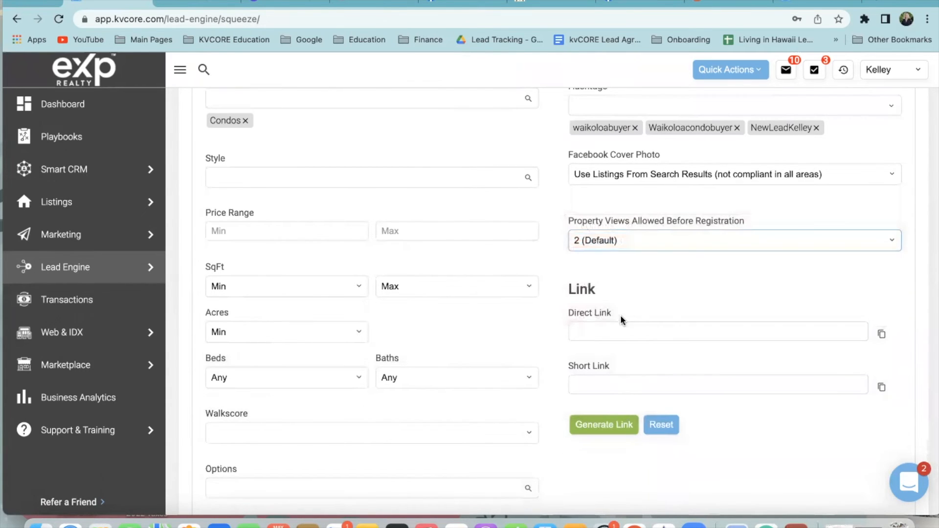
{"action": "scroll", "coordinate": [622, 320], "scroll_direction": "down", "scroll_amount": 3}
{"action": "left_click", "coordinate": [614, 363]}
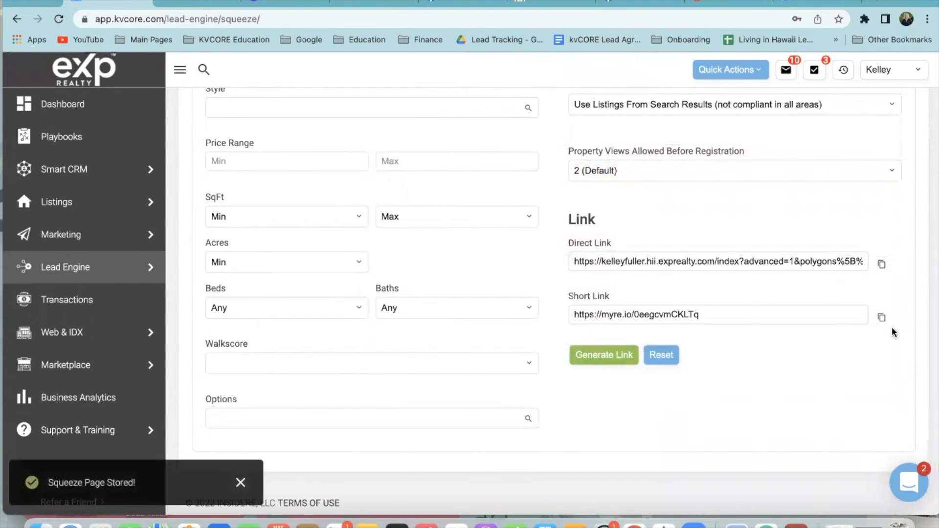
{"action": "left_click", "coordinate": [882, 317]}
Load the copied short link in a new browser tab
{"action": "scroll", "coordinate": [830, 347], "scroll_direction": "up", "scroll_amount": 1}
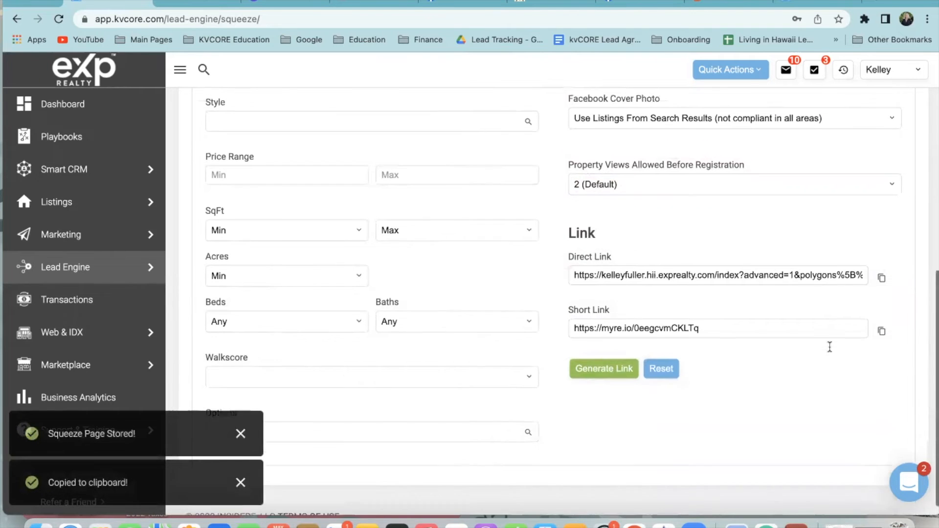
{"action": "scroll", "coordinate": [829, 347], "scroll_direction": "up", "scroll_amount": 2}
{"action": "key", "text": "super+t"}
{"action": "key", "text": "super+v"}
{"action": "key", "text": "Return"}
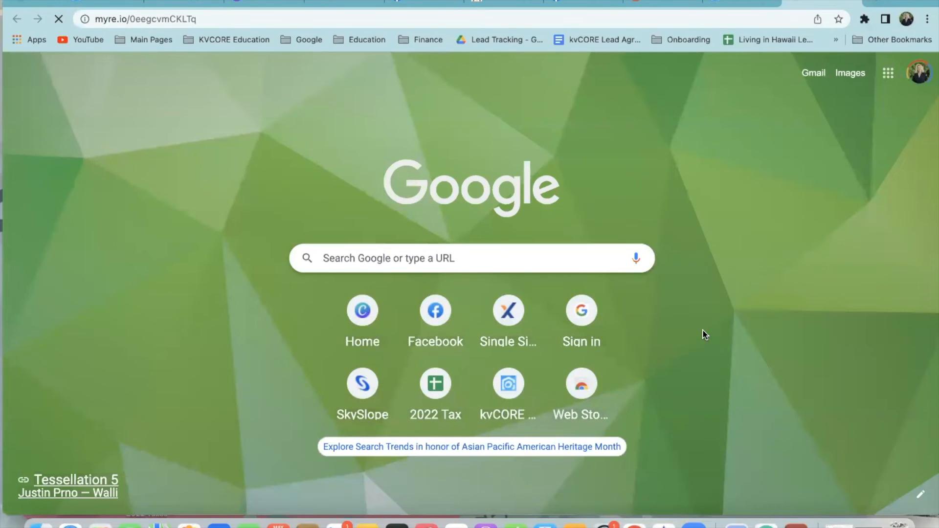
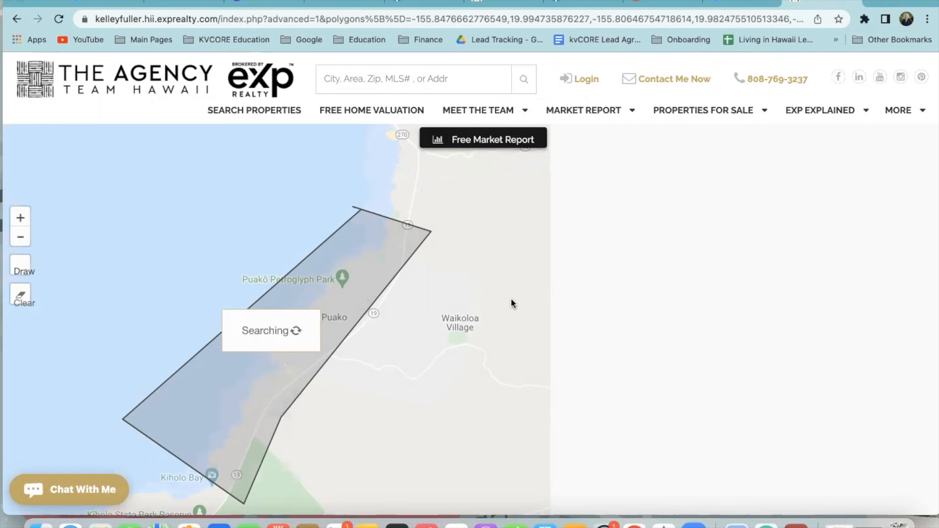
Reload the Puako coast condo search, check its 8 results, and close the listings tab
{"action": "left_click", "coordinate": [59, 18]}
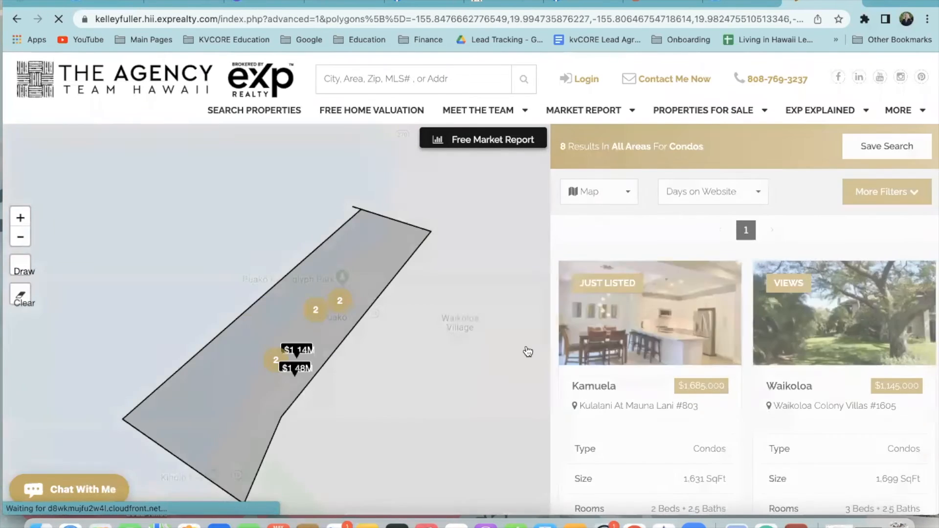
{"action": "scroll", "coordinate": [711, 371], "scroll_direction": "down", "scroll_amount": 10}
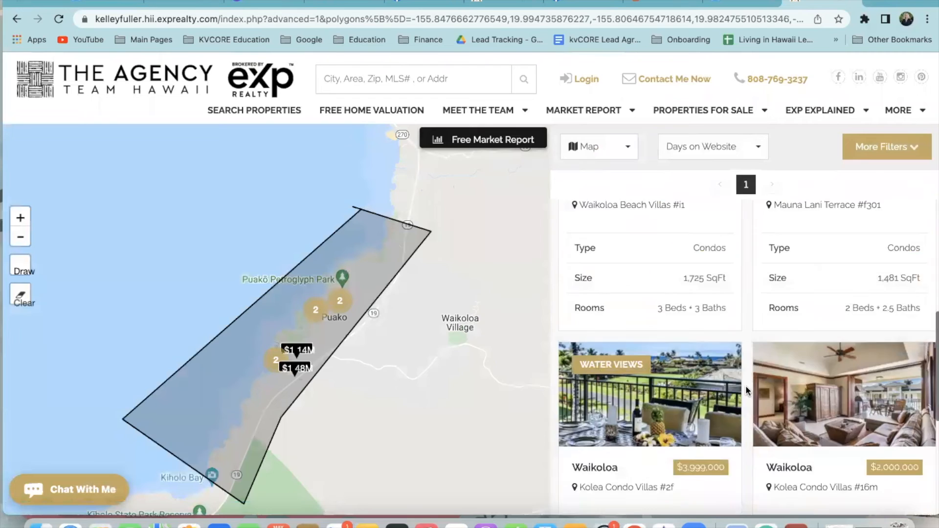
{"action": "scroll", "coordinate": [748, 390], "scroll_direction": "up", "scroll_amount": 10}
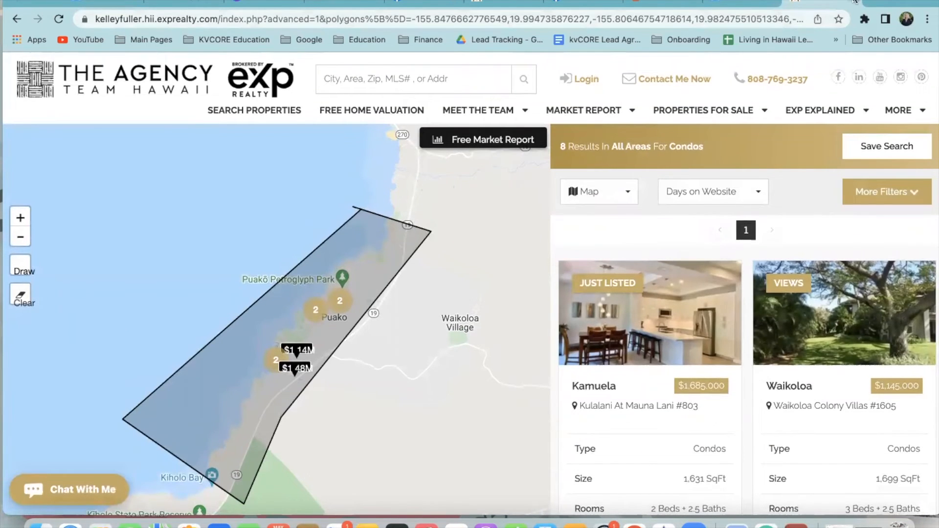
{"action": "left_click", "coordinate": [855, 2]}
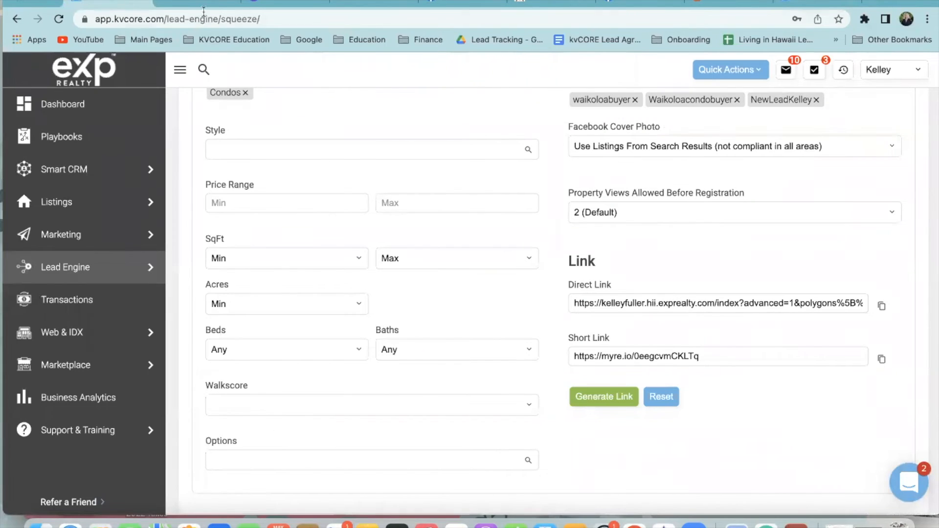
Add a '👉 FULL LIST OF CONDOS FOR SALE IN WAIKOLOA TODAY:' line with the short link, then select the whole description
{"action": "left_click", "coordinate": [384, 6]}
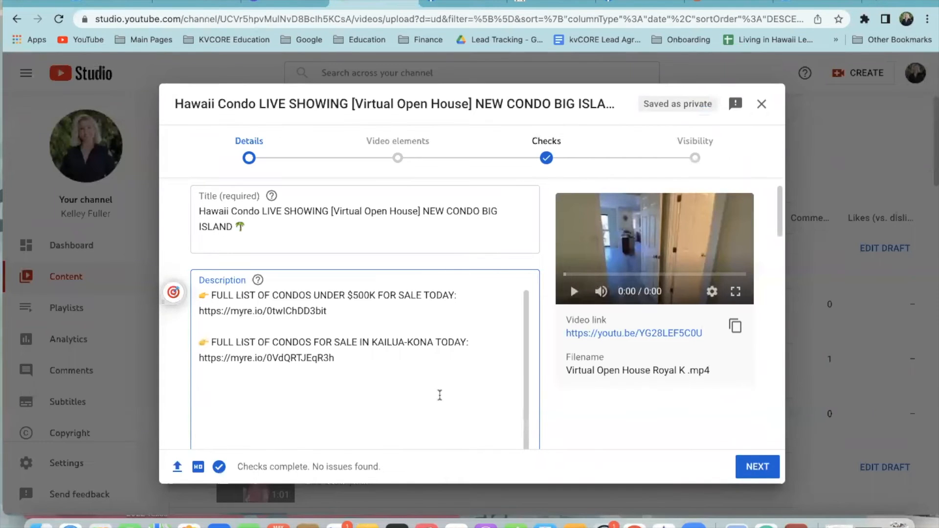
{"action": "type", "text": "👉"}
{"action": "type", "text": "FULL LIST"}
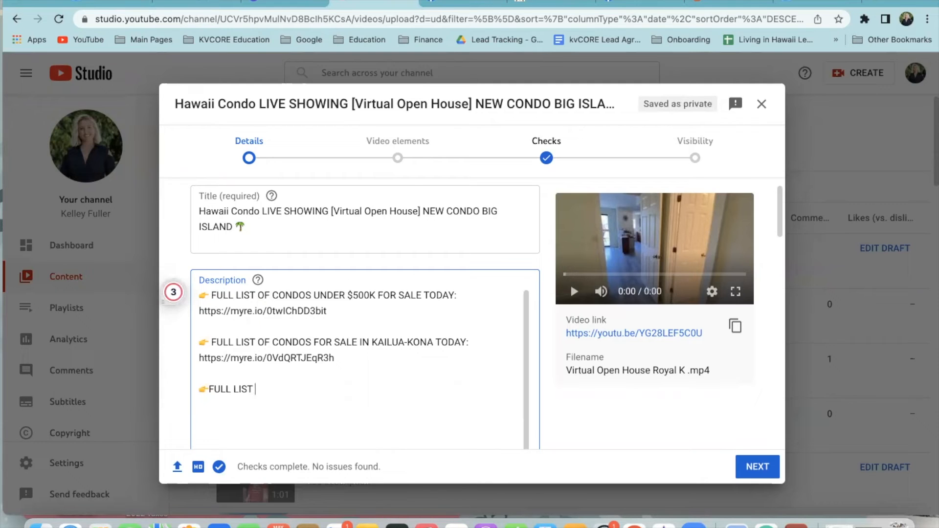
{"action": "type", "text": "OF"}
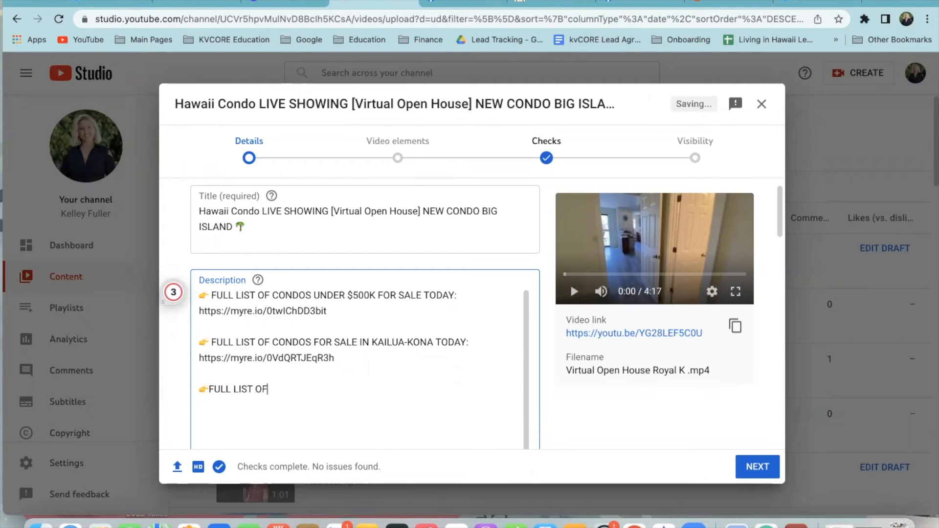
{"action": "type", "text": " CONDOS FOR SALE IN WAIKOLOA TODAY:"}
{"action": "key", "text": "Return"}
{"action": "type", "text": "https://myre.io/0eegcvmCKLTq"}
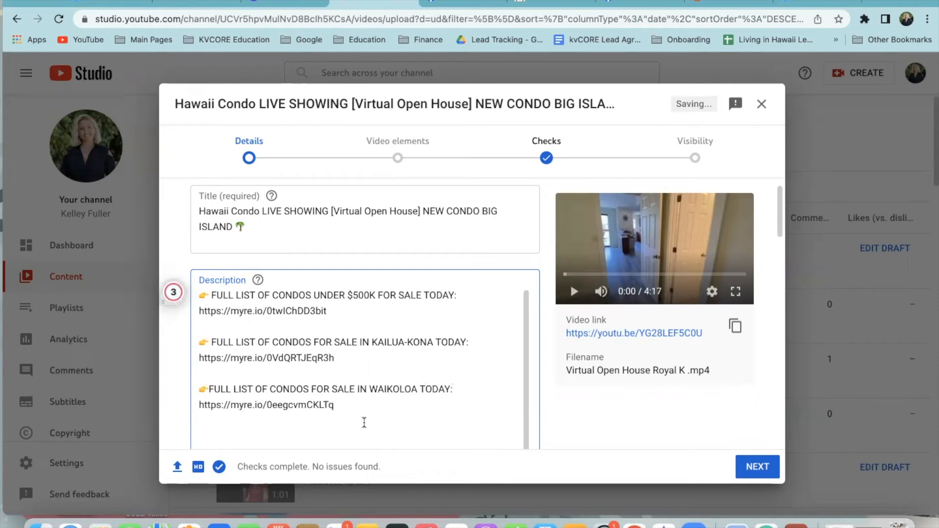
{"action": "left_click_drag", "start_coordinate": [378, 416], "coordinate": [197, 286]}
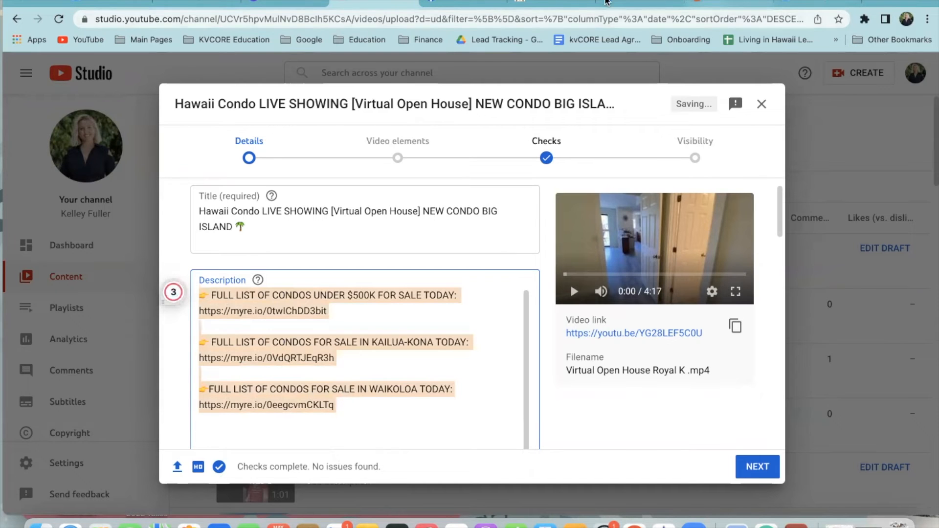
{"action": "left_click", "coordinate": [638, 6]}
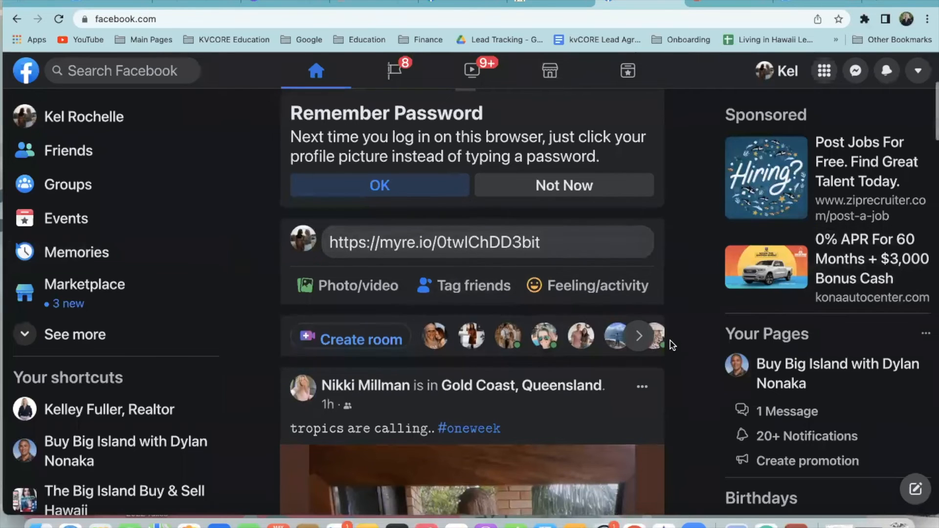
Leave the current page for the realtor business Page and start a new post there
{"action": "scroll", "coordinate": [671, 342], "scroll_direction": "down", "scroll_amount": 3}
{"action": "scroll", "coordinate": [175, 363], "scroll_direction": "down", "scroll_amount": 2}
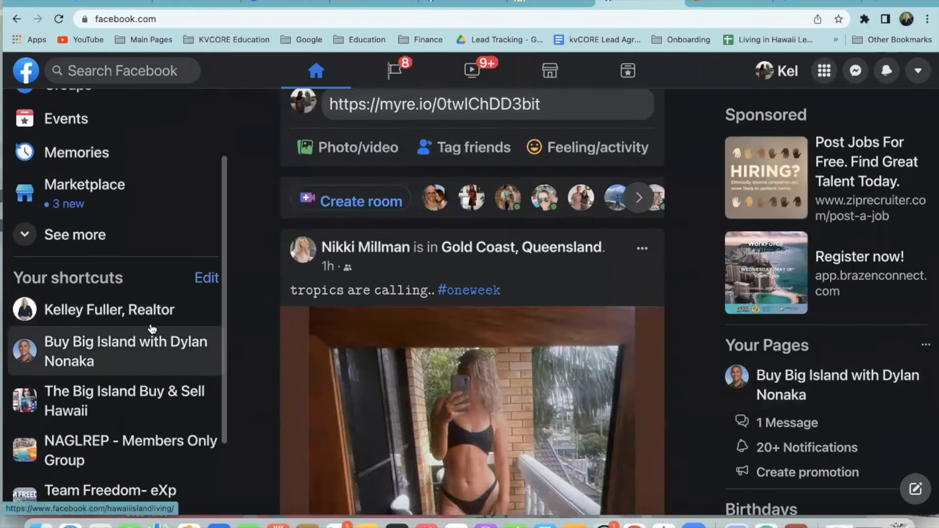
{"action": "left_click", "coordinate": [125, 316]}
{"action": "left_click", "coordinate": [594, 328]}
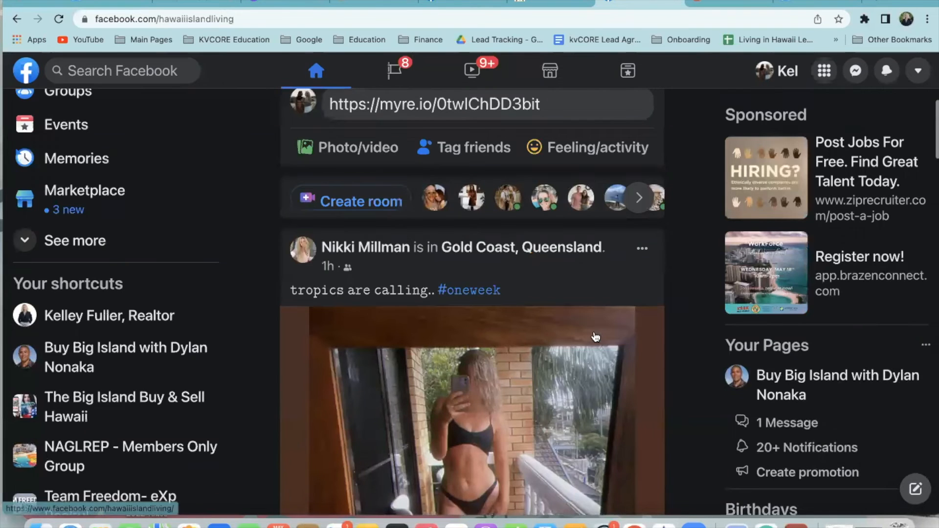
{"action": "scroll", "coordinate": [538, 372], "scroll_direction": "down", "scroll_amount": 5}
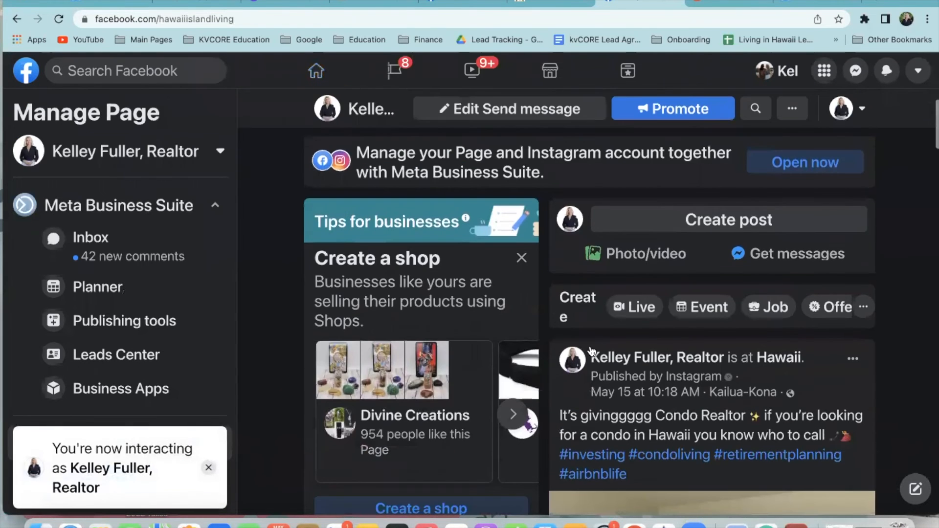
{"action": "left_click", "coordinate": [694, 223]}
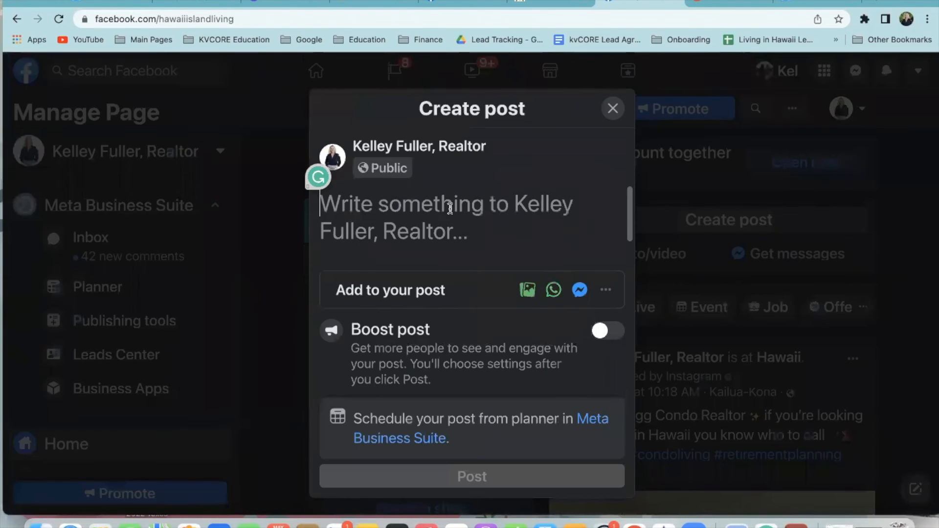
Write the headline 'THINKING OF BUYING A CONDO IN HAWAII? CHECK EHESE OUT' followed by three 😁 emojis
{"action": "type", "text": "THIN"}
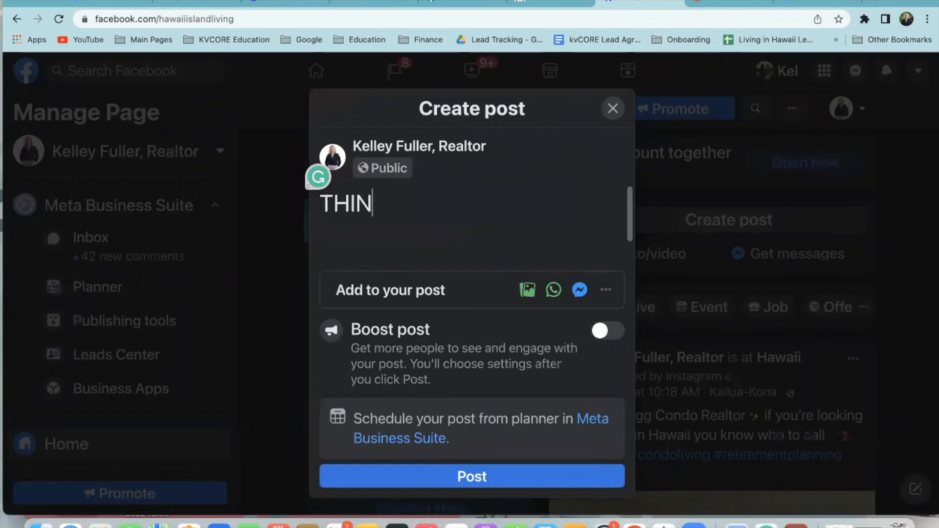
{"action": "type", "text": "KING OF BUYING A CON"}
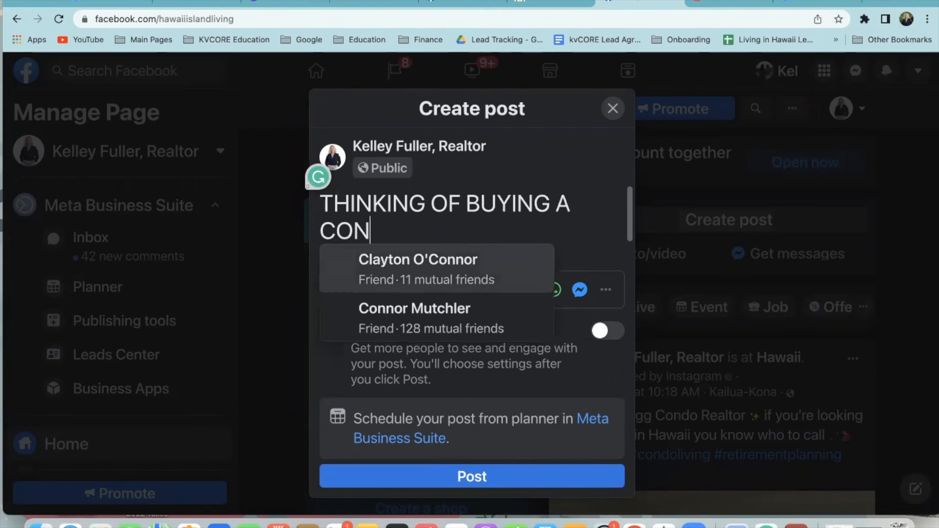
{"action": "type", "text": "DO IN HAWAII? L"}
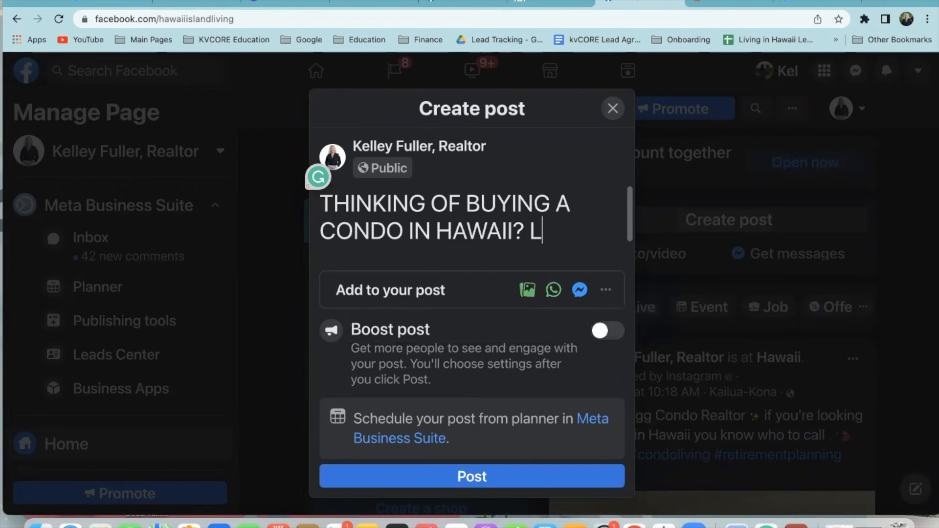
{"action": "key", "text": "BackSpace"}
{"action": "type", "text": "CHECK E"}
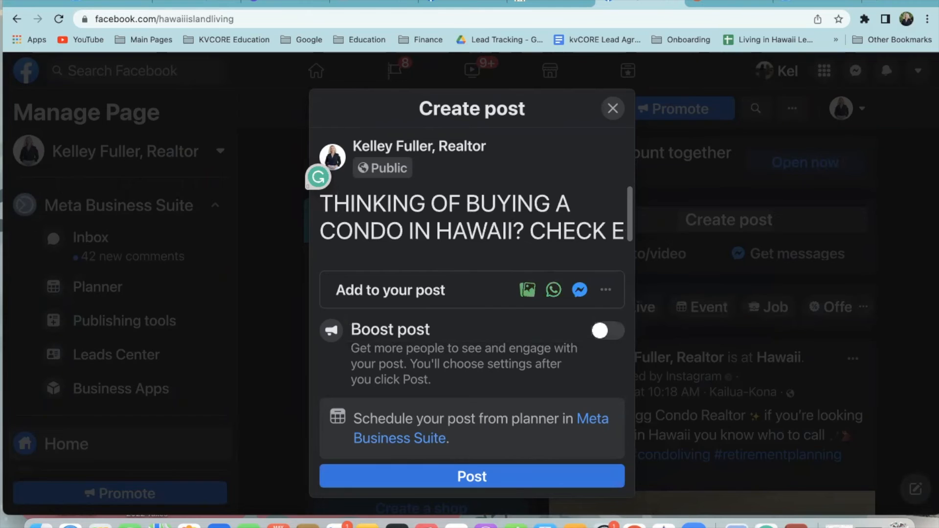
{"action": "key", "text": "BackSpace"}
{"action": "type", "text": "THESE OUT?"}
{"action": "key", "text": "BackSpace"}
{"action": "type", "text": "😁😁😁"}
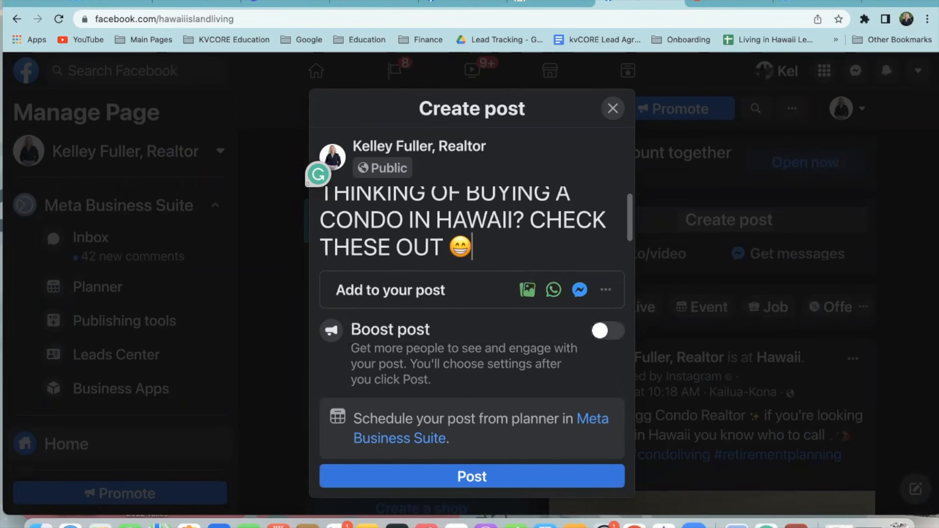
Paste the condo list with its three links below the headline and publish the post
{"action": "key", "text": "super+v"}
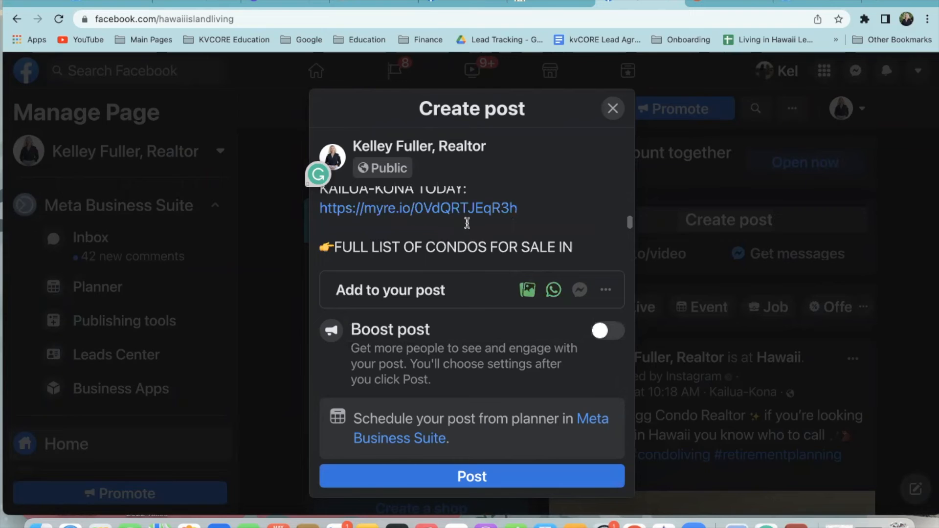
{"action": "scroll", "coordinate": [524, 226], "scroll_direction": "down", "scroll_amount": 3}
{"action": "scroll", "coordinate": [526, 236], "scroll_direction": "up", "scroll_amount": 5}
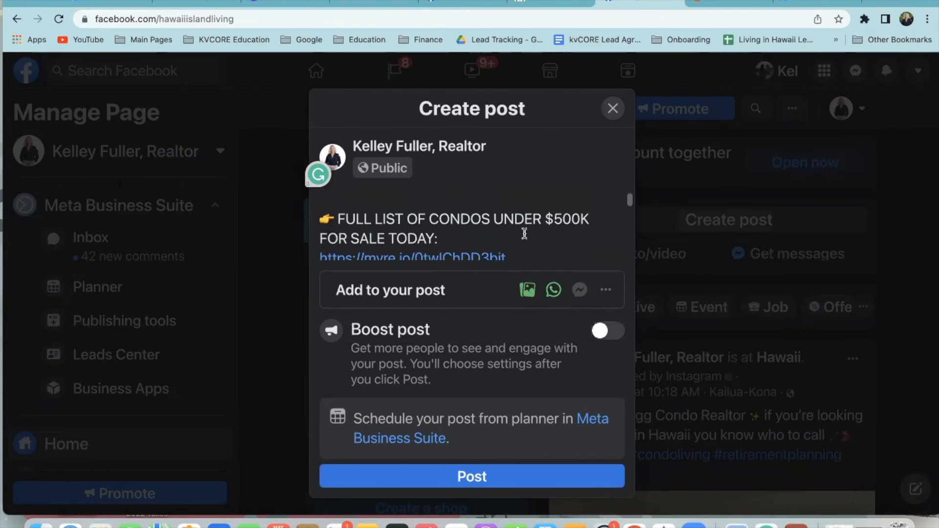
{"action": "scroll", "coordinate": [523, 235], "scroll_direction": "down", "scroll_amount": 3}
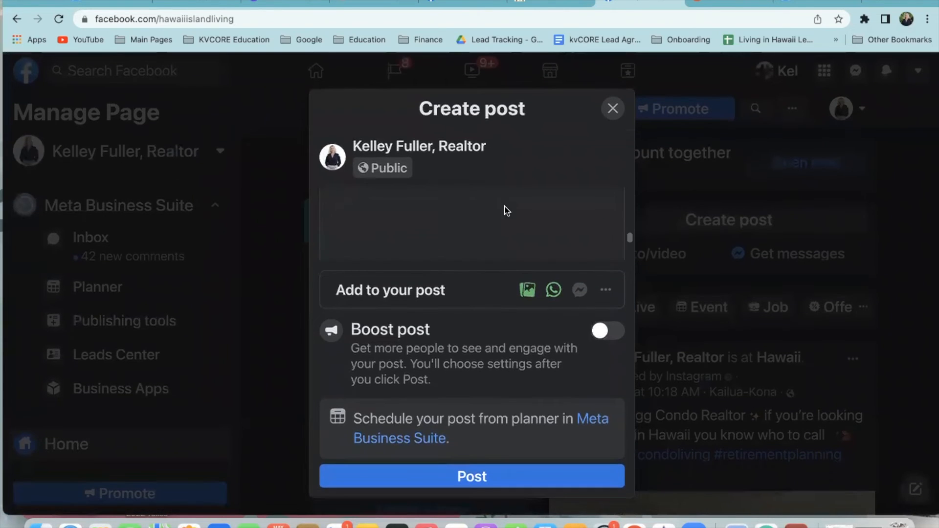
{"action": "scroll", "coordinate": [477, 237], "scroll_direction": "down", "scroll_amount": 3}
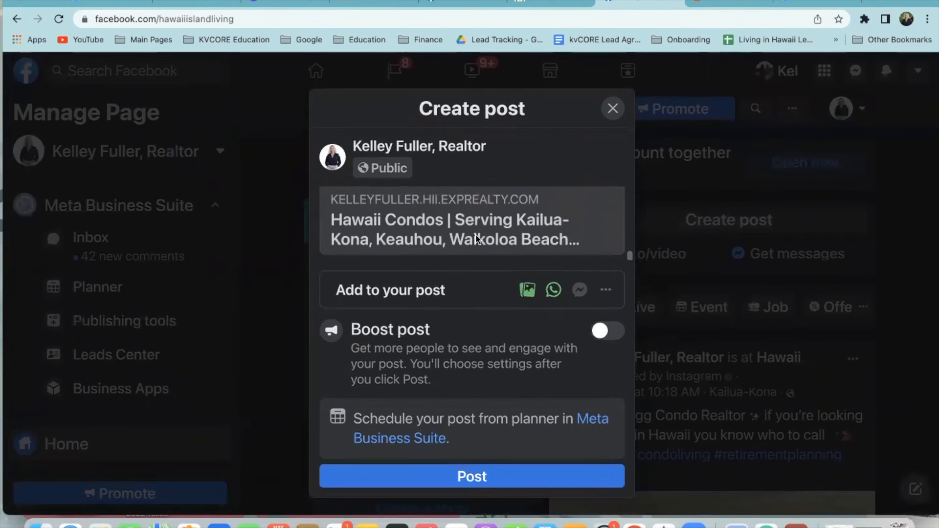
{"action": "scroll", "coordinate": [478, 239], "scroll_direction": "up", "scroll_amount": 2}
{"action": "scroll", "coordinate": [472, 234], "scroll_direction": "up", "scroll_amount": 5}
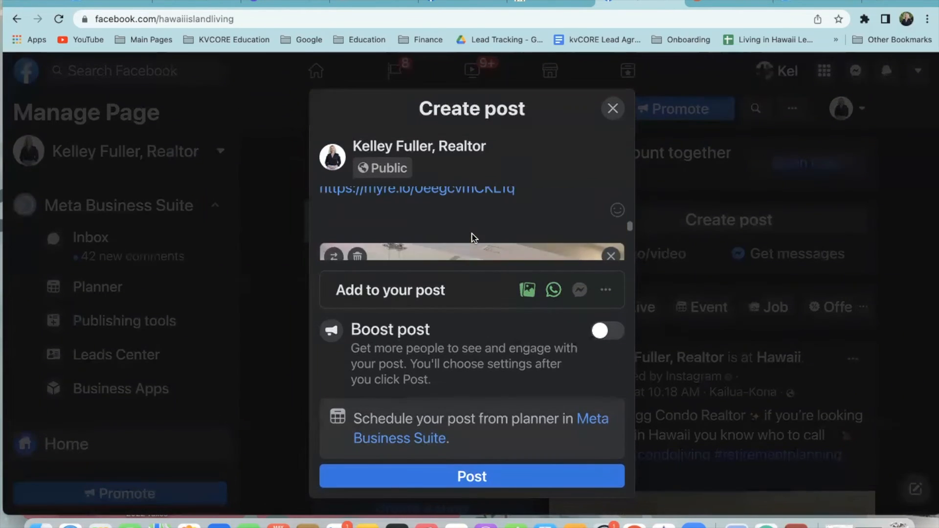
{"action": "scroll", "coordinate": [472, 235], "scroll_direction": "up", "scroll_amount": 5}
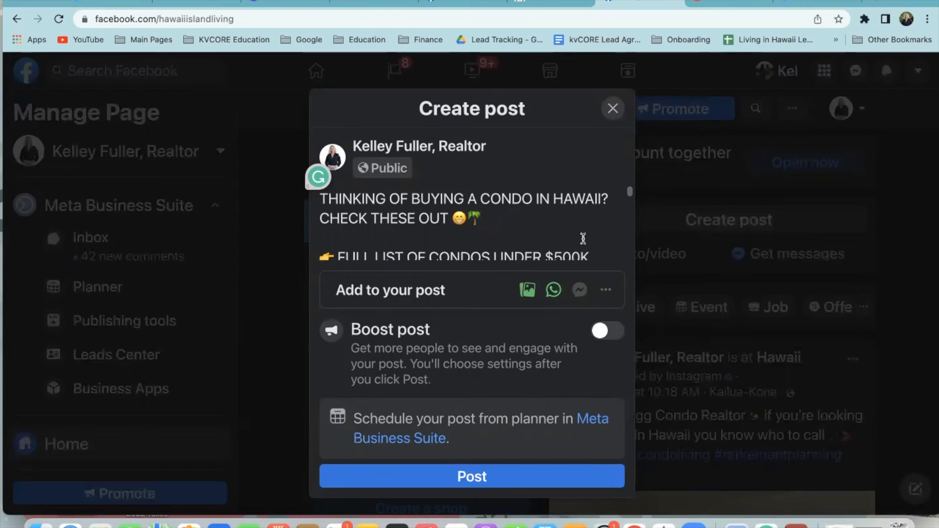
{"action": "scroll", "coordinate": [579, 245], "scroll_direction": "down", "scroll_amount": 6}
{"action": "scroll", "coordinate": [579, 245], "scroll_direction": "down", "scroll_amount": 4}
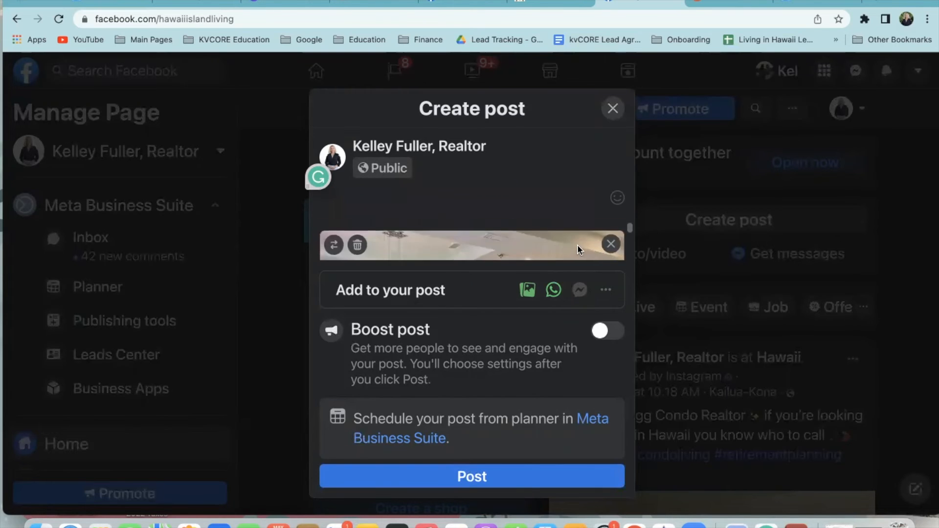
{"action": "left_click", "coordinate": [473, 483]}
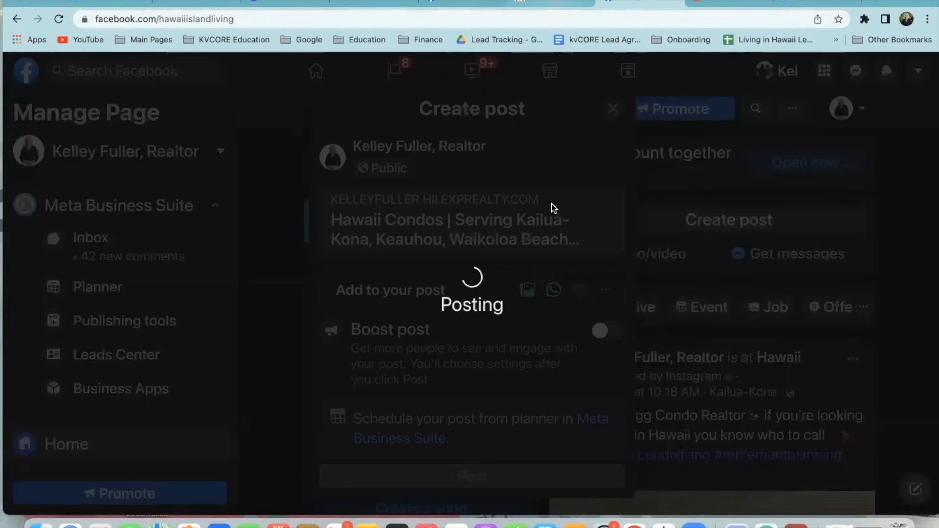
{"action": "left_click", "coordinate": [374, 4]}
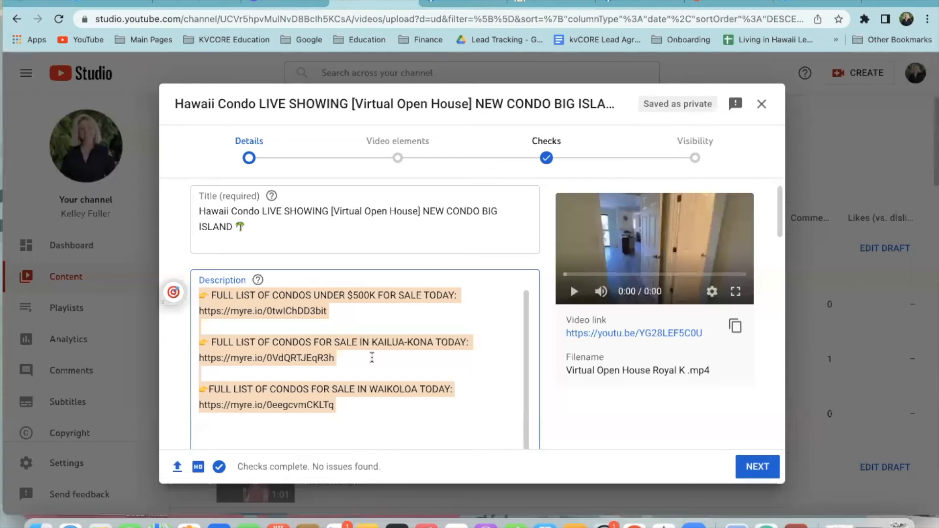
Remove the extra blank lines after the Waikoloa link, leaving a single empty line
{"action": "left_click", "coordinate": [371, 403]}
{"action": "scroll", "coordinate": [366, 403], "scroll_direction": "down", "scroll_amount": 2}
{"action": "left_click", "coordinate": [270, 409]}
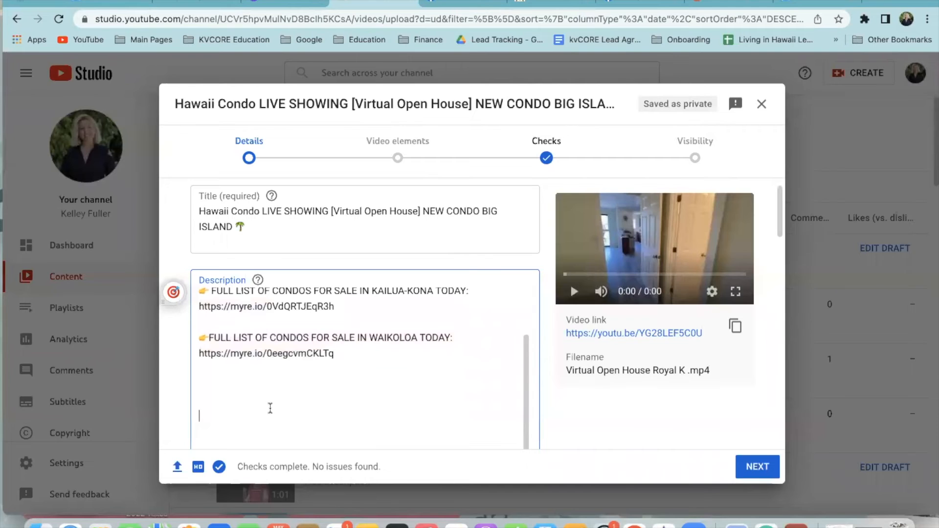
{"action": "key", "text": "BackSpace"}
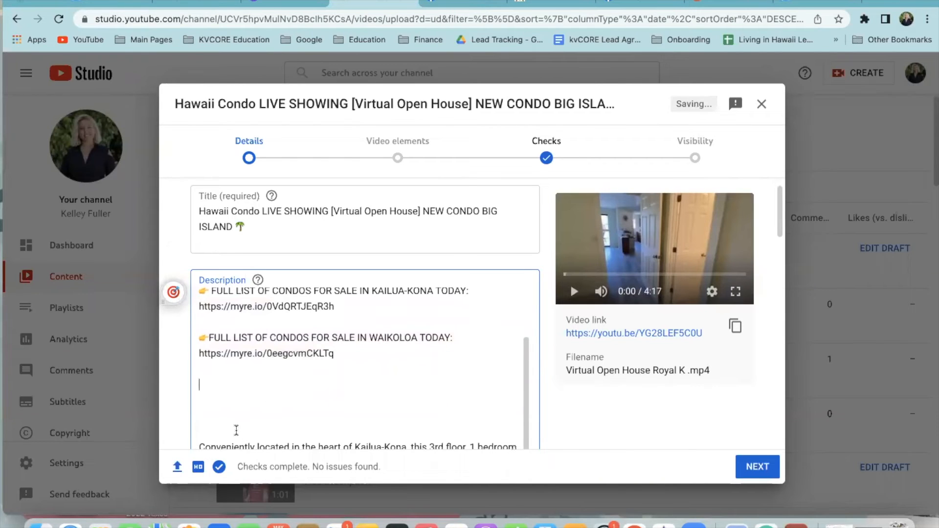
{"action": "key", "text": "BackSpace"}
{"action": "key", "text": "BackSpace"}
{"action": "key", "text": "BackSpace"}
{"action": "key", "text": "Return"}
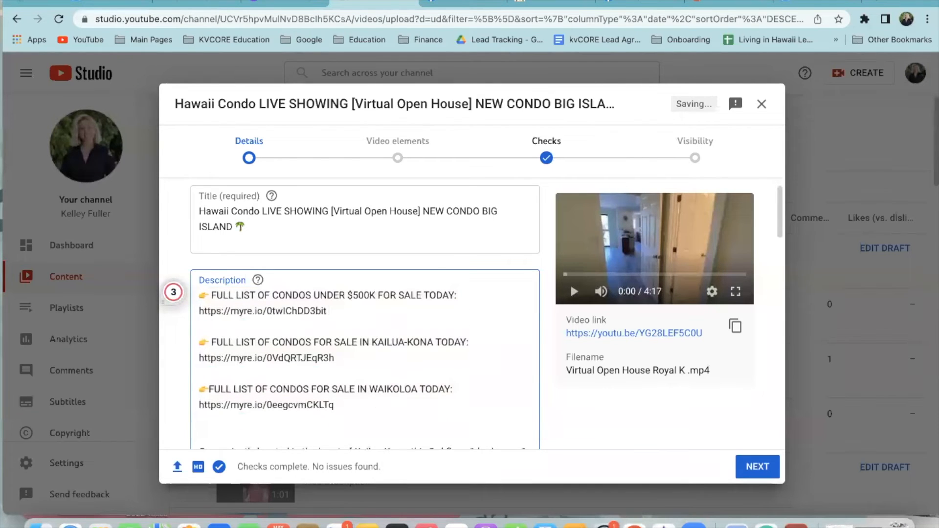
Choose the Welcome Virtual Open House image as the video thumbnail
{"action": "scroll", "coordinate": [420, 404], "scroll_direction": "down", "scroll_amount": 15}
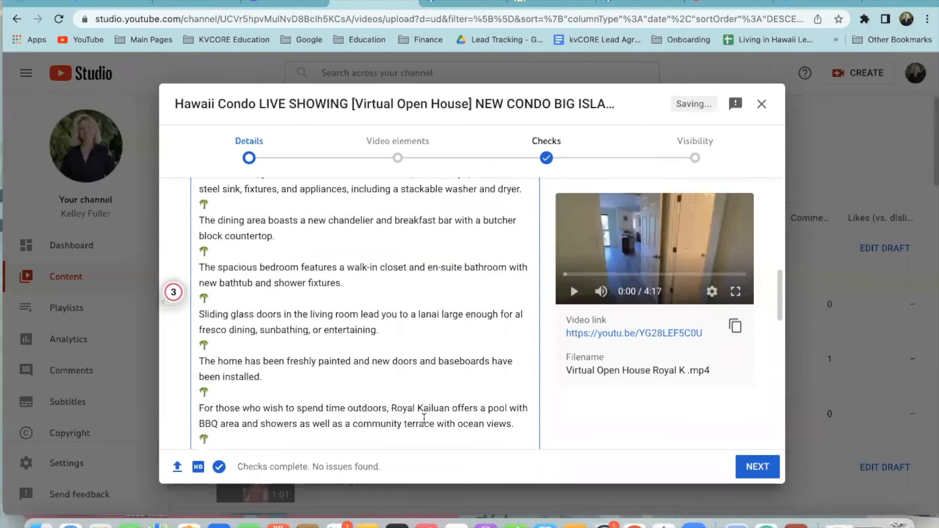
{"action": "scroll", "coordinate": [350, 465], "scroll_direction": "down", "scroll_amount": 3}
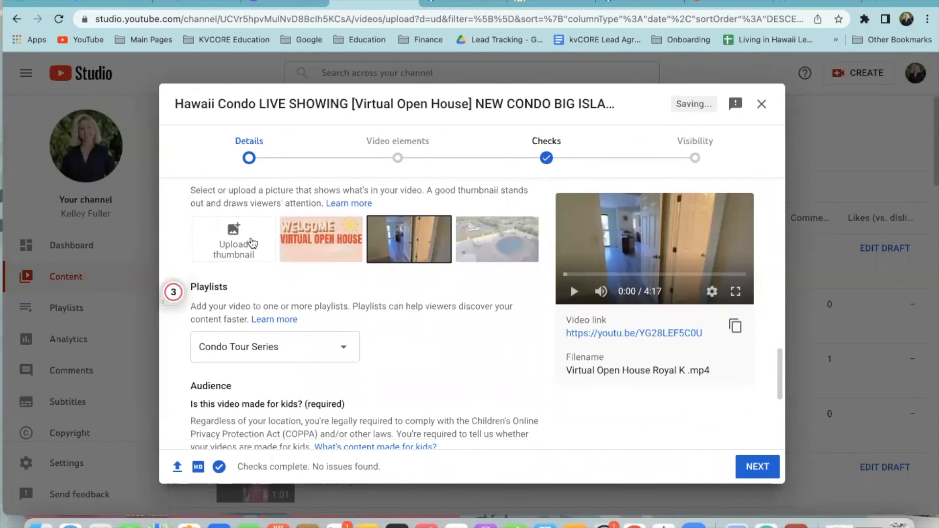
{"action": "scroll", "coordinate": [361, 287], "scroll_direction": "up", "scroll_amount": 4}
{"action": "left_click", "coordinate": [313, 332]}
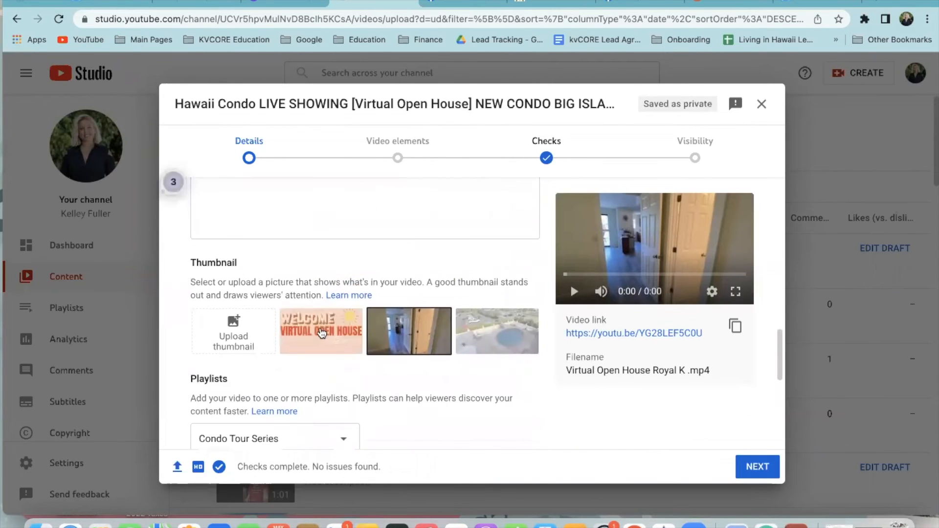
Set the audience to 'No, it's not made for kids' and continue to Video elements
{"action": "scroll", "coordinate": [353, 231], "scroll_direction": "up", "scroll_amount": 5}
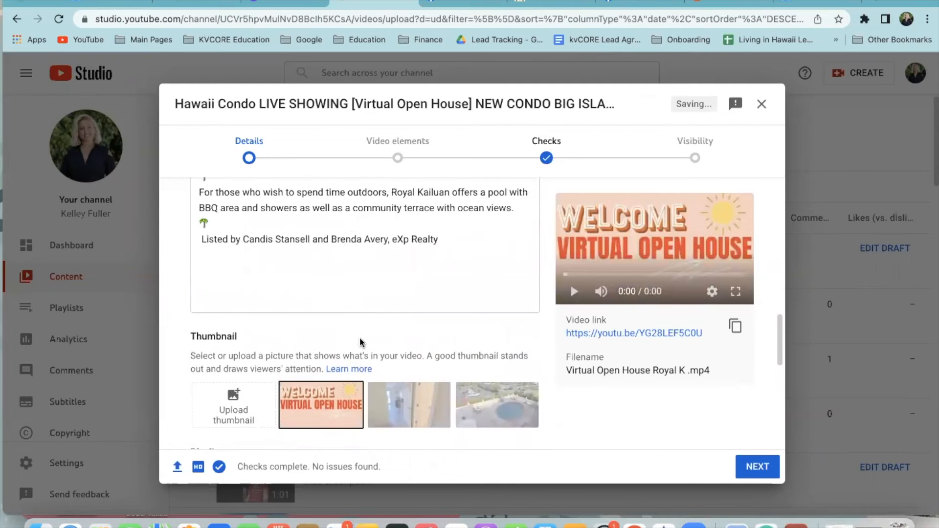
{"action": "scroll", "coordinate": [386, 268], "scroll_direction": "up", "scroll_amount": 15}
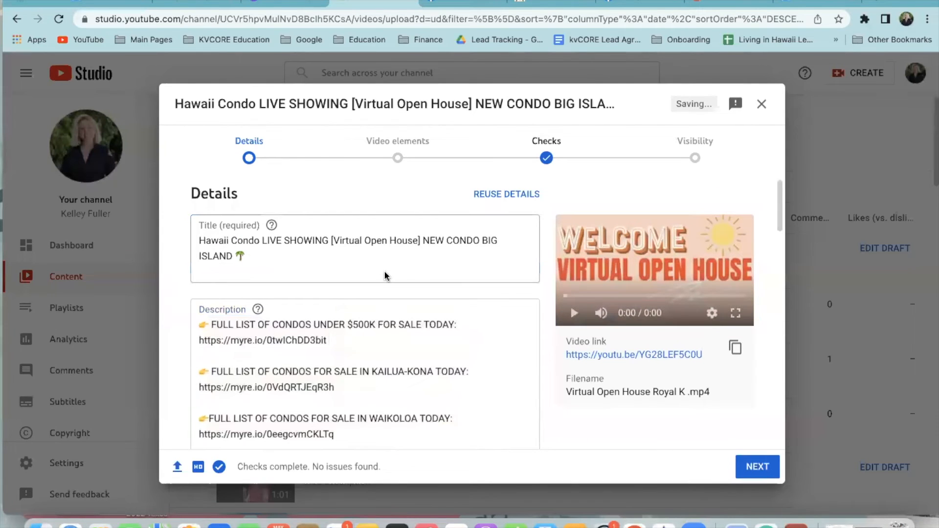
{"action": "scroll", "coordinate": [245, 210], "scroll_direction": "down", "scroll_amount": 5}
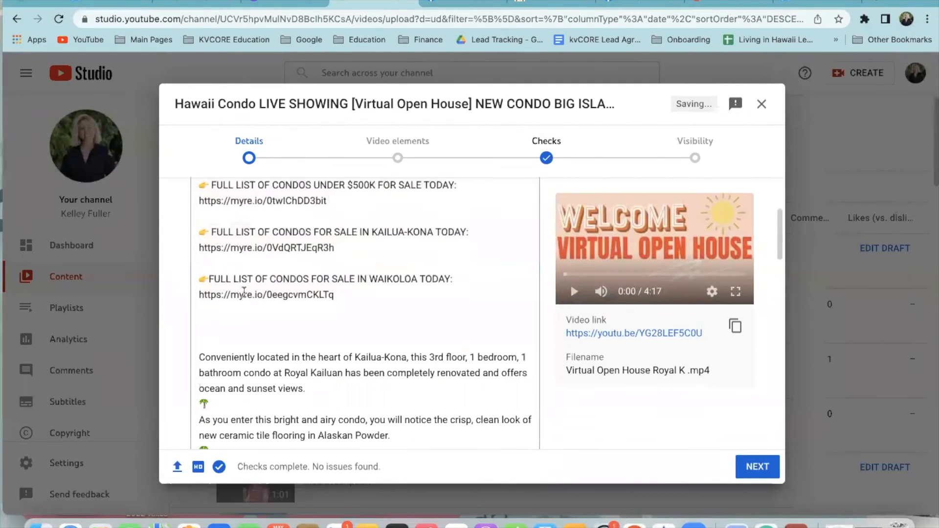
{"action": "scroll", "coordinate": [272, 302], "scroll_direction": "up", "scroll_amount": 1}
{"action": "scroll", "coordinate": [316, 350], "scroll_direction": "down", "scroll_amount": 9}
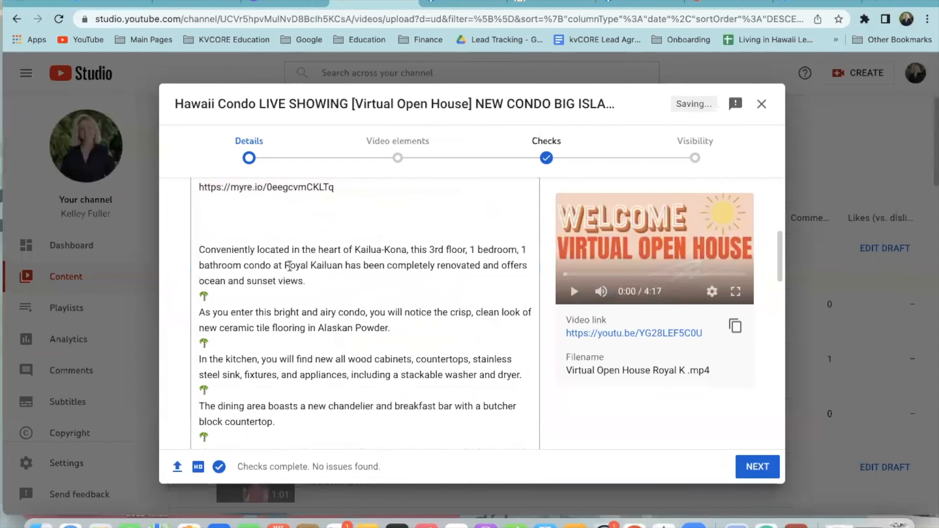
{"action": "scroll", "coordinate": [314, 387], "scroll_direction": "down", "scroll_amount": 15}
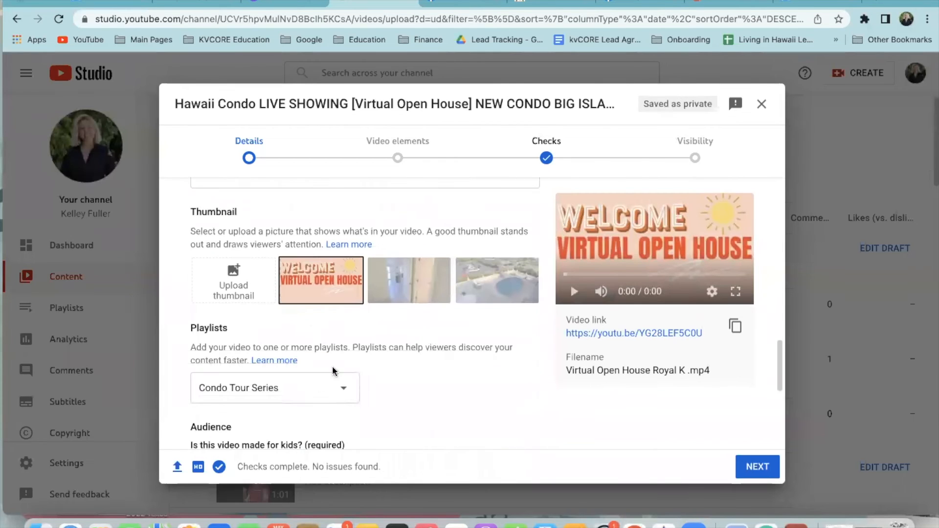
{"action": "scroll", "coordinate": [283, 269], "scroll_direction": "down", "scroll_amount": 4}
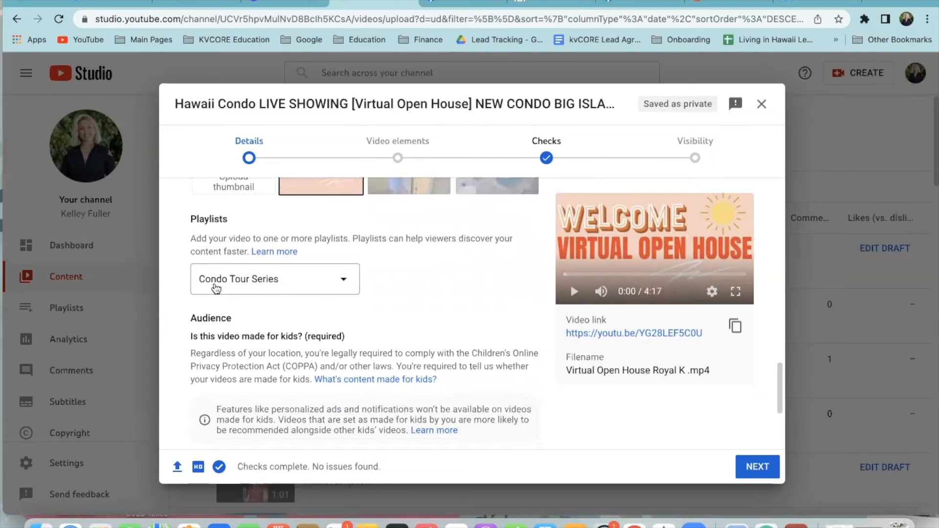
{"action": "scroll", "coordinate": [325, 361], "scroll_direction": "down", "scroll_amount": 6}
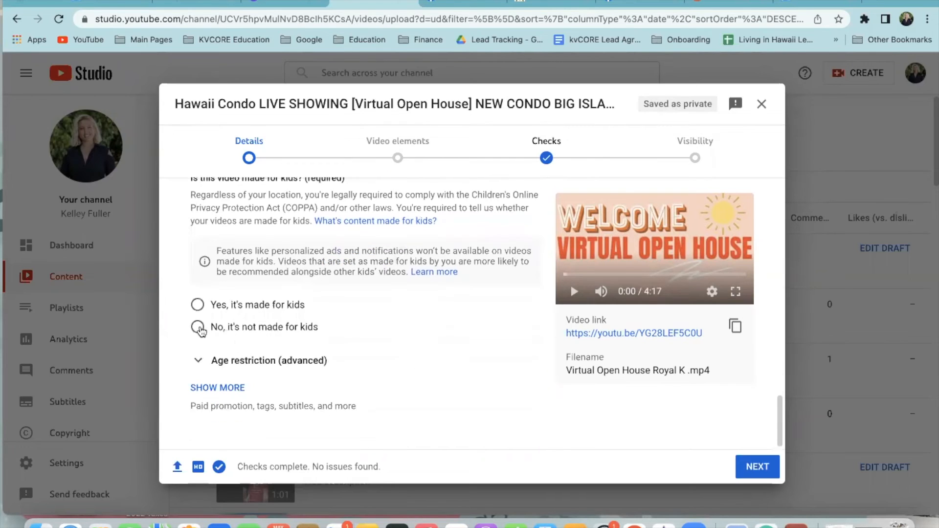
{"action": "left_click", "coordinate": [198, 327]}
{"action": "left_click", "coordinate": [753, 470]}
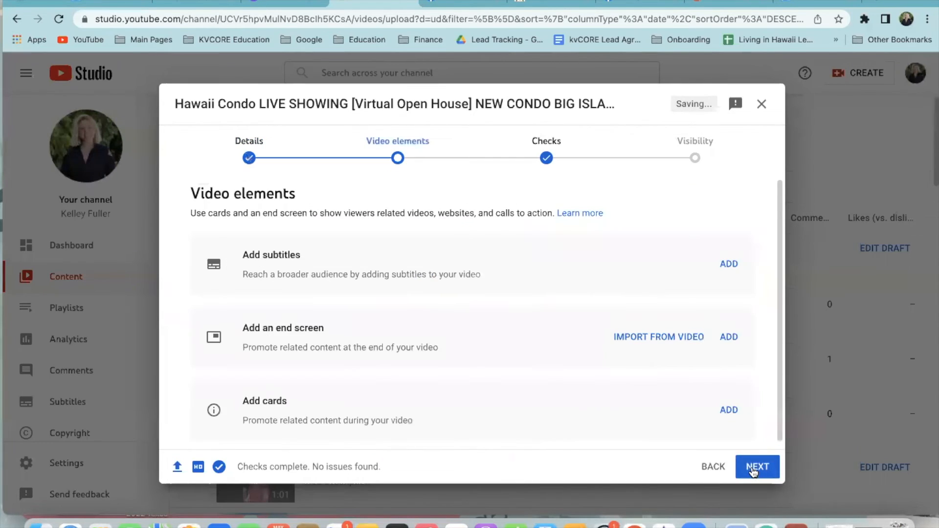
Save a '1 video, 1 subscribe' end screen featuring the Kona Coffee Villas video, then advance to Visibility
{"action": "scroll", "coordinate": [534, 322], "scroll_direction": "down", "scroll_amount": 1}
{"action": "left_click", "coordinate": [679, 337]}
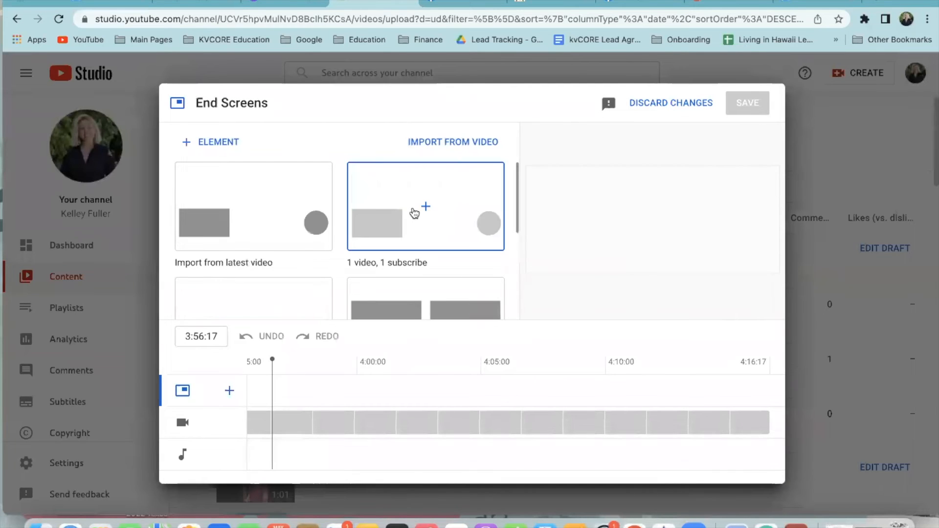
{"action": "left_click", "coordinate": [415, 213]}
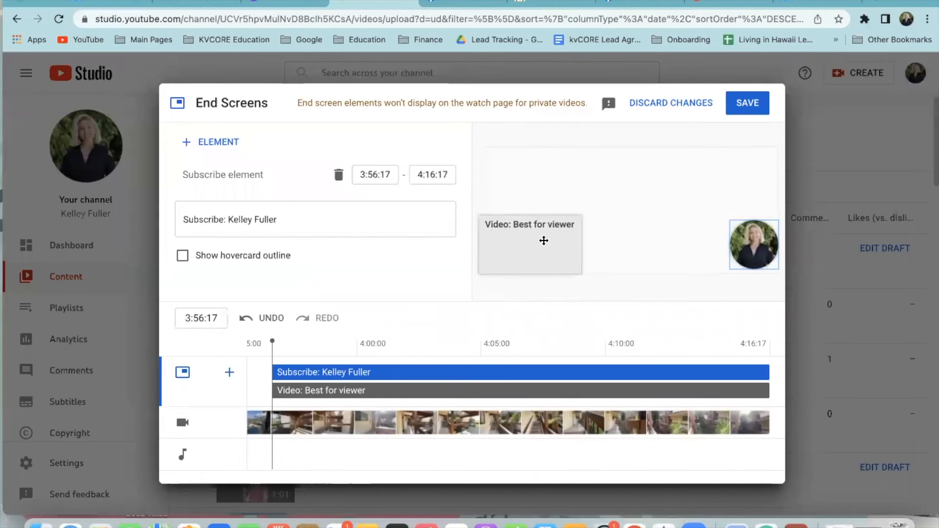
{"action": "left_click", "coordinate": [544, 241]}
{"action": "scroll", "coordinate": [299, 255], "scroll_direction": "down", "scroll_amount": 1}
{"action": "left_click", "coordinate": [237, 277]}
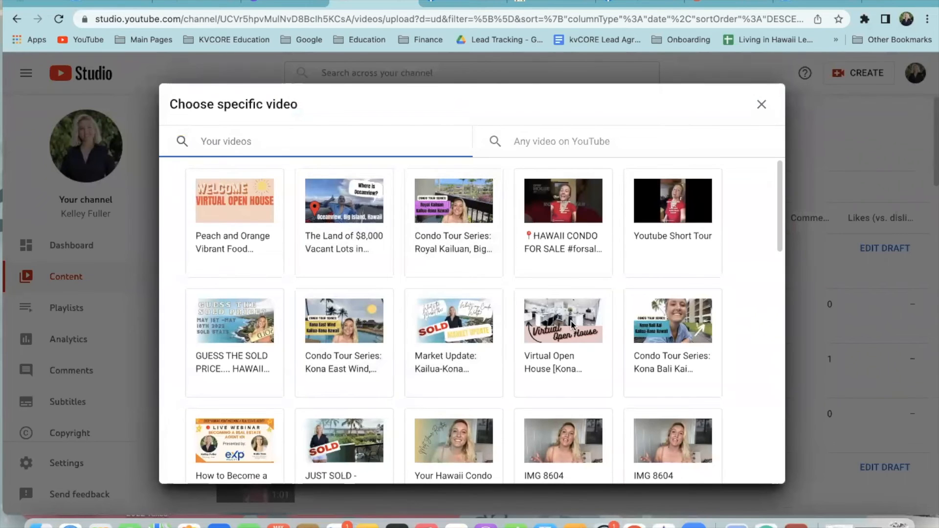
{"action": "left_click", "coordinate": [571, 324]}
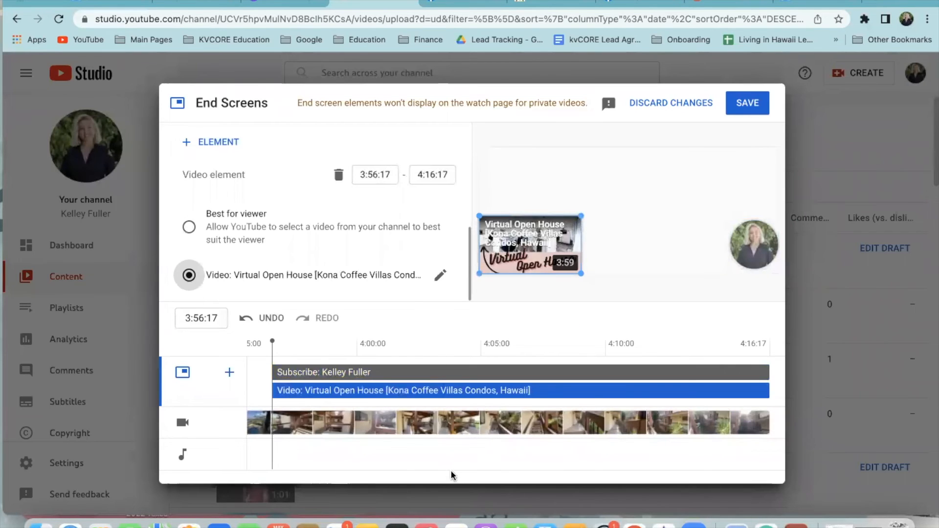
{"action": "left_click", "coordinate": [747, 104]}
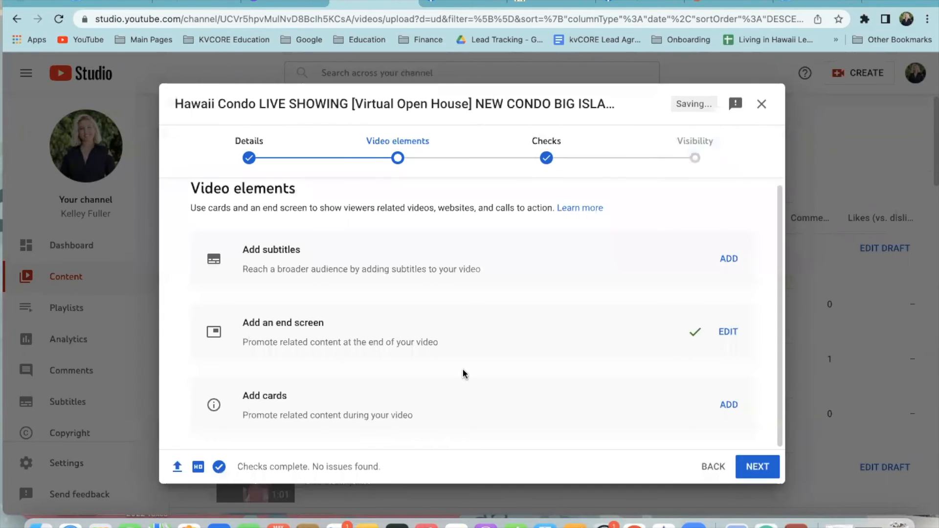
{"action": "left_click", "coordinate": [761, 467]}
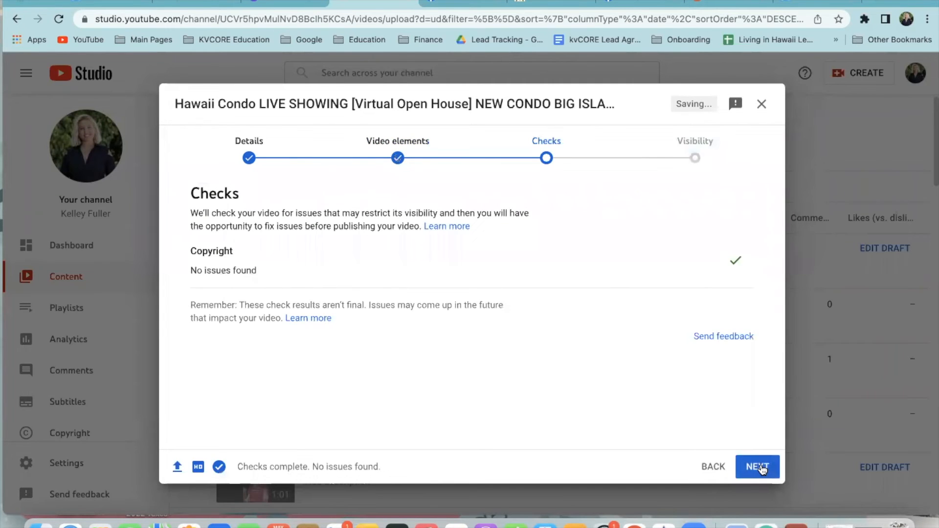
{"action": "left_click", "coordinate": [761, 468]}
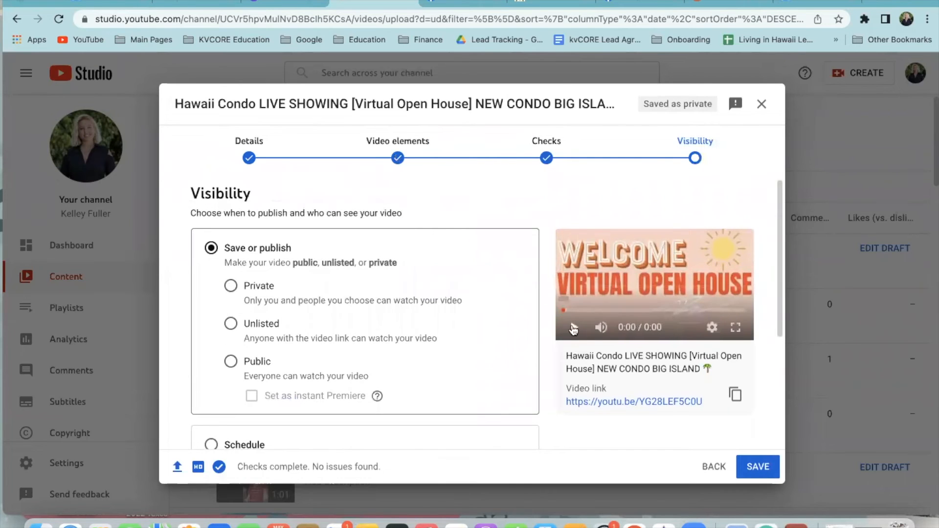
Preview the video, publish it as Public, and copy the published video's share link
{"action": "left_click", "coordinate": [574, 327]}
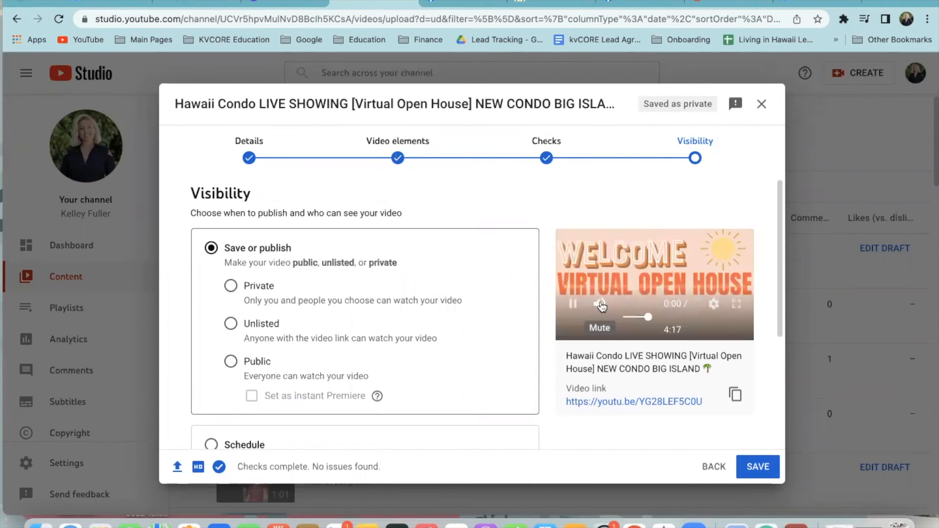
{"action": "key", "text": "XF86AudioRaiseVolume"}
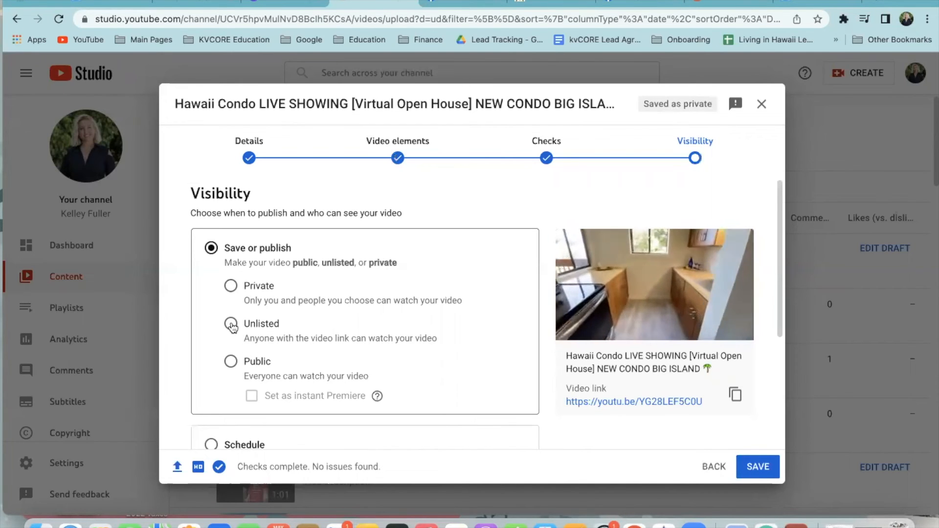
{"action": "left_click", "coordinate": [231, 361]}
{"action": "scroll", "coordinate": [233, 391], "scroll_direction": "down", "scroll_amount": 5}
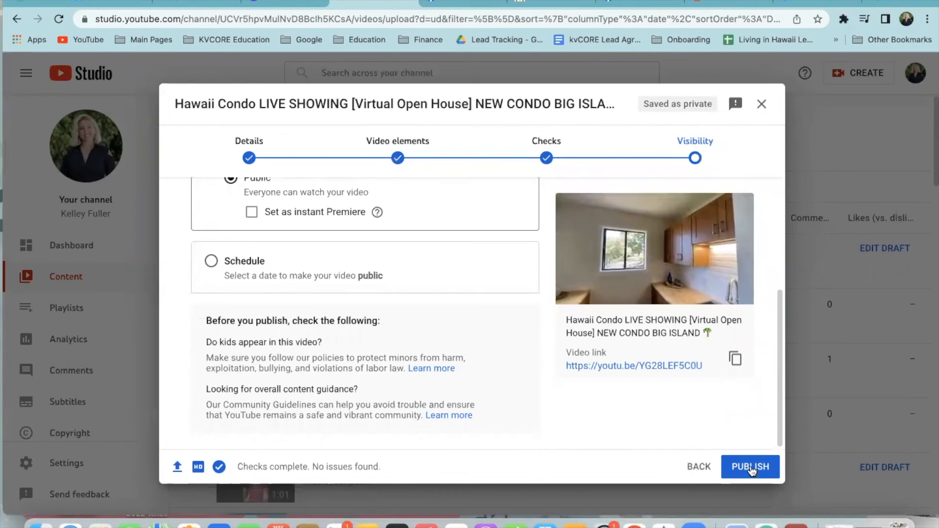
{"action": "left_click", "coordinate": [750, 467]}
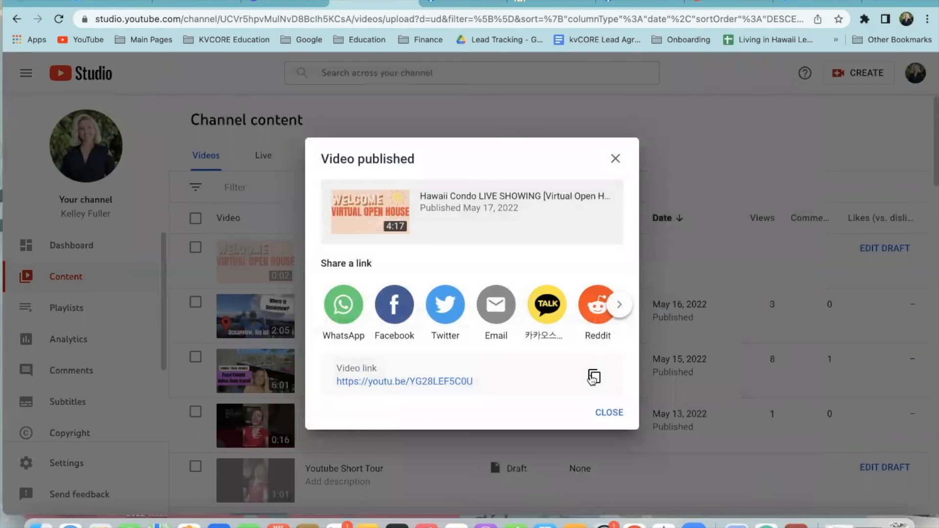
{"action": "left_click", "coordinate": [594, 377]}
{"action": "left_click", "coordinate": [616, 159]}
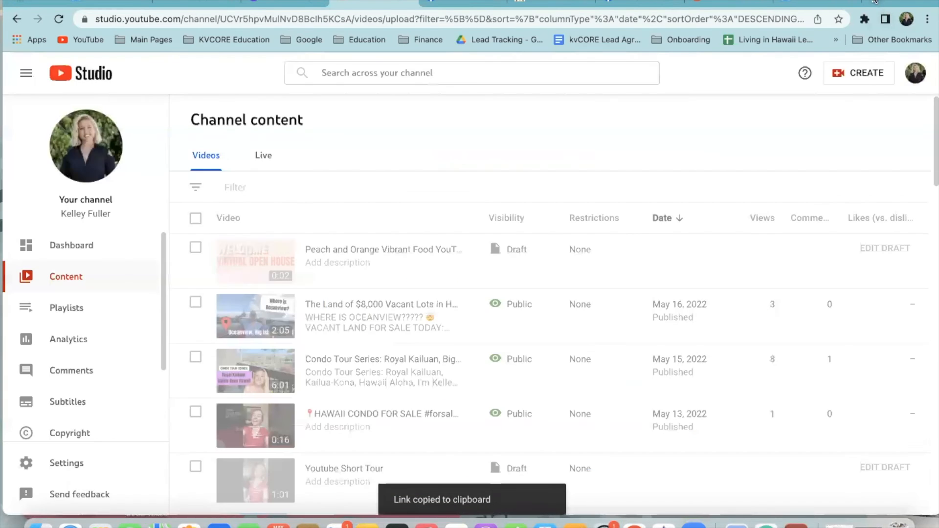
Load the copied video link in a new tab and review its expanded description
{"action": "left_click", "coordinate": [874, 1]}
{"action": "key", "text": "ctrl+v"}
{"action": "key", "text": "Return"}
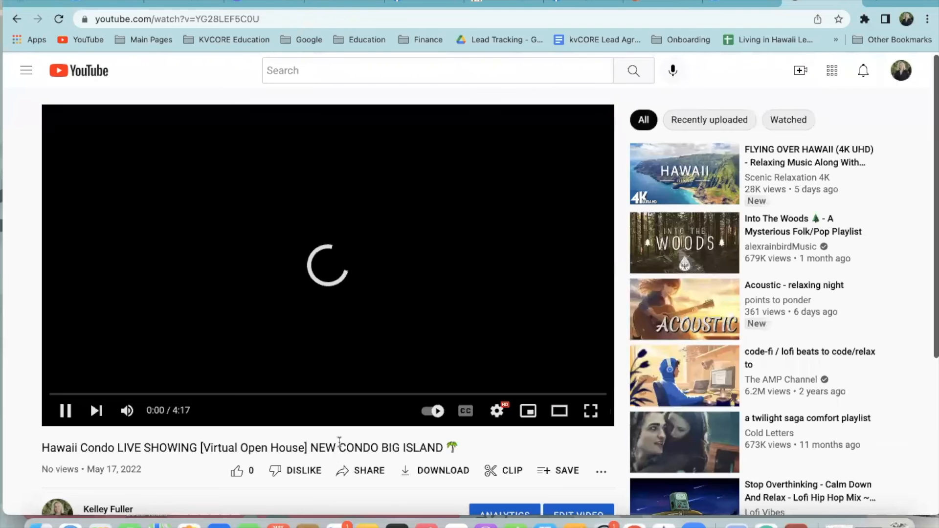
{"action": "scroll", "coordinate": [215, 479], "scroll_direction": "down", "scroll_amount": 2}
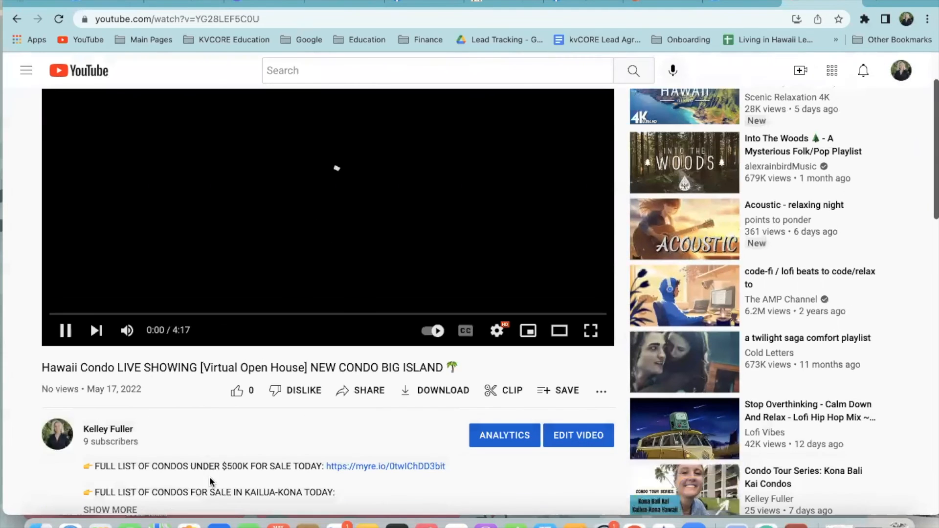
{"action": "scroll", "coordinate": [289, 422], "scroll_direction": "down", "scroll_amount": 1}
{"action": "left_click", "coordinate": [111, 467]}
{"action": "scroll", "coordinate": [206, 298], "scroll_direction": "down", "scroll_amount": 3}
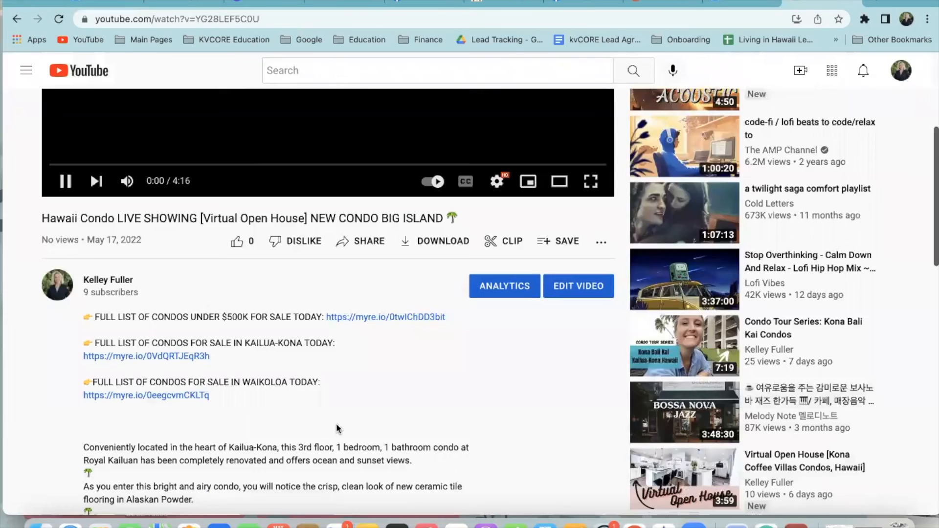
{"action": "scroll", "coordinate": [350, 455], "scroll_direction": "down", "scroll_amount": 13}
{"action": "scroll", "coordinate": [351, 457], "scroll_direction": "up", "scroll_amount": 17}
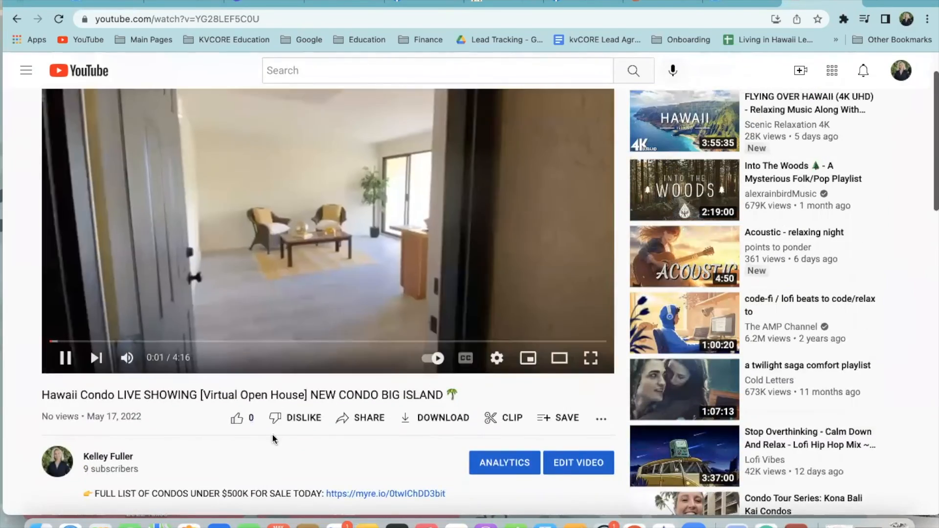
{"action": "scroll", "coordinate": [272, 433], "scroll_direction": "up", "scroll_amount": 2}
Pause the video at 0:50, select the watch page URL, and return to Channel content
{"action": "left_click", "coordinate": [158, 394]}
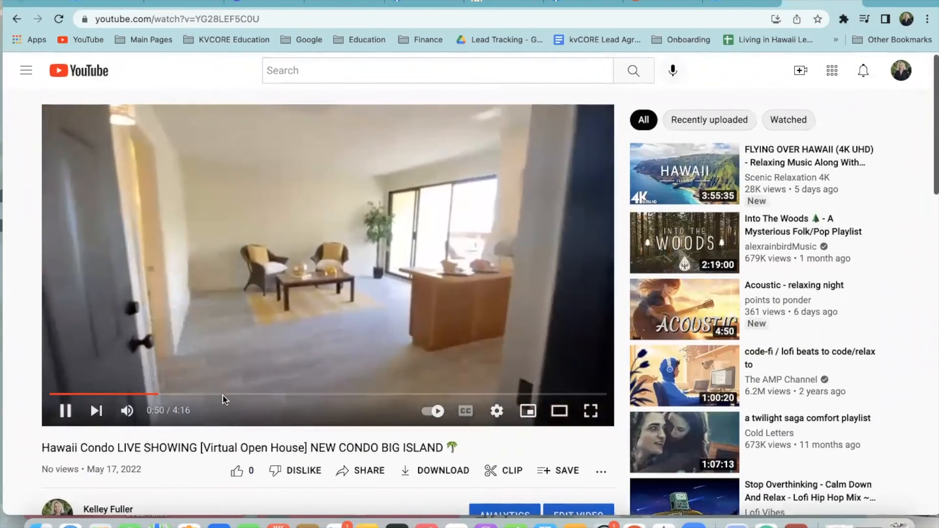
{"action": "left_click", "coordinate": [65, 411]}
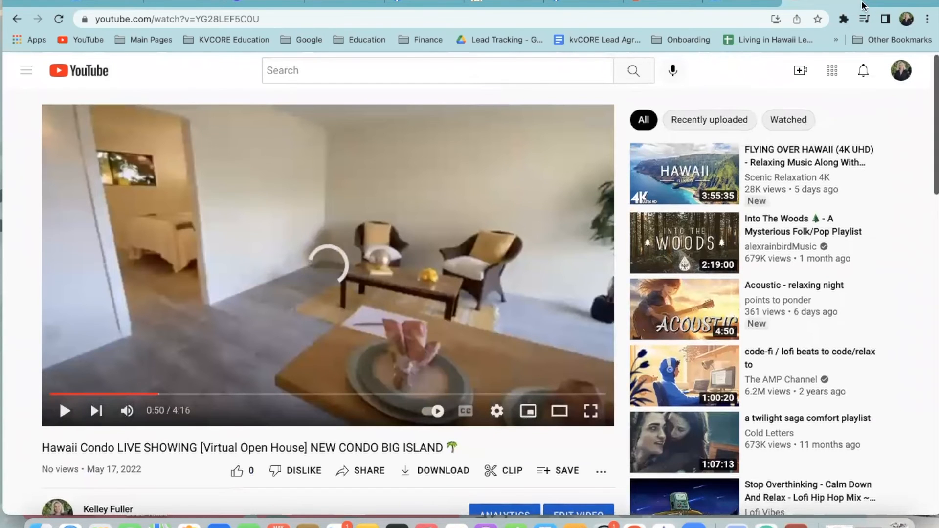
{"action": "left_click", "coordinate": [631, 22]}
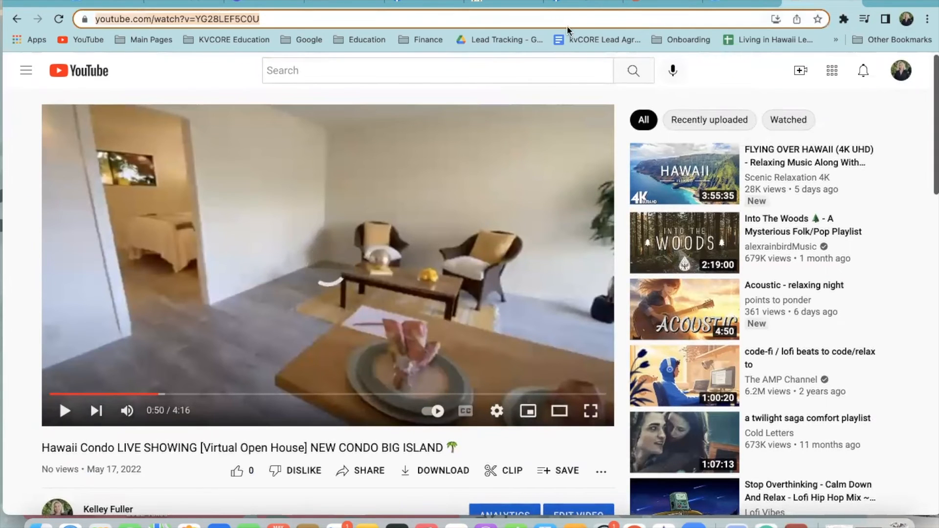
{"action": "scroll", "coordinate": [253, 356], "scroll_direction": "down", "scroll_amount": 3}
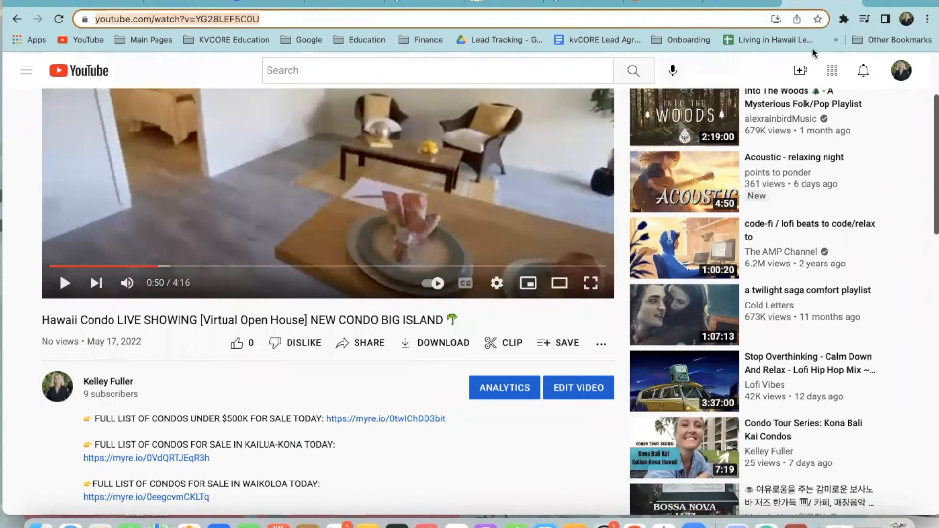
{"action": "left_click", "coordinate": [854, 3]}
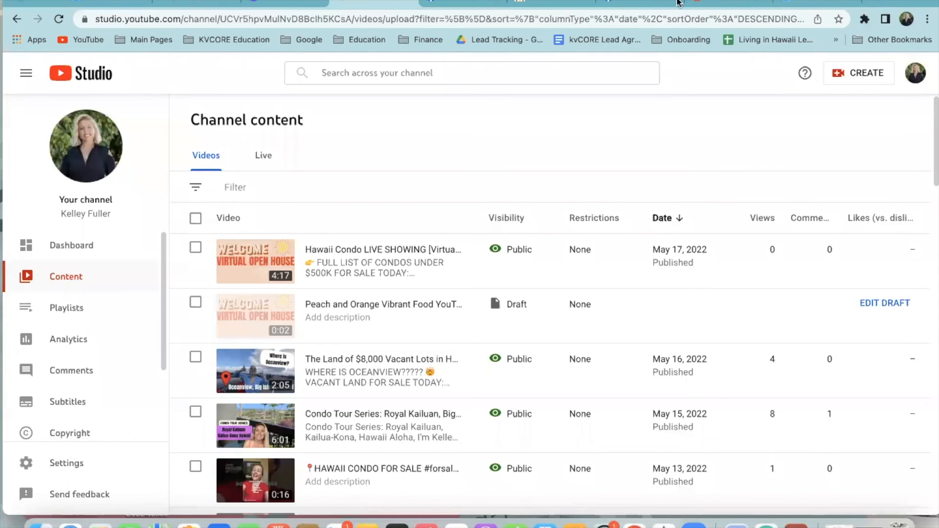
Close the condo map tab and set the Facebook event link to the YouTube video URL
{"action": "left_click", "coordinate": [729, 3]}
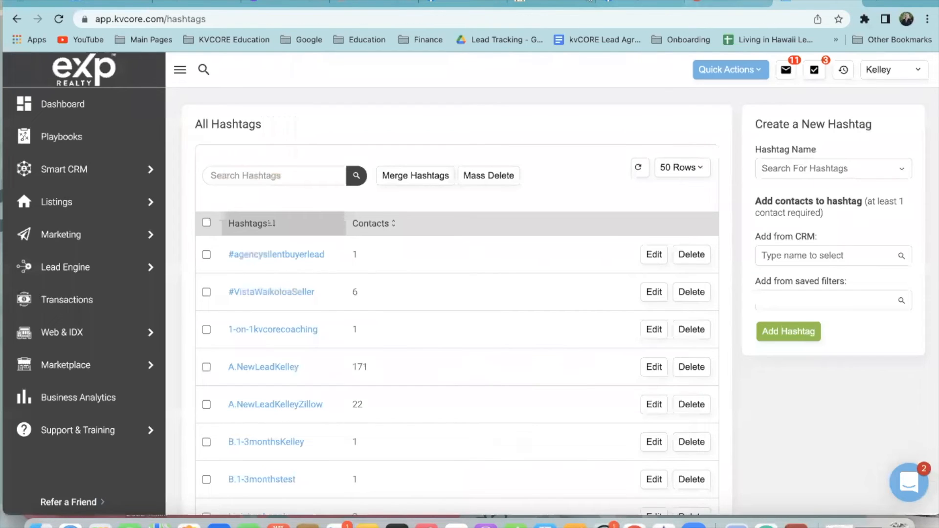
{"action": "left_click", "coordinate": [548, 2]}
{"action": "left_click", "coordinate": [588, 2]}
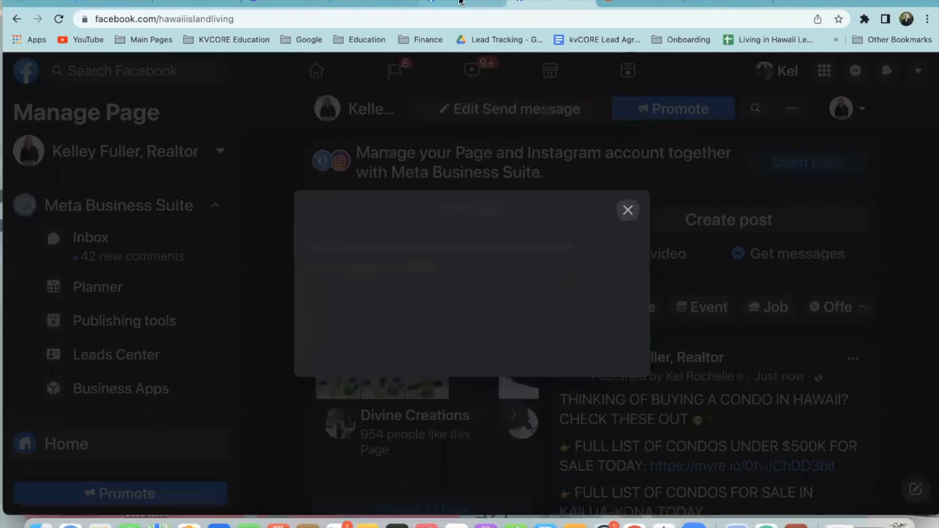
{"action": "left_click", "coordinate": [460, 2]}
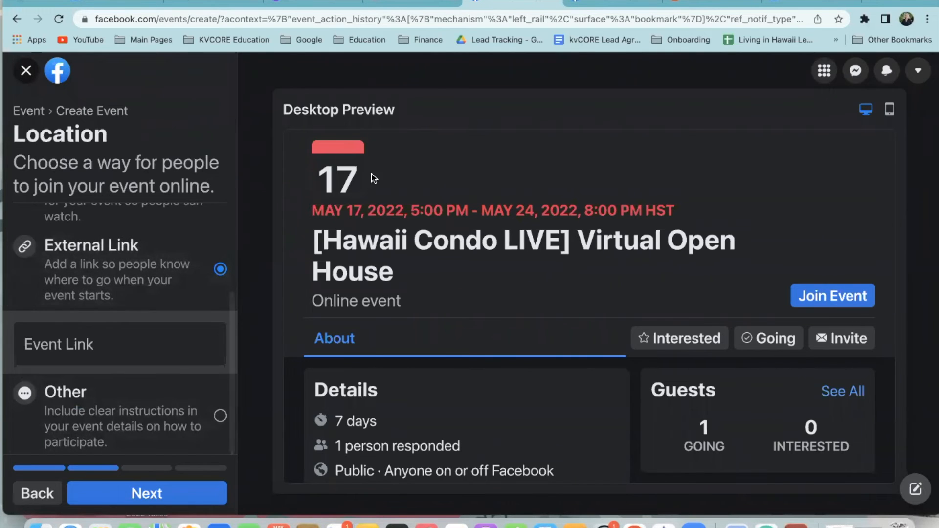
{"action": "left_click", "coordinate": [177, 350]}
{"action": "key", "text": "super+v"}
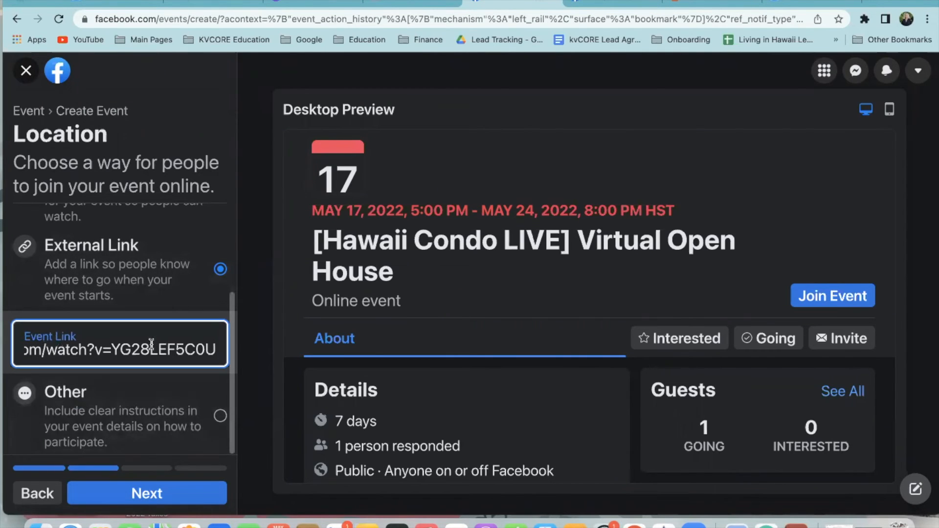
{"action": "left_click", "coordinate": [162, 494]}
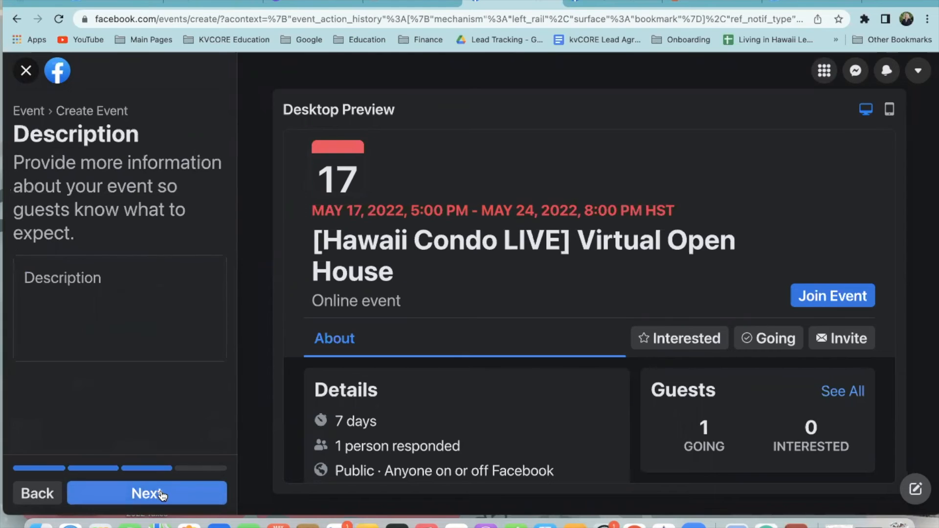
Copy the full condo listing description from the video's YouTube watch page
{"action": "left_click", "coordinate": [123, 283]}
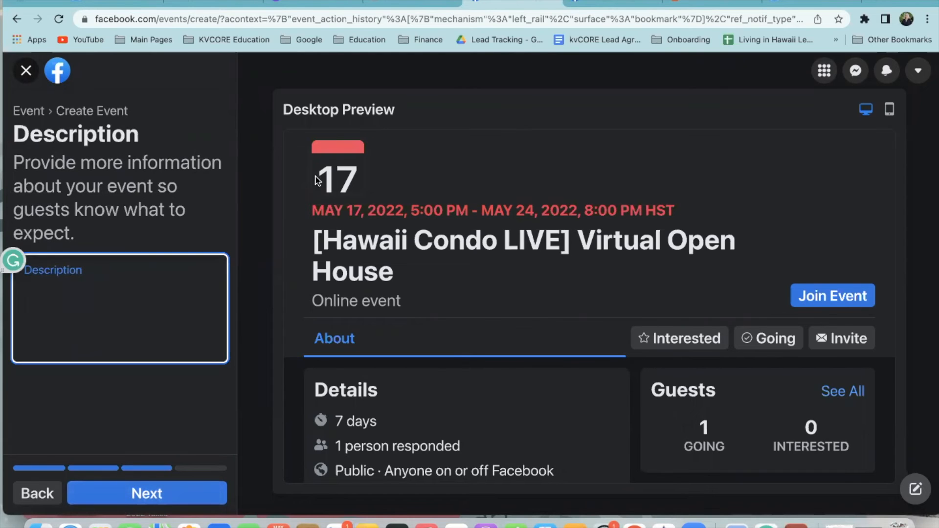
{"action": "left_click", "coordinate": [423, 3]}
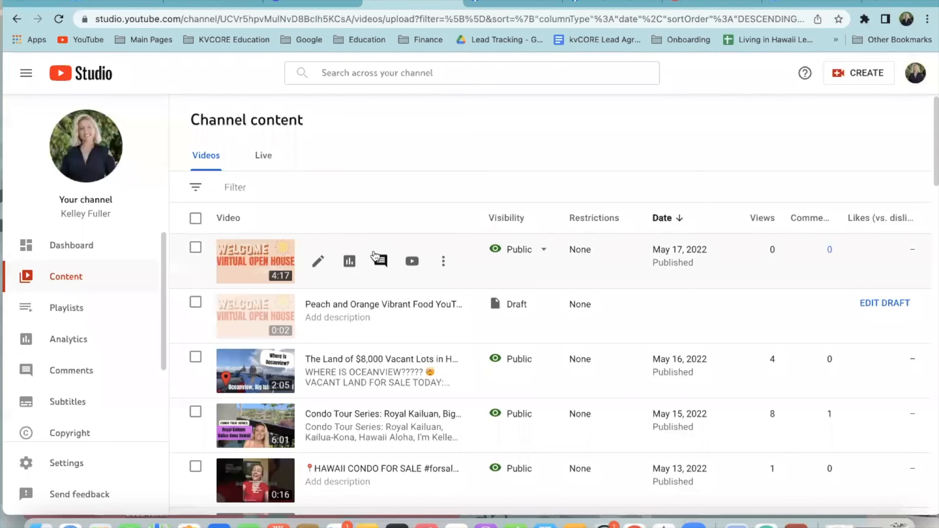
{"action": "left_click", "coordinate": [412, 263]}
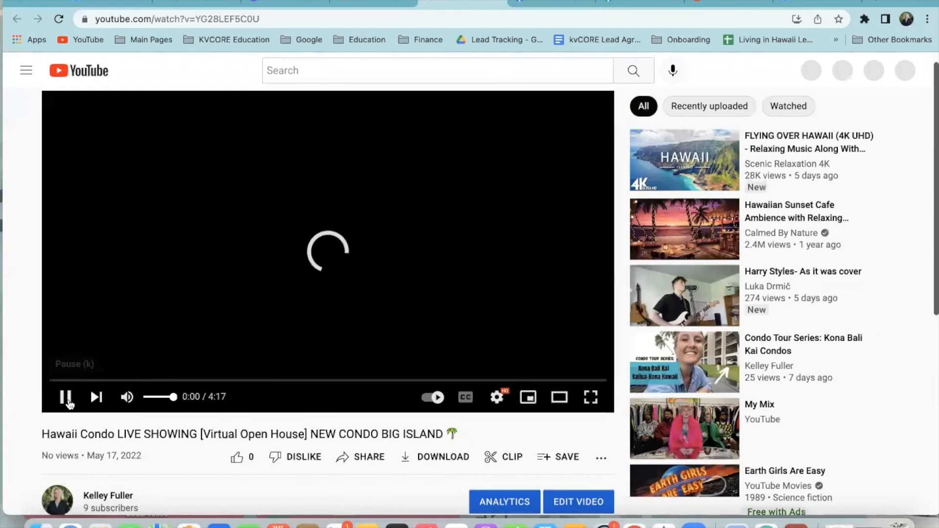
{"action": "scroll", "coordinate": [206, 414], "scroll_direction": "down", "scroll_amount": 6}
{"action": "left_click", "coordinate": [124, 282]}
{"action": "left_click_drag", "start_coordinate": [82, 240], "coordinate": [347, 477]}
{"action": "scroll", "coordinate": [314, 239], "scroll_direction": "up", "scroll_amount": 8}
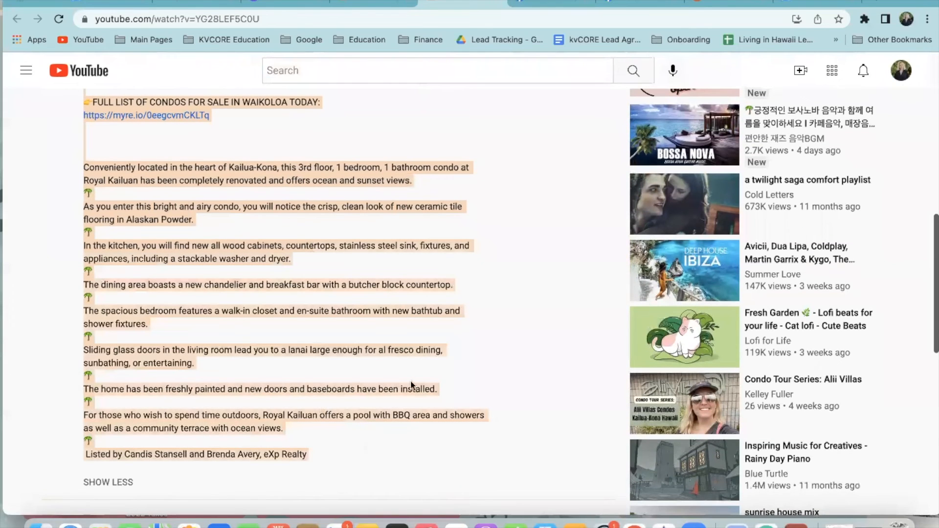
Paste the copied description into the event's Description and continue to Additional details
{"action": "left_click", "coordinate": [554, 1]}
{"action": "left_click", "coordinate": [183, 307]}
{"action": "key", "text": "super+v"}
{"action": "scroll", "coordinate": [170, 411], "scroll_direction": "up", "scroll_amount": 20}
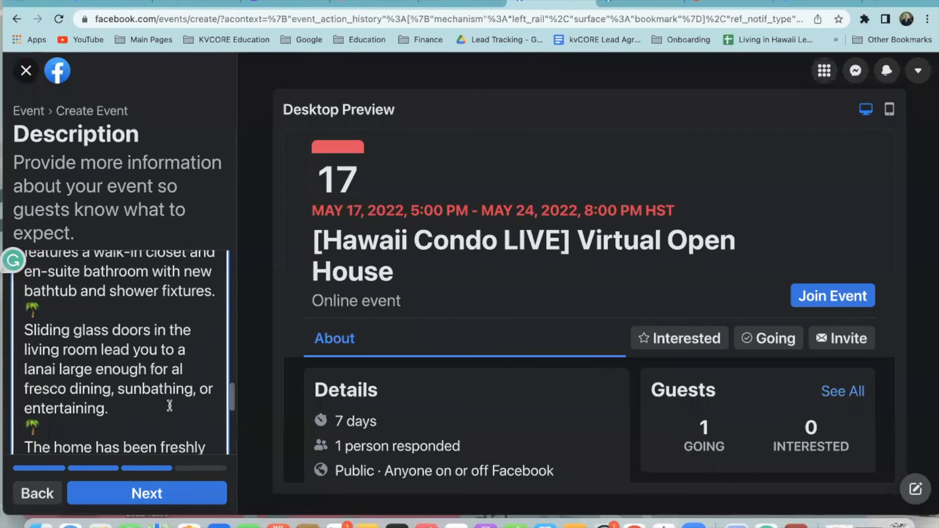
{"action": "scroll", "coordinate": [119, 361], "scroll_direction": "down", "scroll_amount": 3}
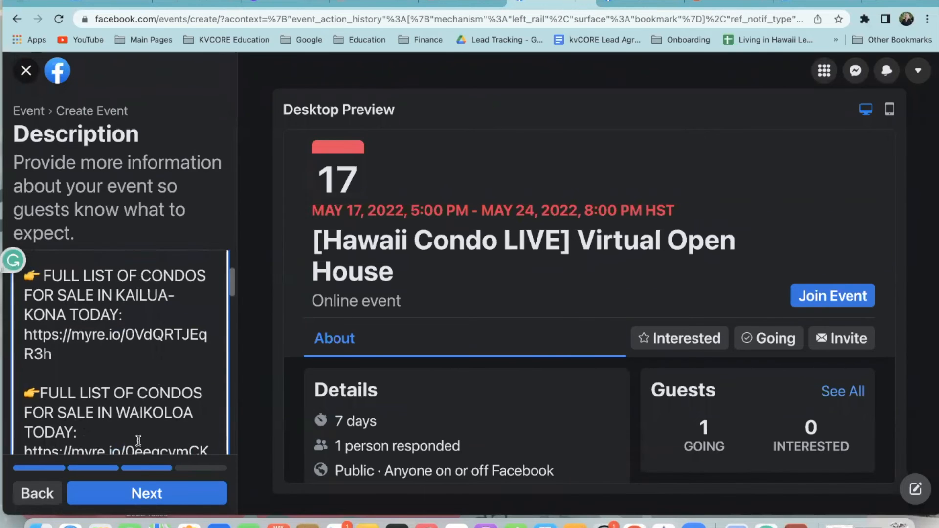
{"action": "left_click", "coordinate": [147, 497]}
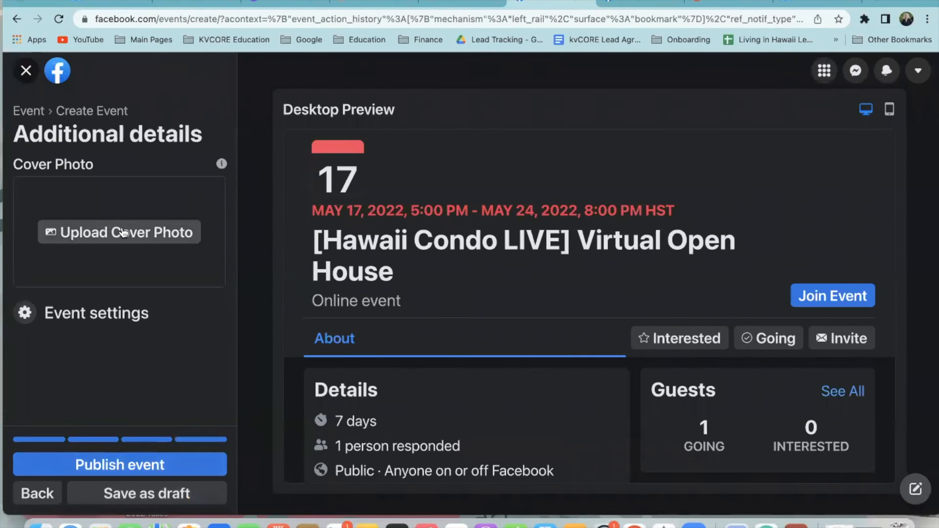
{"action": "left_click", "coordinate": [290, 2]}
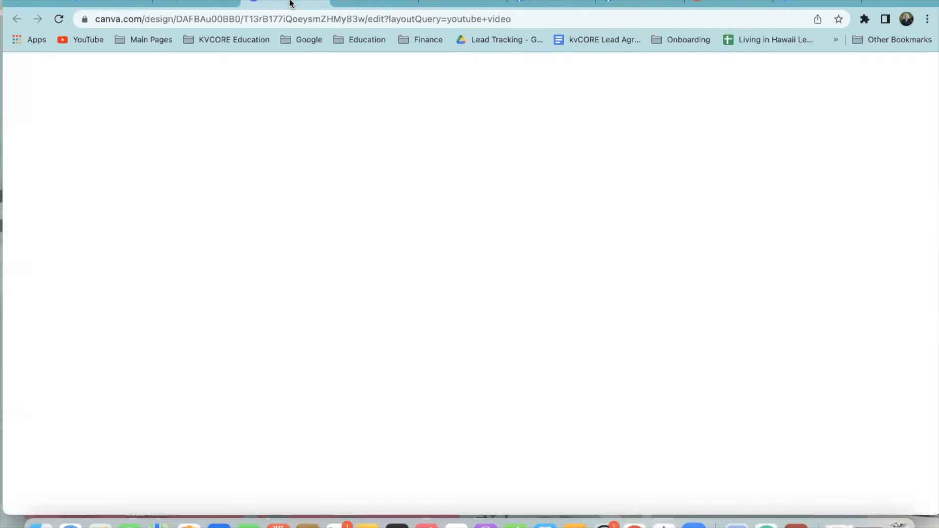
Open Share > Download for the Welcome Virtual Open House design, keeping MP4 Video as file type
{"action": "left_click", "coordinate": [348, 184]}
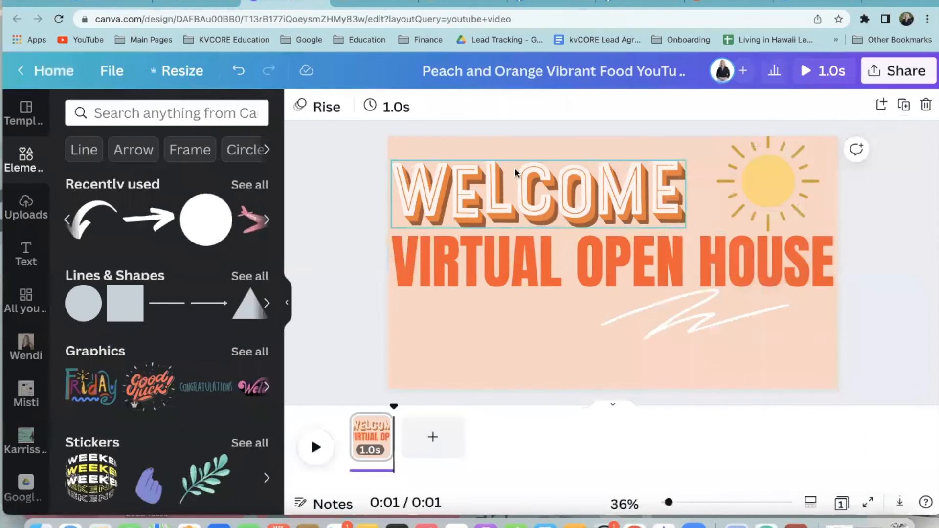
{"action": "left_click", "coordinate": [898, 71]}
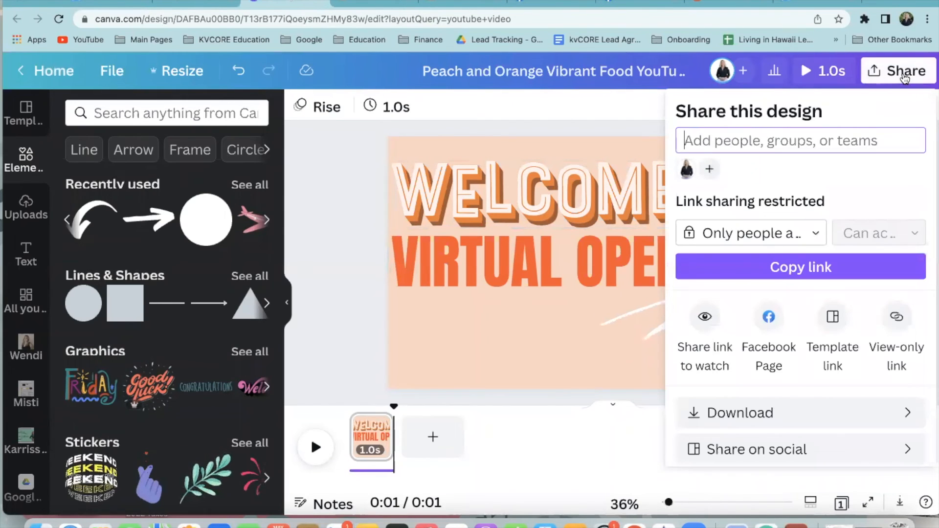
{"action": "left_click", "coordinate": [763, 413]}
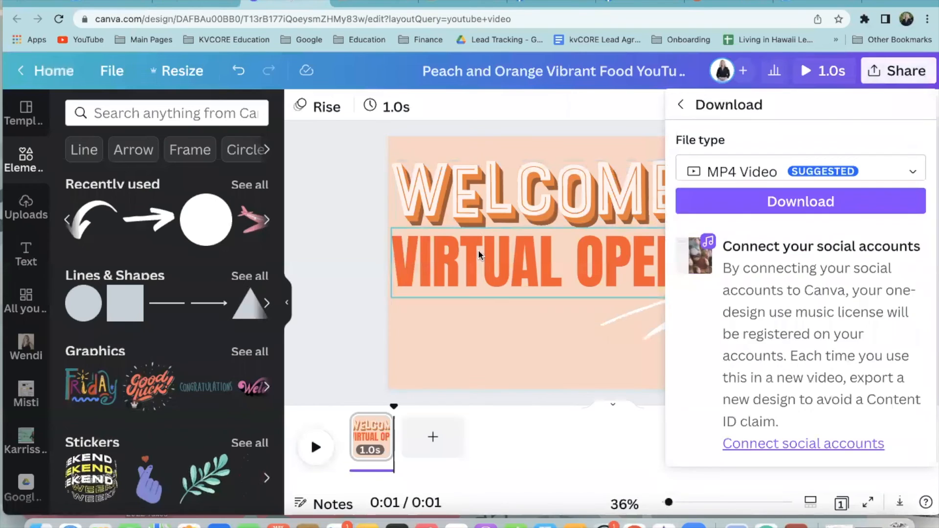
{"action": "left_click", "coordinate": [749, 175]}
{"action": "scroll", "coordinate": [755, 107], "scroll_direction": "up", "scroll_amount": 3}
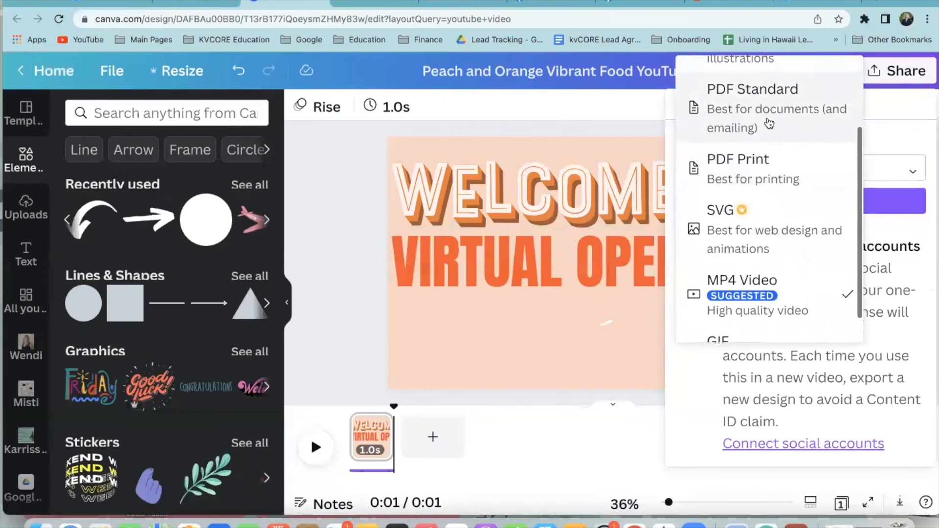
{"action": "key", "text": "Escape"}
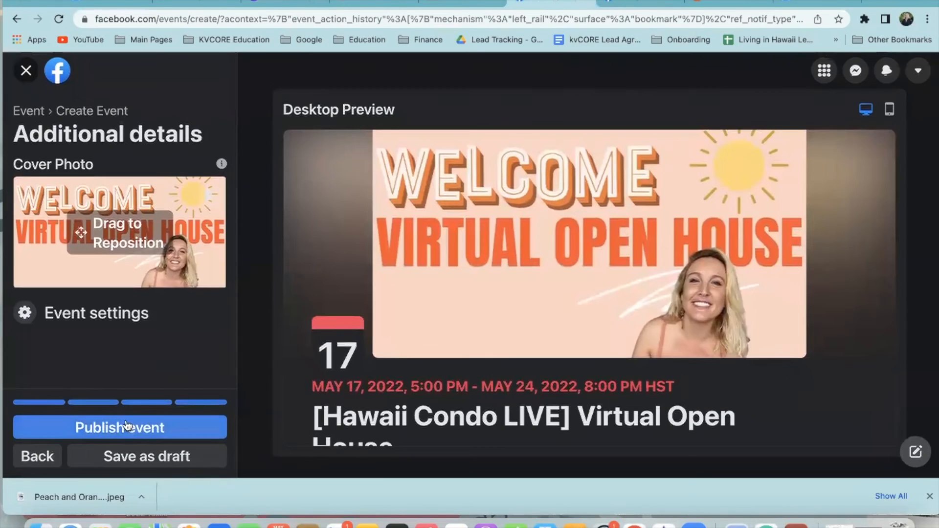
Change the event start time to 5:45 PM and publish the virtual open house event
{"action": "left_click", "coordinate": [39, 462]}
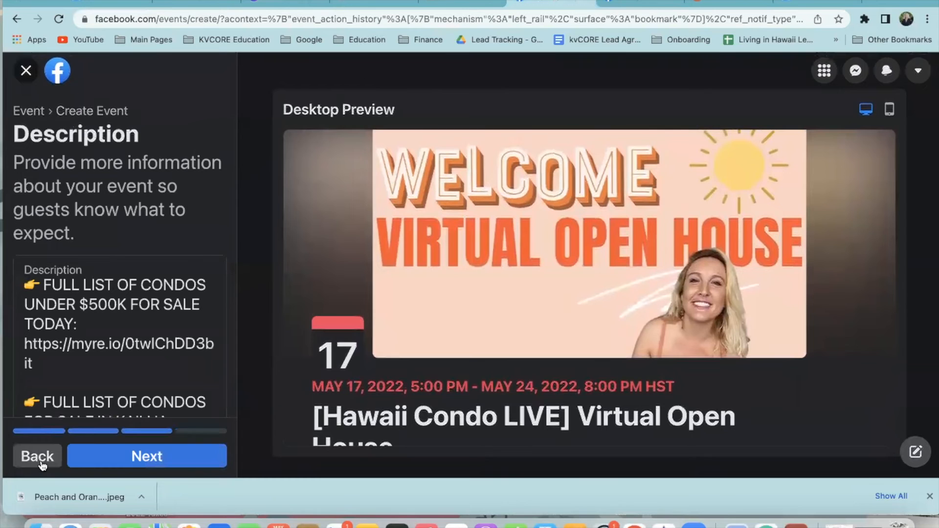
{"action": "left_click", "coordinate": [44, 462]}
{"action": "left_click", "coordinate": [51, 460]}
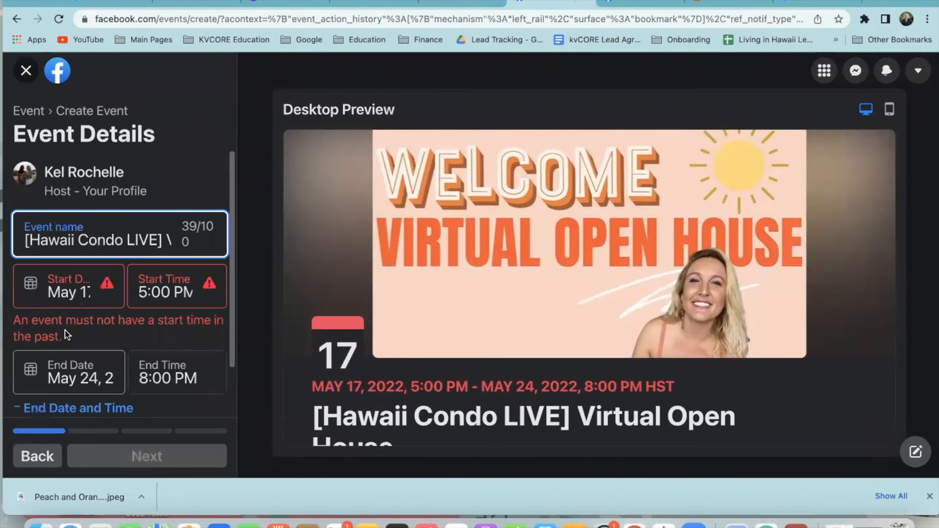
{"action": "left_click", "coordinate": [70, 297]}
{"action": "left_click", "coordinate": [160, 289]}
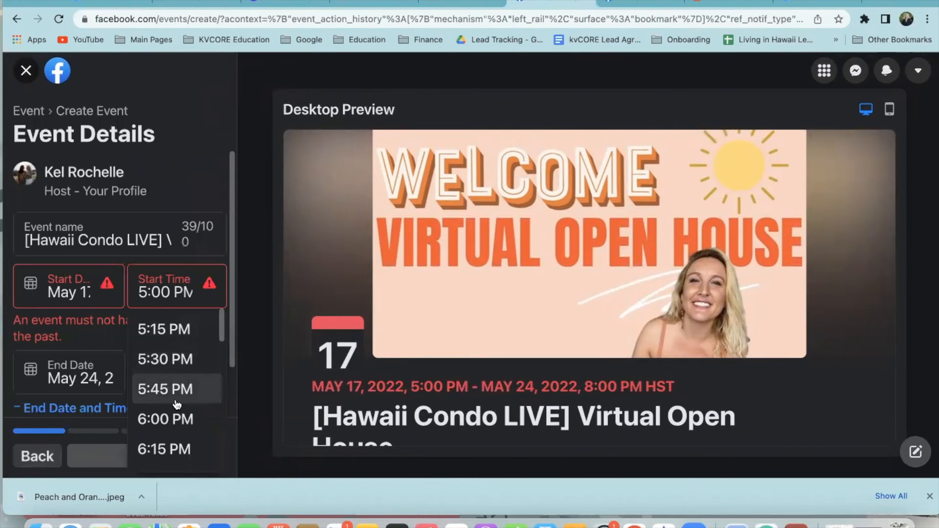
{"action": "left_click", "coordinate": [177, 388]}
{"action": "left_click", "coordinate": [139, 459]}
{"action": "left_click", "coordinate": [140, 459]}
{"action": "left_click", "coordinate": [140, 460]}
{"action": "left_click", "coordinate": [126, 432]}
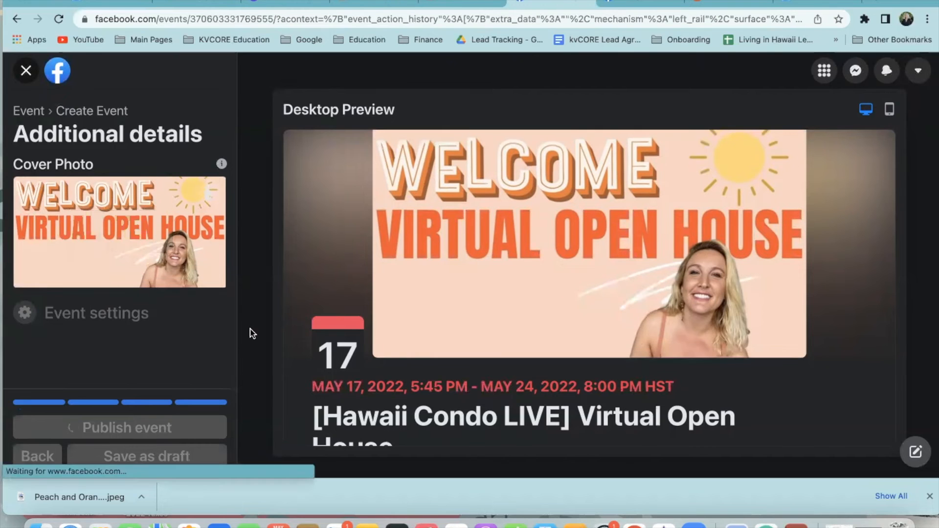
Scroll the published event page, leaving the final details checklist in place
{"action": "scroll", "coordinate": [559, 419], "scroll_direction": "up", "scroll_amount": 1}
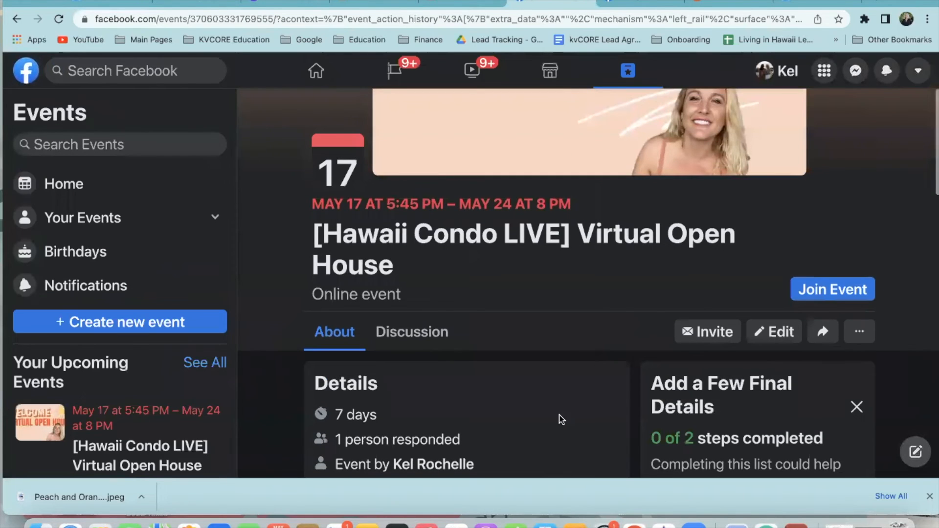
{"action": "scroll", "coordinate": [564, 426], "scroll_direction": "down", "scroll_amount": 3}
{"action": "scroll", "coordinate": [626, 337], "scroll_direction": "down", "scroll_amount": 2}
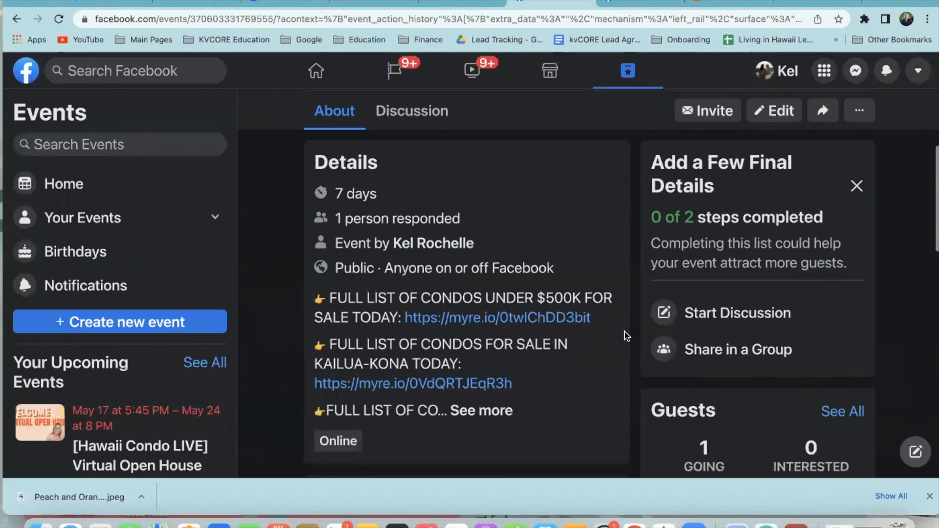
{"action": "left_click", "coordinate": [857, 186]}
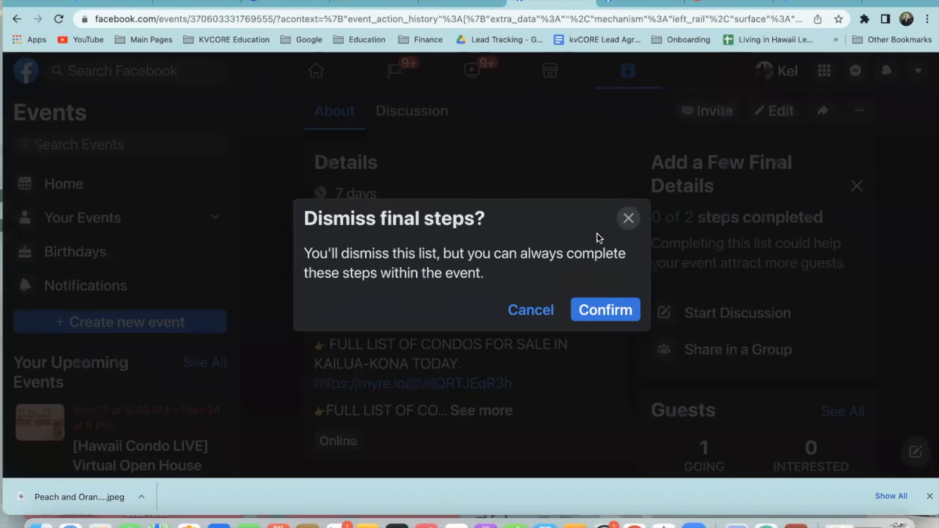
{"action": "left_click", "coordinate": [626, 216]}
Expand and read through the full event description in the About section
{"action": "scroll", "coordinate": [609, 374], "scroll_direction": "down", "scroll_amount": 3}
{"action": "scroll", "coordinate": [607, 372], "scroll_direction": "down", "scroll_amount": 5}
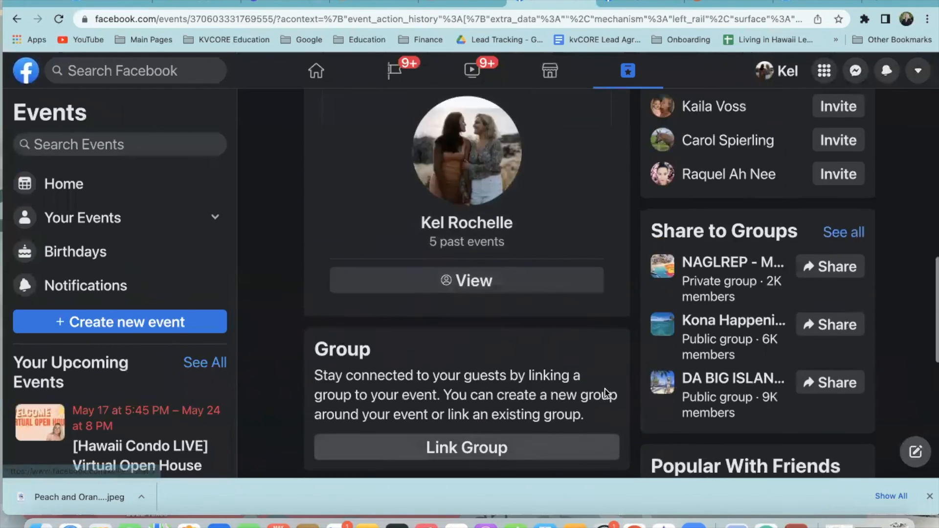
{"action": "scroll", "coordinate": [604, 389], "scroll_direction": "up", "scroll_amount": 10}
{"action": "scroll", "coordinate": [524, 440], "scroll_direction": "down", "scroll_amount": 4}
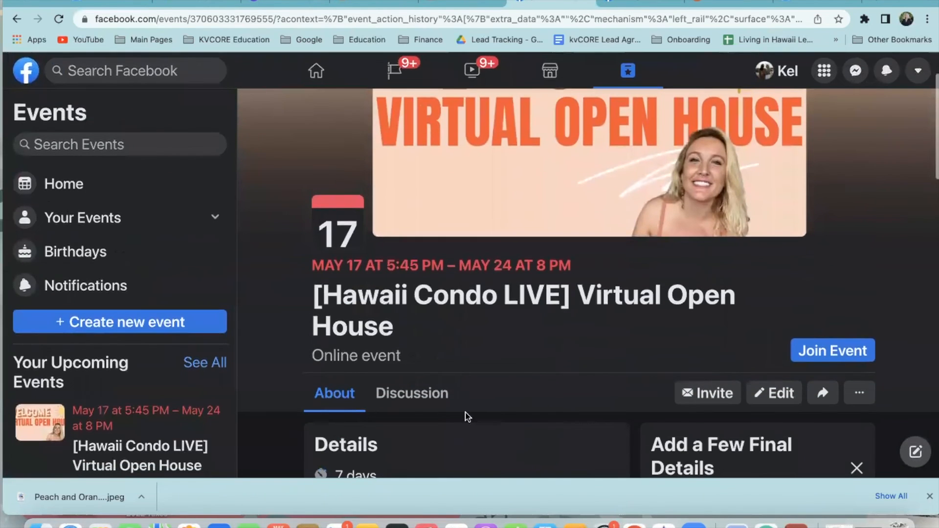
{"action": "scroll", "coordinate": [619, 409], "scroll_direction": "down", "scroll_amount": 3}
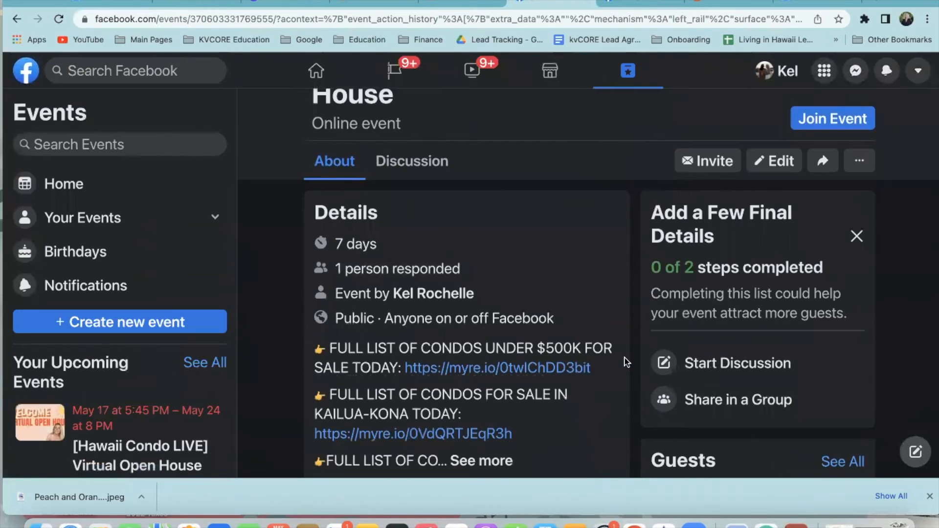
{"action": "left_click", "coordinate": [480, 425]}
{"action": "scroll", "coordinate": [489, 253], "scroll_direction": "down", "scroll_amount": 2}
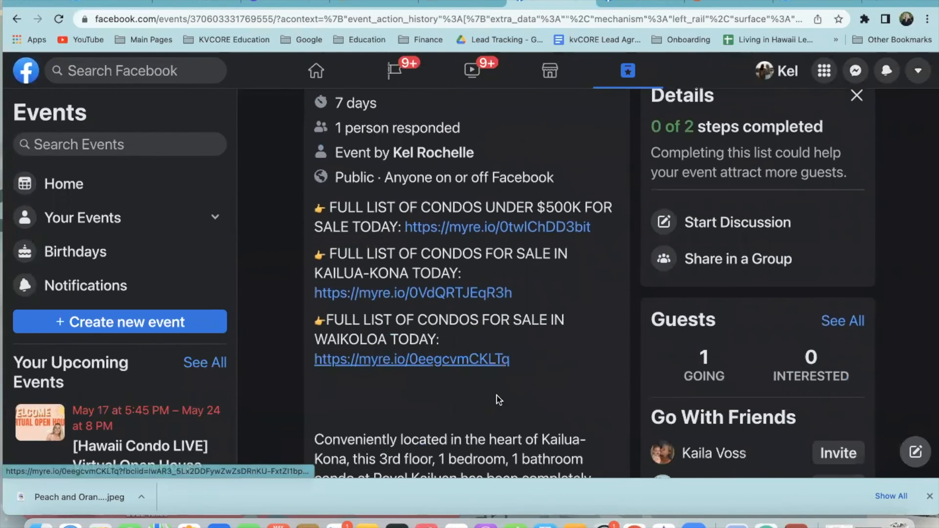
{"action": "scroll", "coordinate": [499, 400], "scroll_direction": "down", "scroll_amount": 15}
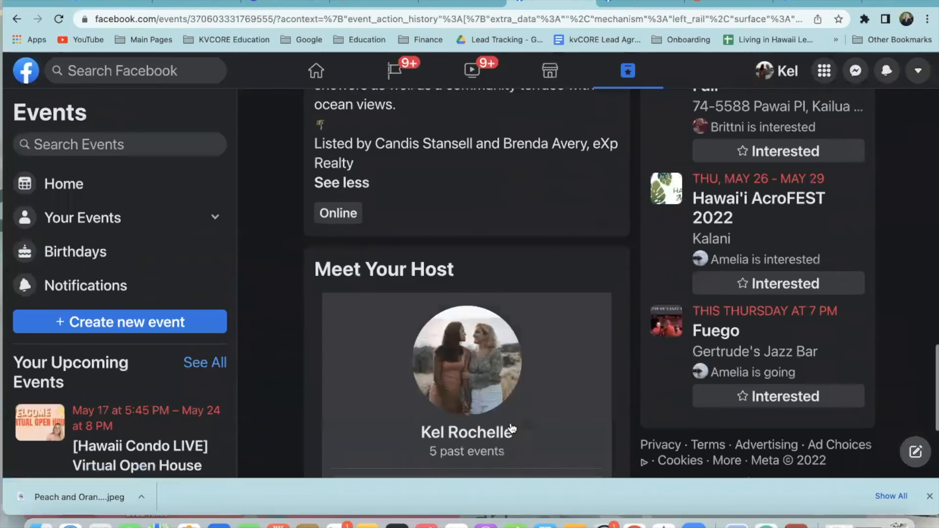
{"action": "scroll", "coordinate": [549, 426], "scroll_direction": "down", "scroll_amount": 4}
{"action": "scroll", "coordinate": [592, 327], "scroll_direction": "up", "scroll_amount": 10}
{"action": "scroll", "coordinate": [560, 323], "scroll_direction": "up", "scroll_amount": 10}
{"action": "scroll", "coordinate": [449, 342], "scroll_direction": "down", "scroll_amount": 2}
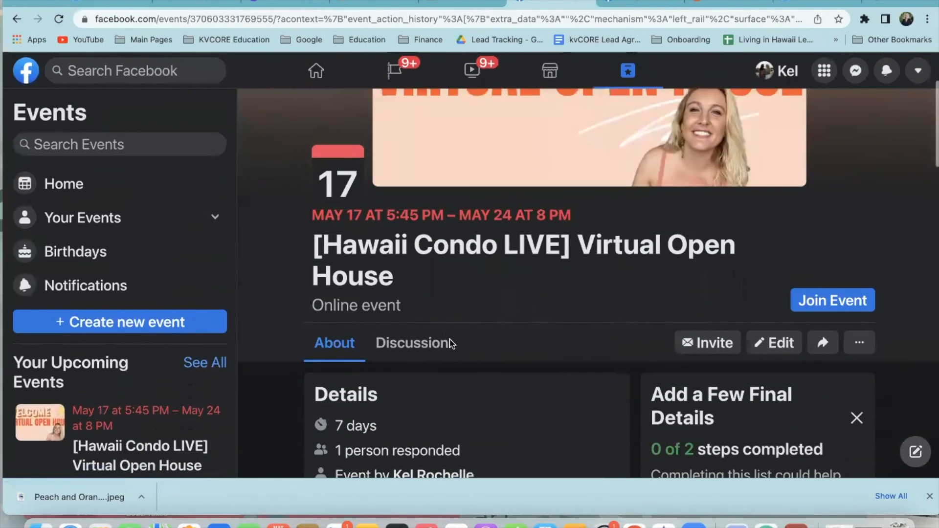
Go to the event's Discussion and start a new post
{"action": "left_click", "coordinate": [431, 345]}
{"action": "scroll", "coordinate": [570, 359], "scroll_direction": "down", "scroll_amount": 10}
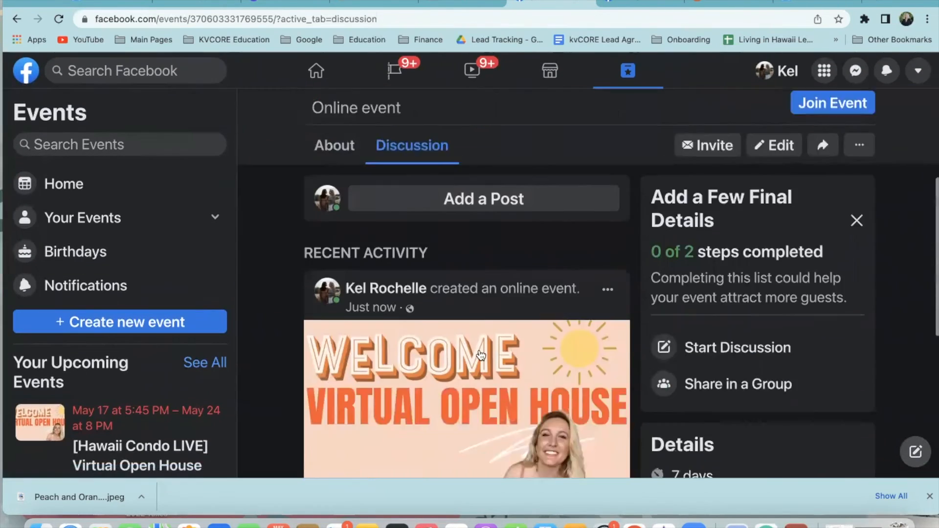
{"action": "scroll", "coordinate": [631, 386], "scroll_direction": "down", "scroll_amount": 2}
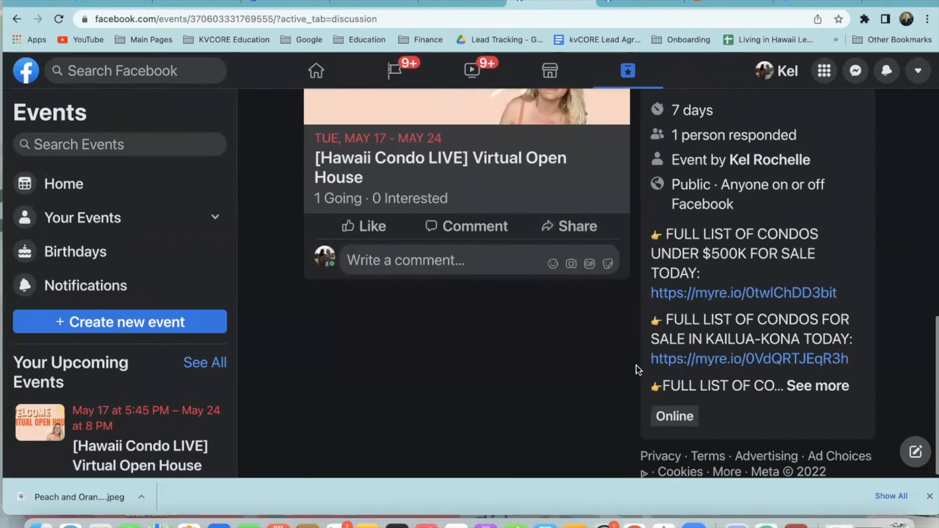
{"action": "scroll", "coordinate": [626, 352], "scroll_direction": "up", "scroll_amount": 4}
{"action": "scroll", "coordinate": [602, 303], "scroll_direction": "up", "scroll_amount": 3}
{"action": "left_click", "coordinate": [509, 263]}
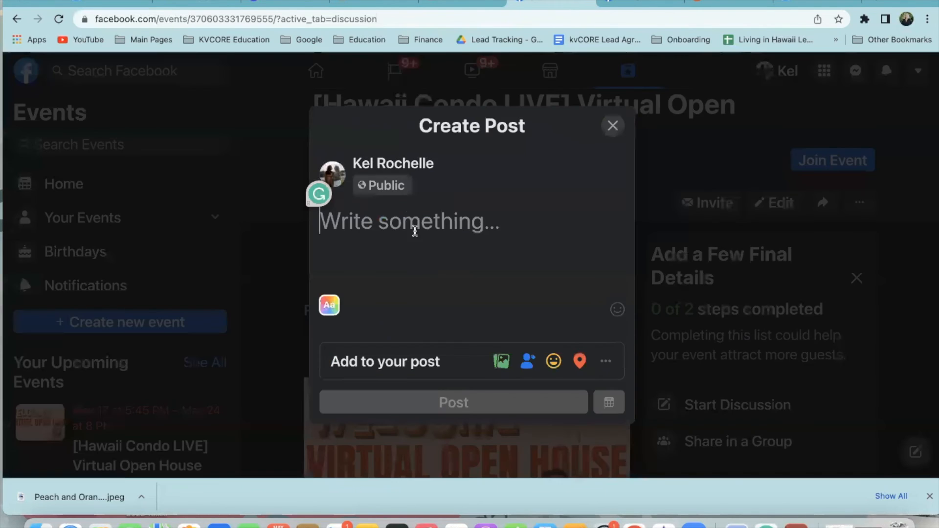
Post 'JOIN MY VIRTUAL OPEN HOUSE' above the pasted YouTube video link in the discussion
{"action": "type", "text": "https://www.youtube.com/watch?v=YG28LEF5o0U"}
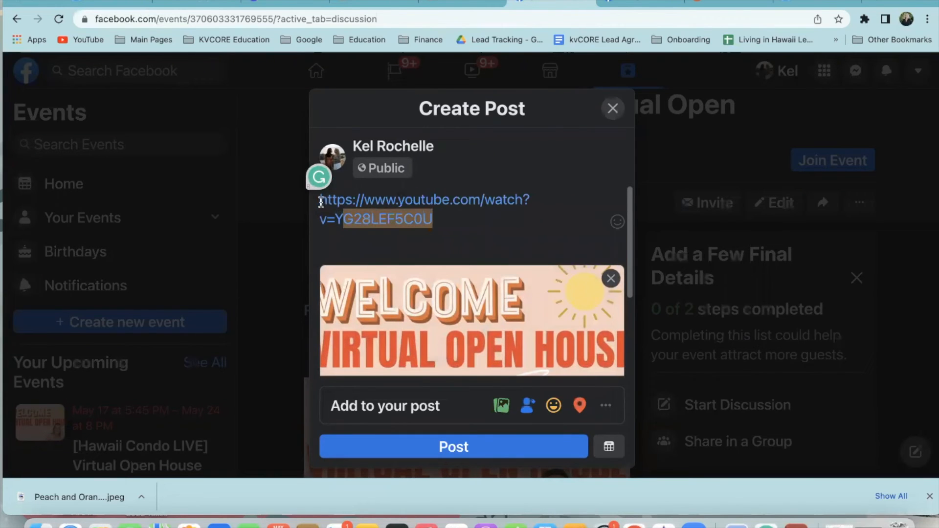
{"action": "left_click", "coordinate": [328, 198]}
{"action": "key", "text": "Return"}
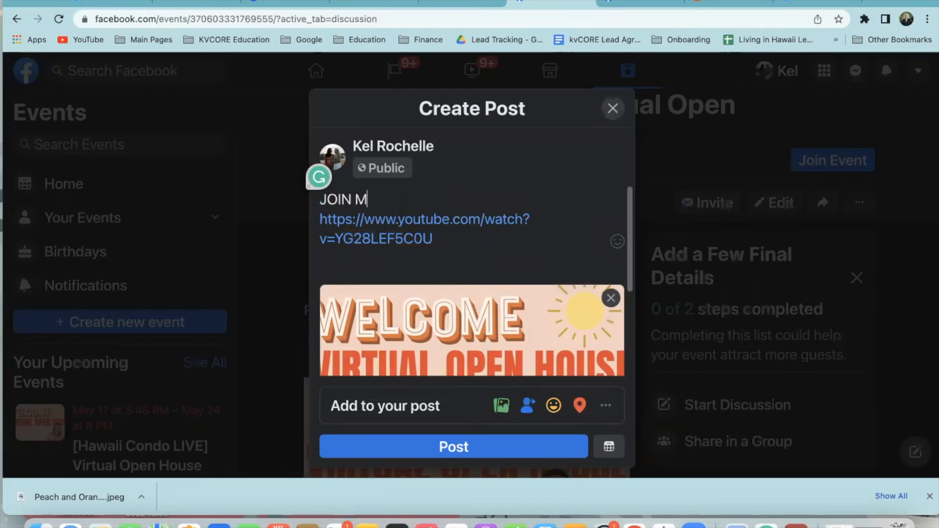
{"action": "type", "text": "JOIN MY VIRTUAL OPEN HOUSE 👇👇"}
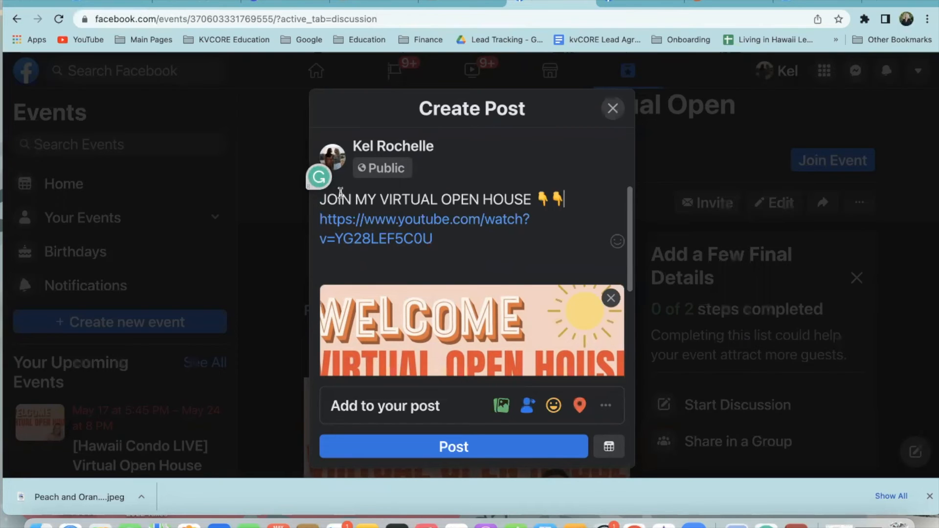
{"action": "left_click", "coordinate": [482, 448]}
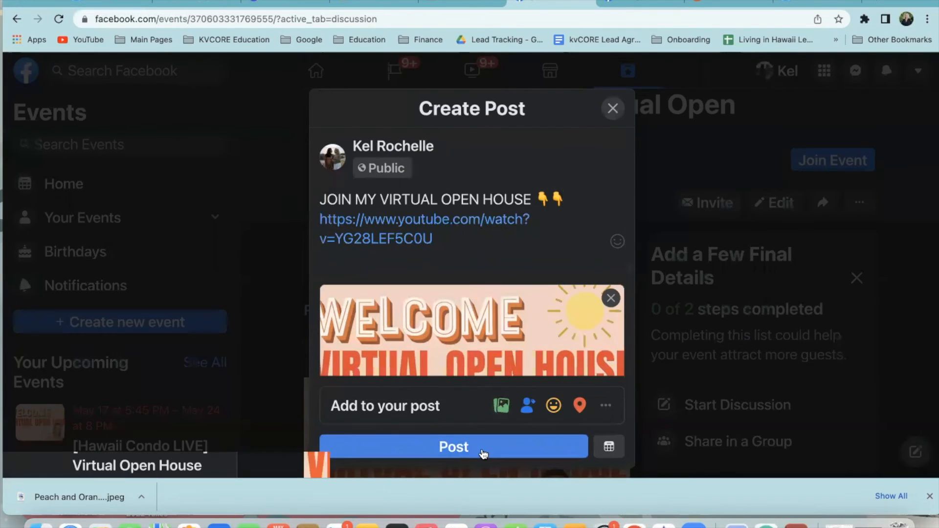
{"action": "scroll", "coordinate": [269, 367], "scroll_direction": "down", "scroll_amount": 5}
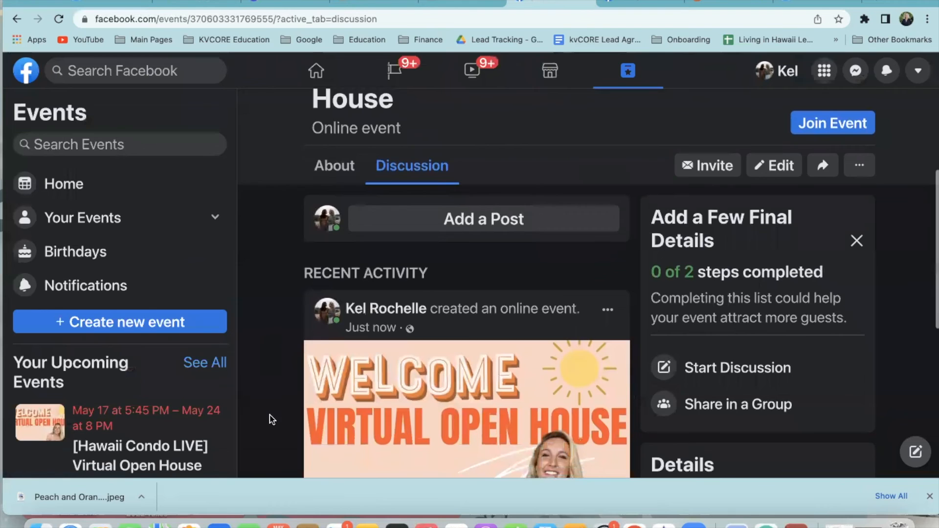
Look over the event page, opening and closing its options menu and checklist prompt
{"action": "scroll", "coordinate": [286, 369], "scroll_direction": "down", "scroll_amount": 3}
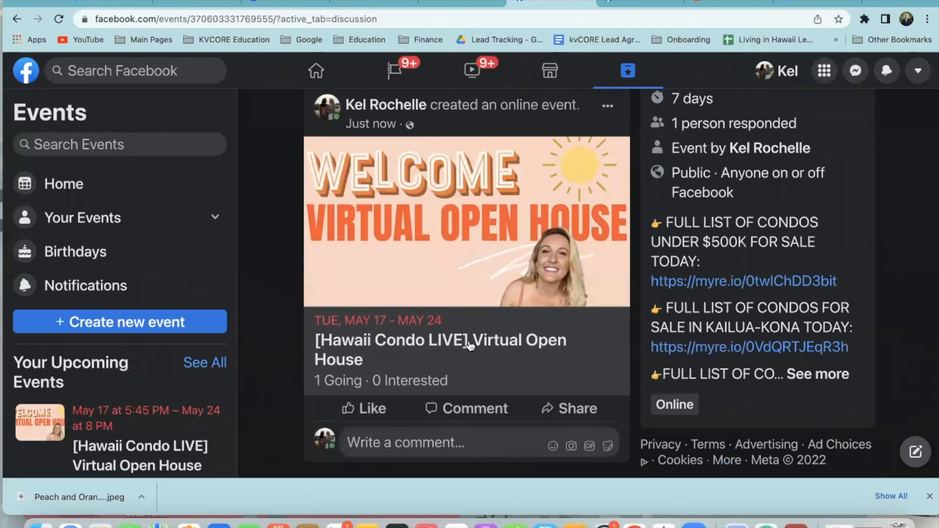
{"action": "scroll", "coordinate": [453, 285], "scroll_direction": "up", "scroll_amount": 10}
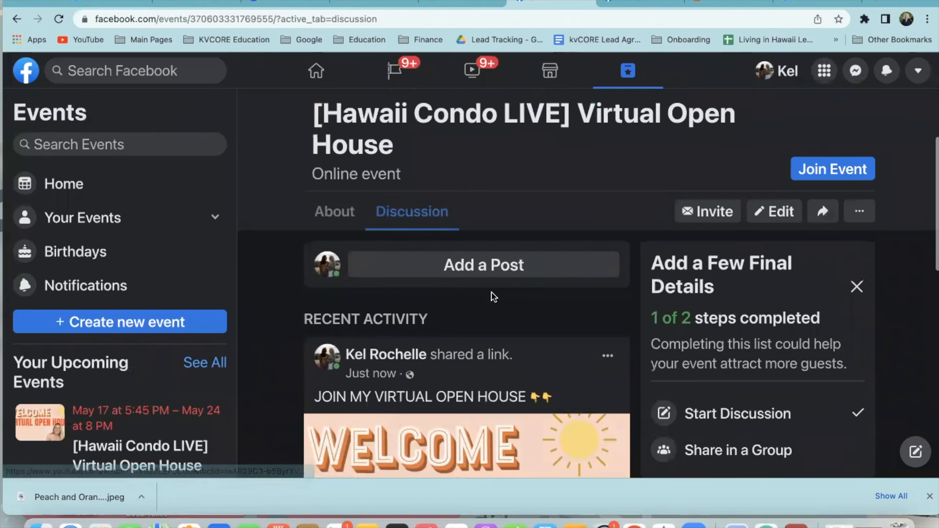
{"action": "left_click", "coordinate": [856, 214]}
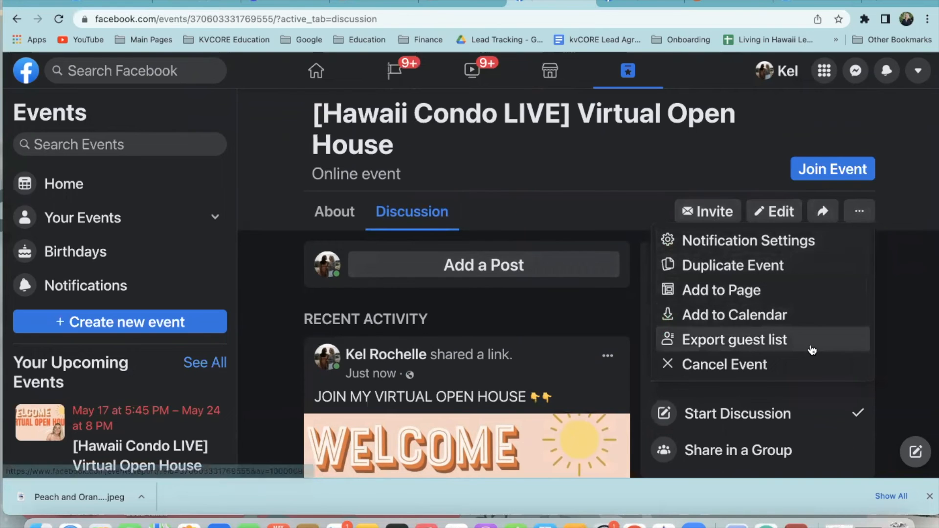
{"action": "left_click", "coordinate": [920, 272]}
{"action": "scroll", "coordinate": [882, 346], "scroll_direction": "down", "scroll_amount": 3}
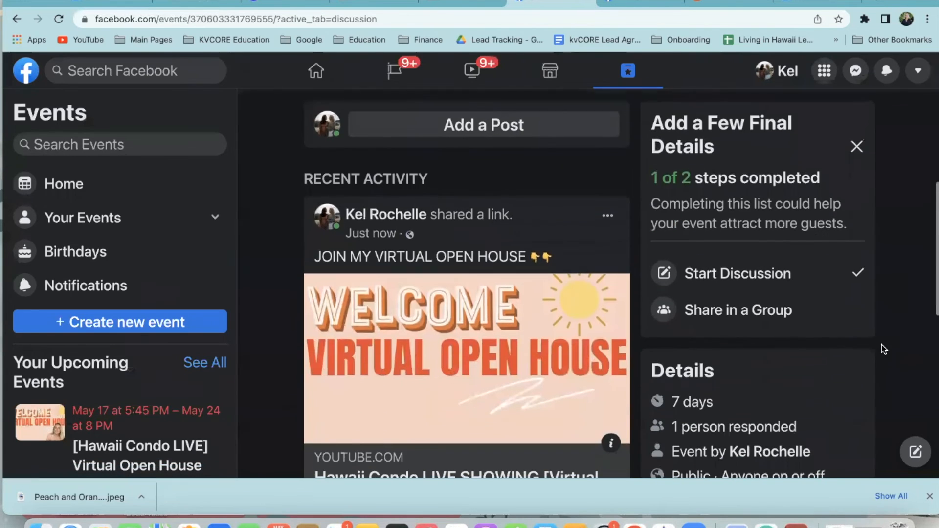
{"action": "left_click", "coordinate": [857, 147]}
{"action": "left_click", "coordinate": [629, 216]}
{"action": "scroll", "coordinate": [615, 235], "scroll_direction": "up", "scroll_amount": 3}
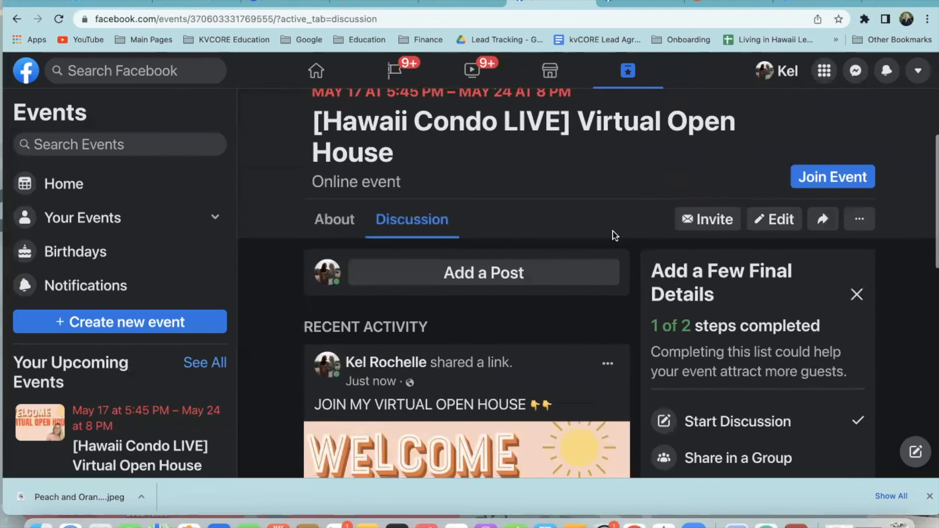
{"action": "scroll", "coordinate": [615, 235], "scroll_direction": "up", "scroll_amount": 5}
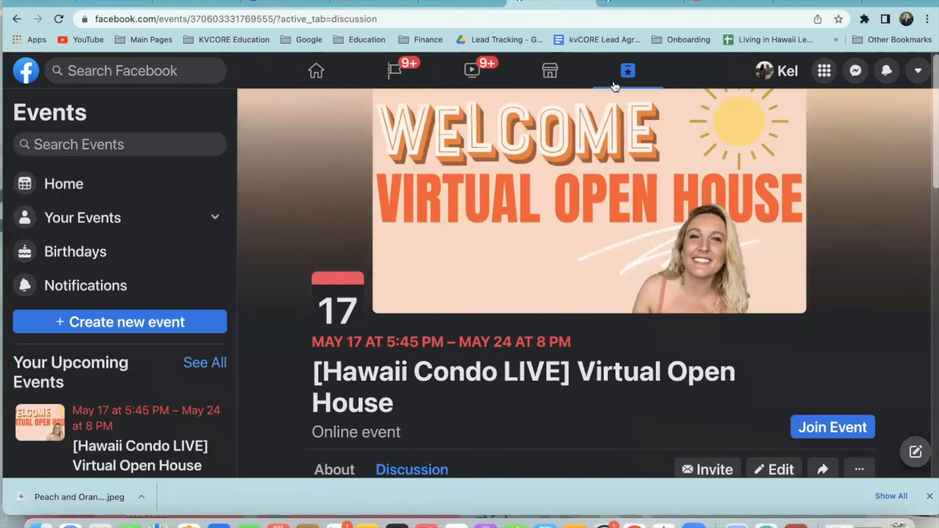
Go to the Events home and filter Discover Events to This week
{"action": "left_click", "coordinate": [615, 86]}
{"action": "scroll", "coordinate": [684, 357], "scroll_direction": "down", "scroll_amount": 5}
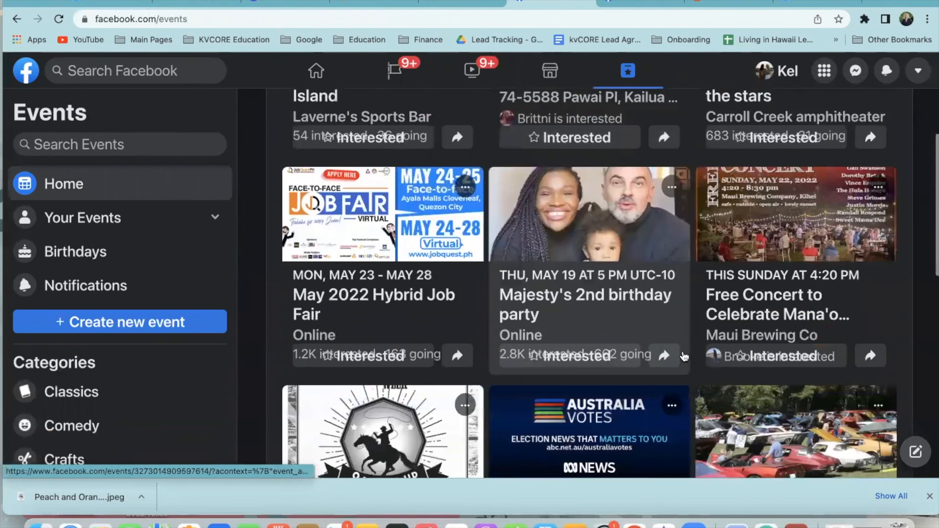
{"action": "scroll", "coordinate": [684, 357], "scroll_direction": "down", "scroll_amount": 11}
{"action": "scroll", "coordinate": [695, 338], "scroll_direction": "up", "scroll_amount": 13}
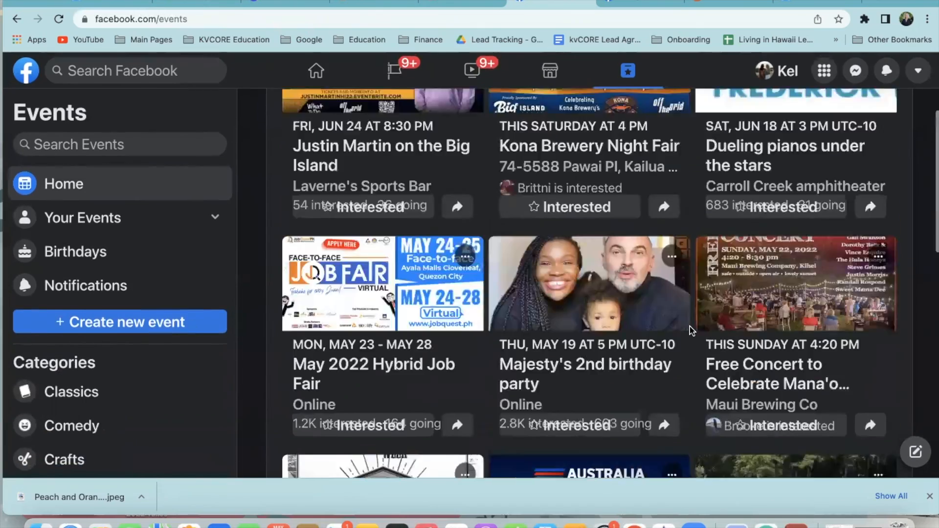
{"action": "scroll", "coordinate": [690, 327], "scroll_direction": "up", "scroll_amount": 3}
{"action": "scroll", "coordinate": [689, 337], "scroll_direction": "down", "scroll_amount": 16}
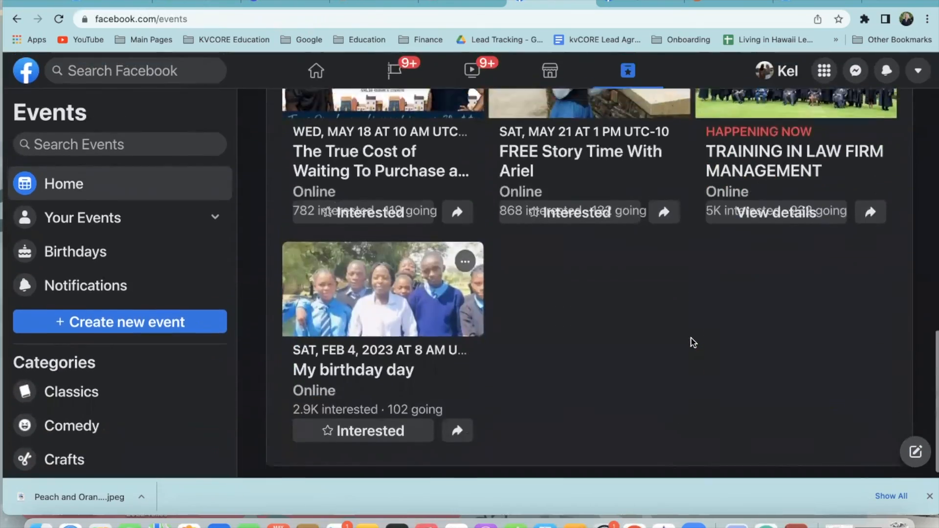
{"action": "scroll", "coordinate": [694, 342], "scroll_direction": "up", "scroll_amount": 16}
{"action": "left_click", "coordinate": [405, 163]}
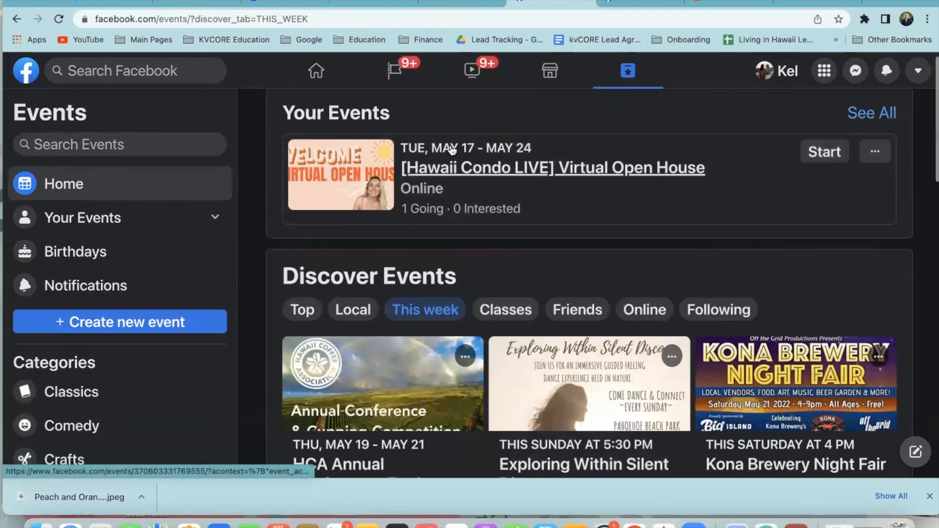
Start the Virtual Open House from Your Events, opening the Hawaii Condo LIVE SHOWING video
{"action": "left_click", "coordinate": [827, 153]}
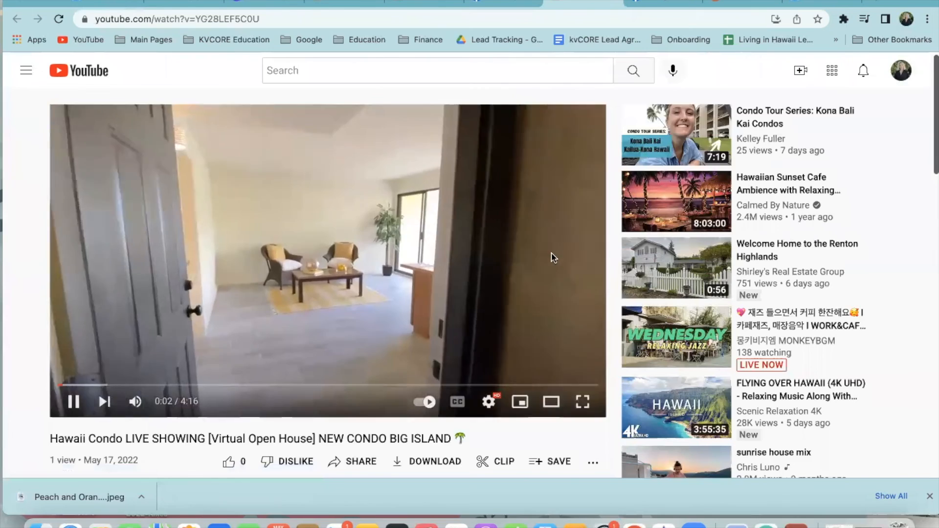
{"action": "scroll", "coordinate": [588, 330], "scroll_direction": "down", "scroll_amount": 3}
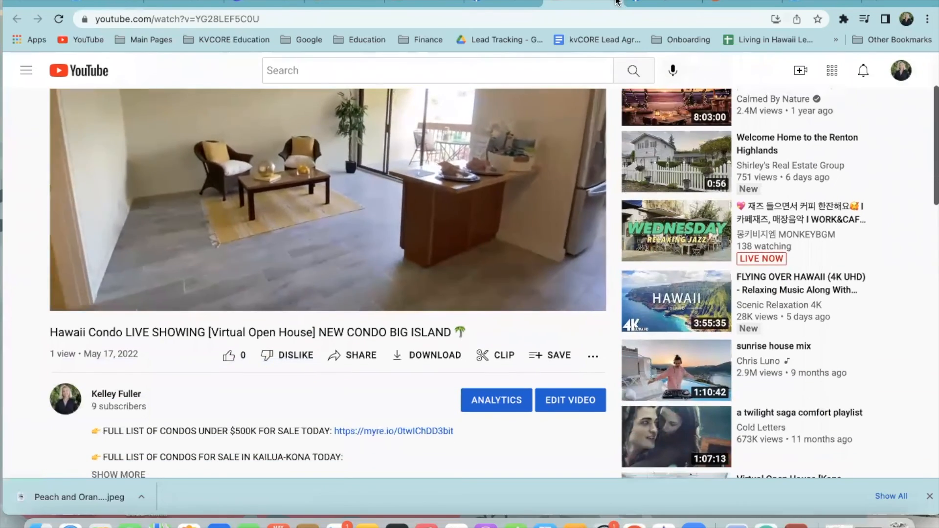
Return to the Facebook Events page and scroll through the listings
{"action": "left_click", "coordinate": [484, 9]}
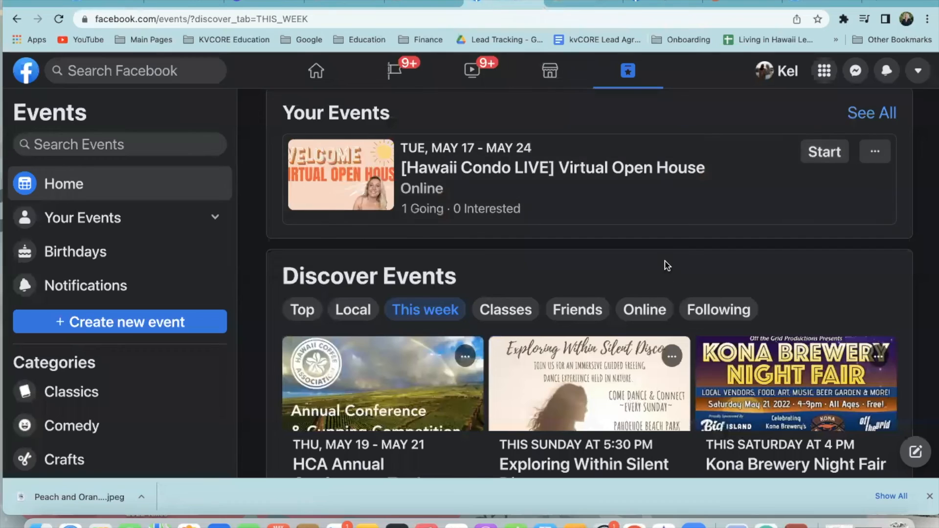
{"action": "scroll", "coordinate": [666, 266], "scroll_direction": "down", "scroll_amount": 15}
{"action": "scroll", "coordinate": [688, 309], "scroll_direction": "down", "scroll_amount": 11}
{"action": "scroll", "coordinate": [693, 316], "scroll_direction": "down", "scroll_amount": 9}
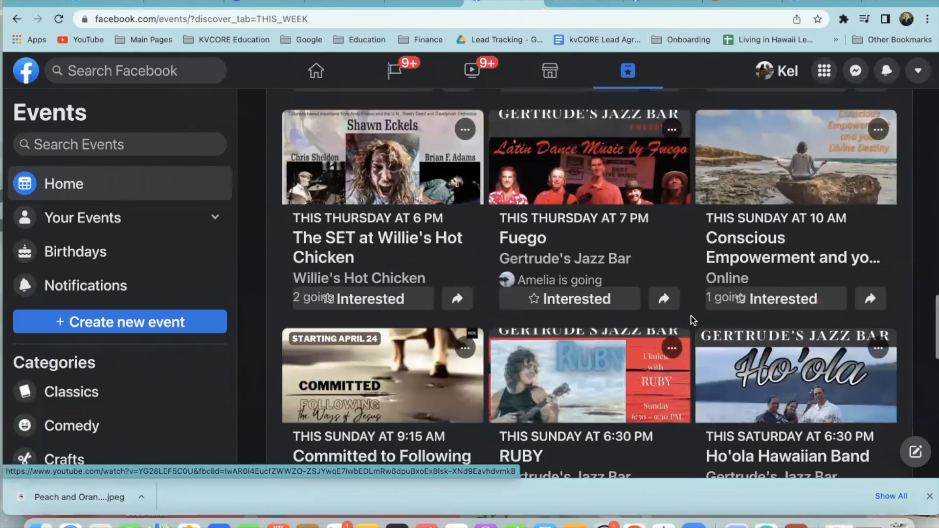
{"action": "scroll", "coordinate": [694, 320], "scroll_direction": "down", "scroll_amount": 10}
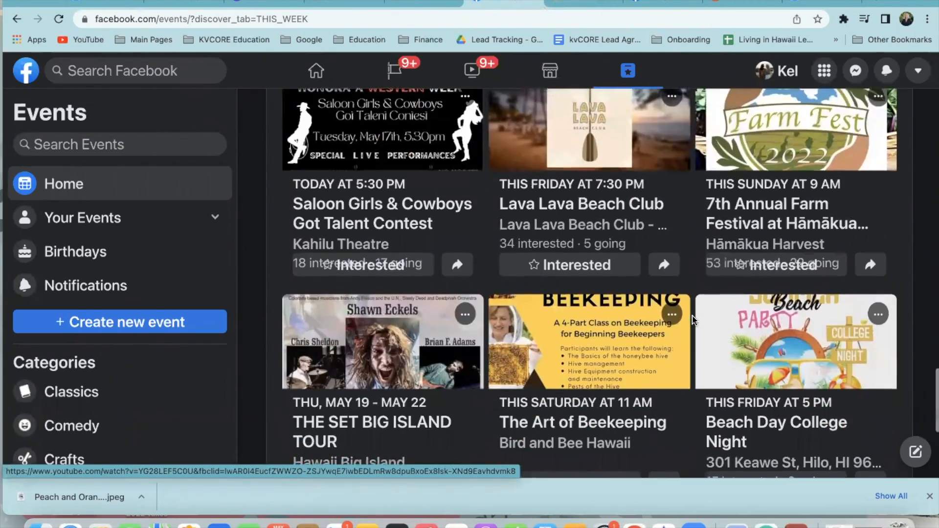
{"action": "scroll", "coordinate": [694, 315], "scroll_direction": "down", "scroll_amount": 8}
{"action": "scroll", "coordinate": [687, 323], "scroll_direction": "up", "scroll_amount": 8}
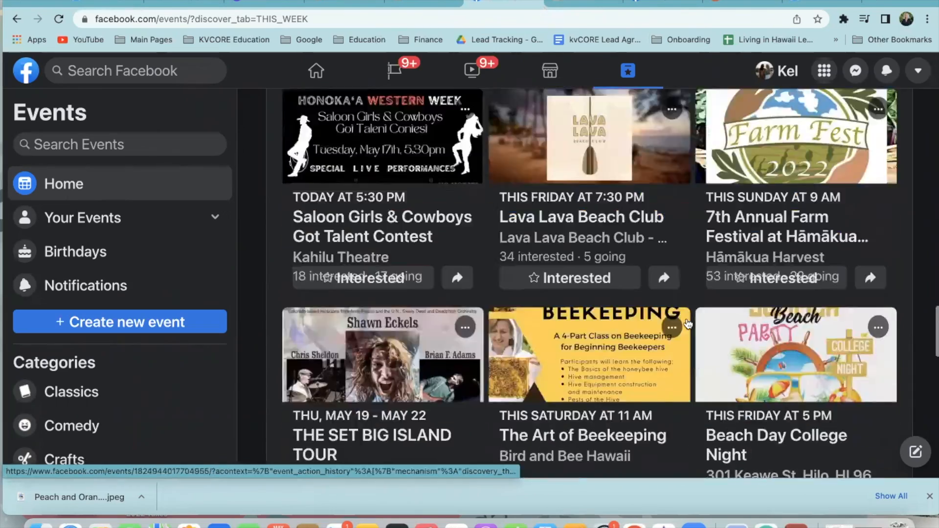
{"action": "scroll", "coordinate": [687, 323], "scroll_direction": "up", "scroll_amount": 20}
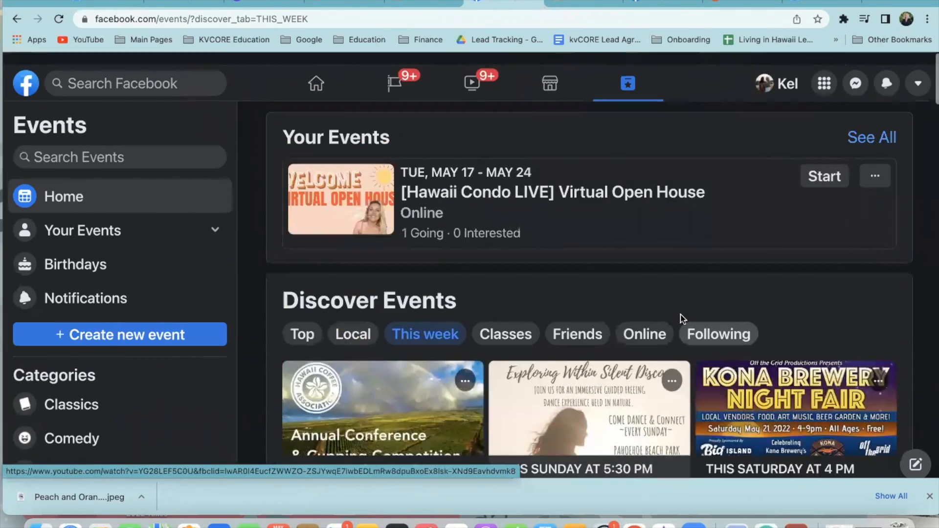
Open the [Hawaii Condo LIVE] Virtual Open House event and scroll down to Share to Groups
{"action": "left_click", "coordinate": [451, 177]}
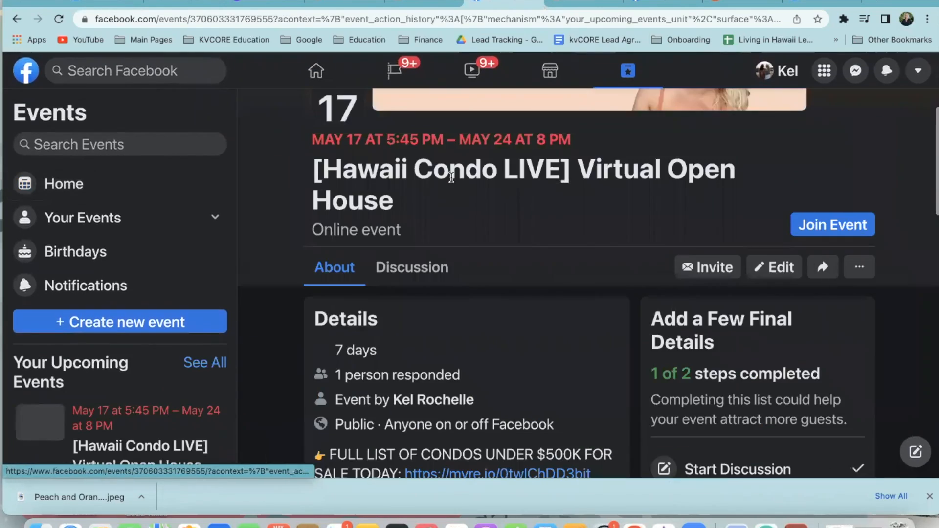
{"action": "scroll", "coordinate": [645, 351], "scroll_direction": "down", "scroll_amount": 8}
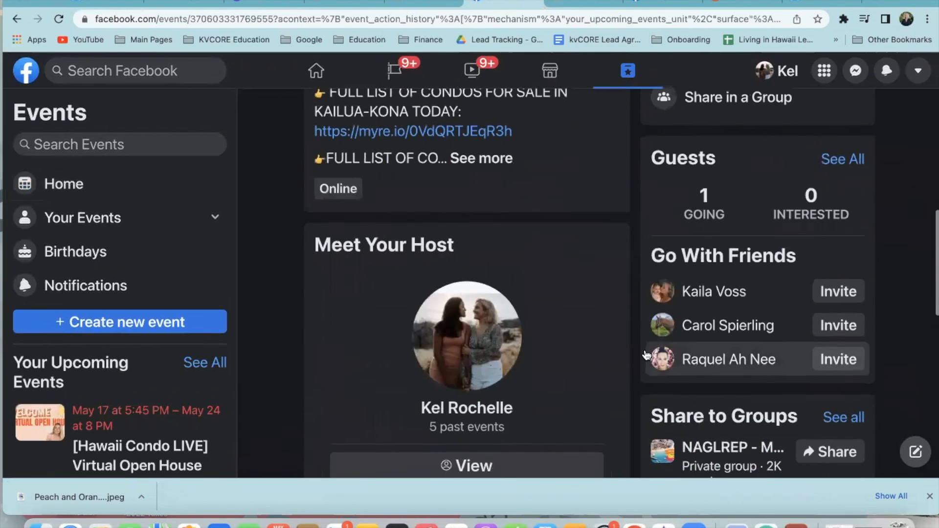
{"action": "scroll", "coordinate": [644, 353], "scroll_direction": "down", "scroll_amount": 9}
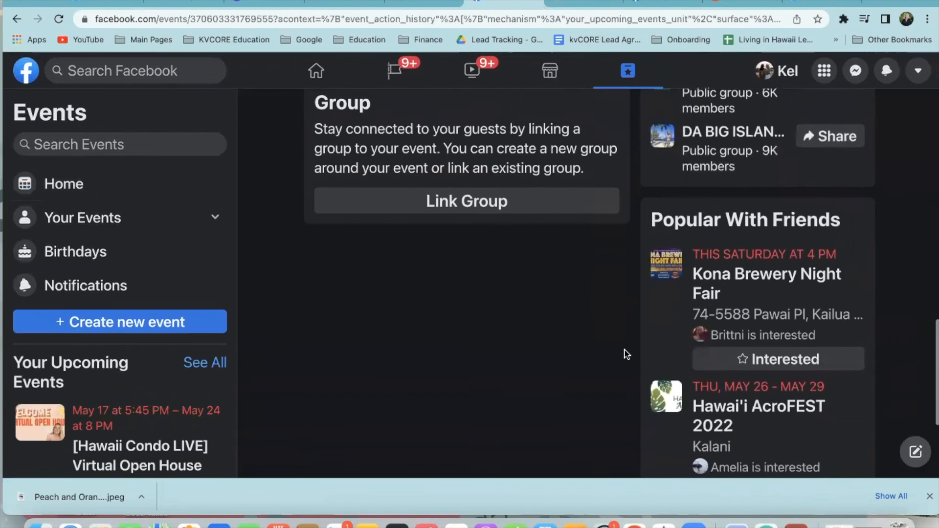
{"action": "scroll", "coordinate": [626, 354], "scroll_direction": "up", "scroll_amount": 14}
{"action": "scroll", "coordinate": [626, 354], "scroll_direction": "down", "scroll_amount": 5}
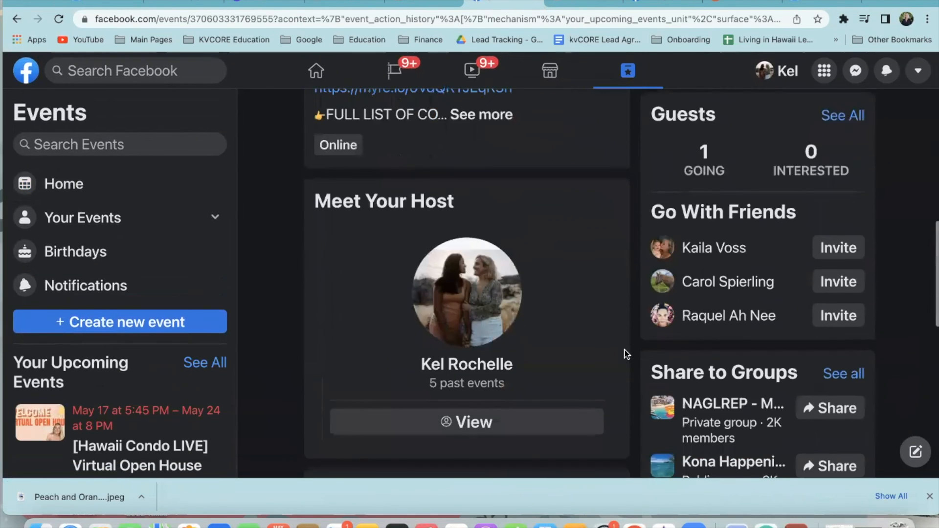
{"action": "scroll", "coordinate": [636, 353], "scroll_direction": "down", "scroll_amount": 2}
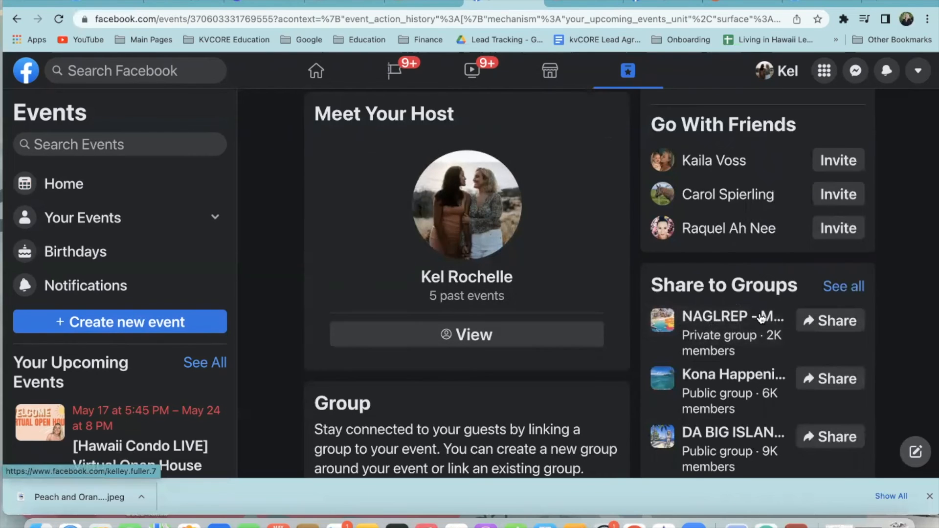
{"action": "scroll", "coordinate": [748, 333], "scroll_direction": "down", "scroll_amount": 2}
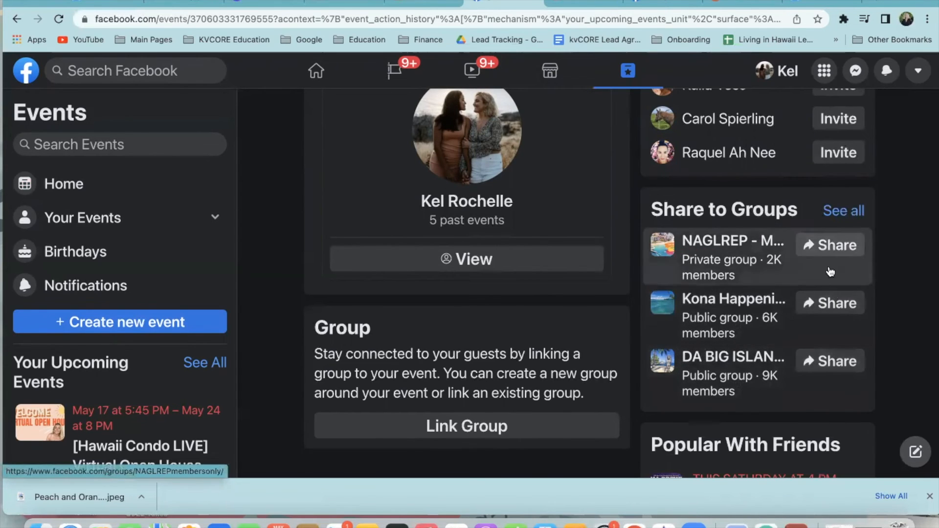
{"action": "left_click", "coordinate": [835, 306]}
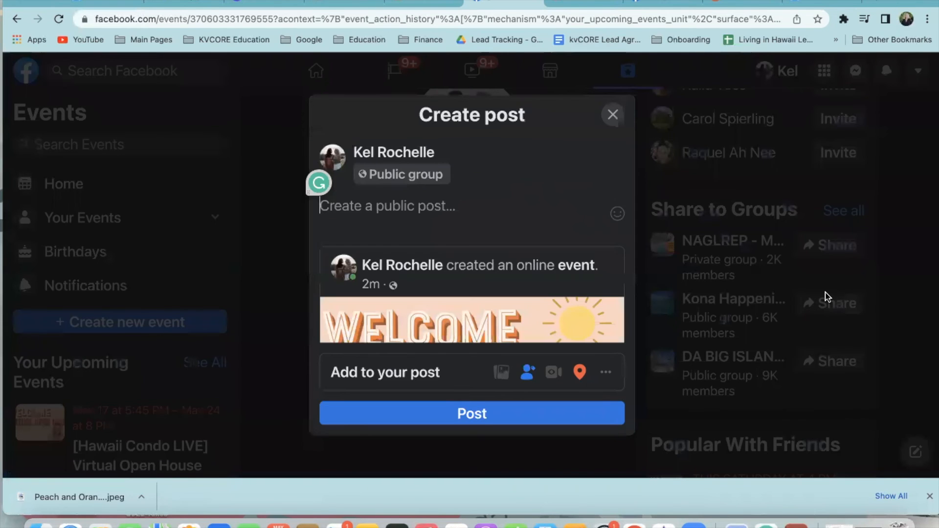
{"action": "scroll", "coordinate": [408, 269], "scroll_direction": "down", "scroll_amount": 1}
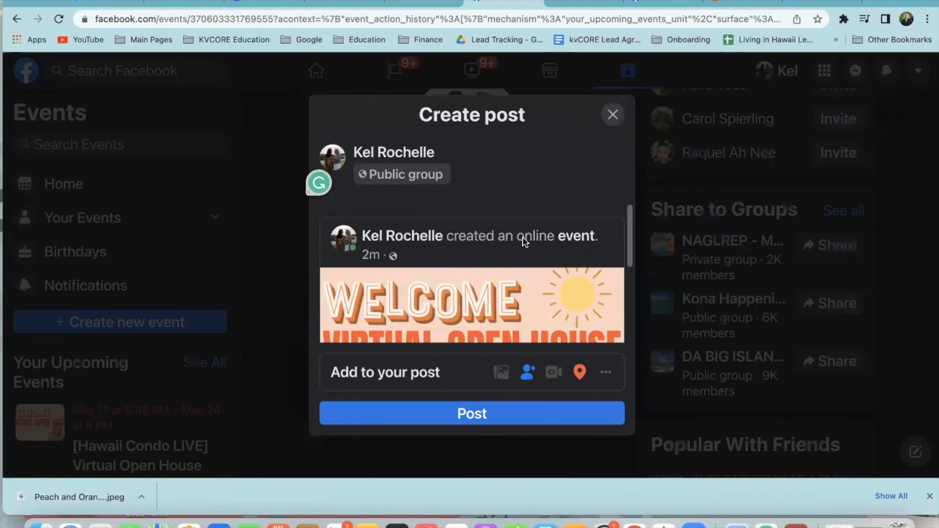
{"action": "scroll", "coordinate": [565, 239], "scroll_direction": "down", "scroll_amount": 4}
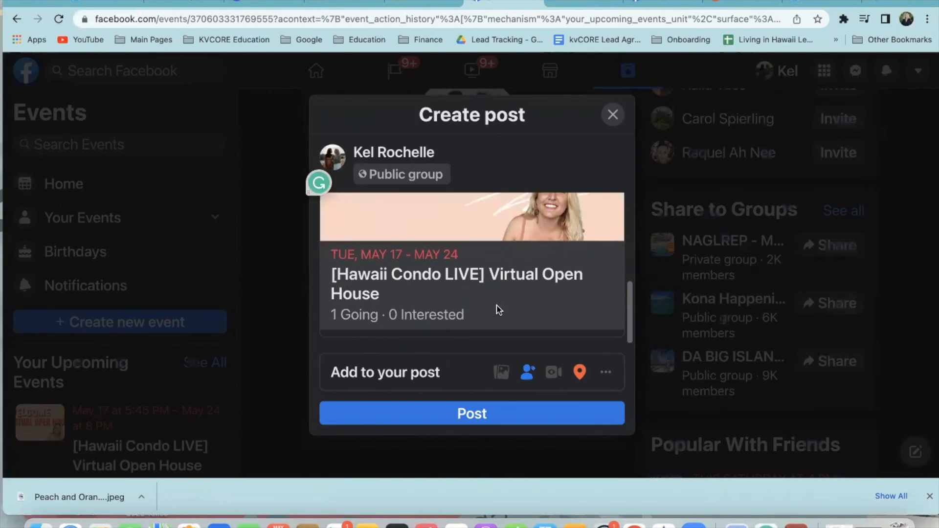
{"action": "scroll", "coordinate": [509, 284], "scroll_direction": "up", "scroll_amount": 5}
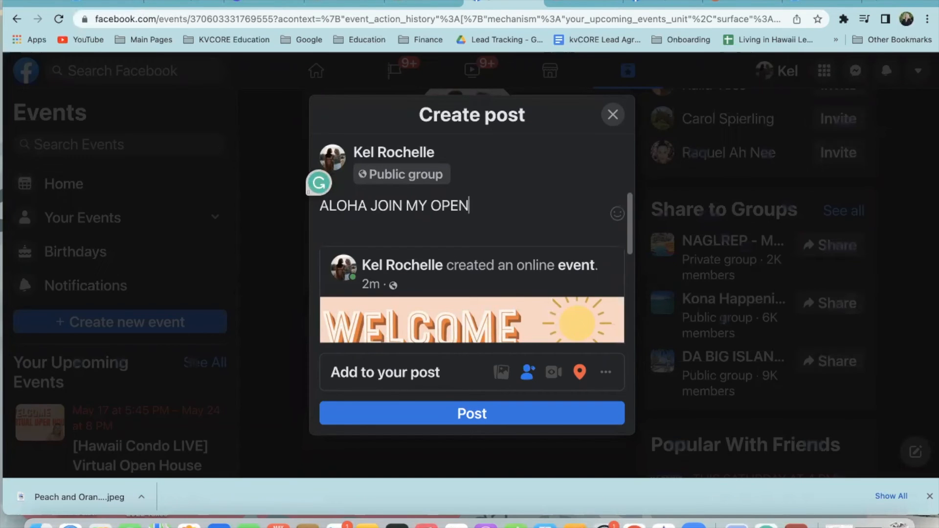
{"action": "type", "text": "!"}
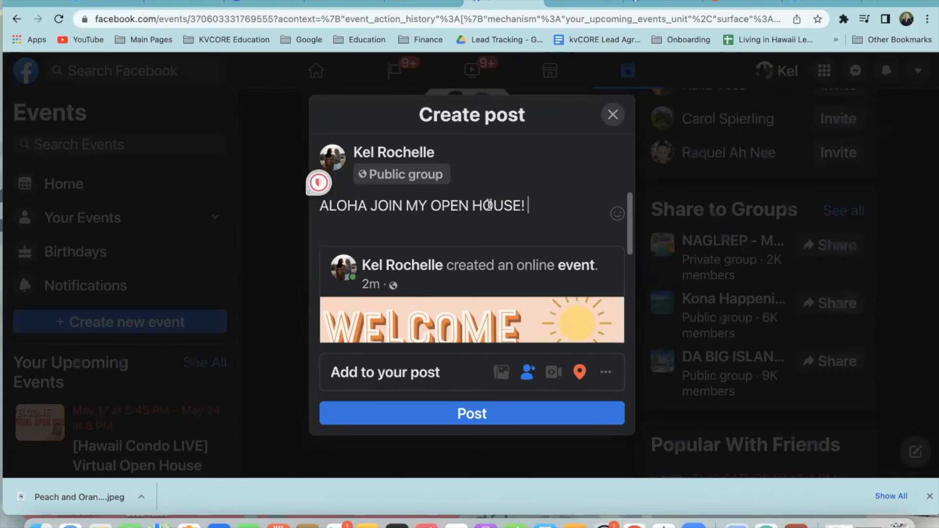
{"action": "scroll", "coordinate": [486, 294], "scroll_direction": "down", "scroll_amount": 5}
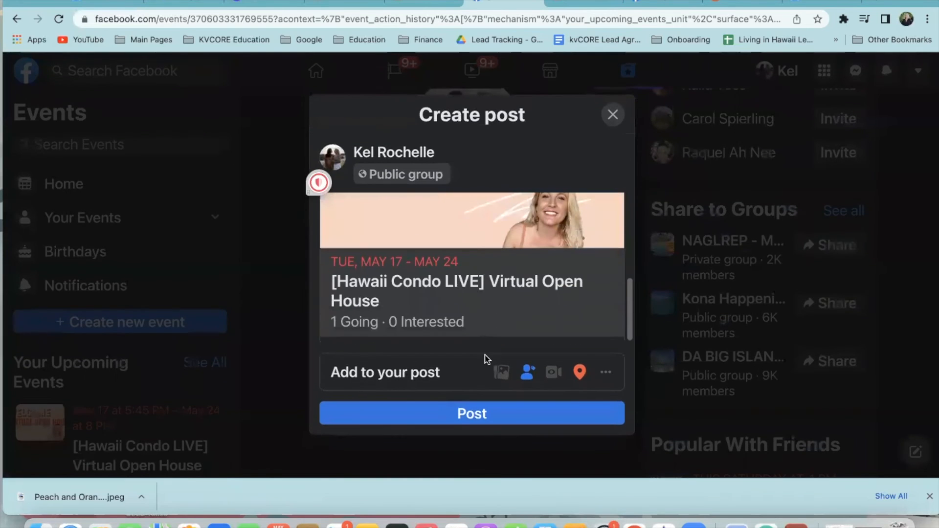
{"action": "scroll", "coordinate": [455, 314], "scroll_direction": "up", "scroll_amount": 5}
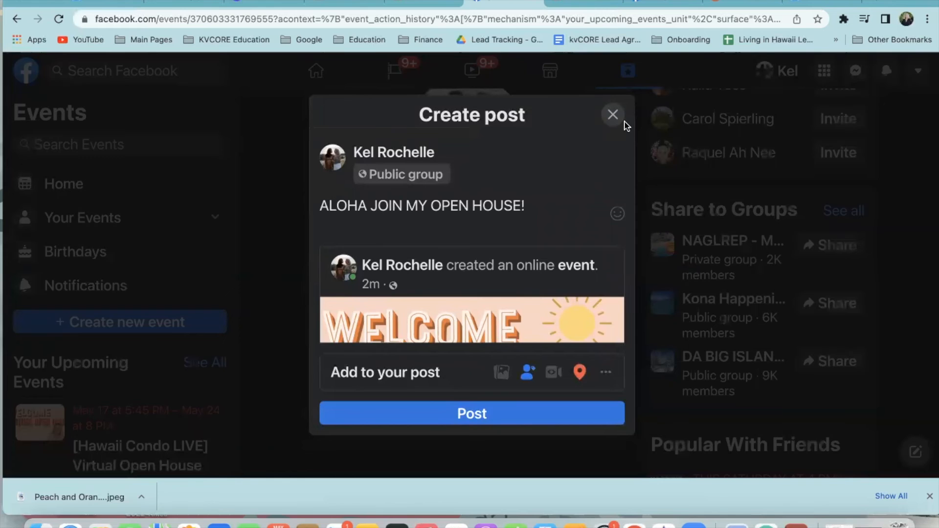
{"action": "left_click", "coordinate": [613, 116]}
{"action": "scroll", "coordinate": [269, 330], "scroll_direction": "up", "scroll_amount": 15}
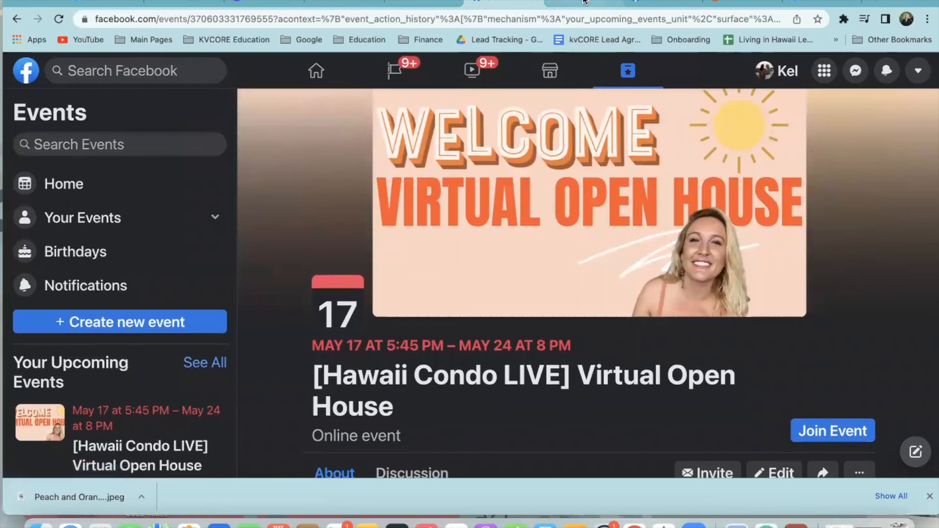
{"action": "scroll", "coordinate": [638, 425], "scroll_direction": "down", "scroll_amount": 5}
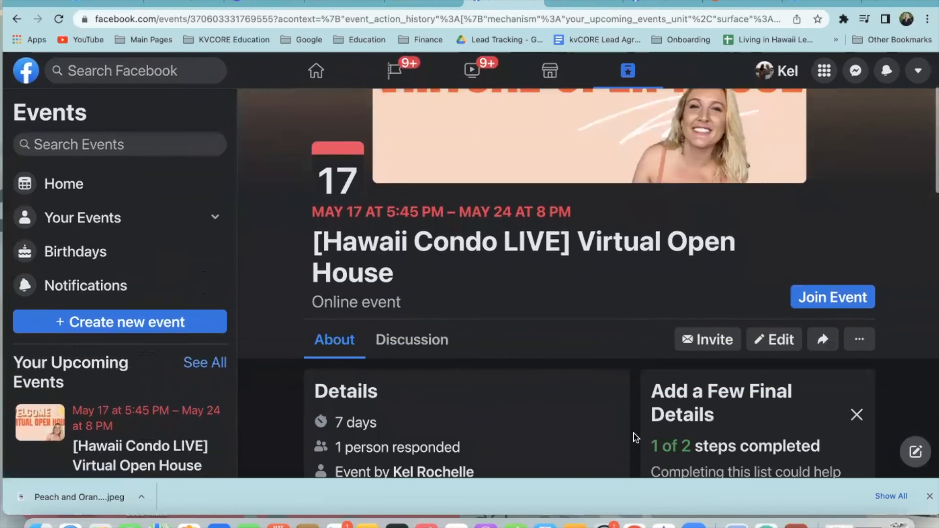
Close the Reach More People group-sharing prompt on the realtor's business Page
{"action": "scroll", "coordinate": [645, 440], "scroll_direction": "down", "scroll_amount": 3}
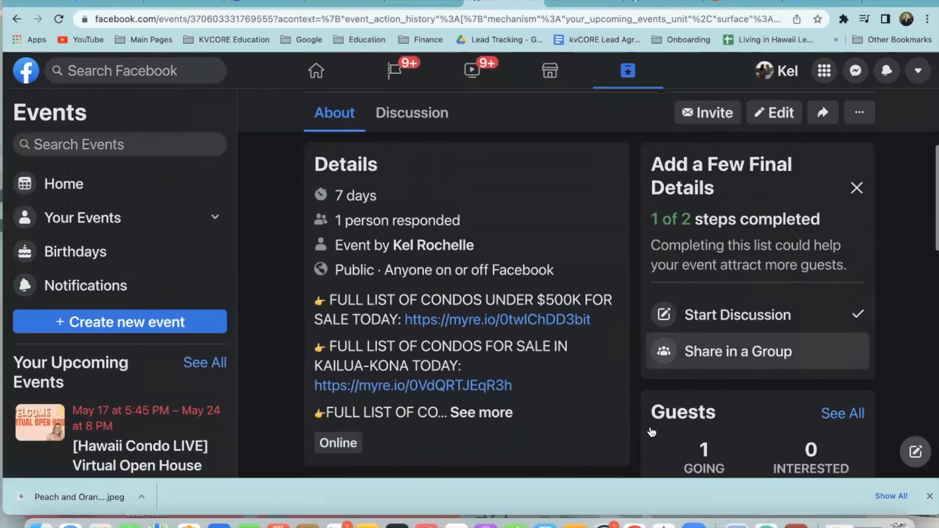
{"action": "scroll", "coordinate": [631, 419], "scroll_direction": "down", "scroll_amount": 6}
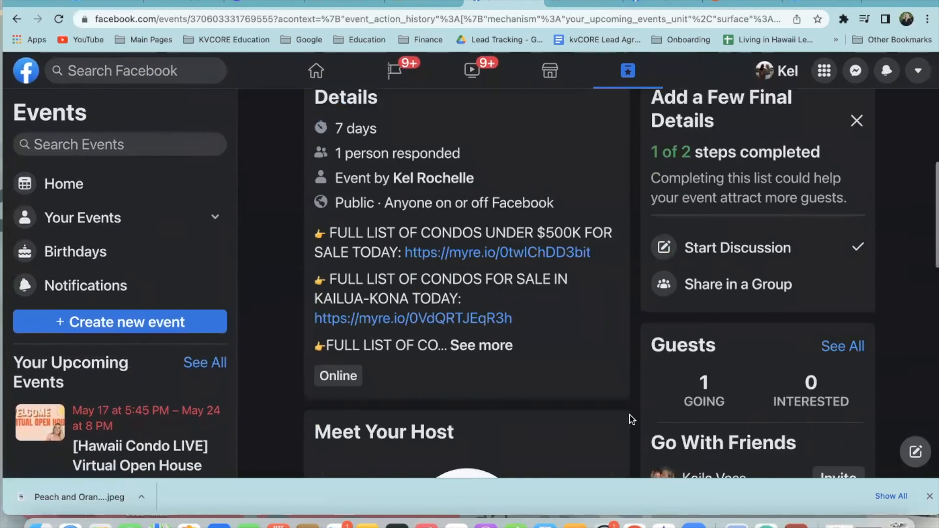
{"action": "scroll", "coordinate": [638, 425], "scroll_direction": "down", "scroll_amount": 3}
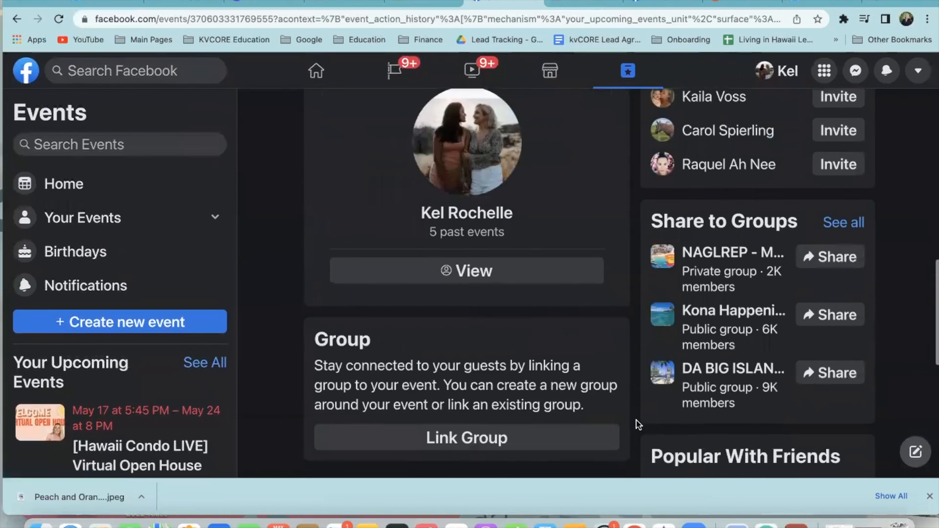
{"action": "scroll", "coordinate": [636, 422], "scroll_direction": "up", "scroll_amount": 15}
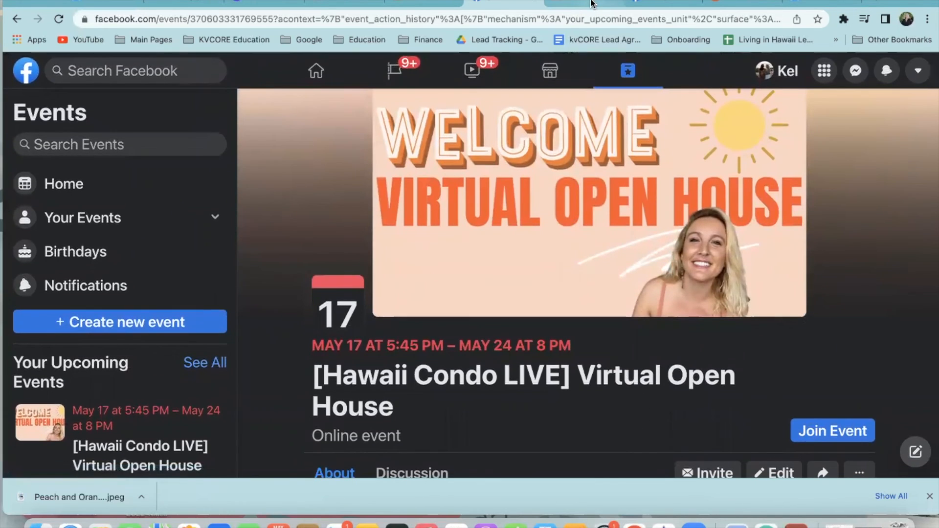
{"action": "left_click", "coordinate": [656, 2]}
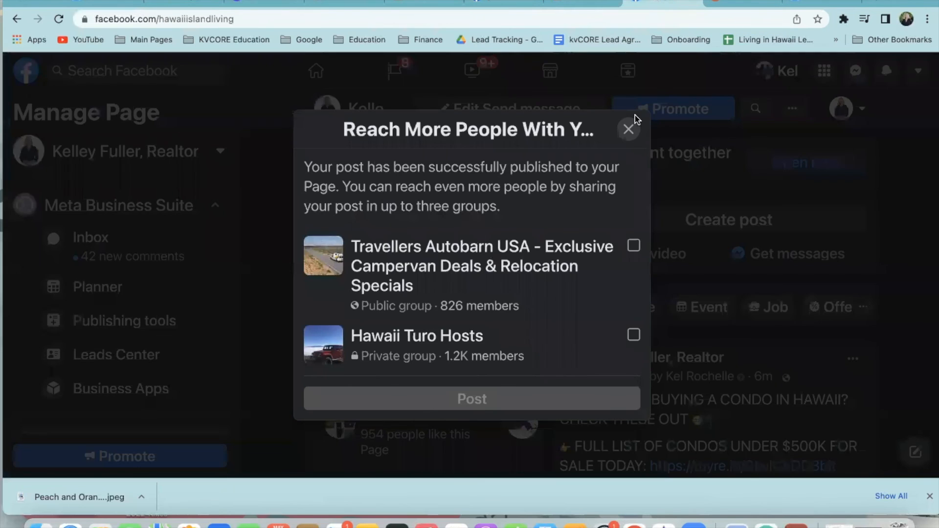
{"action": "left_click", "coordinate": [630, 128]}
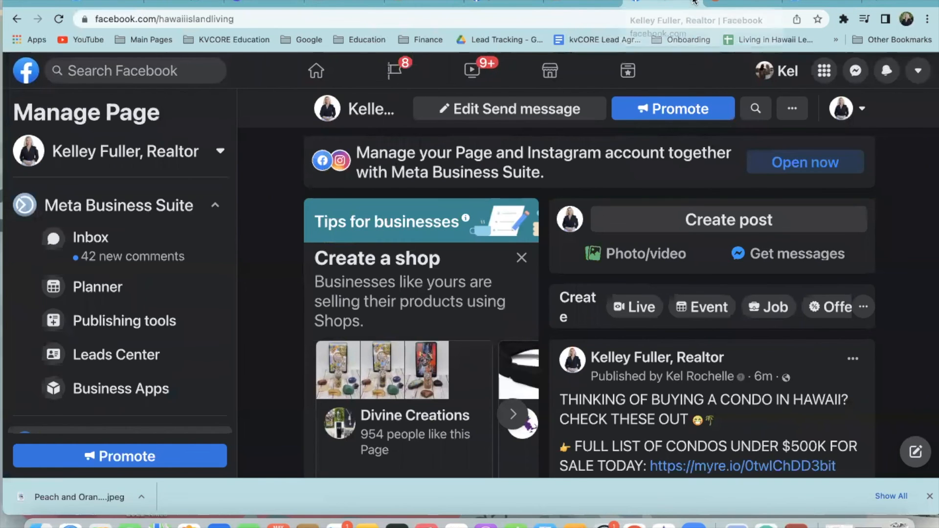
Scroll through the published condo post, then show kvCORE's All Hashtags list
{"action": "scroll", "coordinate": [897, 310], "scroll_direction": "down", "scroll_amount": 3}
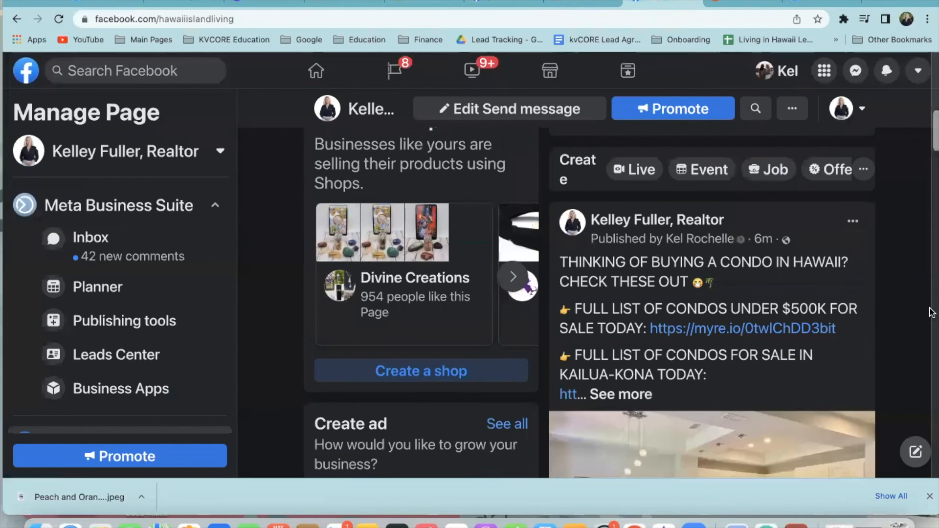
{"action": "scroll", "coordinate": [932, 313], "scroll_direction": "down", "scroll_amount": 3}
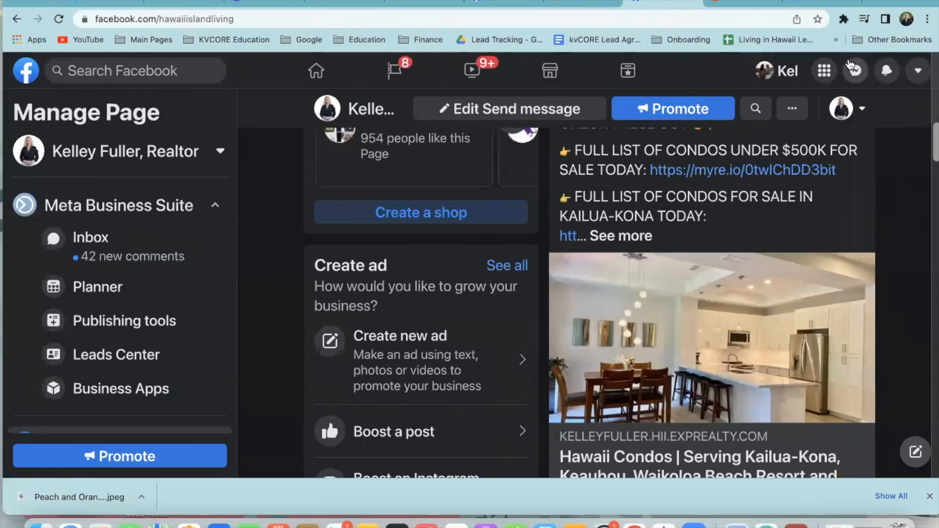
{"action": "left_click", "coordinate": [816, 1]}
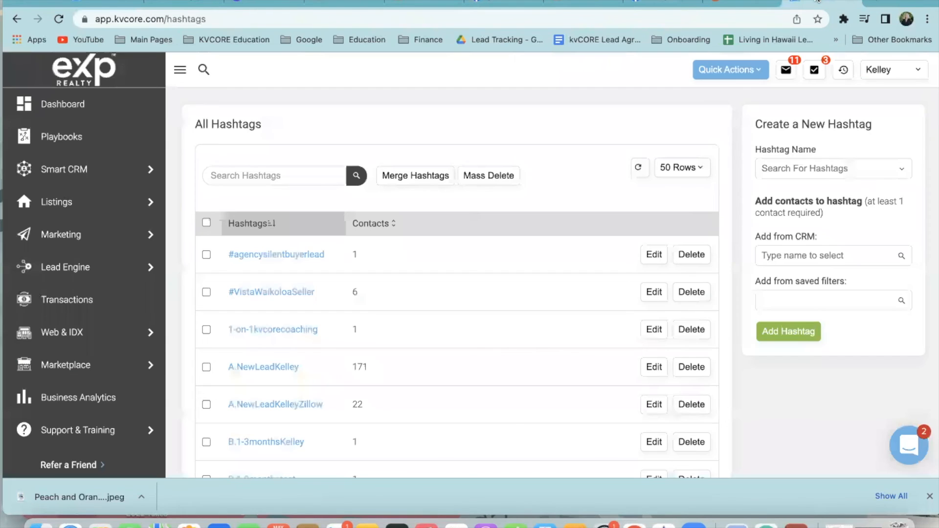
Scroll through the Virtual Open House event details on Facebook
{"action": "left_click", "coordinate": [579, 2]}
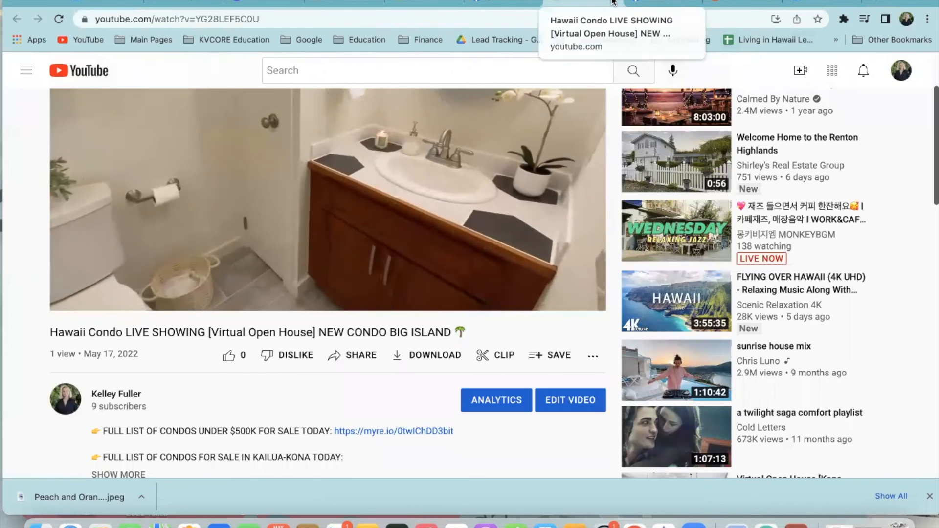
{"action": "left_click", "coordinate": [515, 2]}
{"action": "scroll", "coordinate": [426, 288], "scroll_direction": "down", "scroll_amount": 13}
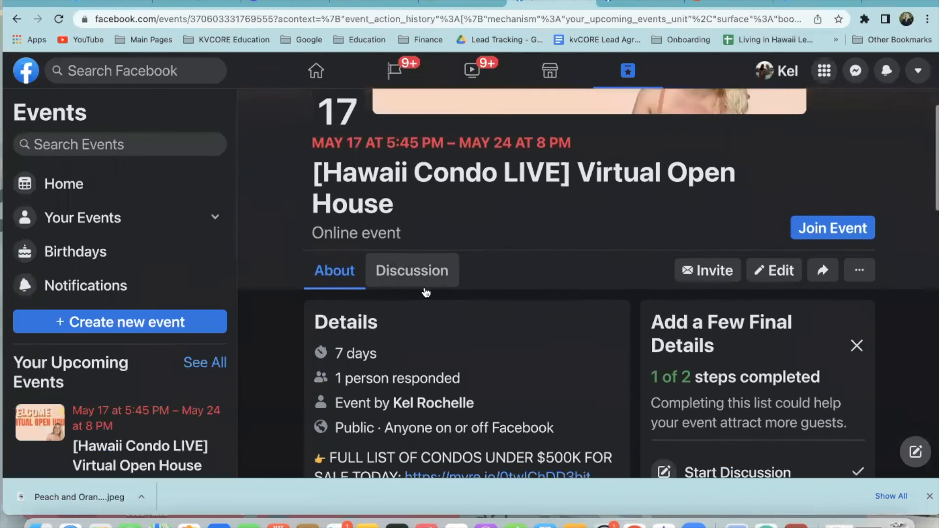
{"action": "scroll", "coordinate": [485, 185], "scroll_direction": "up", "scroll_amount": 4}
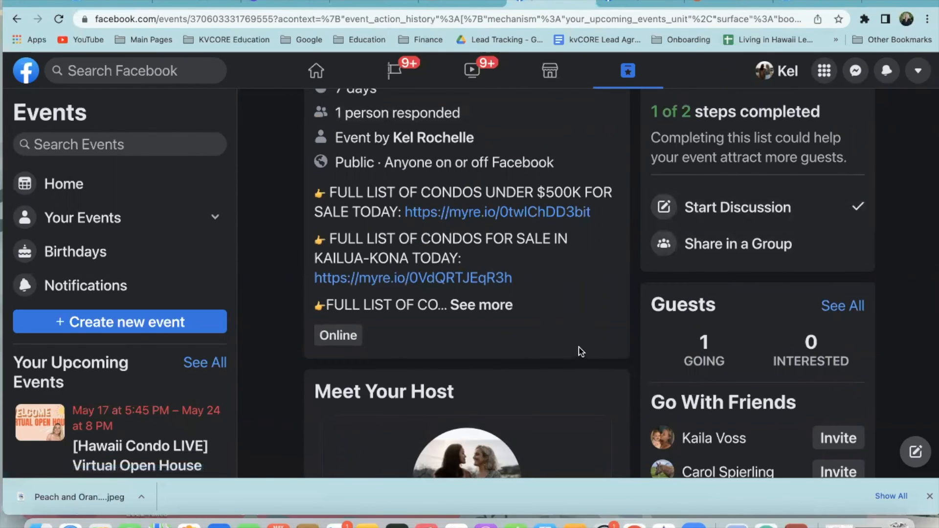
{"action": "scroll", "coordinate": [595, 357], "scroll_direction": "down", "scroll_amount": 1}
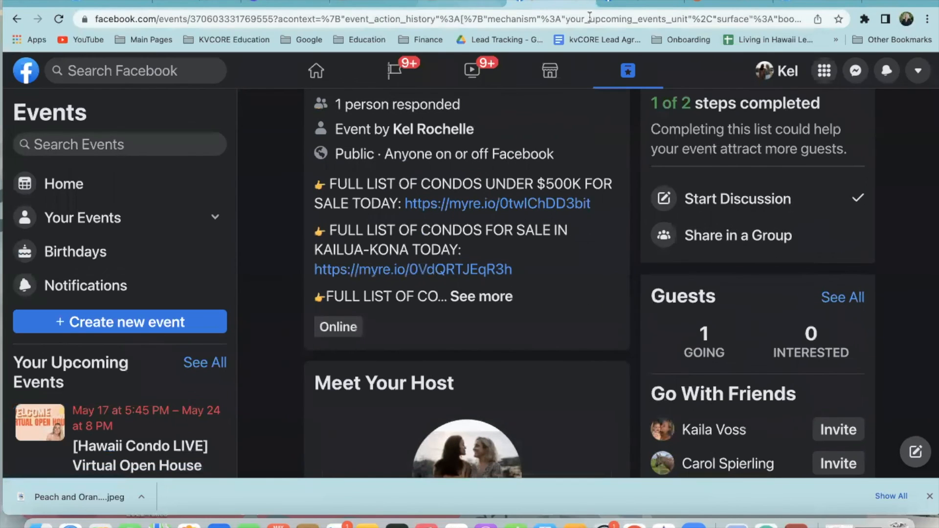
{"action": "scroll", "coordinate": [568, 235], "scroll_direction": "up", "scroll_amount": 5}
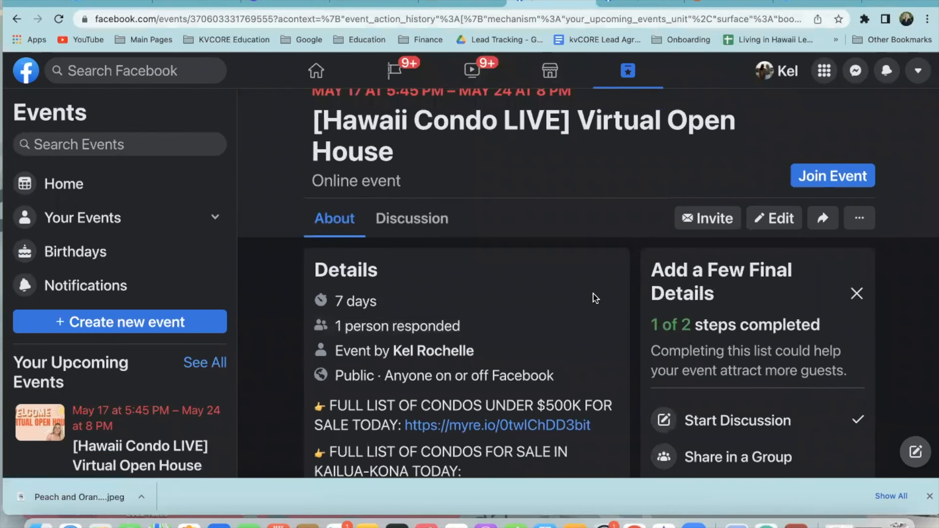
{"action": "scroll", "coordinate": [598, 326], "scroll_direction": "down", "scroll_amount": 1}
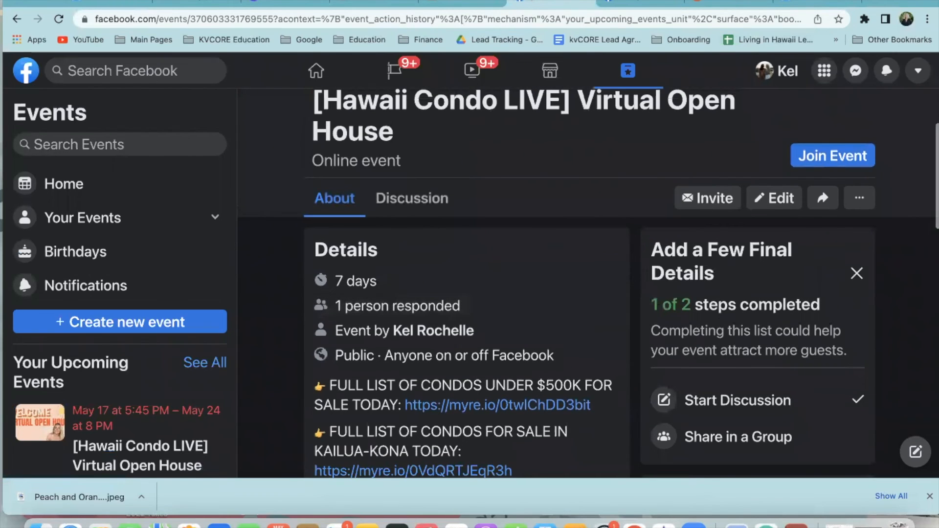
Return to the Hawaii Condo LIVE SHOWING video page on YouTube
{"action": "left_click", "coordinate": [456, 4]}
{"action": "scroll", "coordinate": [497, 246], "scroll_direction": "up", "scroll_amount": 5}
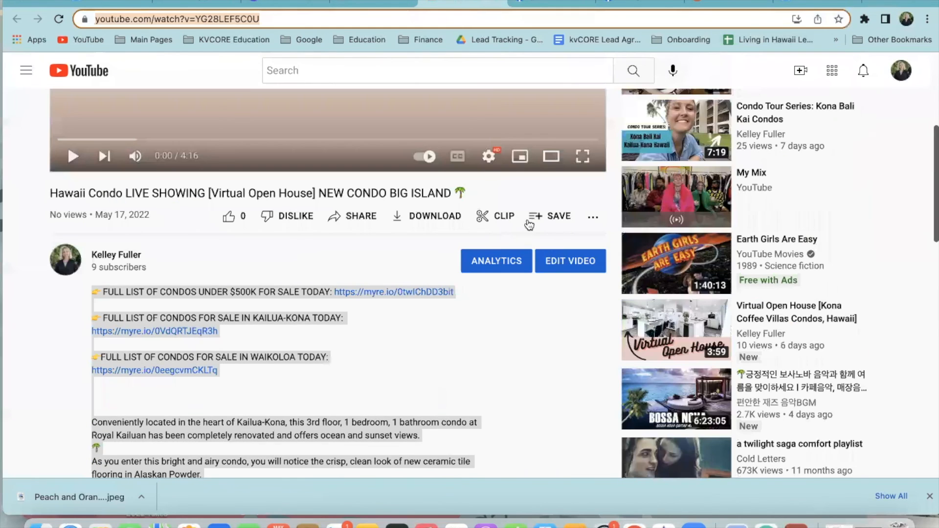
{"action": "scroll", "coordinate": [545, 203], "scroll_direction": "up", "scroll_amount": 1}
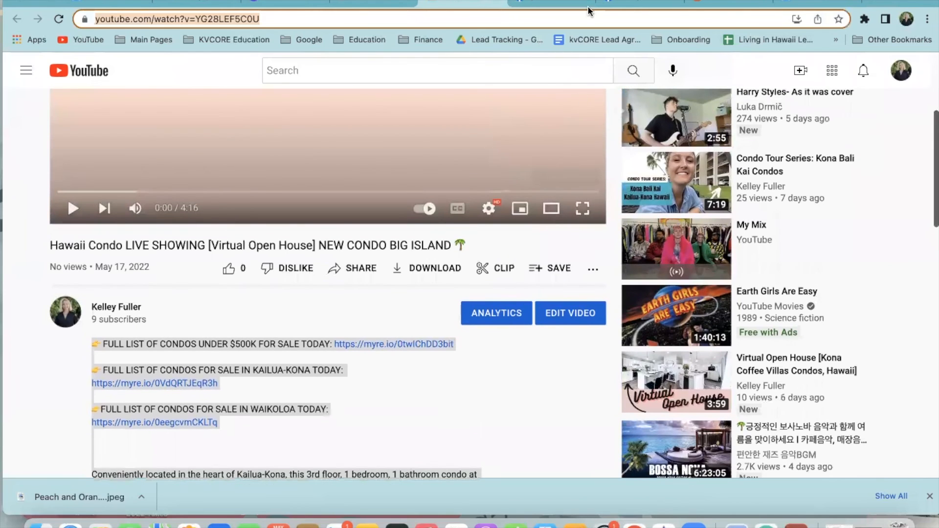
Search INSTA in a new browser tab and open the Instagram site
{"action": "left_click", "coordinate": [877, 1]}
{"action": "type", "text": "INSTA"}
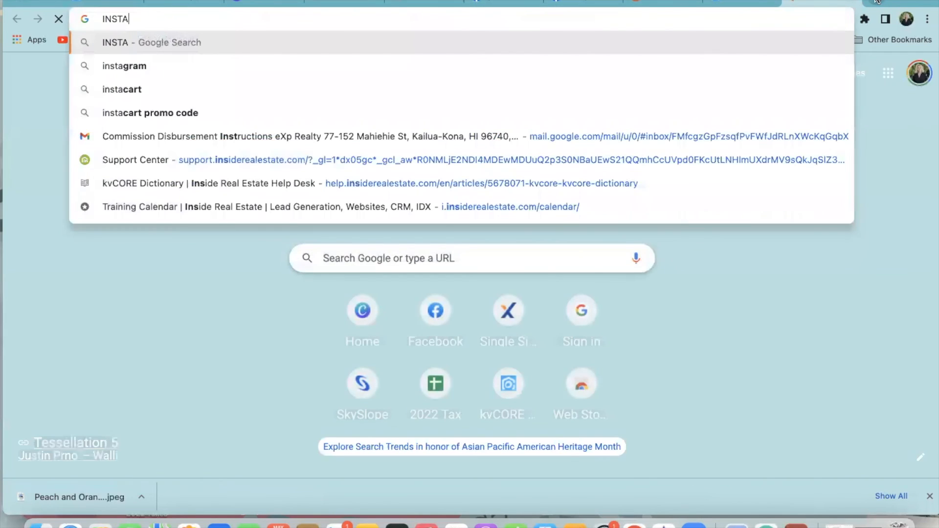
{"action": "key", "text": "Return"}
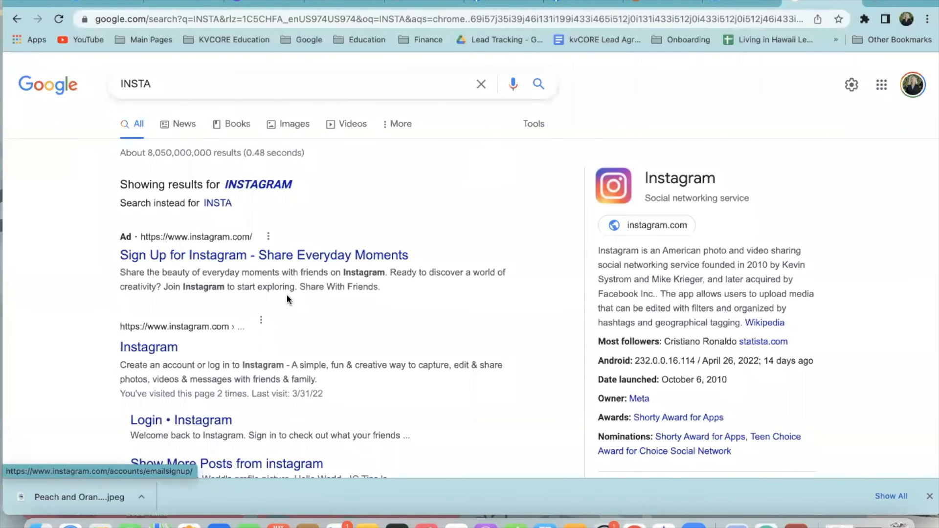
{"action": "left_click", "coordinate": [161, 348]}
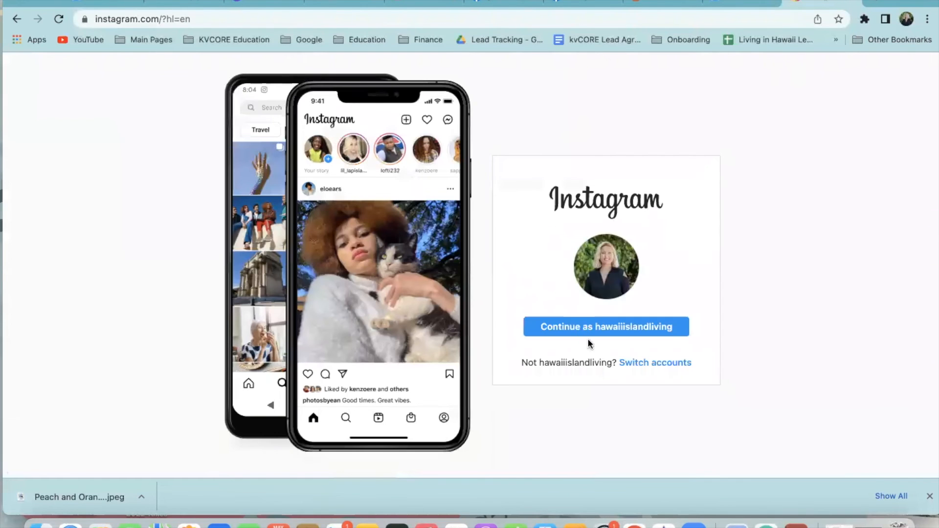
Continue as the saved Instagram account, decline notifications, and start a new post
{"action": "left_click", "coordinate": [600, 325]}
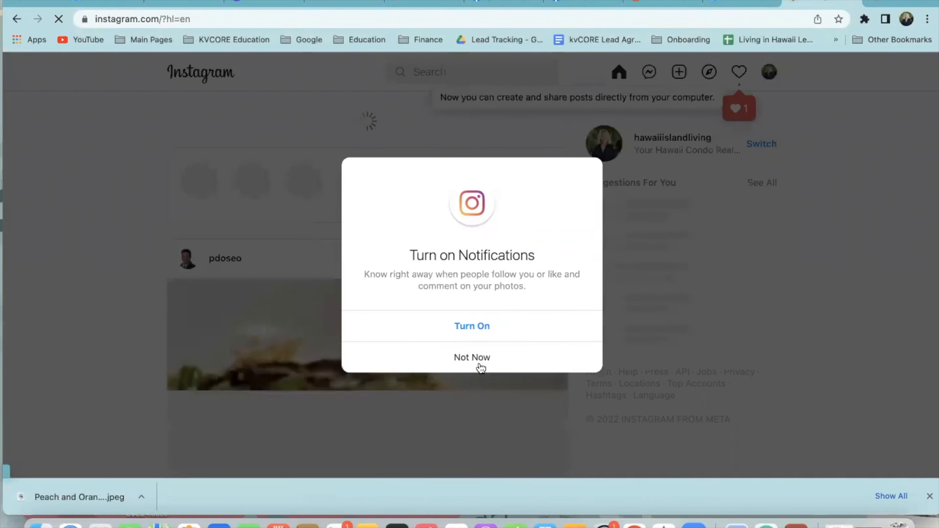
{"action": "left_click", "coordinate": [479, 359]}
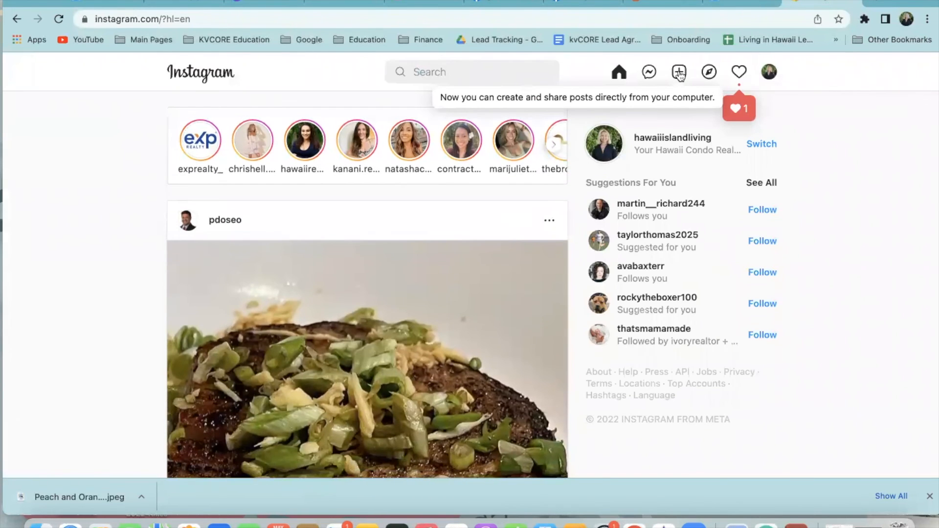
{"action": "left_click", "coordinate": [679, 73]}
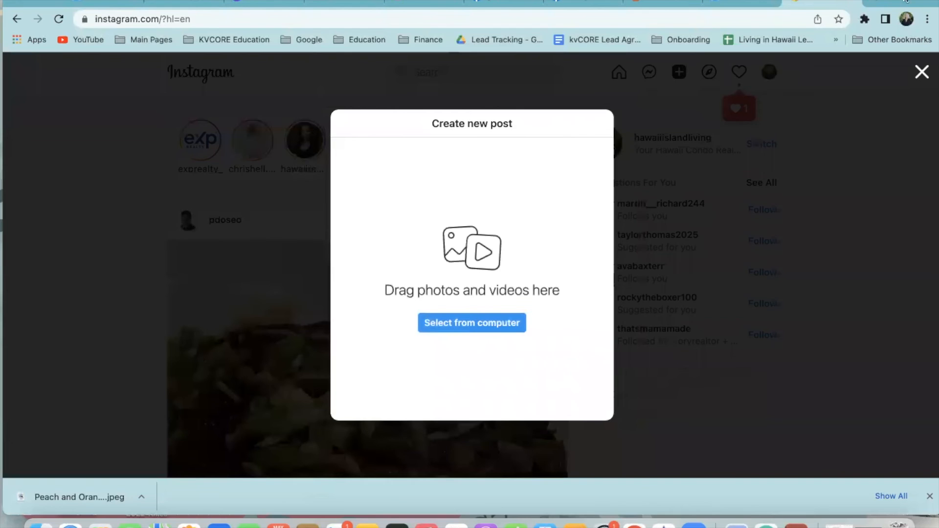
Drag the Virtual Open House video from the desktop into the new Instagram post
{"action": "left_click_drag", "start_coordinate": [908, 2], "coordinate": [906, 137]}
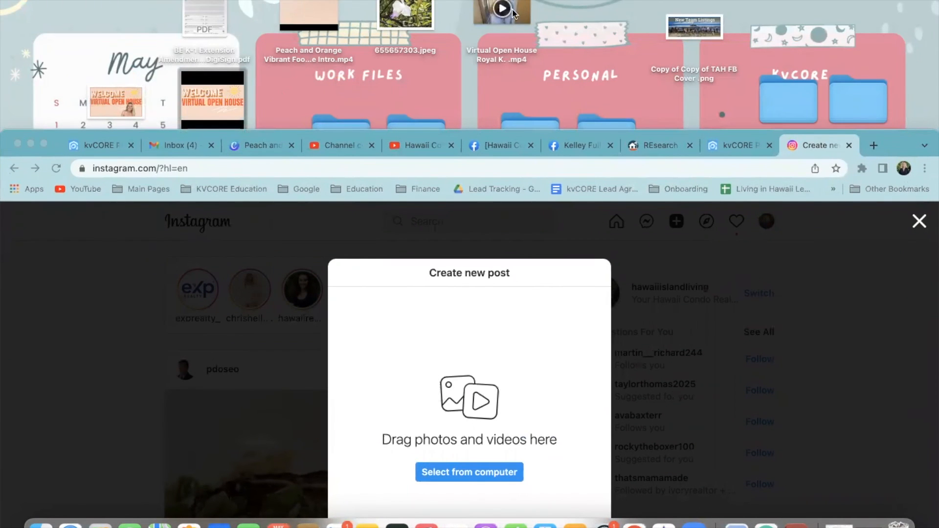
{"action": "left_click_drag", "start_coordinate": [518, 3], "coordinate": [522, 384]}
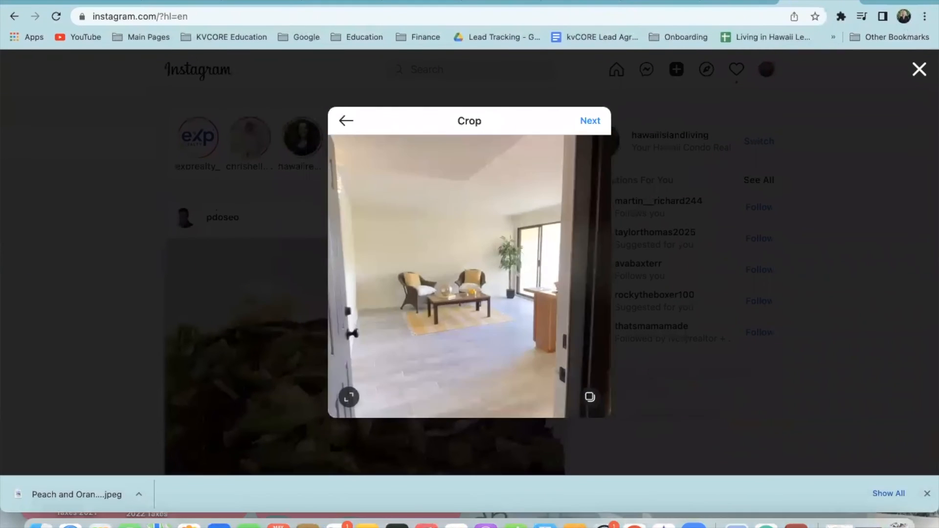
{"action": "left_click", "coordinate": [590, 122]}
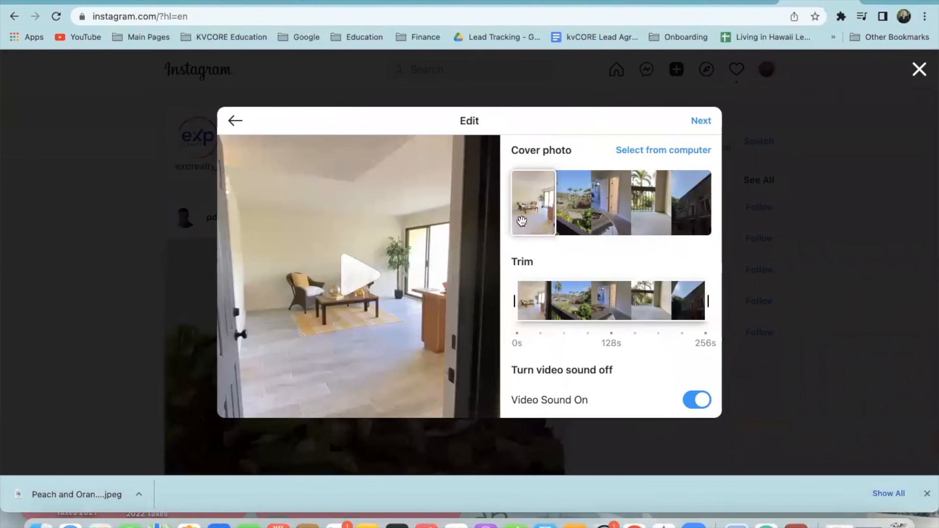
Choose the balcony palm-view frame as the cover and turn the video sound off
{"action": "scroll", "coordinate": [609, 321], "scroll_direction": "down", "scroll_amount": 1}
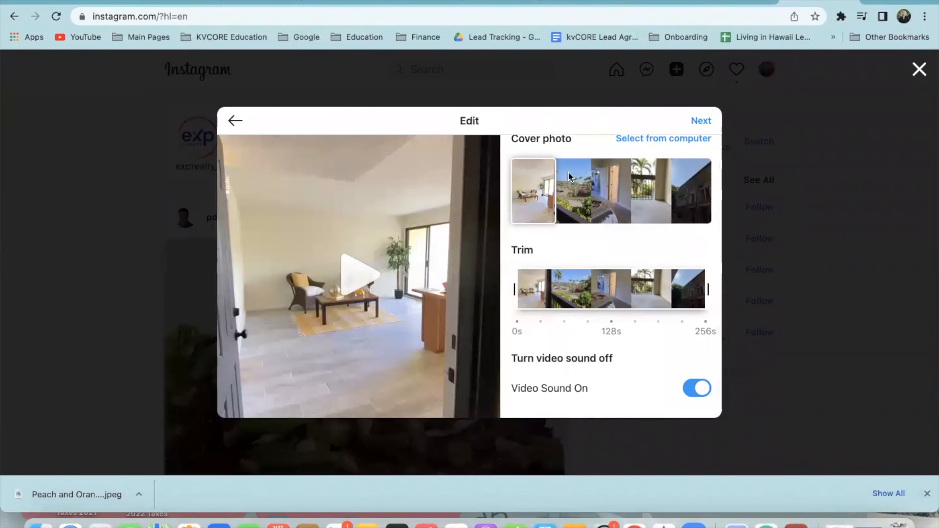
{"action": "left_click_drag", "start_coordinate": [526, 191], "coordinate": [566, 192]}
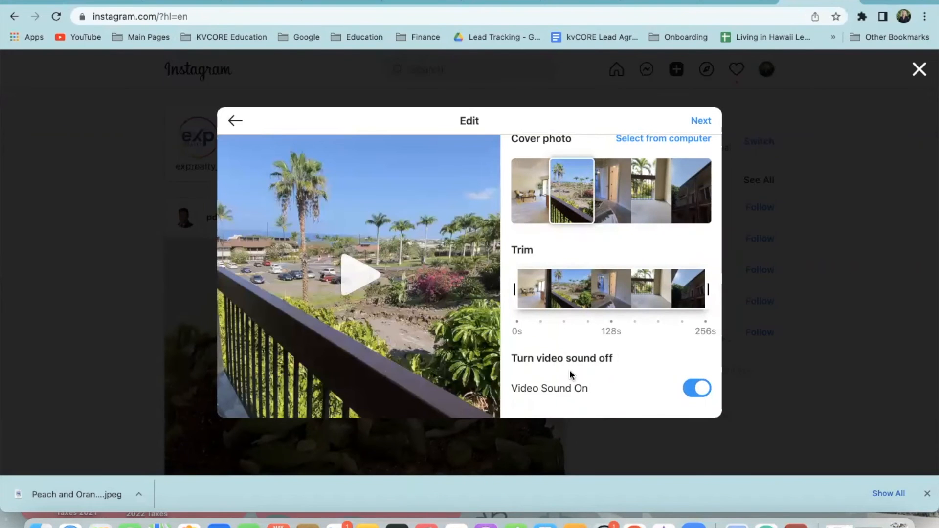
{"action": "left_click", "coordinate": [696, 394]}
{"action": "scroll", "coordinate": [666, 154], "scroll_direction": "up", "scroll_amount": 1}
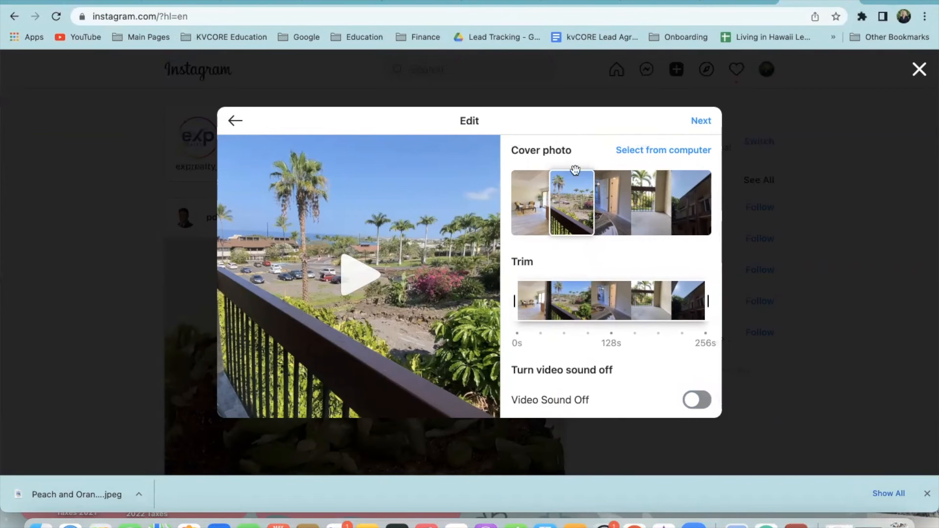
{"action": "left_click", "coordinate": [488, 3]}
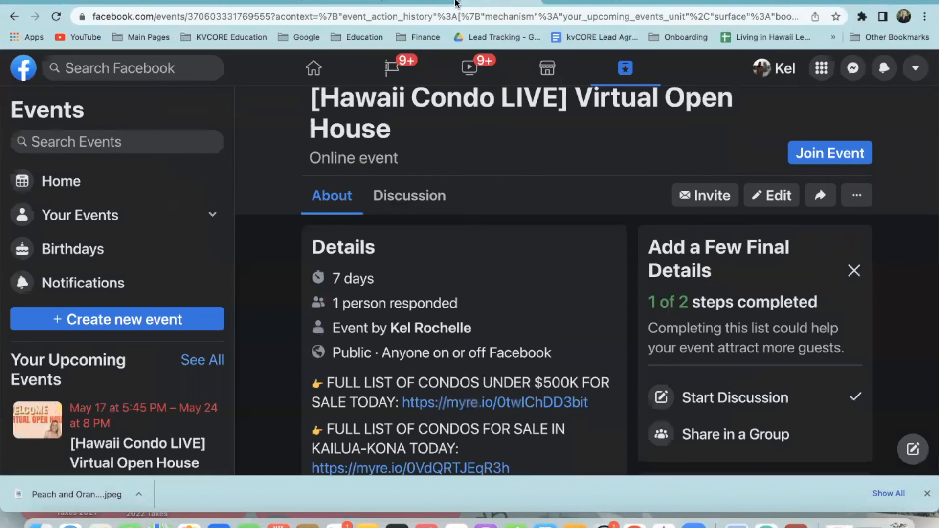
Resize the Canva cover design to Instagram Reels 1080 × 1920
{"action": "left_click", "coordinate": [251, 3]}
{"action": "left_click", "coordinate": [349, 238]}
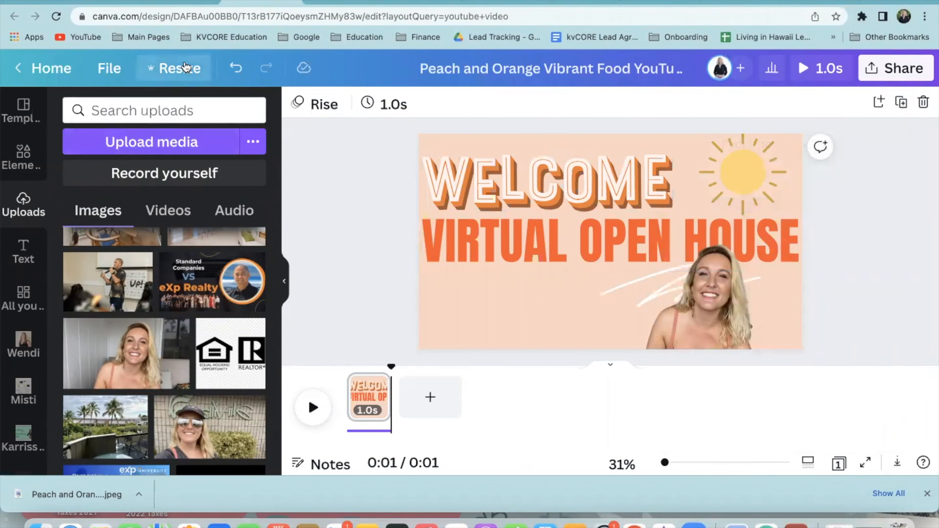
{"action": "left_click", "coordinate": [184, 68]}
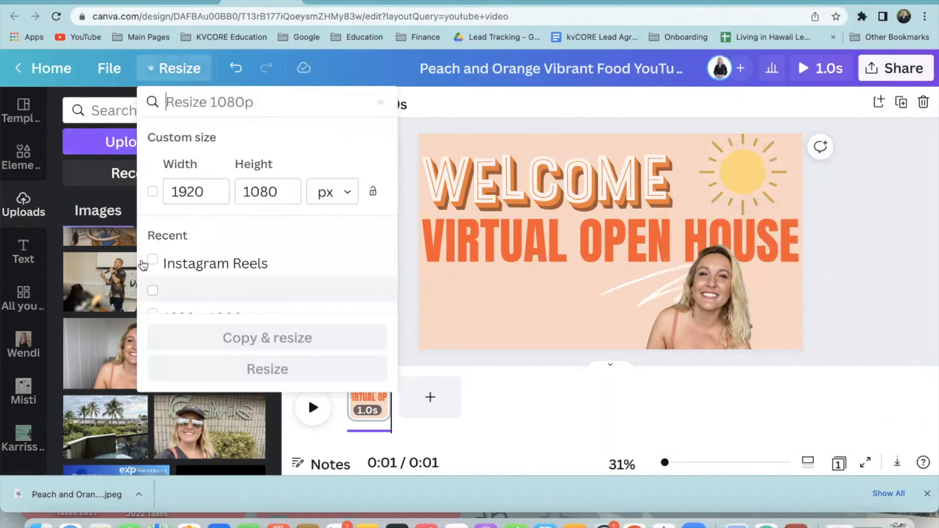
{"action": "left_click", "coordinate": [151, 262]}
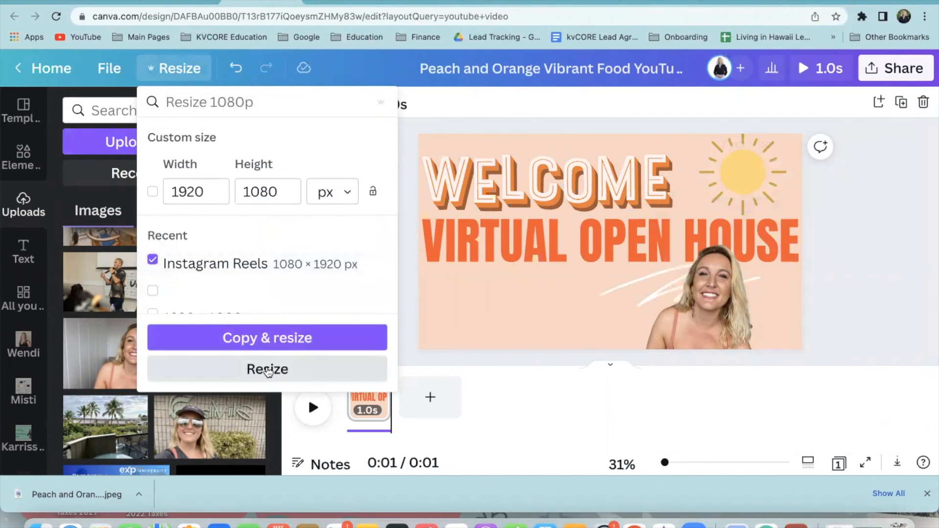
{"action": "left_click", "coordinate": [267, 369]}
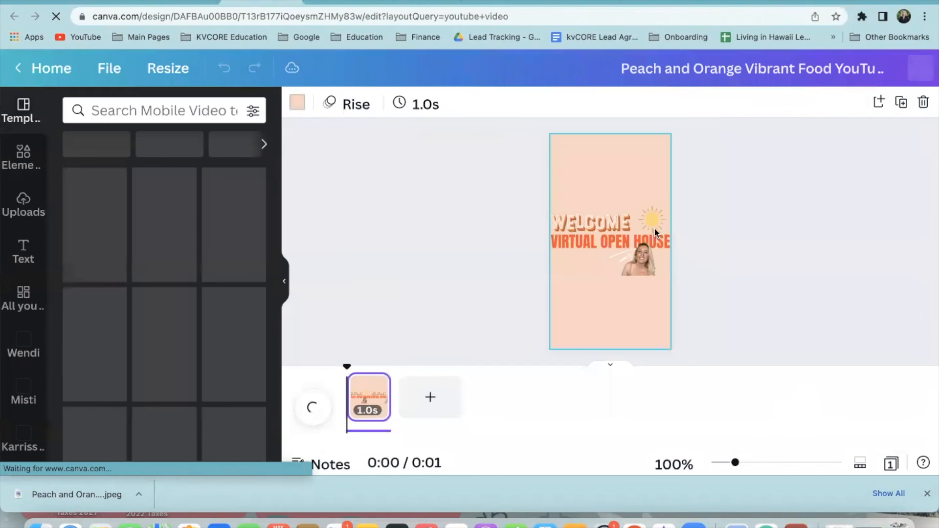
Enlarge WELCOME, move the sun under it, and split VIRTUAL OPEN HOUSE onto three lines
{"action": "left_click", "coordinate": [605, 222]}
{"action": "left_click_drag", "start_coordinate": [630, 214], "coordinate": [650, 185]}
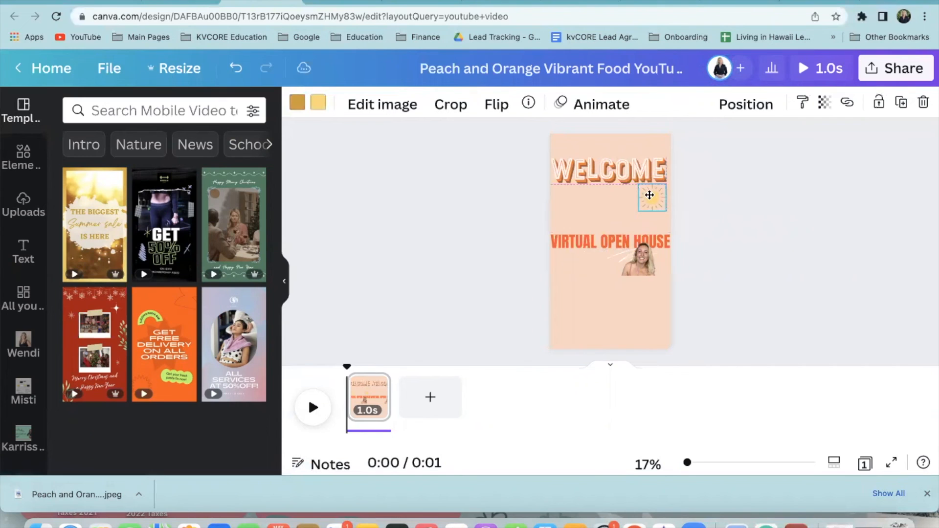
{"action": "left_click", "coordinate": [603, 240]}
{"action": "key", "text": "Return"}
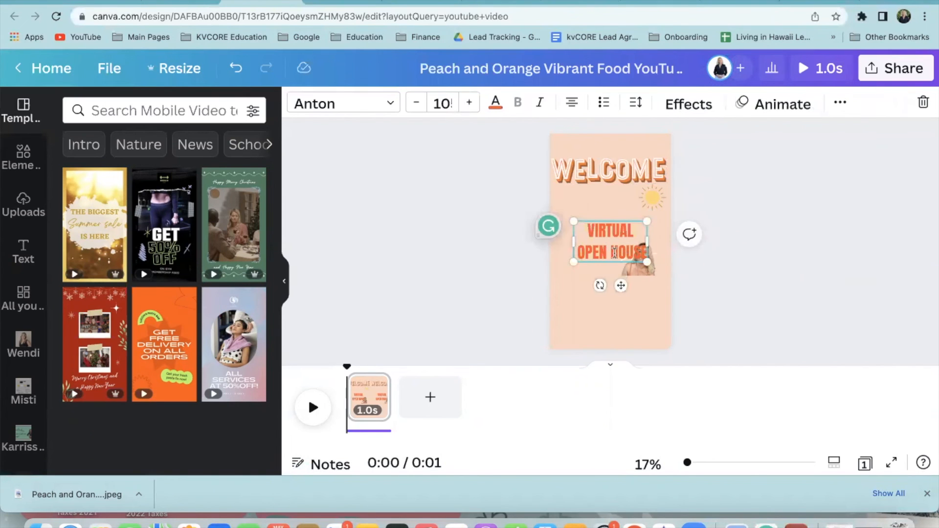
{"action": "key", "text": "Return"}
Enlarge the woman's photo and move it and the white squiggle to the page bottom
{"action": "left_click", "coordinate": [743, 278]}
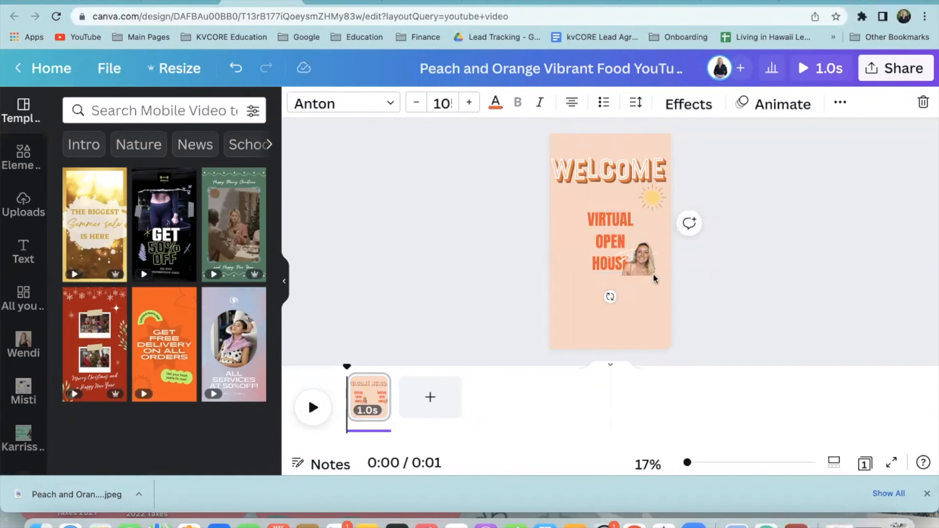
{"action": "left_click_drag", "start_coordinate": [652, 261], "coordinate": [749, 264]}
{"action": "left_click_drag", "start_coordinate": [651, 296], "coordinate": [605, 308]}
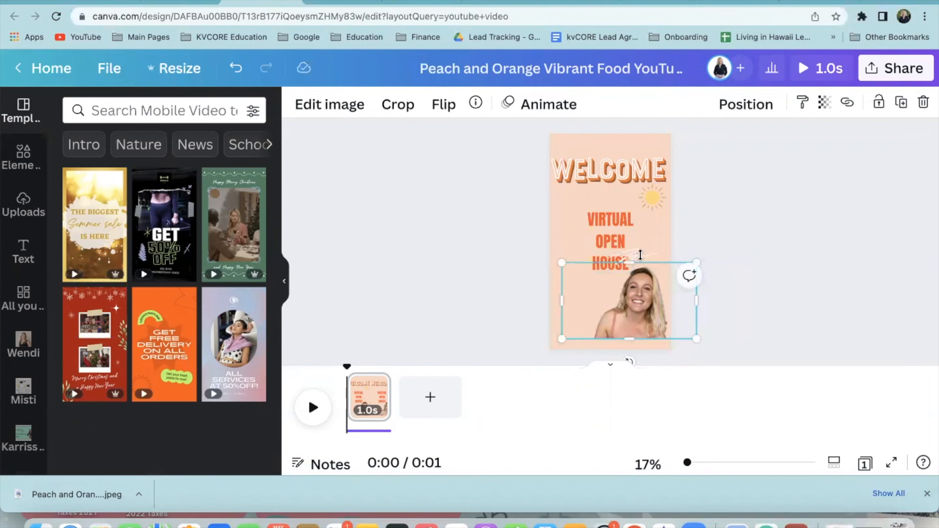
{"action": "left_click", "coordinate": [747, 204]}
{"action": "left_click_drag", "start_coordinate": [636, 256], "coordinate": [592, 342]}
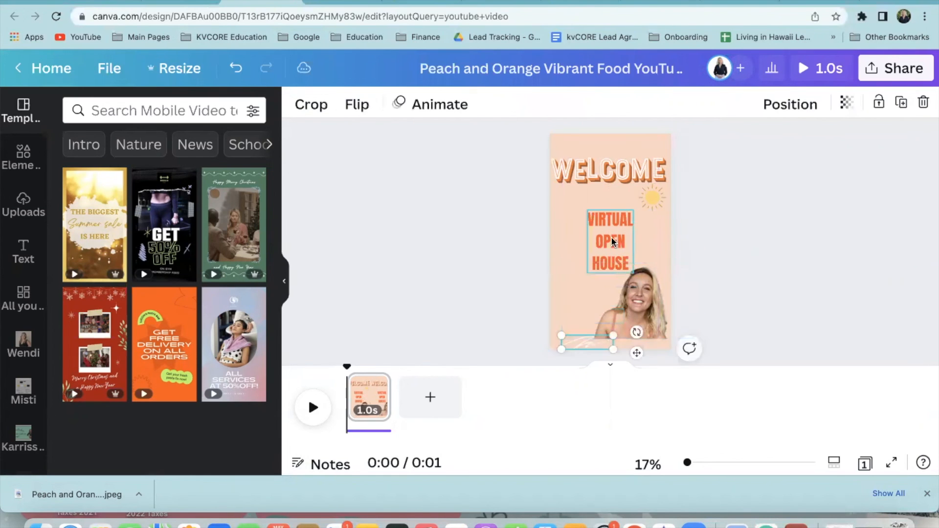
Widen the VIRTUAL OPEN HOUSE text, realign WELCOME, sun and photo, then open Share
{"action": "left_click", "coordinate": [621, 255]}
{"action": "left_click_drag", "start_coordinate": [633, 273], "coordinate": [710, 278]}
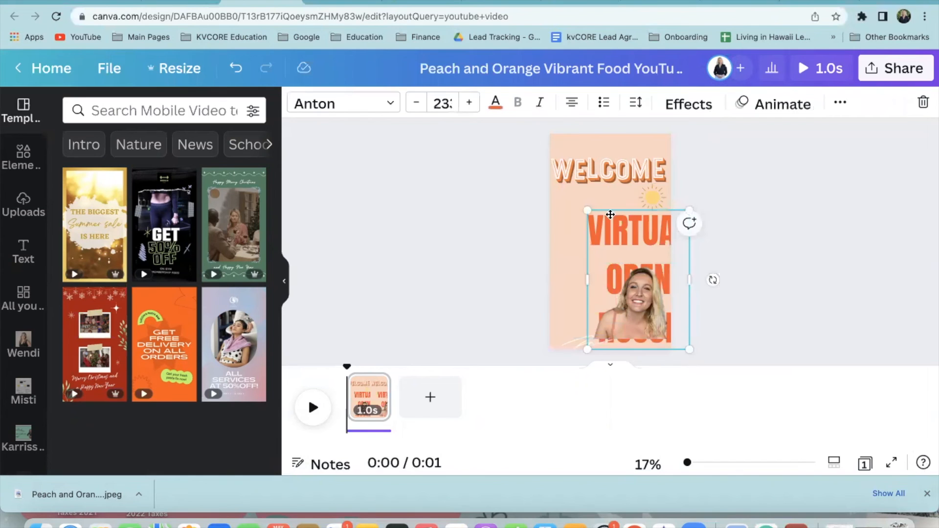
{"action": "left_click_drag", "start_coordinate": [611, 213], "coordinate": [592, 201]}
{"action": "left_click_drag", "start_coordinate": [644, 302], "coordinate": [648, 325]}
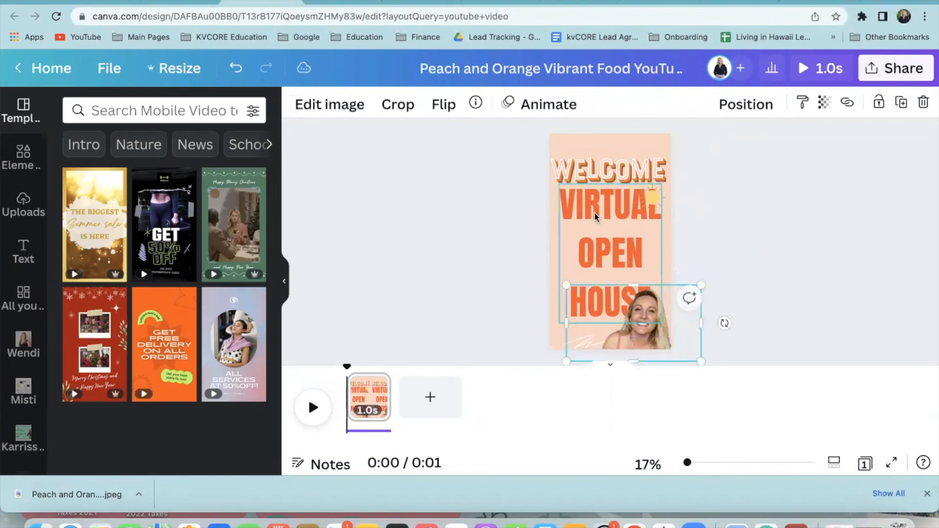
{"action": "left_click_drag", "start_coordinate": [623, 161], "coordinate": [623, 151]}
{"action": "left_click_drag", "start_coordinate": [652, 196], "coordinate": [656, 173]}
{"action": "left_click_drag", "start_coordinate": [614, 223], "coordinate": [608, 212]}
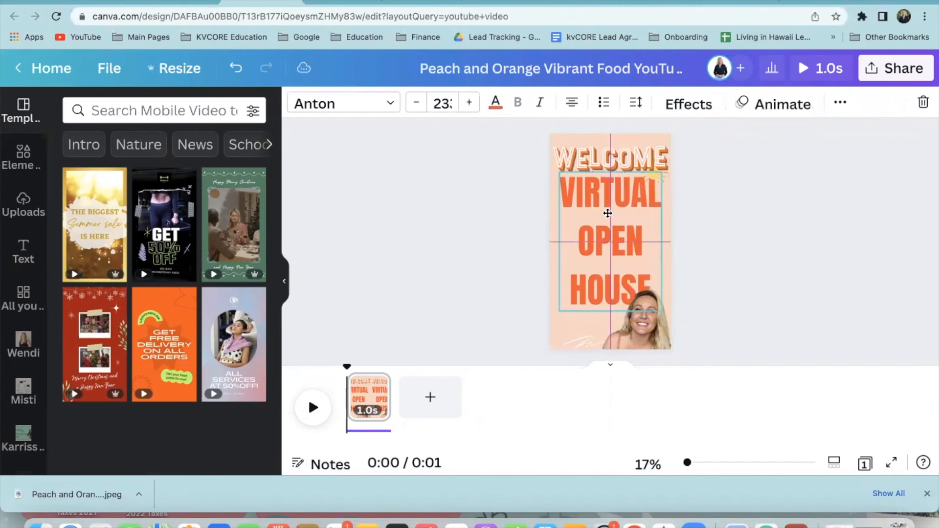
{"action": "left_click", "coordinate": [826, 324]}
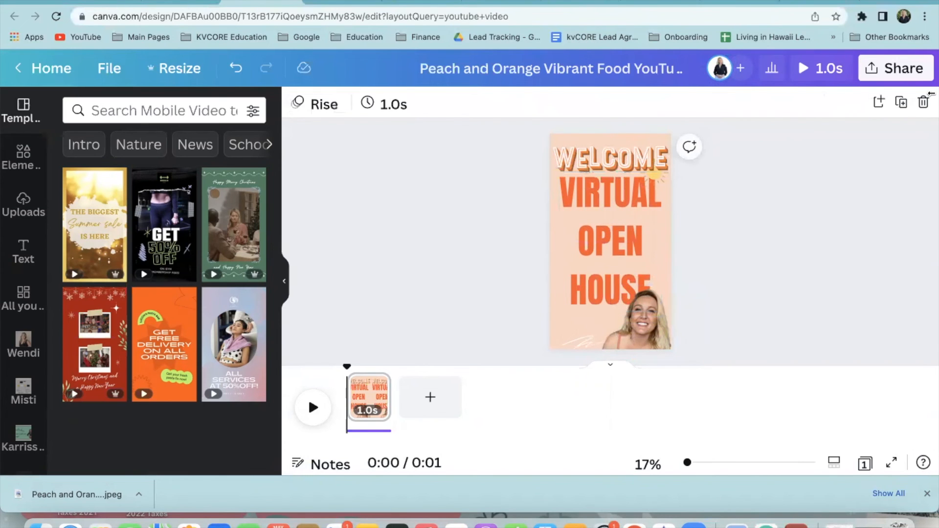
{"action": "left_click", "coordinate": [912, 77]}
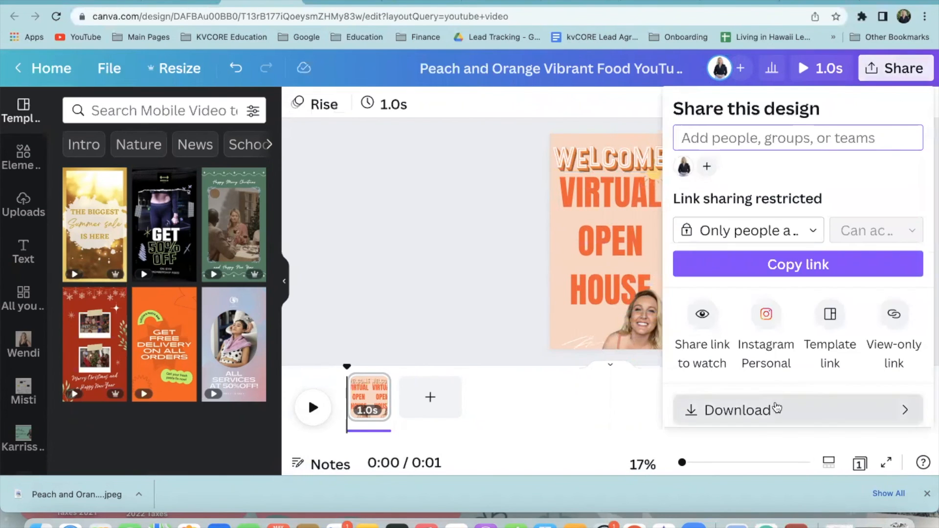
Download the Welcome Virtual Open House cover as an MP4 video and save it to the Desktop
{"action": "left_click", "coordinate": [772, 413]}
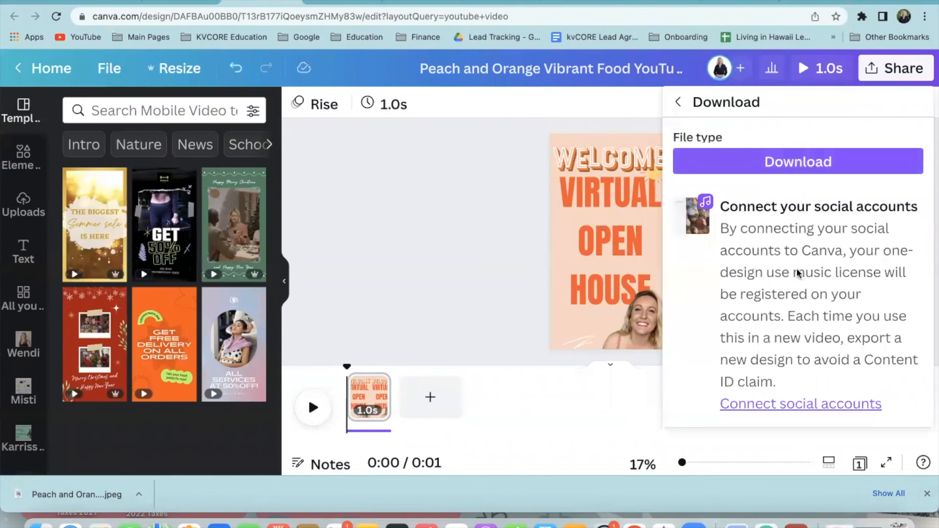
{"action": "left_click", "coordinate": [804, 164]}
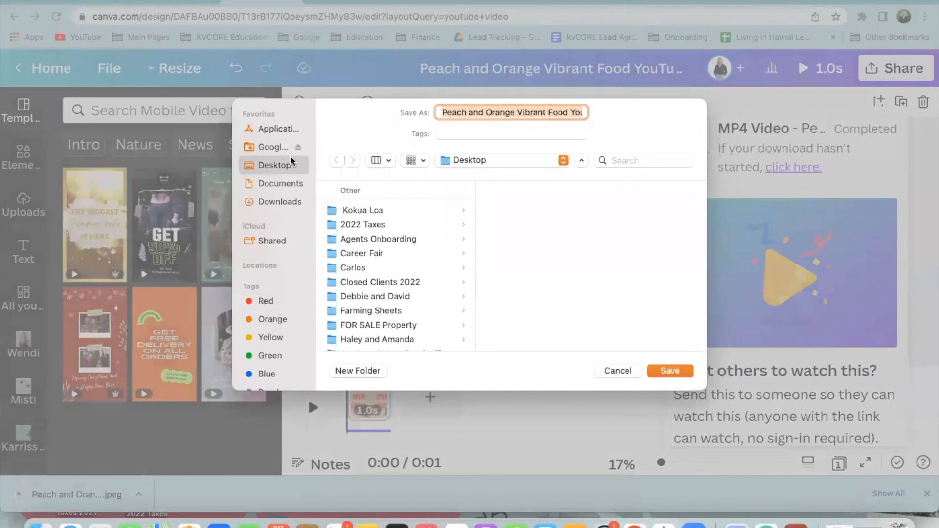
{"action": "left_click", "coordinate": [677, 374]}
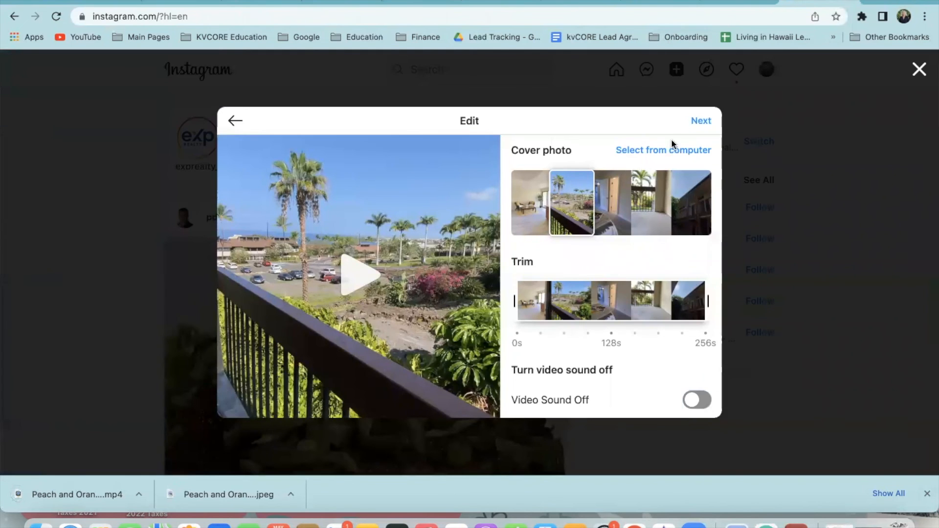
{"action": "left_click", "coordinate": [664, 152]}
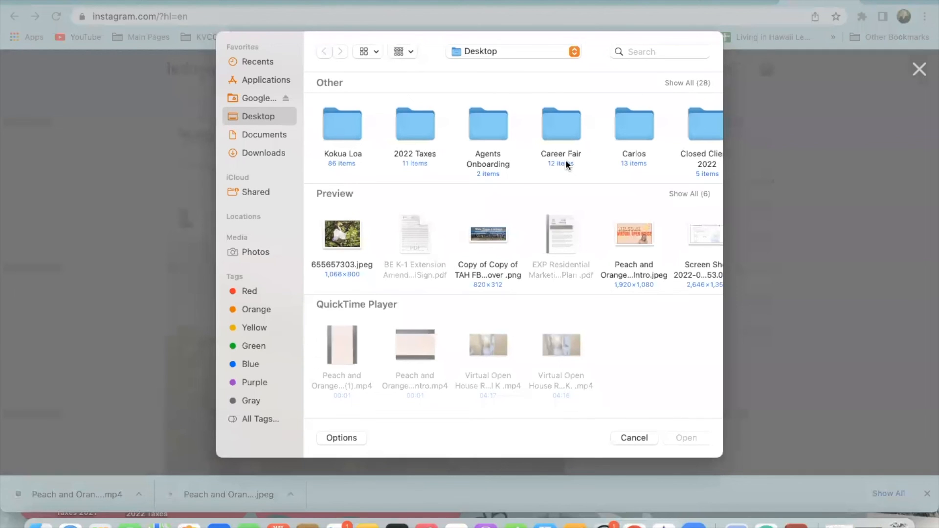
{"action": "scroll", "coordinate": [636, 254], "scroll_direction": "right", "scroll_amount": 2}
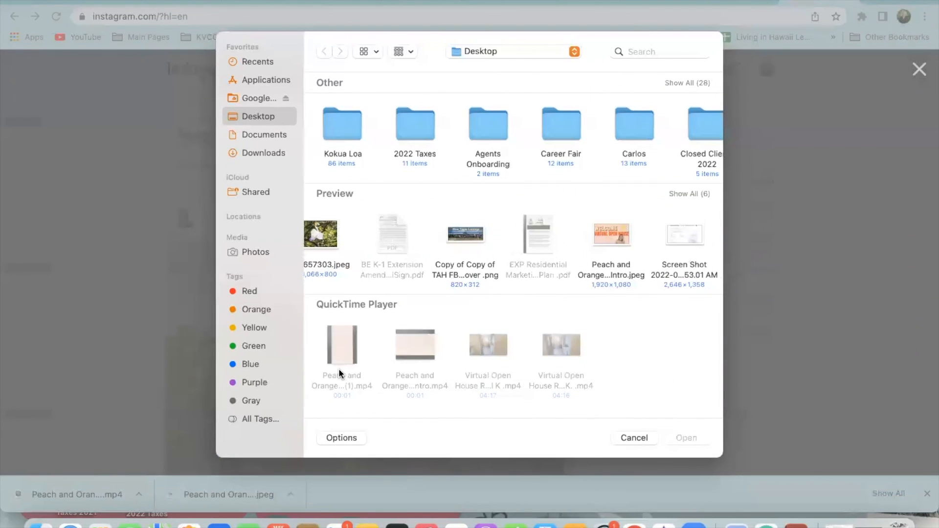
{"action": "left_click", "coordinate": [342, 356]}
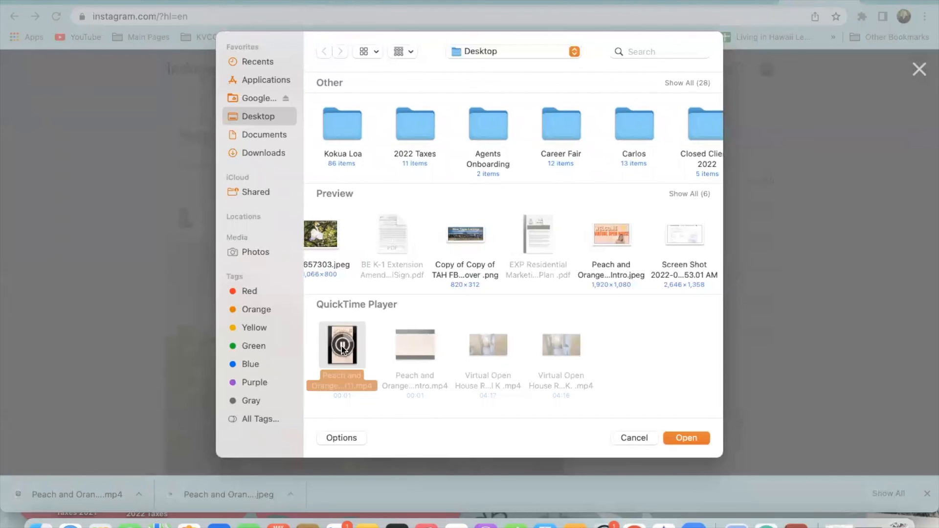
{"action": "left_click", "coordinate": [687, 439]}
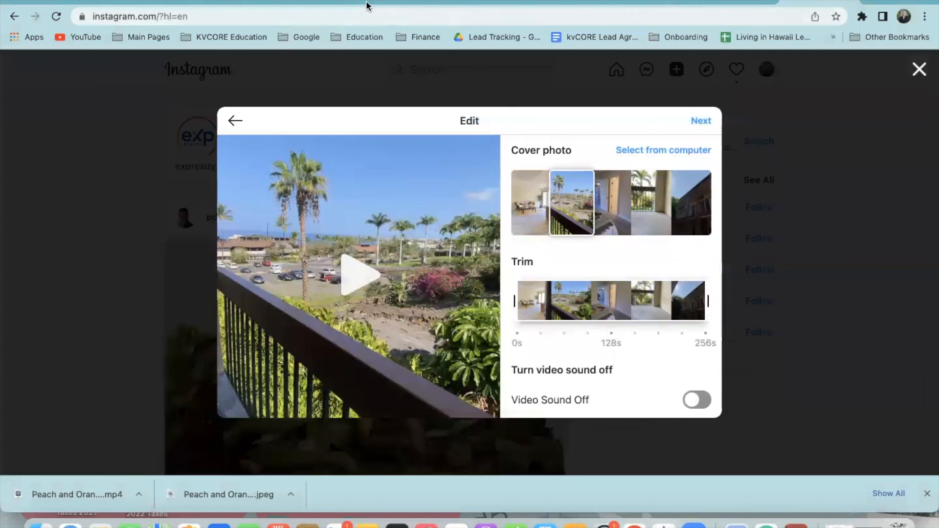
{"action": "left_click", "coordinate": [442, 2]}
Back in the Canva design, start downloading it as a video again
{"action": "left_click", "coordinate": [246, 5]}
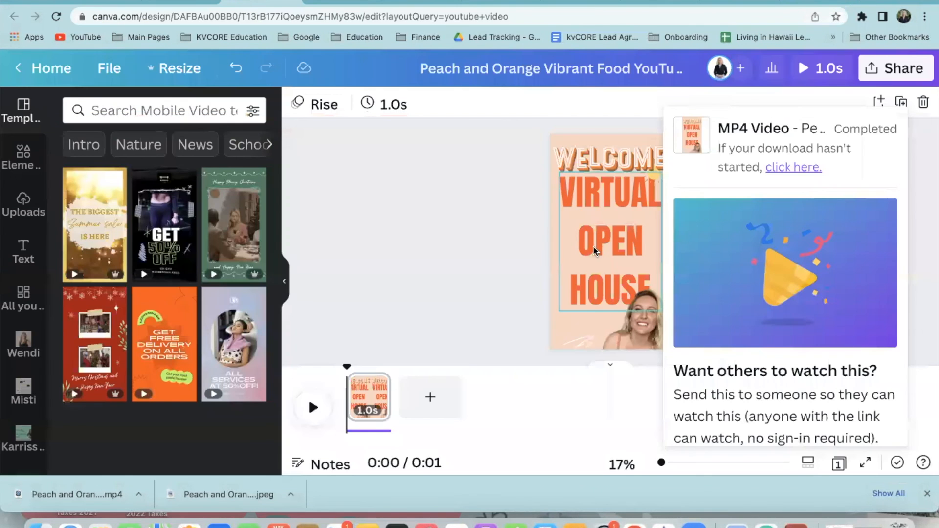
{"action": "left_click", "coordinate": [899, 74]}
{"action": "scroll", "coordinate": [757, 308], "scroll_direction": "down", "scroll_amount": 2}
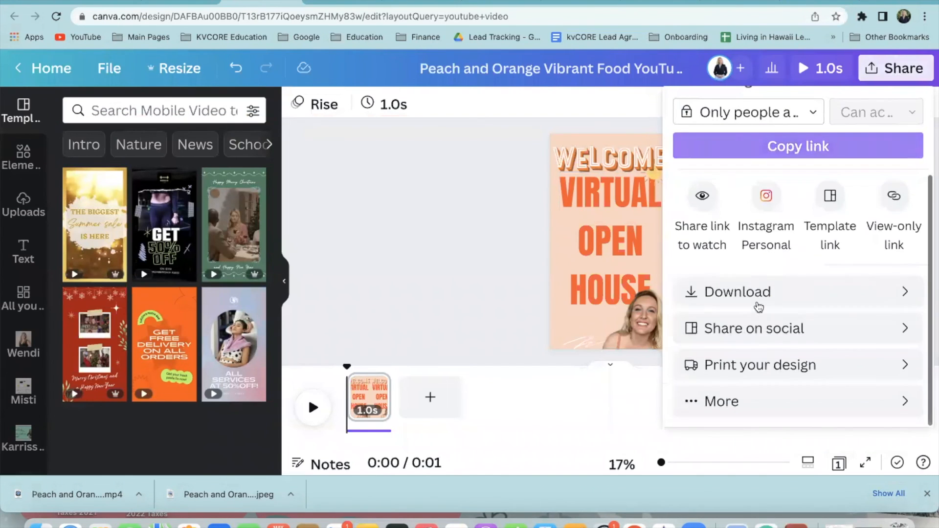
{"action": "left_click", "coordinate": [765, 291]}
{"action": "left_click", "coordinate": [751, 164]}
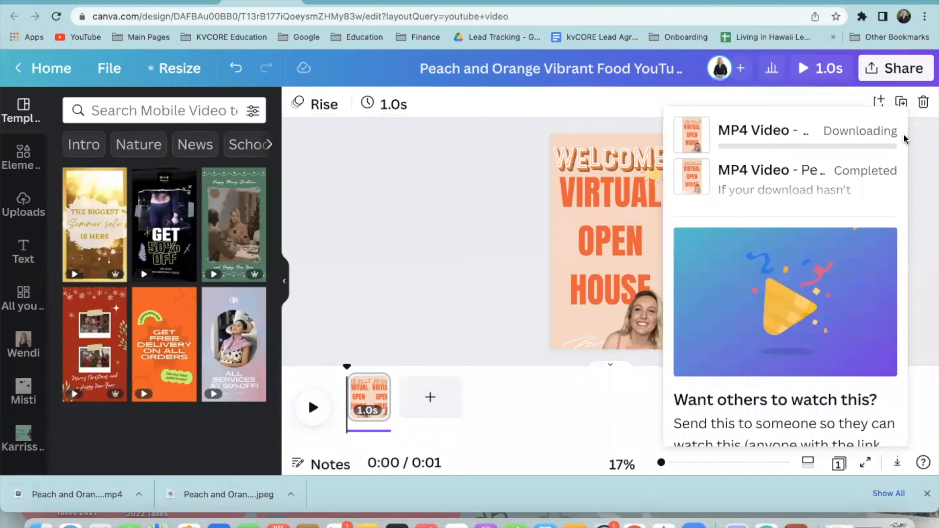
Download the design with file type PNG and save the image to the Desktop
{"action": "left_click", "coordinate": [870, 71]}
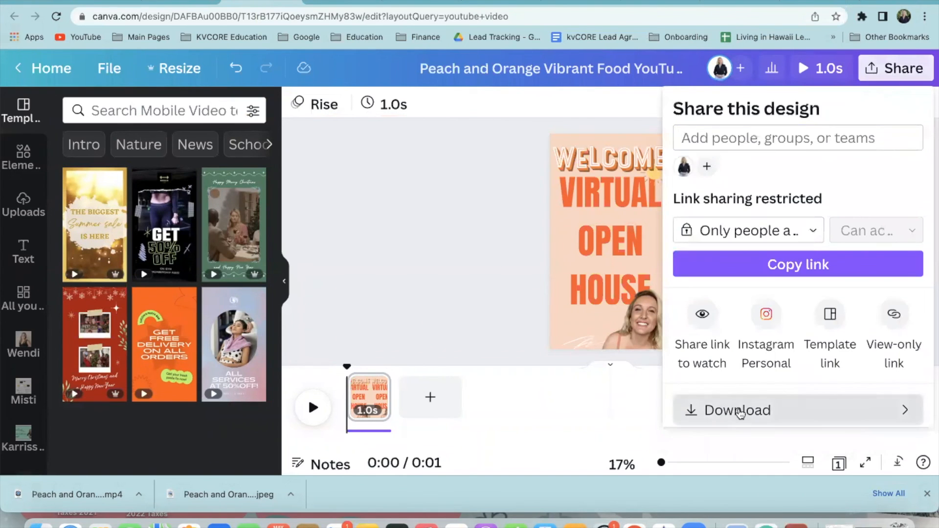
{"action": "left_click", "coordinate": [738, 409]}
{"action": "left_click", "coordinate": [713, 166]}
{"action": "scroll", "coordinate": [736, 106], "scroll_direction": "up", "scroll_amount": 3}
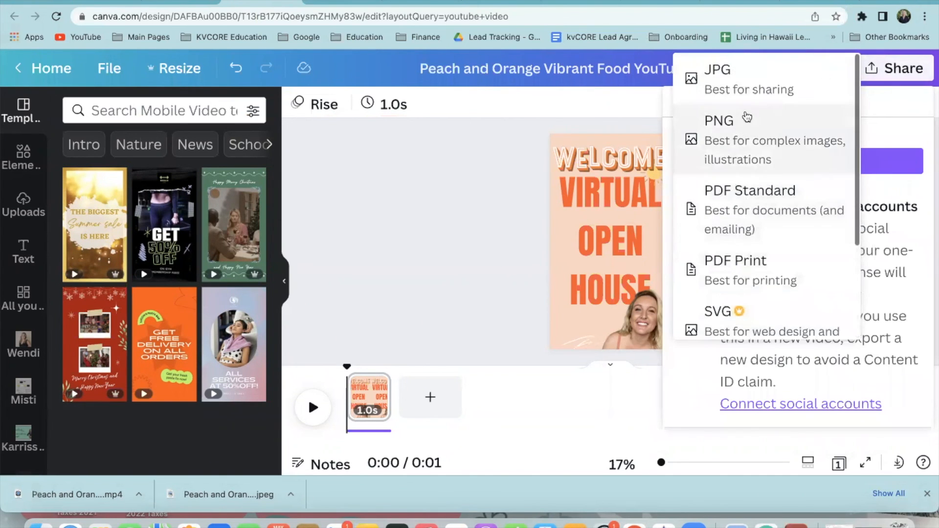
{"action": "left_click", "coordinate": [752, 147]}
{"action": "scroll", "coordinate": [786, 396], "scroll_direction": "down", "scroll_amount": 1}
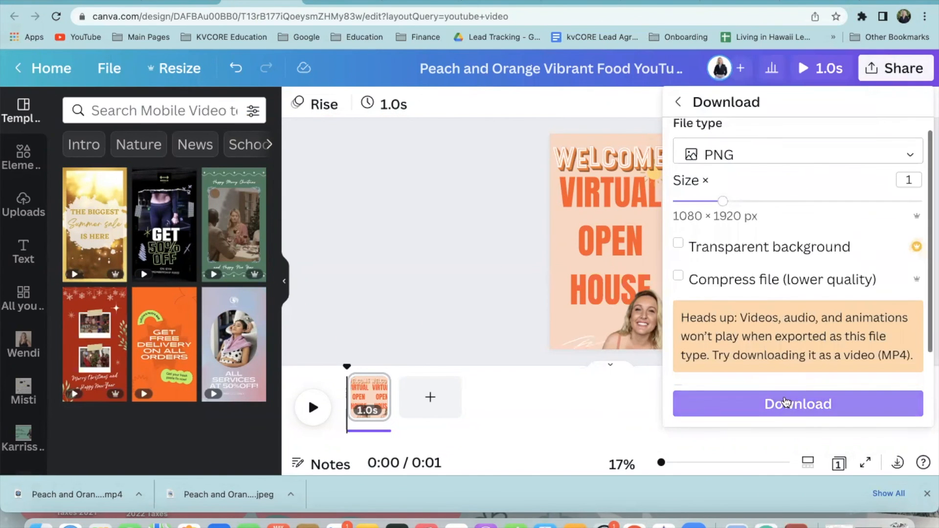
{"action": "left_click", "coordinate": [786, 403]}
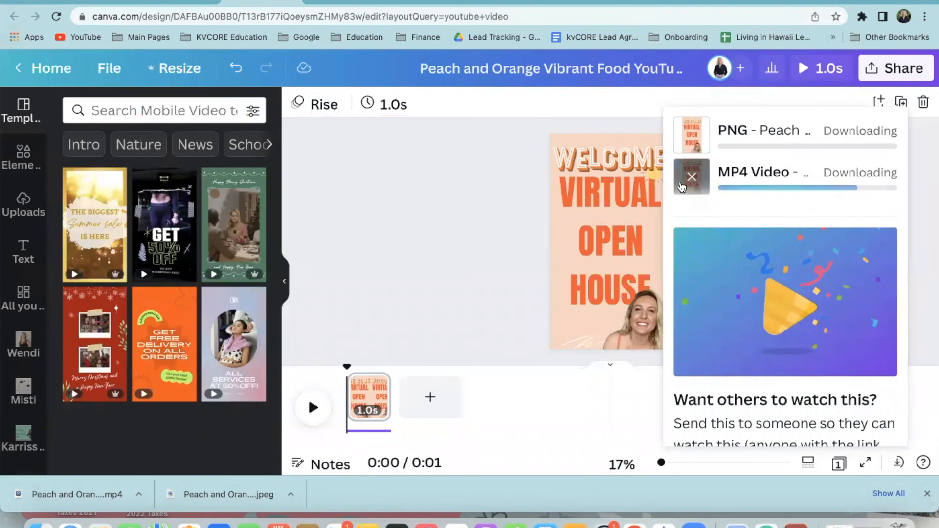
{"action": "mouse_move", "coordinate": [693, 181]}
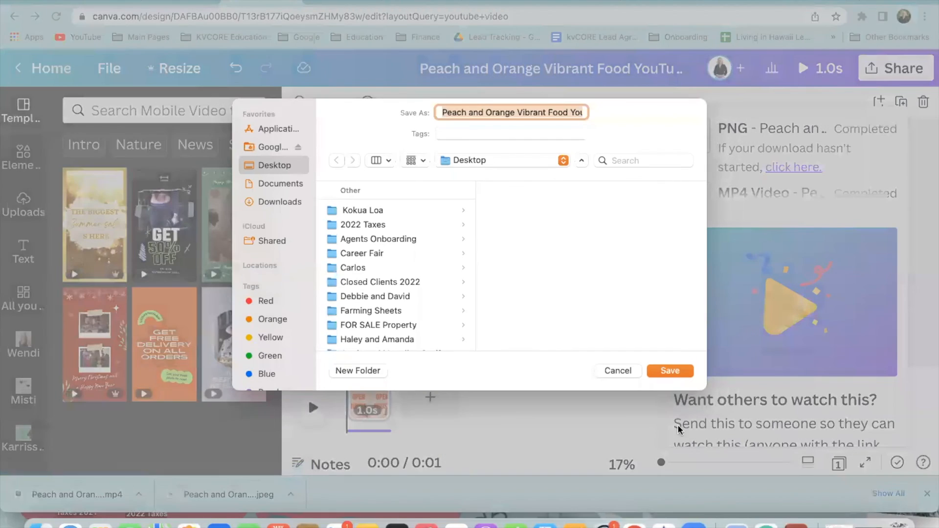
{"action": "left_click", "coordinate": [672, 375]}
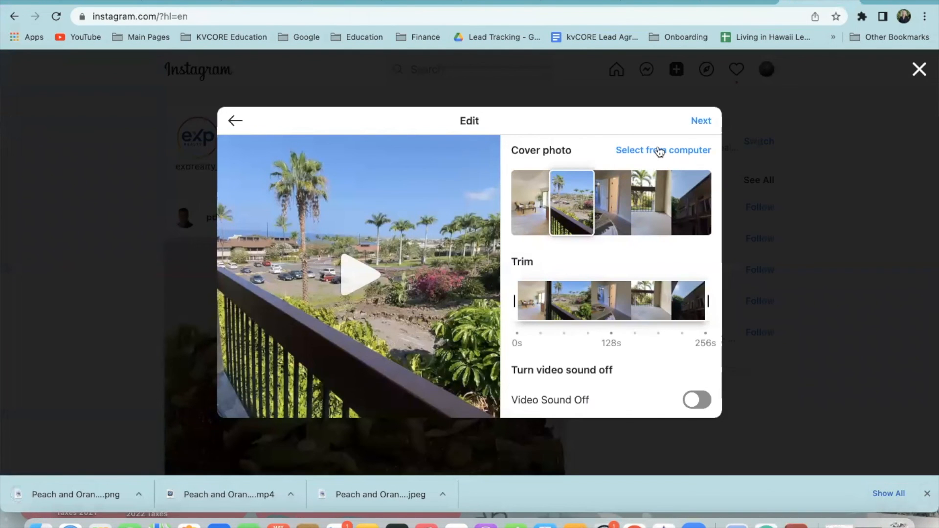
Set the Canva Intro.png as the video's cover photo and advance to the caption step
{"action": "left_click", "coordinate": [659, 148]}
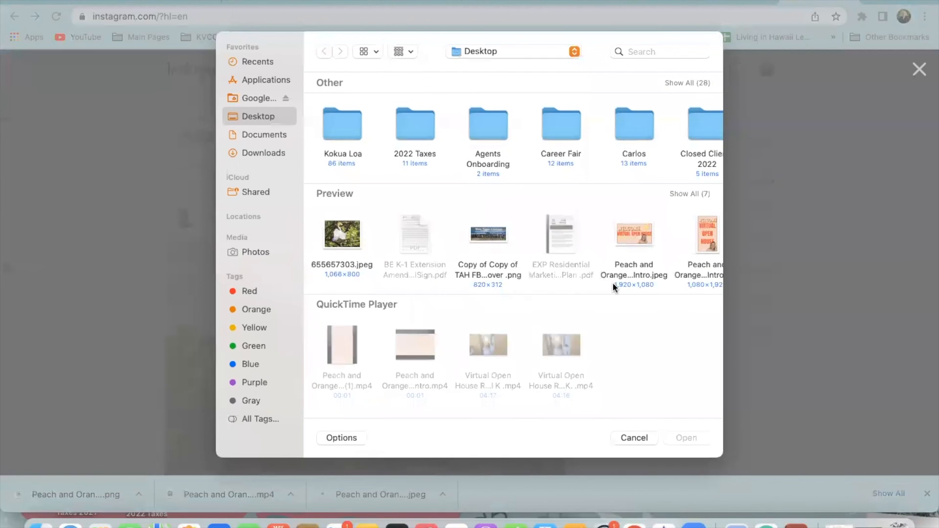
{"action": "left_click", "coordinate": [695, 240]}
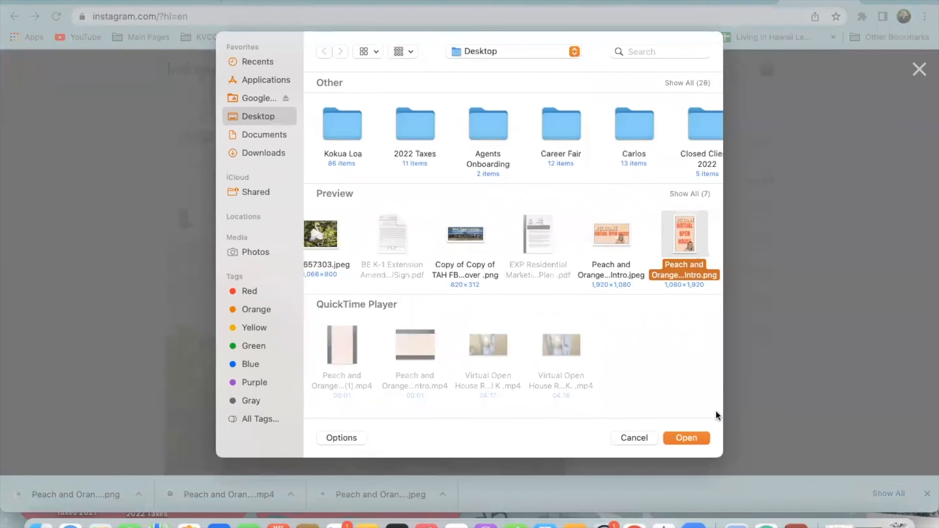
{"action": "left_click", "coordinate": [686, 438]}
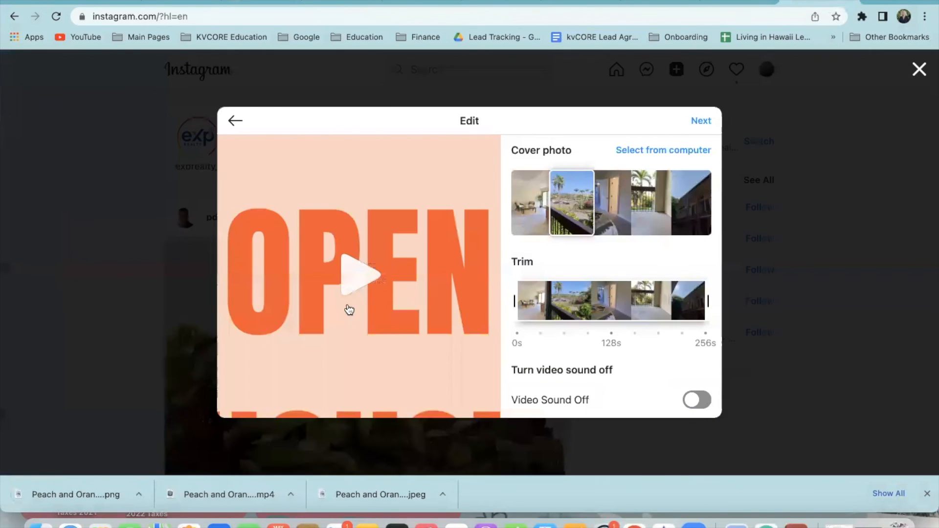
{"action": "left_click", "coordinate": [350, 245]}
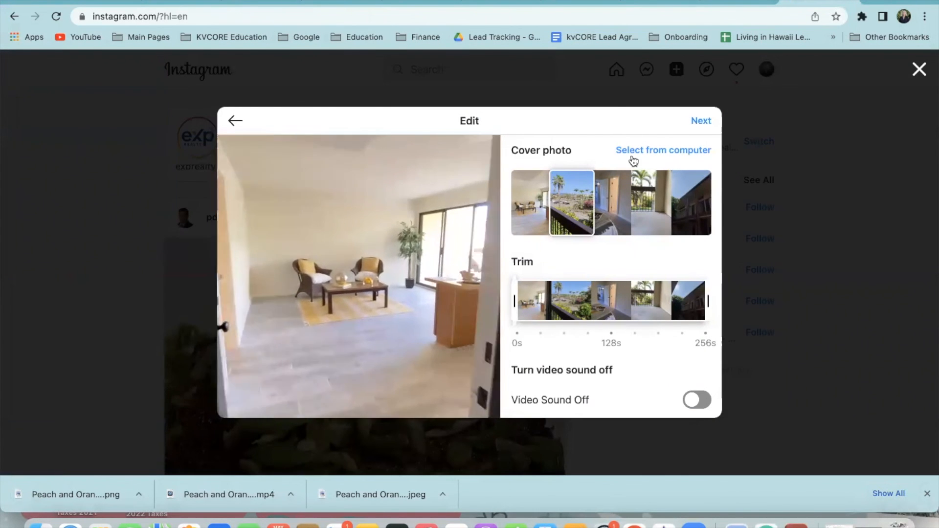
{"action": "left_click", "coordinate": [678, 151]}
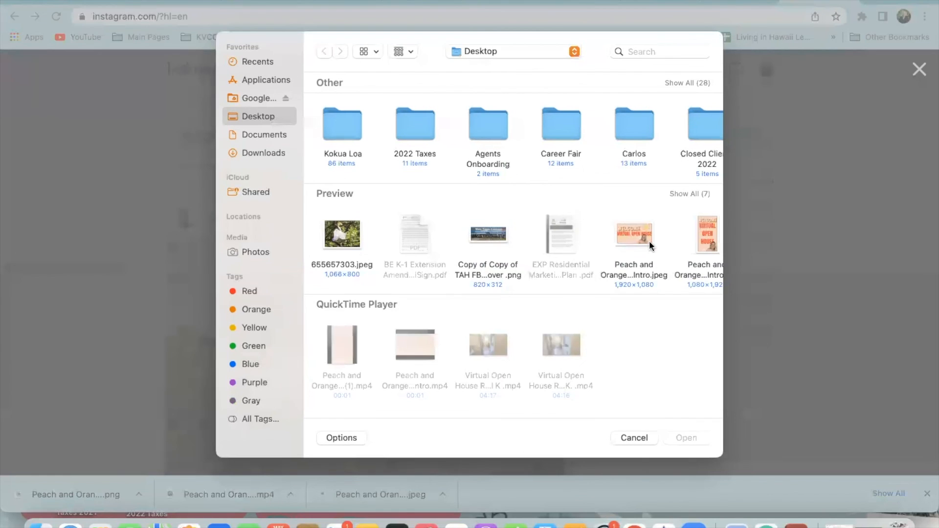
{"action": "left_click", "coordinate": [684, 274]}
{"action": "key", "text": "Return"}
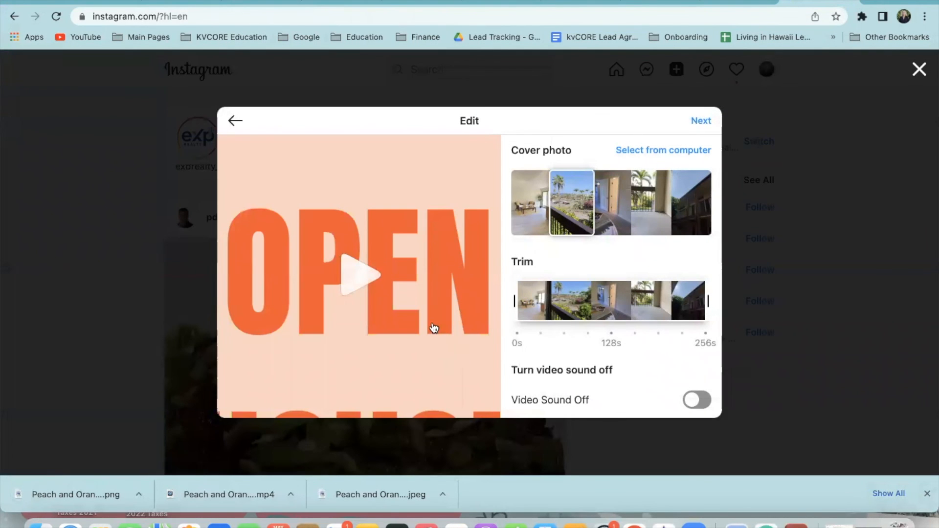
{"action": "left_click", "coordinate": [701, 121]}
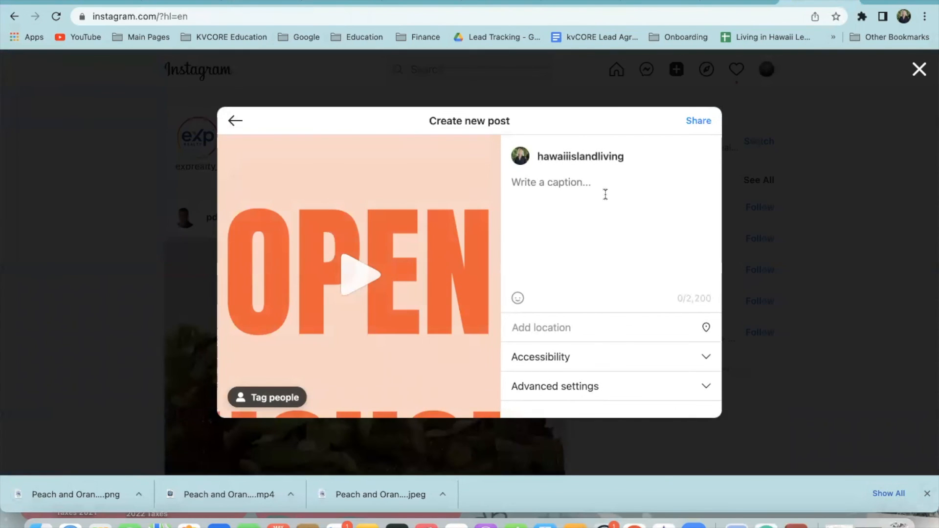
Caption the post '👉VIRTUAL OPEN HOUSE- FULL LIST OF CONDOS FOR SALE TODAY IN MY BIO 🌴🏄🏼‍♀️'
{"action": "left_click", "coordinate": [546, 190]}
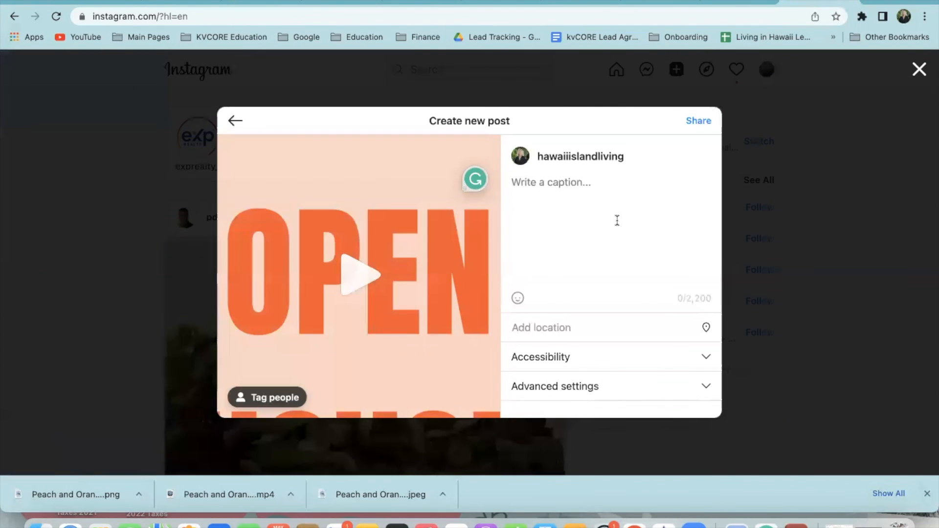
{"action": "type", "text": "VlRTUAL OPEN HOUSE"}
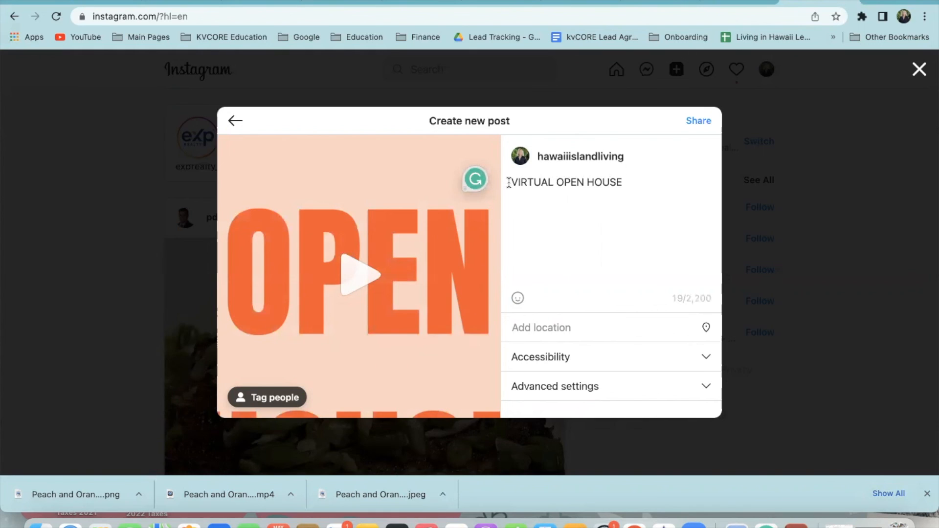
{"action": "type", "text": "👉"}
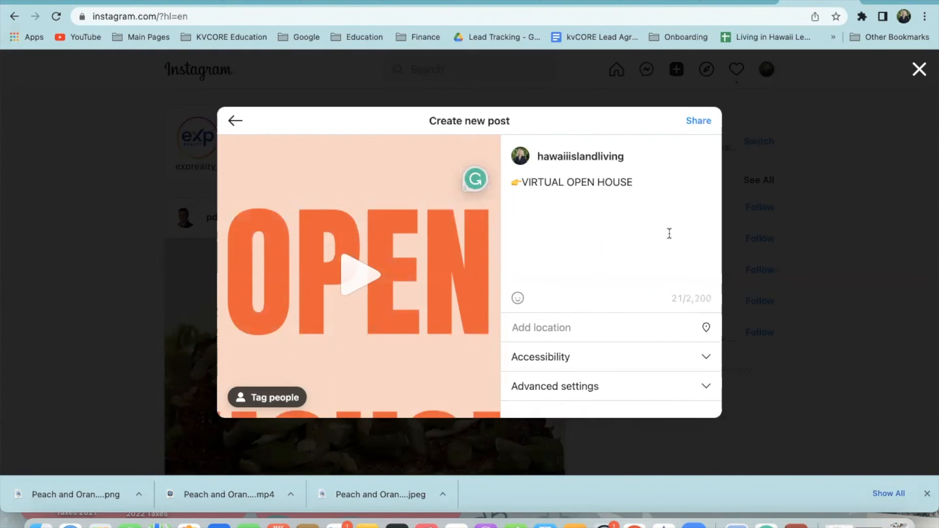
{"action": "type", "text": "👉"}
{"action": "key", "text": "BackSpace"}
{"action": "type", "text": "- FULL"}
{"action": "key", "text": "BackSpace"}
{"action": "key", "text": "BackSpace"}
{"action": "type", "text": "LL LIST OF CON"}
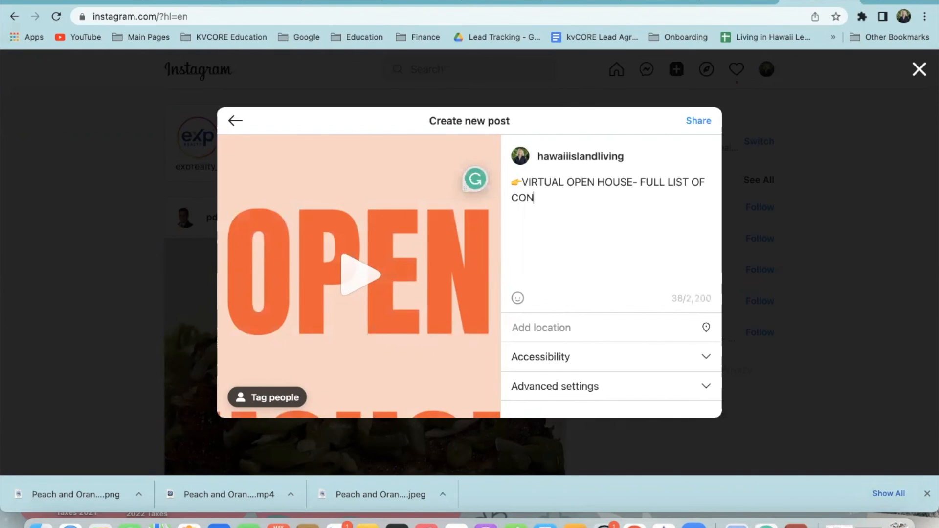
{"action": "type", "text": "DOS FOR SALE TODAY IN"}
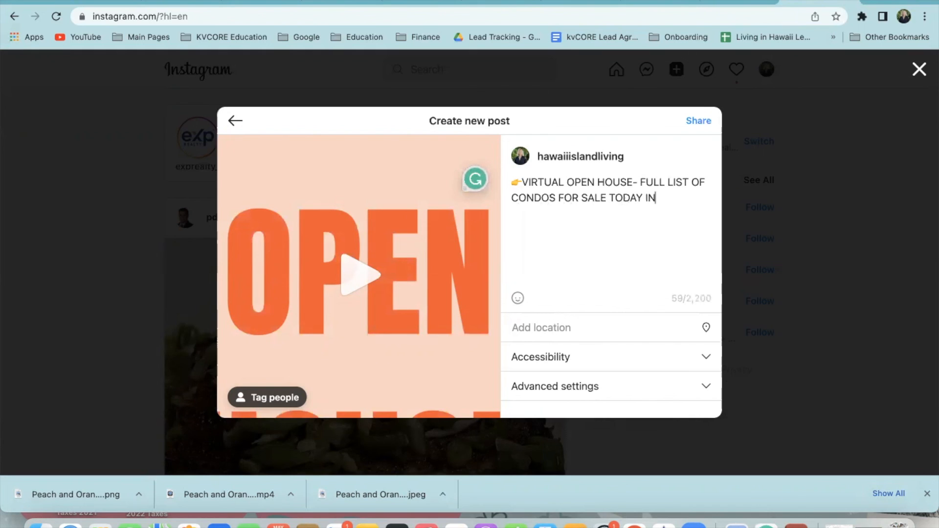
{"action": "type", "text": " MY BIO 🌴"}
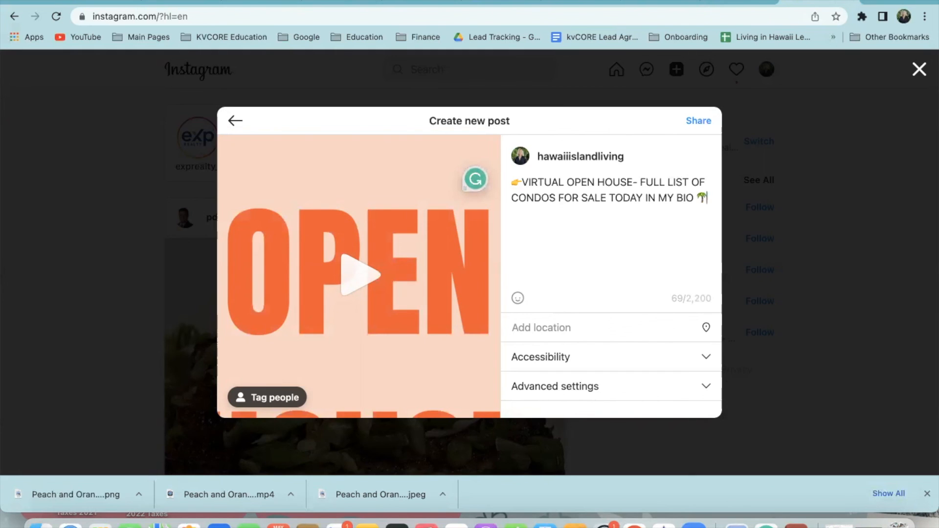
{"action": "type", "text": "🏄🏼‍♀️"}
Prefix the caption with 'HAWAII CONDO' and append the #virtualopenhouse hashtag
{"action": "left_click", "coordinate": [523, 182]}
{"action": "type", "text": "HAWAII CONDO"}
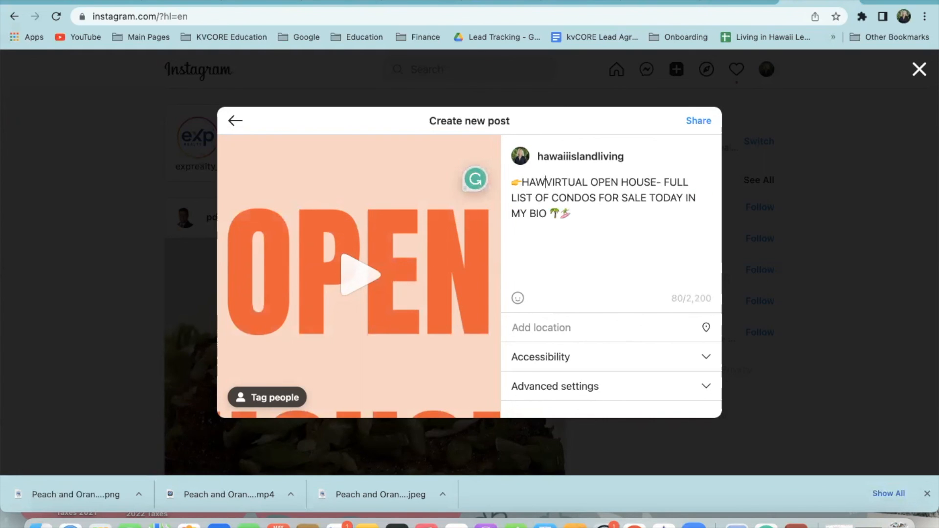
{"action": "left_click", "coordinate": [674, 214]}
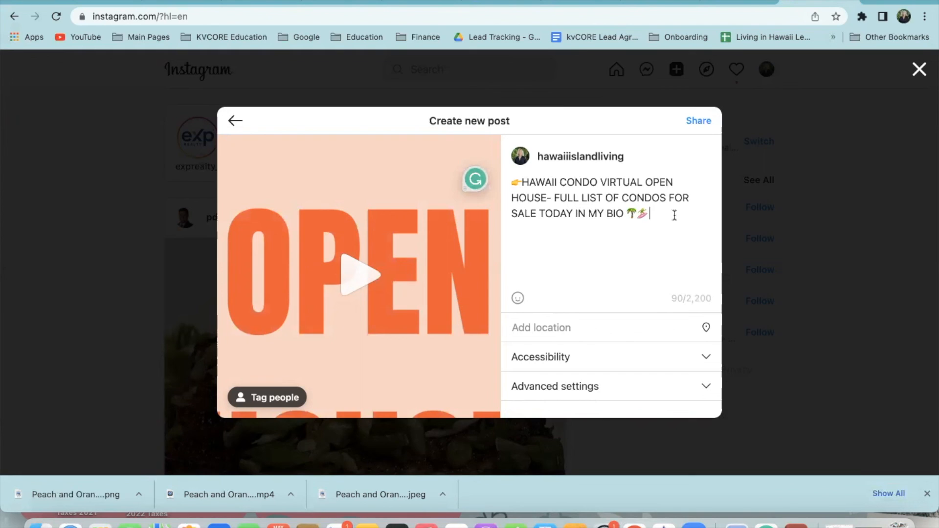
{"action": "type", "text": "#"}
{"action": "type", "text": "THING"}
{"action": "key", "text": "BackSpace"}
{"action": "key", "text": "BackSpace"}
{"action": "key", "text": "BackSpace"}
{"action": "key", "text": "BackSpace"}
{"action": "key", "text": "BackSpace"}
{"action": "type", "text": "VIRTUALOPEN"}
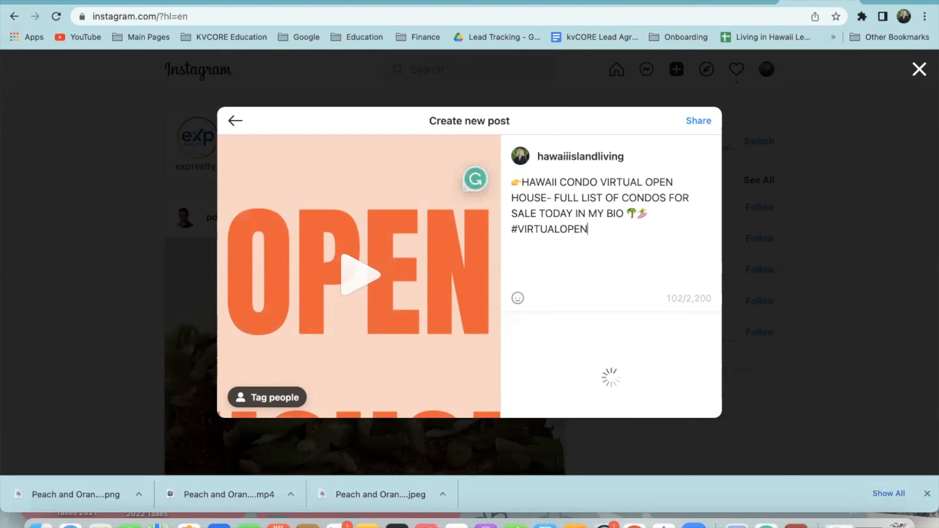
{"action": "key", "text": "Return"}
Add hashtags #condoliving, #condolivinglifestyle and #kailuakona to the caption's end
{"action": "type", "text": "#"}
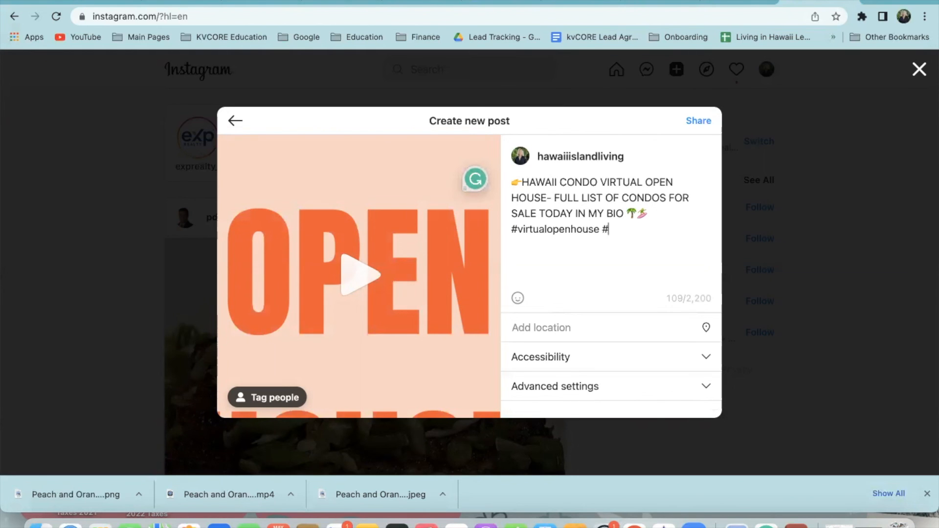
{"action": "type", "text": "CONDOINHAWAII "}
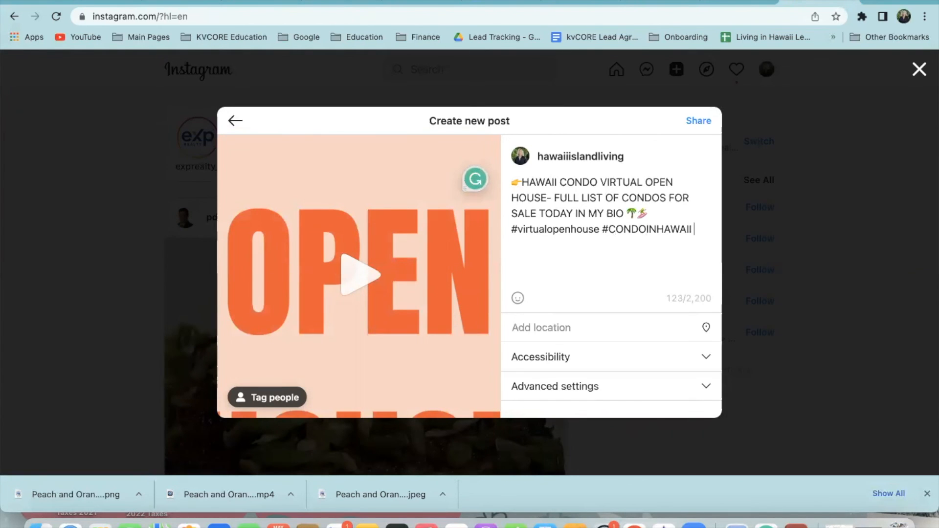
{"action": "type", "text": "#"}
{"action": "key", "text": "BackSpace"}
{"action": "key", "text": "BackSpace"}
{"action": "key", "text": "BackSpace"}
{"action": "key", "text": "BackSpace"}
{"action": "key", "text": "BackSpace"}
{"action": "key", "text": "BackSpace"}
{"action": "key", "text": "BackSpace"}
{"action": "key", "text": "BackSpace"}
{"action": "key", "text": "BackSpace"}
{"action": "key", "text": "BackSpace"}
{"action": "key", "text": "BackSpace"}
{"action": "key", "text": "BackSpace"}
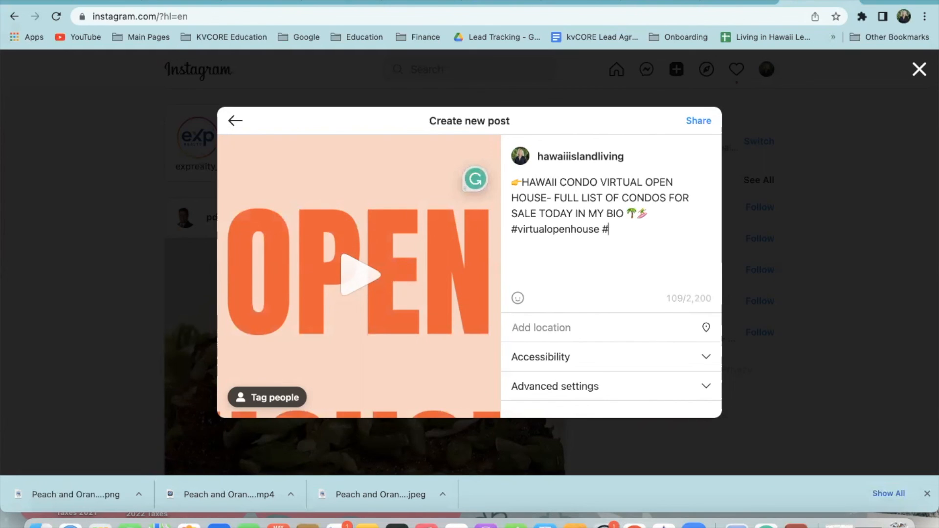
{"action": "type", "text": "CONDO"}
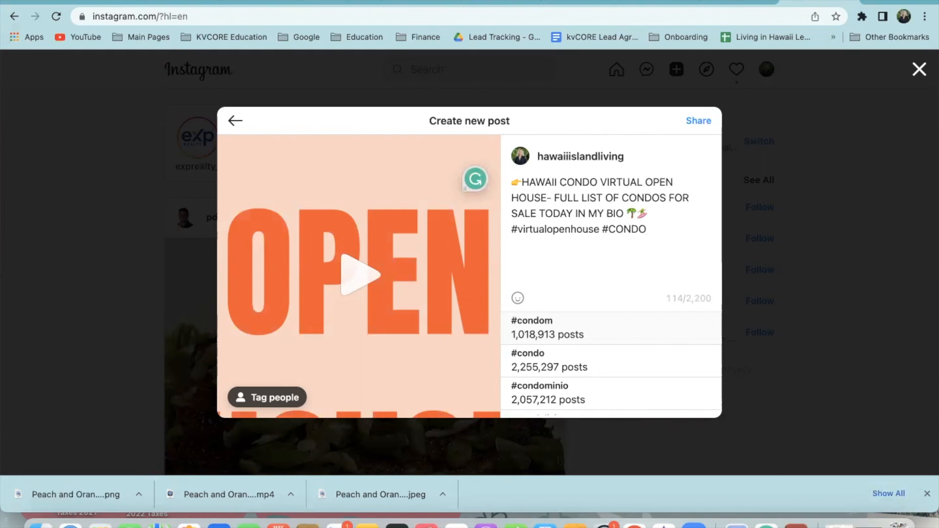
{"action": "type", "text": "M"}
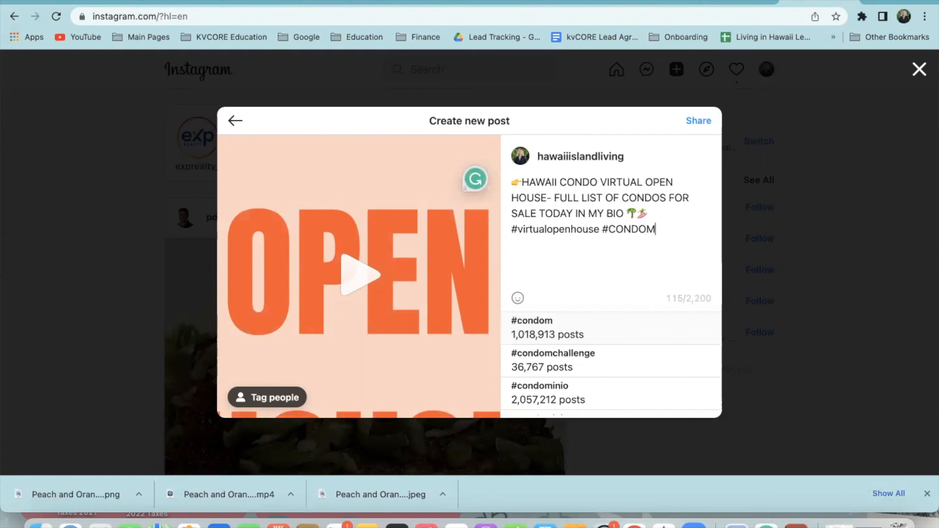
{"action": "key", "text": "BackSpace"}
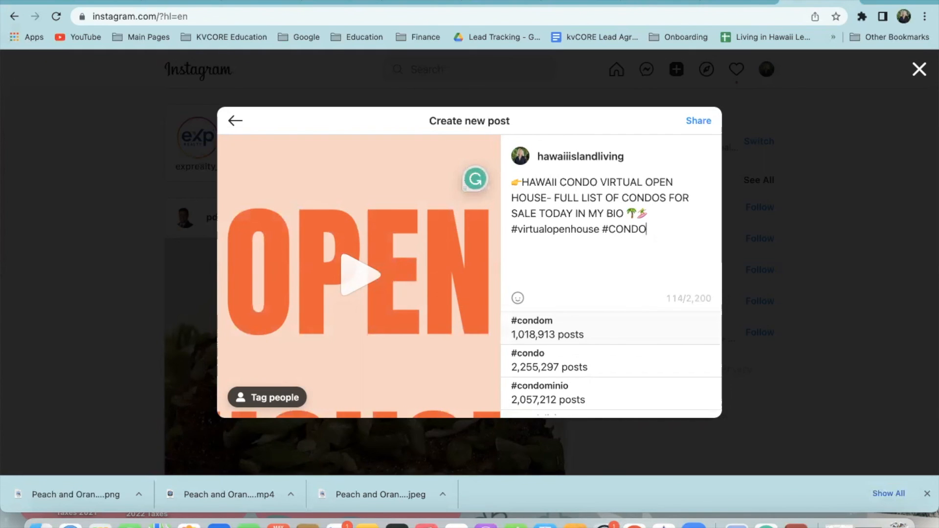
{"action": "type", "text": "LIVING"}
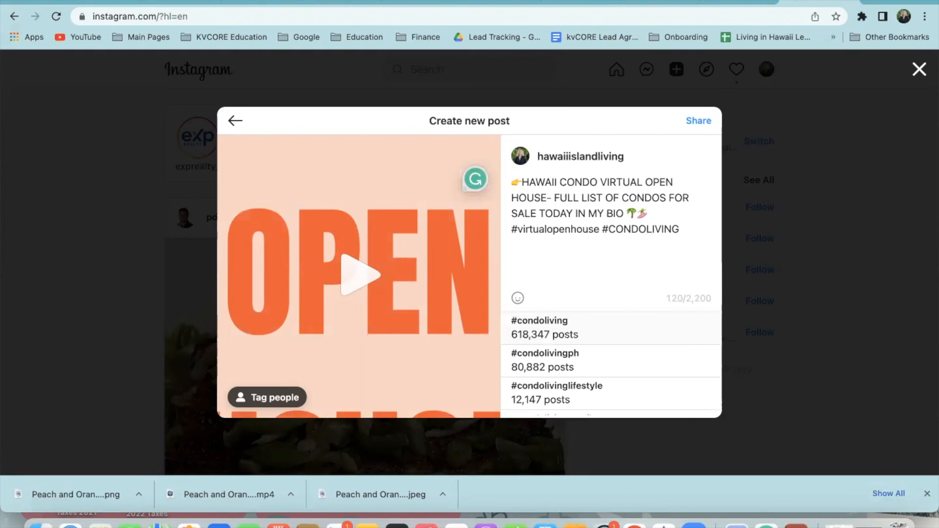
{"action": "key", "text": "Return"}
{"action": "type", "text": "CONDOLIVING"}
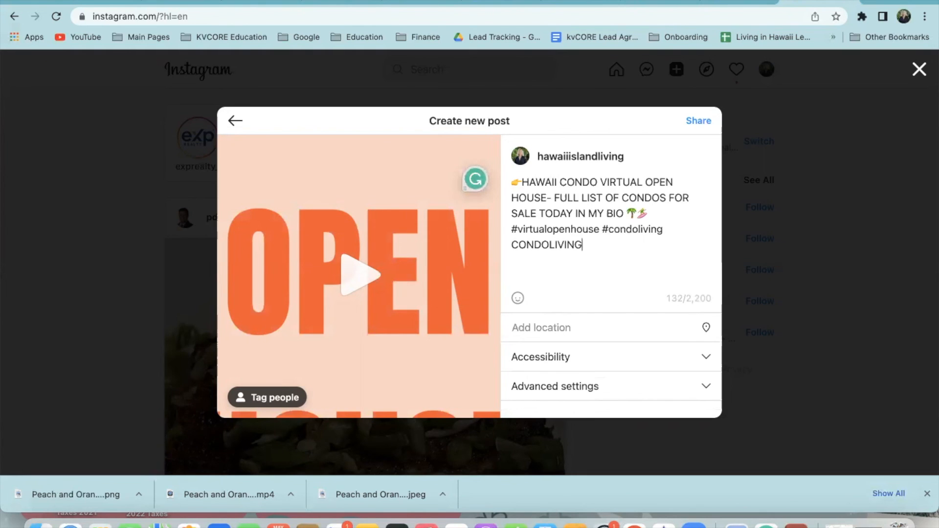
{"action": "key", "text": "BackSpace"}
{"action": "key", "text": "BackSpace"}
{"action": "key", "text": "BackSpace"}
{"action": "key", "text": "BackSpace"}
{"action": "key", "text": "BackSpace"}
{"action": "key", "text": "BackSpace"}
{"action": "key", "text": "BackSpace"}
{"action": "key", "text": "BackSpace"}
{"action": "key", "text": "BackSpace"}
{"action": "key", "text": "BackSpace"}
{"action": "key", "text": "BackSpace"}
{"action": "type", "text": "#CONDOLIVING"}
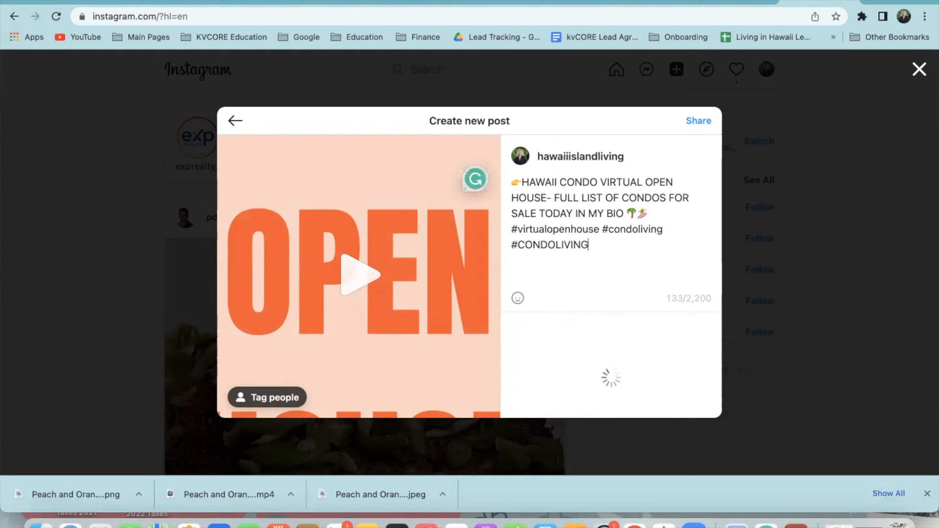
{"action": "left_click", "coordinate": [644, 389]}
{"action": "type", "text": "#condolivinglifestyle #KAILUAKONA"}
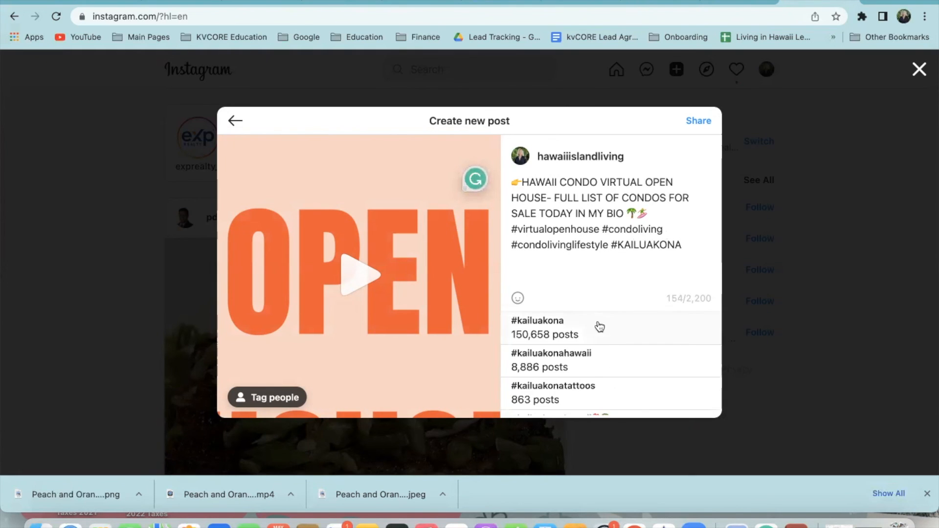
{"action": "left_click", "coordinate": [599, 328]}
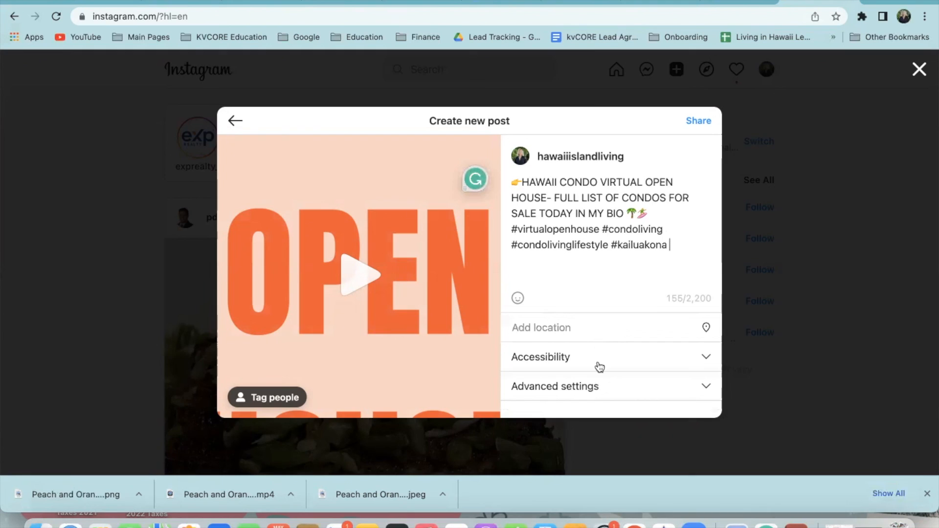
Tag the location as Hawaiian Islands and share the video post
{"action": "left_click", "coordinate": [603, 386]}
{"action": "scroll", "coordinate": [608, 381], "scroll_direction": "down", "scroll_amount": 3}
{"action": "left_click", "coordinate": [586, 194]}
{"action": "type", "text": "HAWAII"}
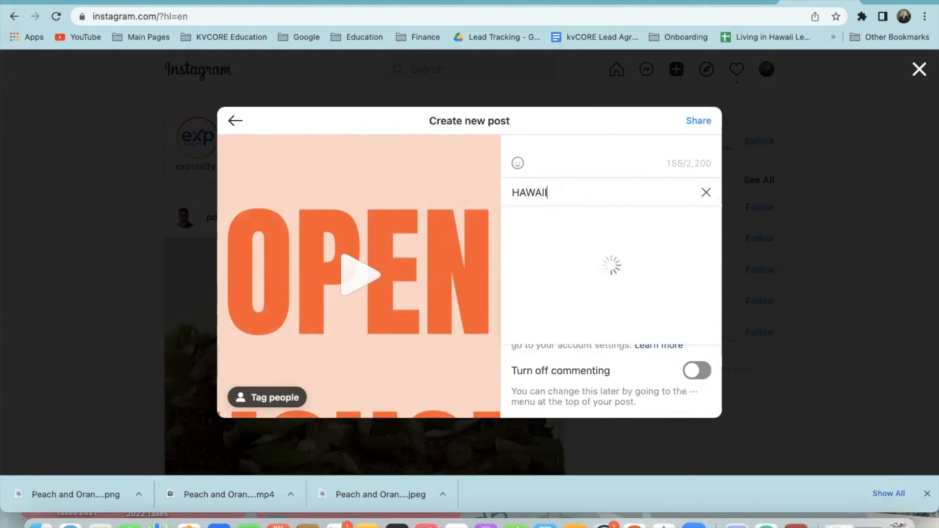
{"action": "left_click", "coordinate": [589, 302]}
{"action": "scroll", "coordinate": [587, 238], "scroll_direction": "up", "scroll_amount": 2}
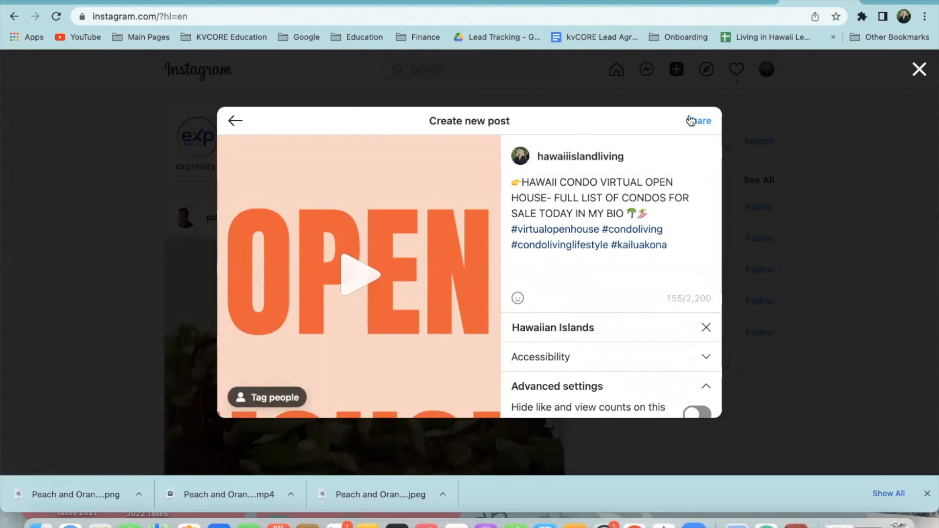
{"action": "left_click", "coordinate": [700, 121]}
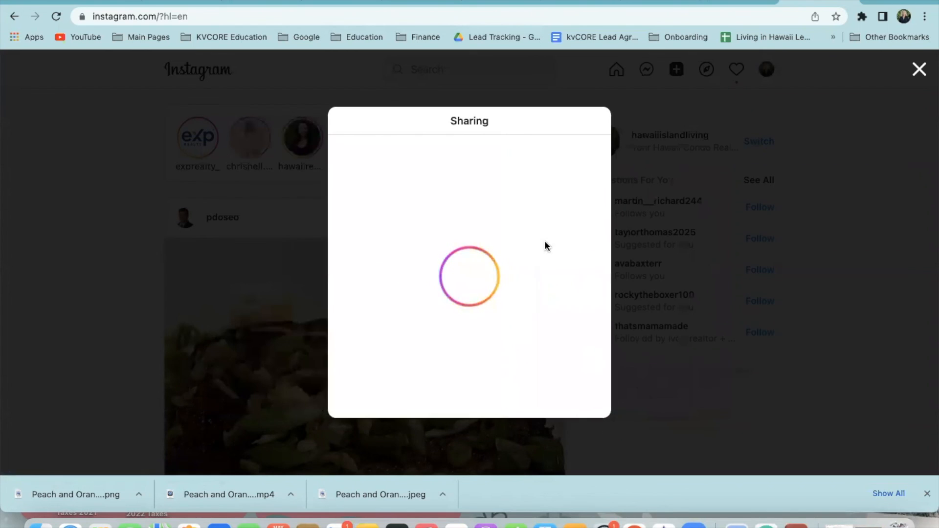